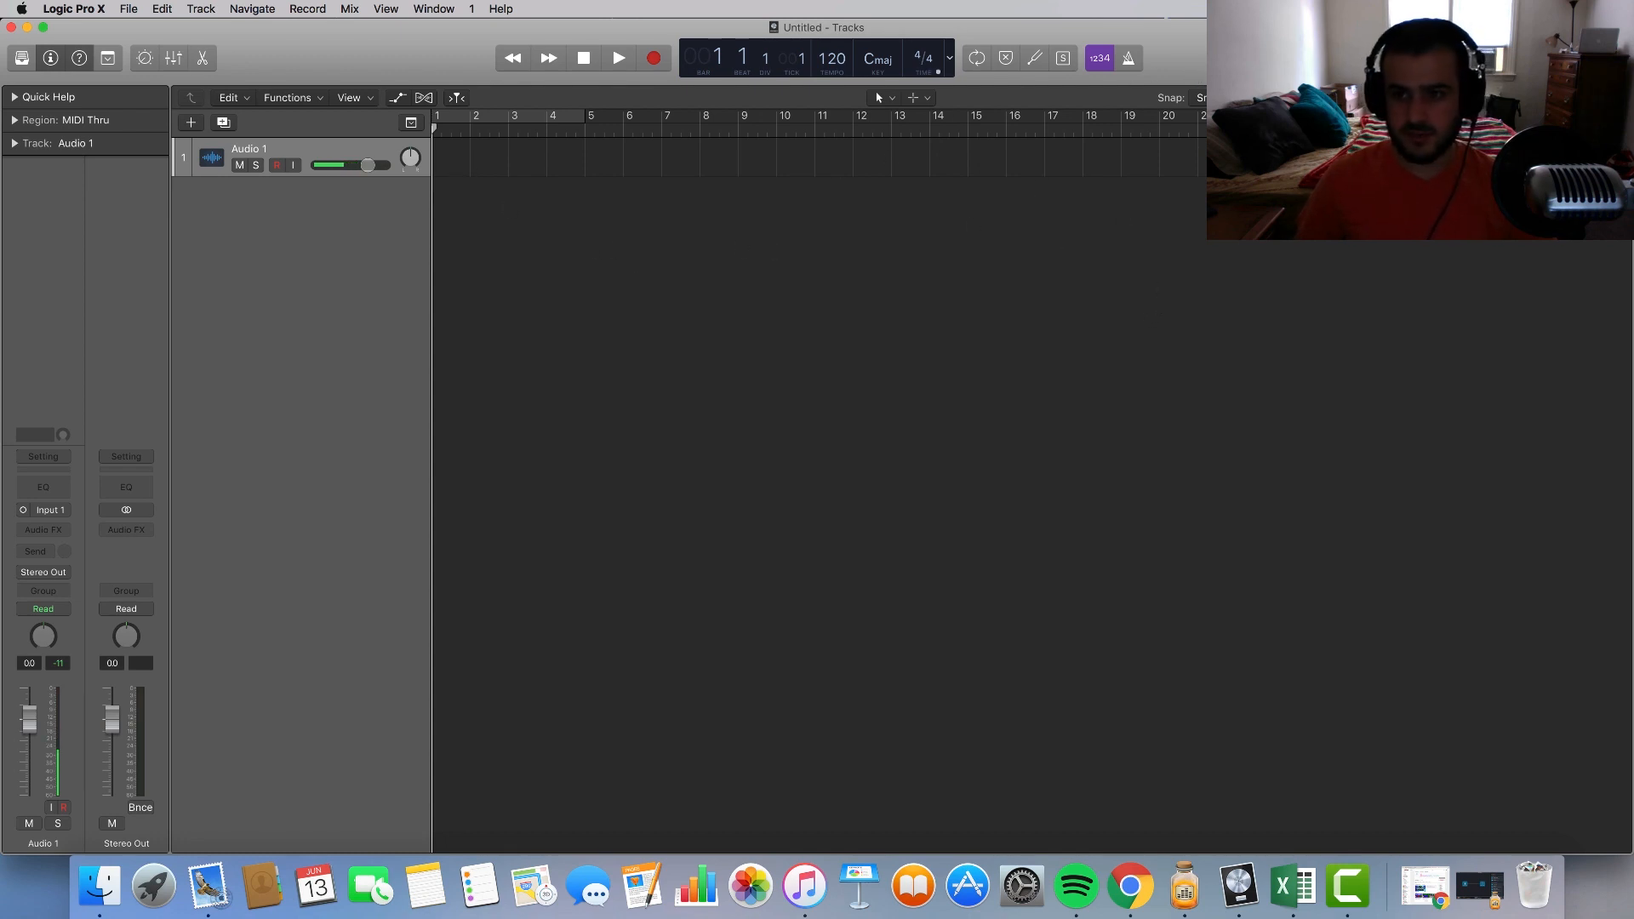
Step: Add the LL_kick_pink_2.wav sample from the downloaded samples list to the audio track at bar 1
left_click(1377, 9)
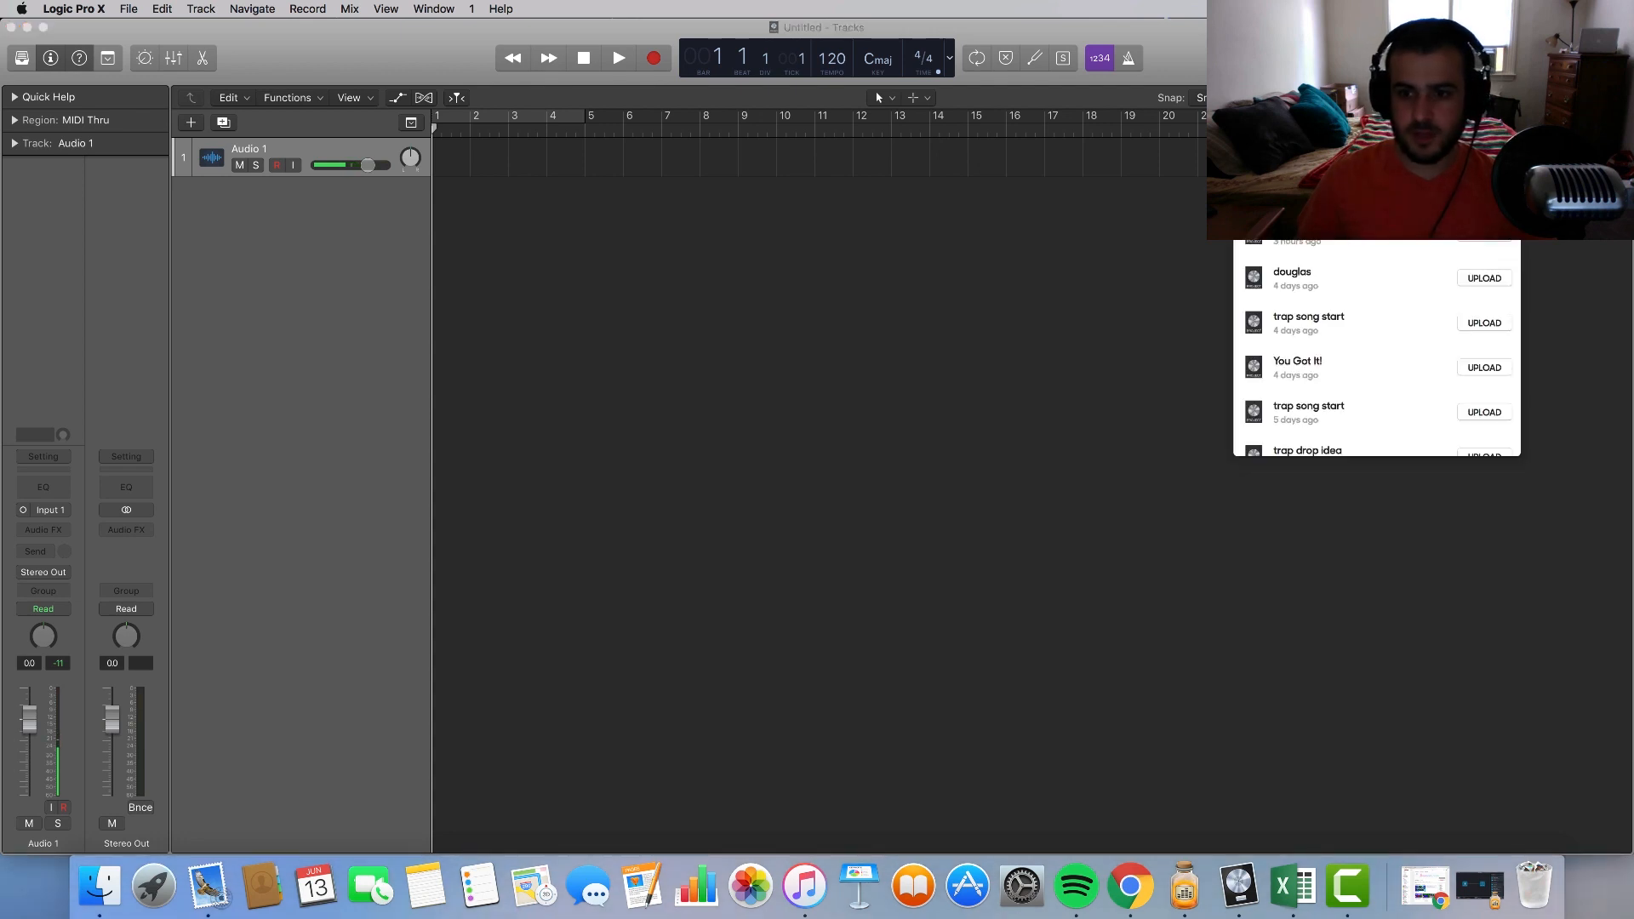
left_click(1377, 44)
scroll(1379, 358, "down", 5)
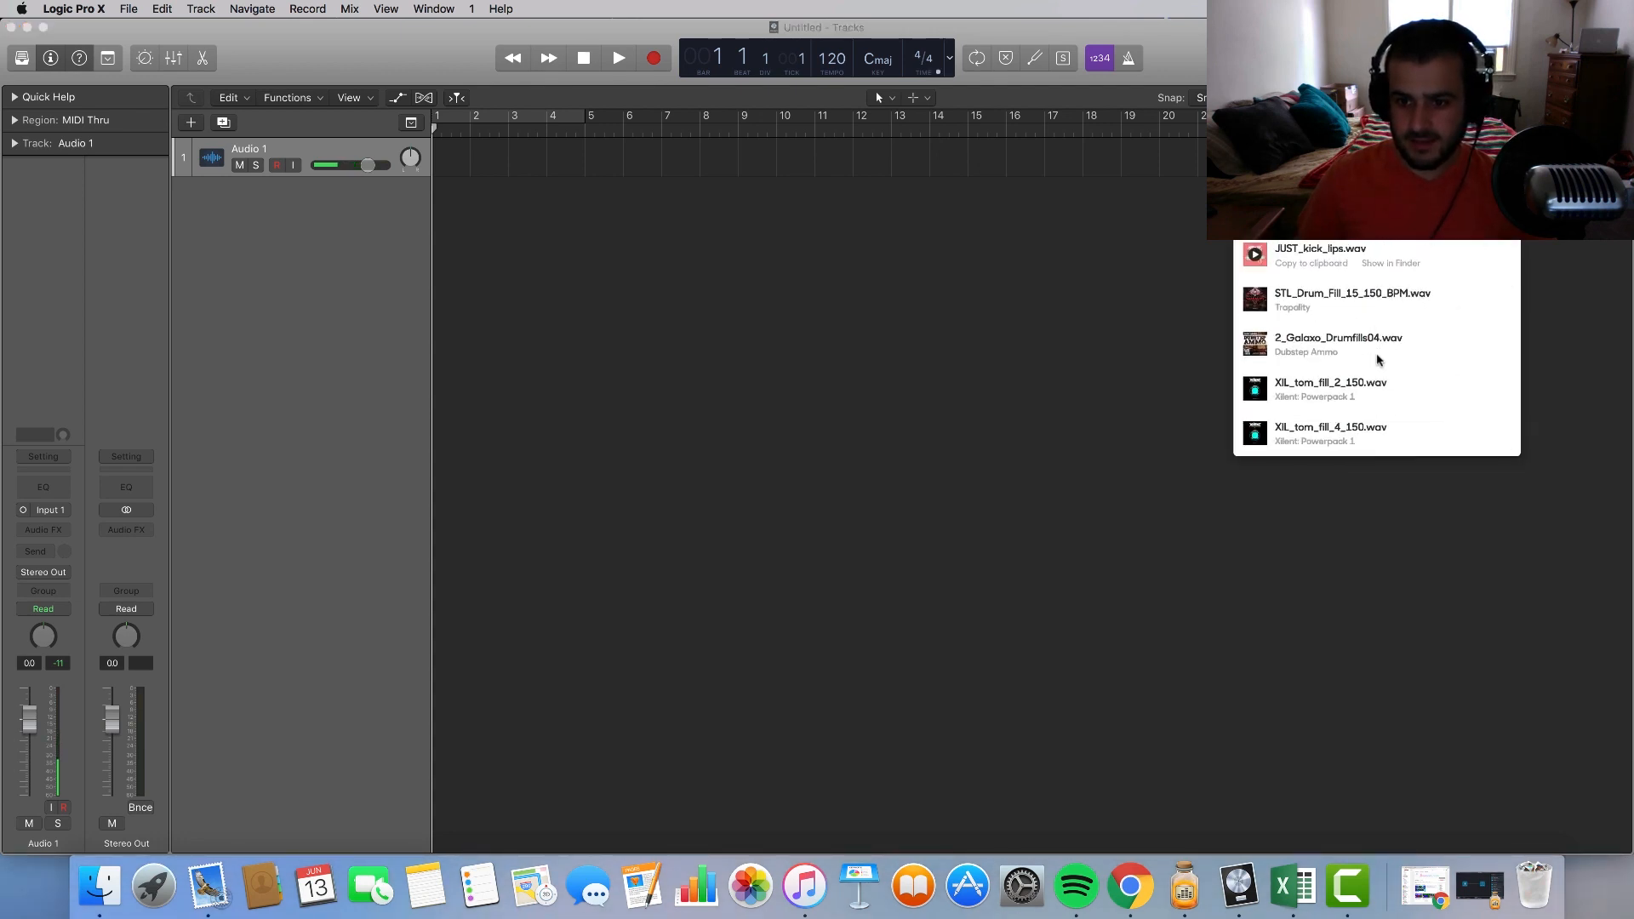
scroll(1379, 357, "up", 5)
scroll(1362, 341, "down", 3)
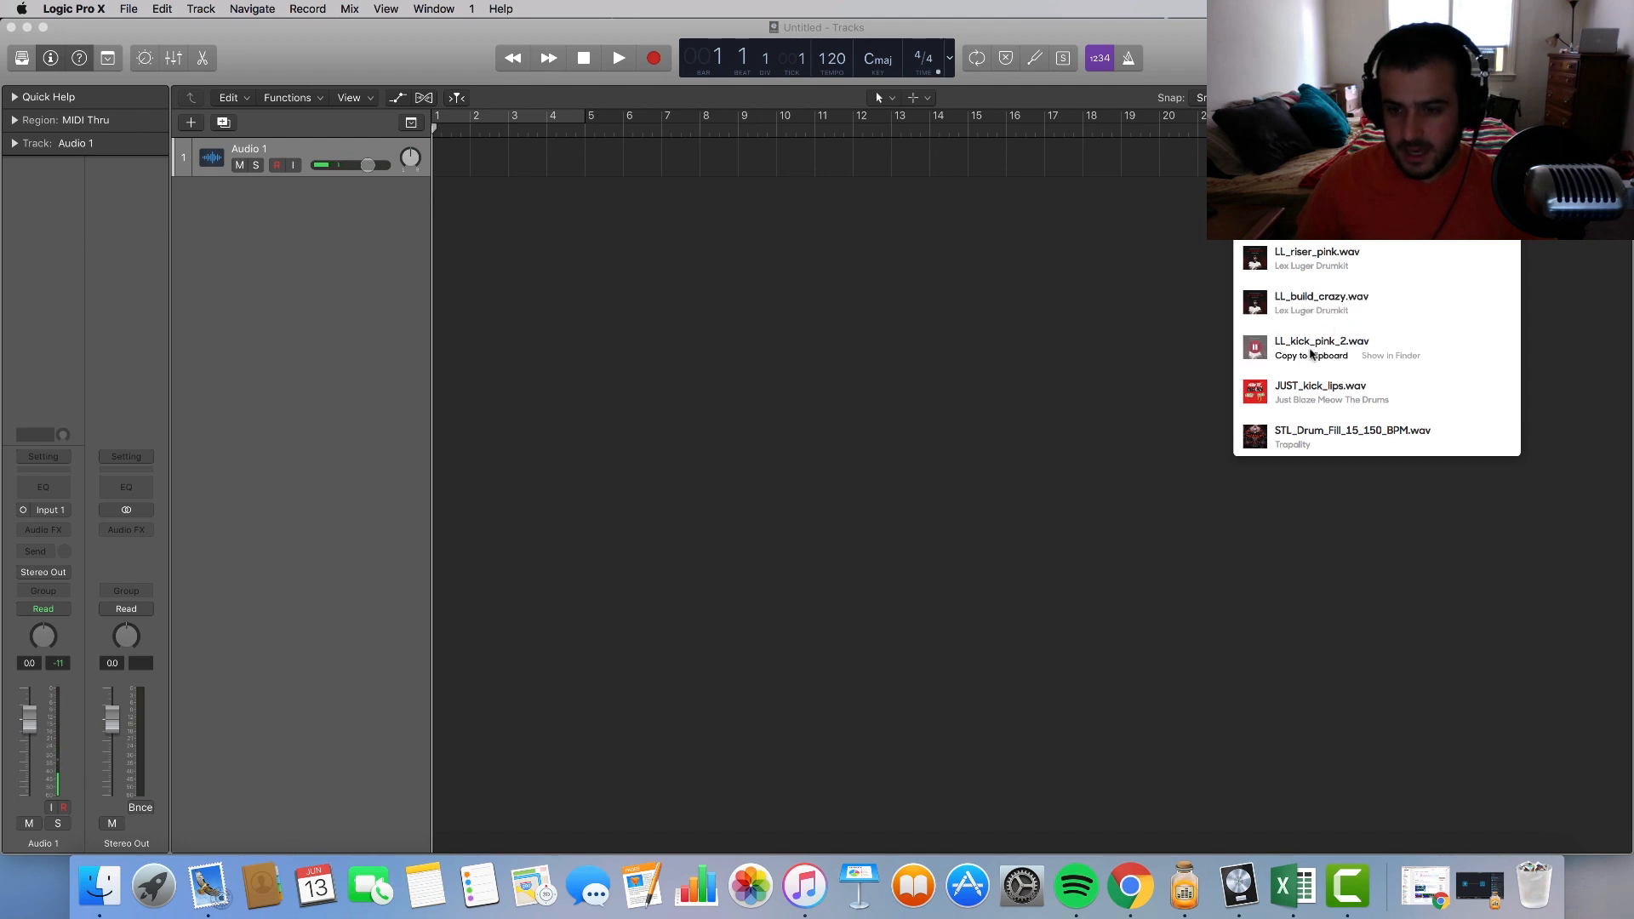
left_click_drag(1255, 348, 435, 159)
left_click_drag(1306, 344, 452, 162)
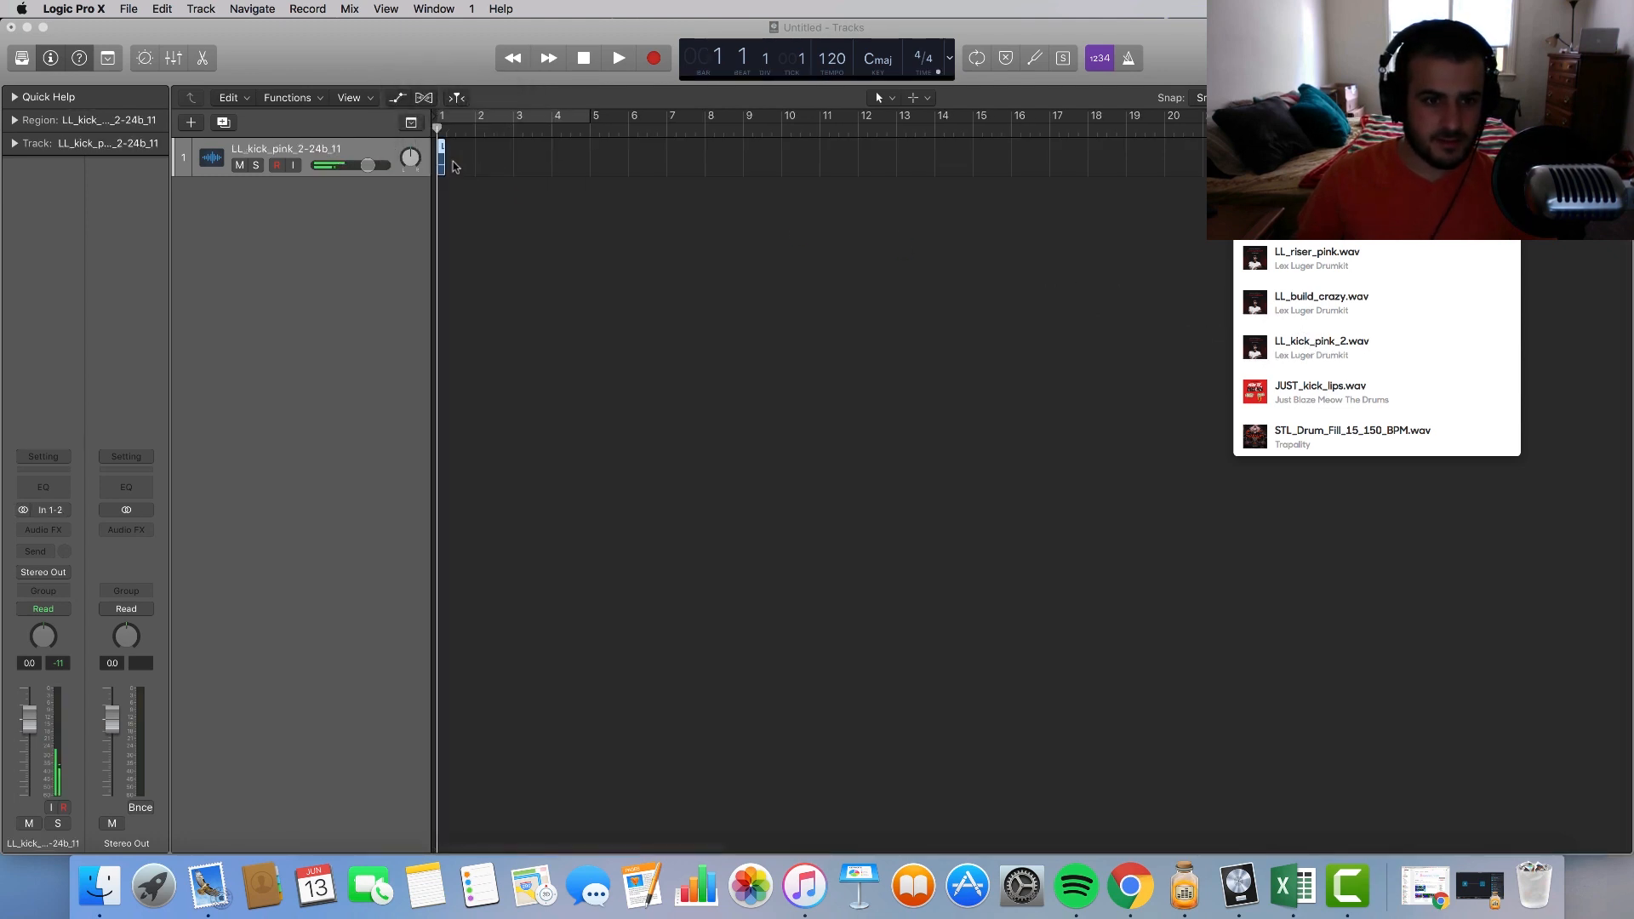
Step: Set up playback at a tempo of 140 with bars 1 to 5 cycled and the metronome on
scroll(455, 174, "up", 10)
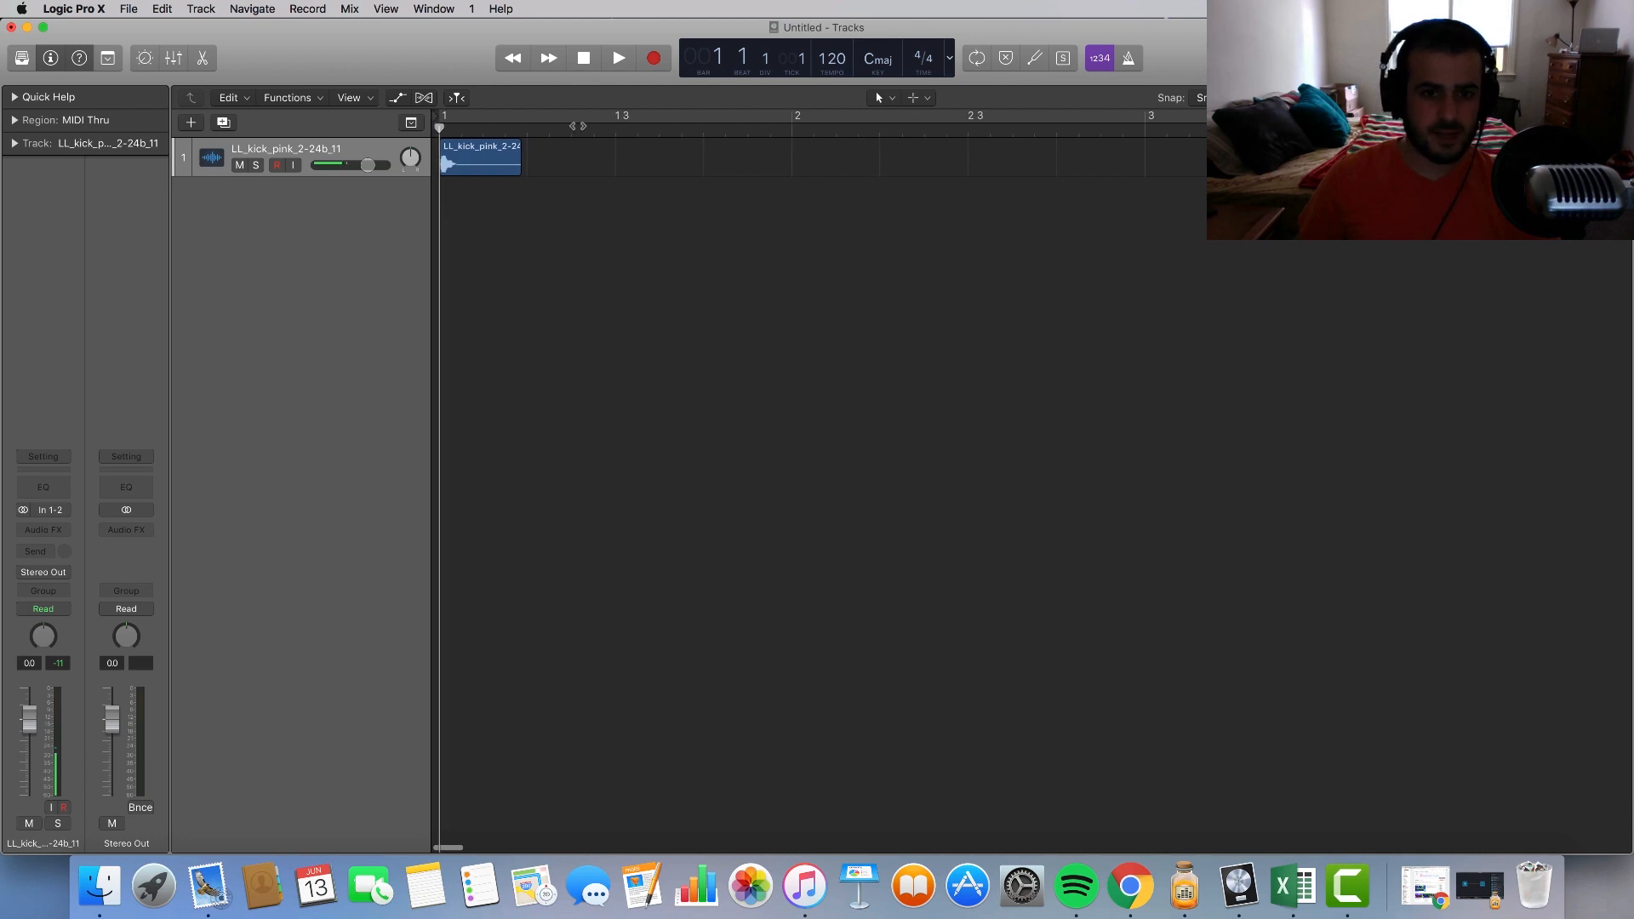
left_click(584, 117)
scroll(588, 152, "down", 10)
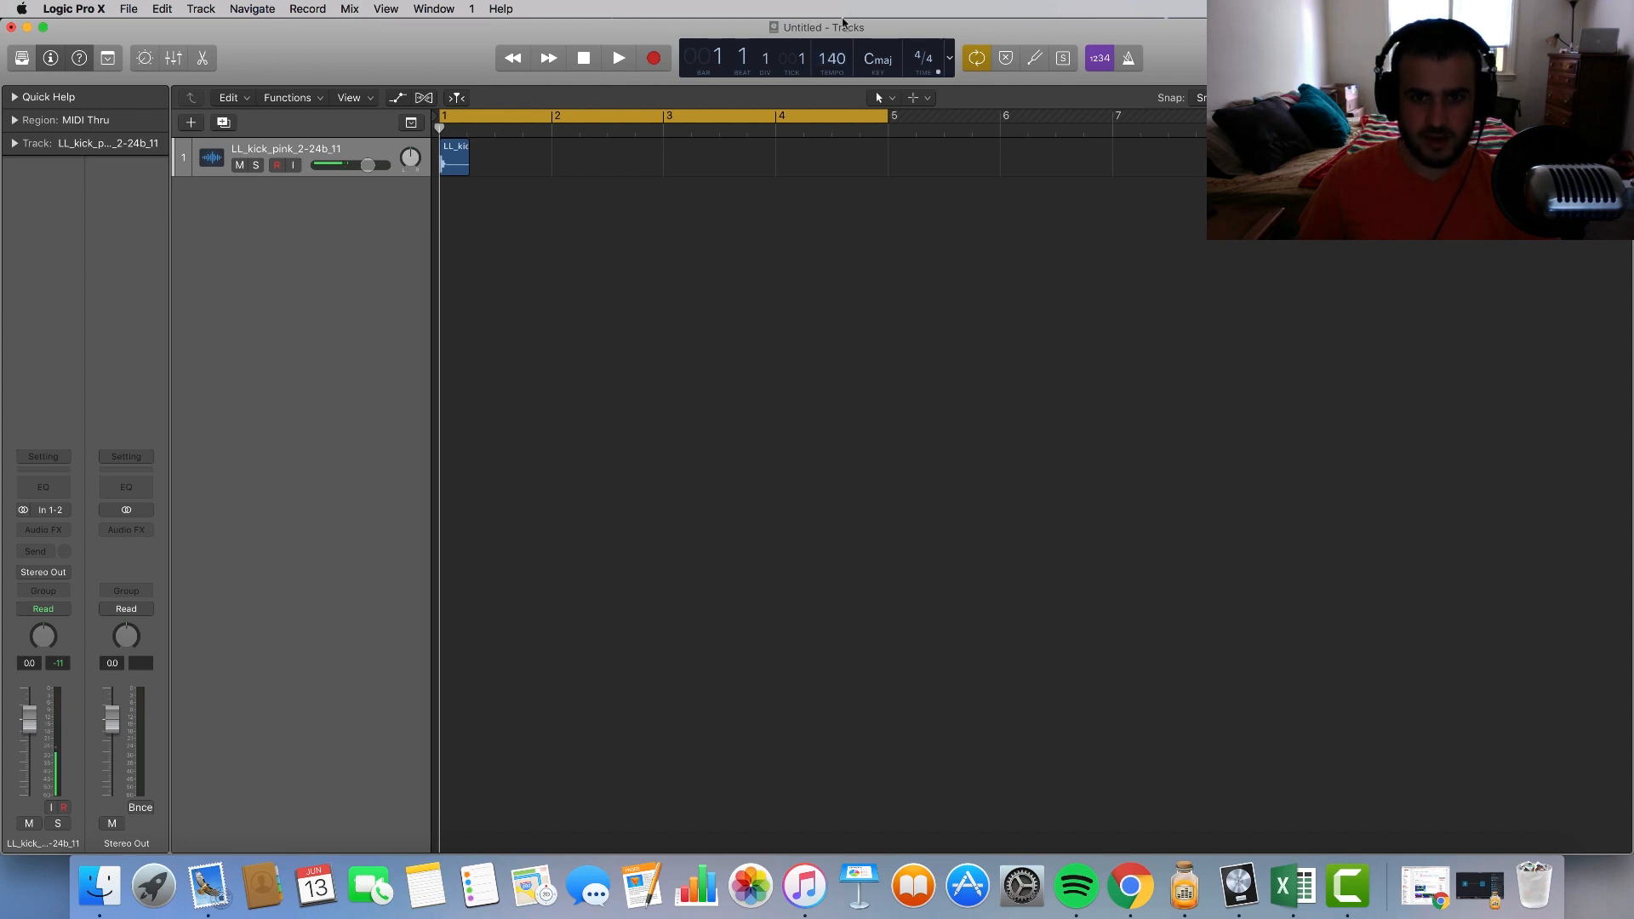
left_click(1130, 60)
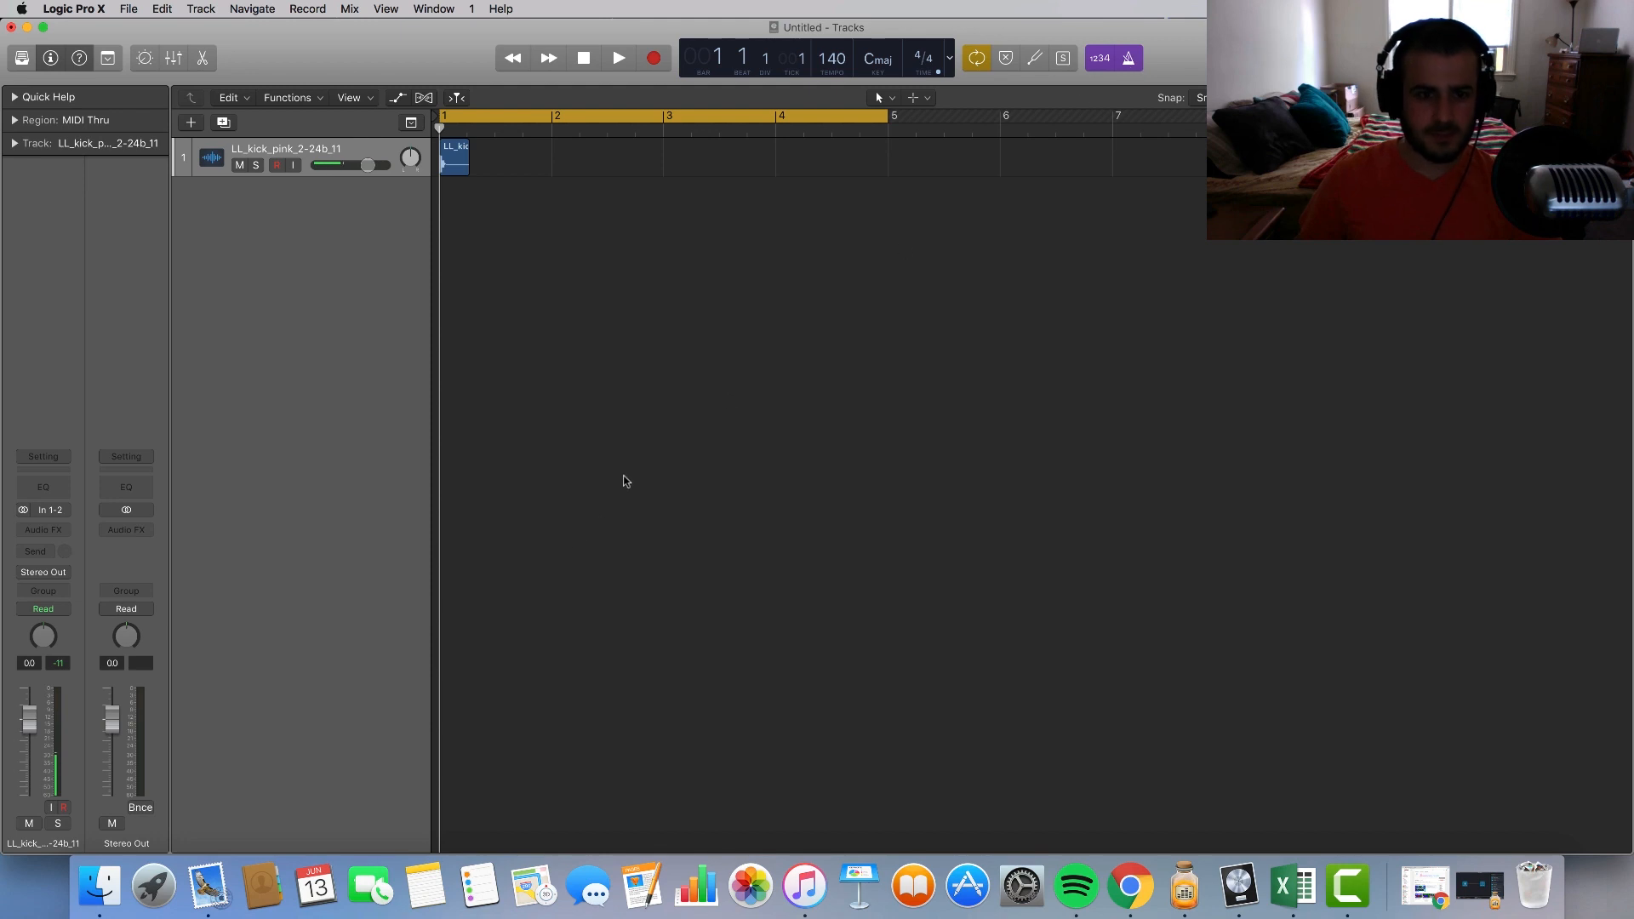
Step: Play the kick against the metronome to work out the timing of the second hit
key("space")
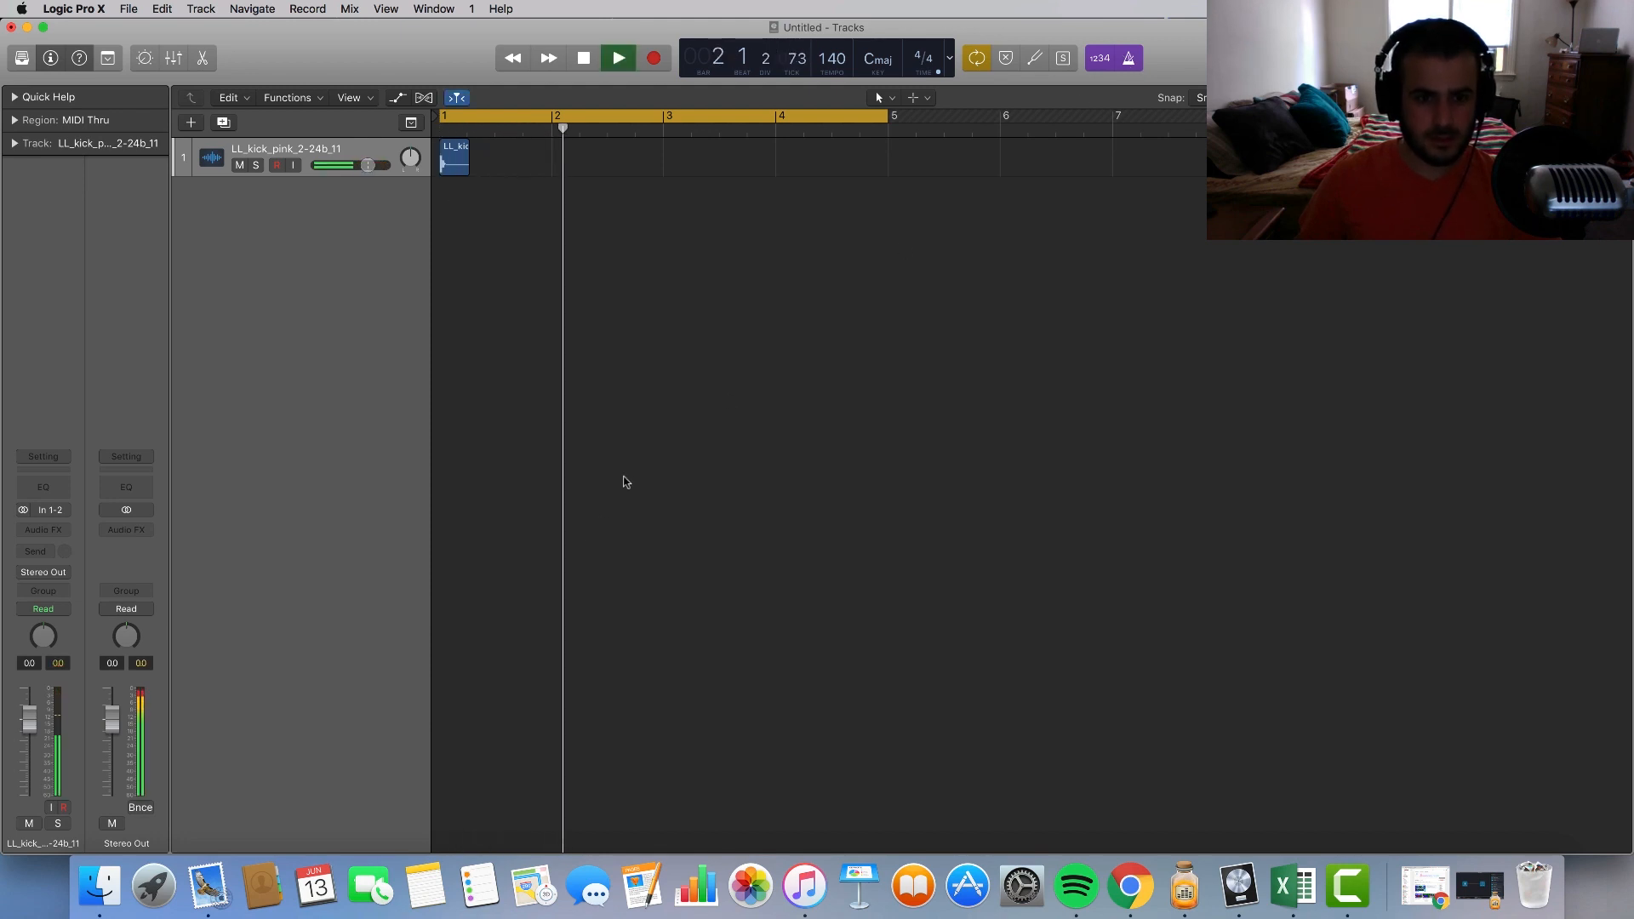
key("space")
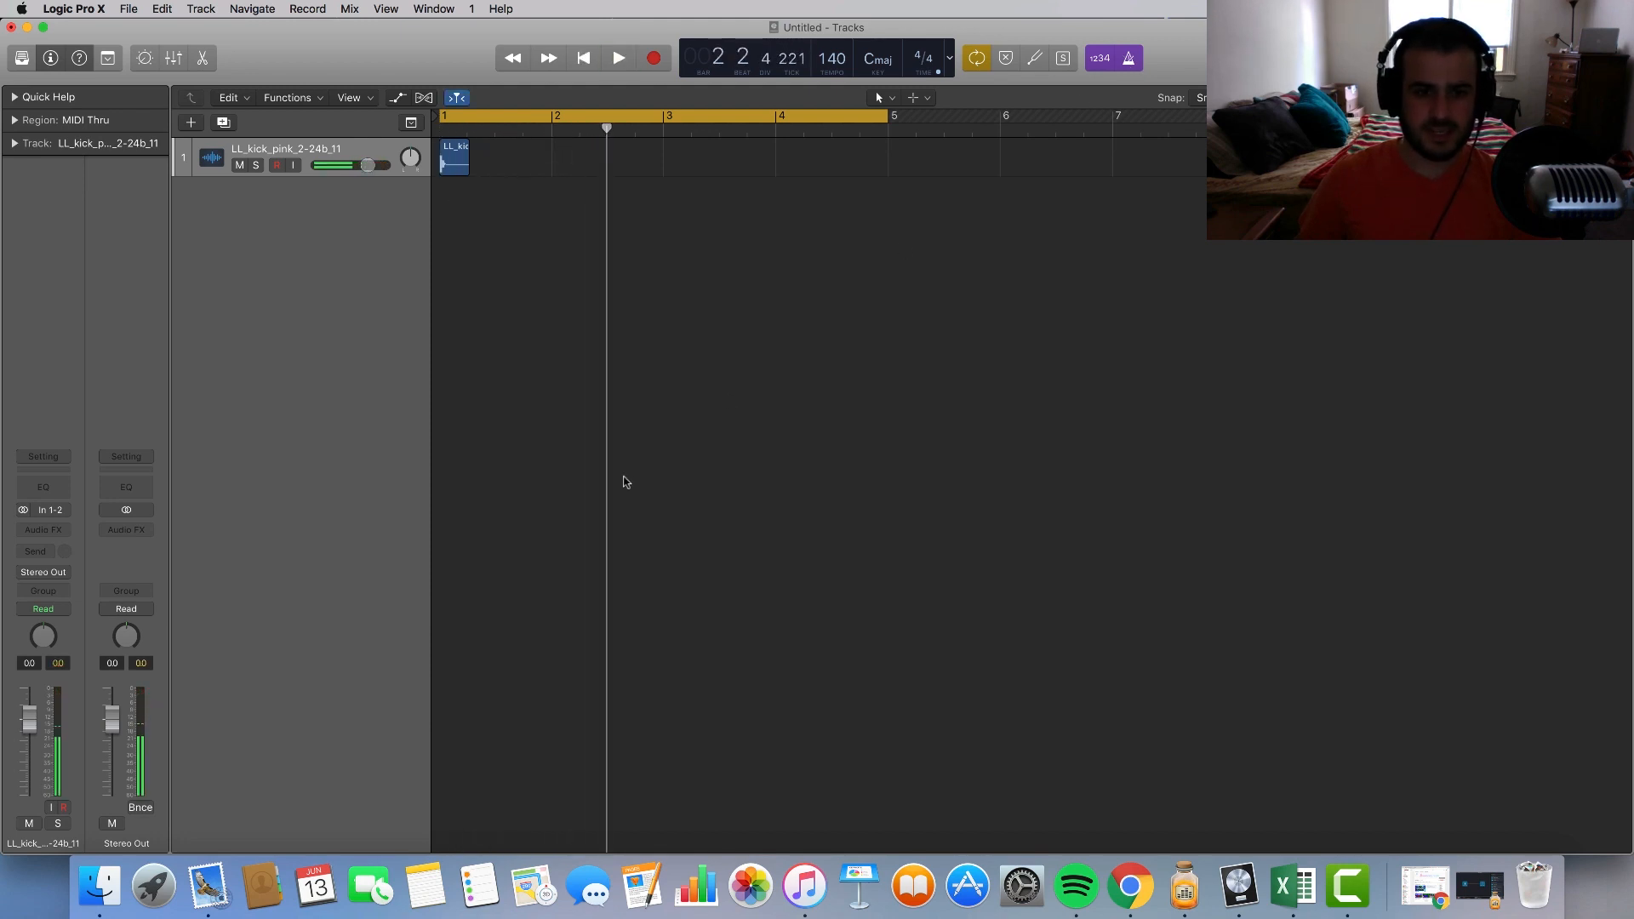
key("space")
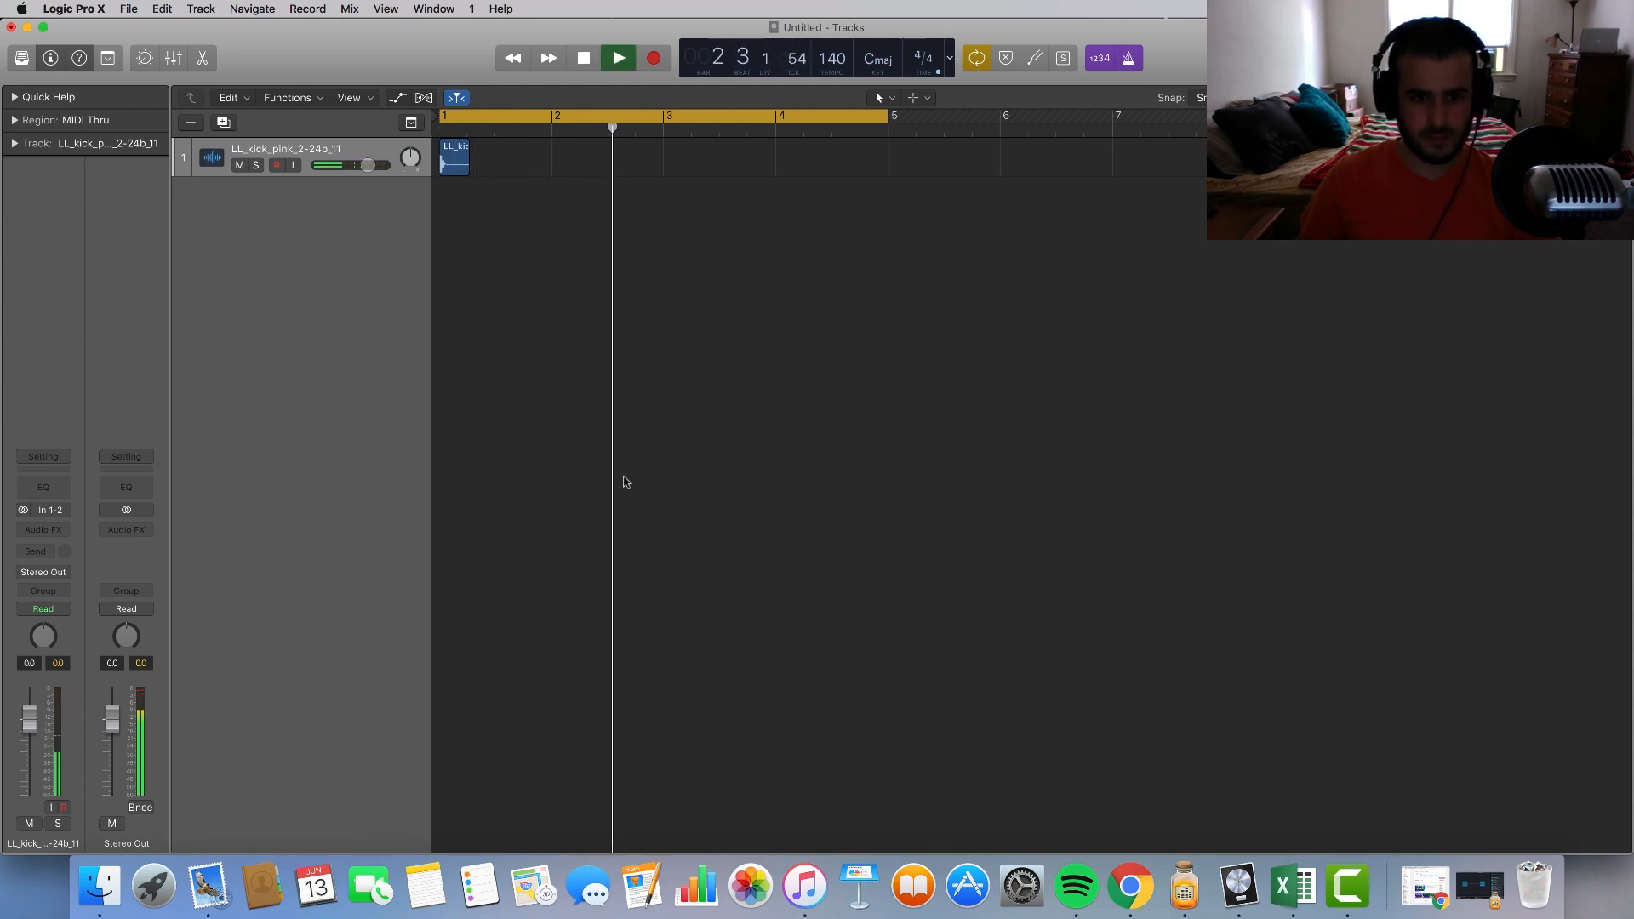
key("space")
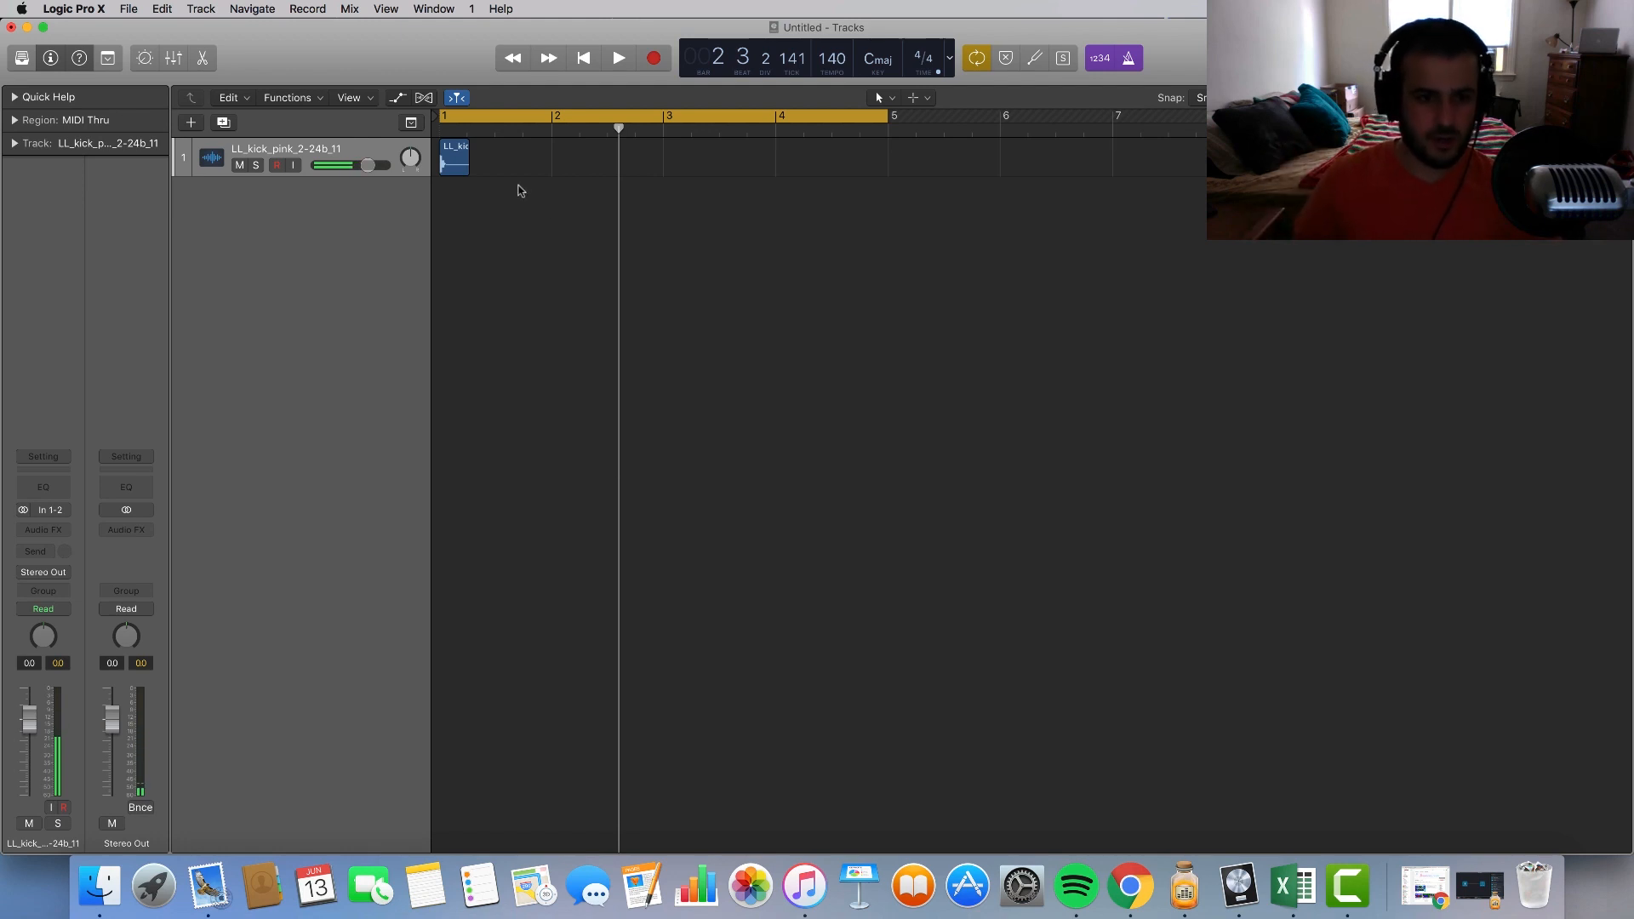
key("space")
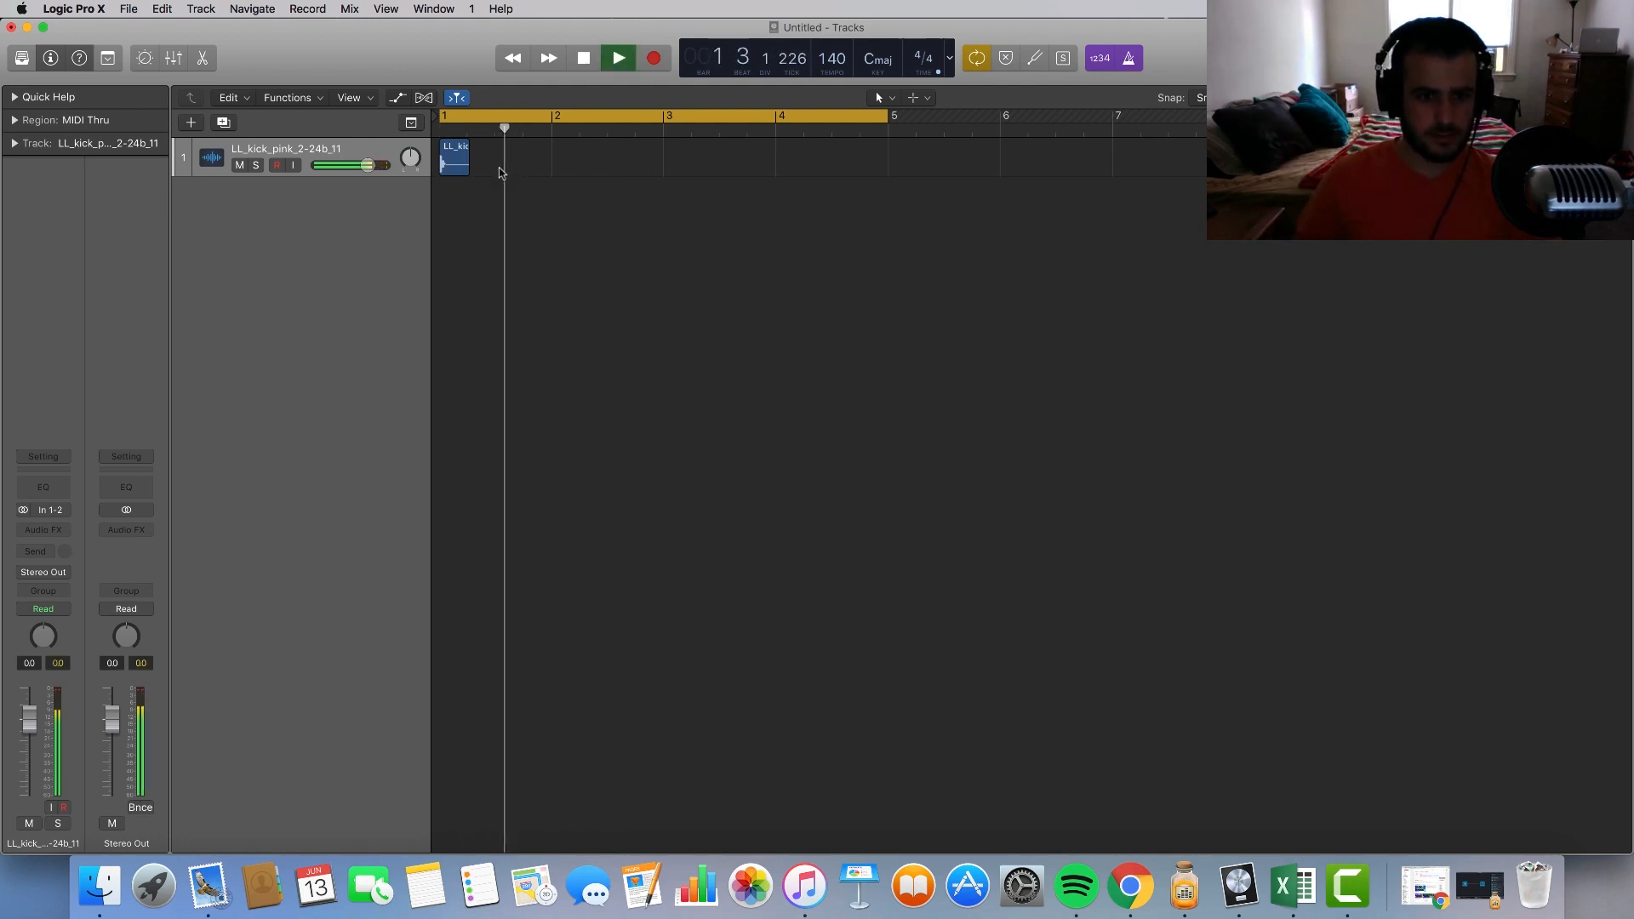
key("space")
Step: Repeat the kick region and move the copy near the end of beat 3 in bar 1
left_click(446, 152)
key("super+r")
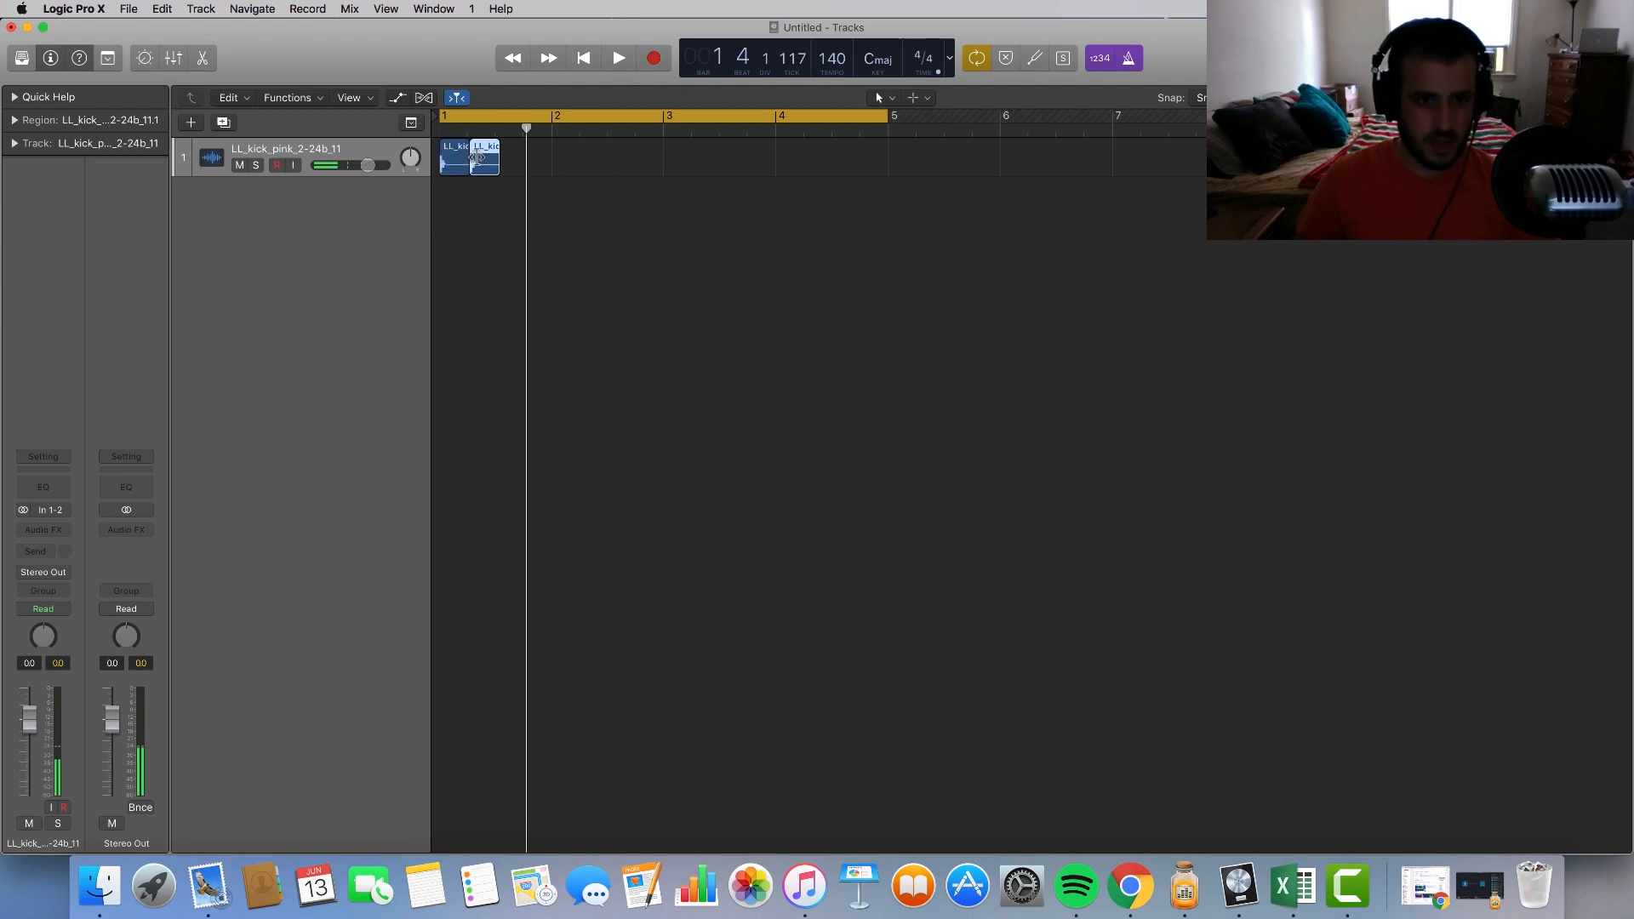
left_click_drag(480, 160, 529, 161)
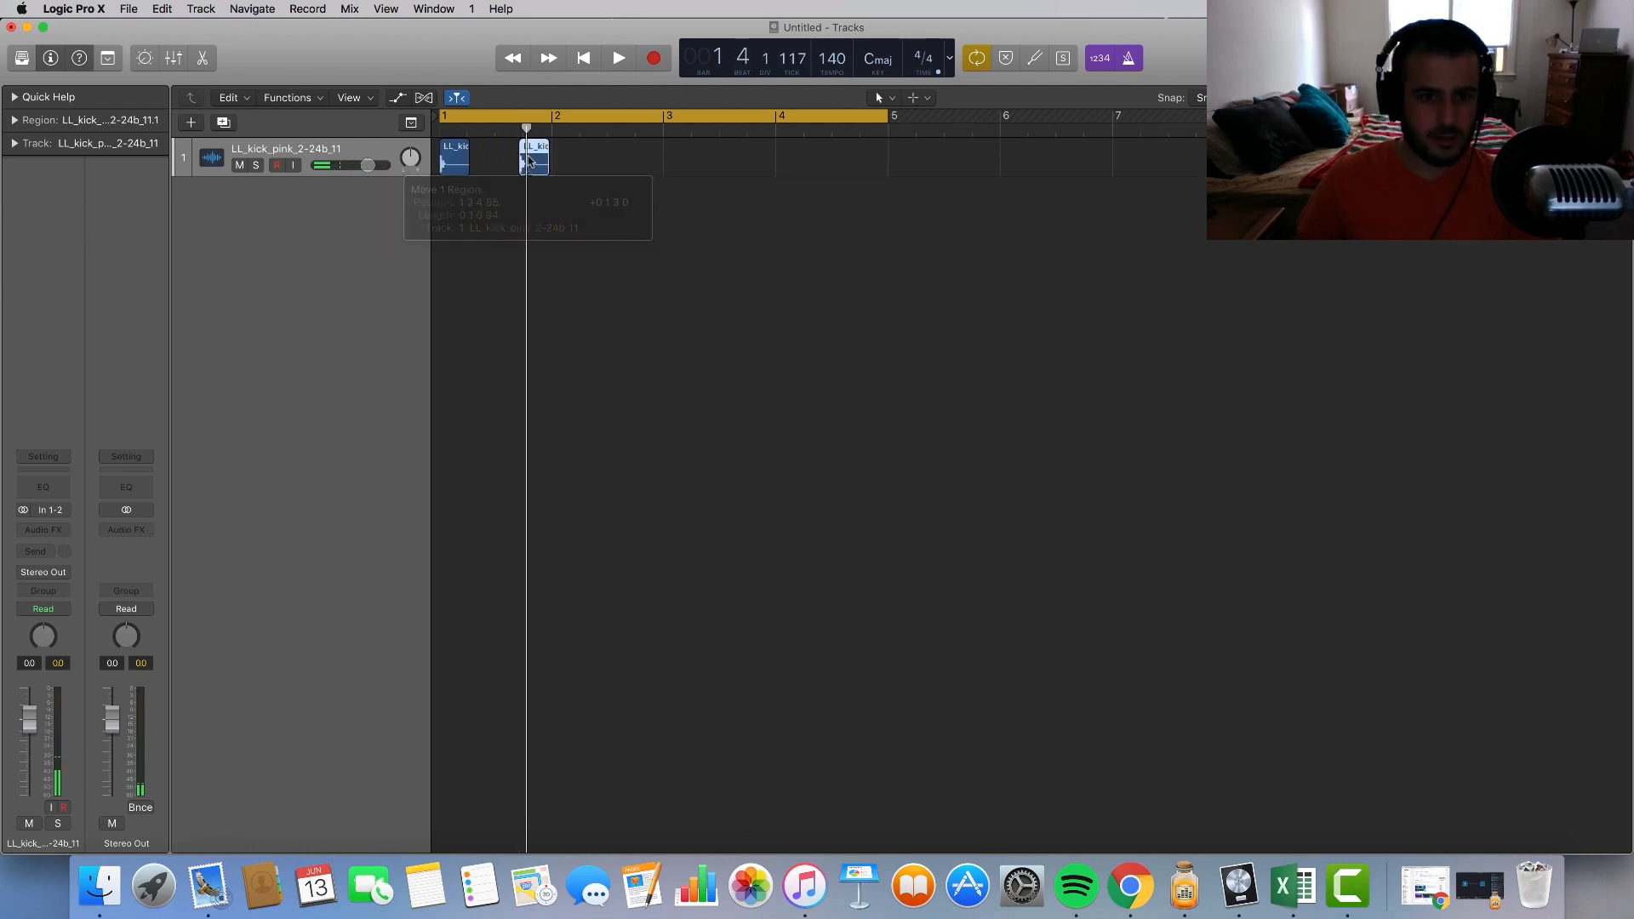
Step: Change the snap setting and align the second kick with beat 4 of bar 1
scroll(530, 162, "up", 5)
key("c")
left_click(1234, 98)
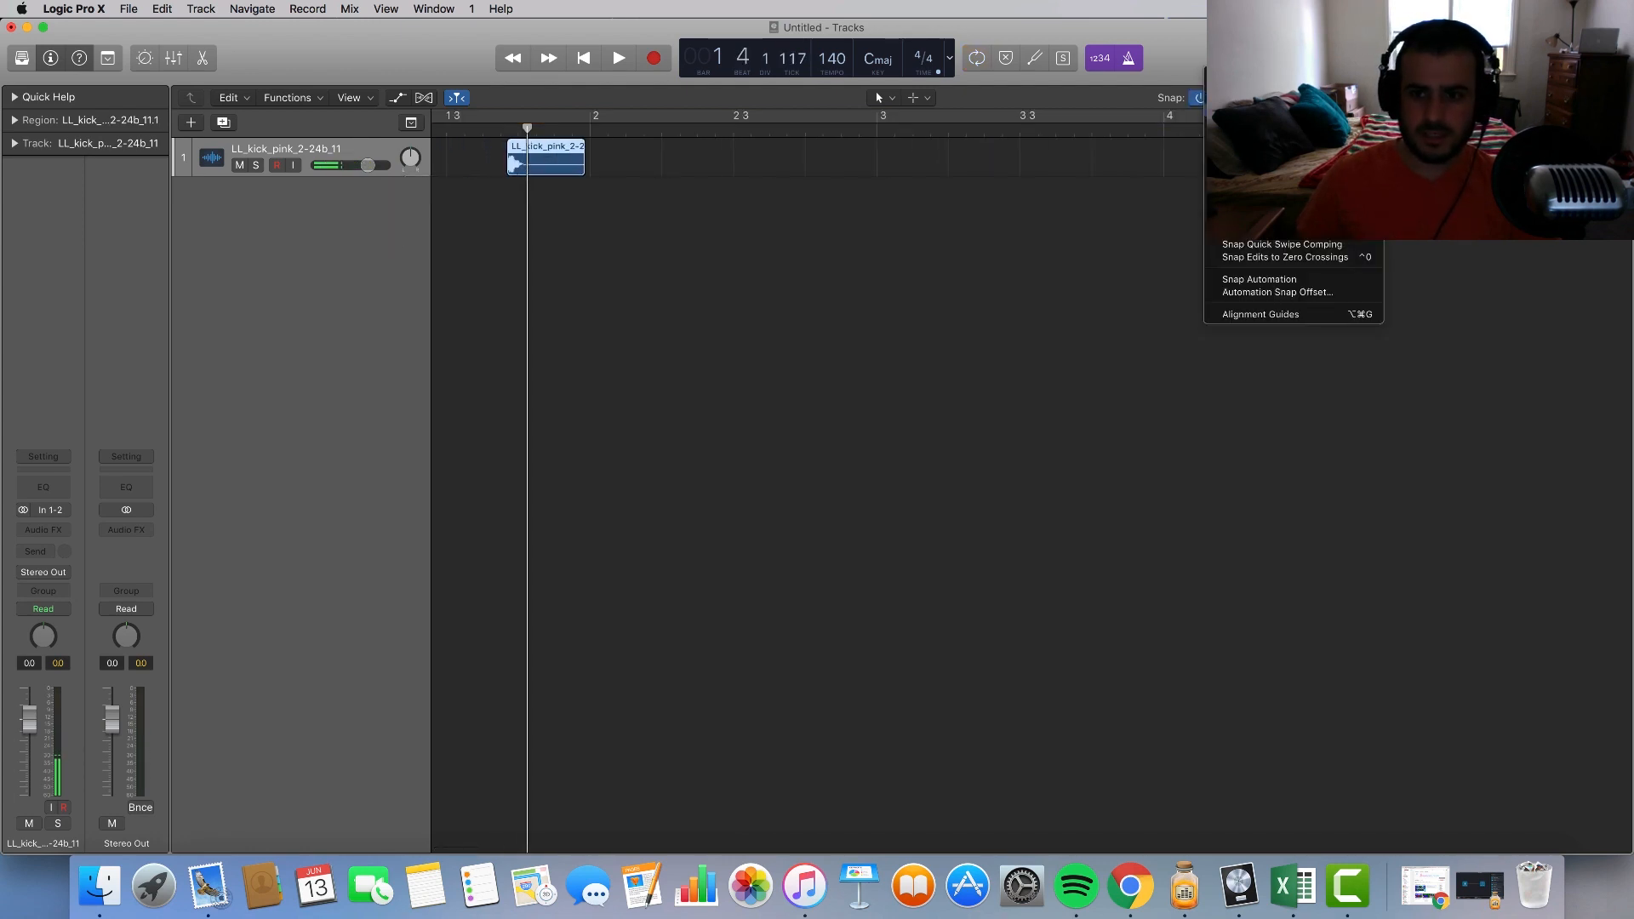
left_click(1259, 210)
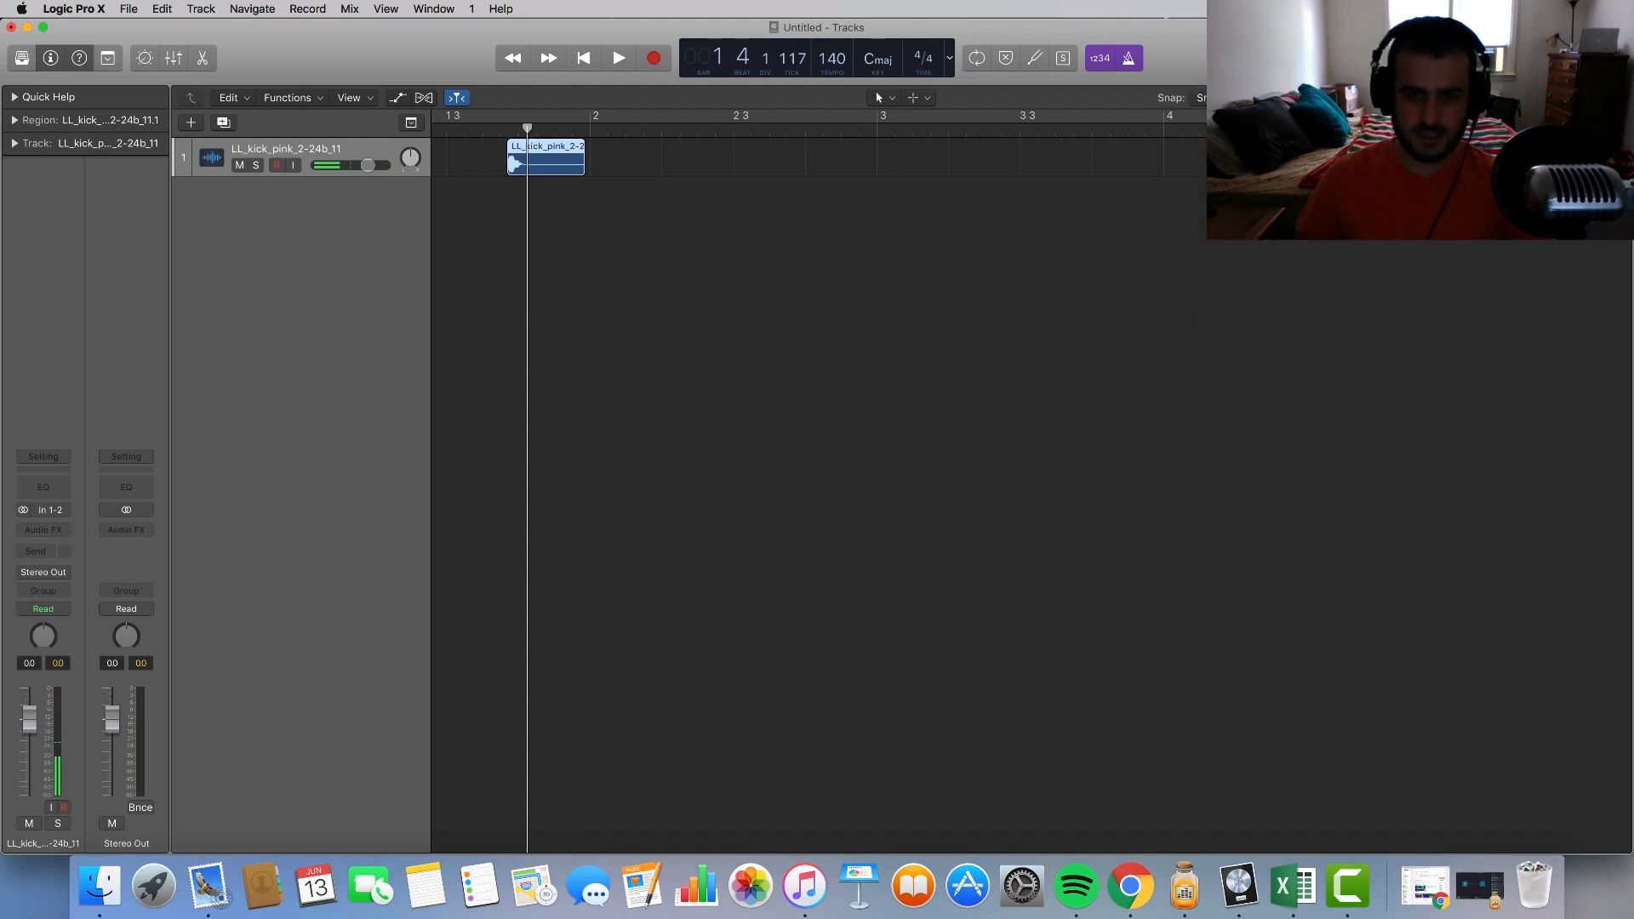
scroll(890, 218, "left", 5)
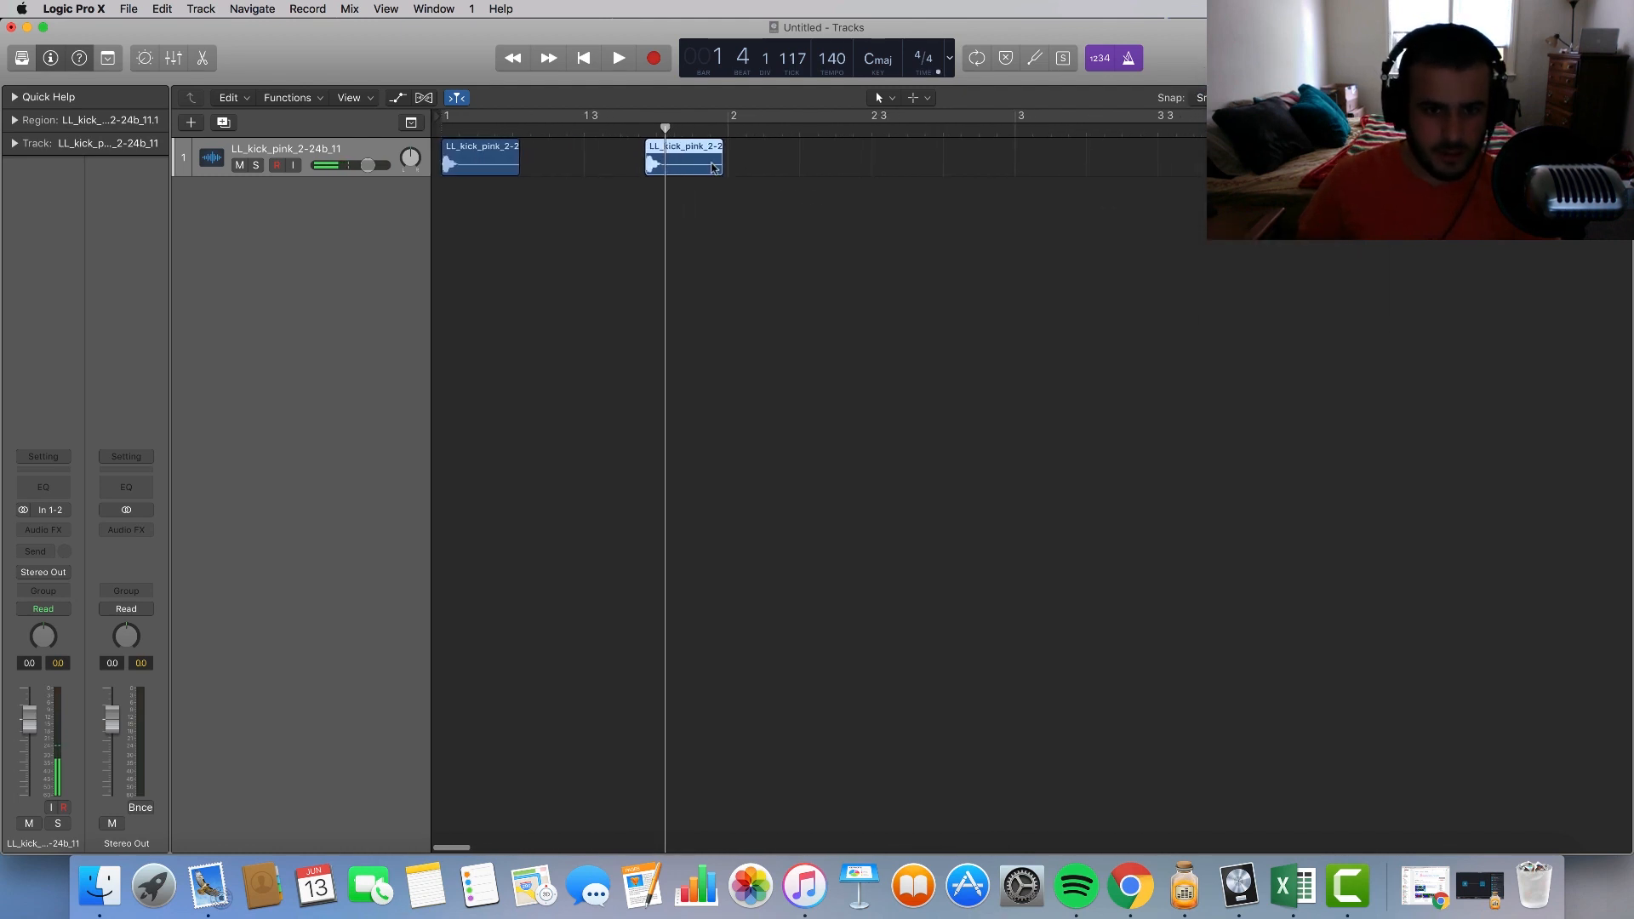
left_click_drag(691, 167, 714, 166)
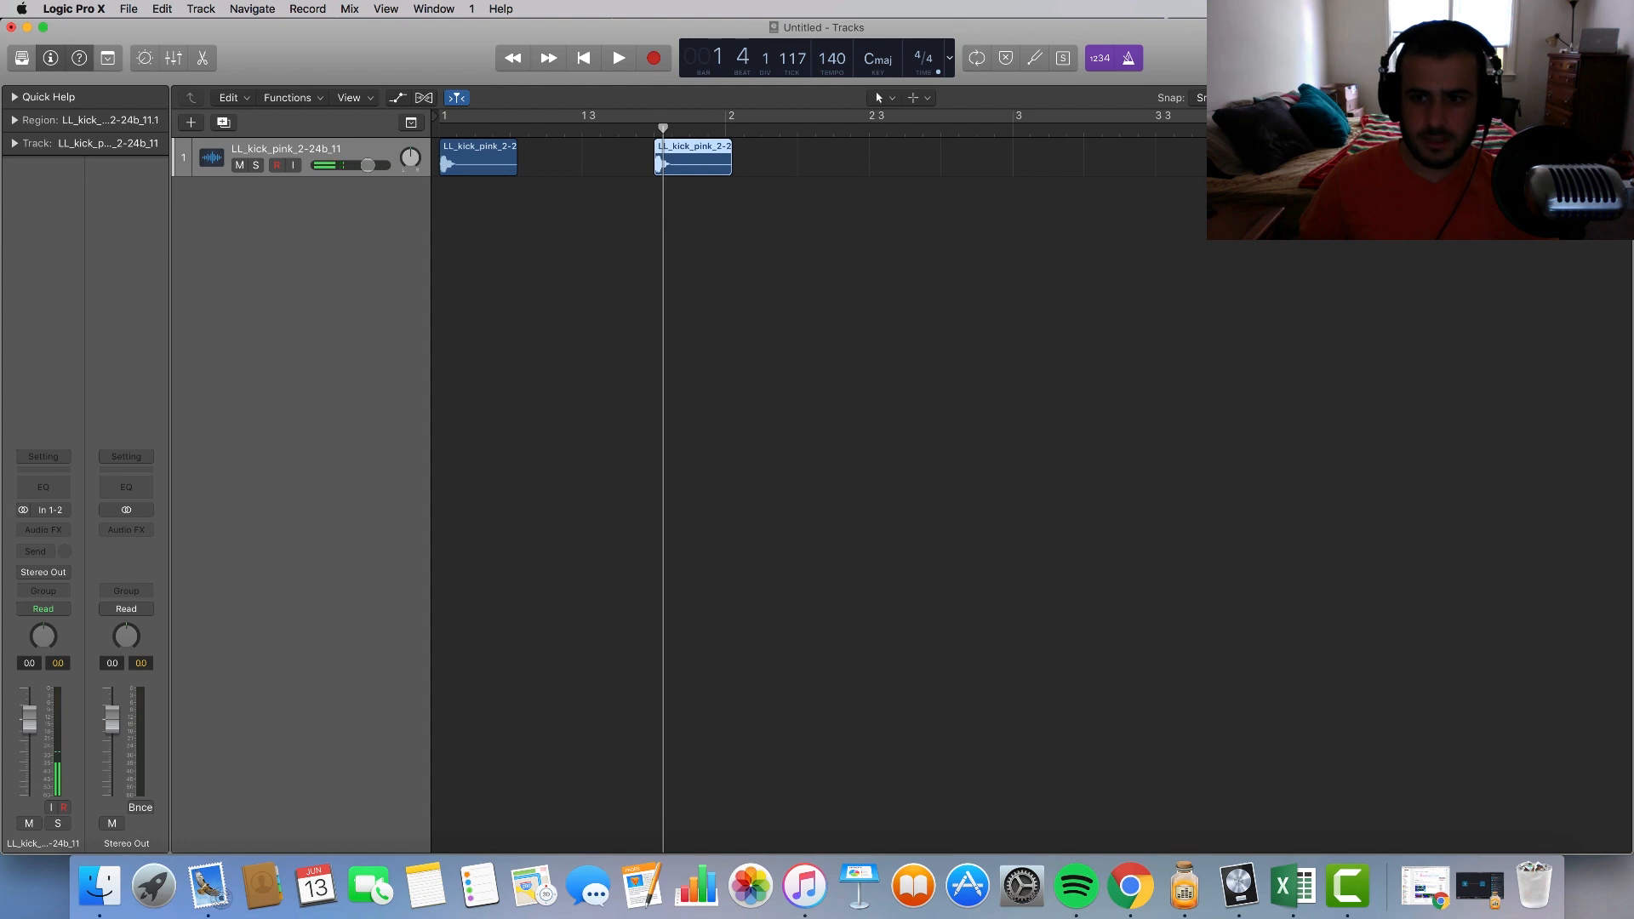
left_click(1243, 98)
left_click(1026, 233)
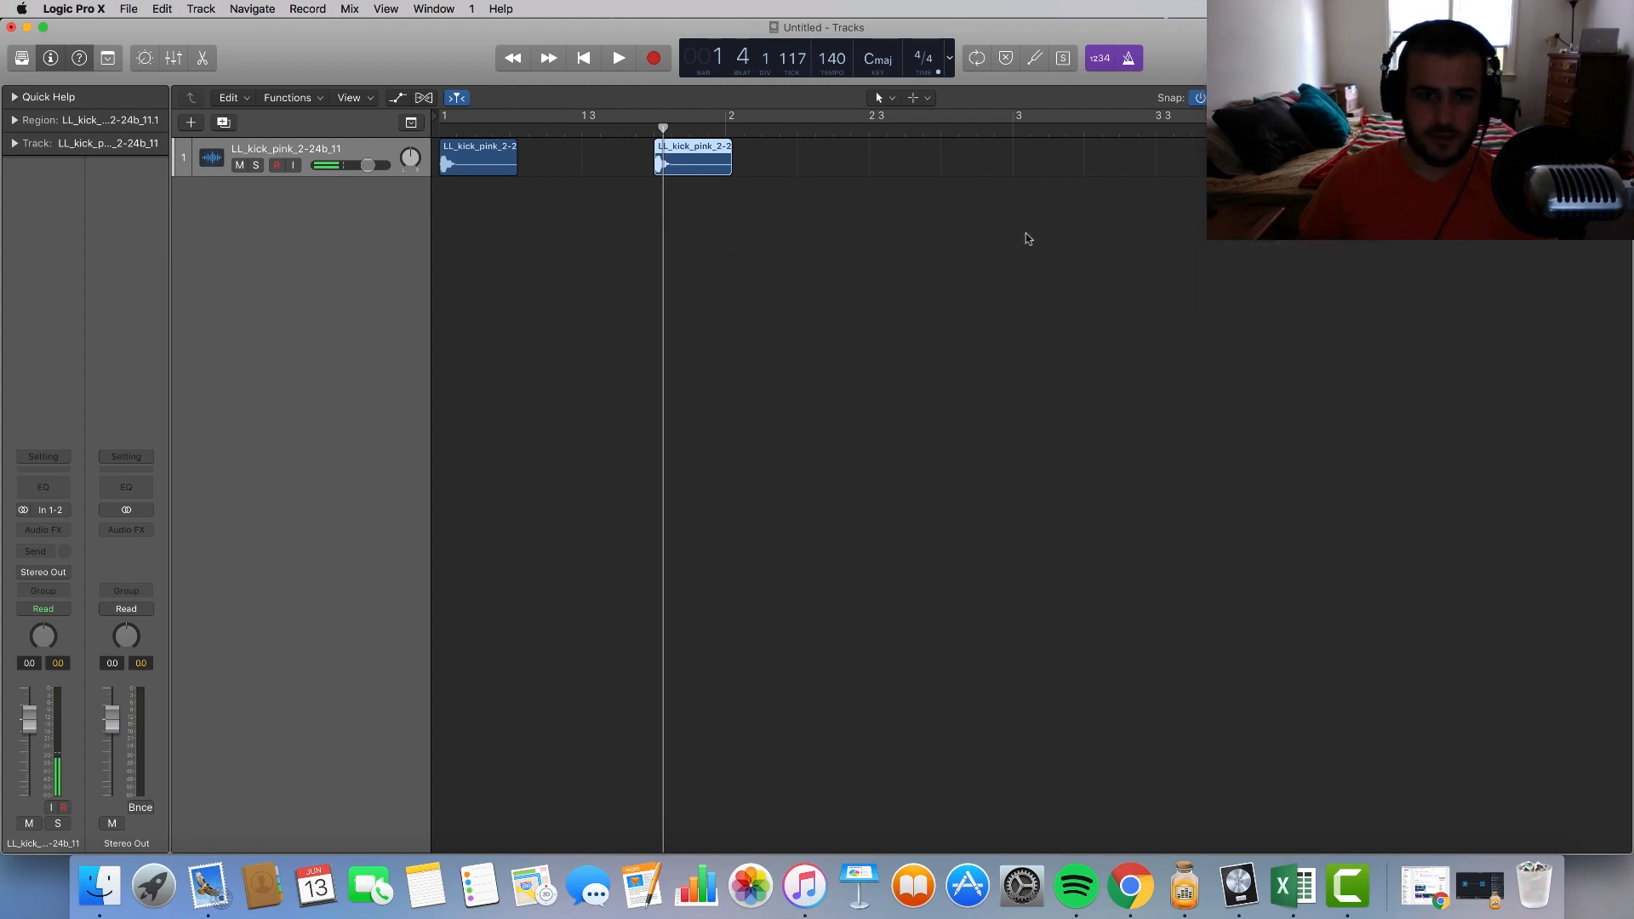
left_click(769, 162)
Step: Turn cycling back on and play the two-kick pattern
left_click(798, 111)
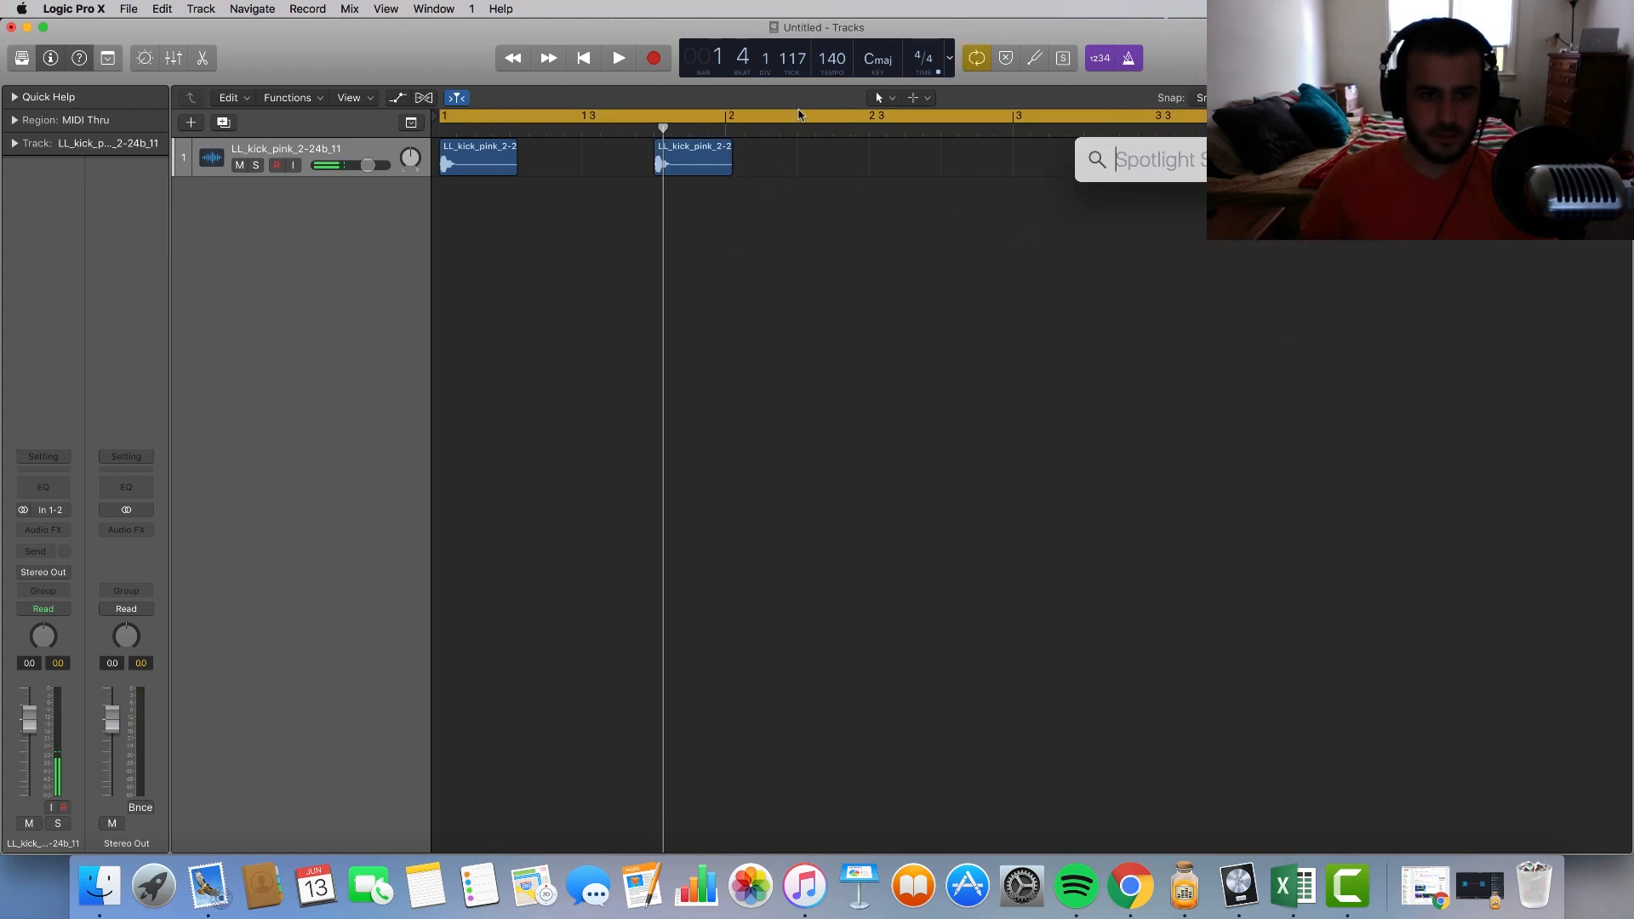
key("space")
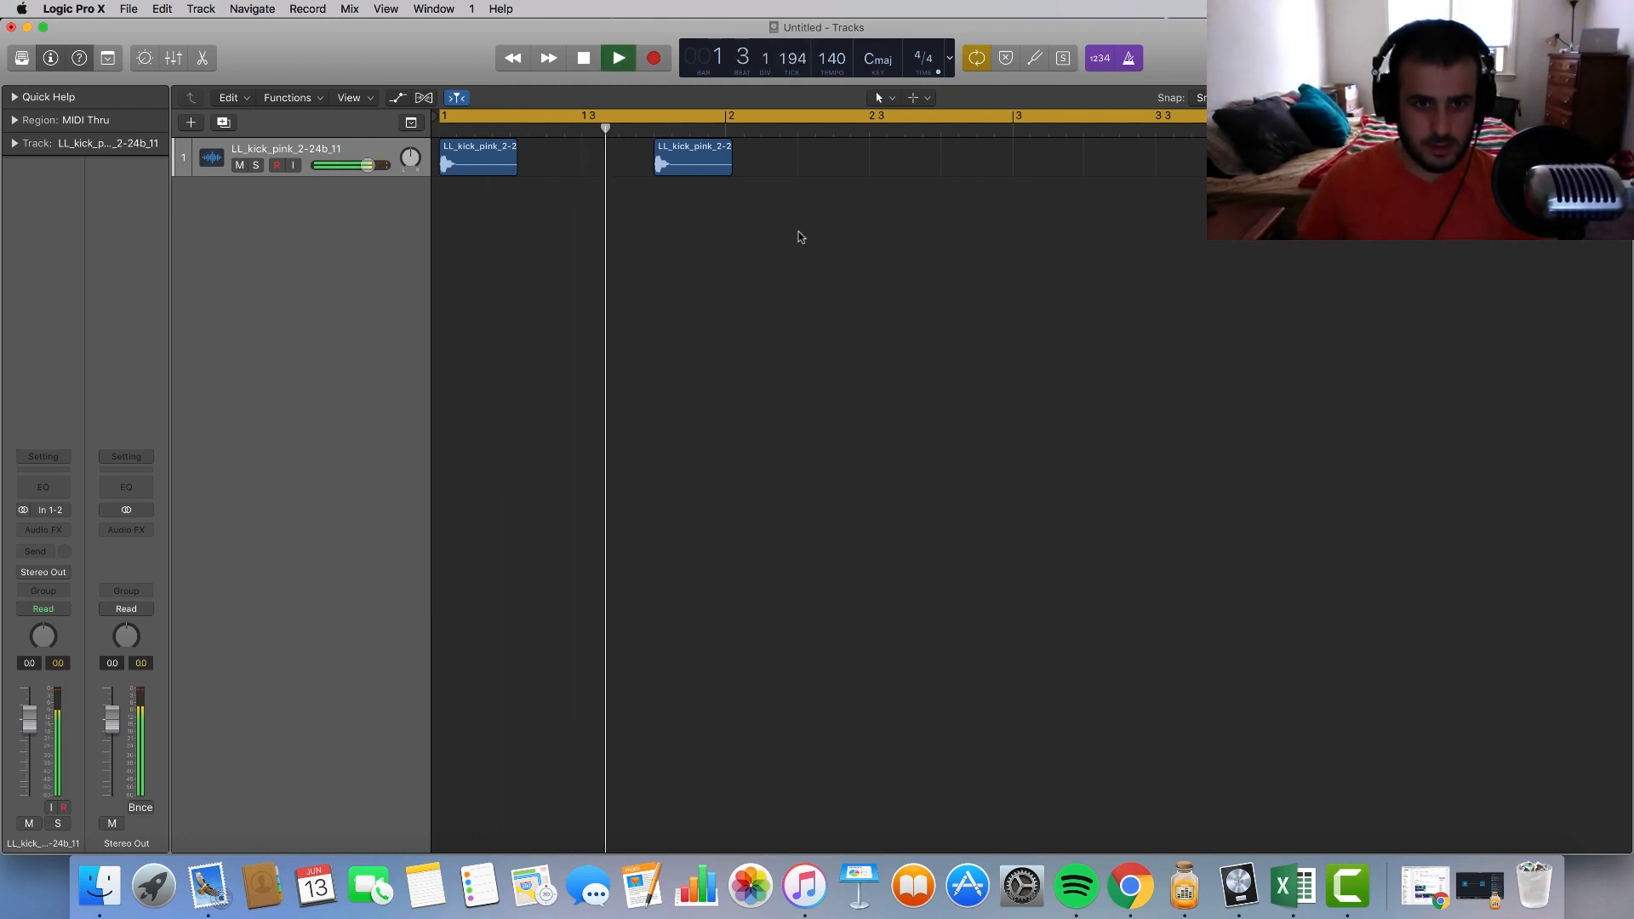
key("space")
Step: Repeat the second kick, place the copy halfway between beats 1 and 2 of bar 2, and audition it
left_click(695, 160)
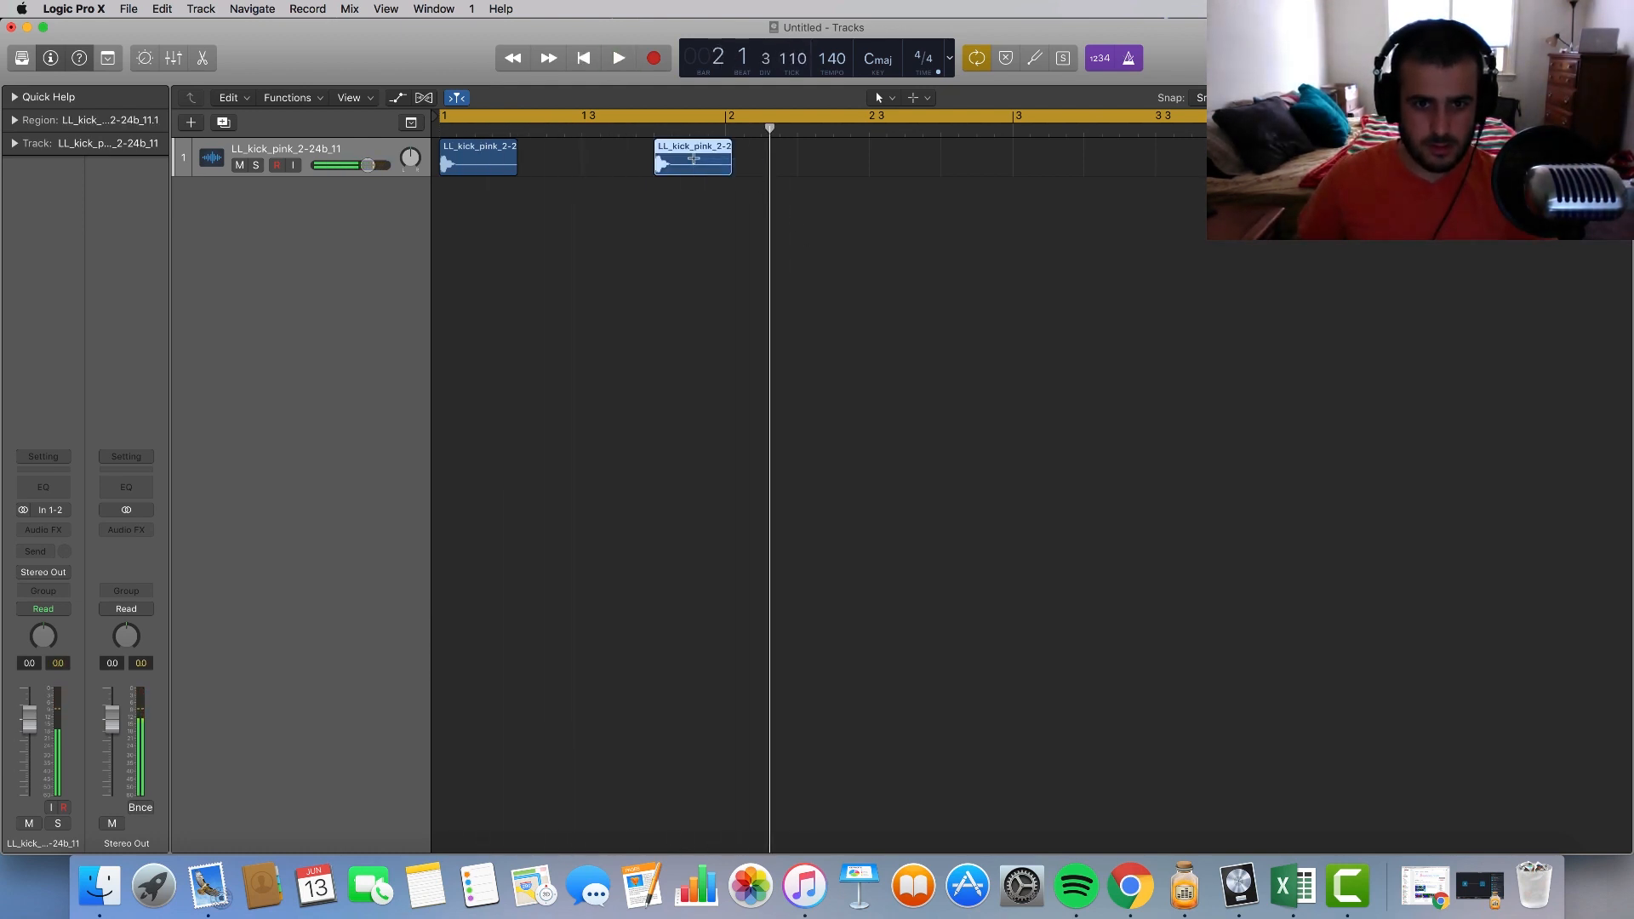
key("super+r")
left_click_drag(759, 157, 786, 157)
key("space")
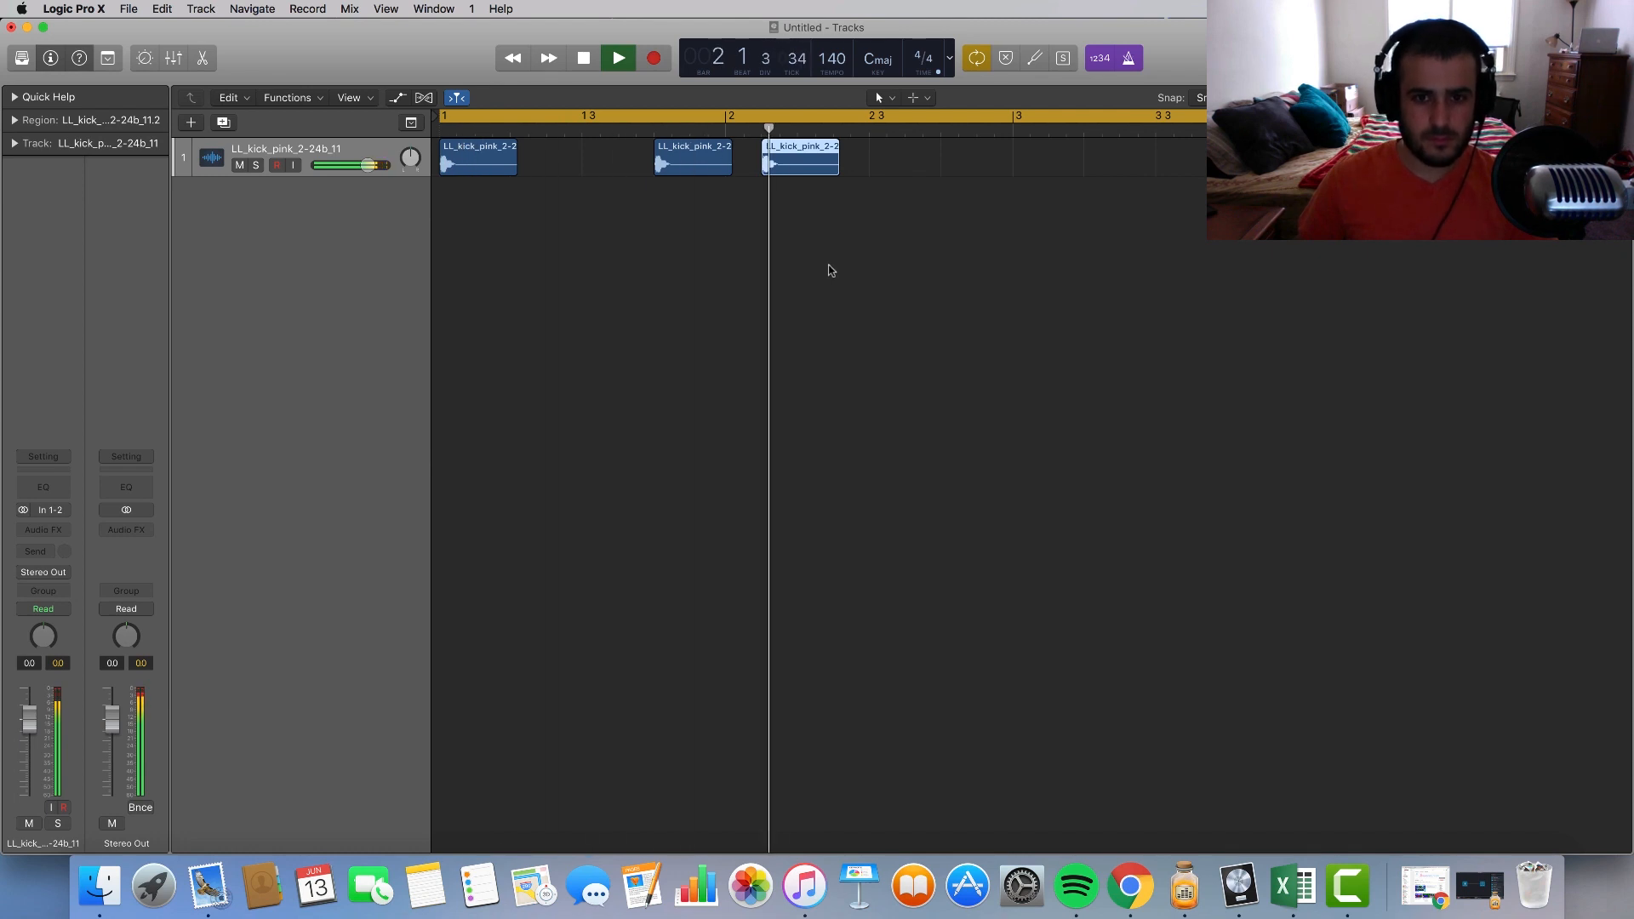
key("space")
Step: Move the third kick to beat 2 of bar 2 and play the pattern
left_click_drag(791, 155, 825, 154)
key("space")
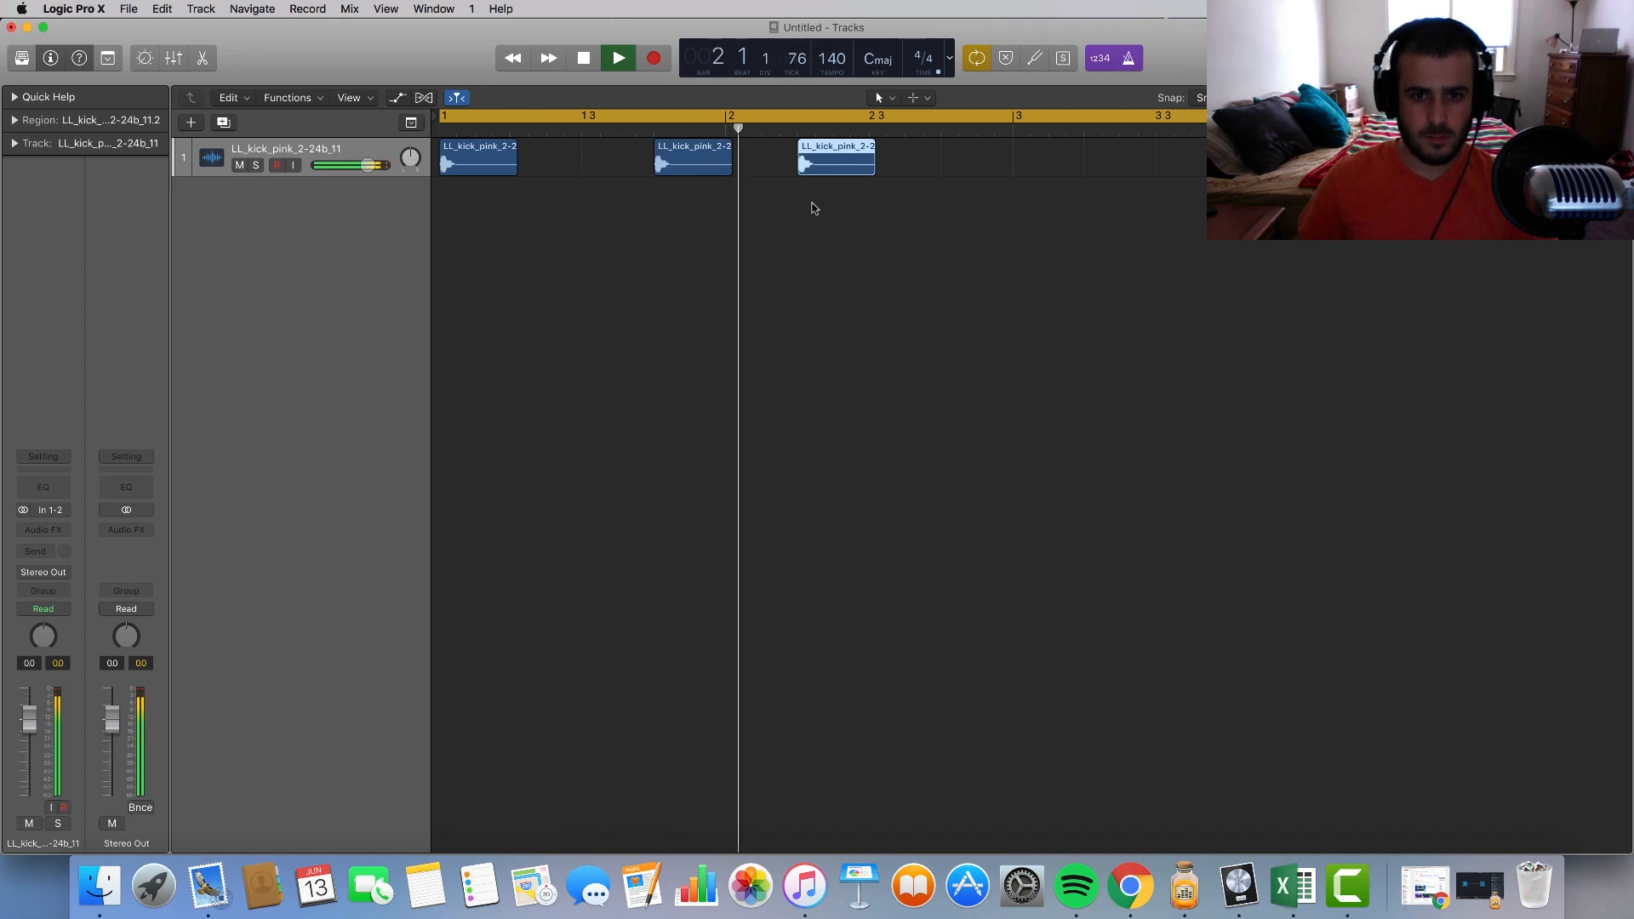
key("space")
left_click(814, 208)
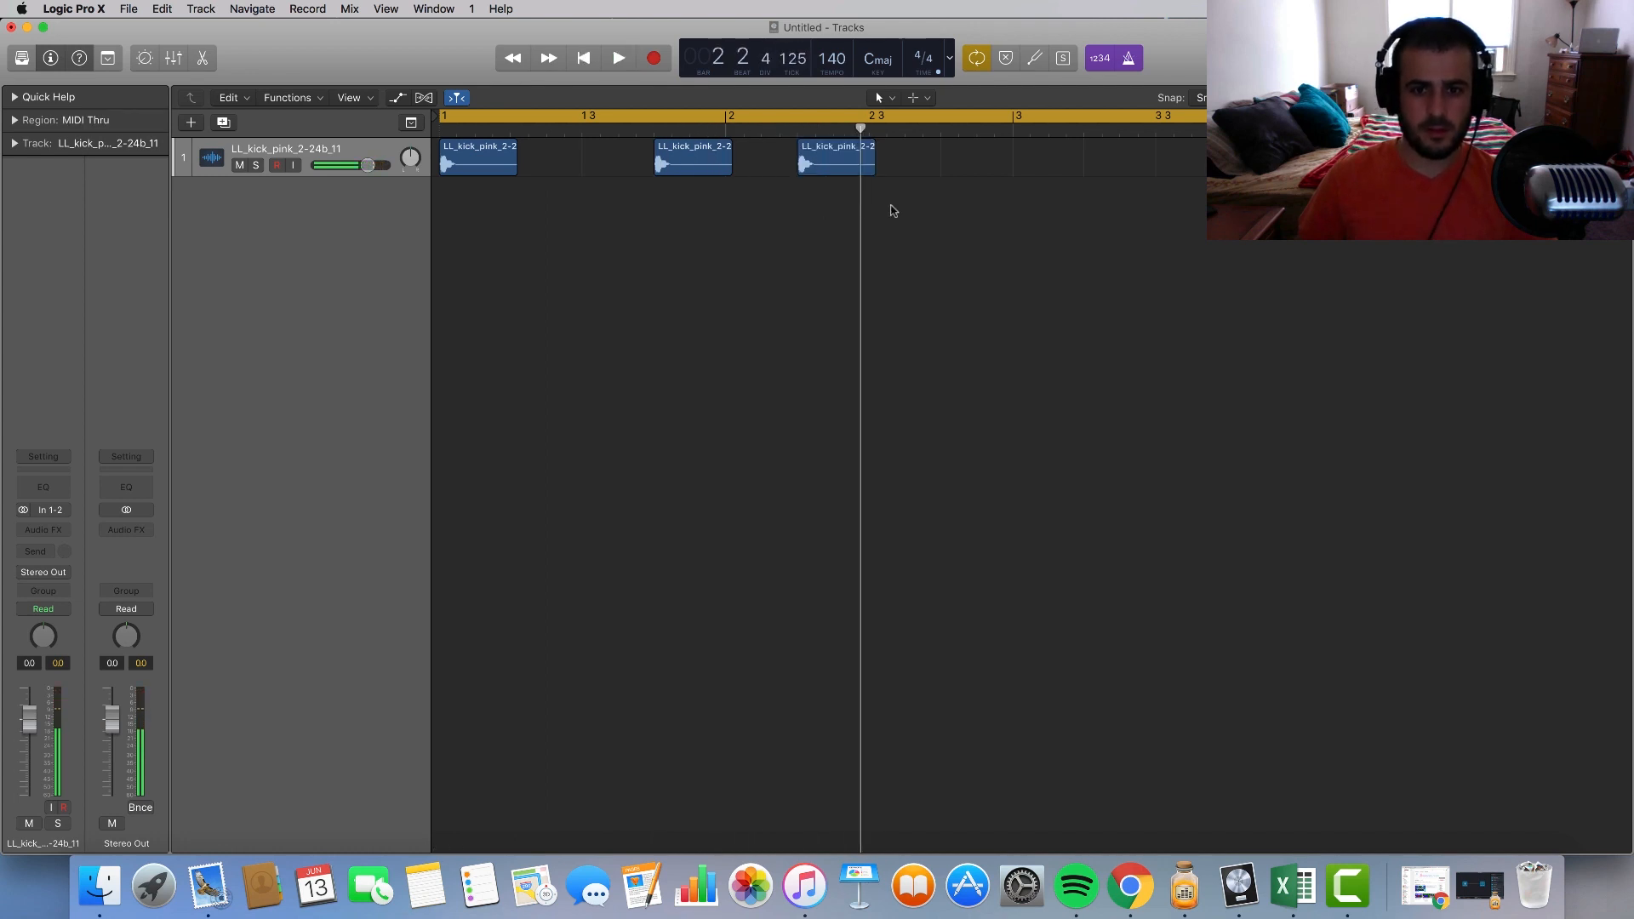
Step: Repeat all three kick regions and move the copies so that they start at bar 3
left_click_drag(890, 206, 434, 138)
key("super+r")
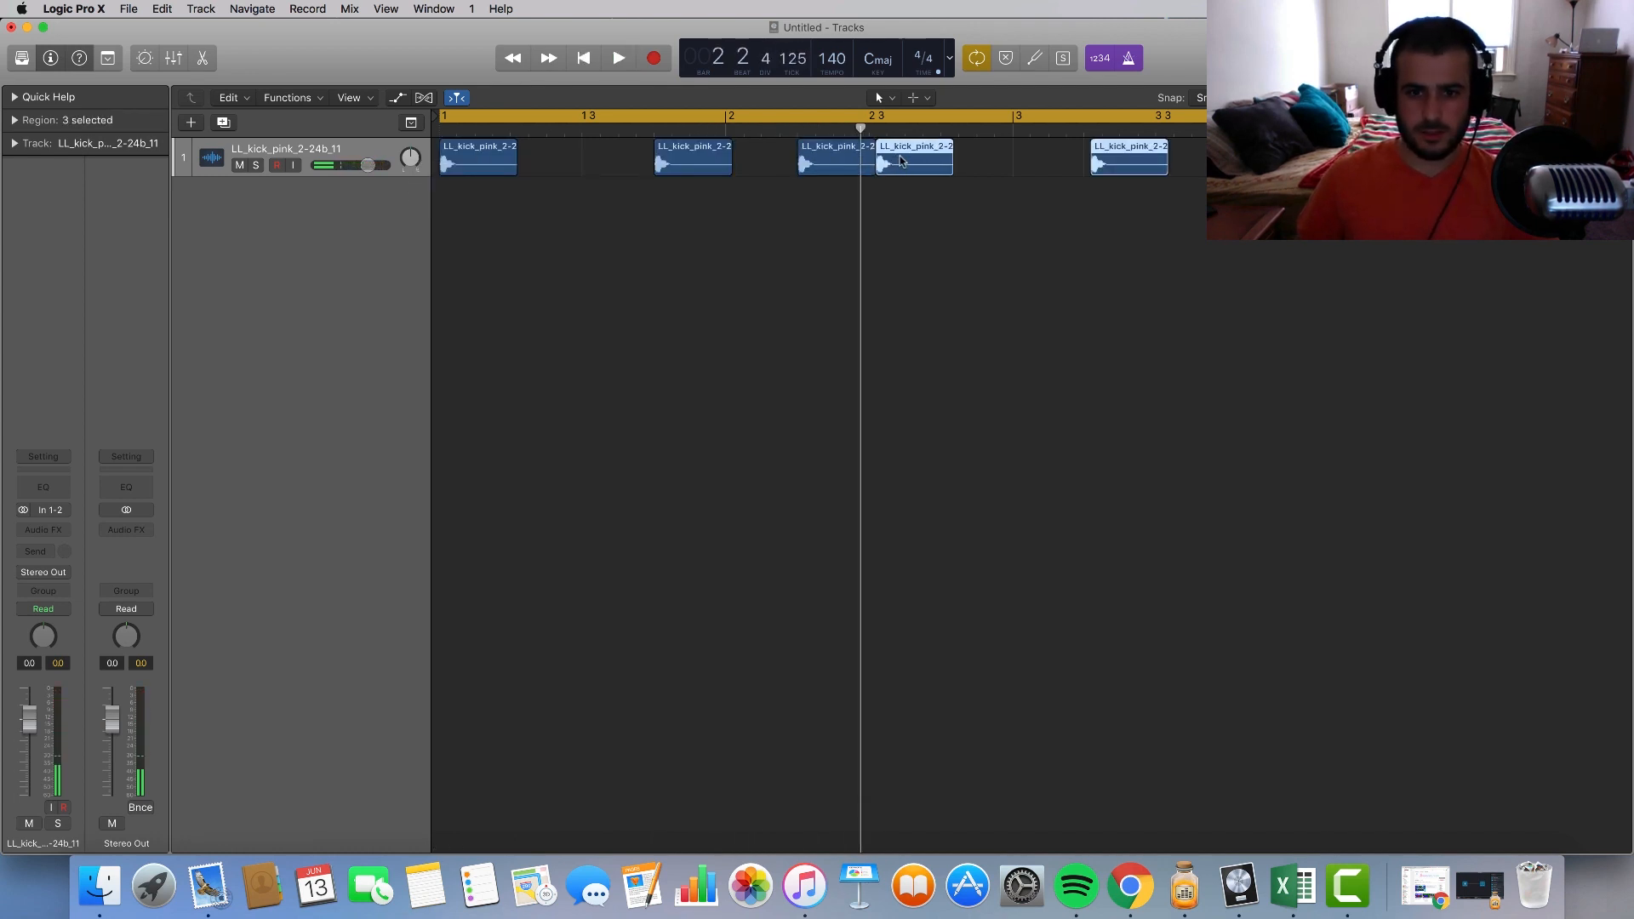
left_click_drag(897, 160, 1034, 163)
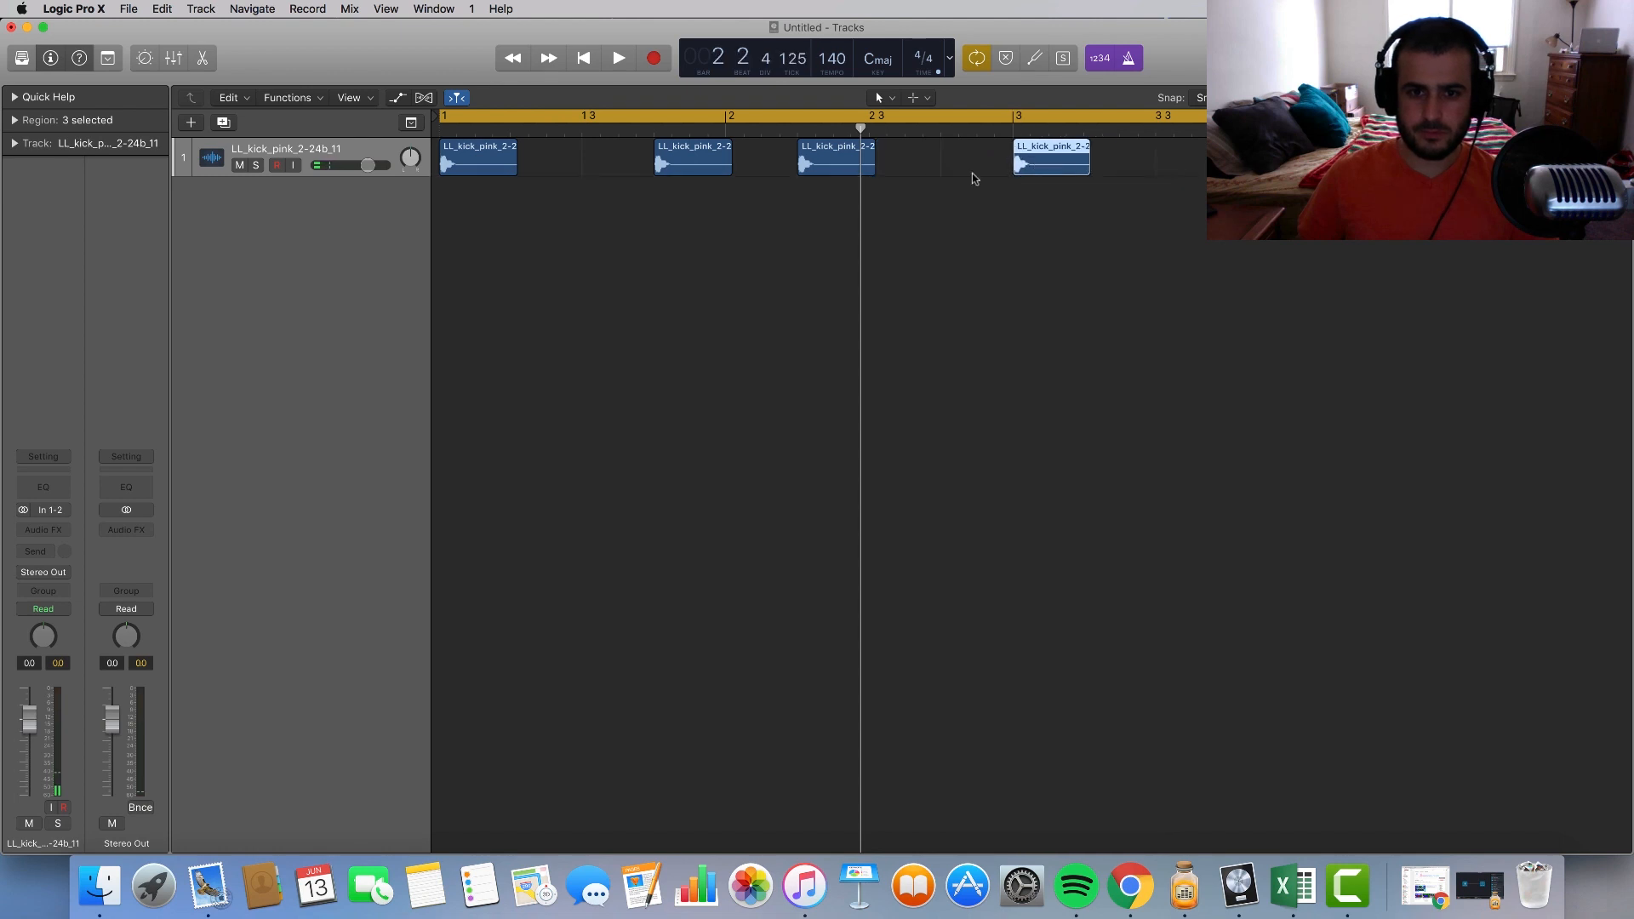
Step: Put an extra kick copy on a new audio track halfway between beats 1 and 2 of bar 2, and mute that track
left_click_drag(937, 187, 791, 190)
key("super+r")
double_click(389, 213)
left_click(239, 205)
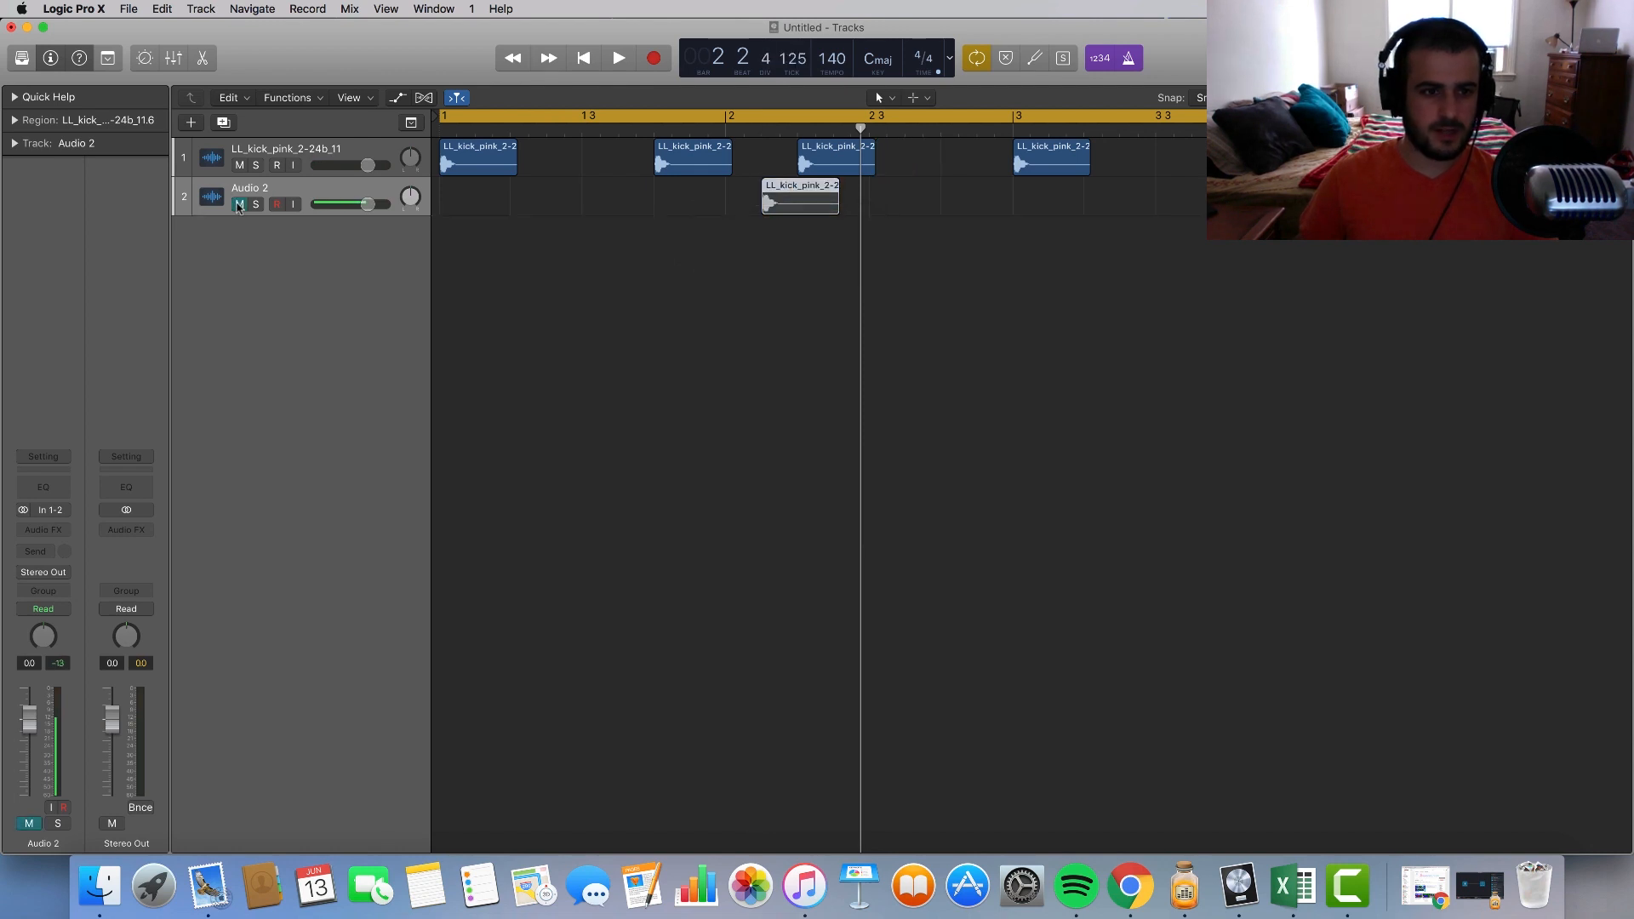
Step: Play the four-bar kick pattern with the extra kick muted
left_click(555, 404)
scroll(555, 403, "down", 5)
key("space")
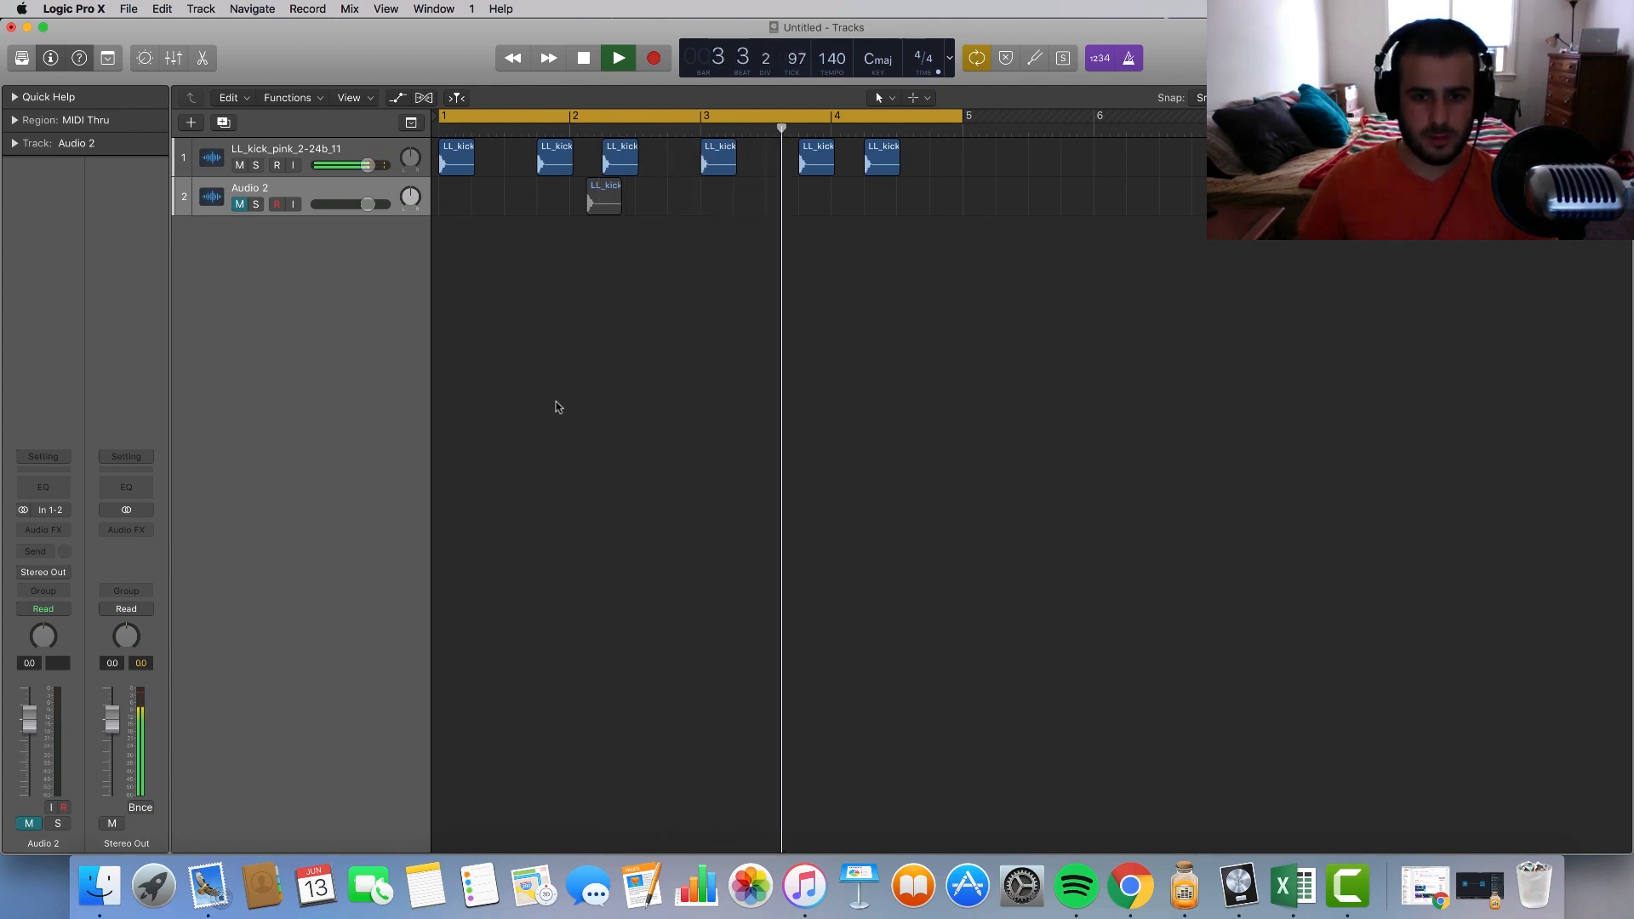
key("space")
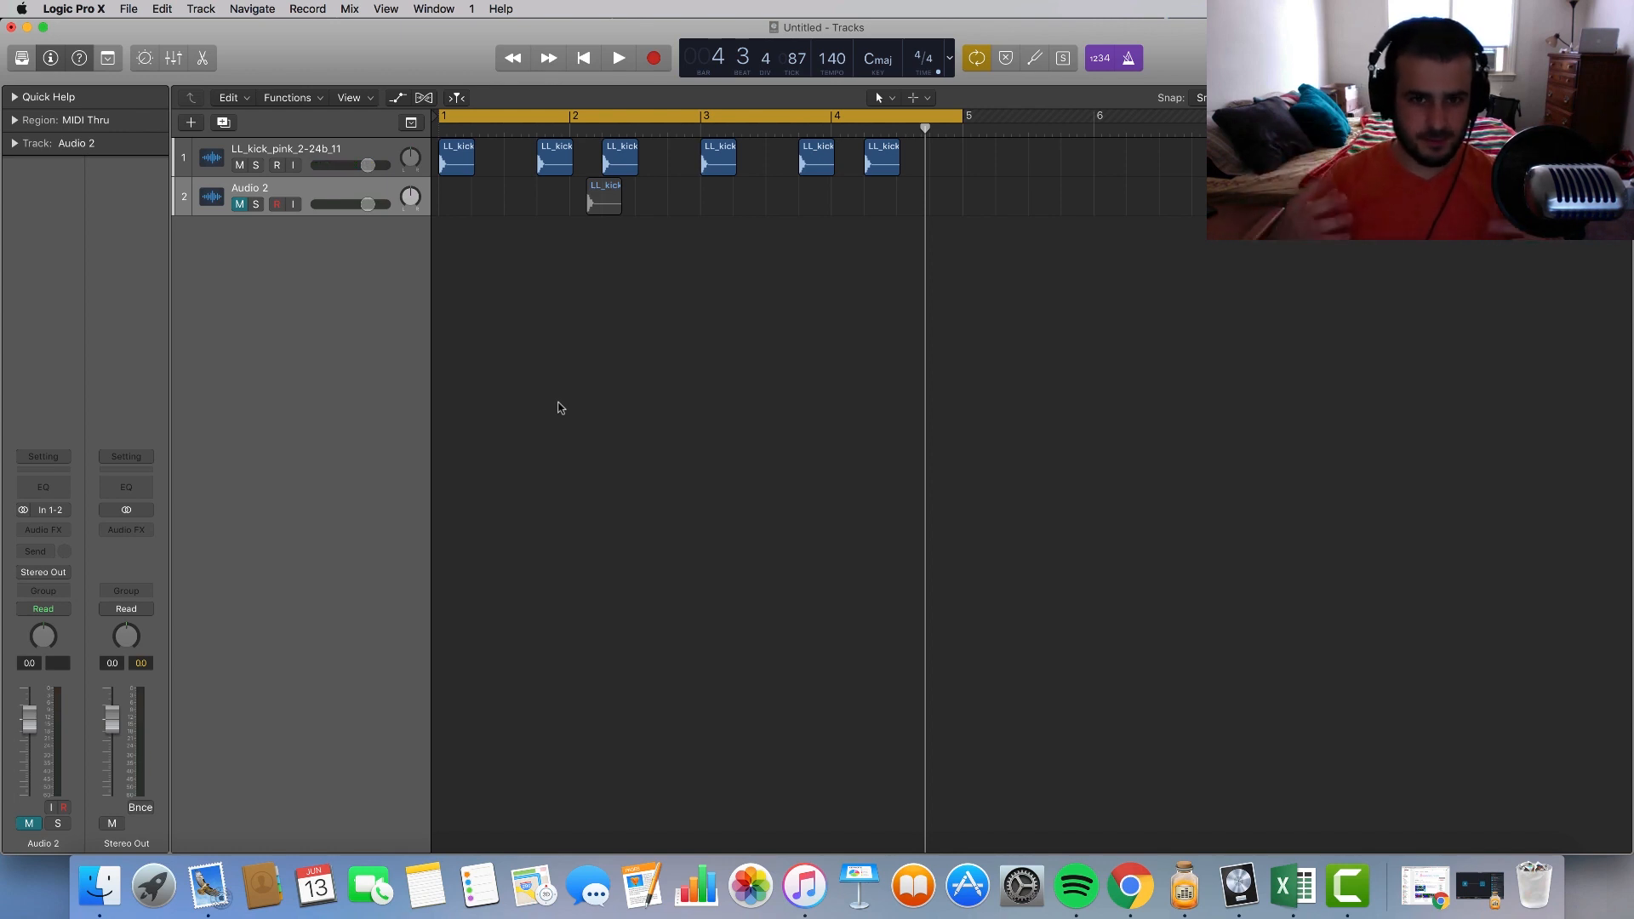
Step: Unmute the Audio 2 track and play the pattern with the extra kick
scroll(486, 250, "up", 8)
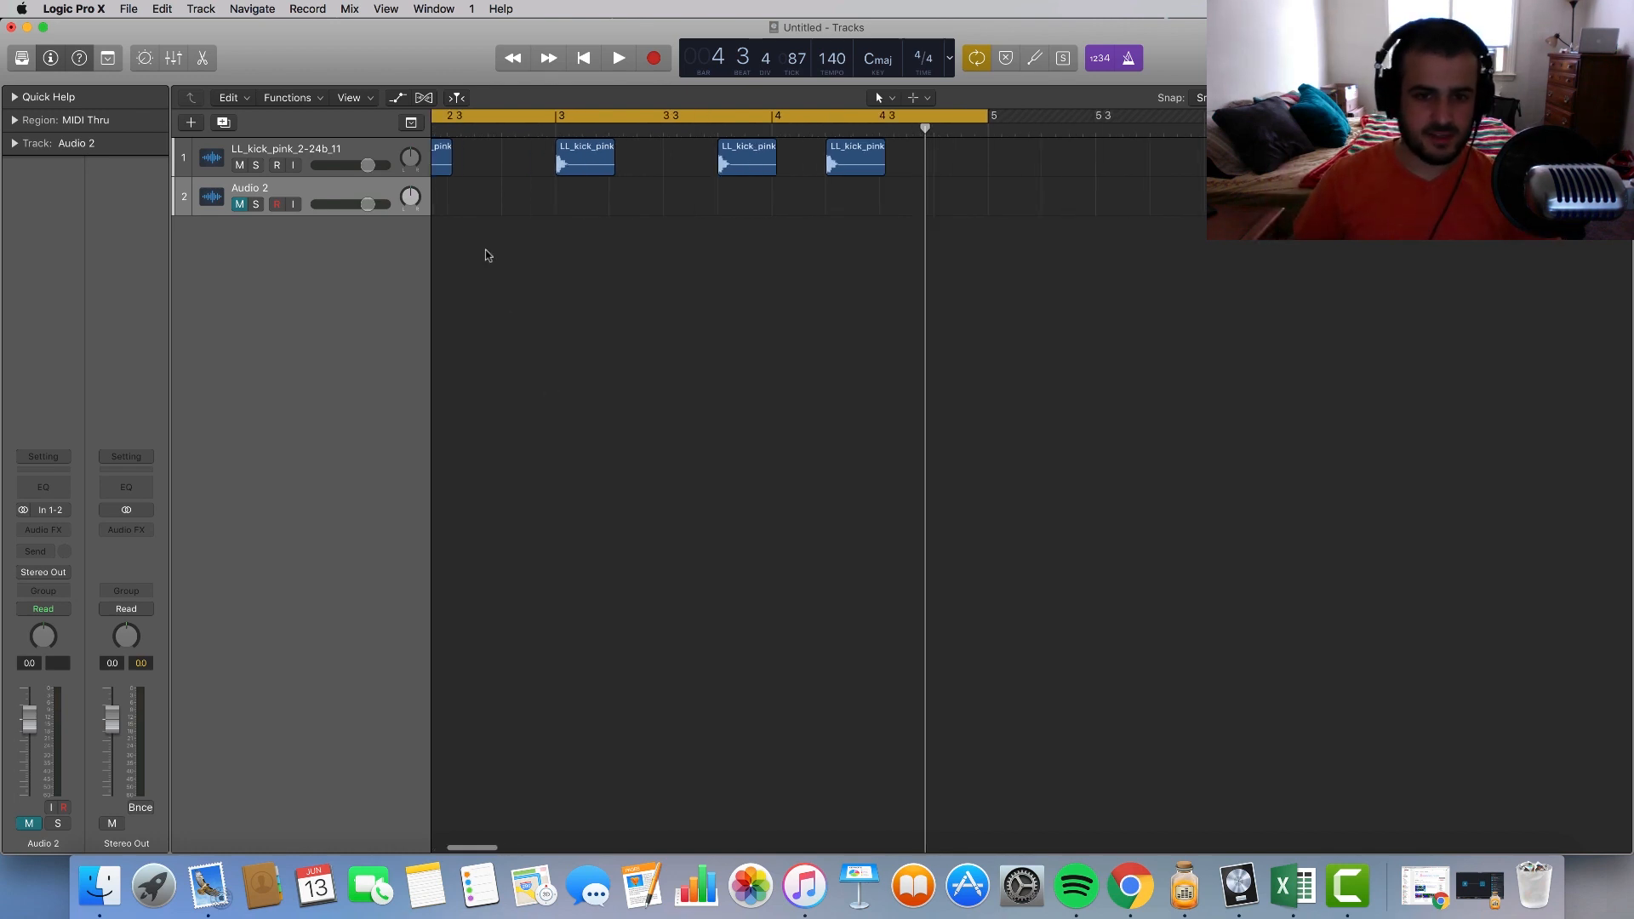
left_click(240, 205)
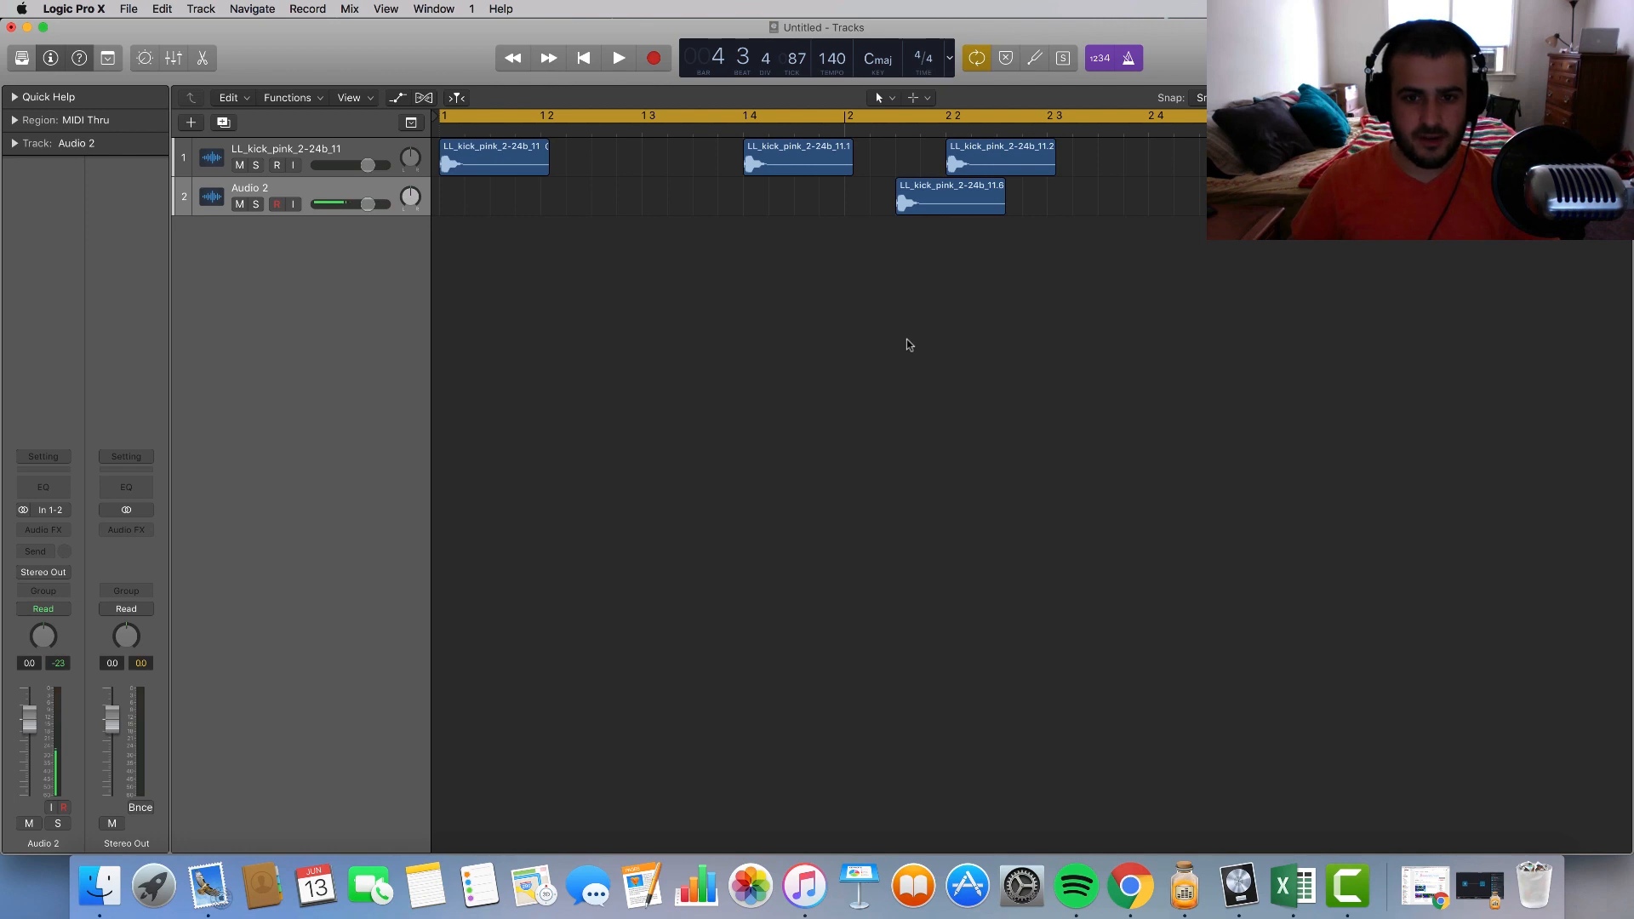
key("space")
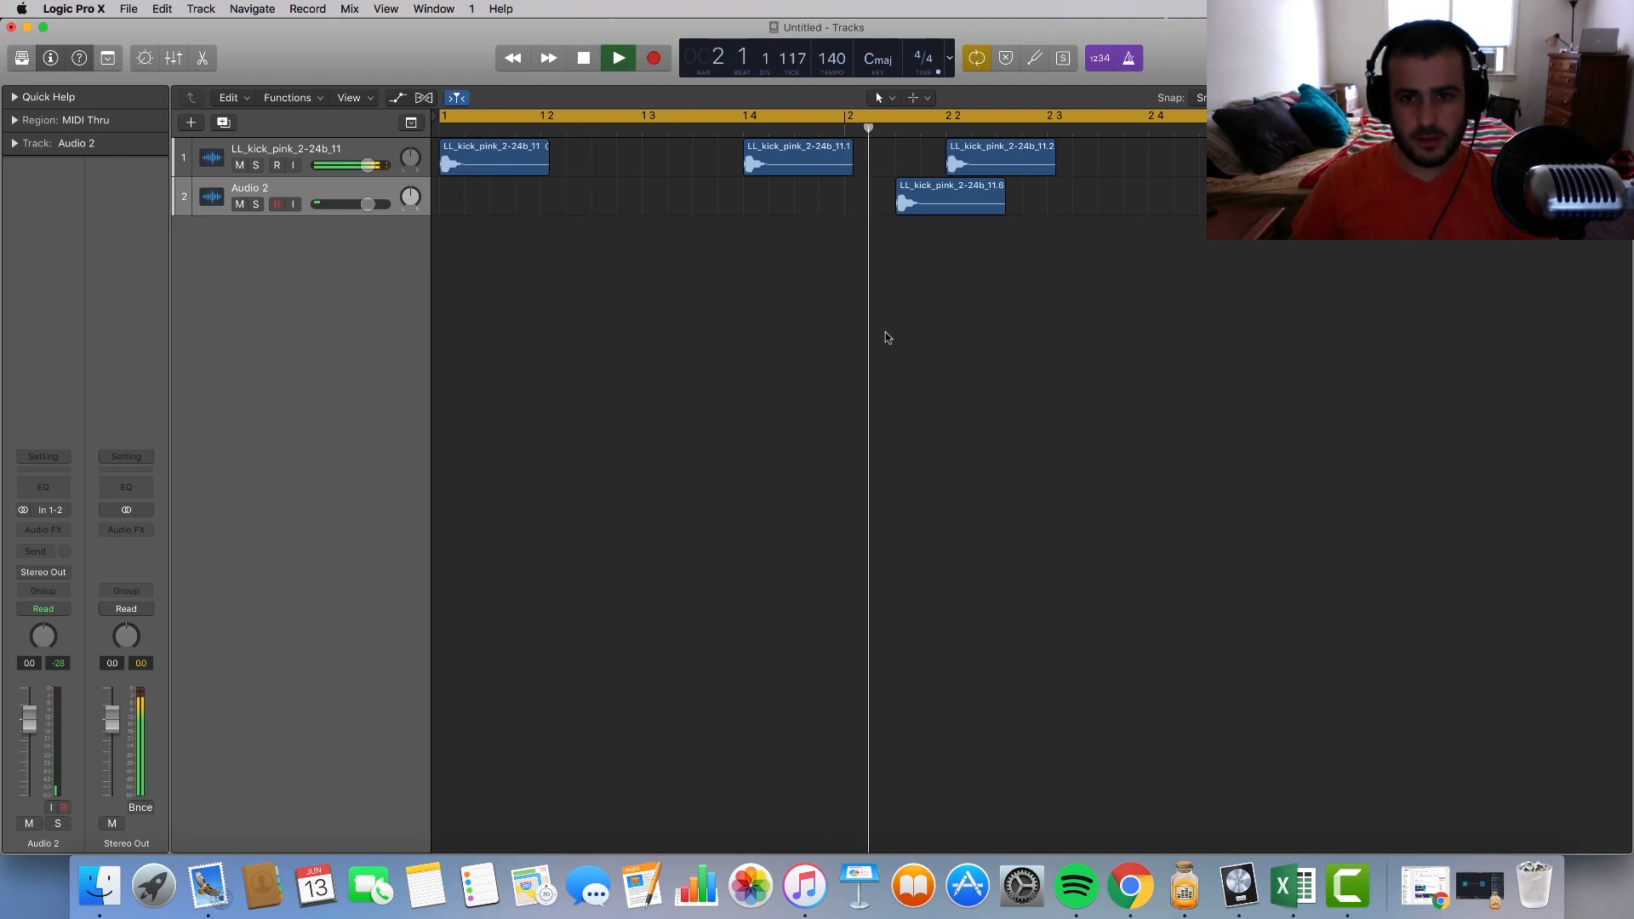
key("space")
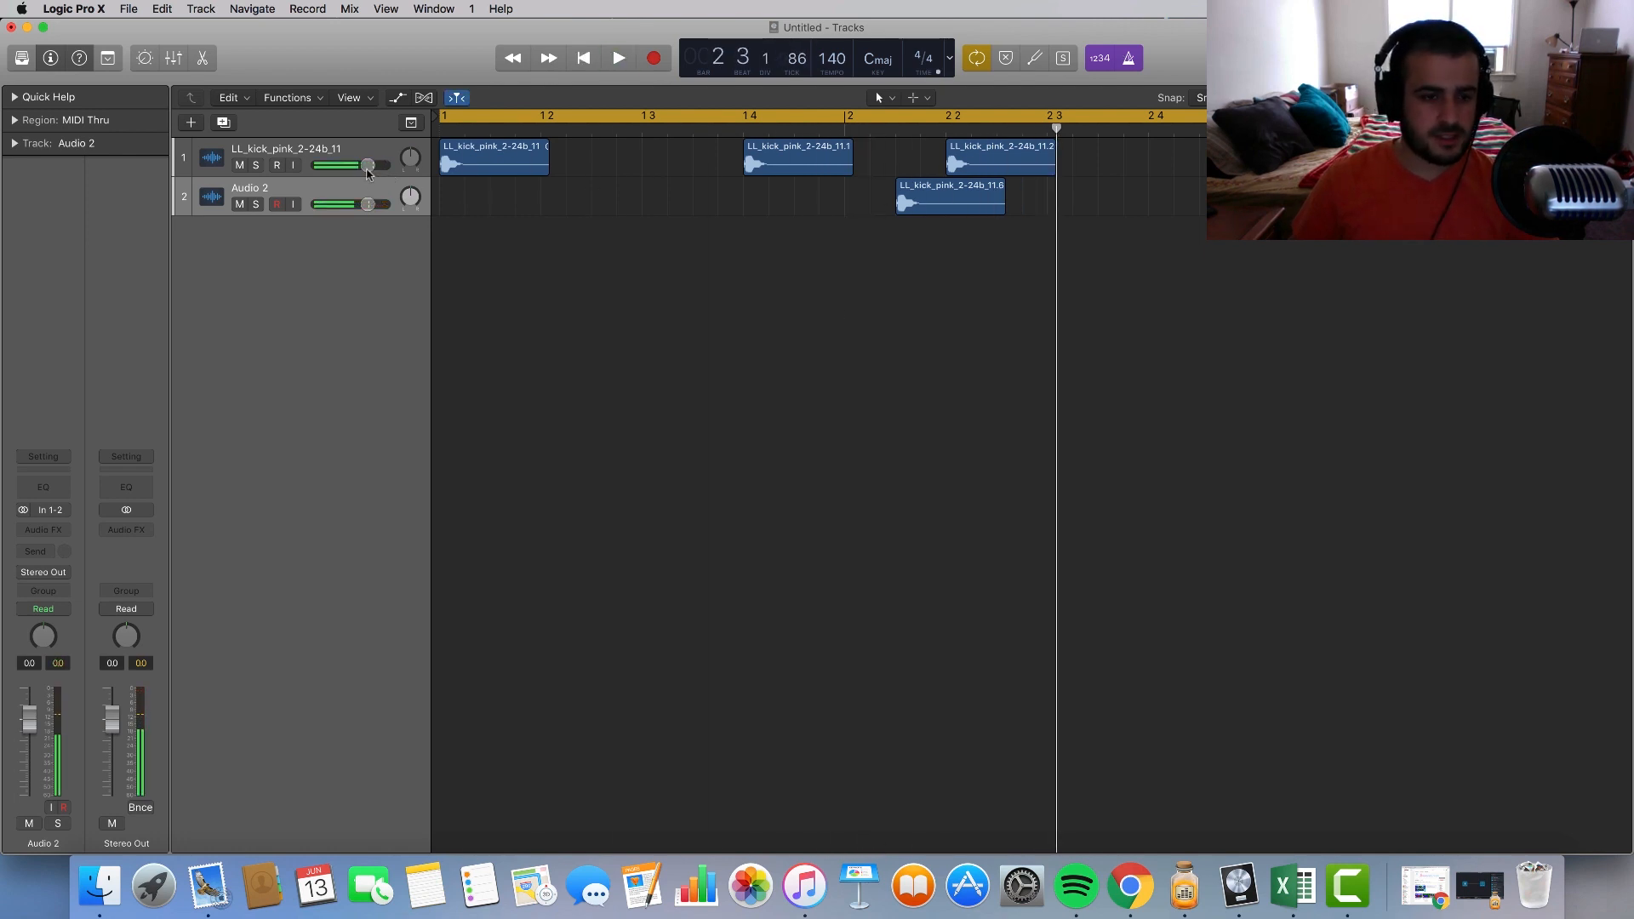
Step: Lower the volume of both kick tracks, bringing Audio 2 down to about -10.4 dB
left_click_drag(368, 167, 302, 212)
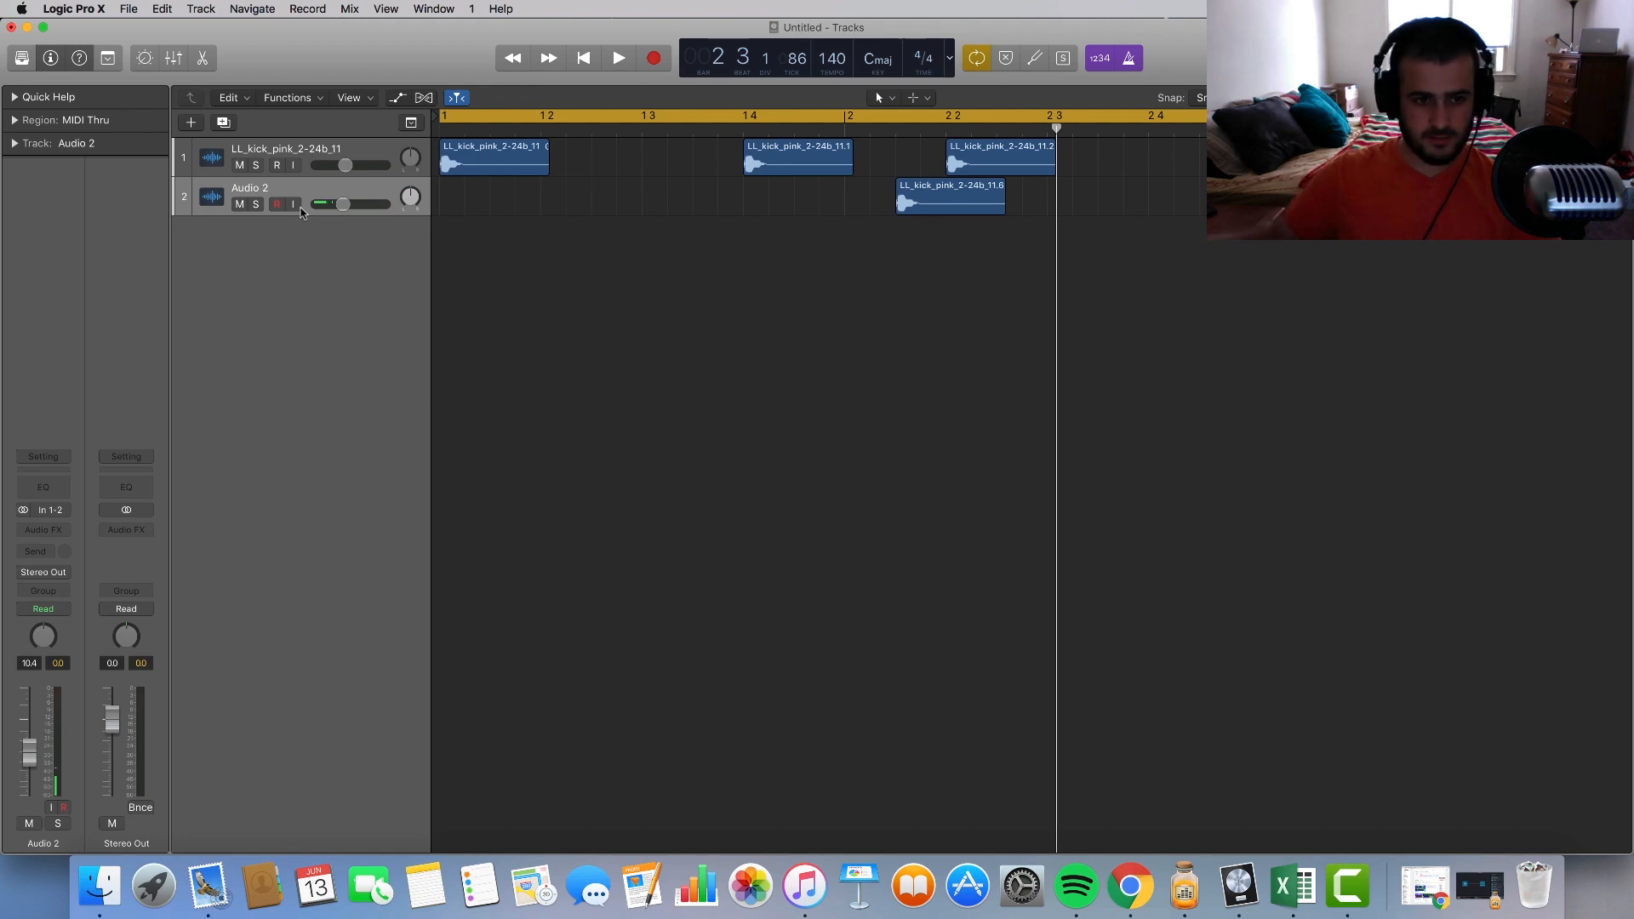
Step: Lower Audio 2 to about -12.8 dB and the first kick track to about -13.2 dB, and play the pattern
left_click_drag(343, 203, 320, 166)
key("space")
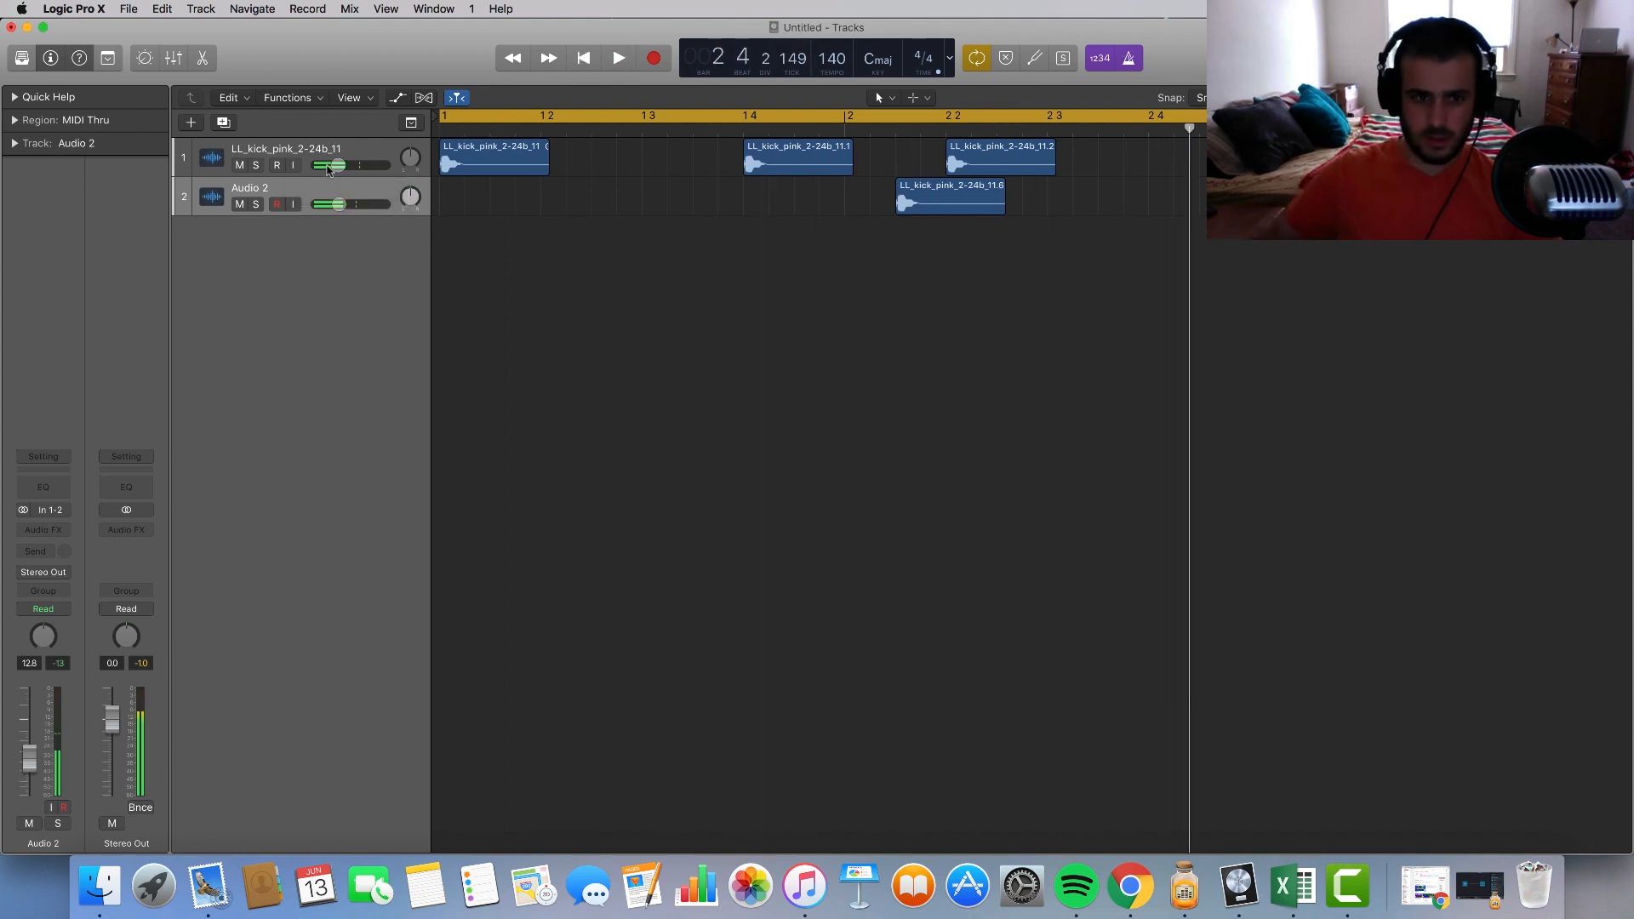
key("space")
Step: Lower the volume of the Audio 2 track further to -21.0 dB
left_click_drag(338, 201, 331, 204)
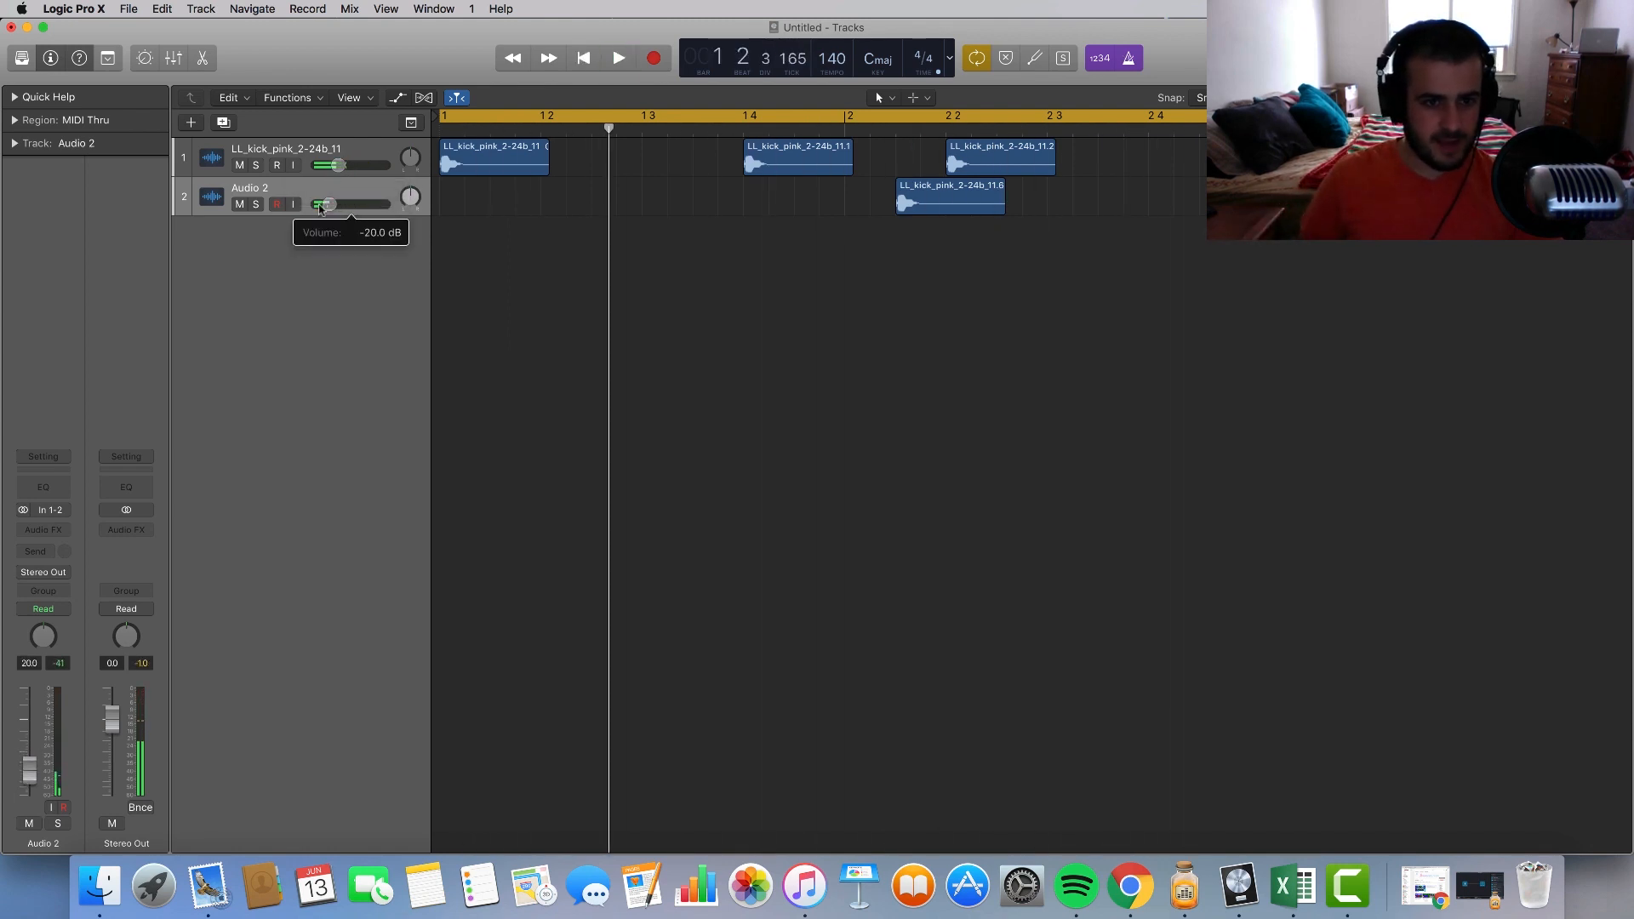
left_click(950, 209)
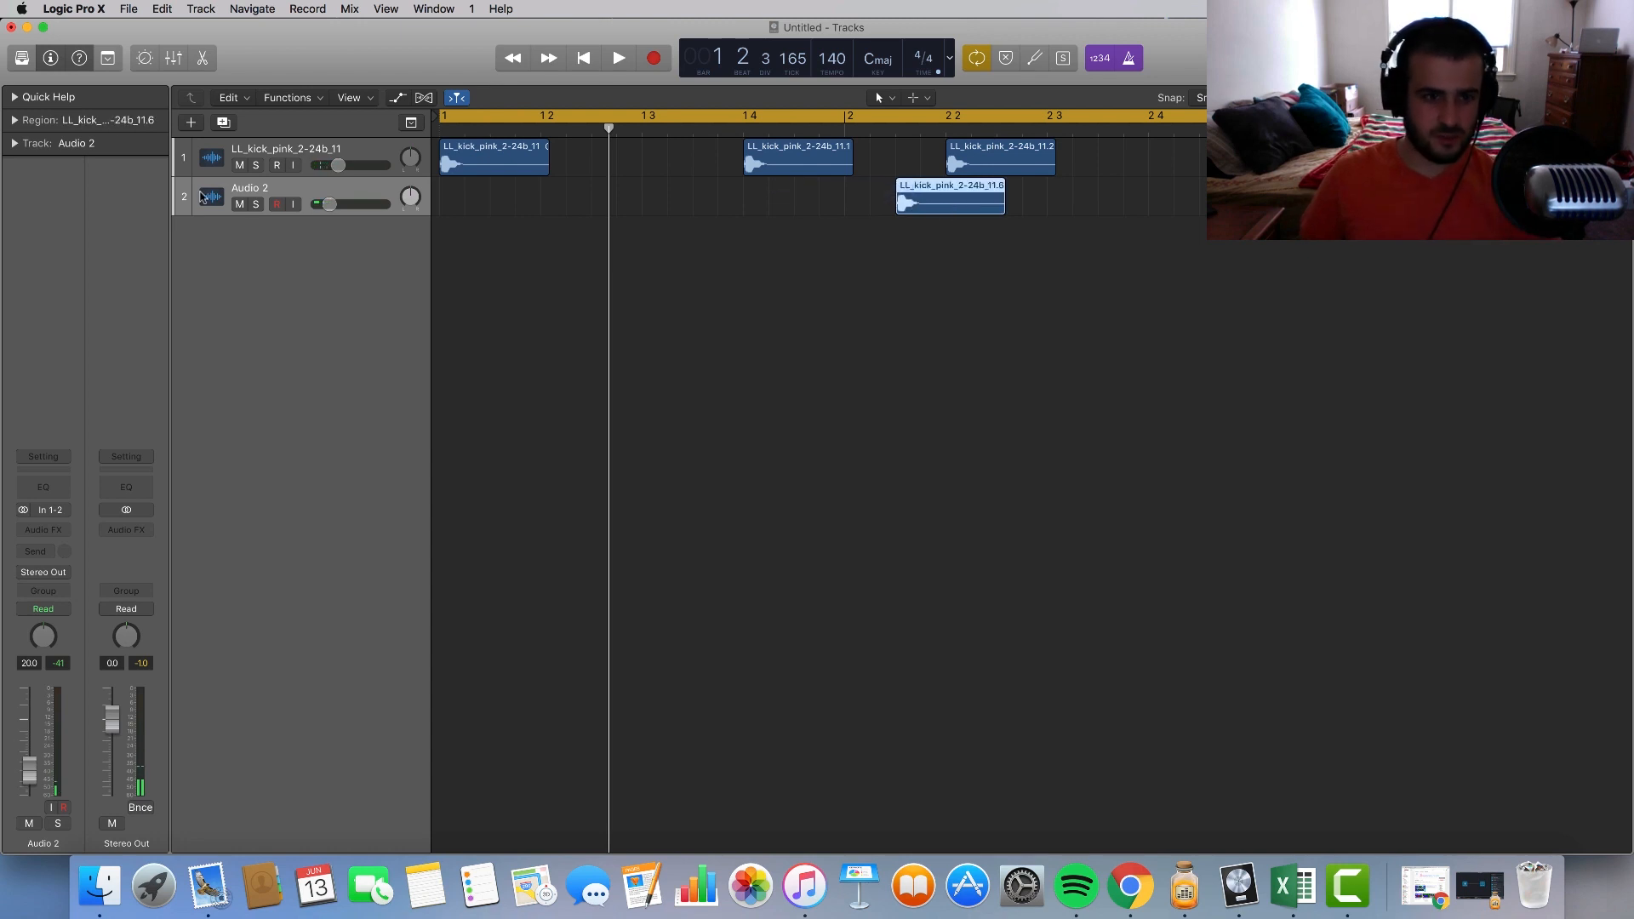
left_click_drag(344, 210, 340, 209)
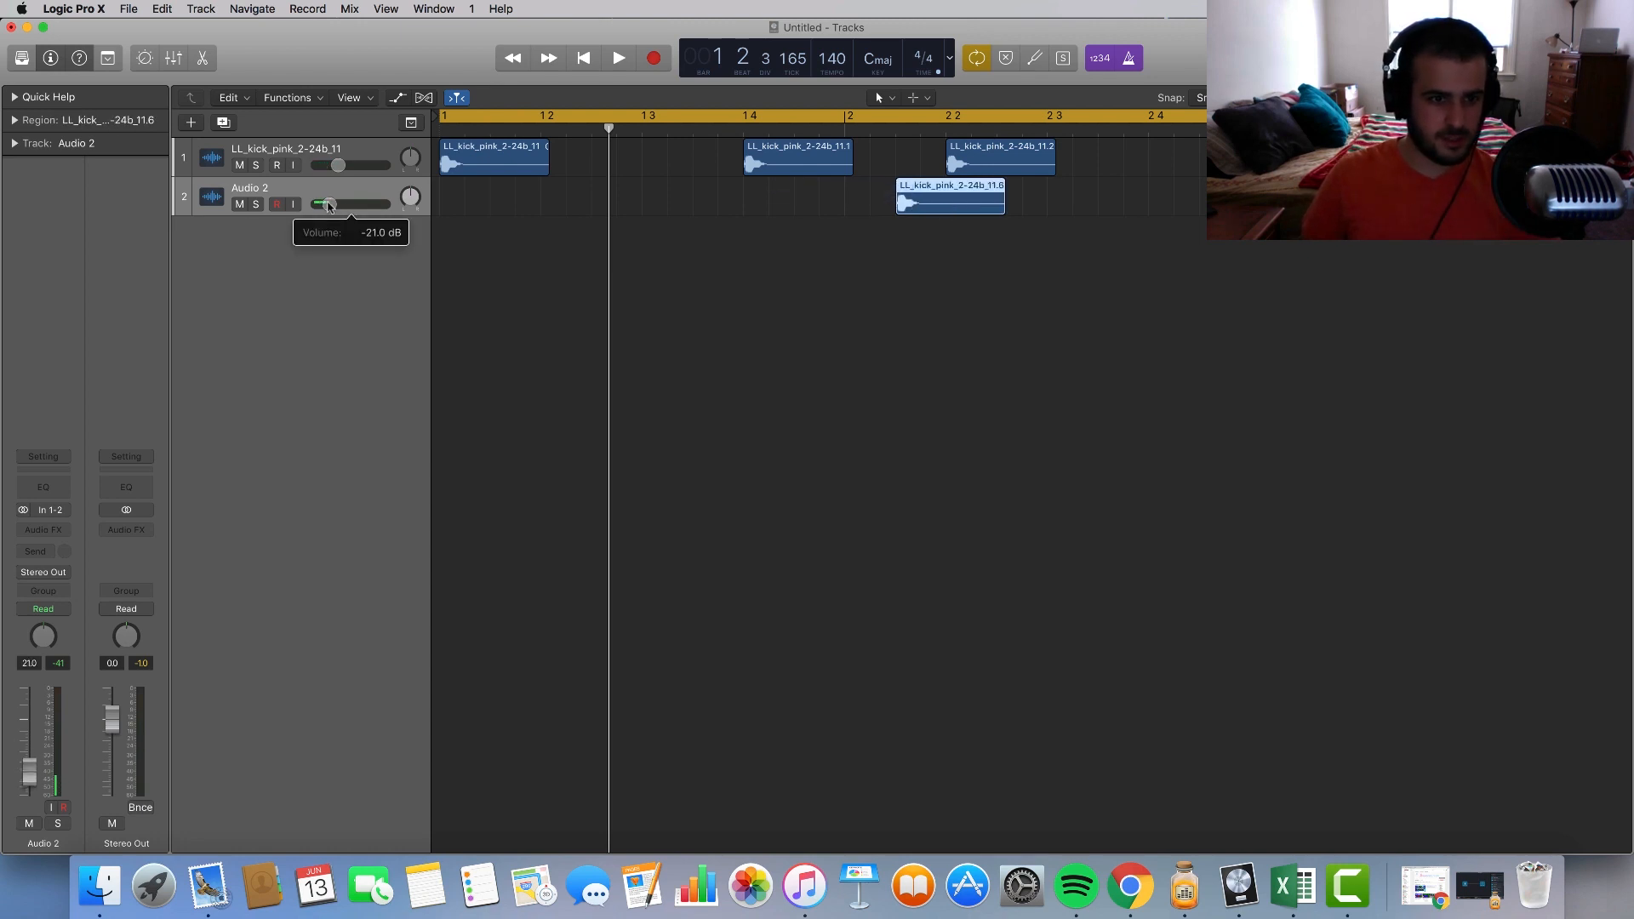
left_click(554, 289)
left_click(946, 213)
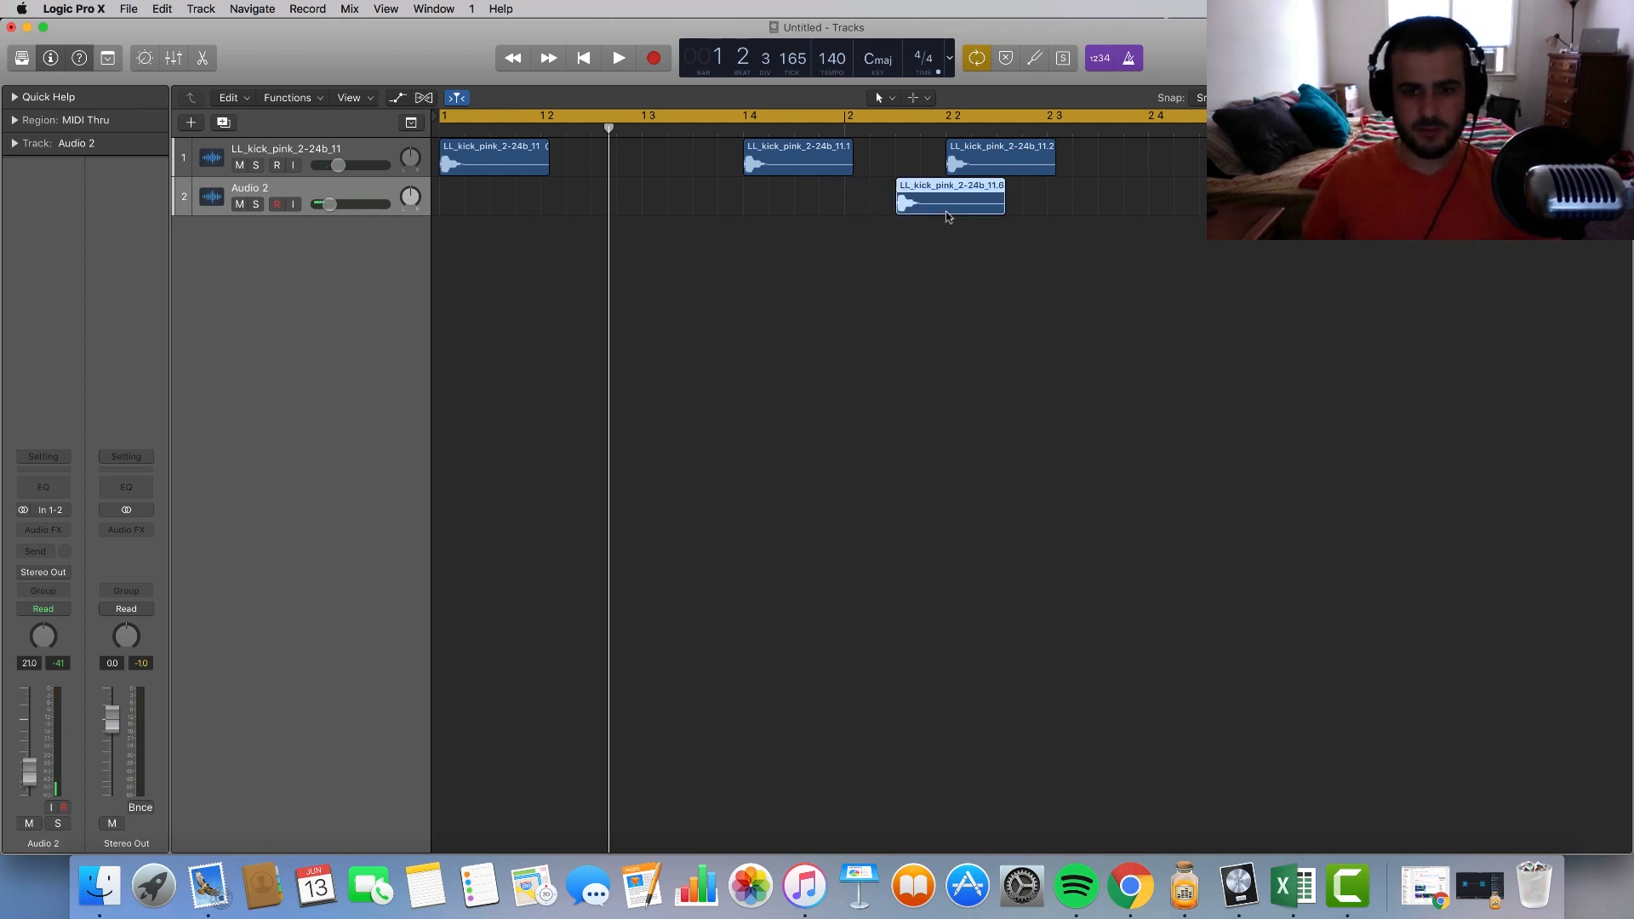
left_click(890, 314)
Step: Play the kick pattern from bar 1 to the start of bar 4 with the quieter extra kick
scroll(885, 313, "down", 5)
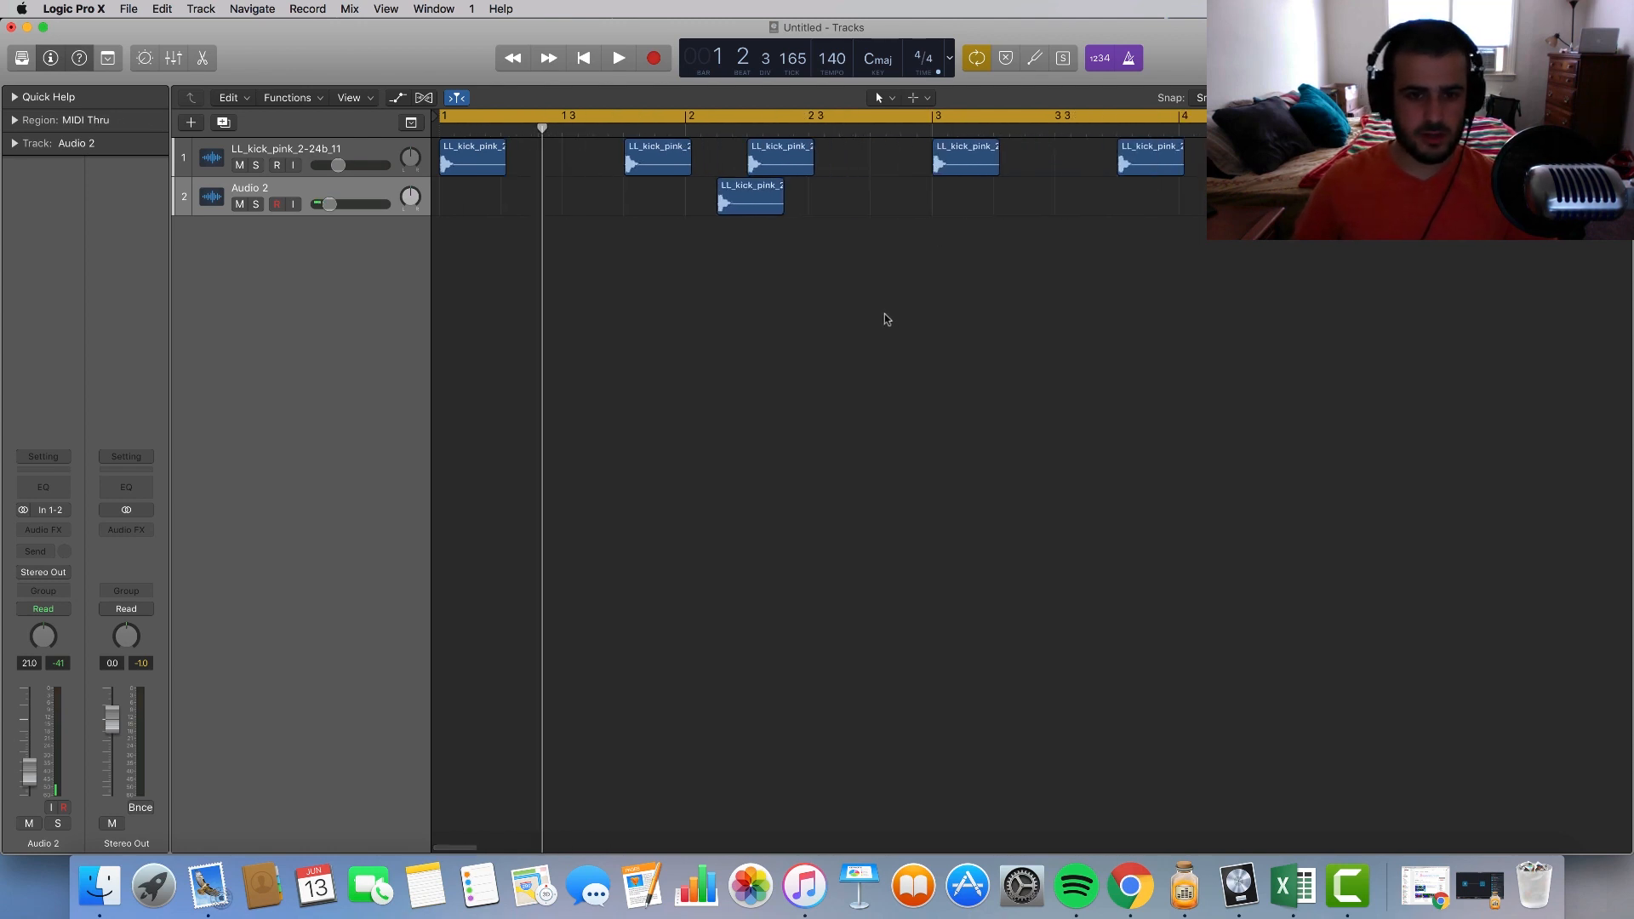
key("space")
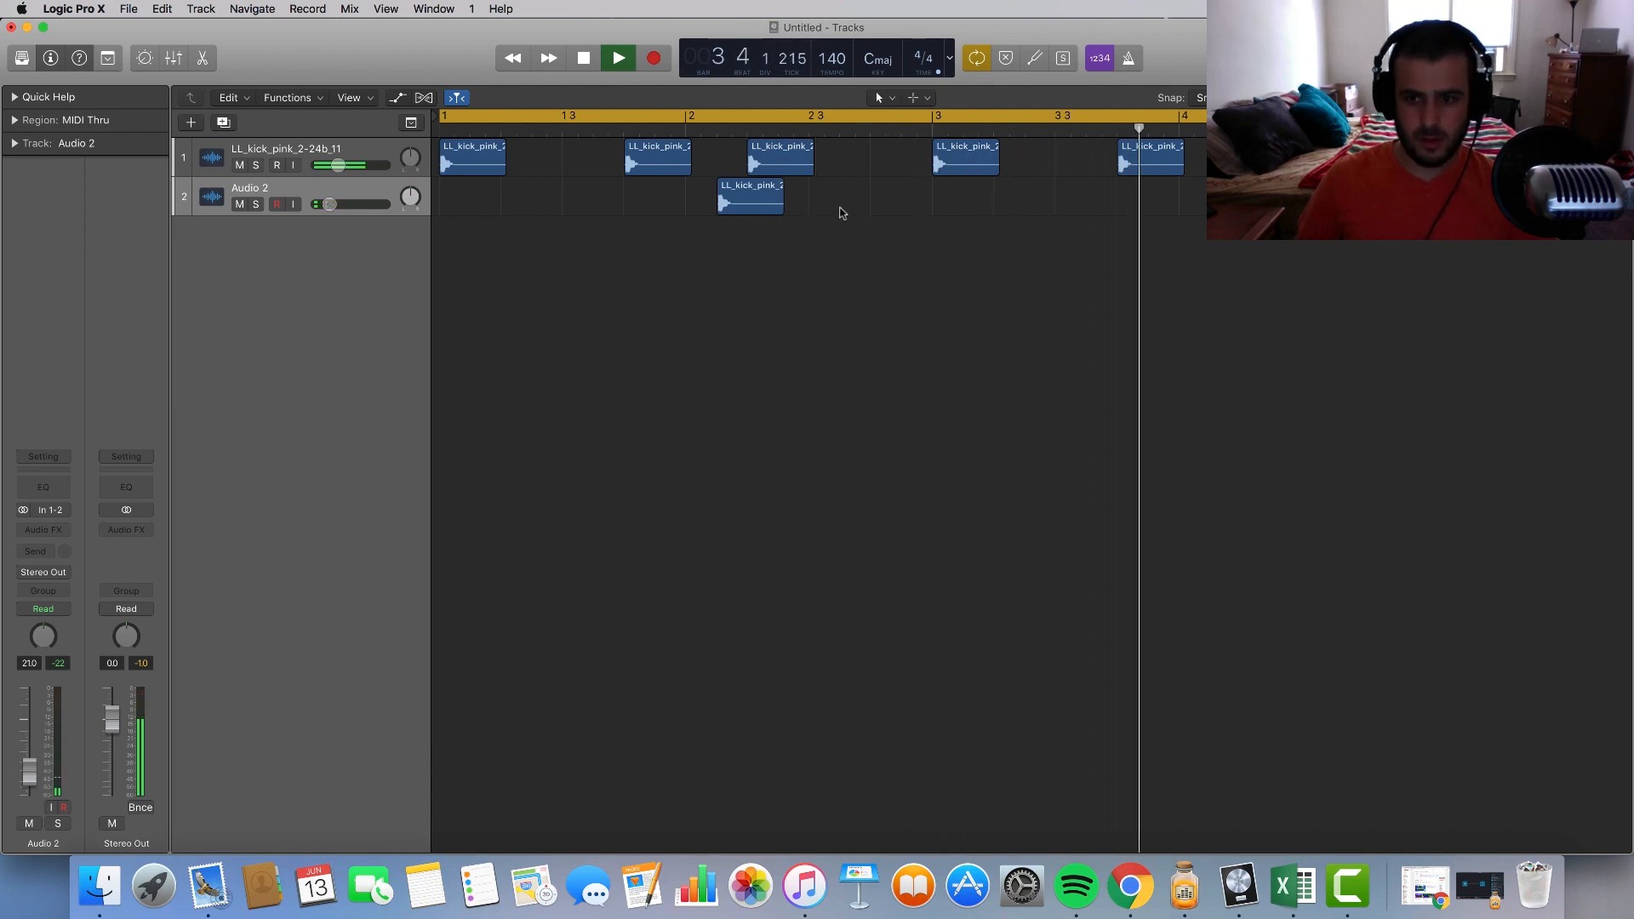
key("space")
Step: Duplicate the extra kick on Audio 2 and place the copy halfway between beats 1 and 2 of bar 4
left_click(727, 202)
key("super+r")
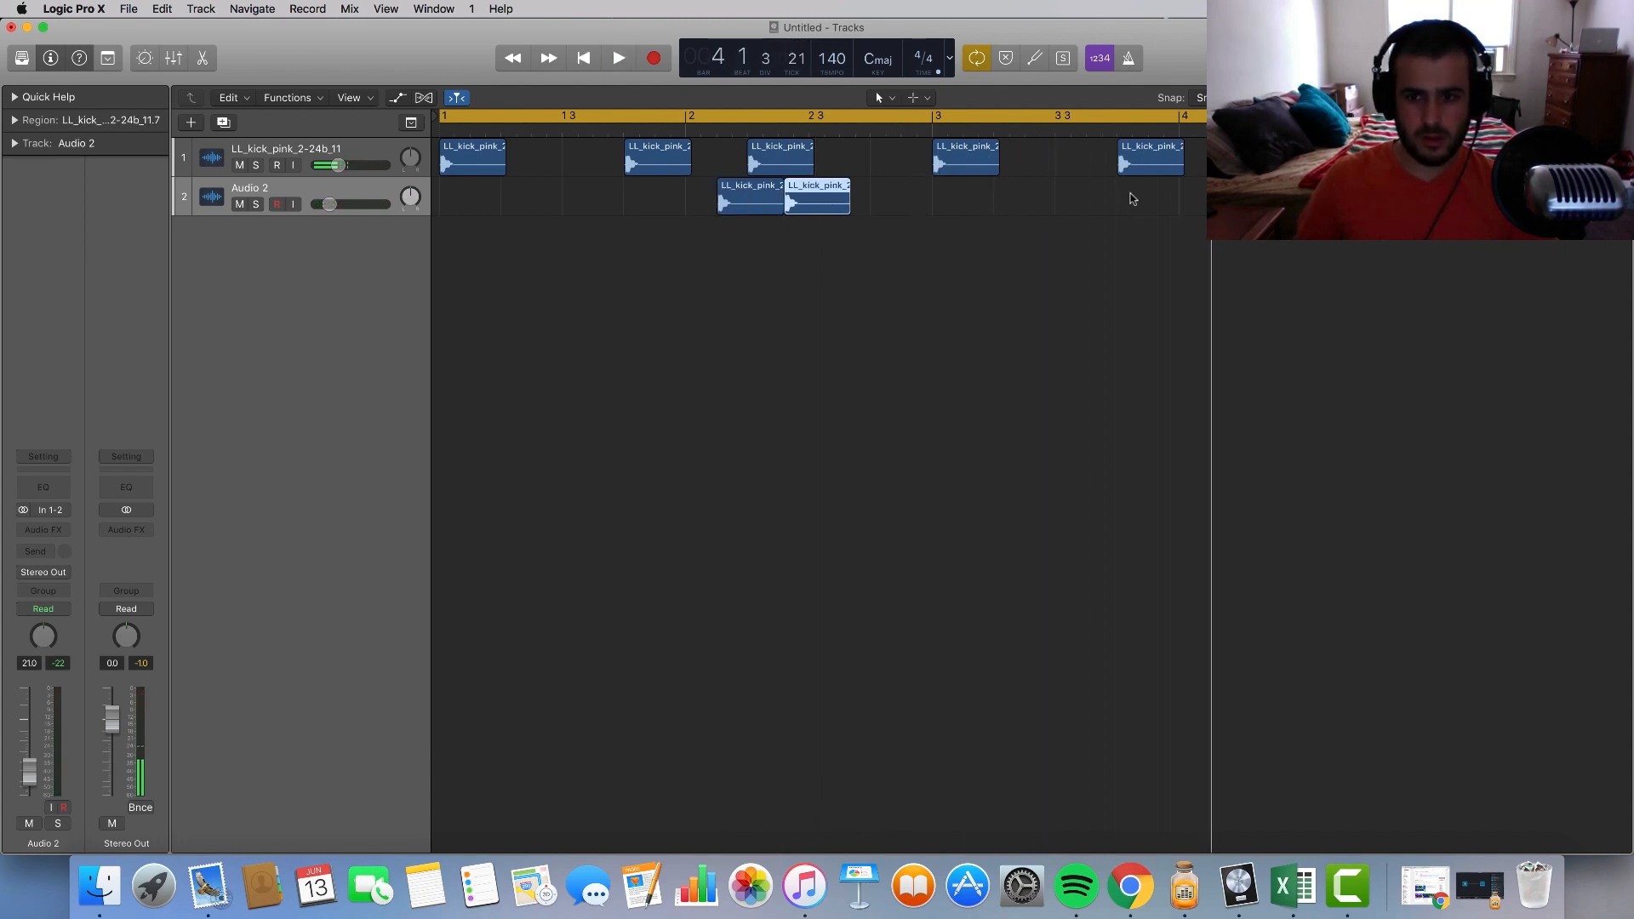
left_click_drag(1133, 199, 1254, 199)
scroll(1254, 199, "up", 5)
scroll(1254, 200, "right", 5)
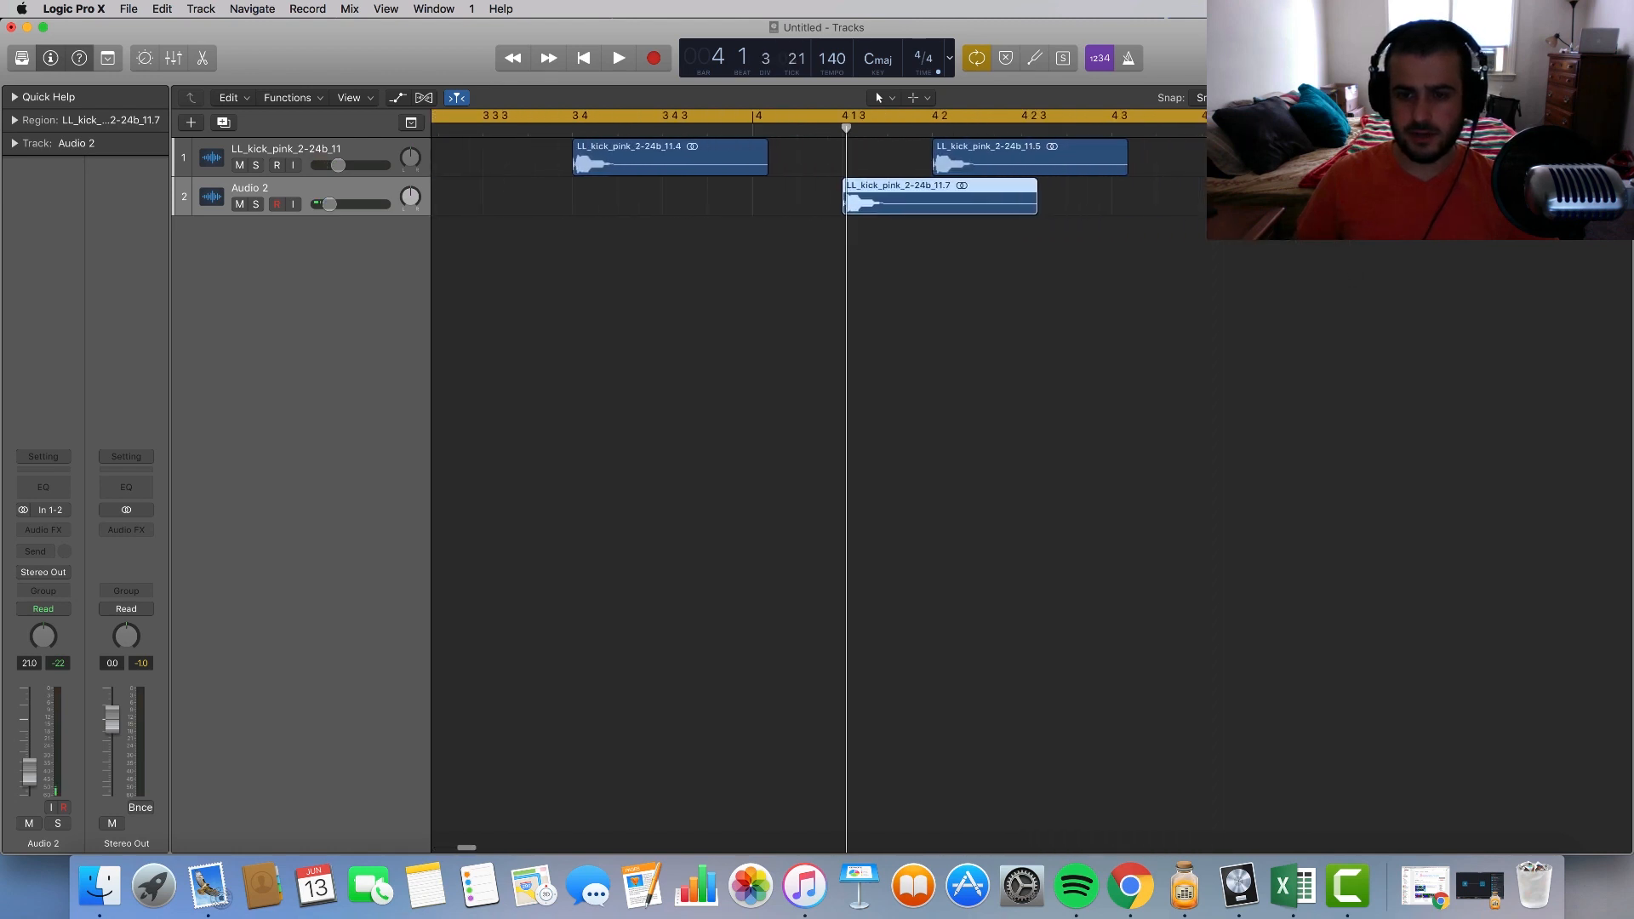
Step: Duplicate the last kick on the first track and place the copy halfway between beats 3 and 4 of bar 4
left_click(1109, 156)
key("super+r")
left_click_drag(1217, 160, 1293, 160)
scroll(1296, 160, "down", 3)
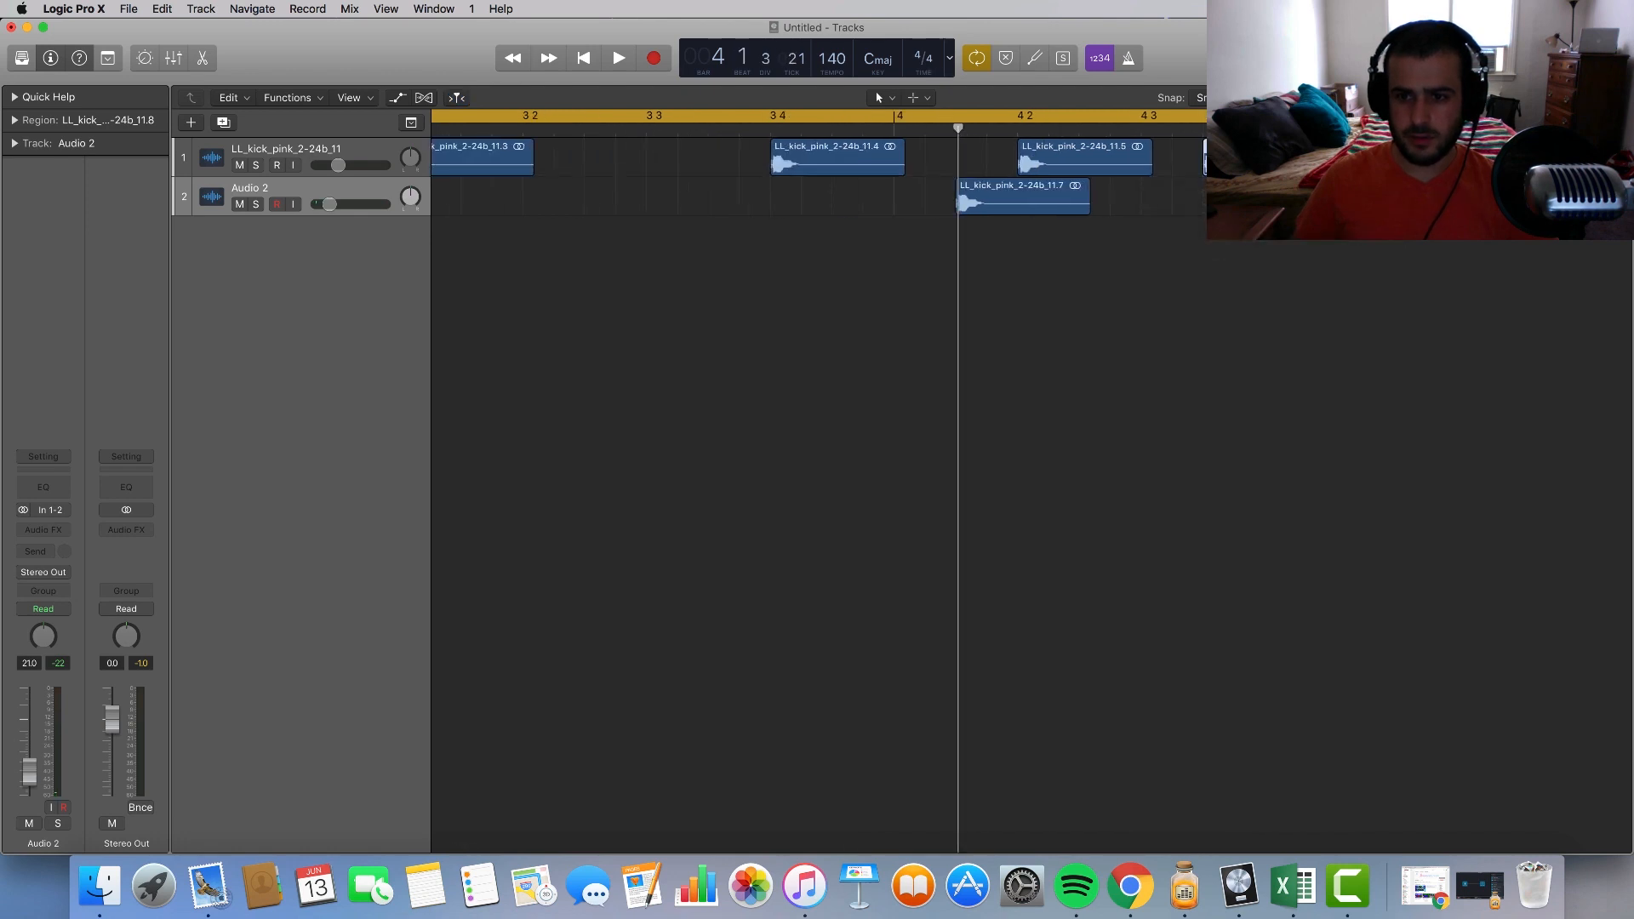
Step: Move the start of the cycle range to bar 4 and play the new kicks there
left_click_drag(889, 117, 1384, 118)
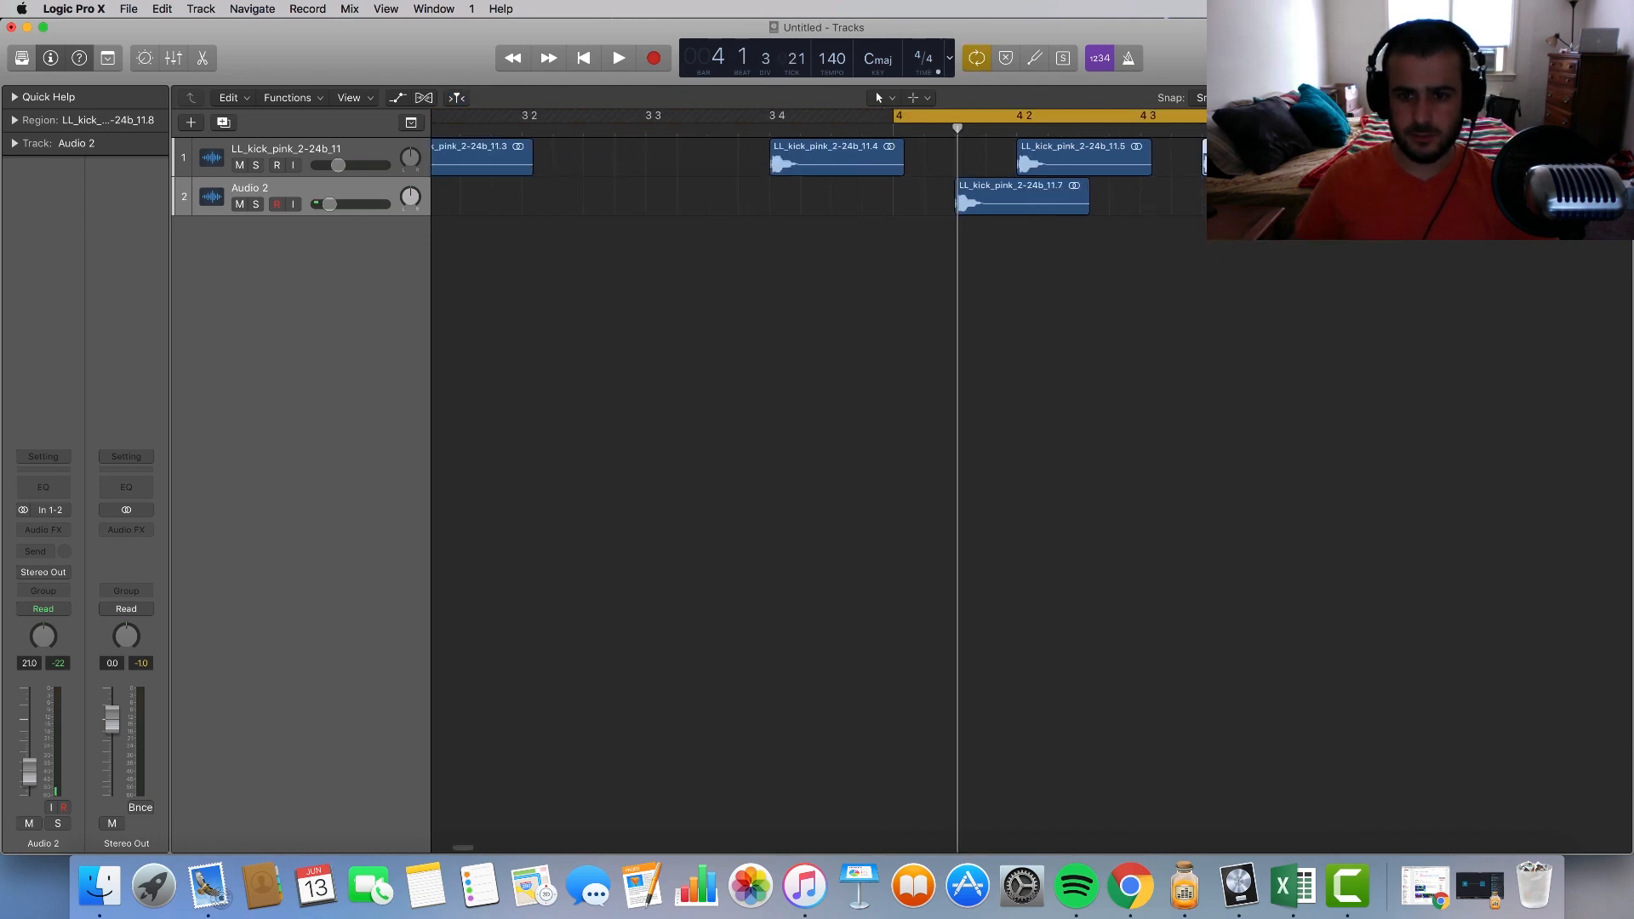
key("space")
key("space")
scroll(1046, 150, "down", 5)
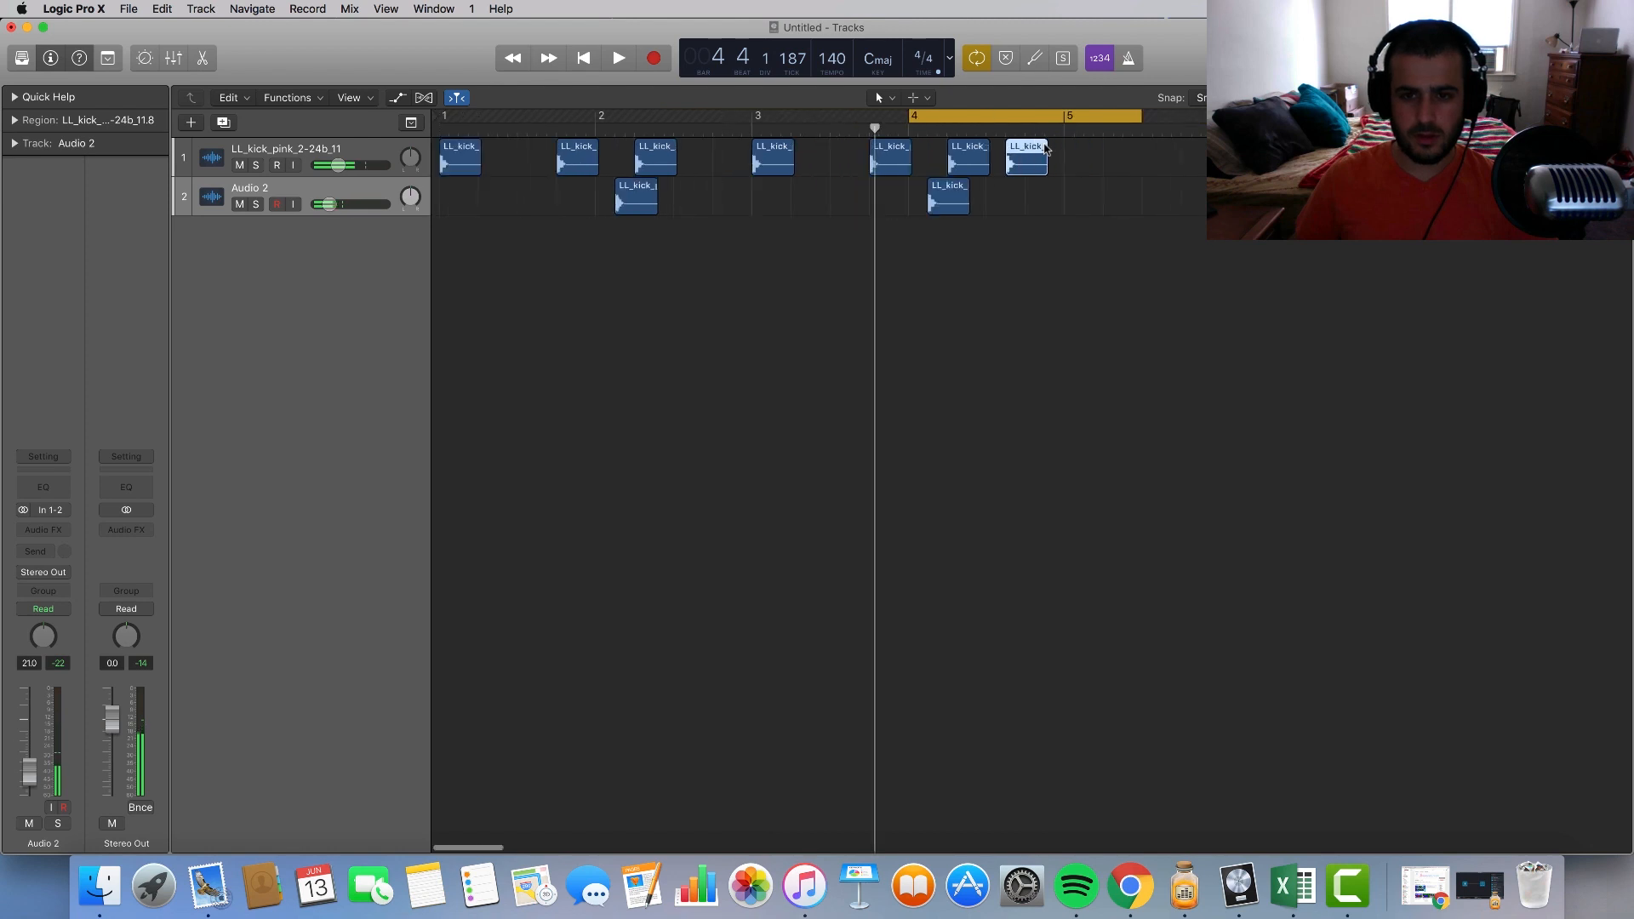
Step: Set the cycle range to four bars starting at bar 1 and play the full kick pattern
scroll(1046, 150, "down", 2)
left_click_drag(787, 116, 440, 110)
left_click_drag(924, 117, 899, 117)
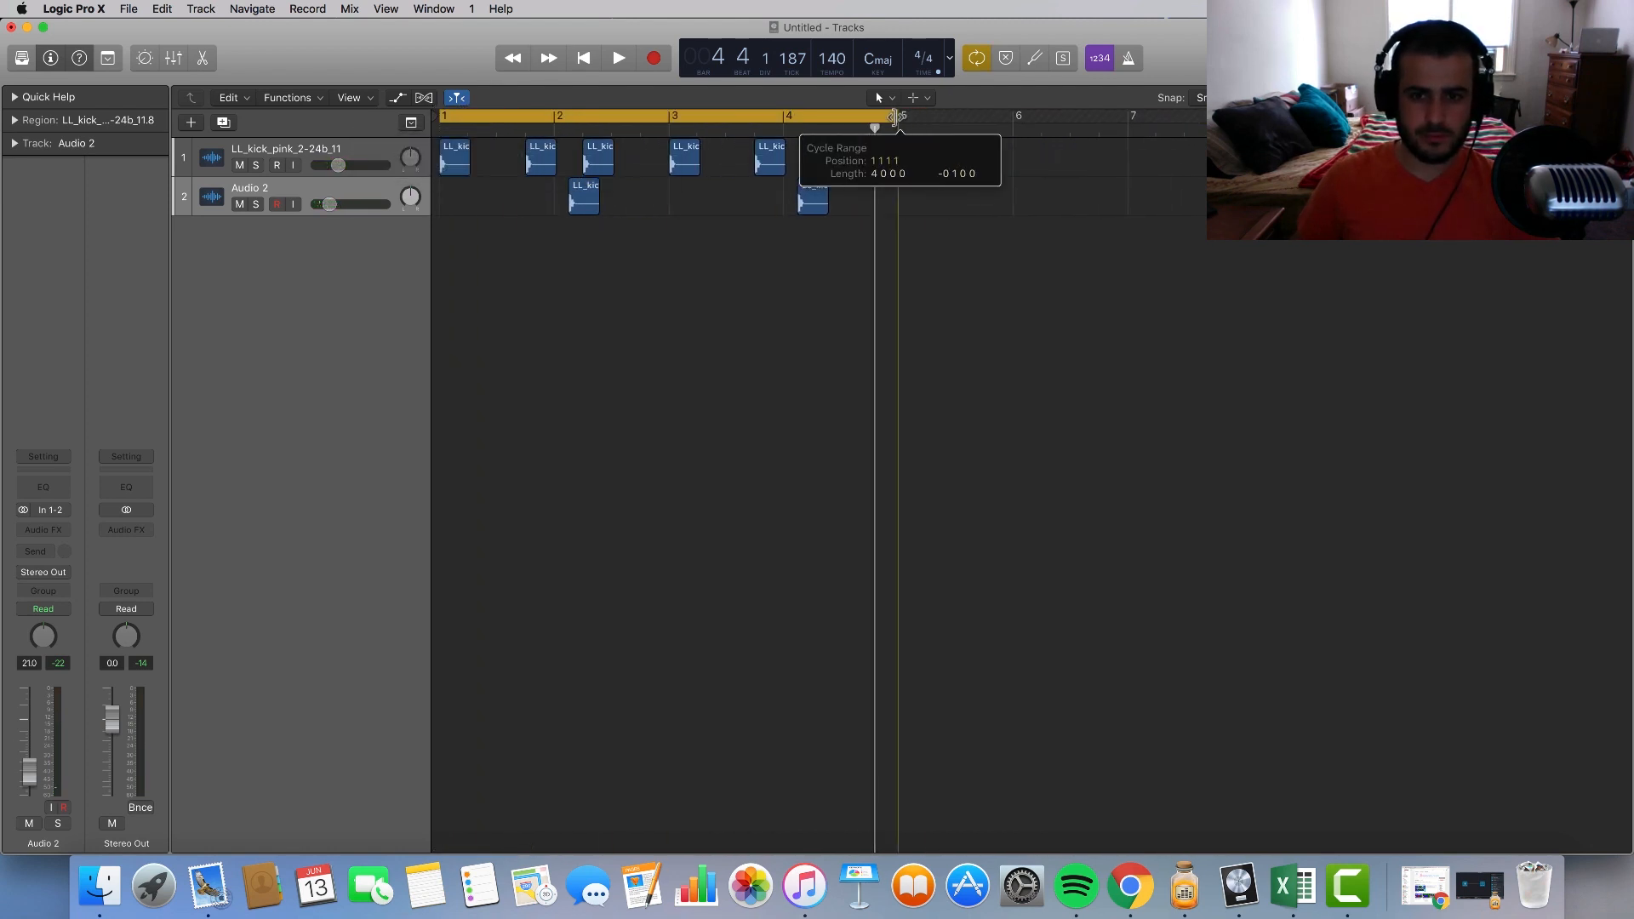
key("space")
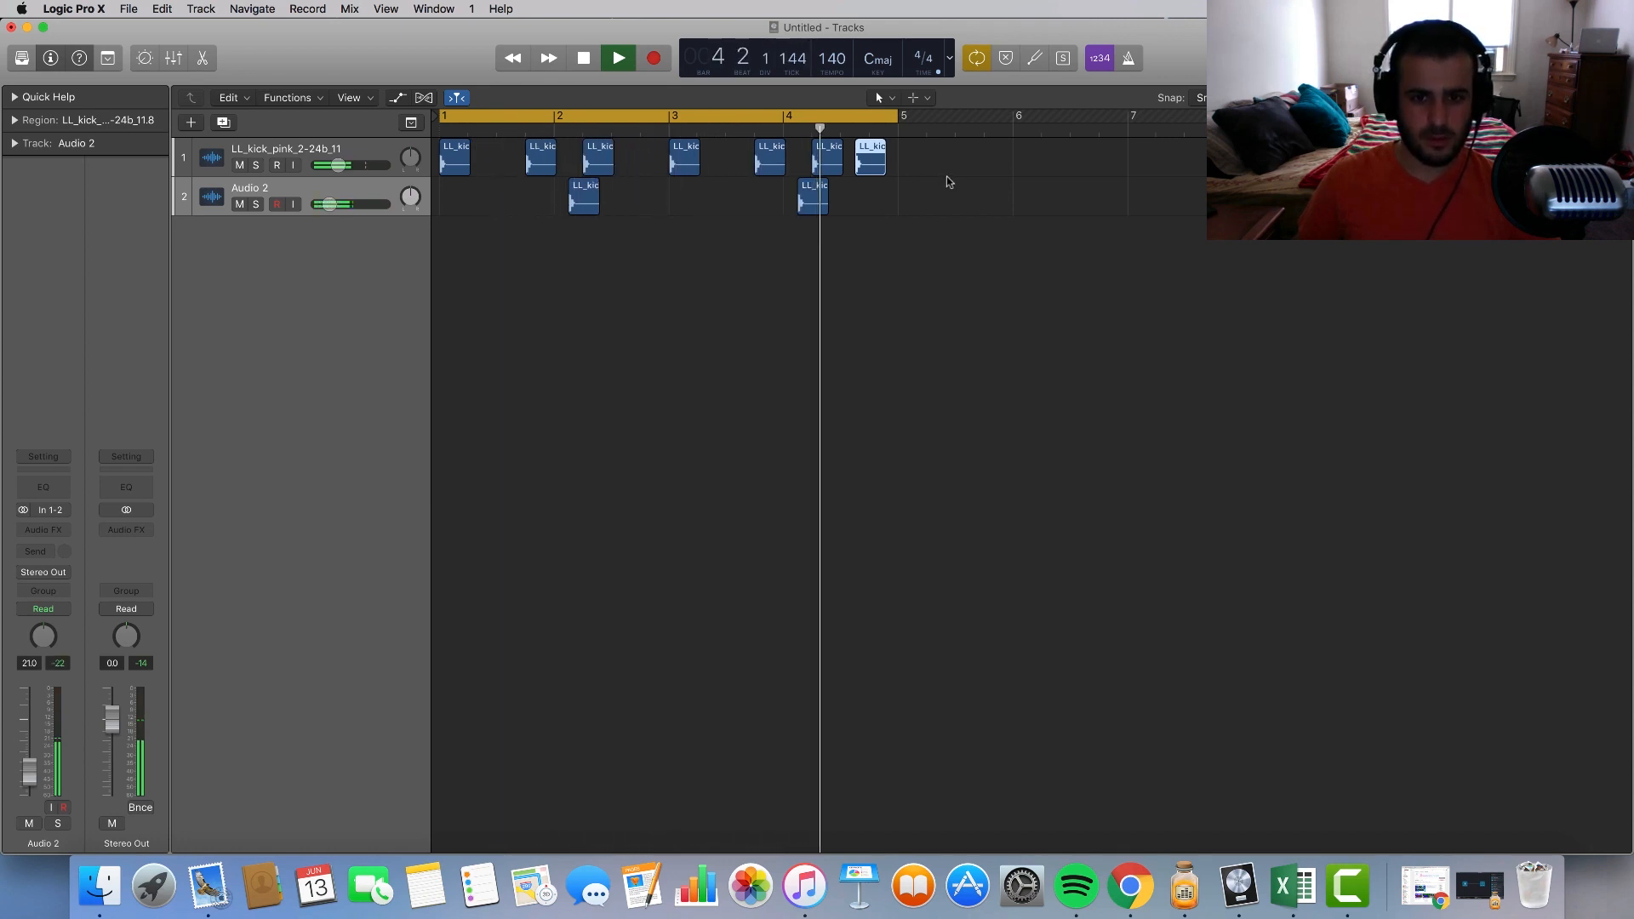
key("space")
Step: Group both kick tracks into a Summing Stack
scroll(893, 196, "up", 5)
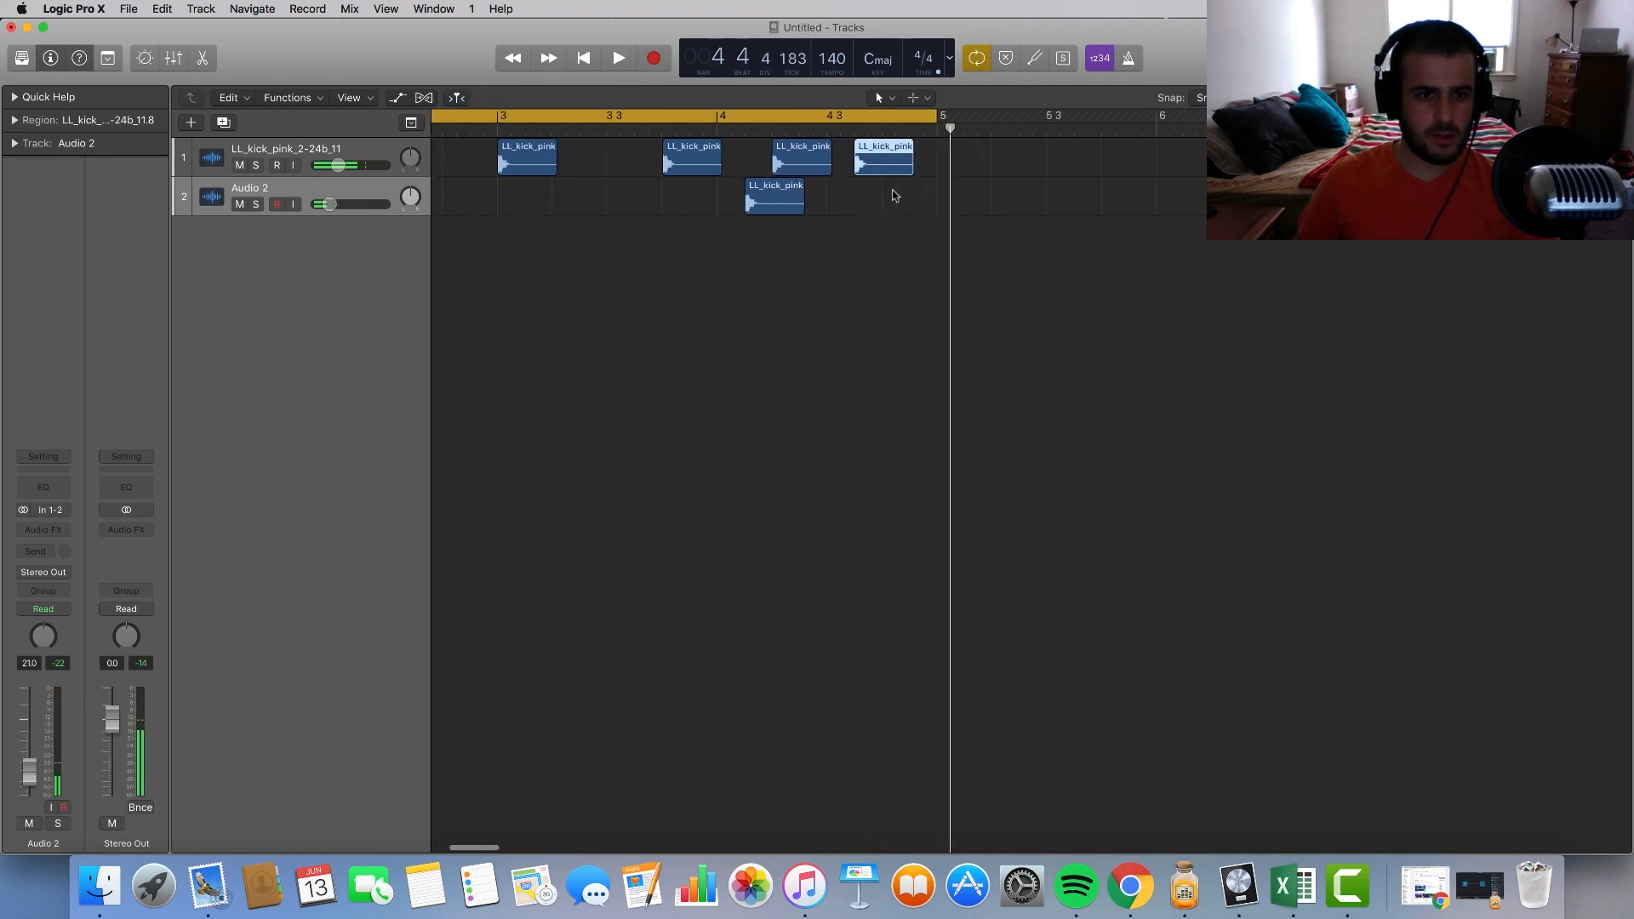
scroll(885, 195, "left", 8)
left_click(295, 152)
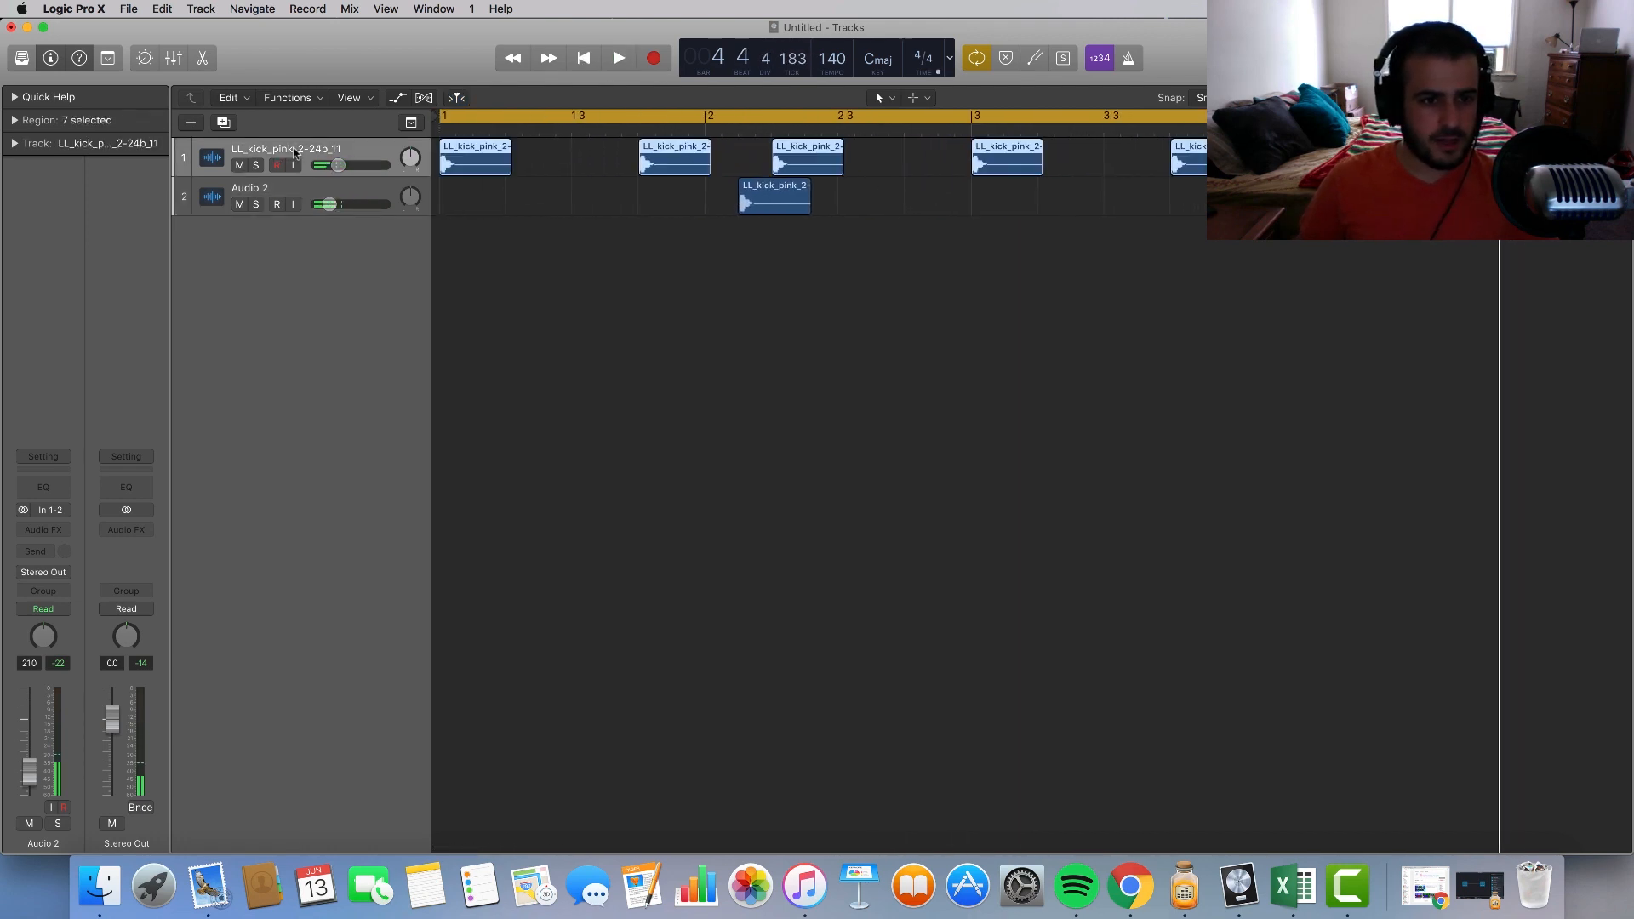
left_click(296, 184, "shift")
right_click(296, 185)
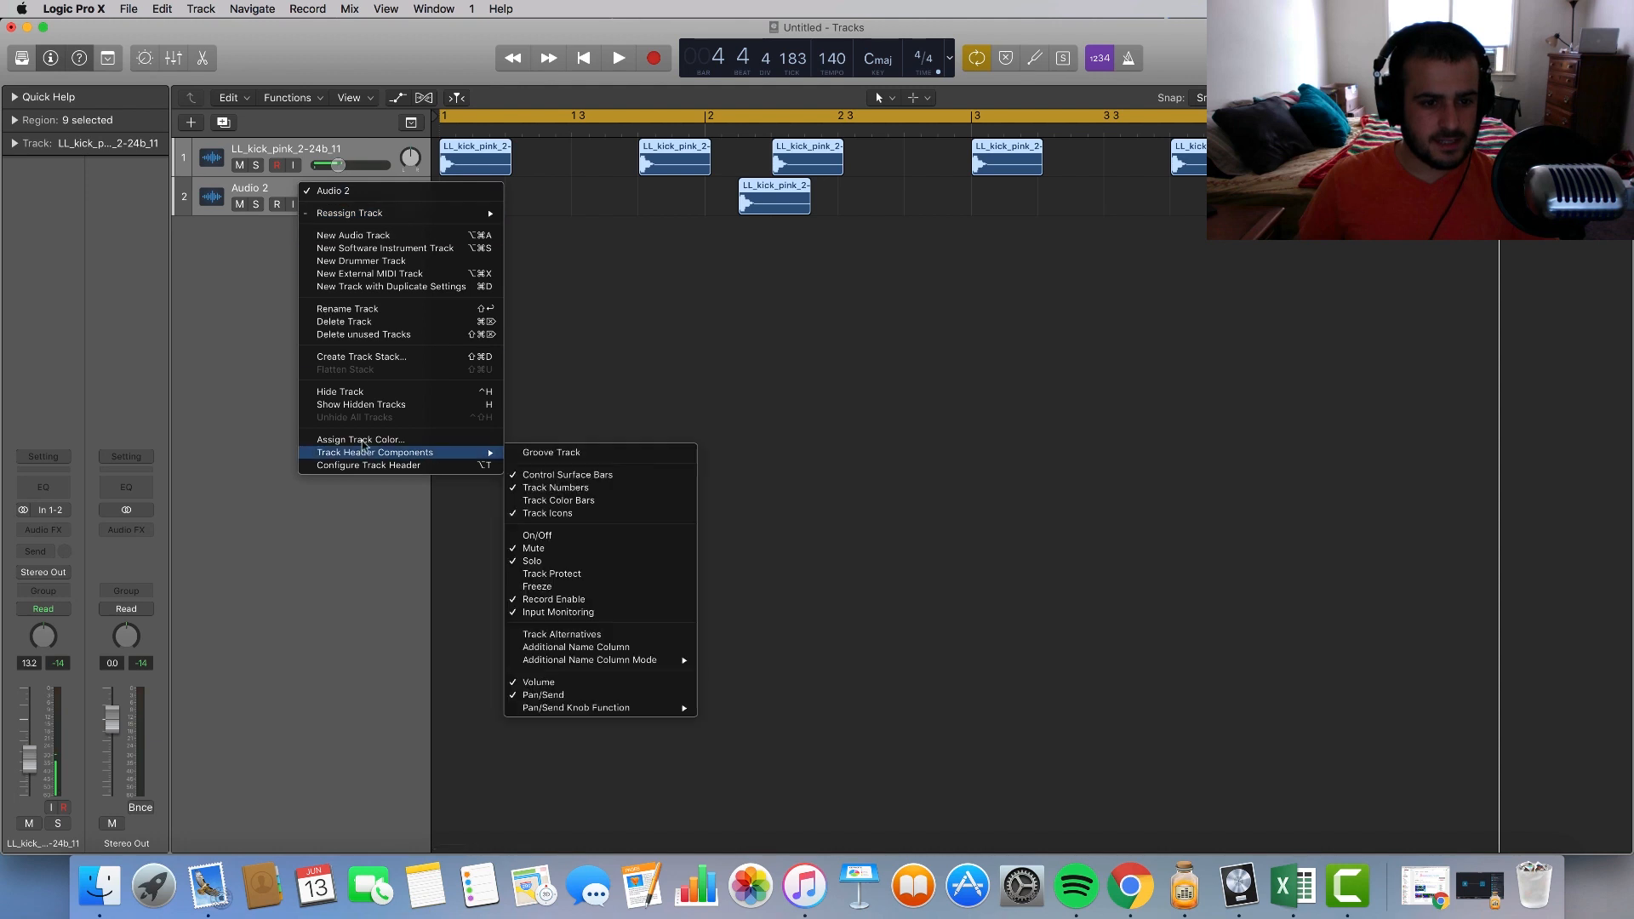
left_click(374, 357)
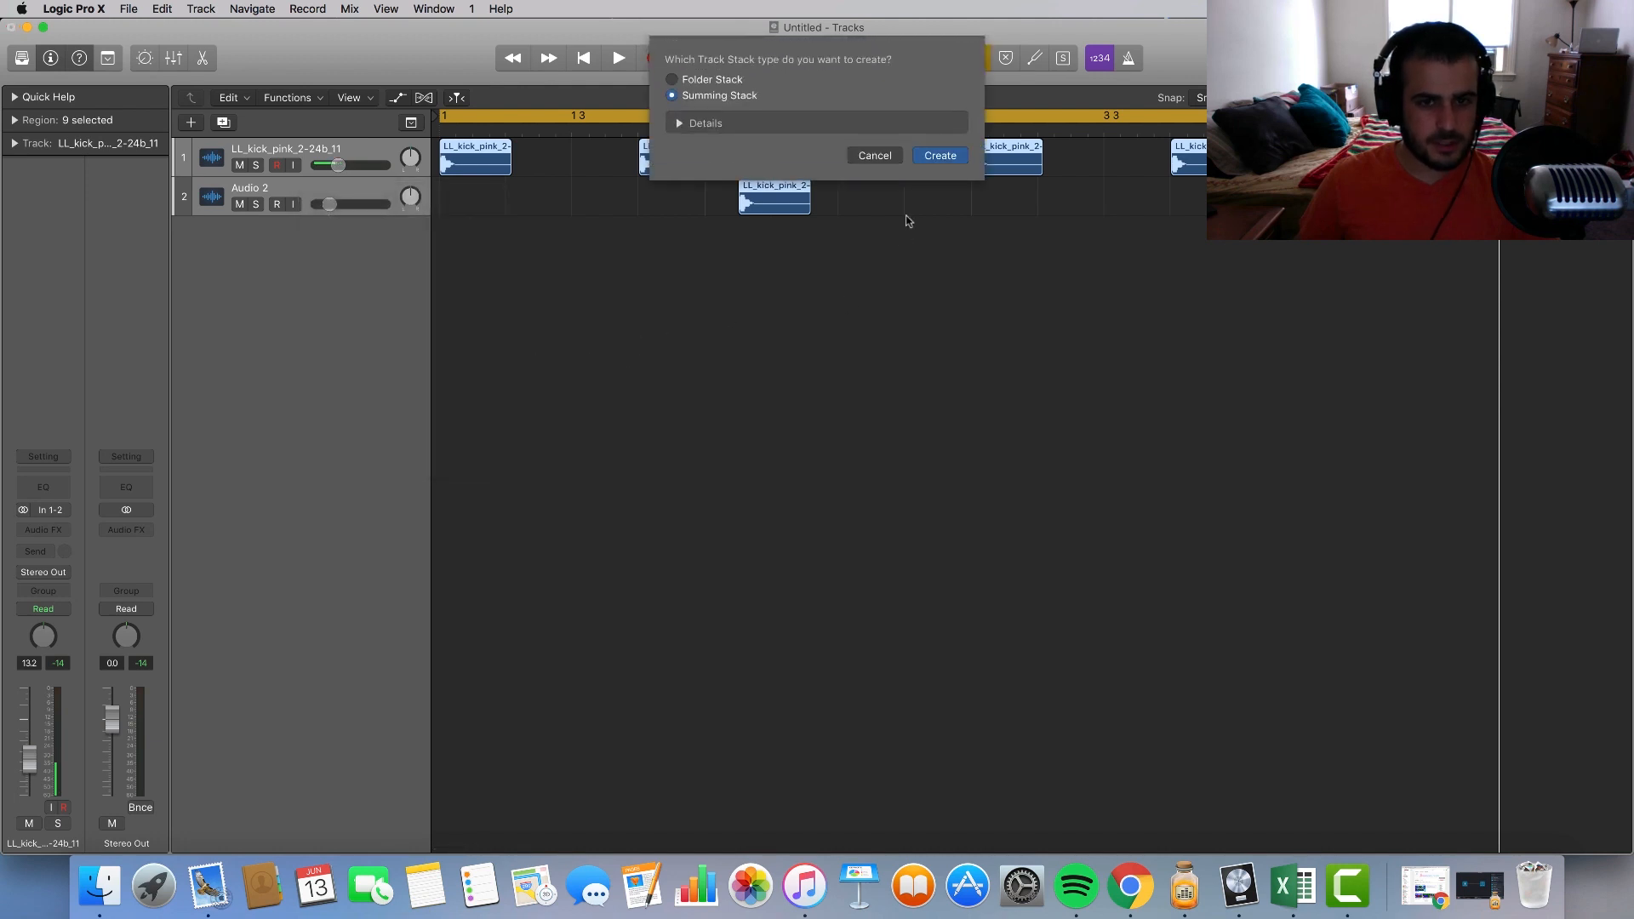
left_click(933, 156)
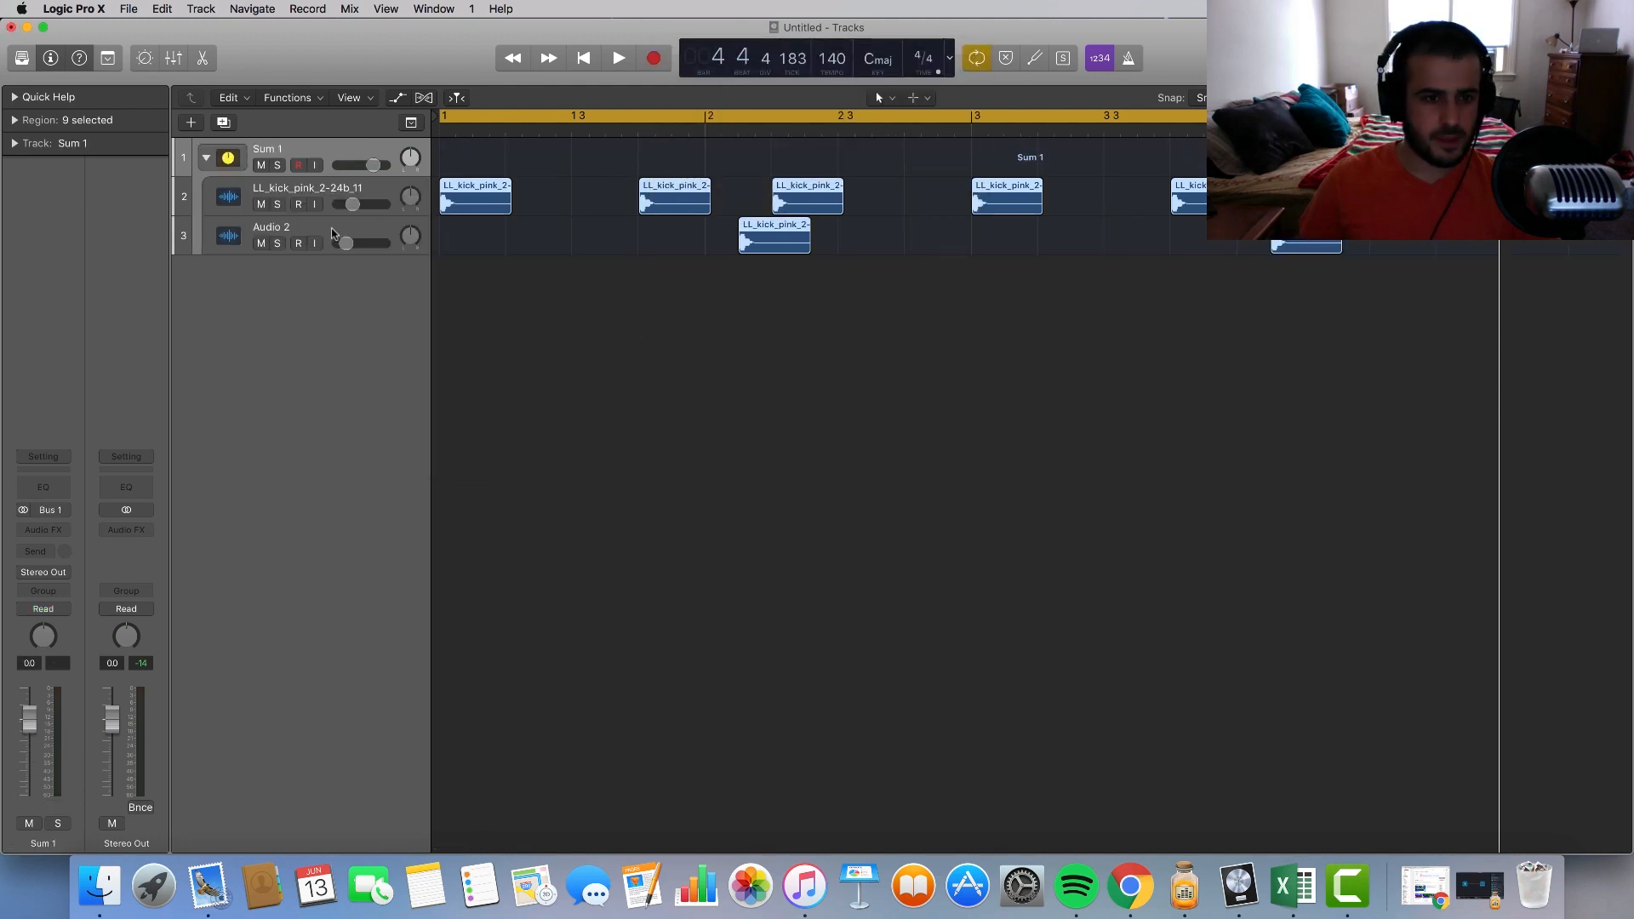
Step: Add a stereo Overdrive distortion effect to the Sum 1 stack
left_click(332, 233)
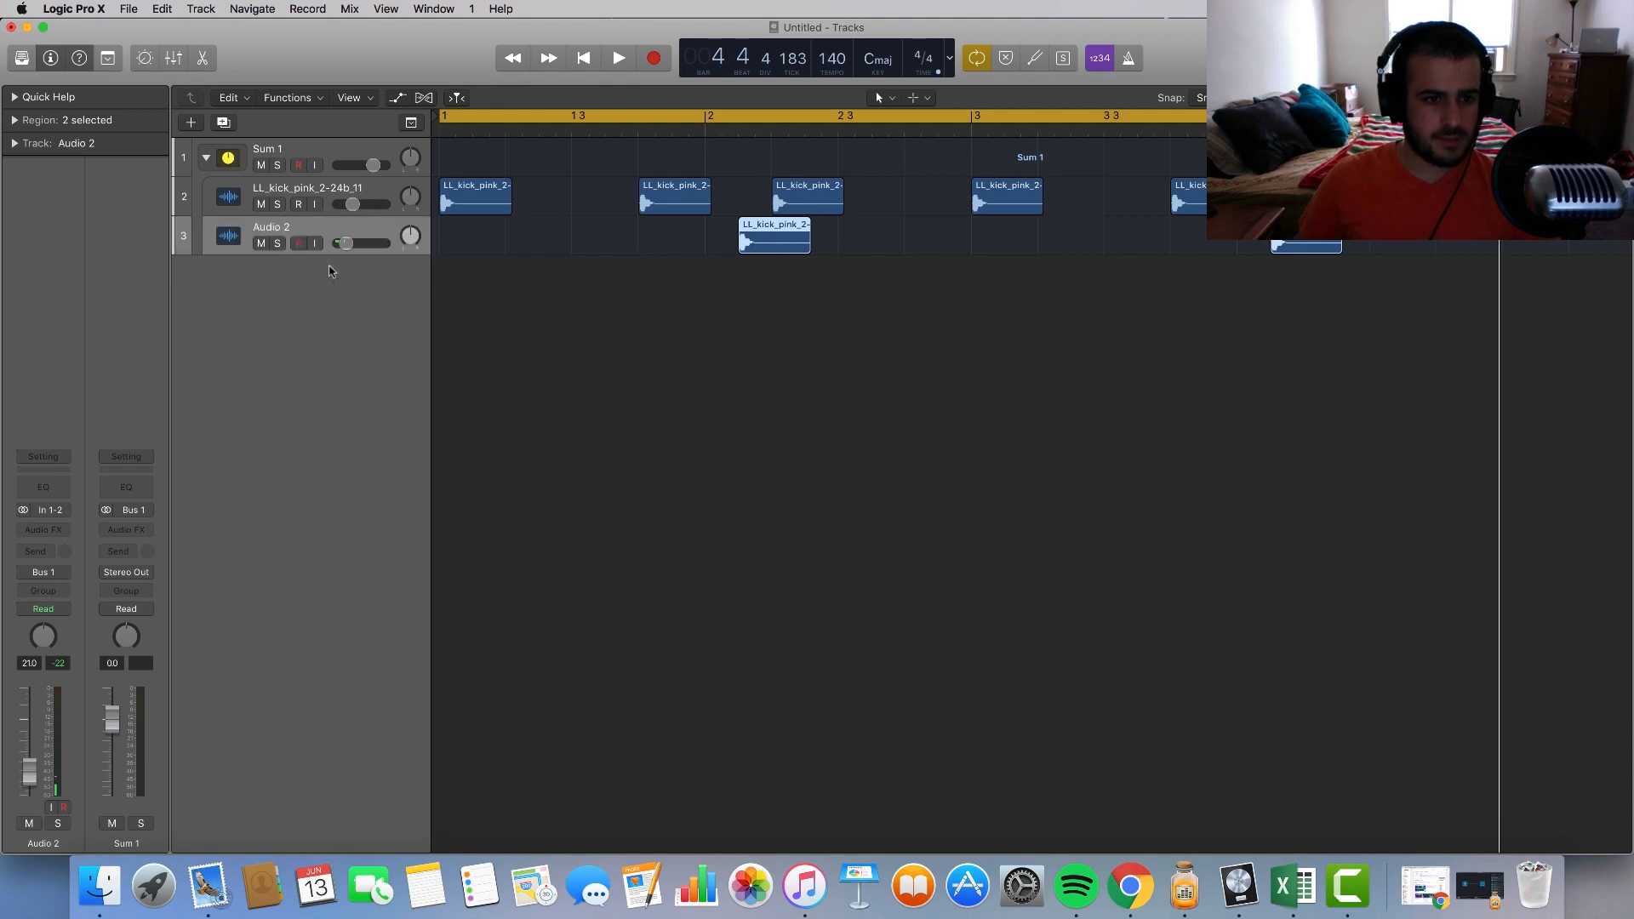
left_click(323, 151)
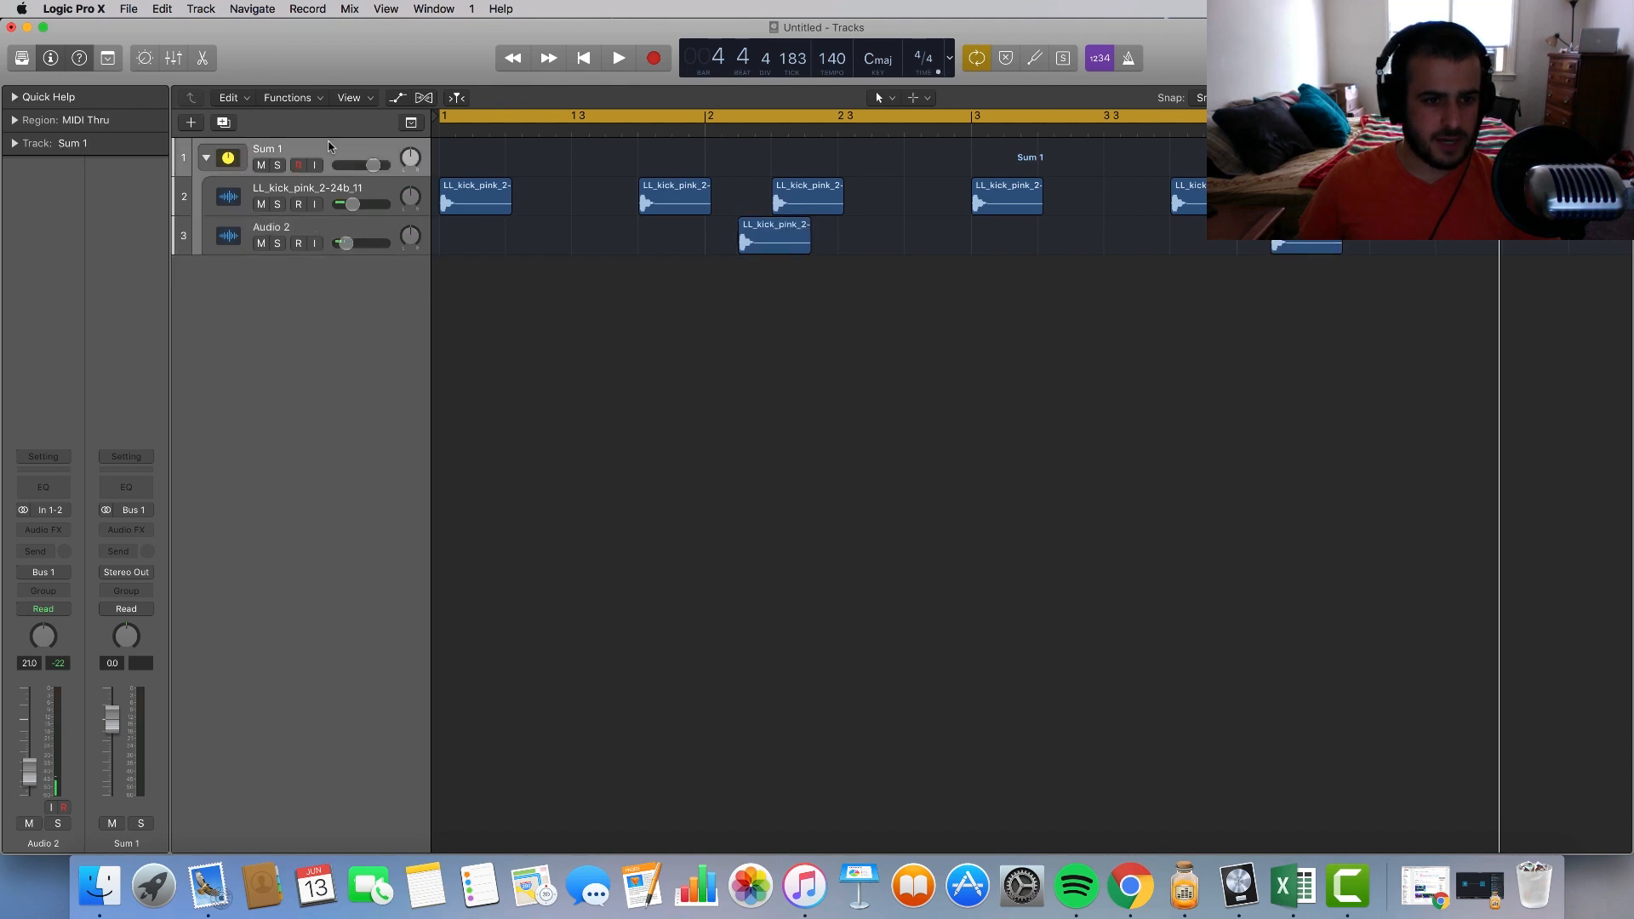
left_click(48, 527)
mouse_move(83, 675)
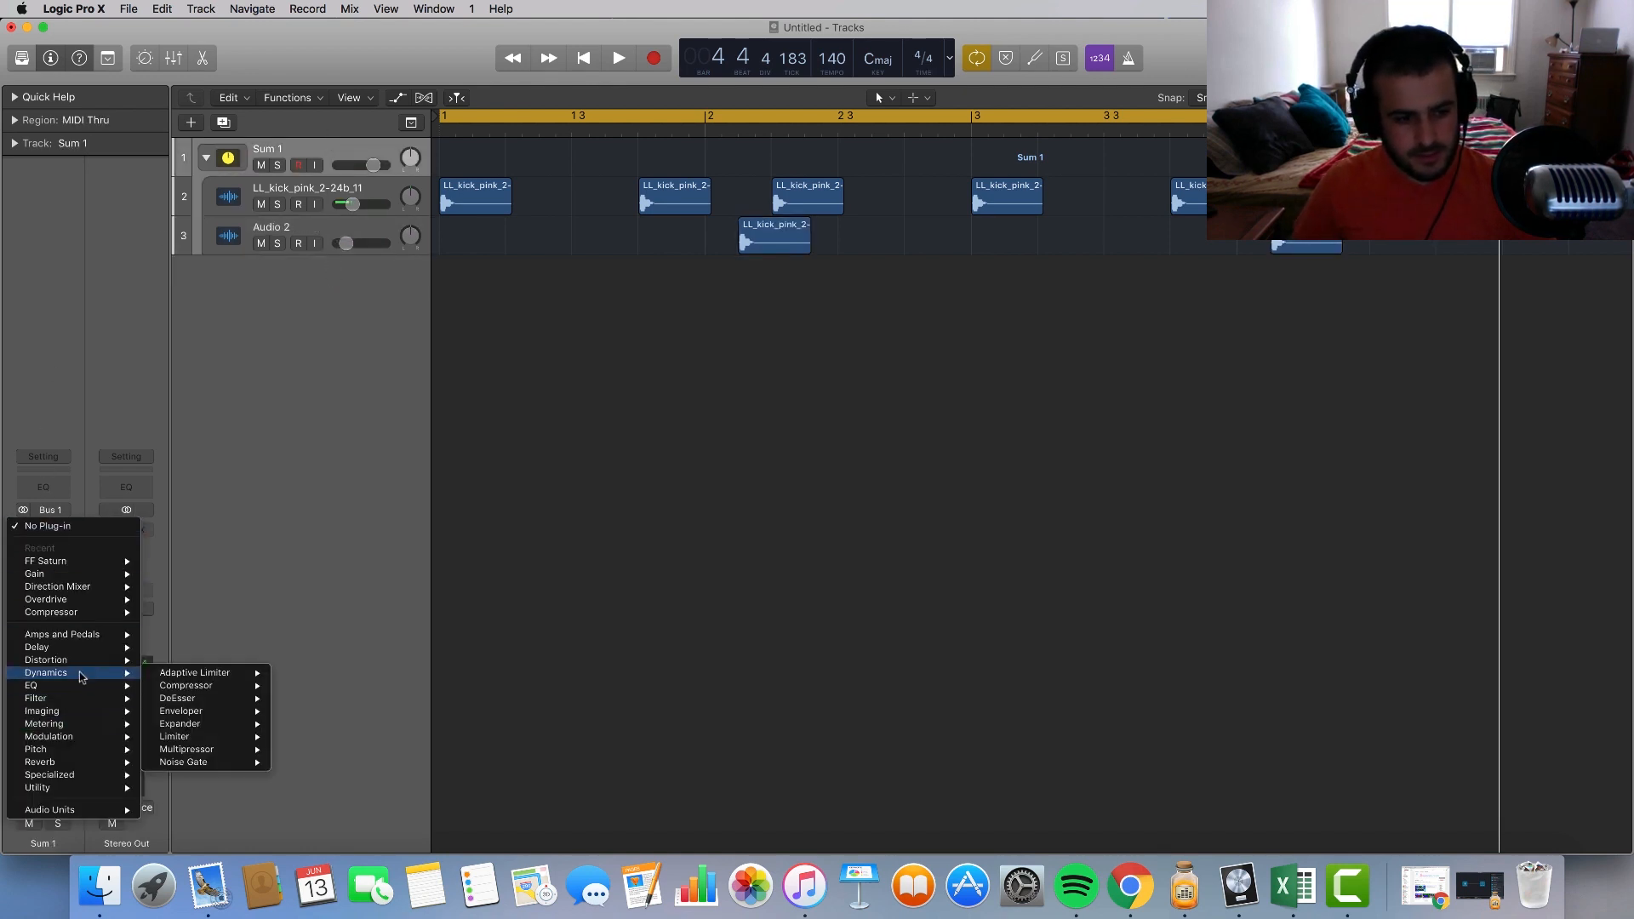
mouse_move(220, 716)
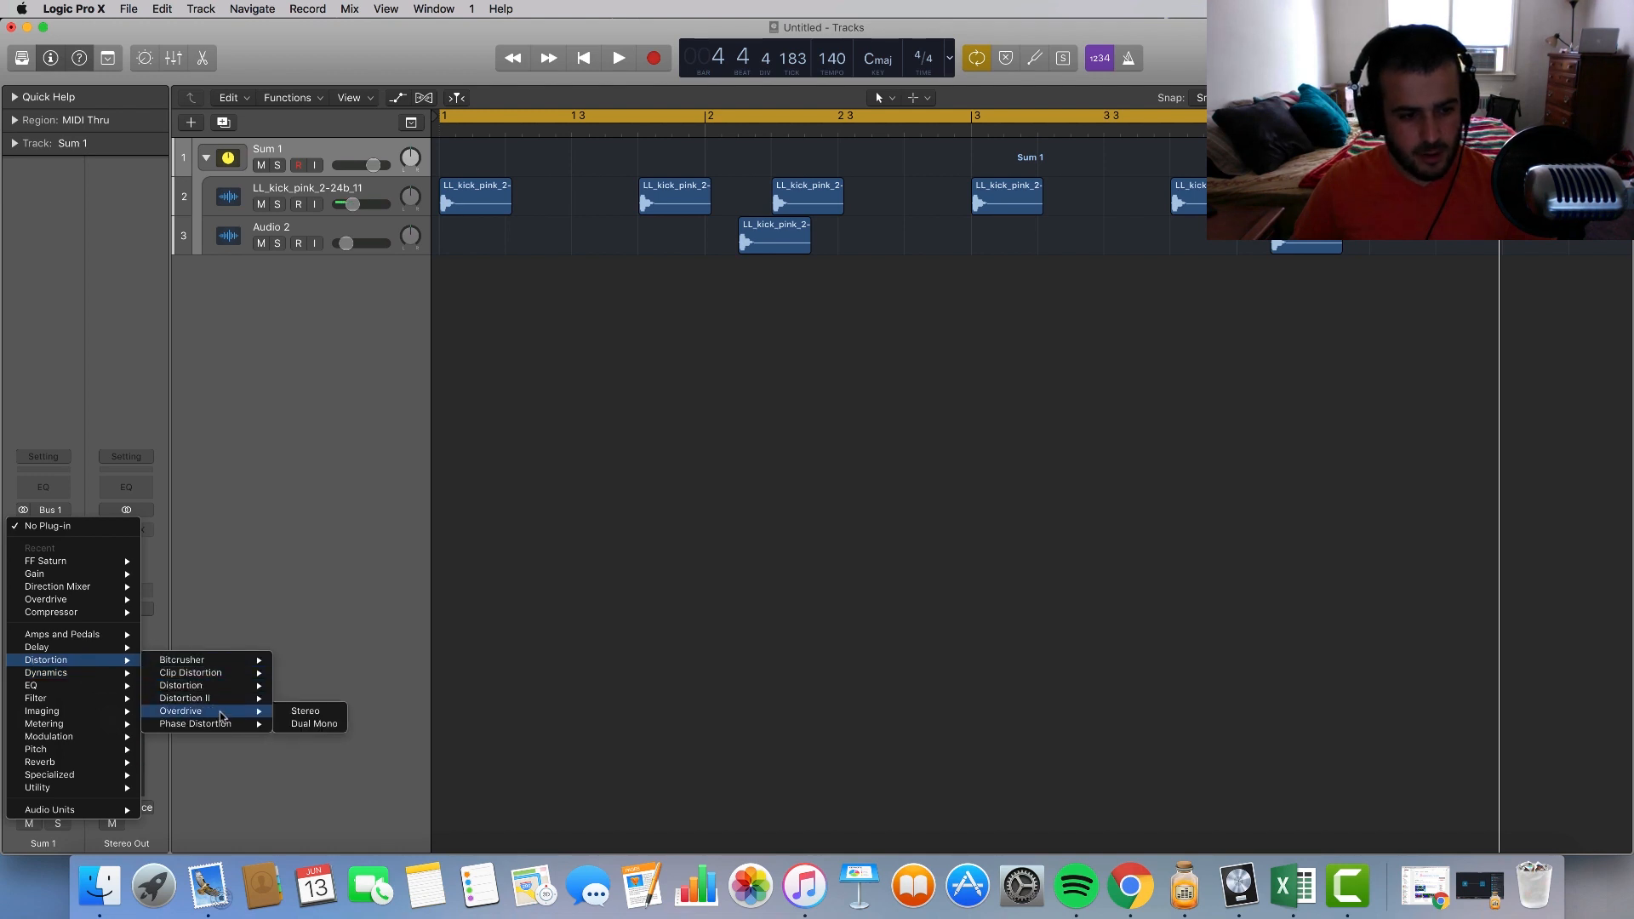
left_click(295, 713)
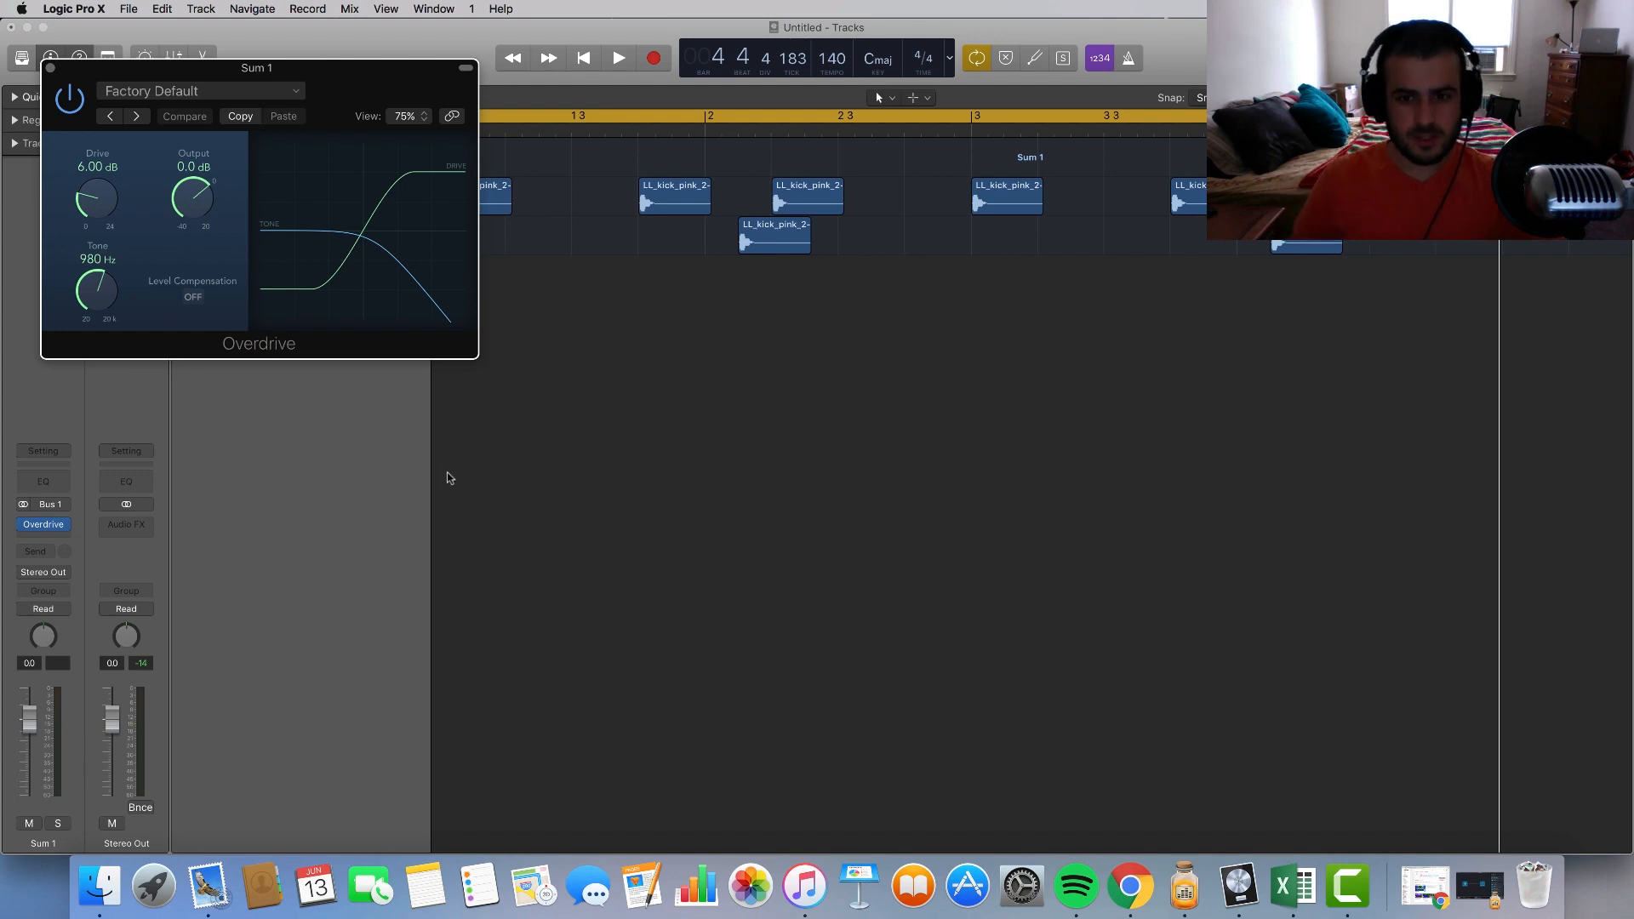
Step: While the pattern plays, set the Overdrive's Tone to 1900 Hz and its Drive to 10 dB
left_click(1008, 203)
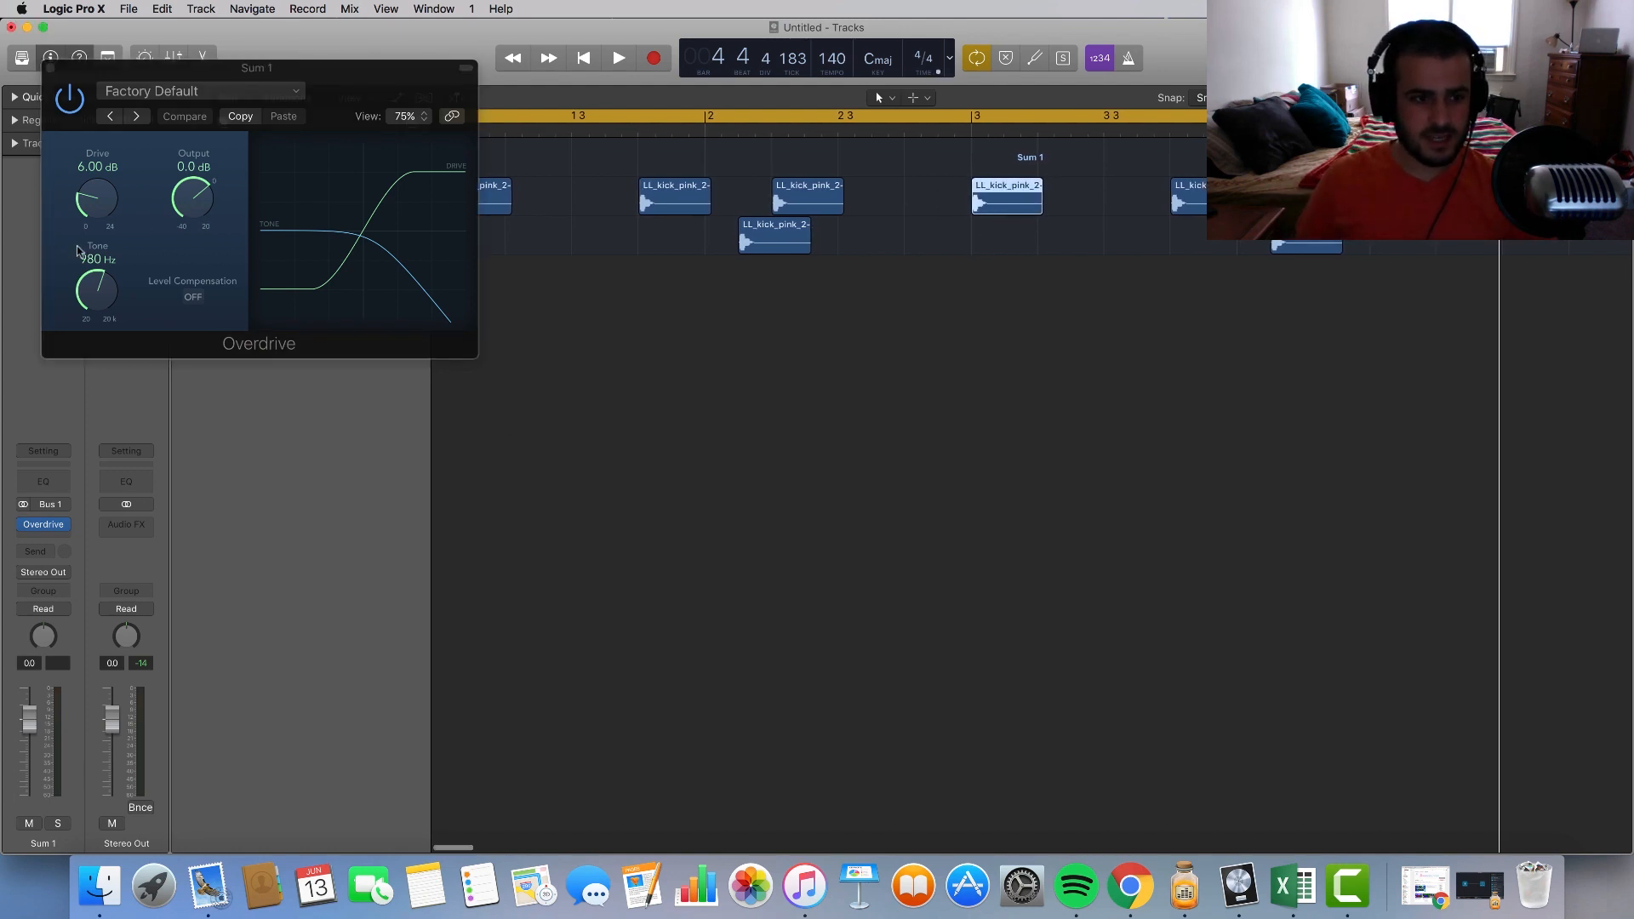
key("space")
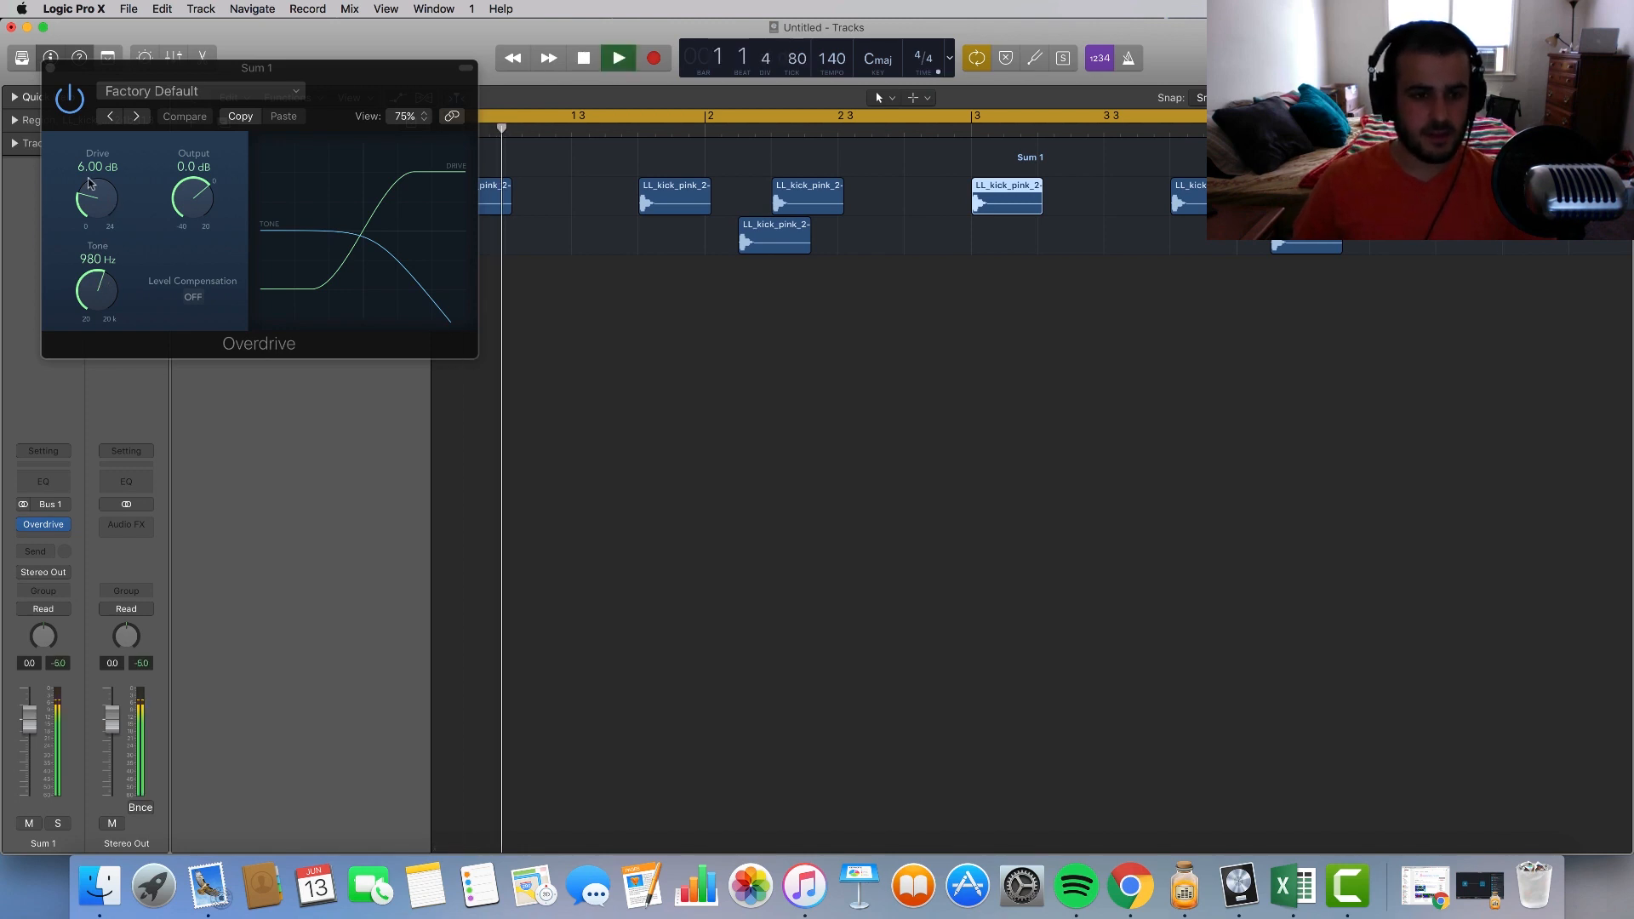
left_click_drag(95, 289, 94, 263)
left_click_drag(94, 196, 95, 153)
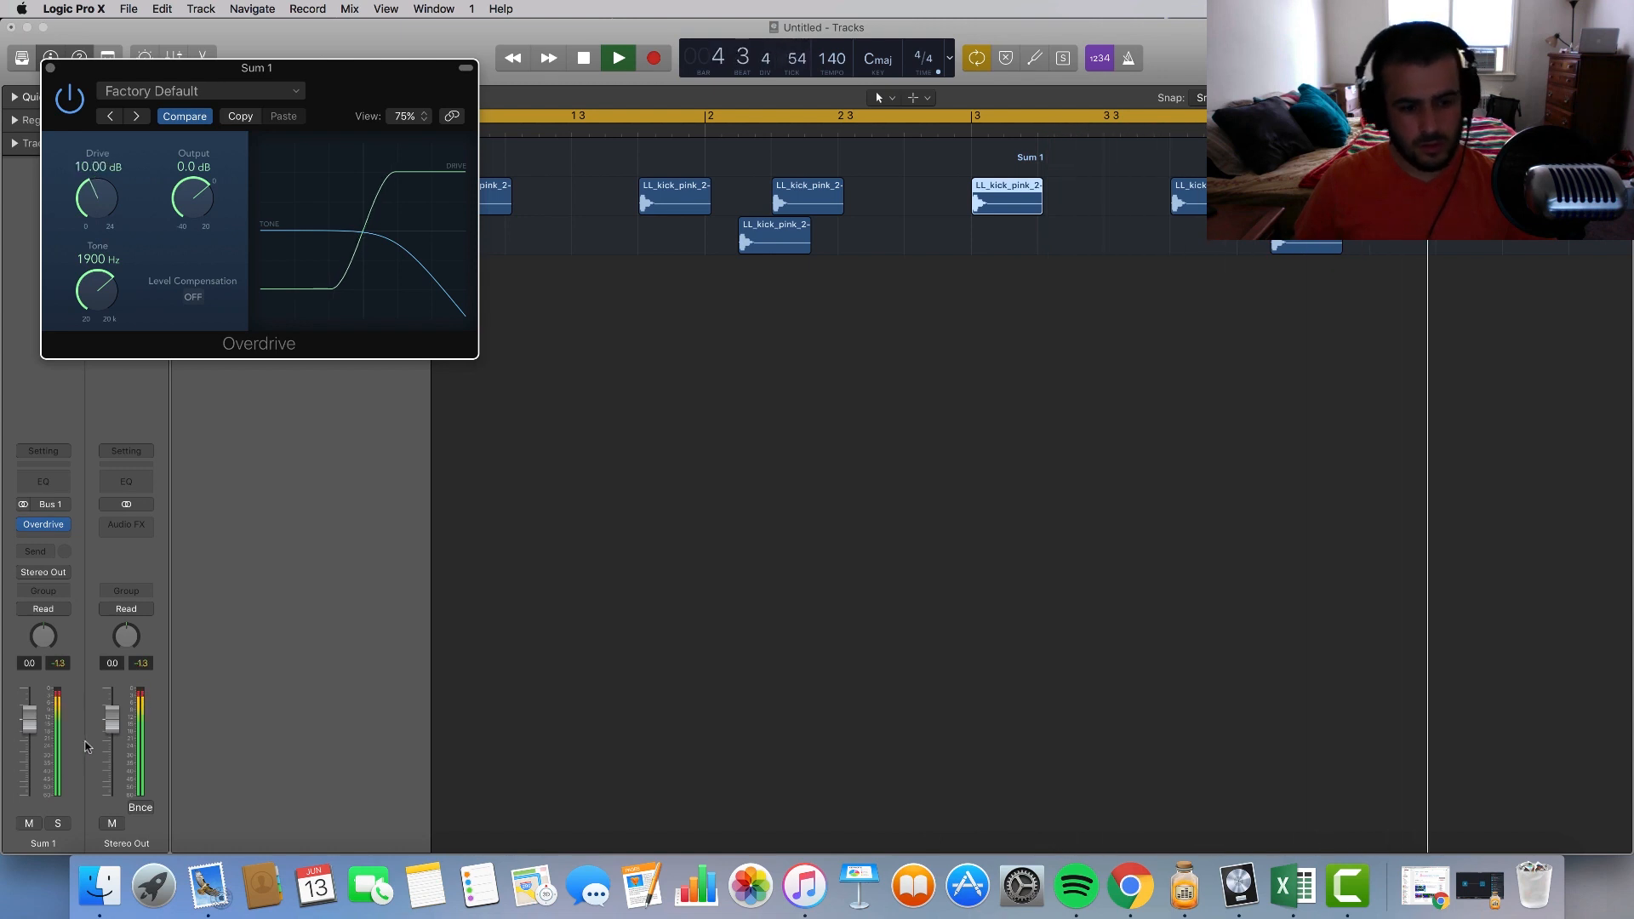
Step: Lower the Sum 1 stack to -10.4 dB and raise the Overdrive's Drive to 19.25 dB, closing the effect and stopping playback
left_click_drag(29, 719, 29, 751)
left_click_drag(102, 194, 109, 102)
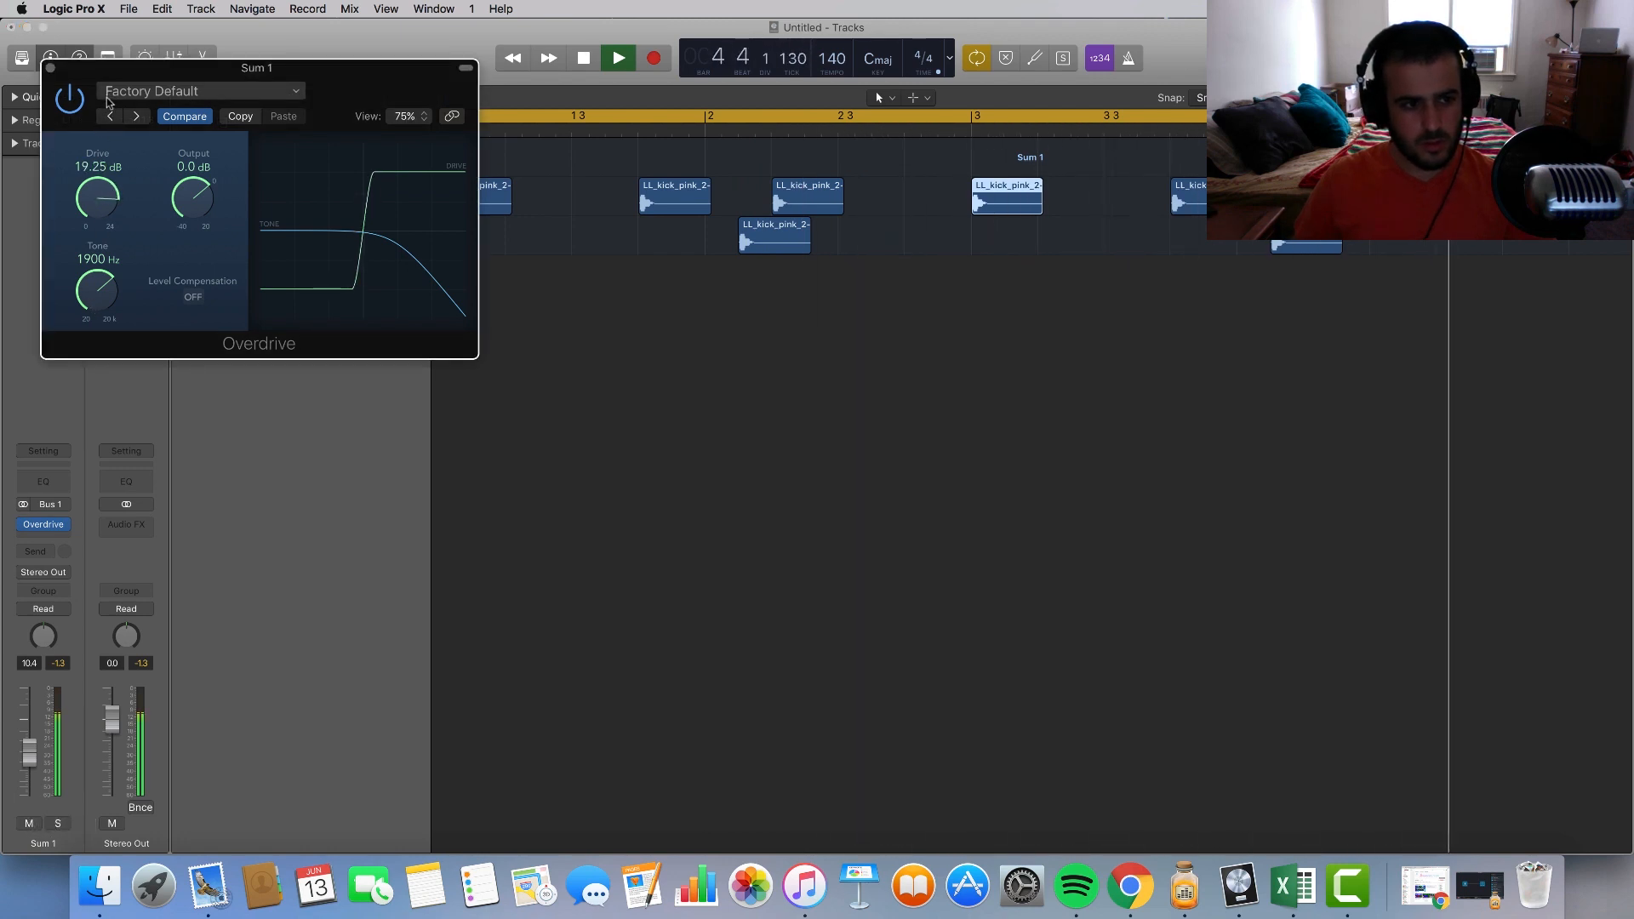
left_click(50, 68)
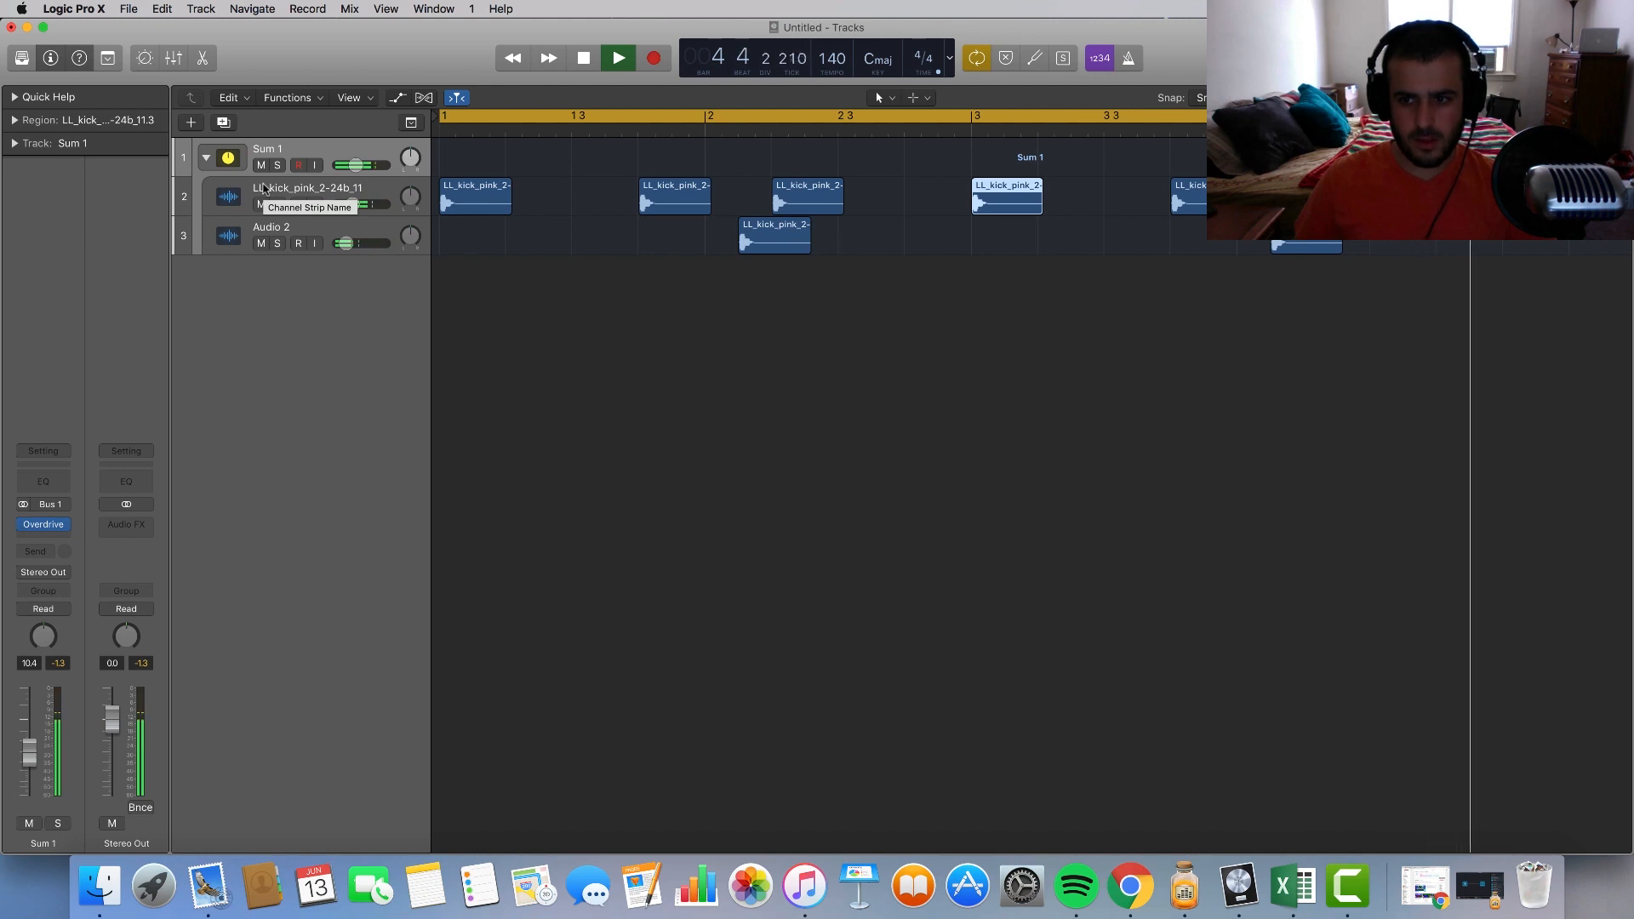
key("space")
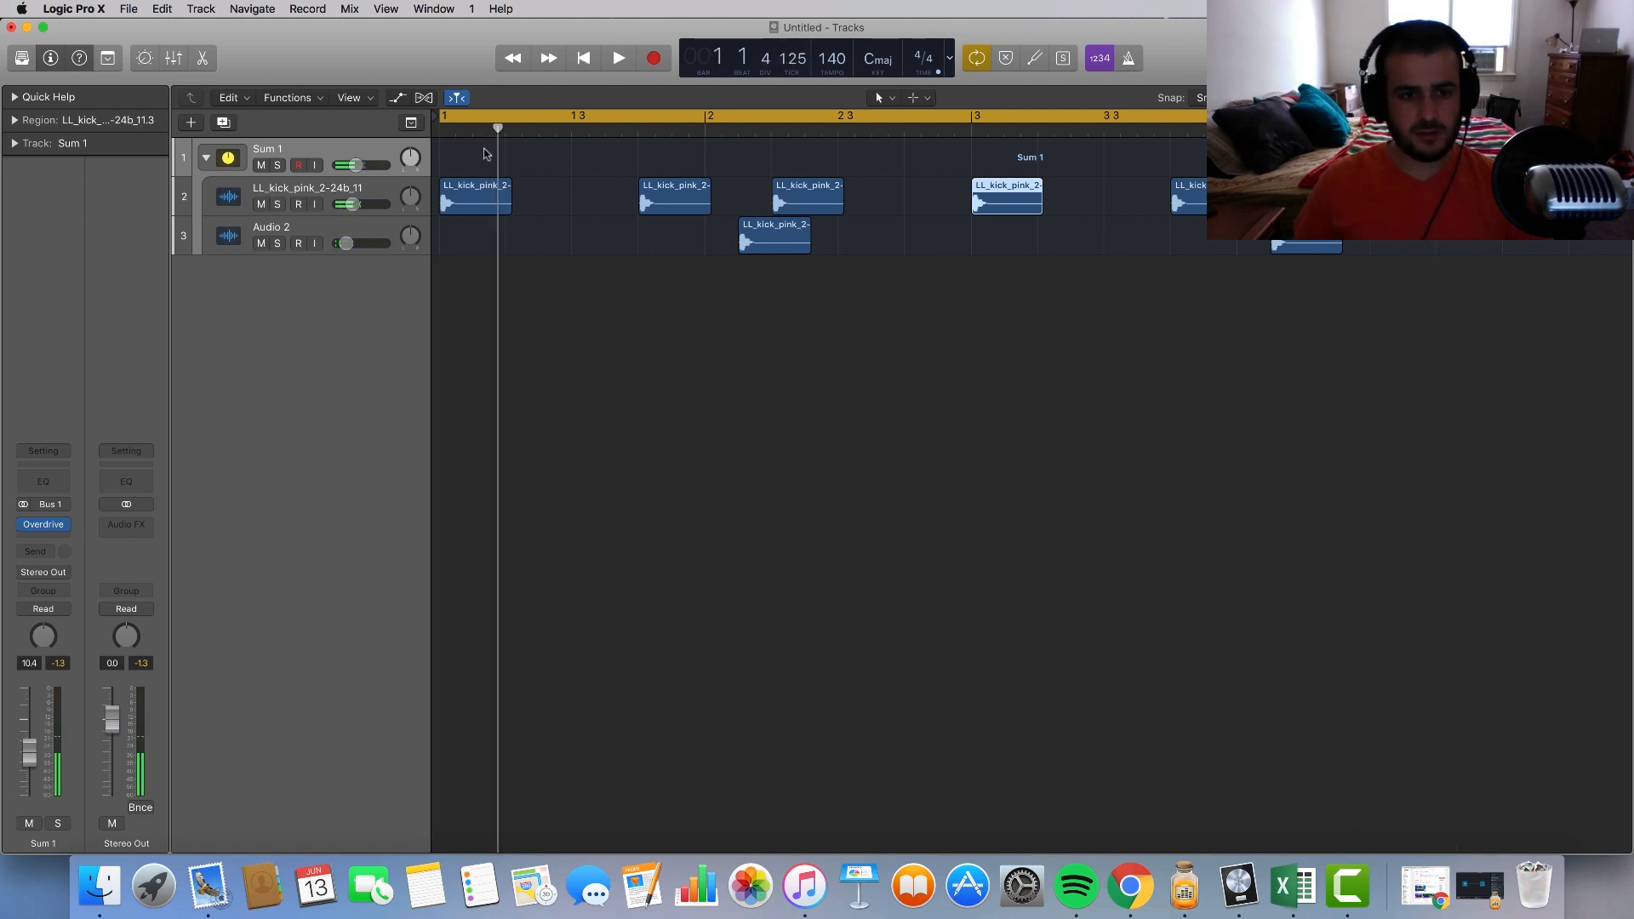
key("super+a")
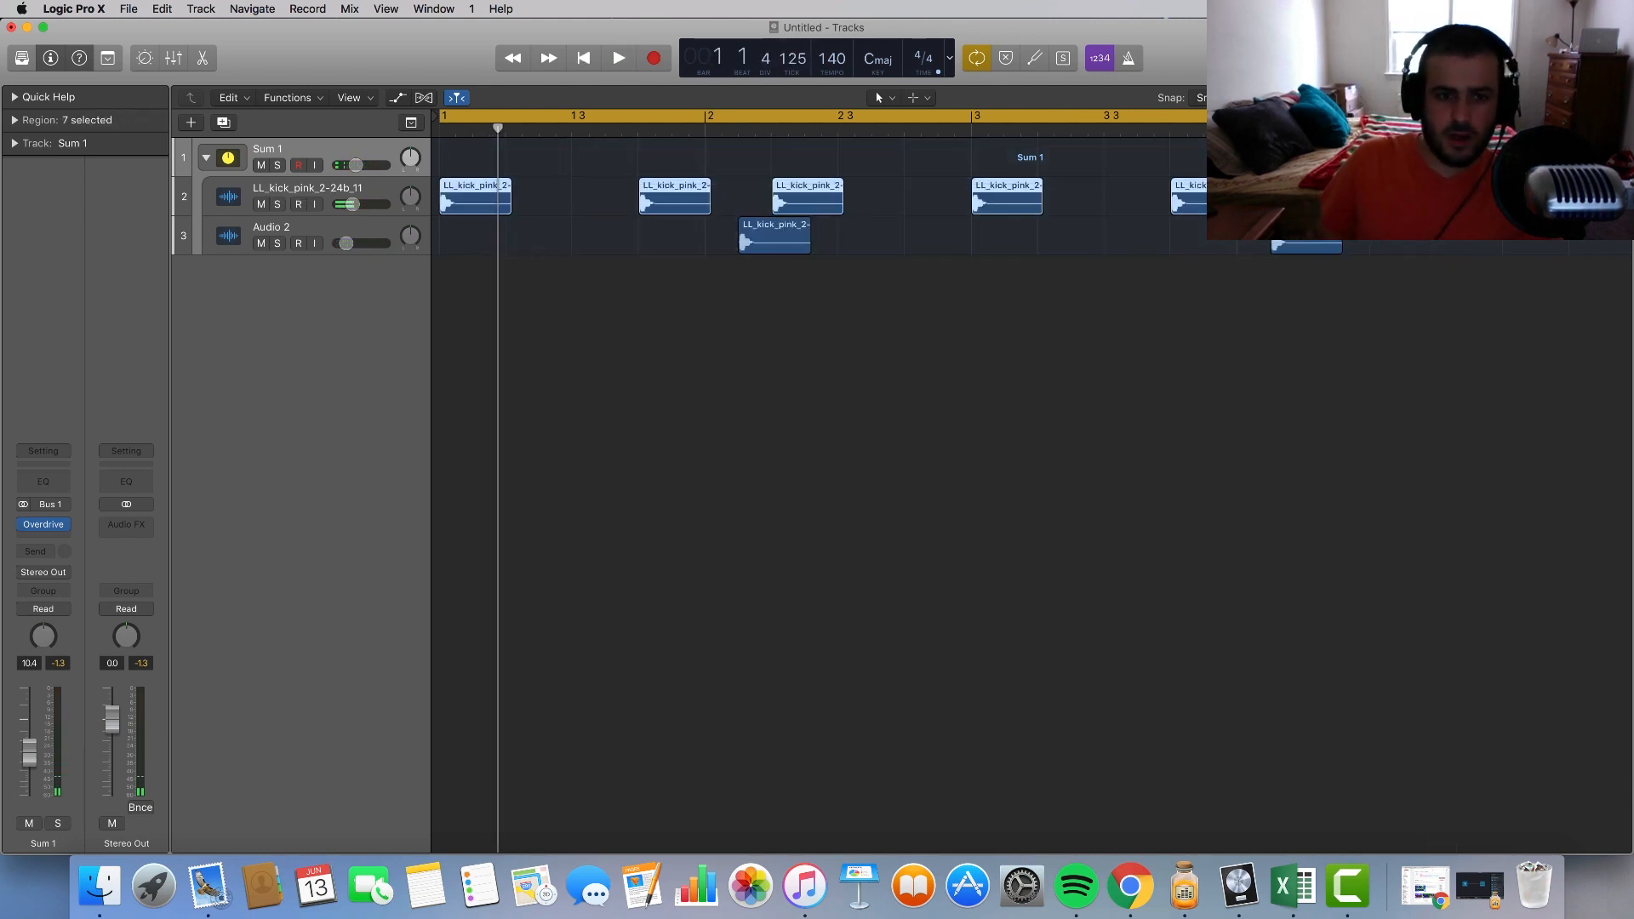
left_click(363, 194)
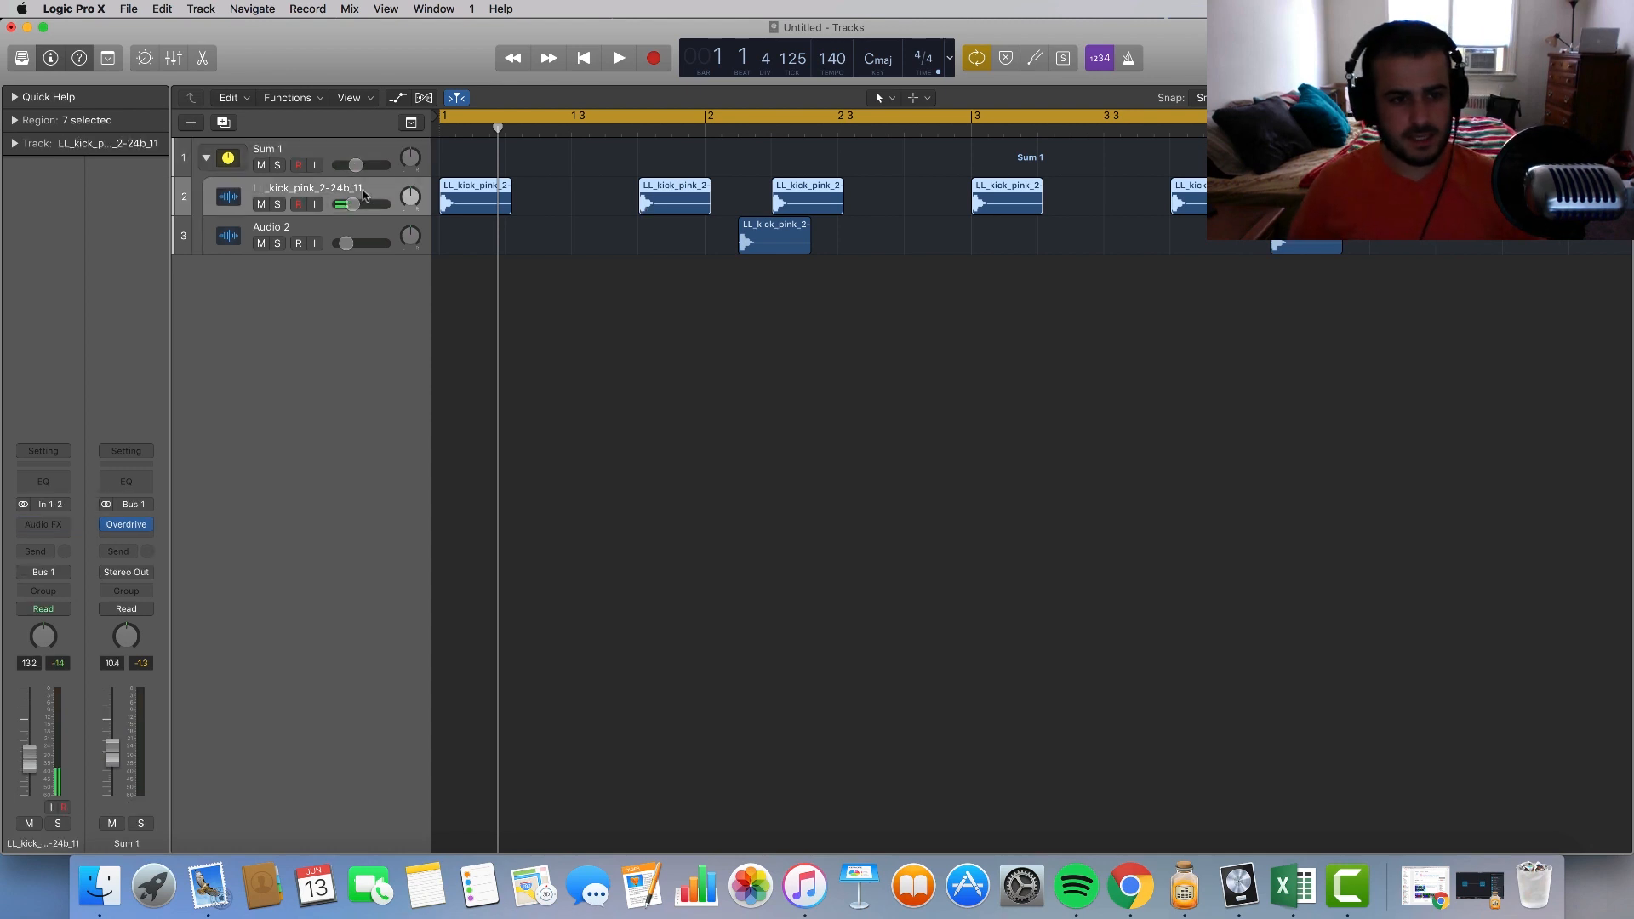
left_click(375, 234)
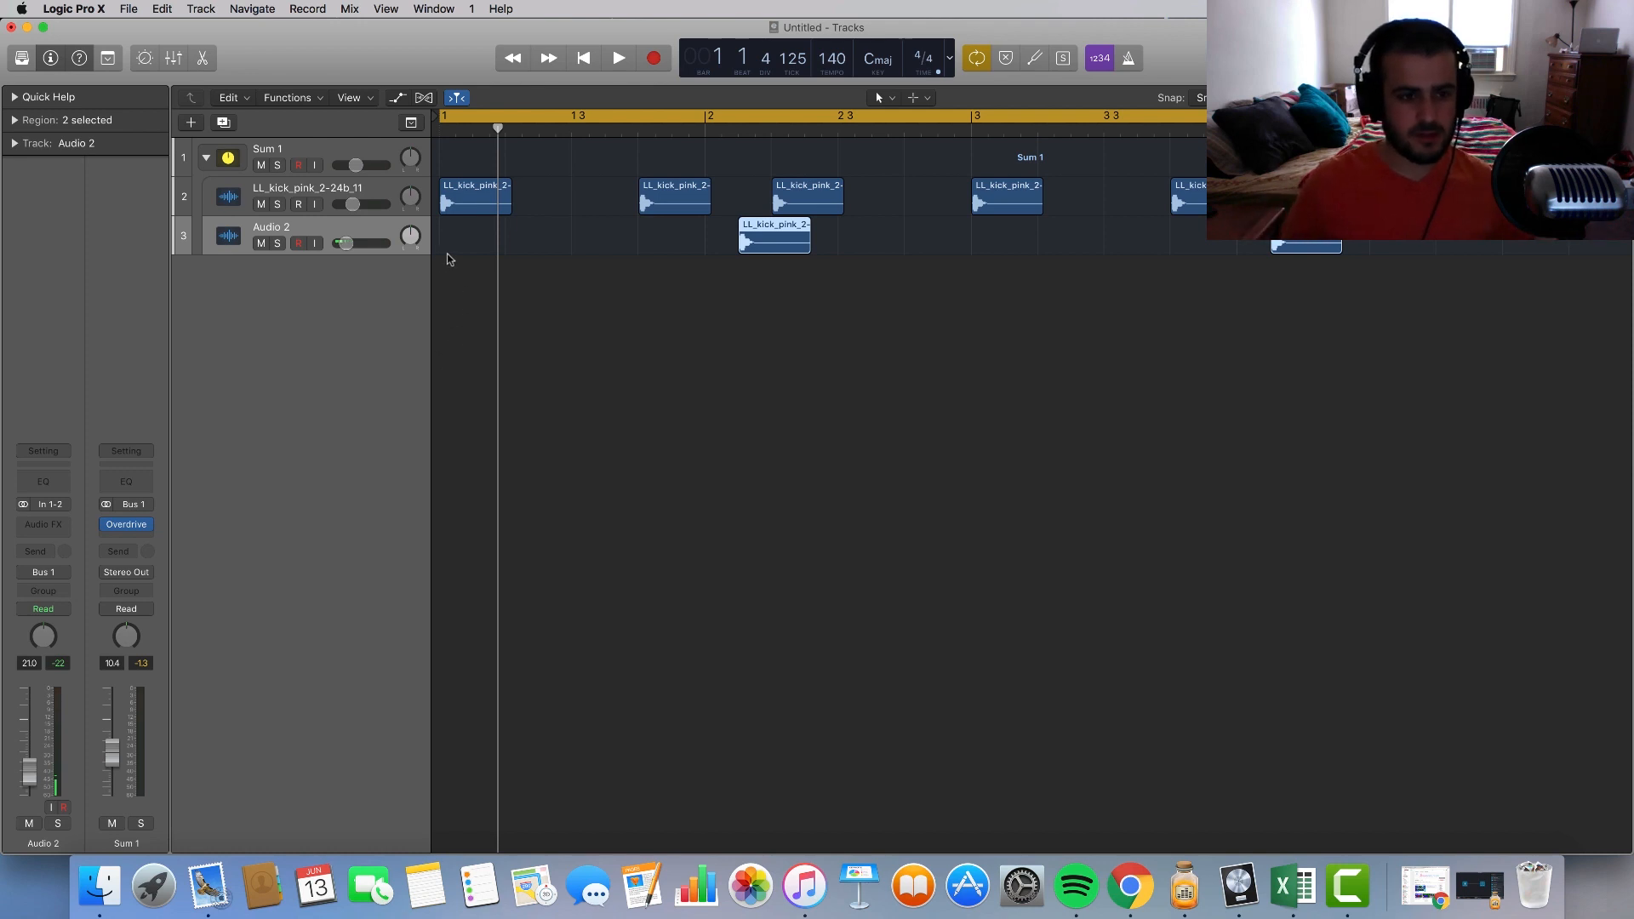
left_click(518, 287)
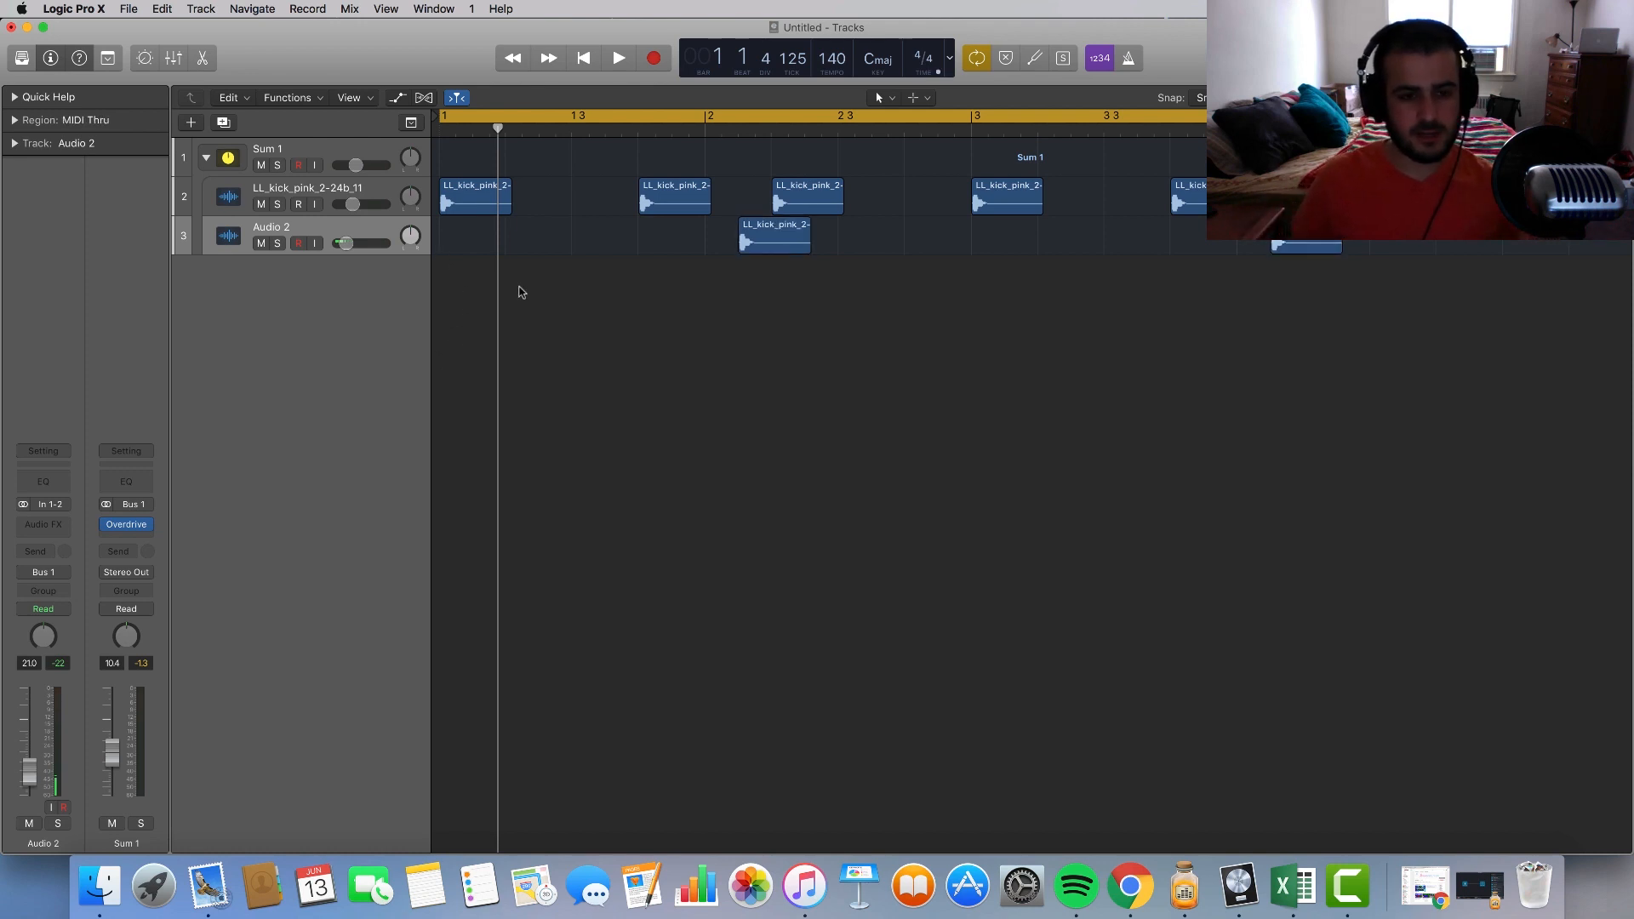
Step: Solo the Sum 1 stack and play the start of the pattern
left_click(277, 164)
key("space")
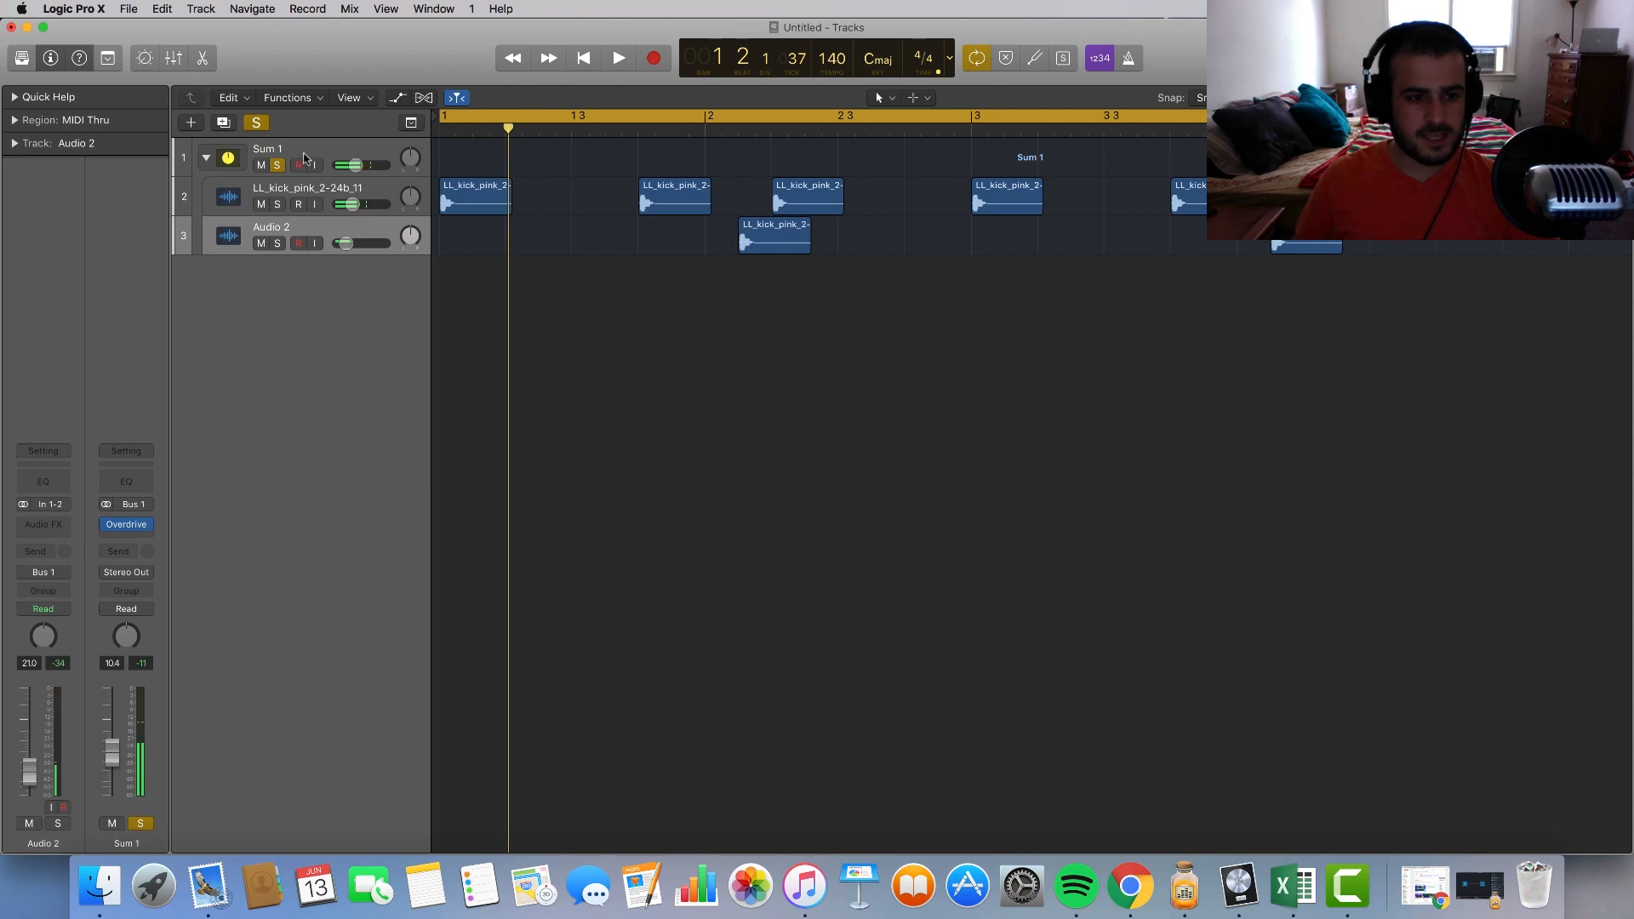
Step: Turn off solo on the Sum 1 stack and add a new software instrument track below the kick tracks
left_click(304, 159)
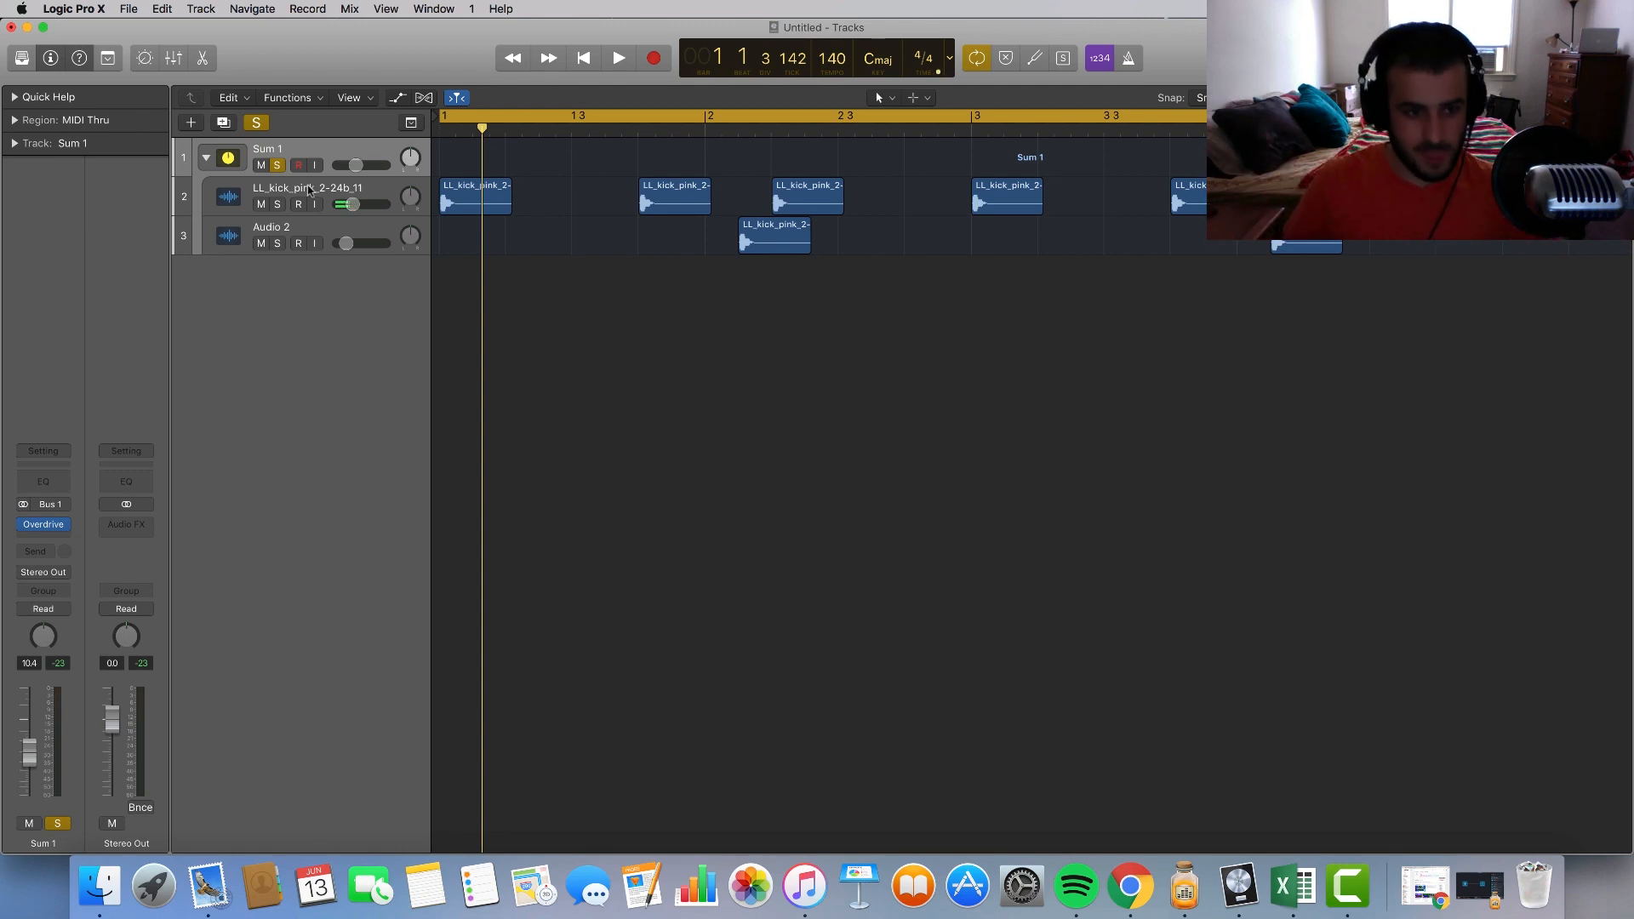
left_click(280, 165)
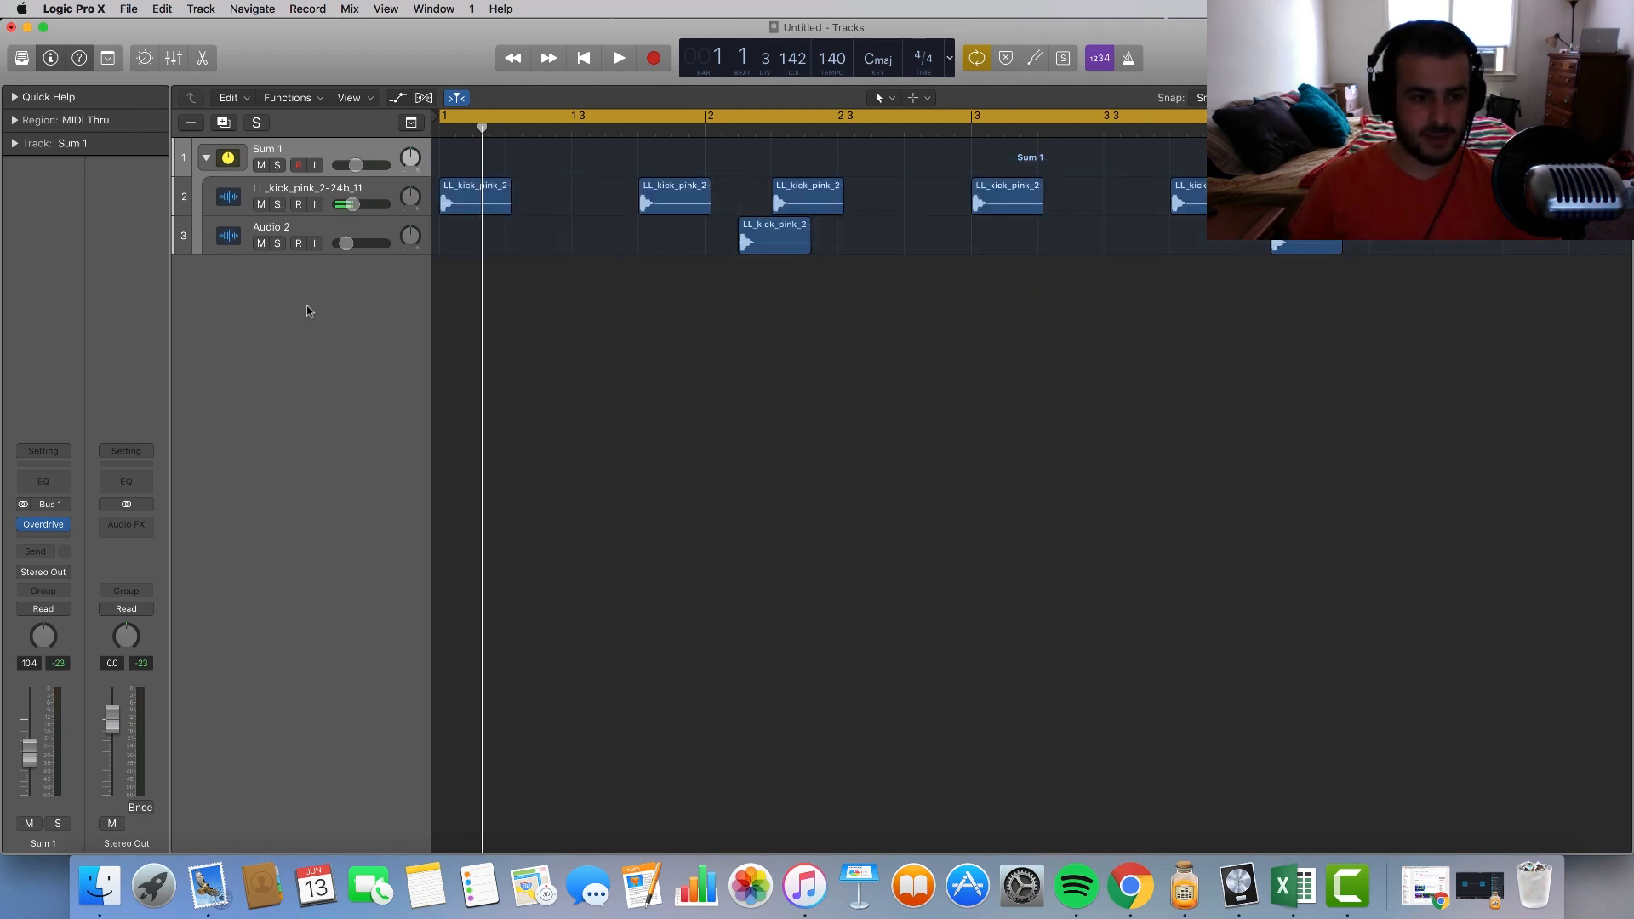
double_click(324, 289)
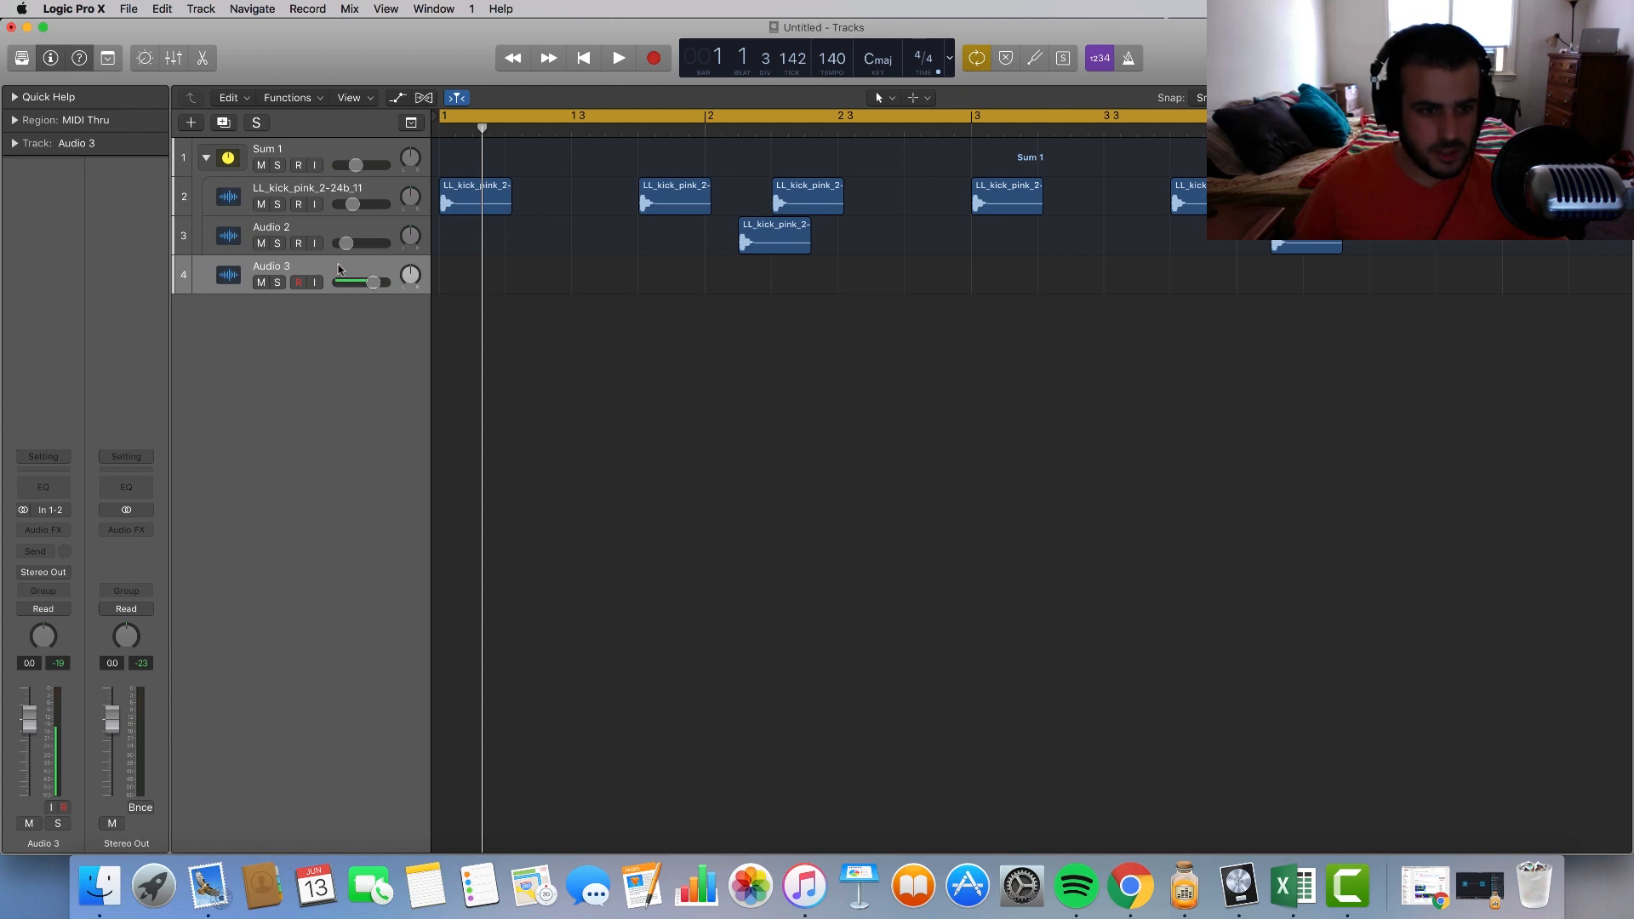
key("super+BackSpace")
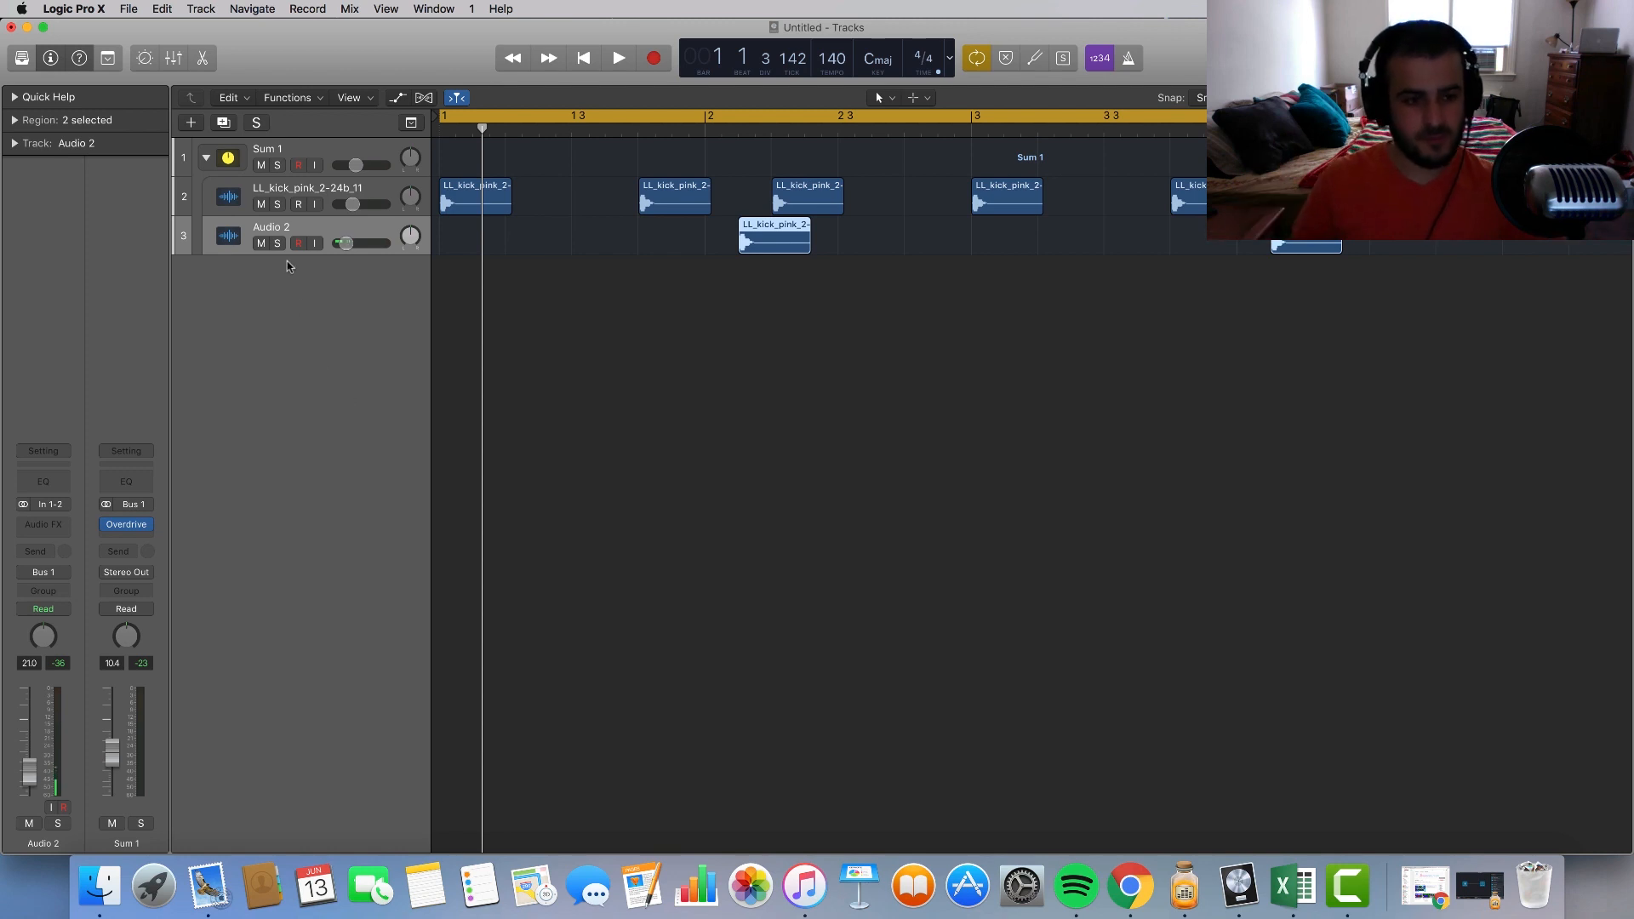
left_click(208, 7)
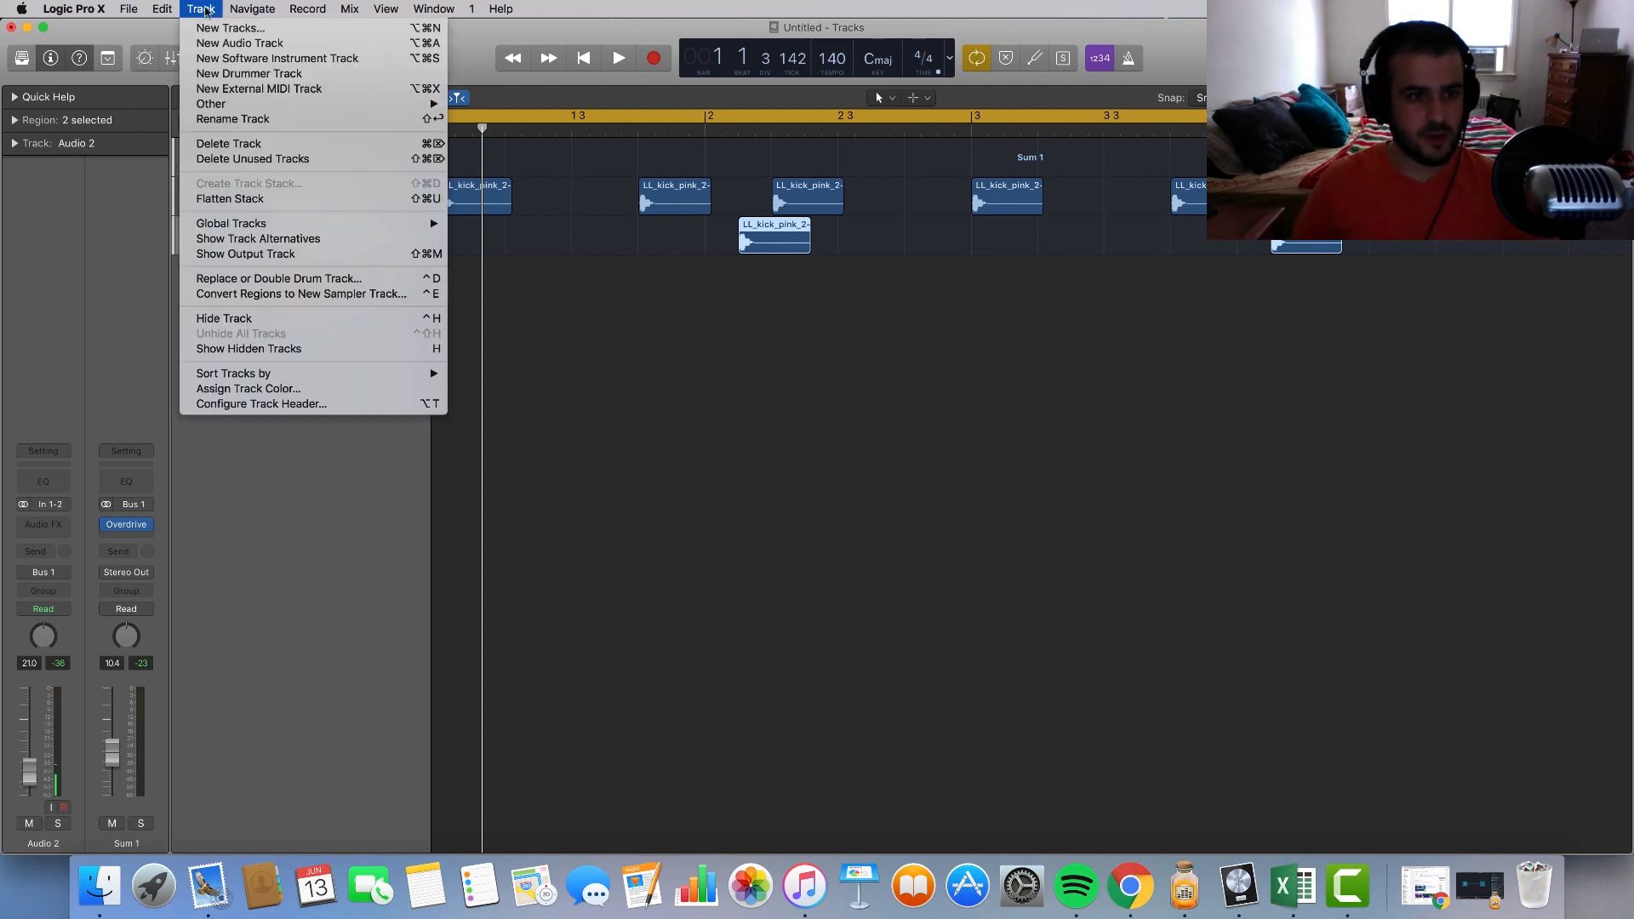
left_click(207, 57)
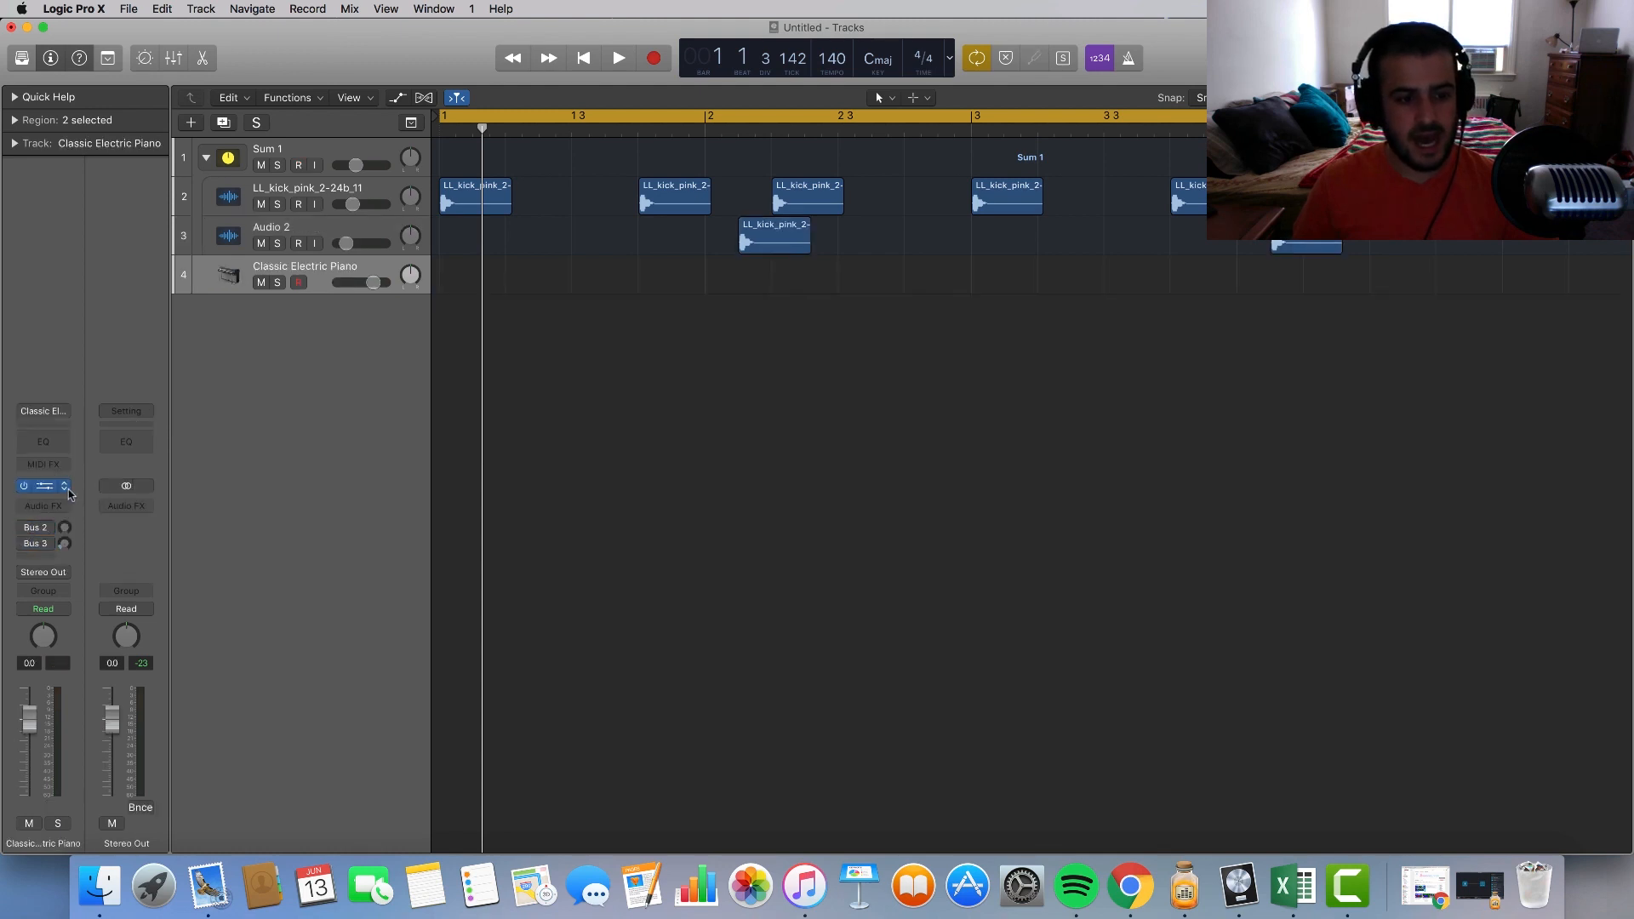
Step: Replace the new track's electric piano instrument with a stereo EXS24 sampler
left_click(1378, 9)
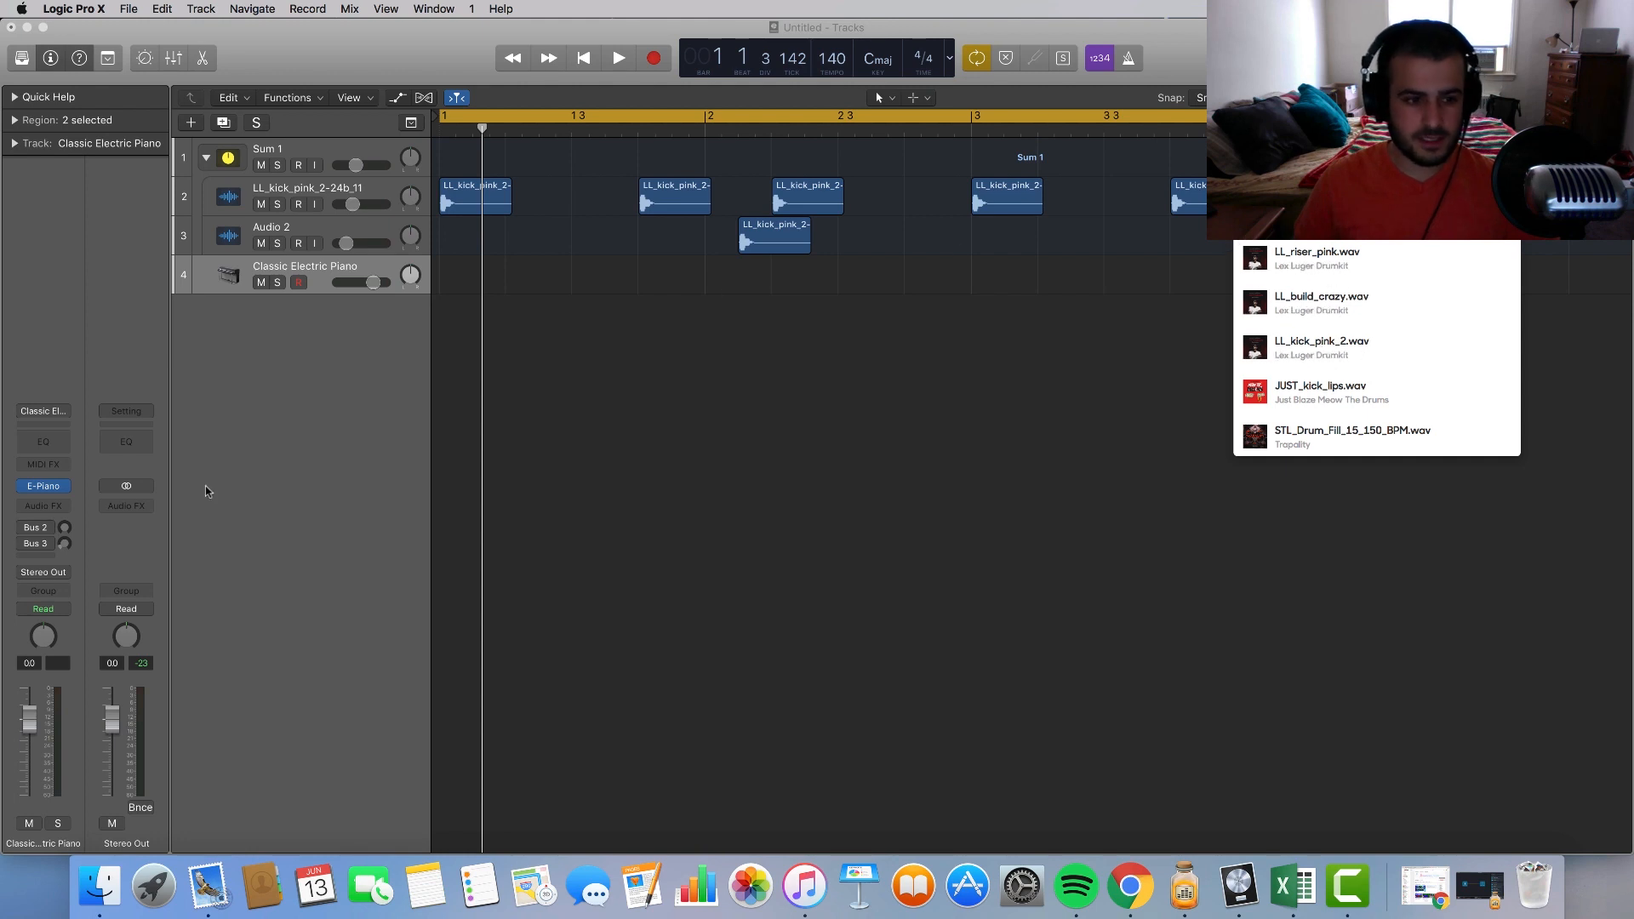
left_click(51, 481)
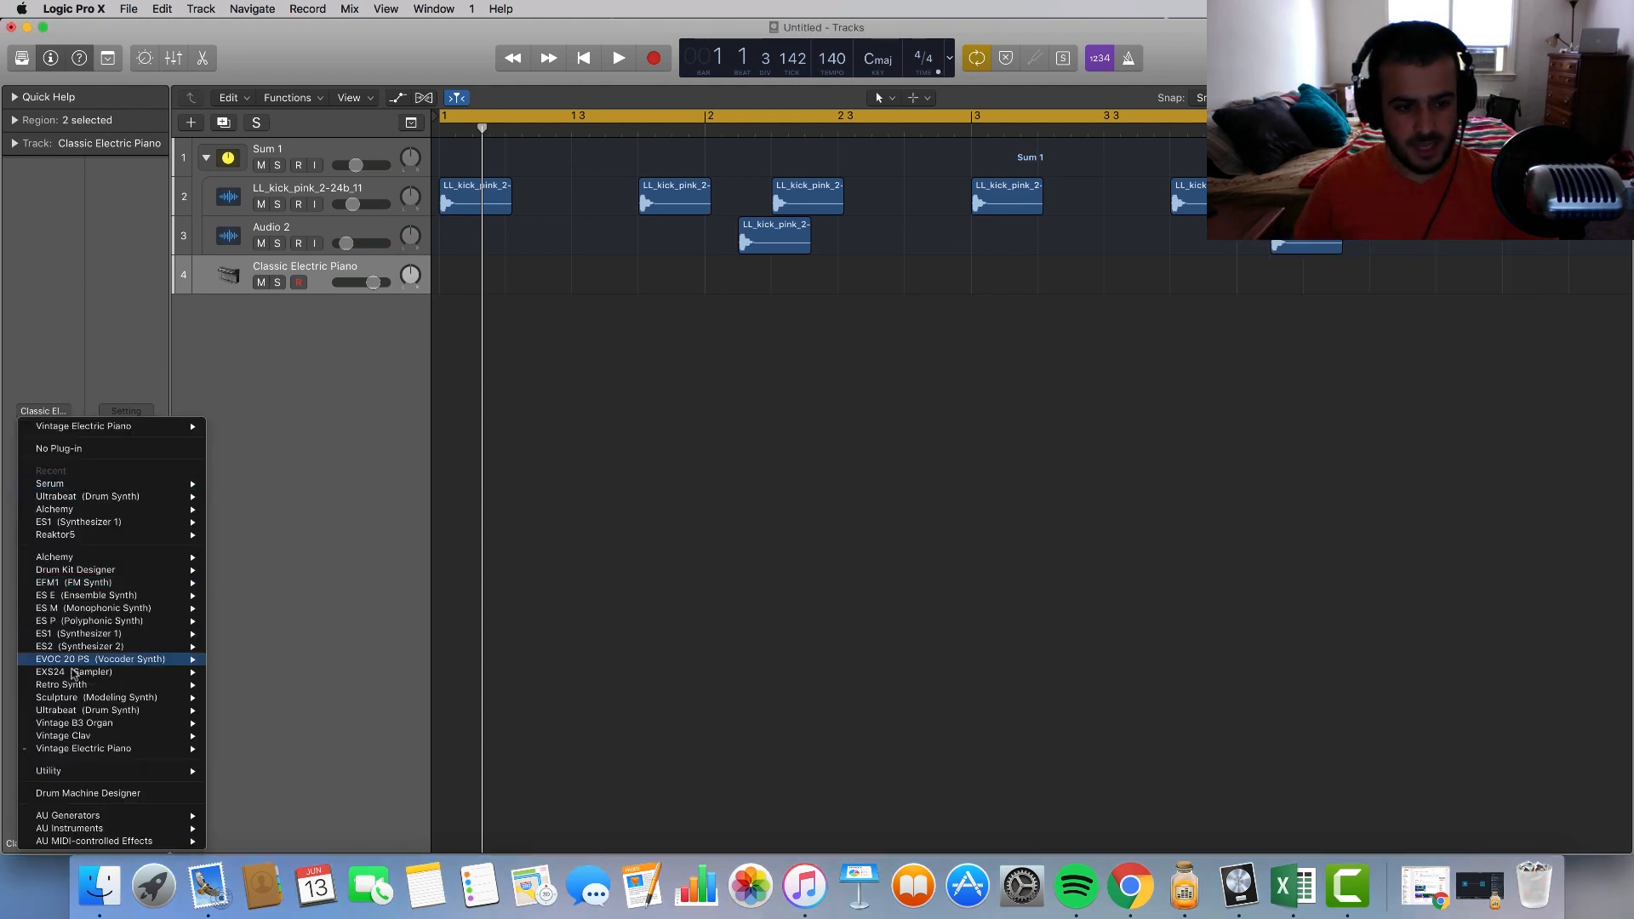
mouse_move(68, 707)
mouse_move(126, 672)
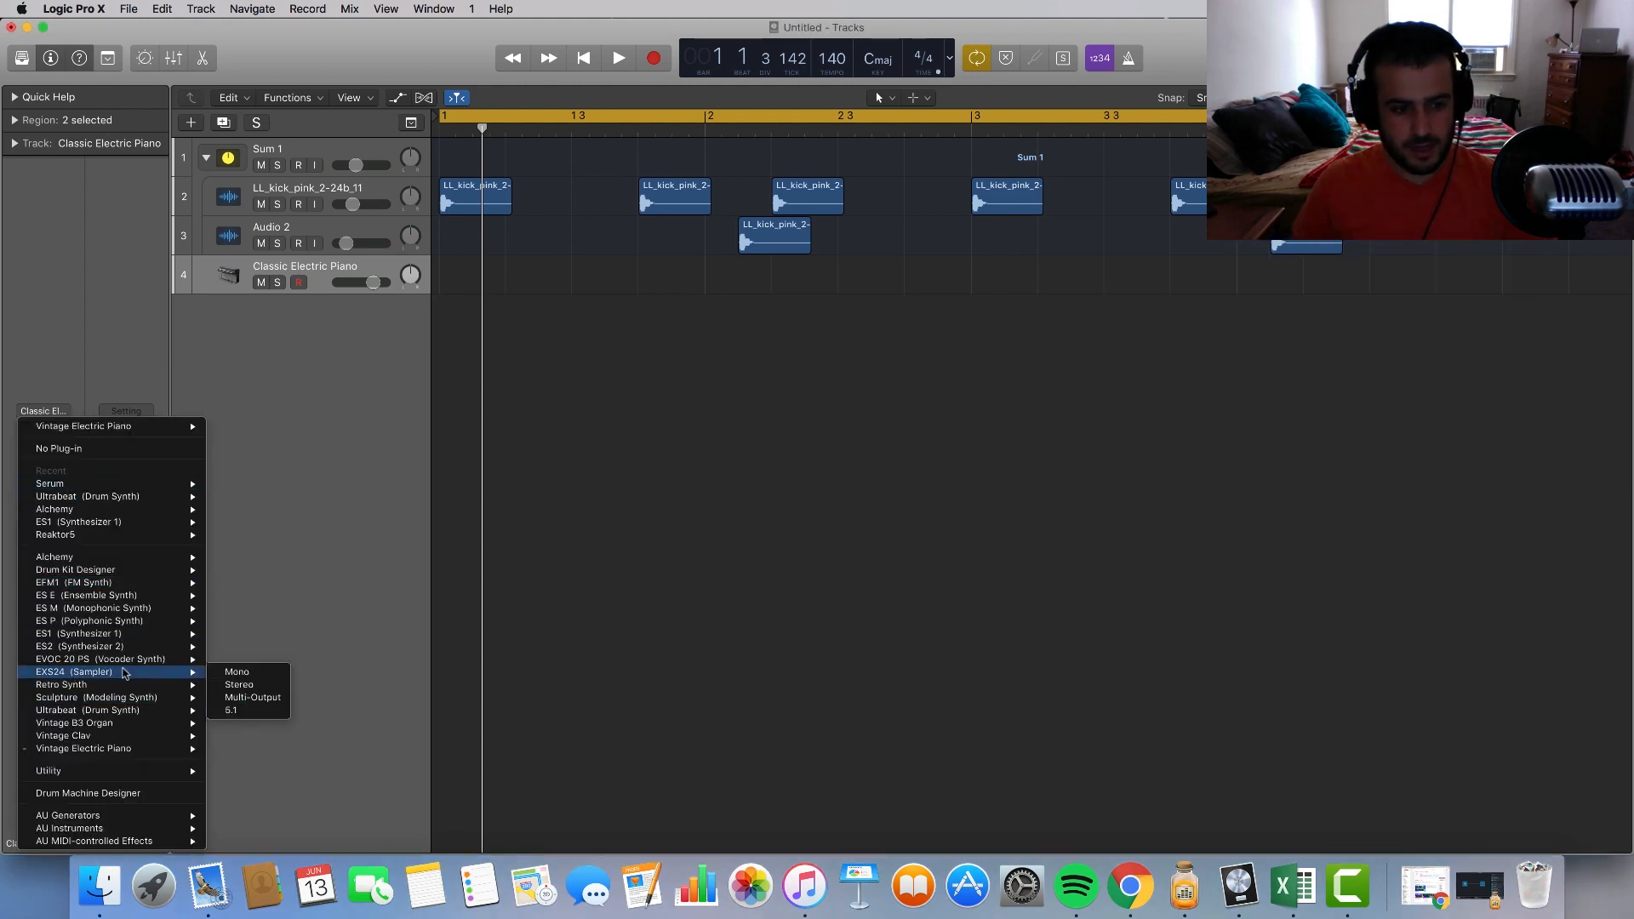
left_click(238, 685)
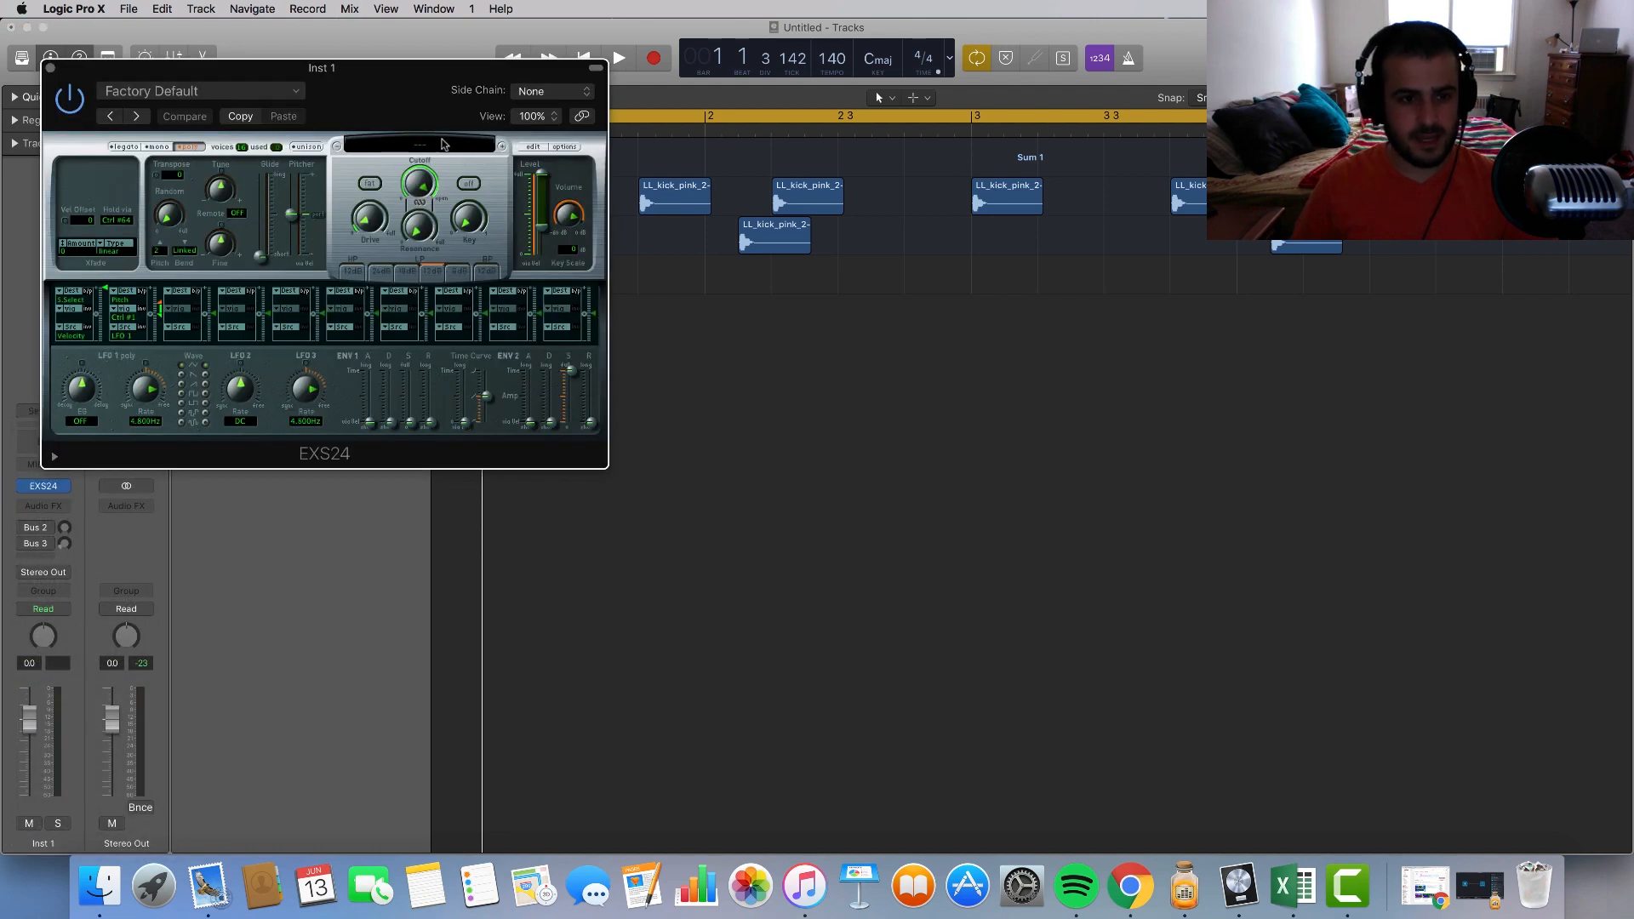
left_click(442, 144)
left_click(396, 96)
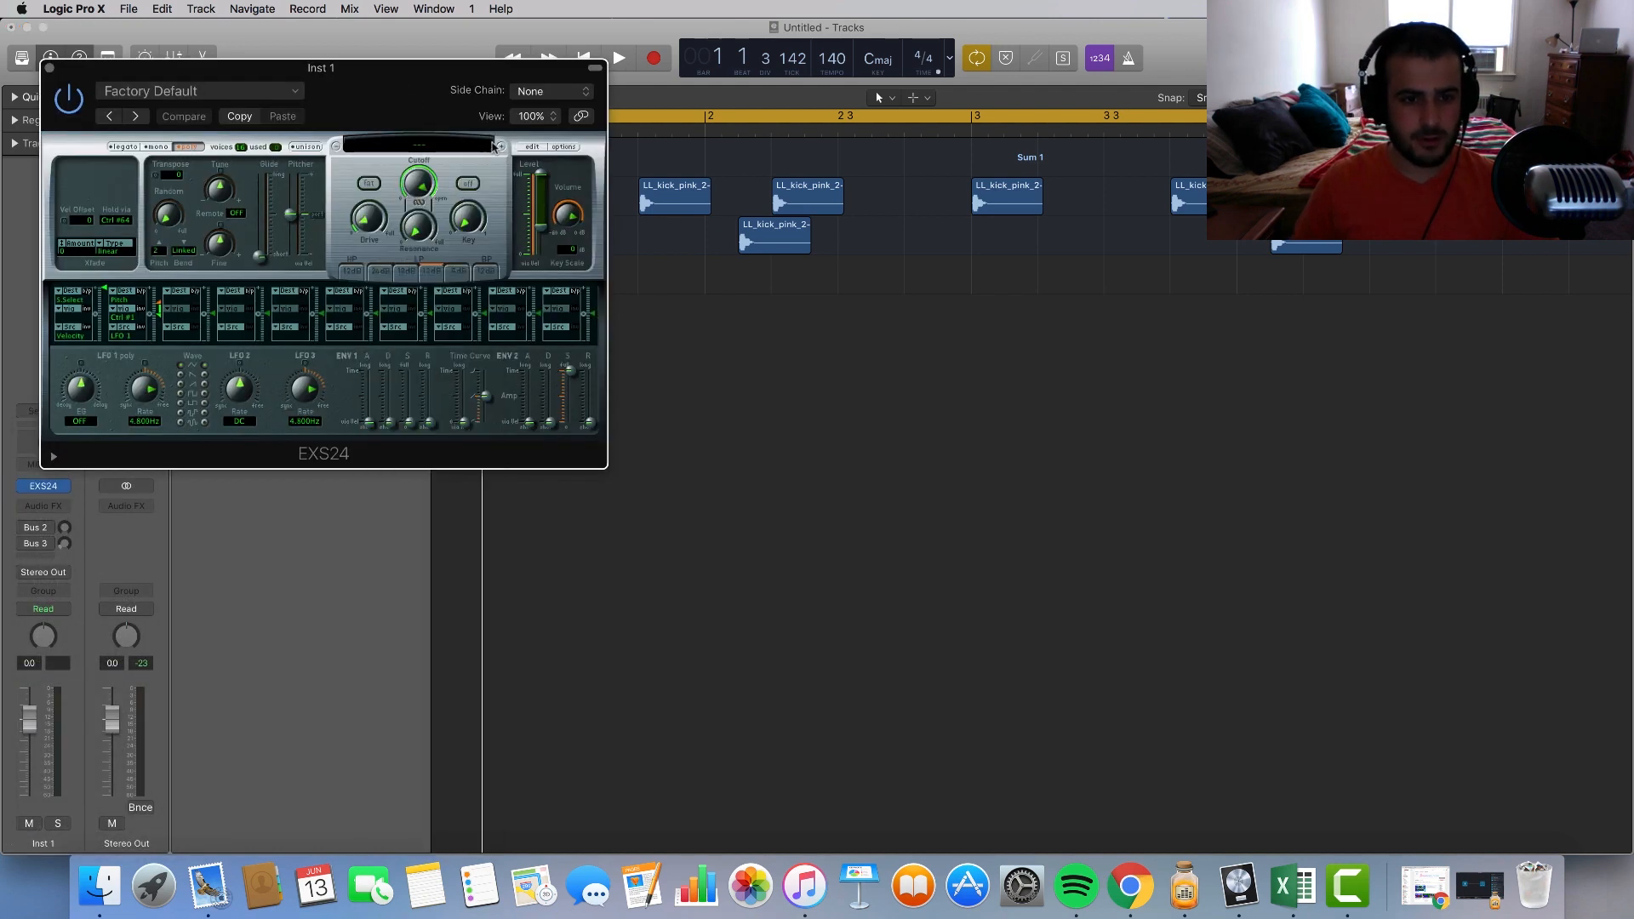
left_click(534, 149)
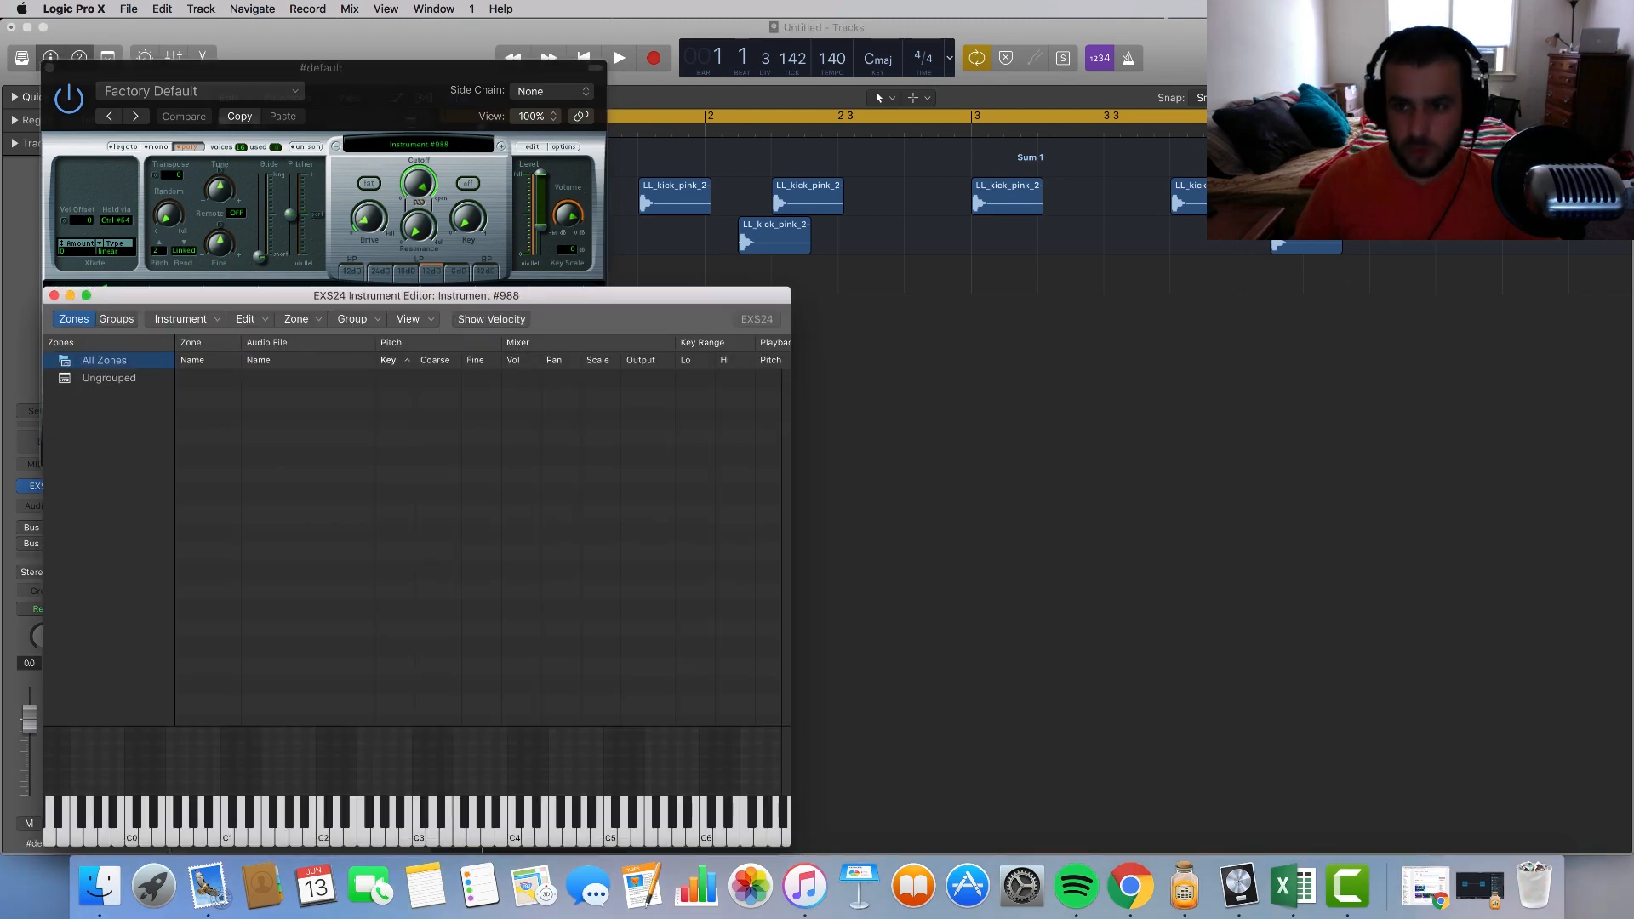
left_click(1377, 10)
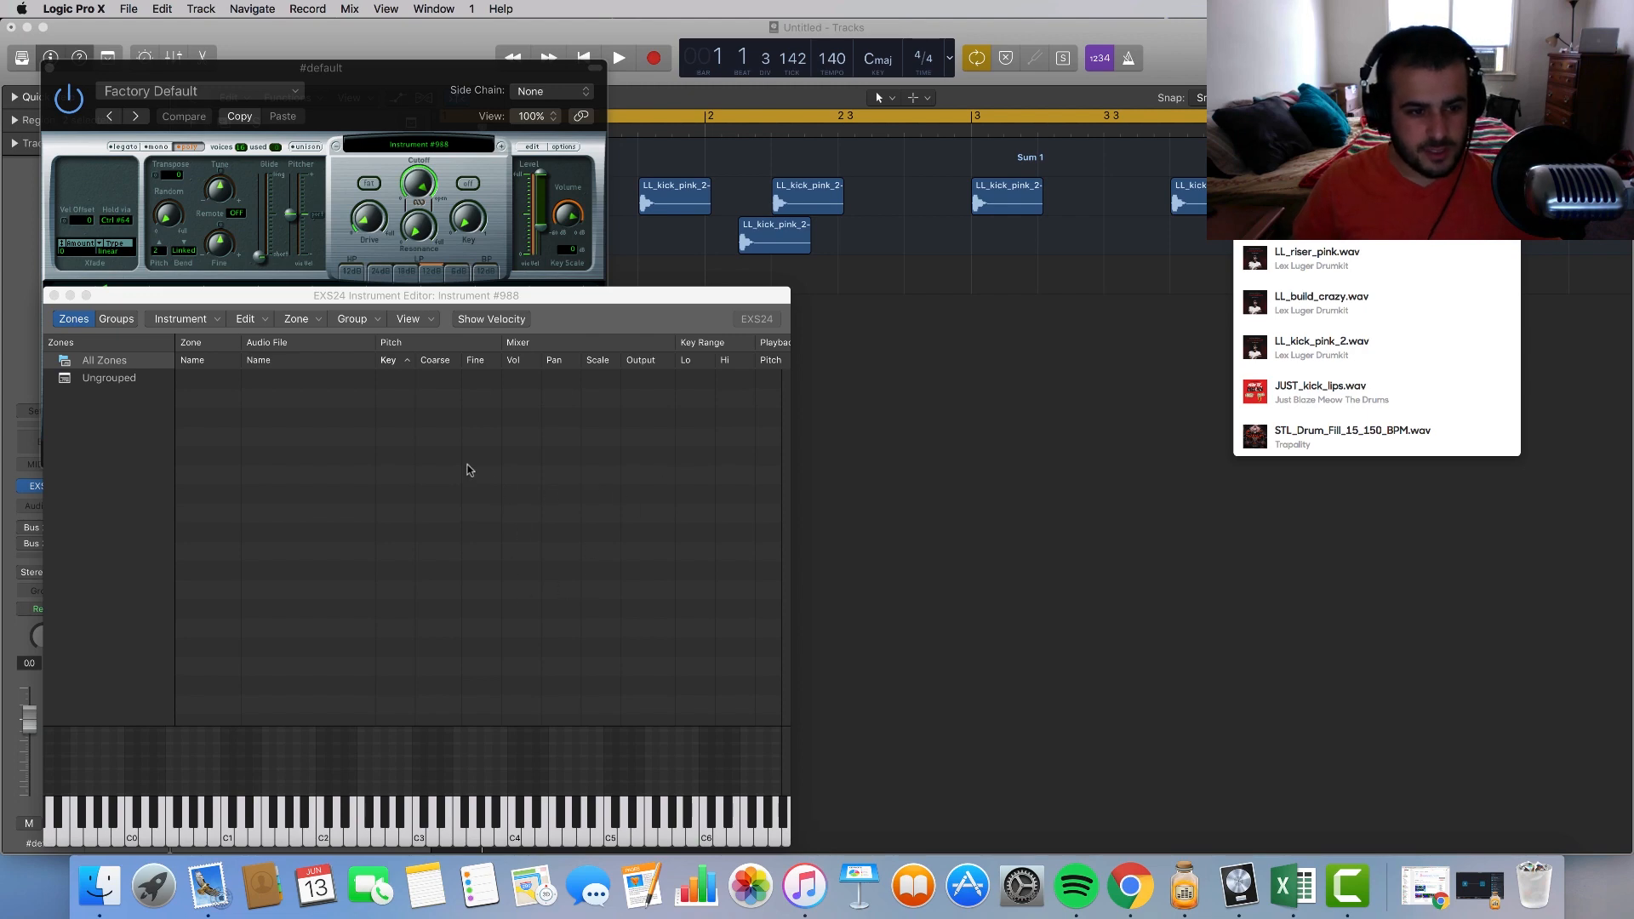
left_click(52, 295)
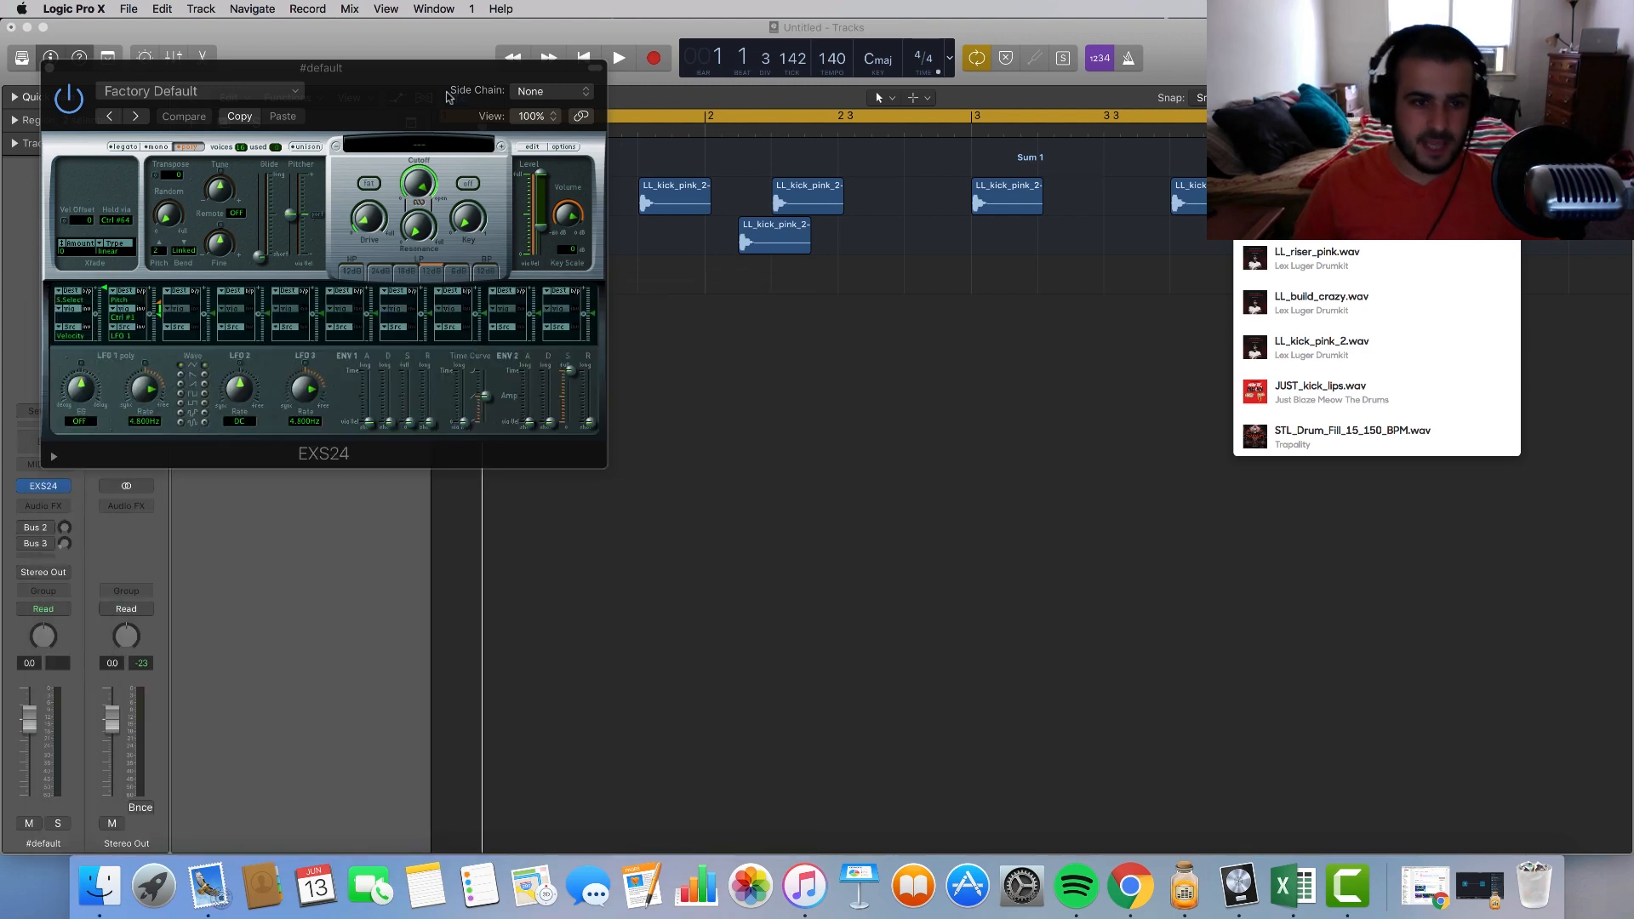
Step: Load the "snare" sampler instrument into the EXS24 and close the plug-in window
left_click(409, 152)
scroll(423, 693, "down", 5)
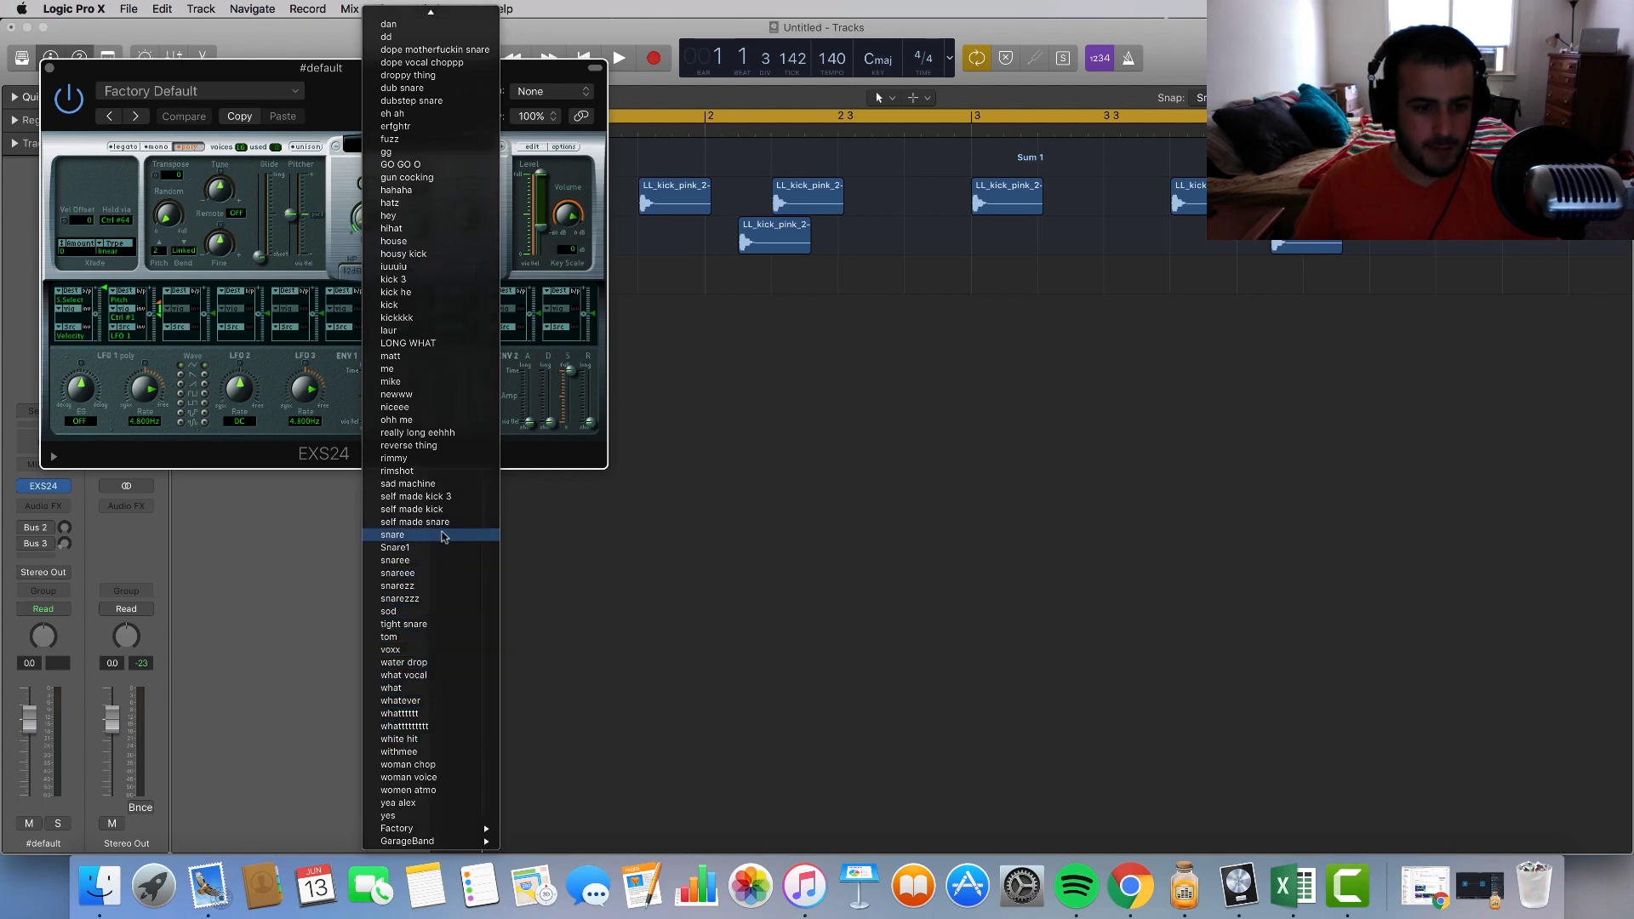
left_click(400, 535)
left_click(47, 69)
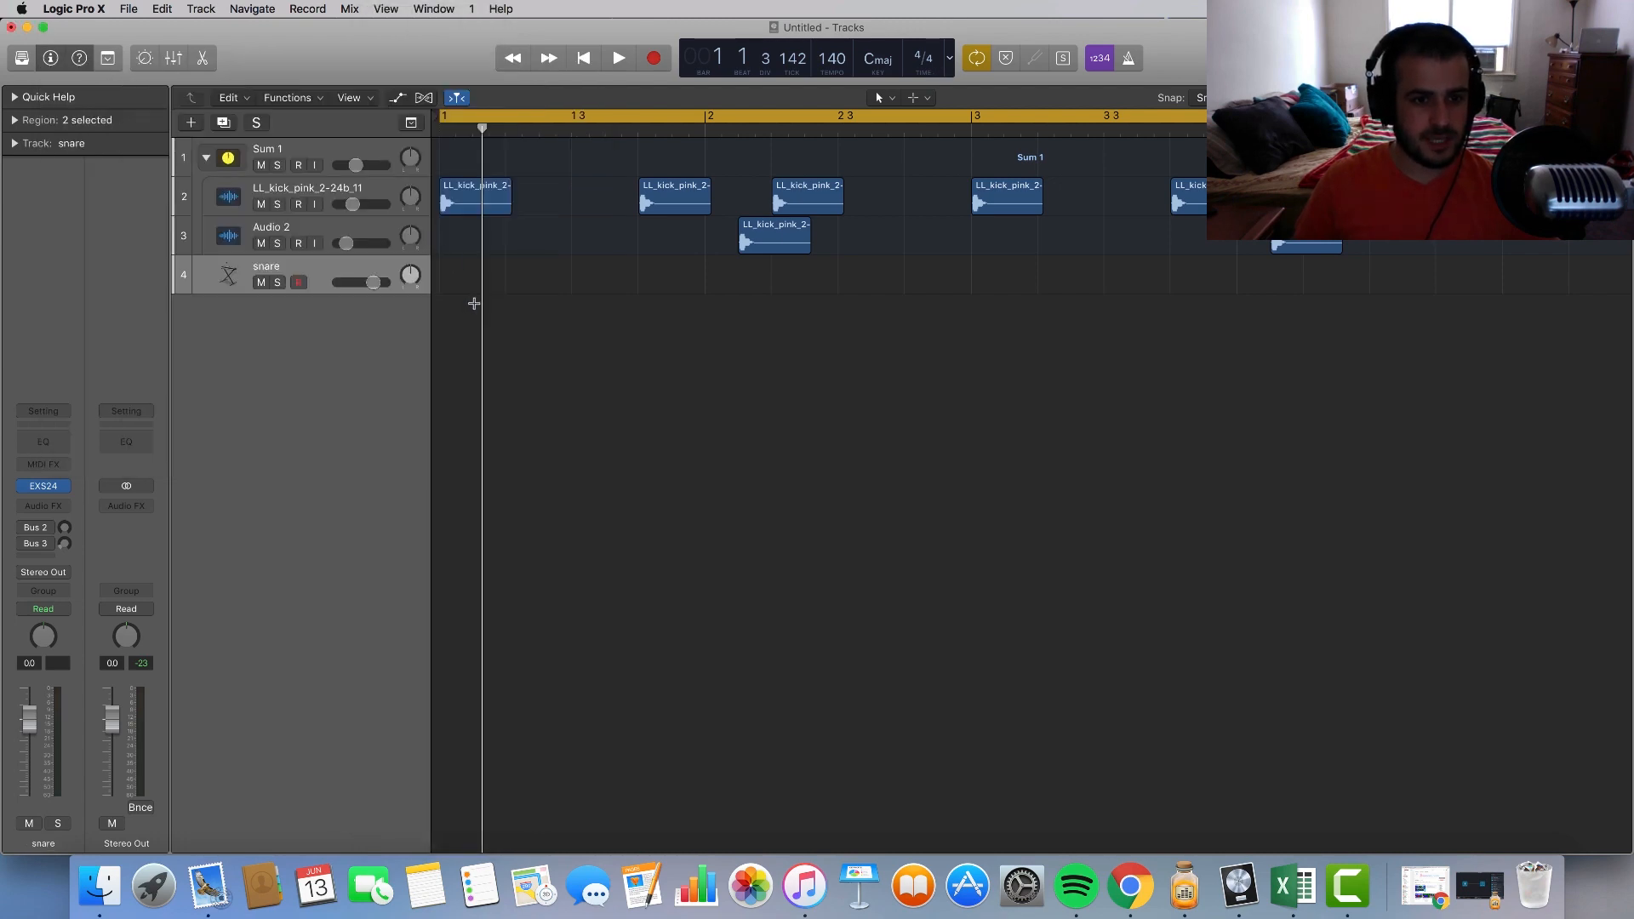
Step: Assign the Pencil Tool as the secondary tool and create a one-bar MIDI region at bar 1 of the snare track
left_click(915, 99)
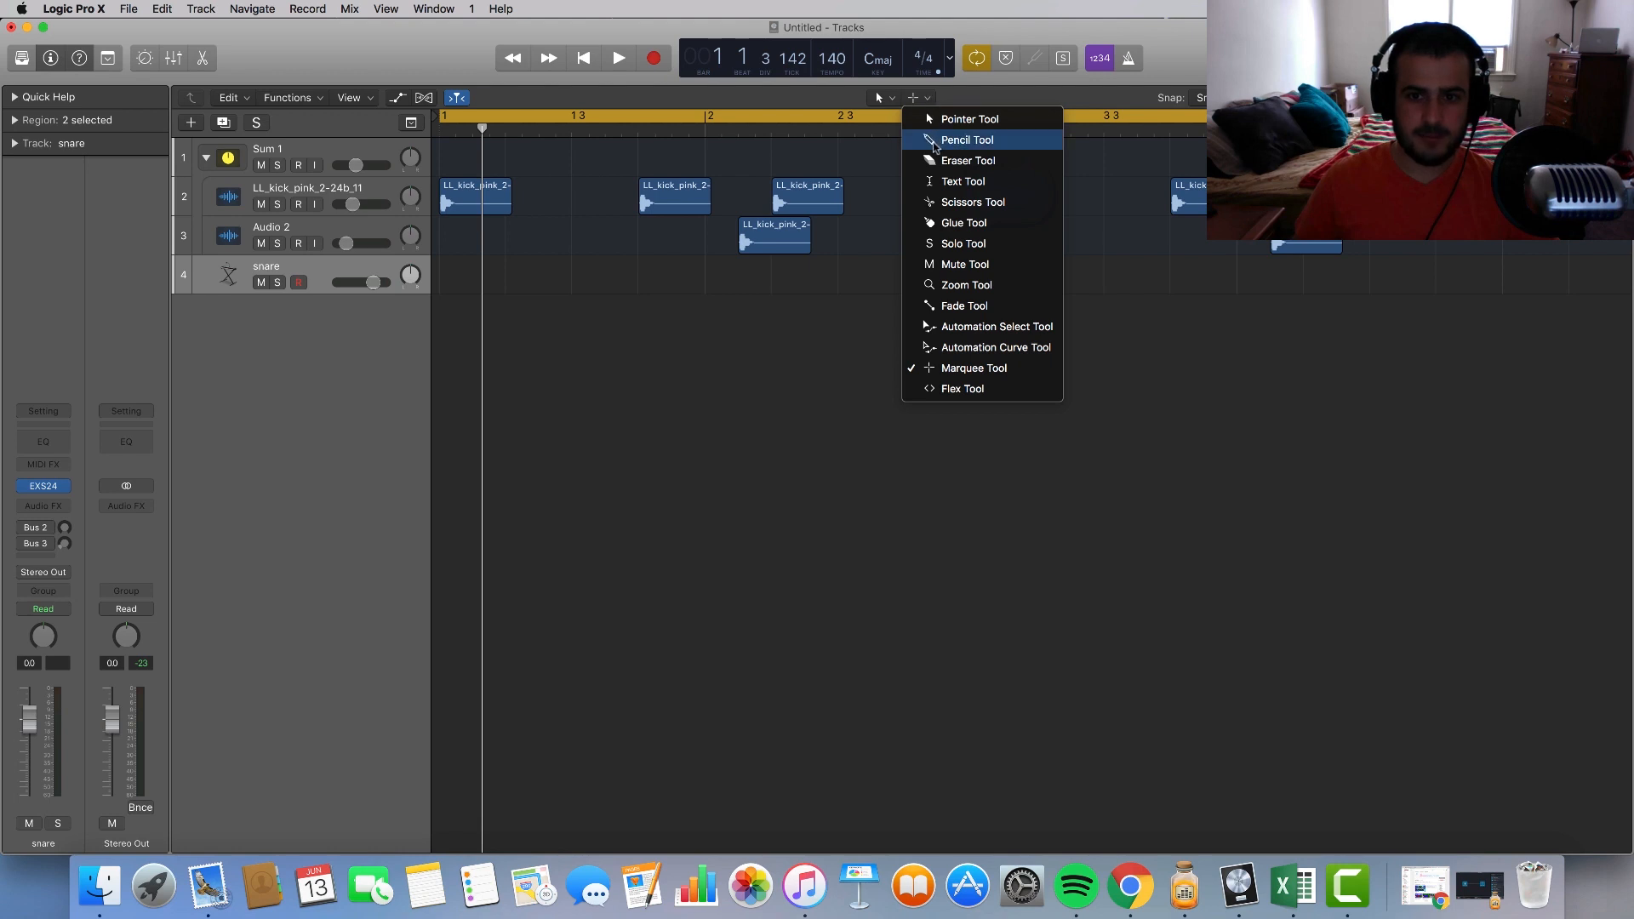
left_click(936, 135)
left_click(480, 288)
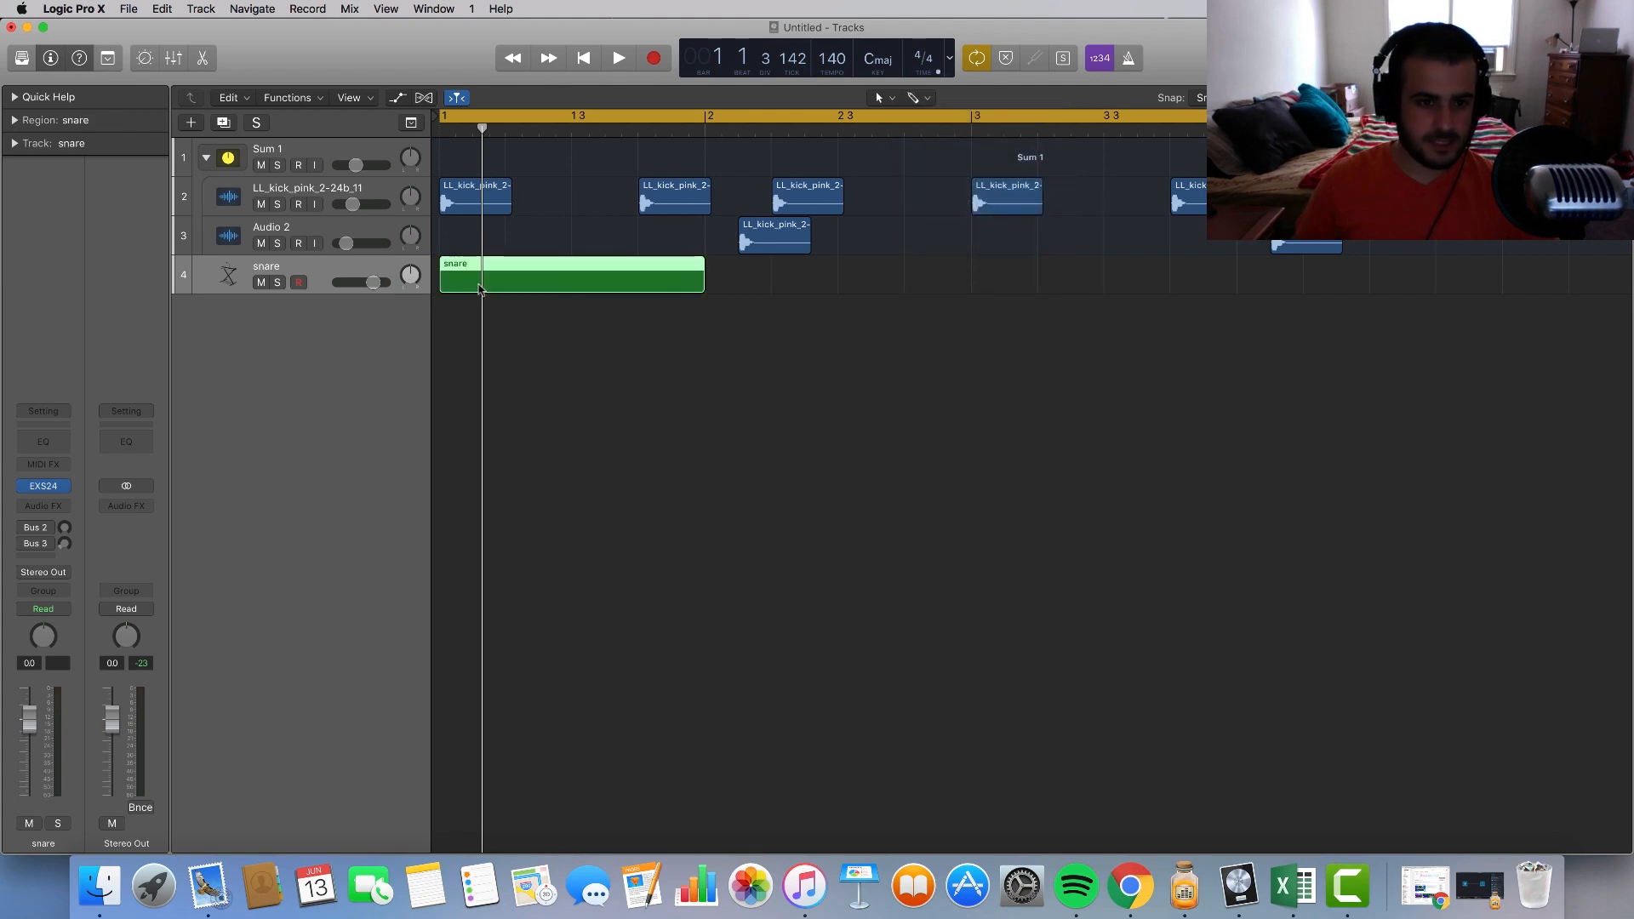
Step: Open the snare region in an enlarged Piano Roll and lower the snare track's volume to -15.4 dB
double_click(584, 281)
left_click_drag(374, 283, 350, 283)
left_click(384, 804)
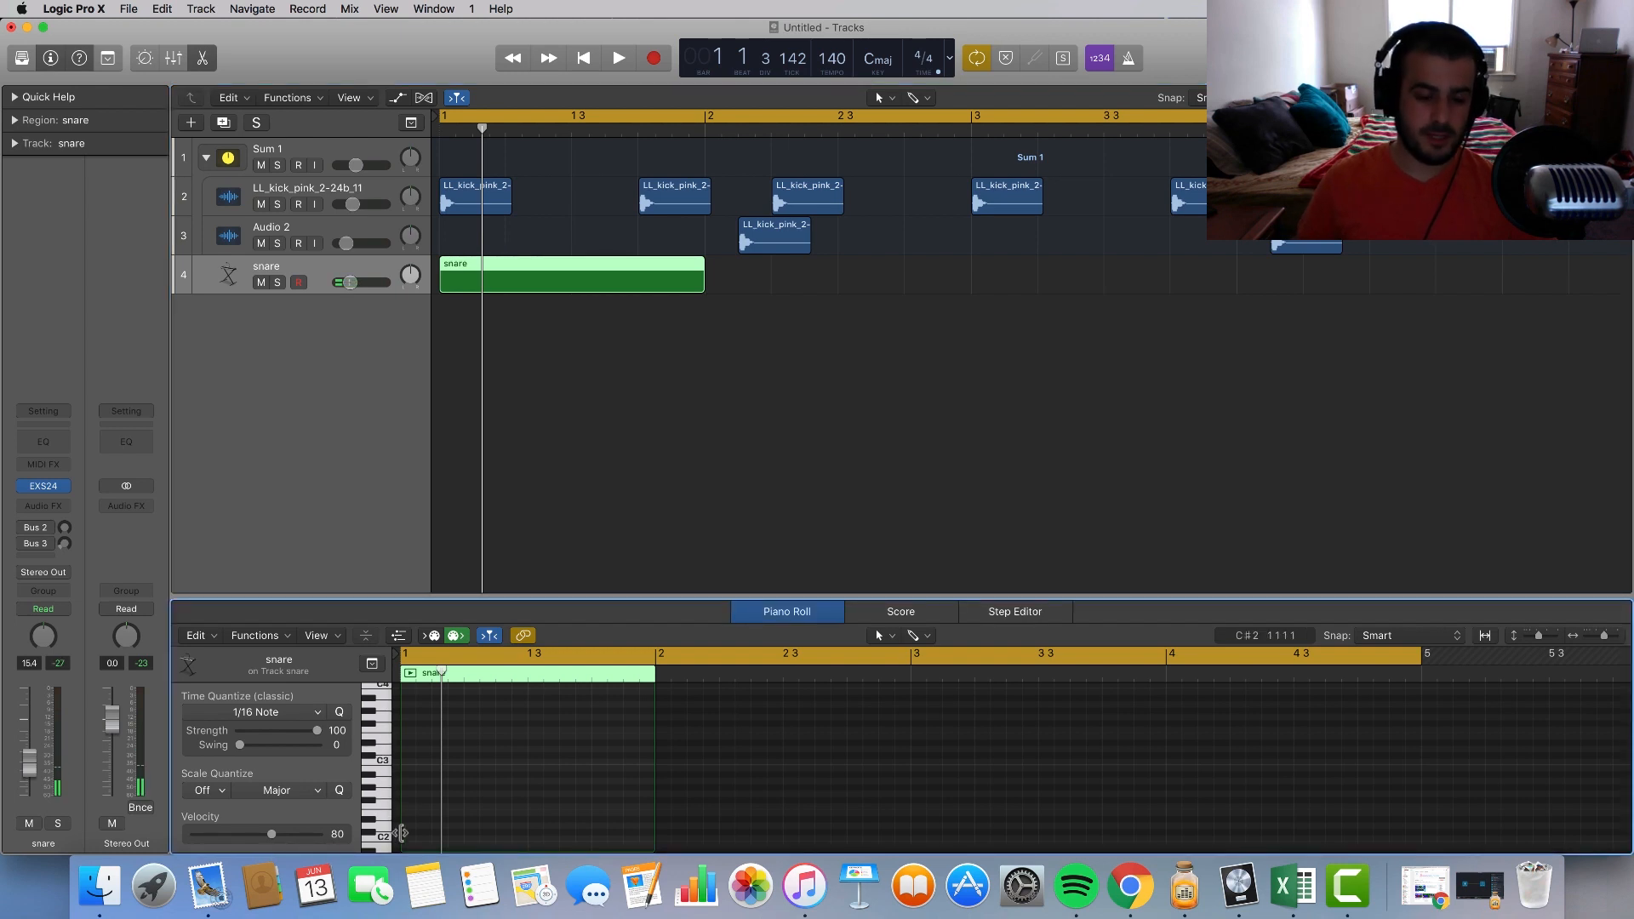
left_click_drag(482, 438, 489, 404)
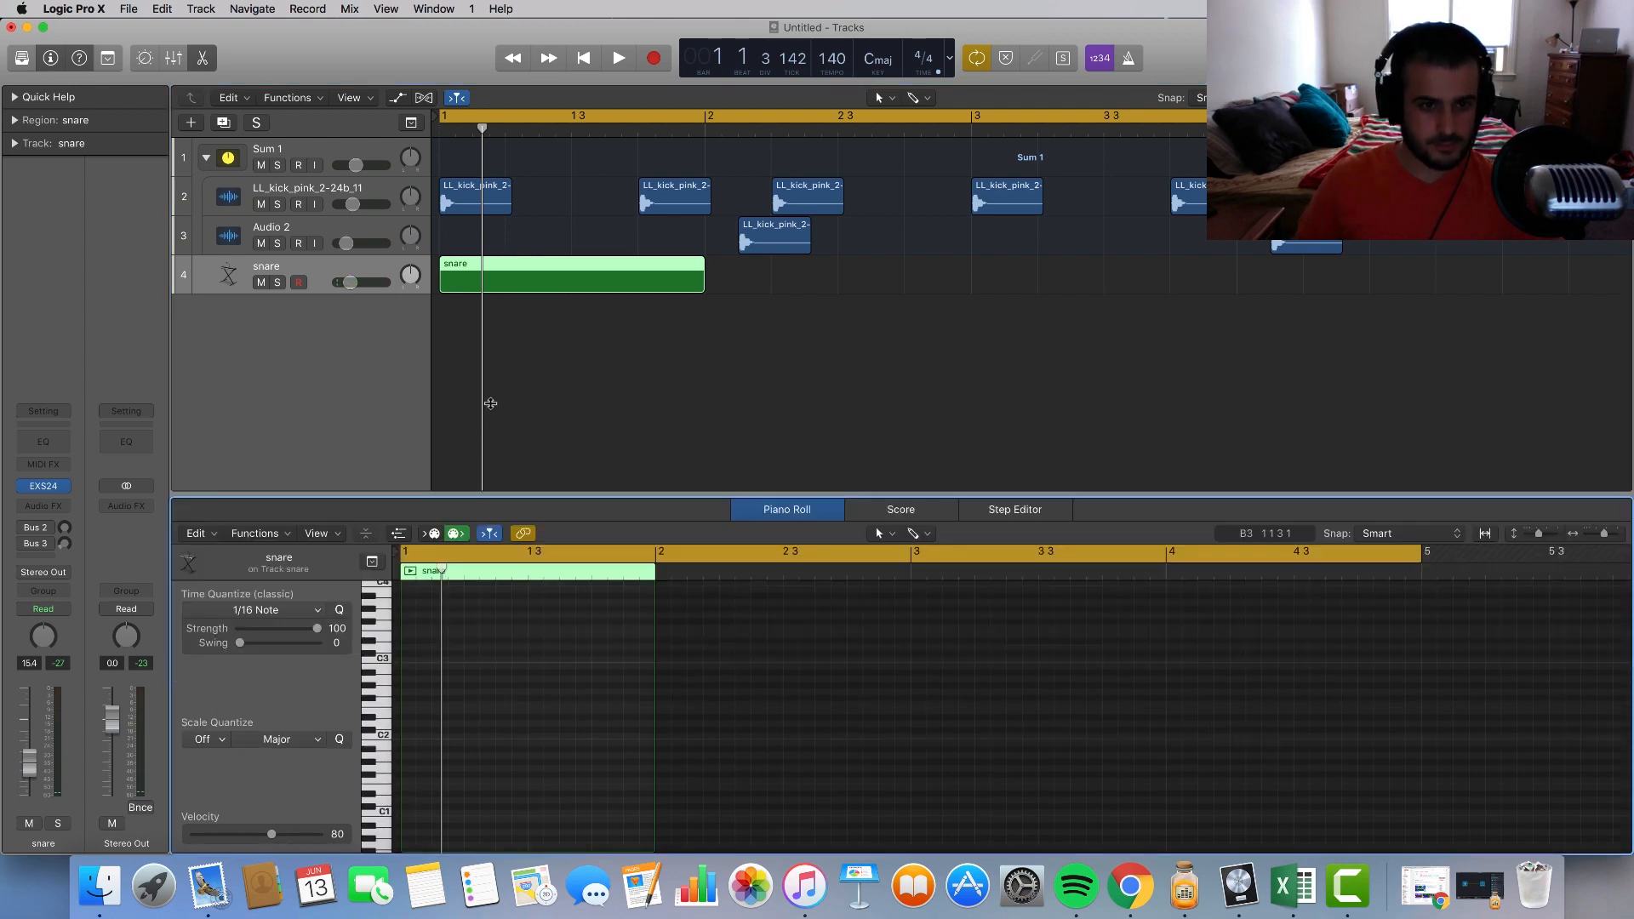
key("super+Right")
key("super+Right")
key("super+Right")
scroll(460, 625, "left", 3)
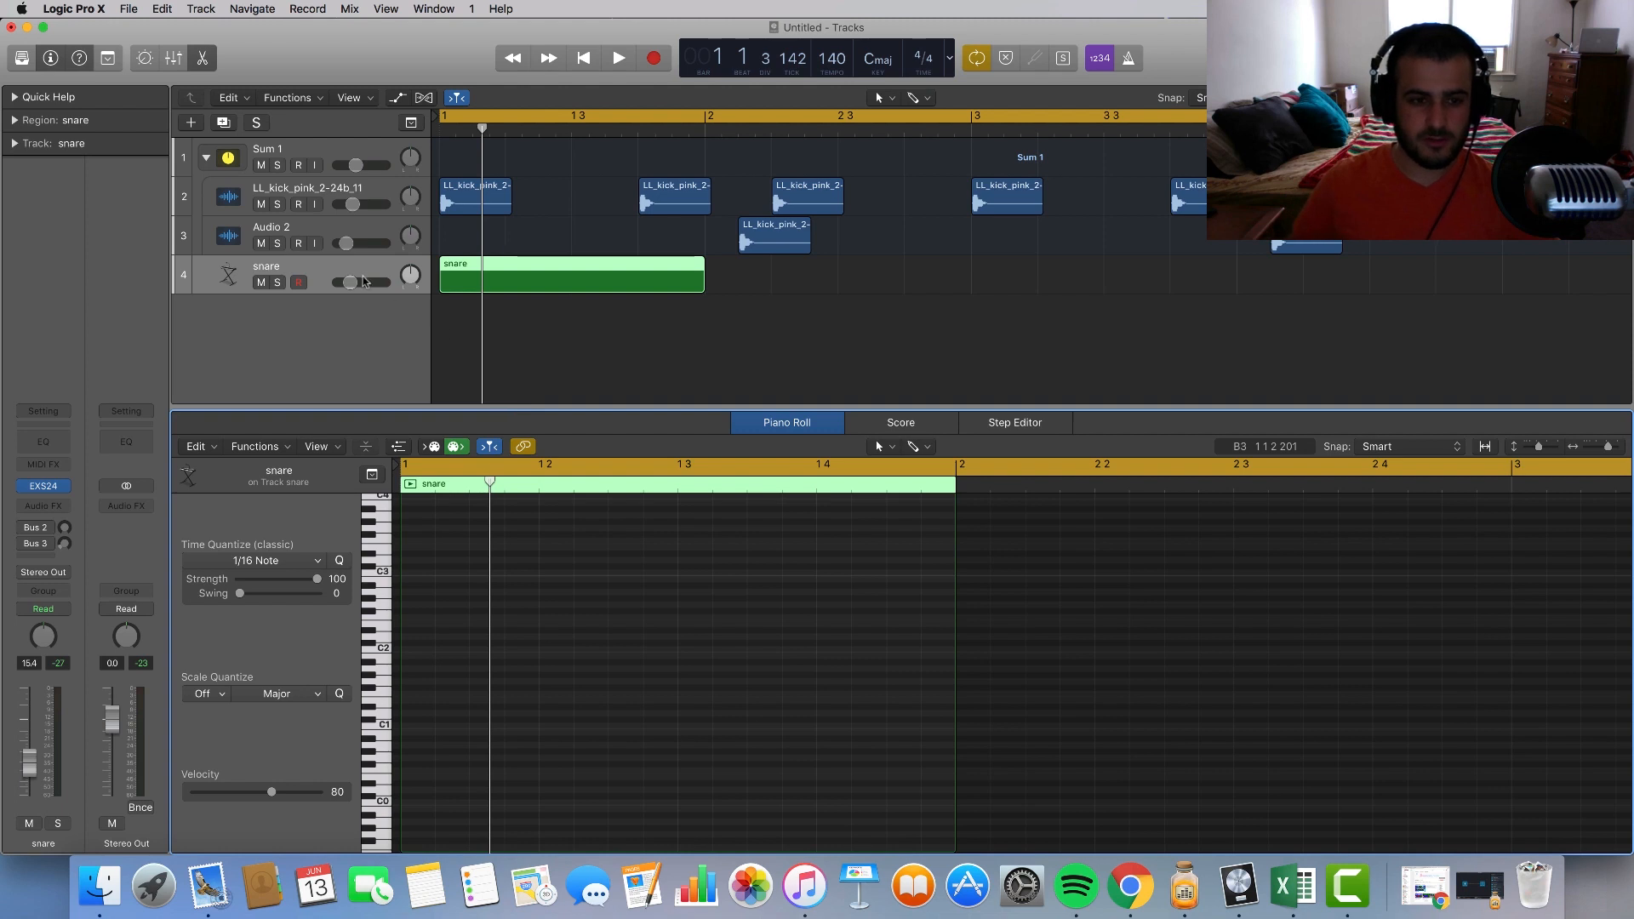
Step: Raise the snare track's volume to -5.6 dB and briefly play the start of the pattern
left_click_drag(363, 282, 374, 281)
key("space")
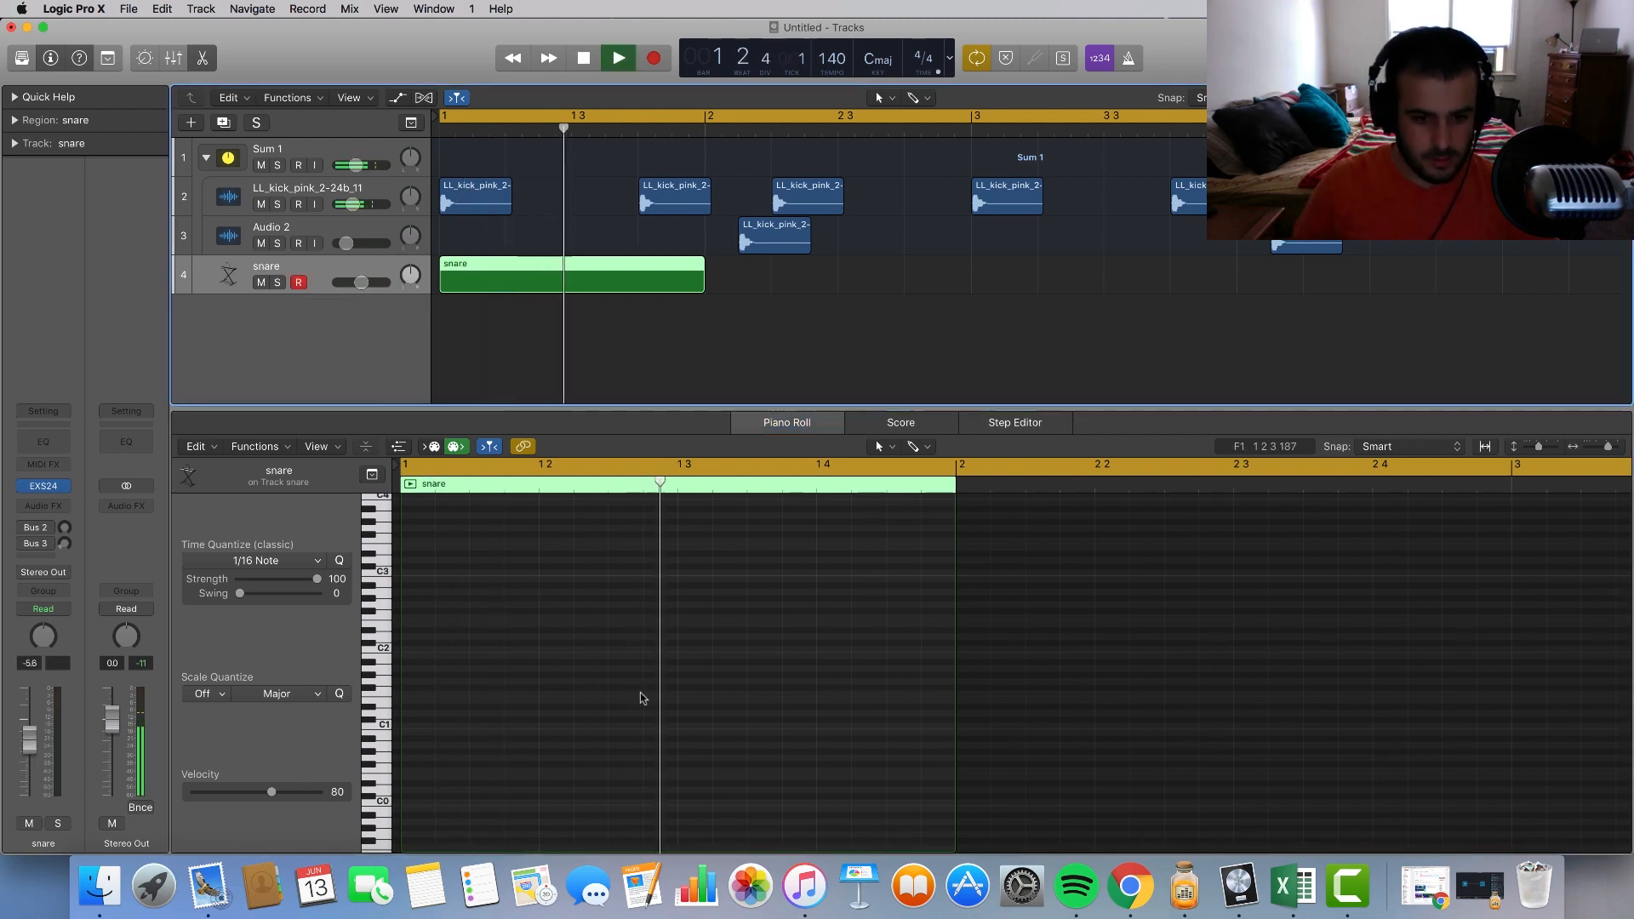
key("space")
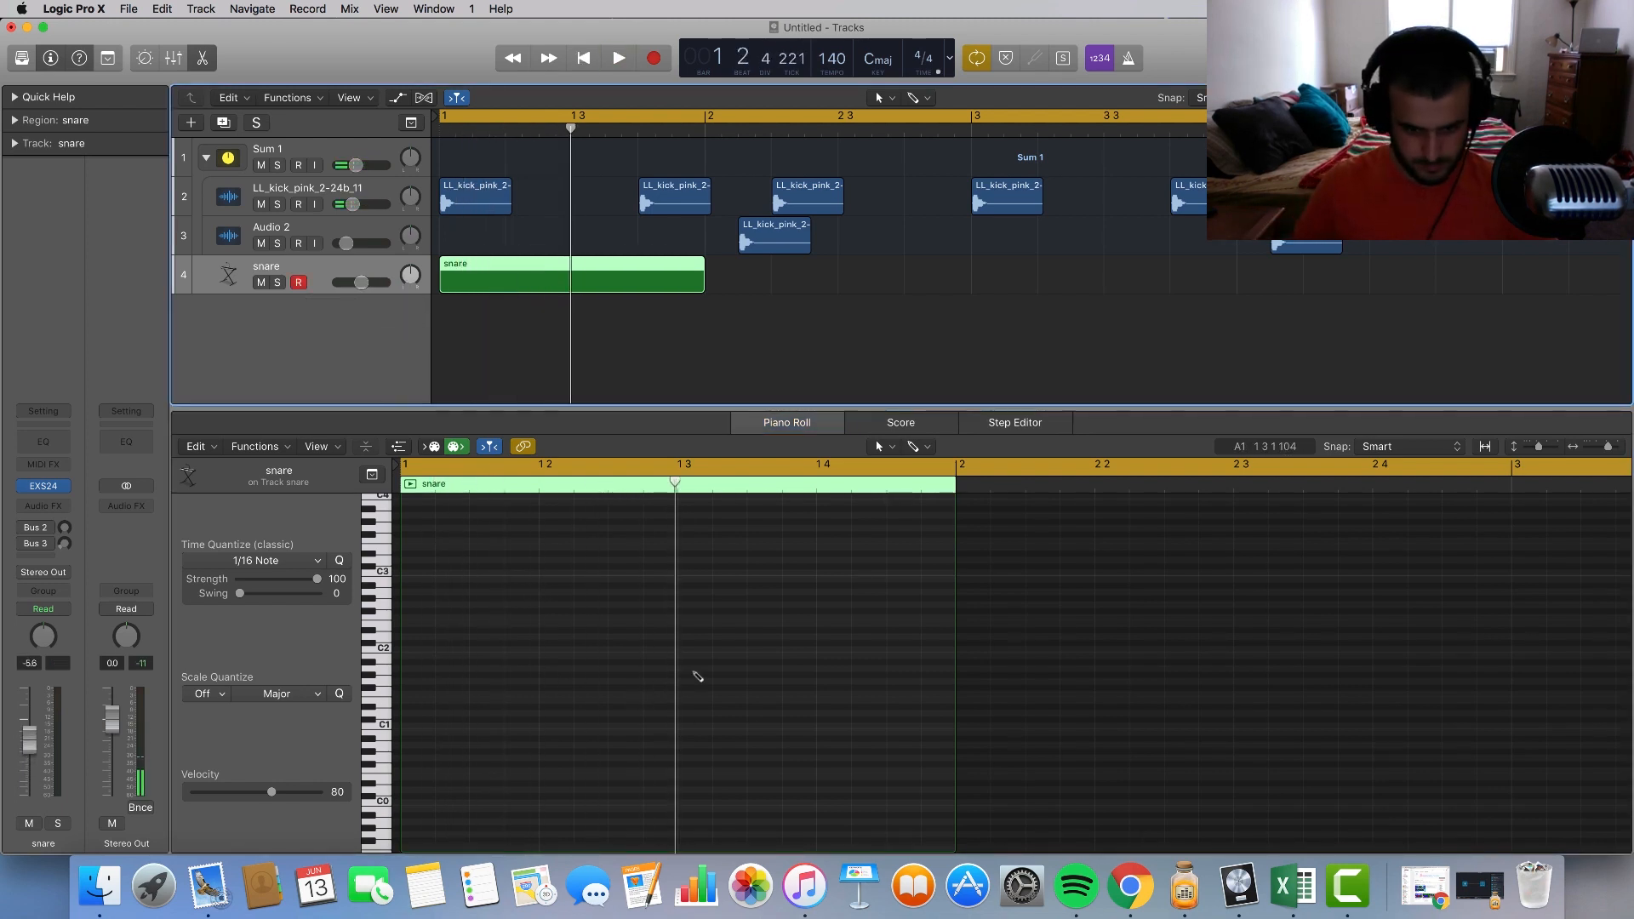
Step: Place a B2 snare note on beat 3 of bar 1 and loop the region through the end of bar 4
left_click(692, 668, "super")
left_click_drag(692, 669, 706, 577)
key("space")
key("space")
key("space")
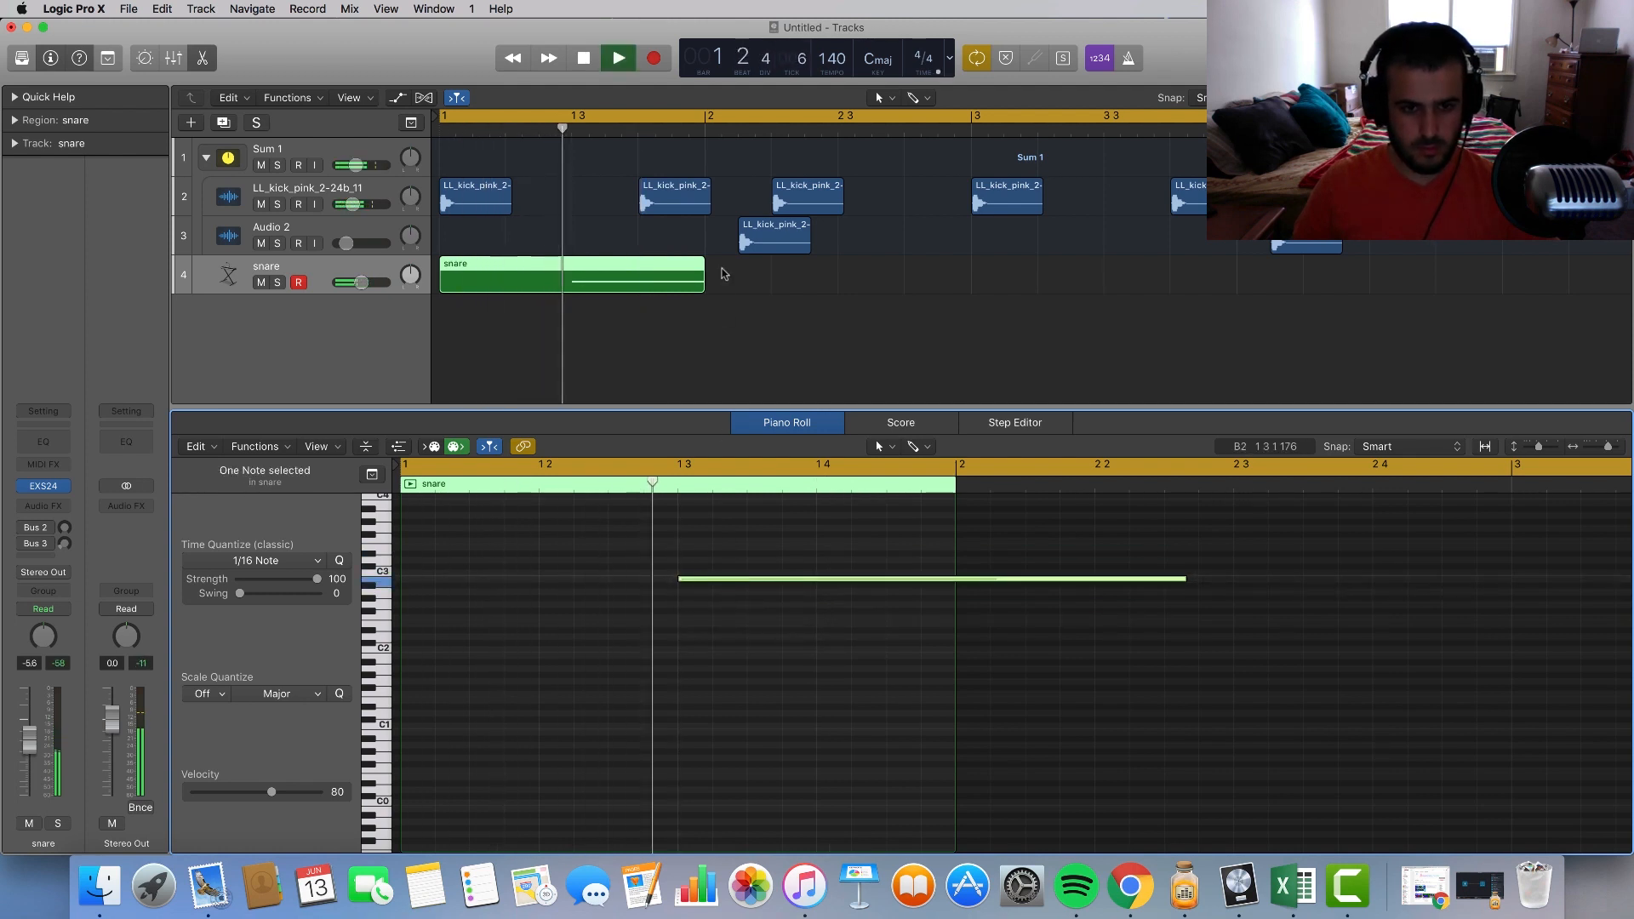
left_click_drag(702, 266, 1503, 261)
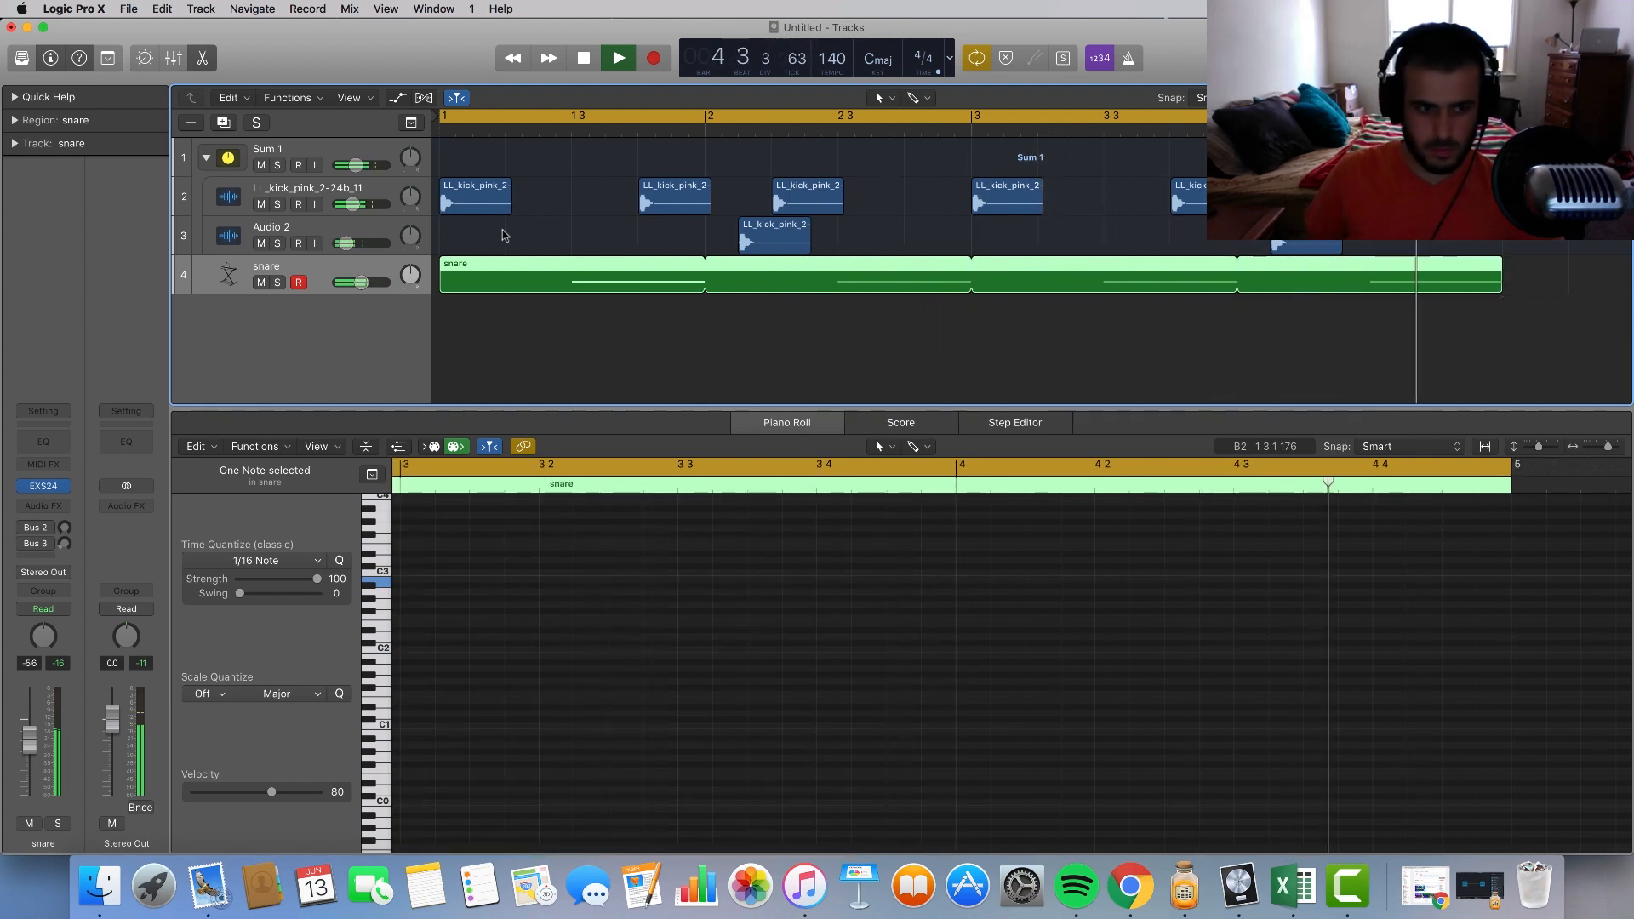
Step: During playback, switch the EXS24 to the "snaree" instrument and raise its track to -0.7 dB, stopping playback at the end
left_click(43, 486)
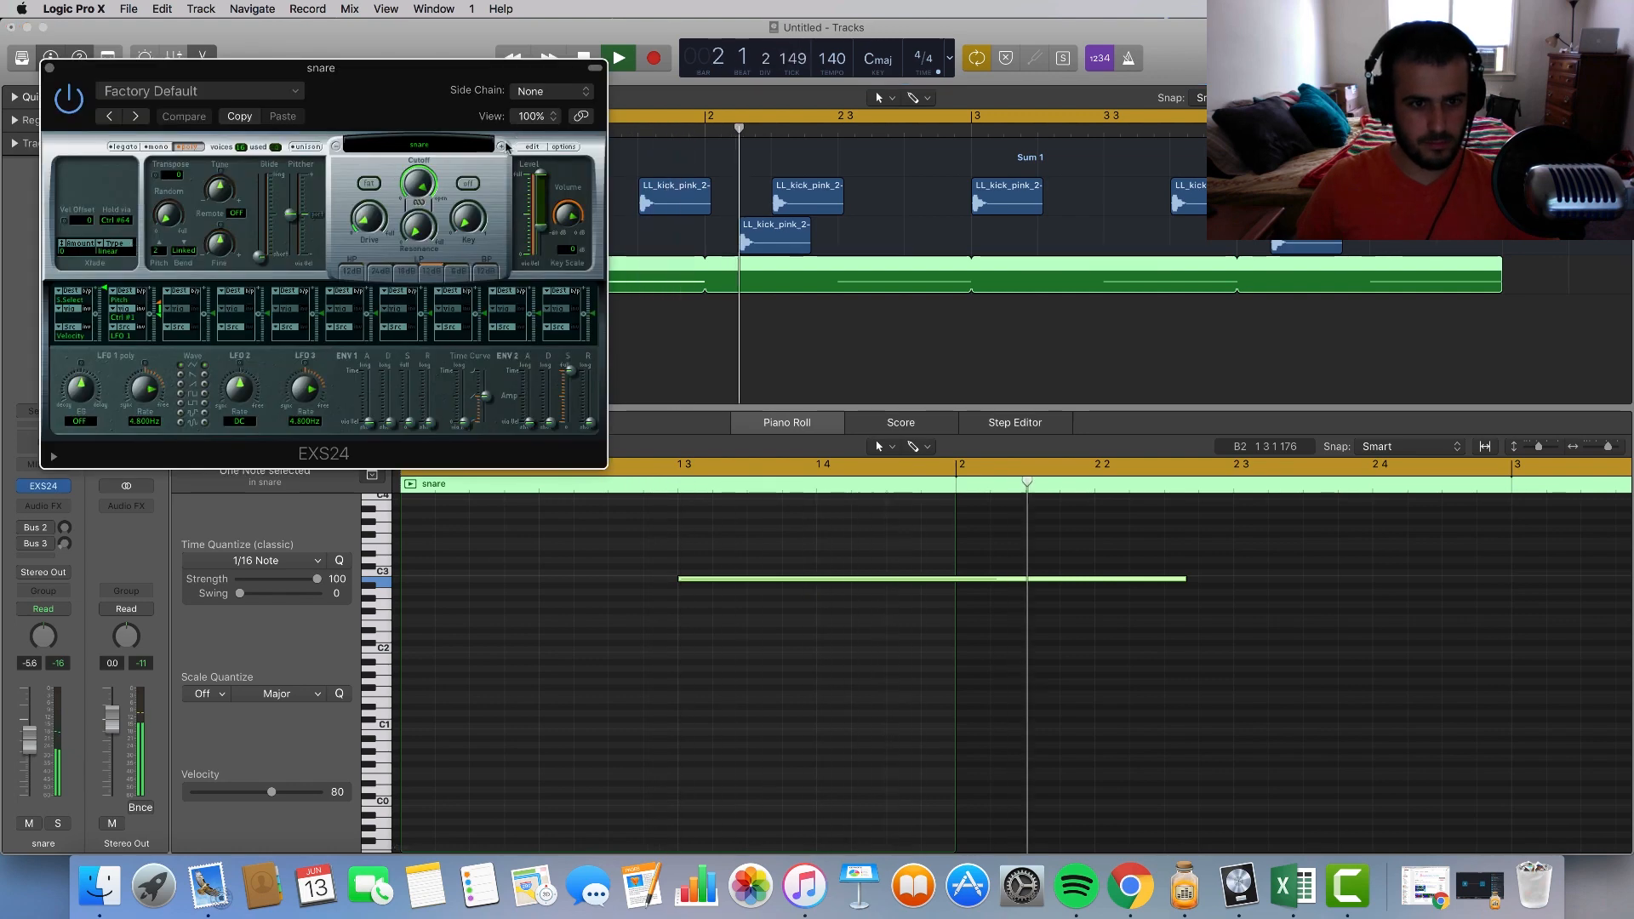
left_click(501, 146)
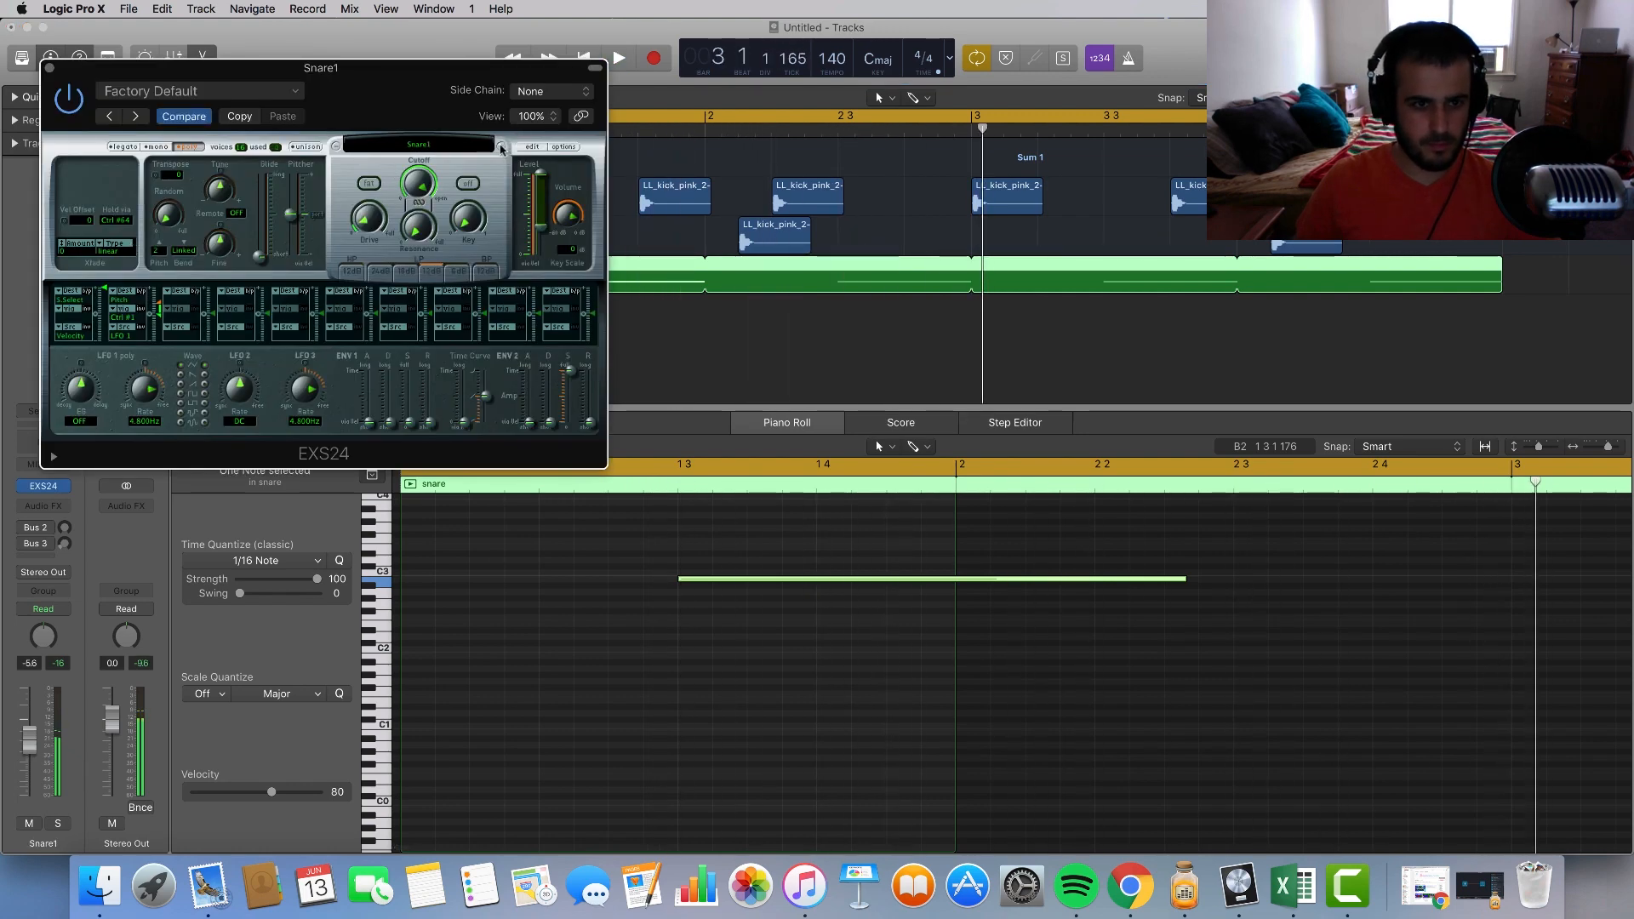
left_click(502, 147)
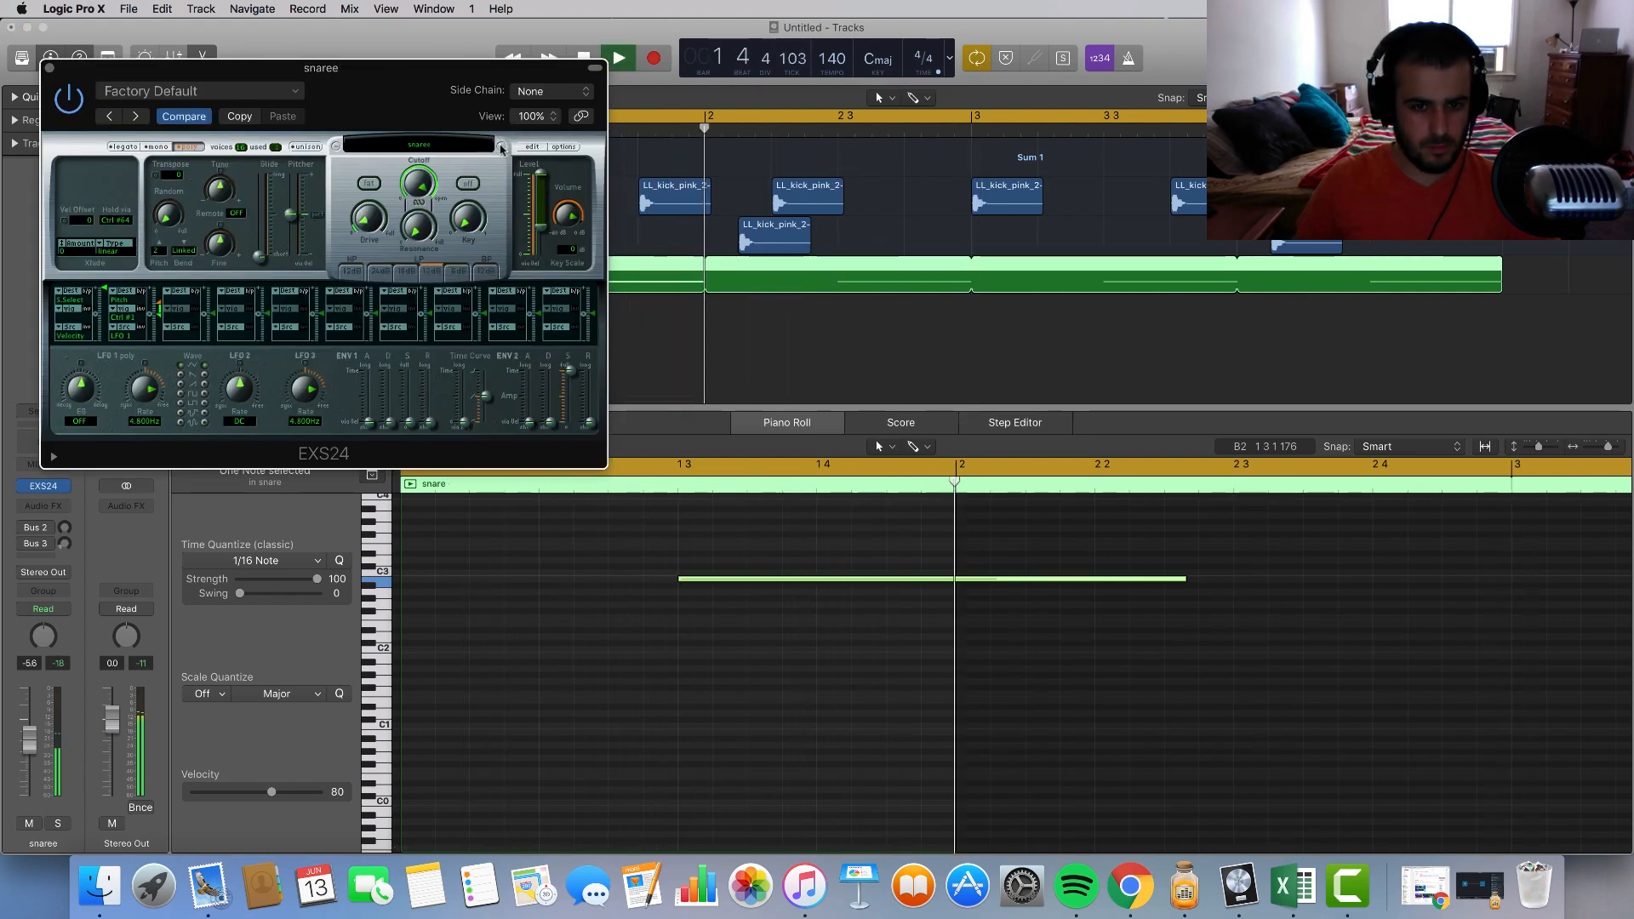
left_click(48, 68)
left_click_drag(362, 283, 404, 288)
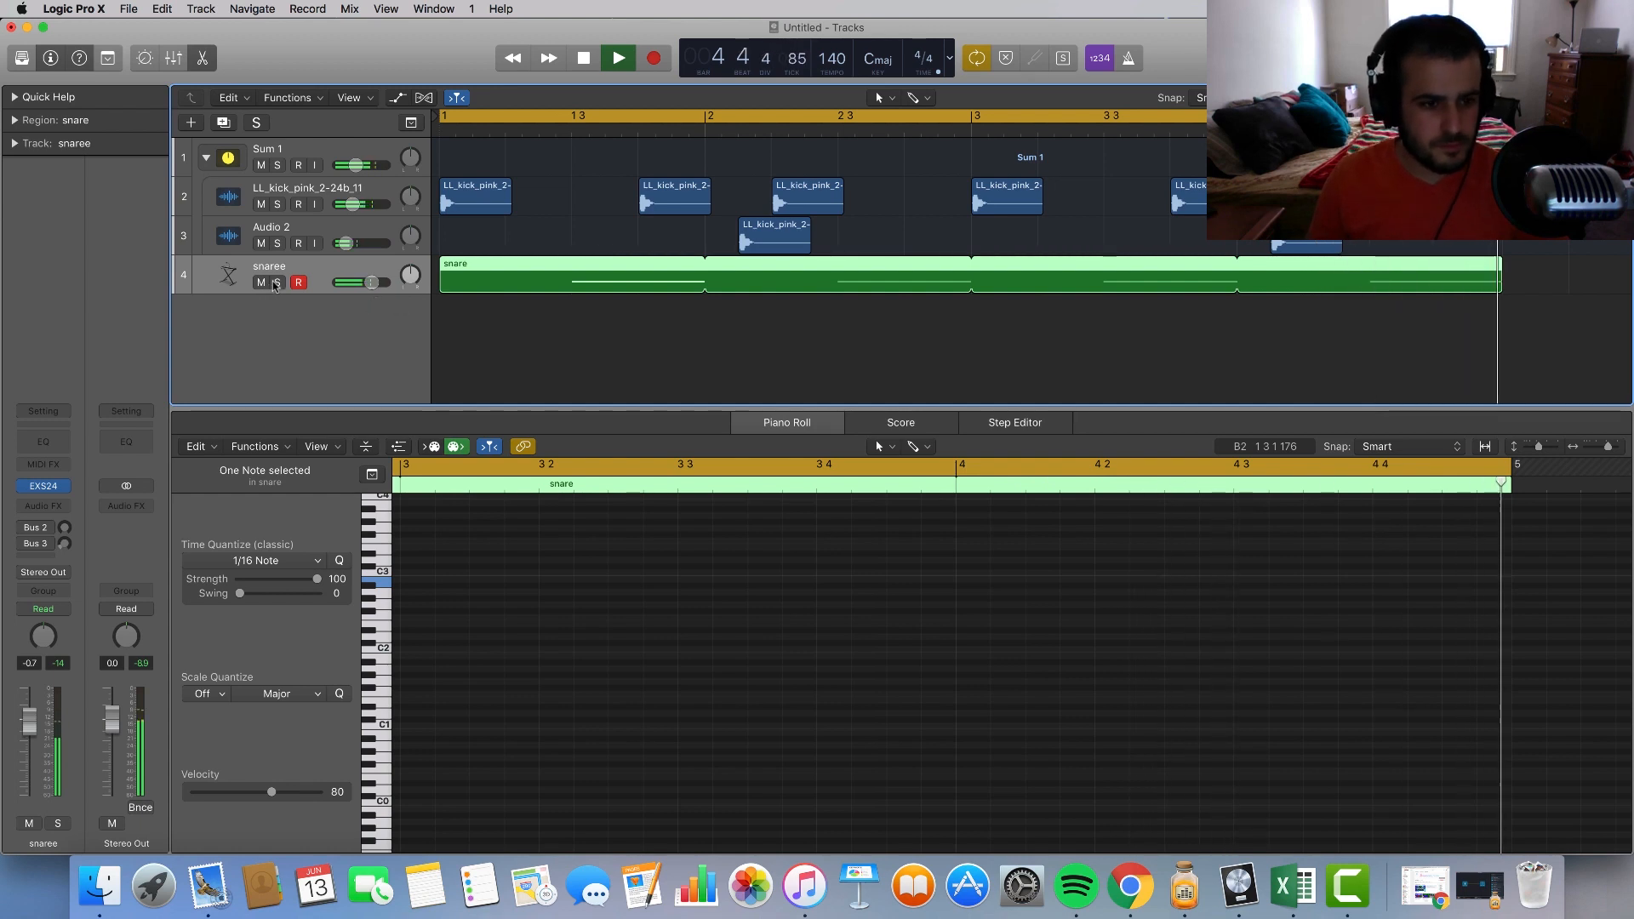
key("space")
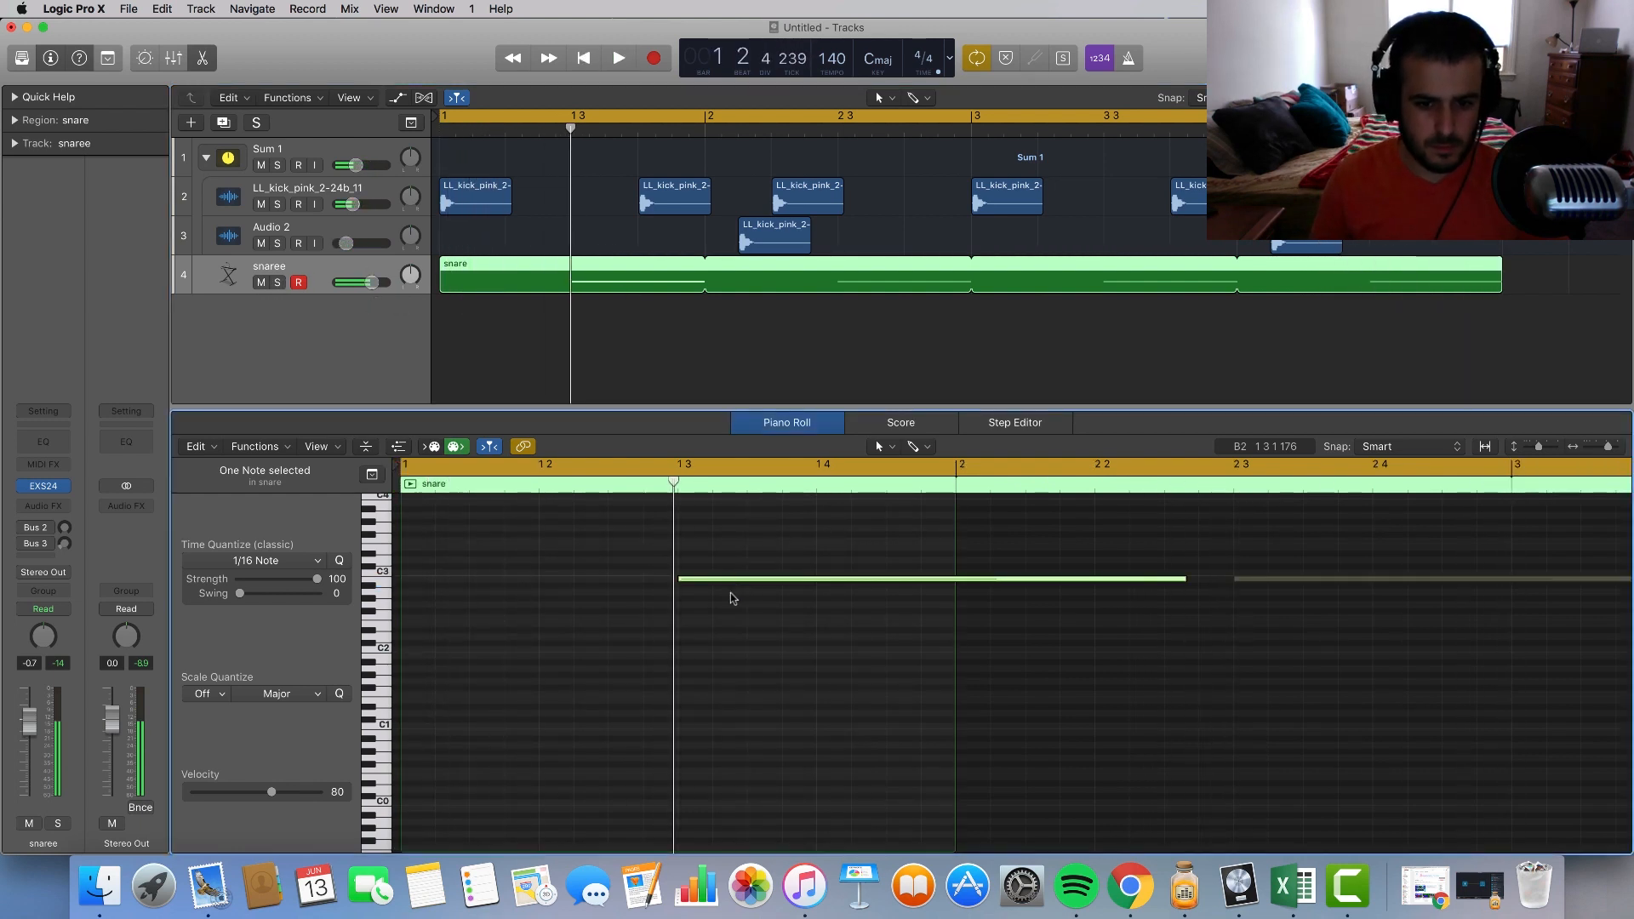
Step: Transpose the snare note down about three semitones and shorten it to end at bar 2, playing the pattern after each change
mouse_move(730, 579)
left_mouse_down()
mouse_move(728, 611)
mouse_move(728, 598)
left_mouse_up()
key("space")
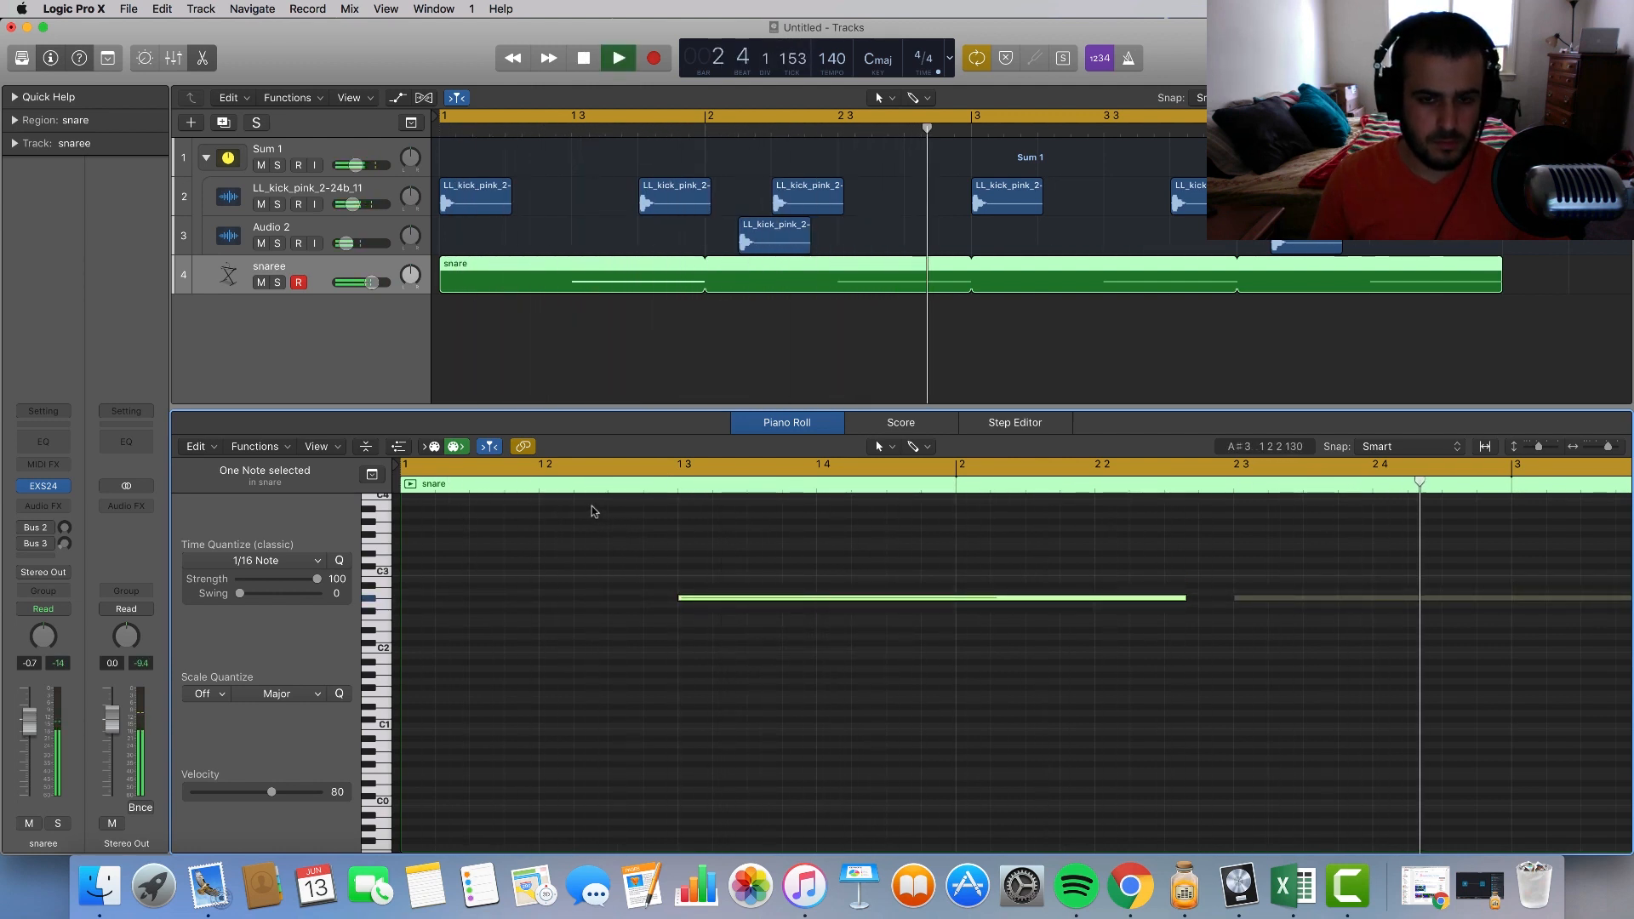
scroll(693, 528, "down", 5)
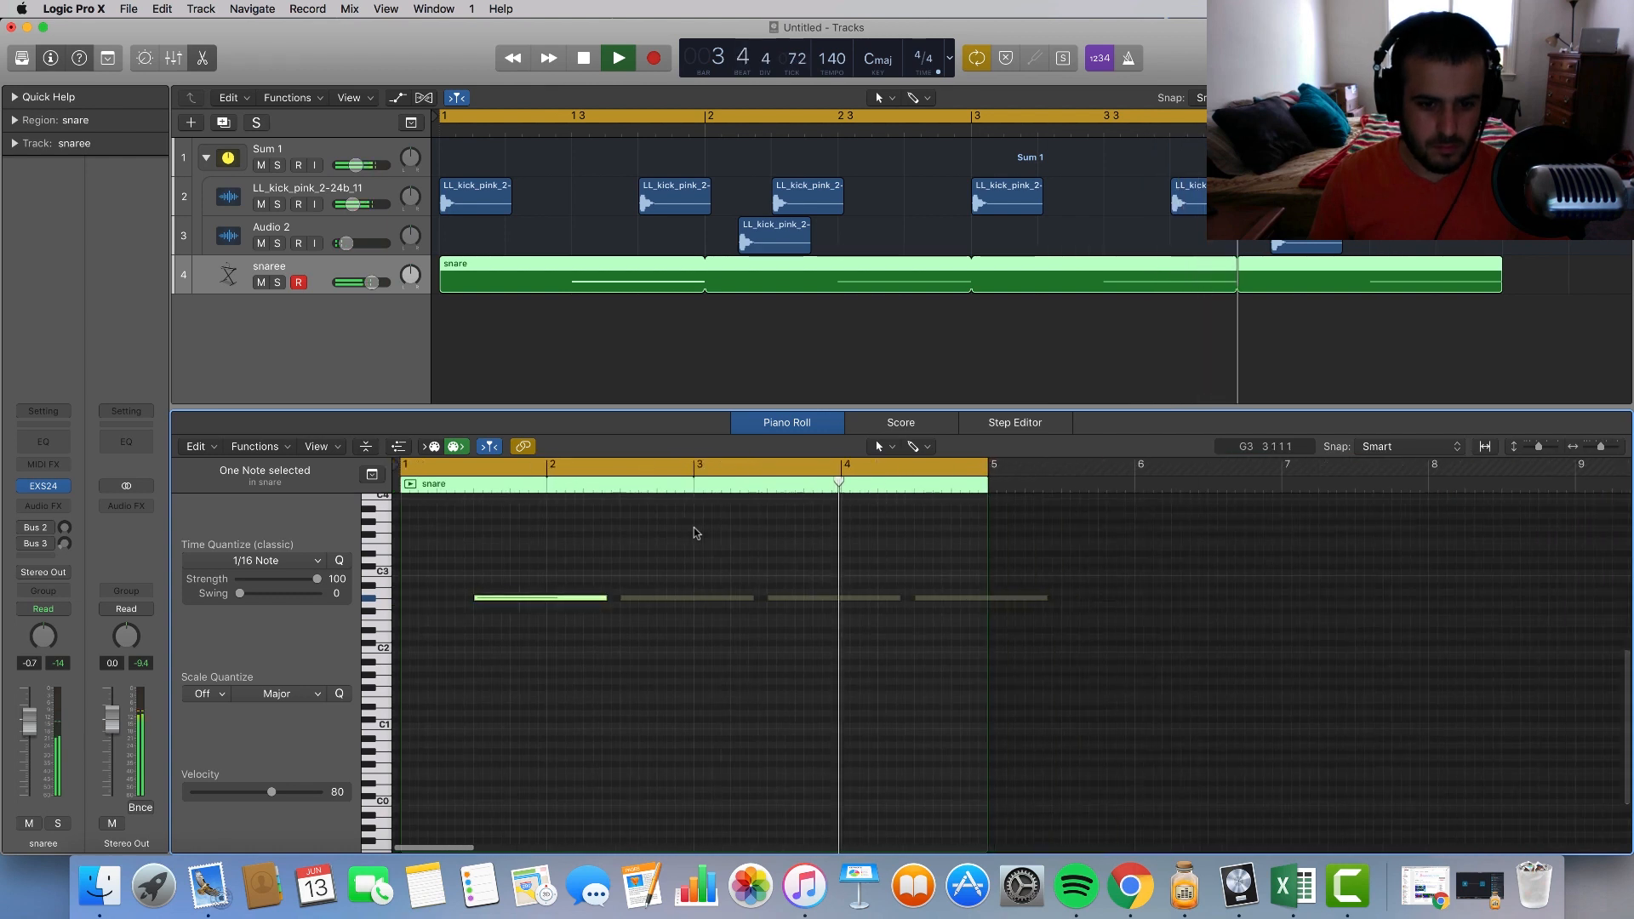
key("space")
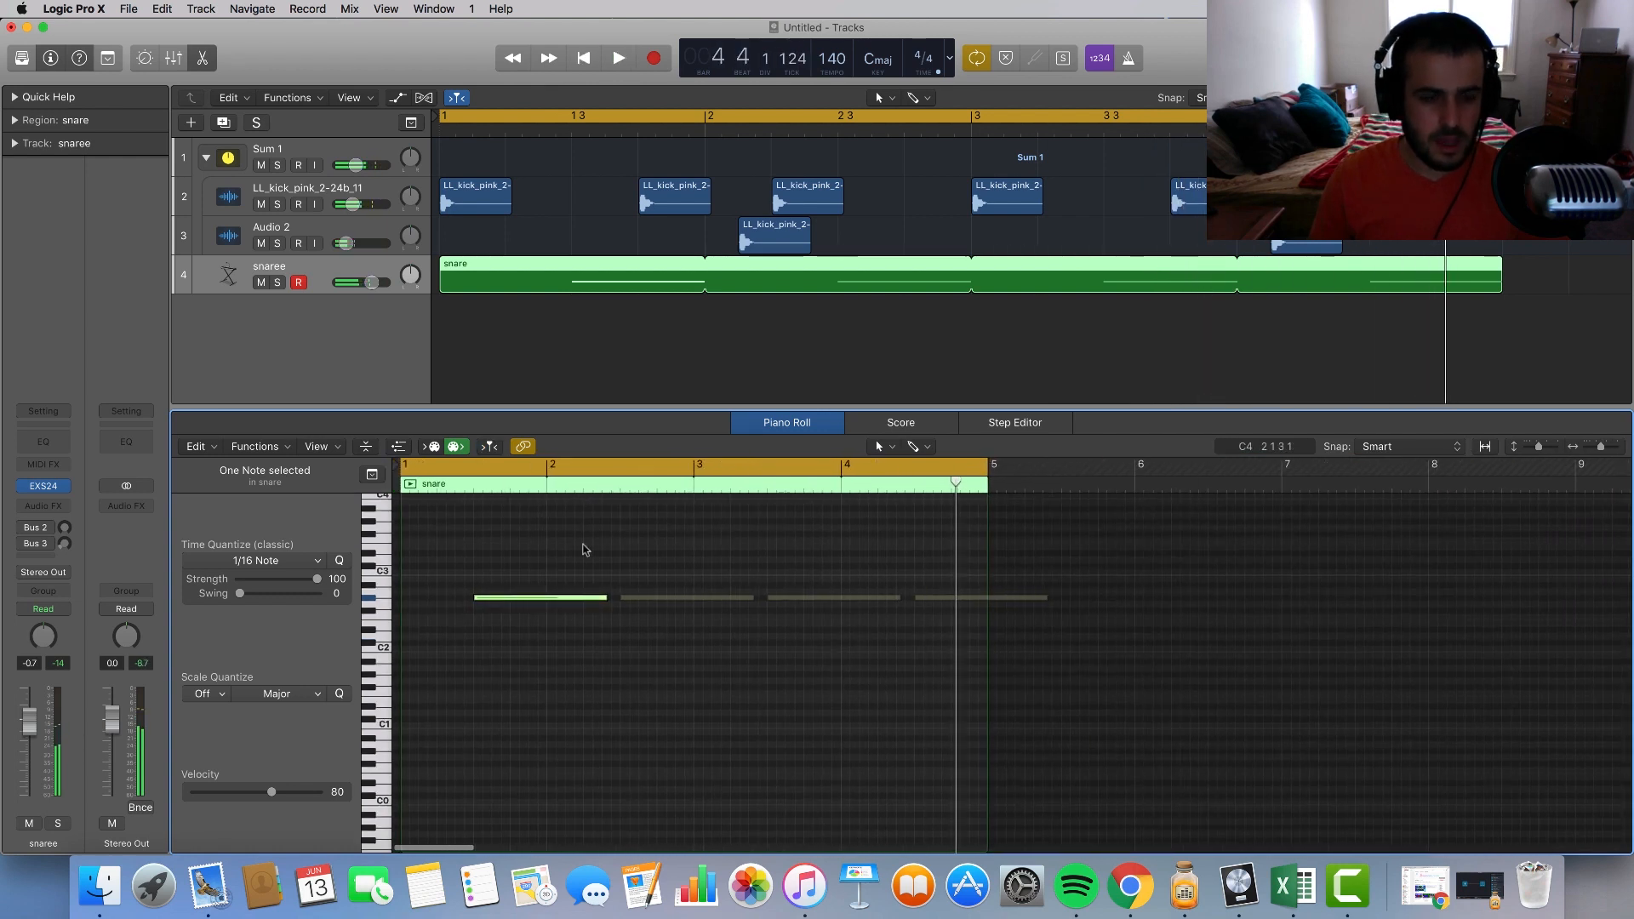
left_click_drag(609, 601, 542, 607)
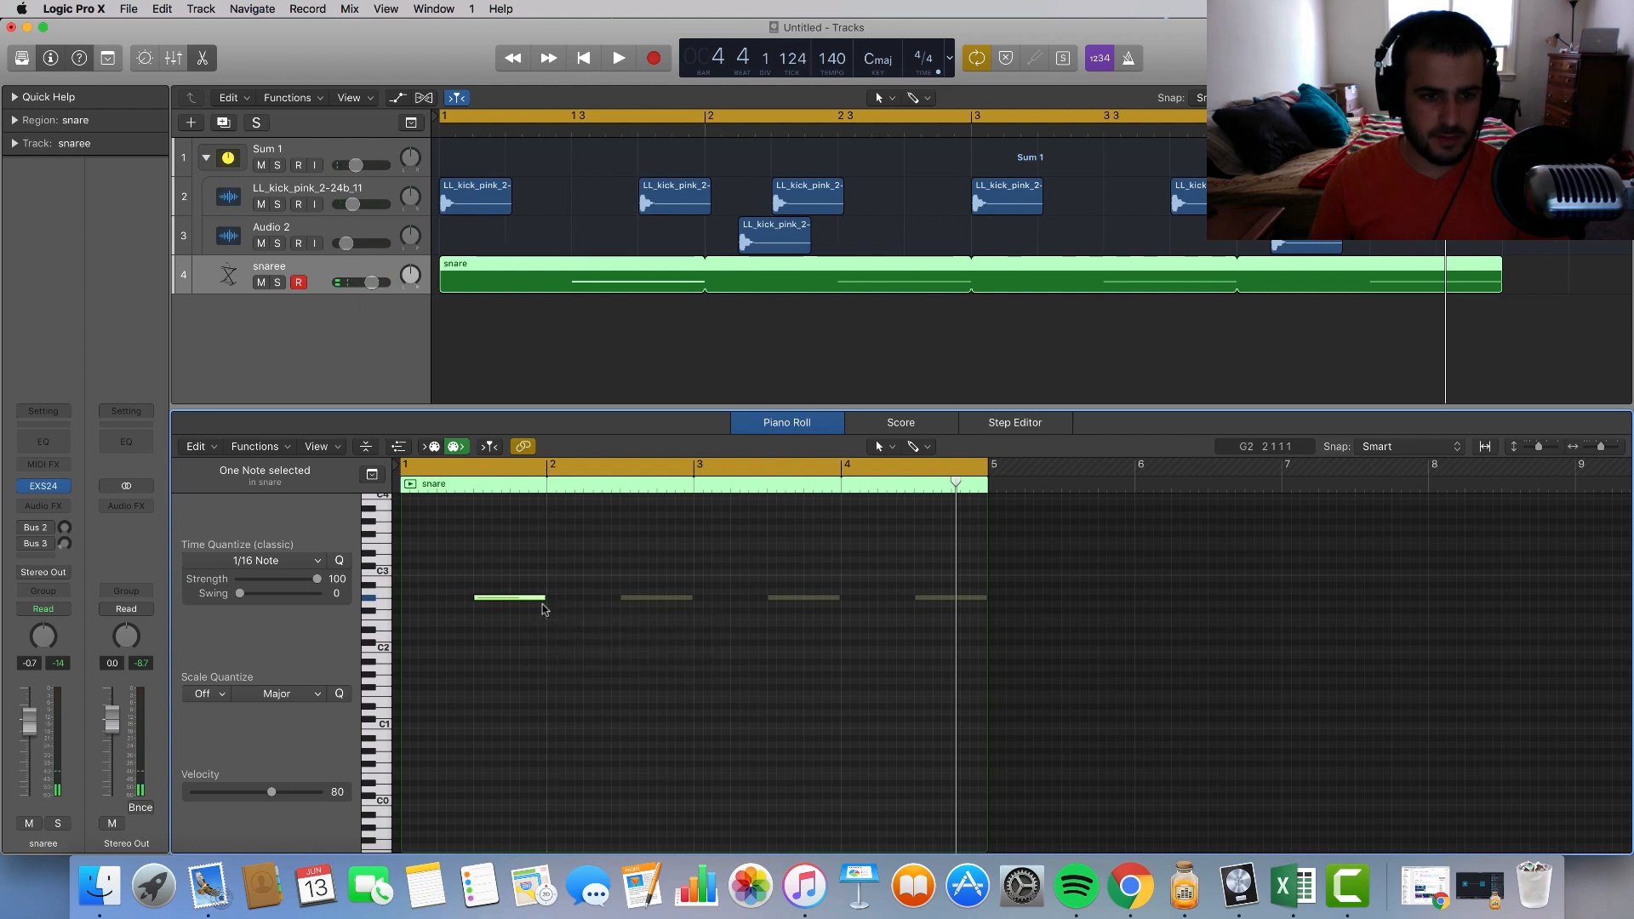
key("space")
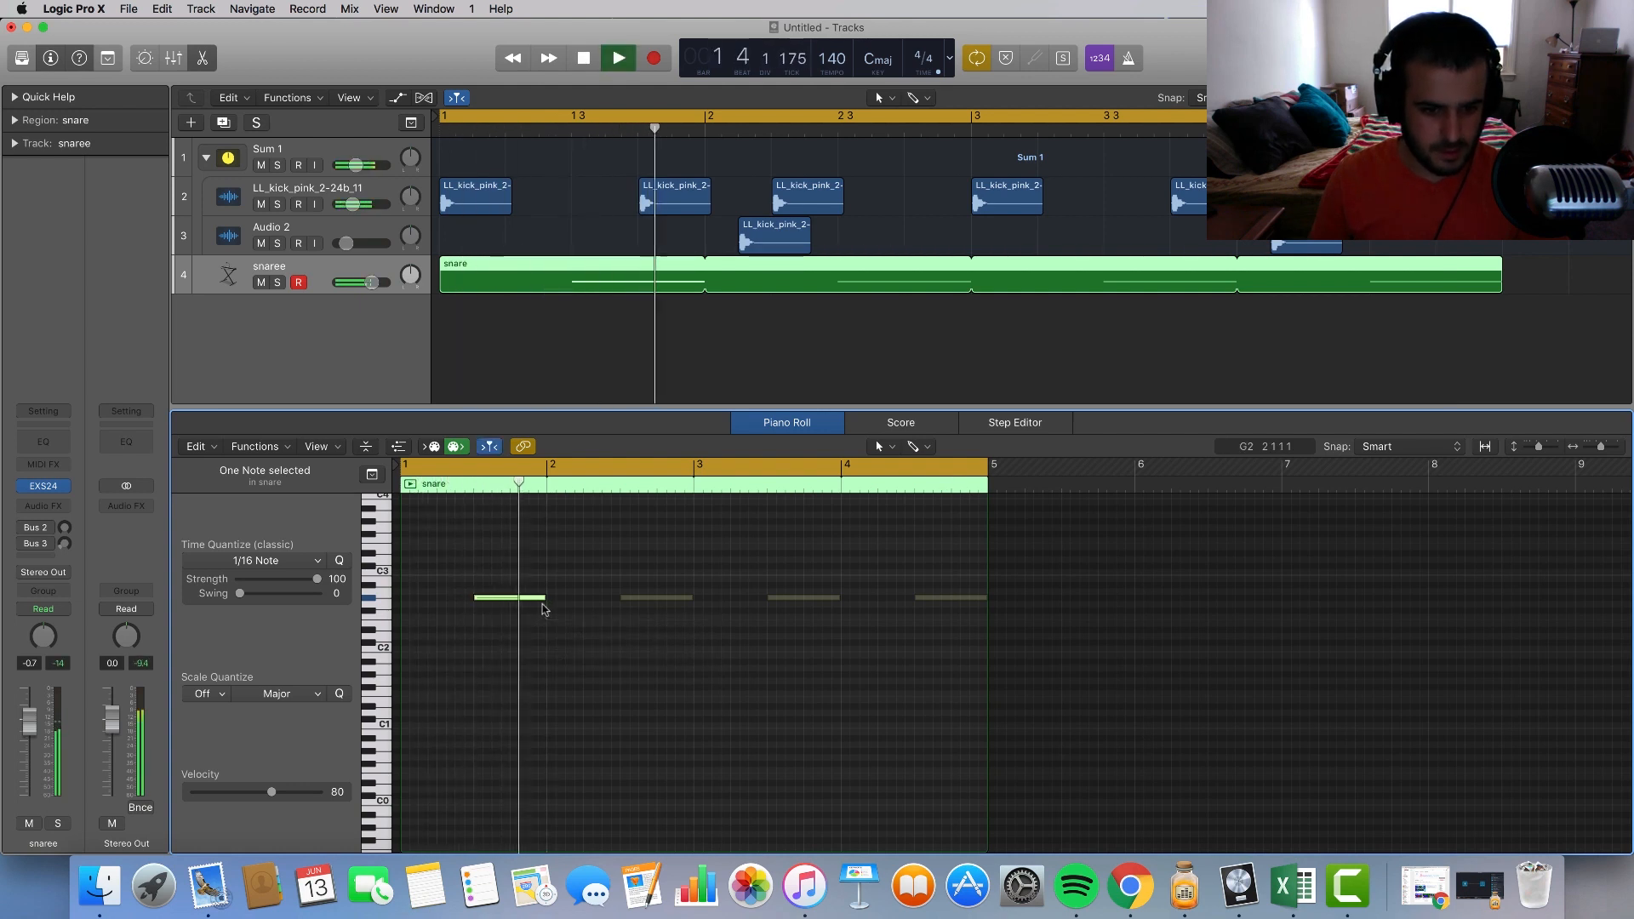
Step: Shorten the snare note in bar 1 so it lasts one beat, ending at beat 4, and play the pattern
key("space")
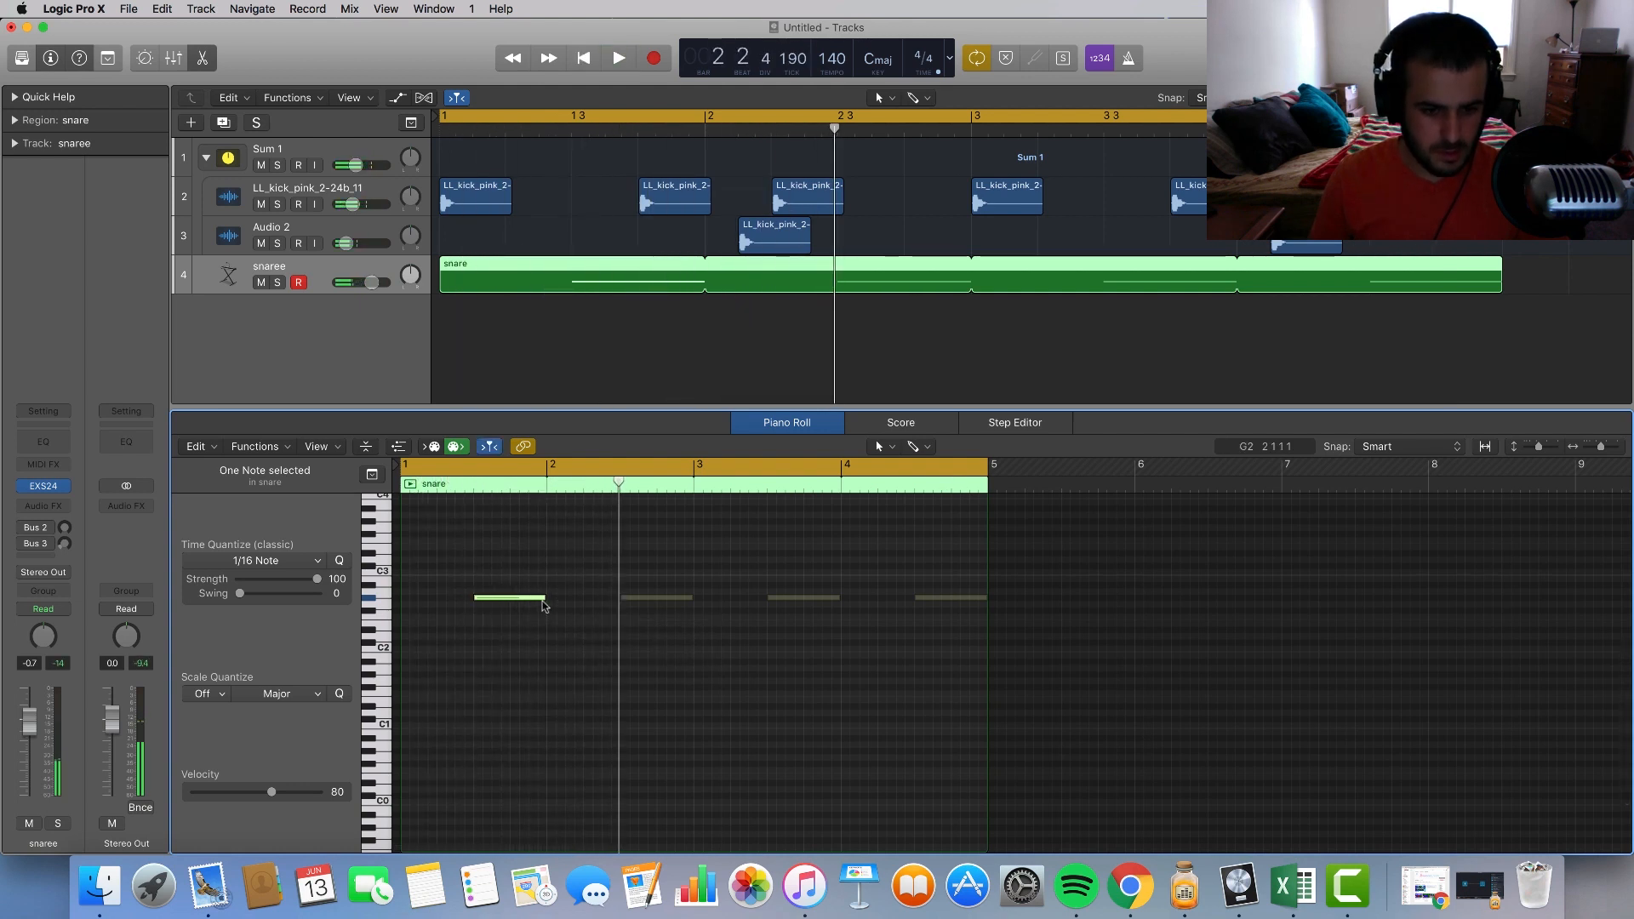
left_click_drag(543, 601, 509, 602)
key("space")
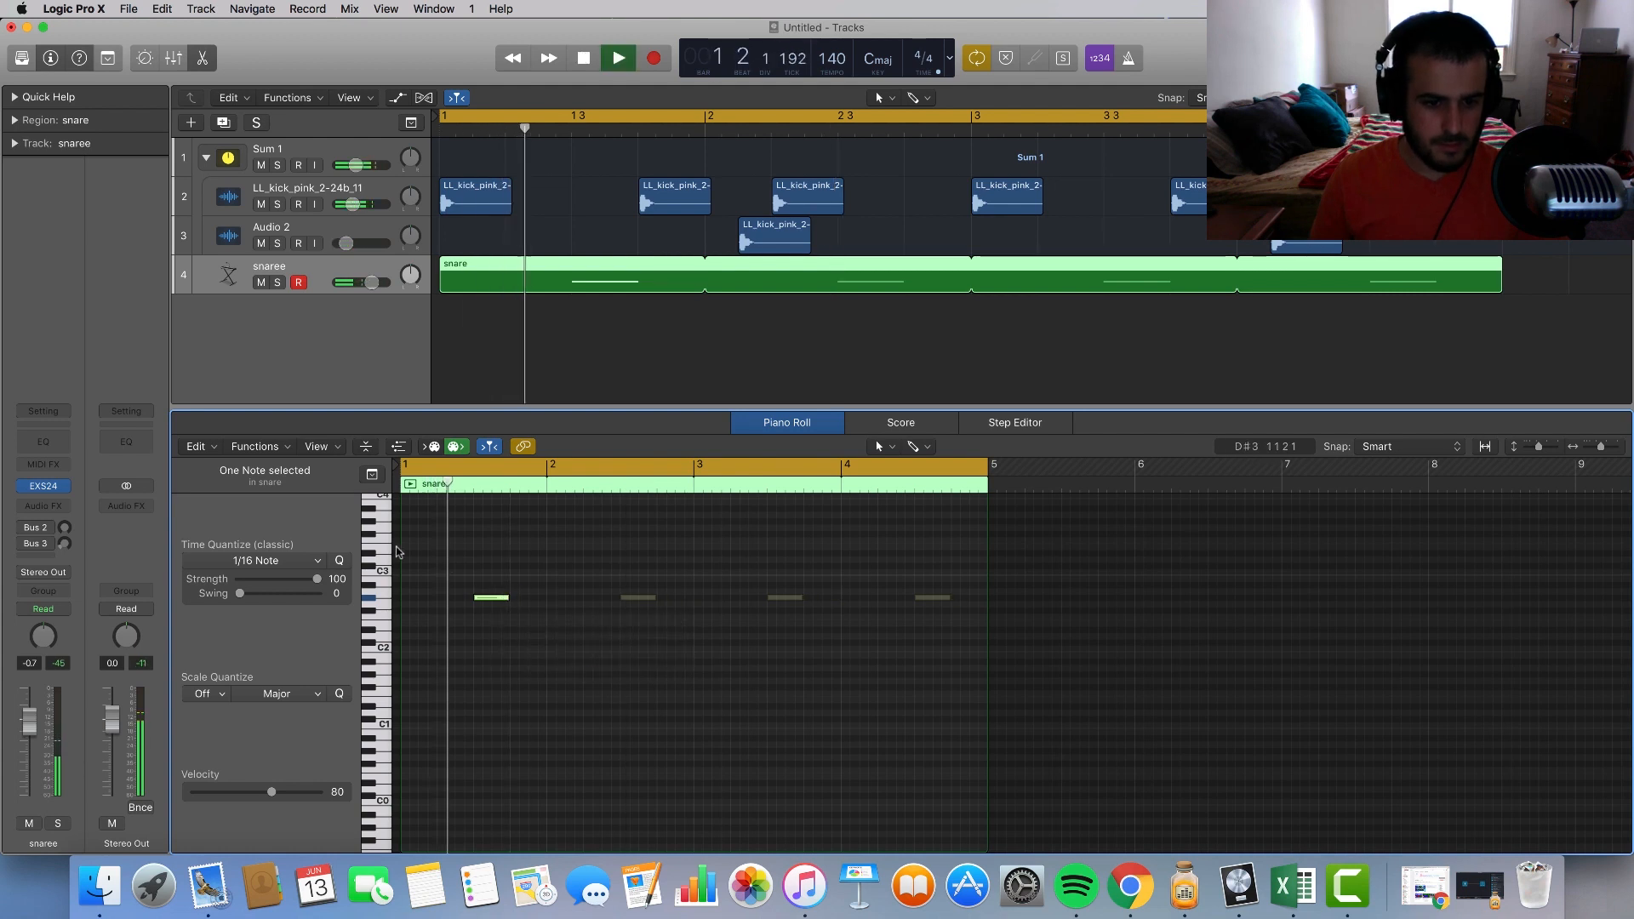
Step: Solo the snare track and play it on its own from the start
left_click(277, 282)
key("space")
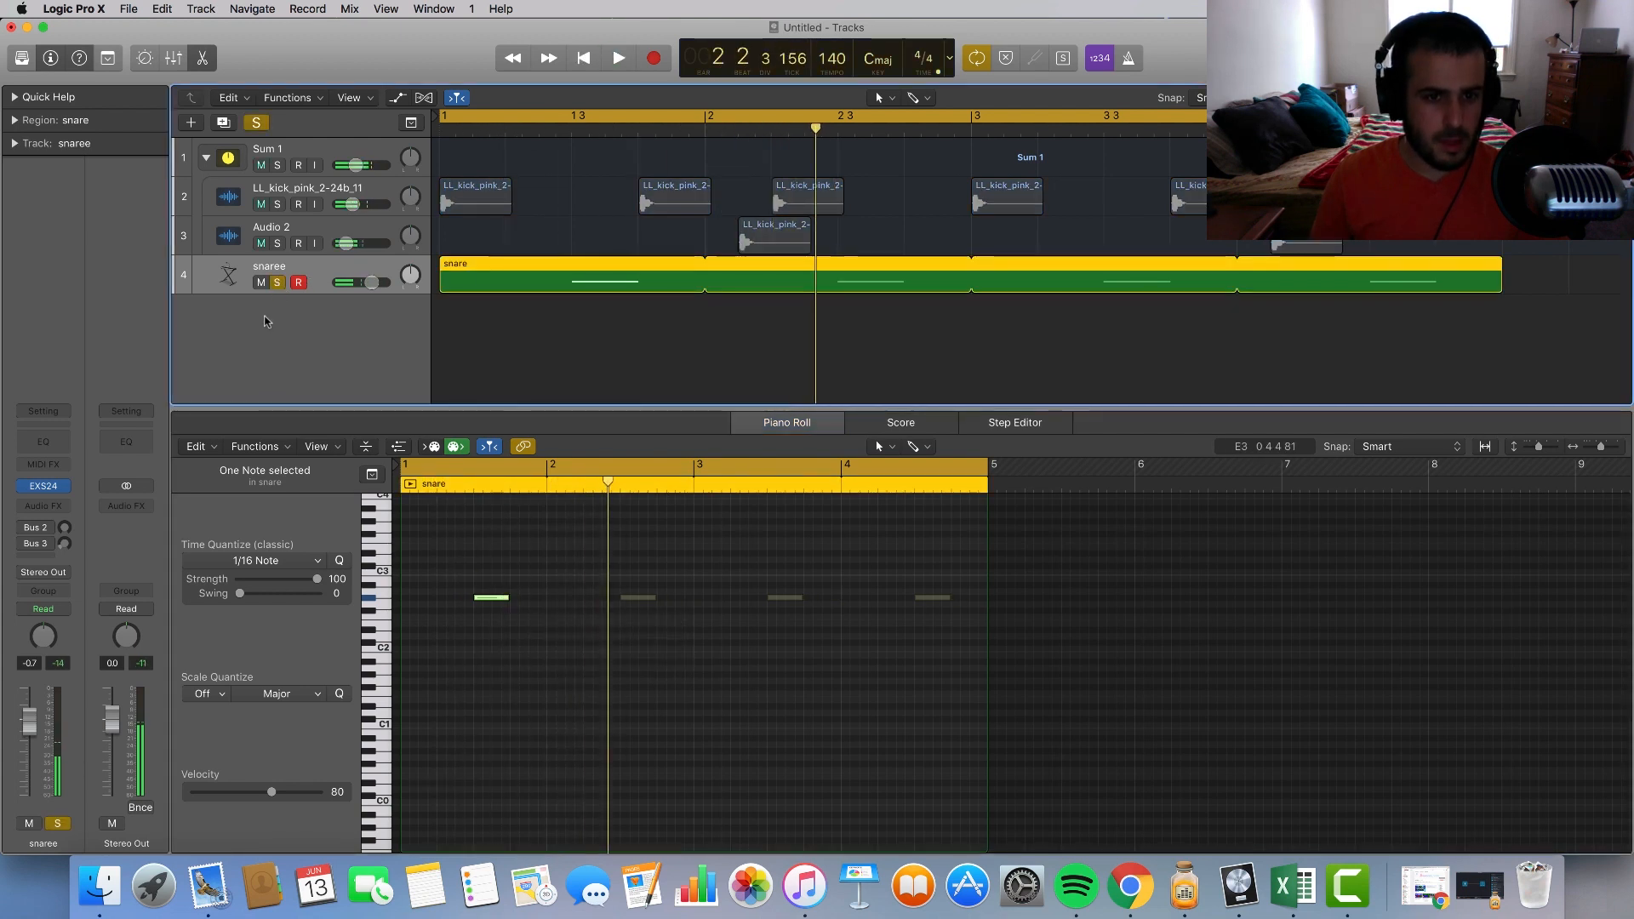
key("space")
key("space")
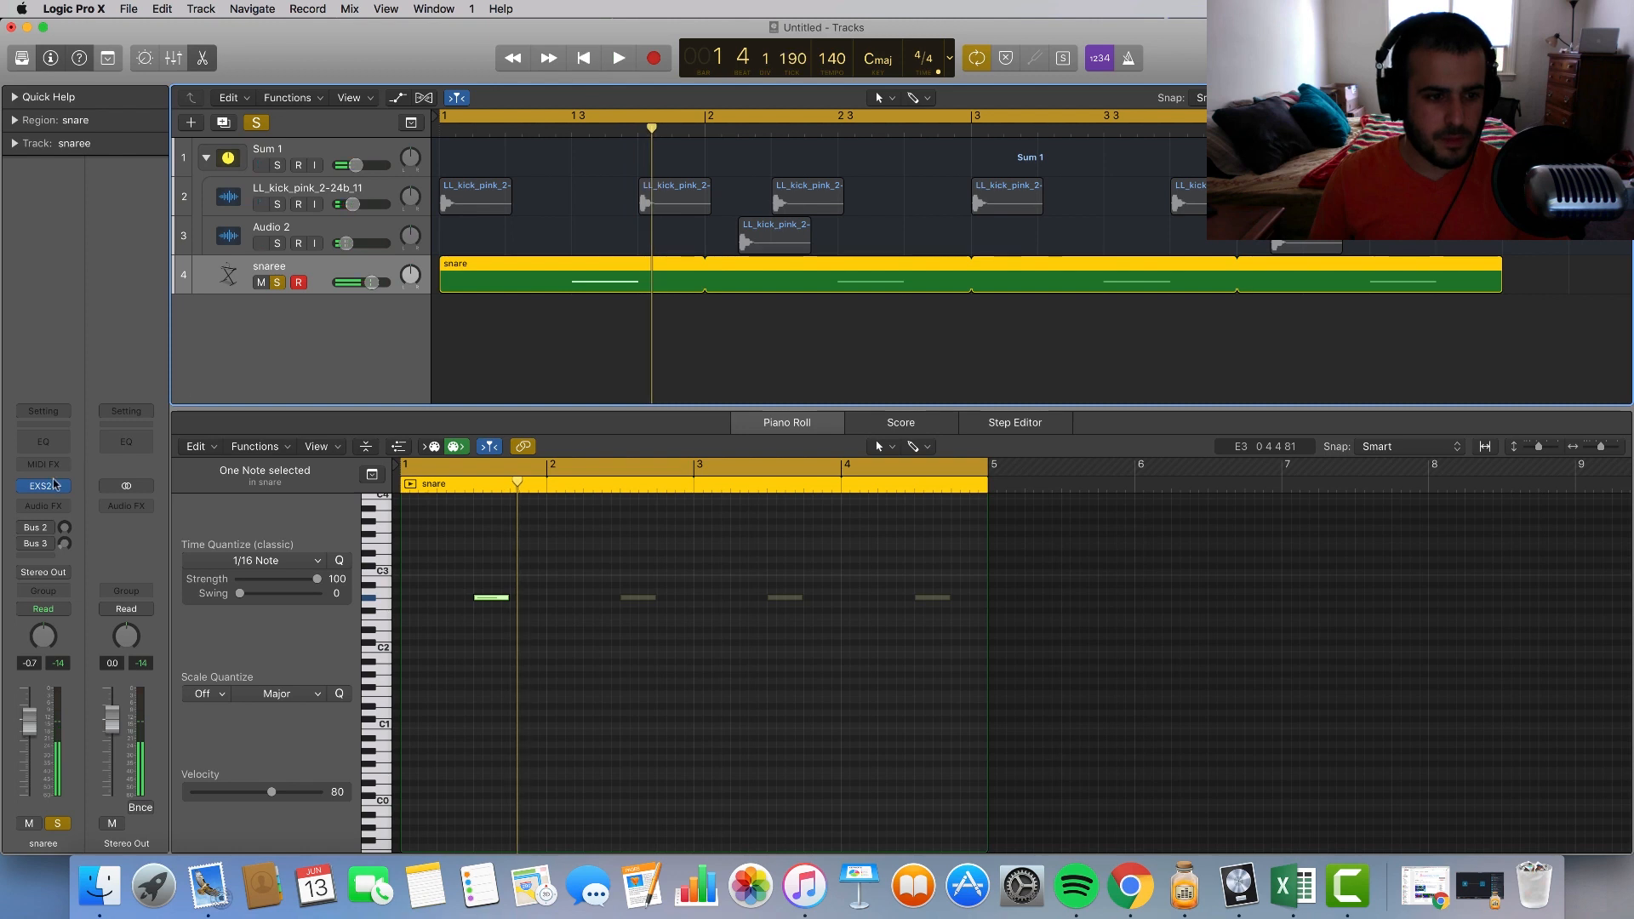
Step: Slightly lower the decay of ENV 2 in the snare's EXS24 during playback, closing the instrument at the end
left_click(43, 486)
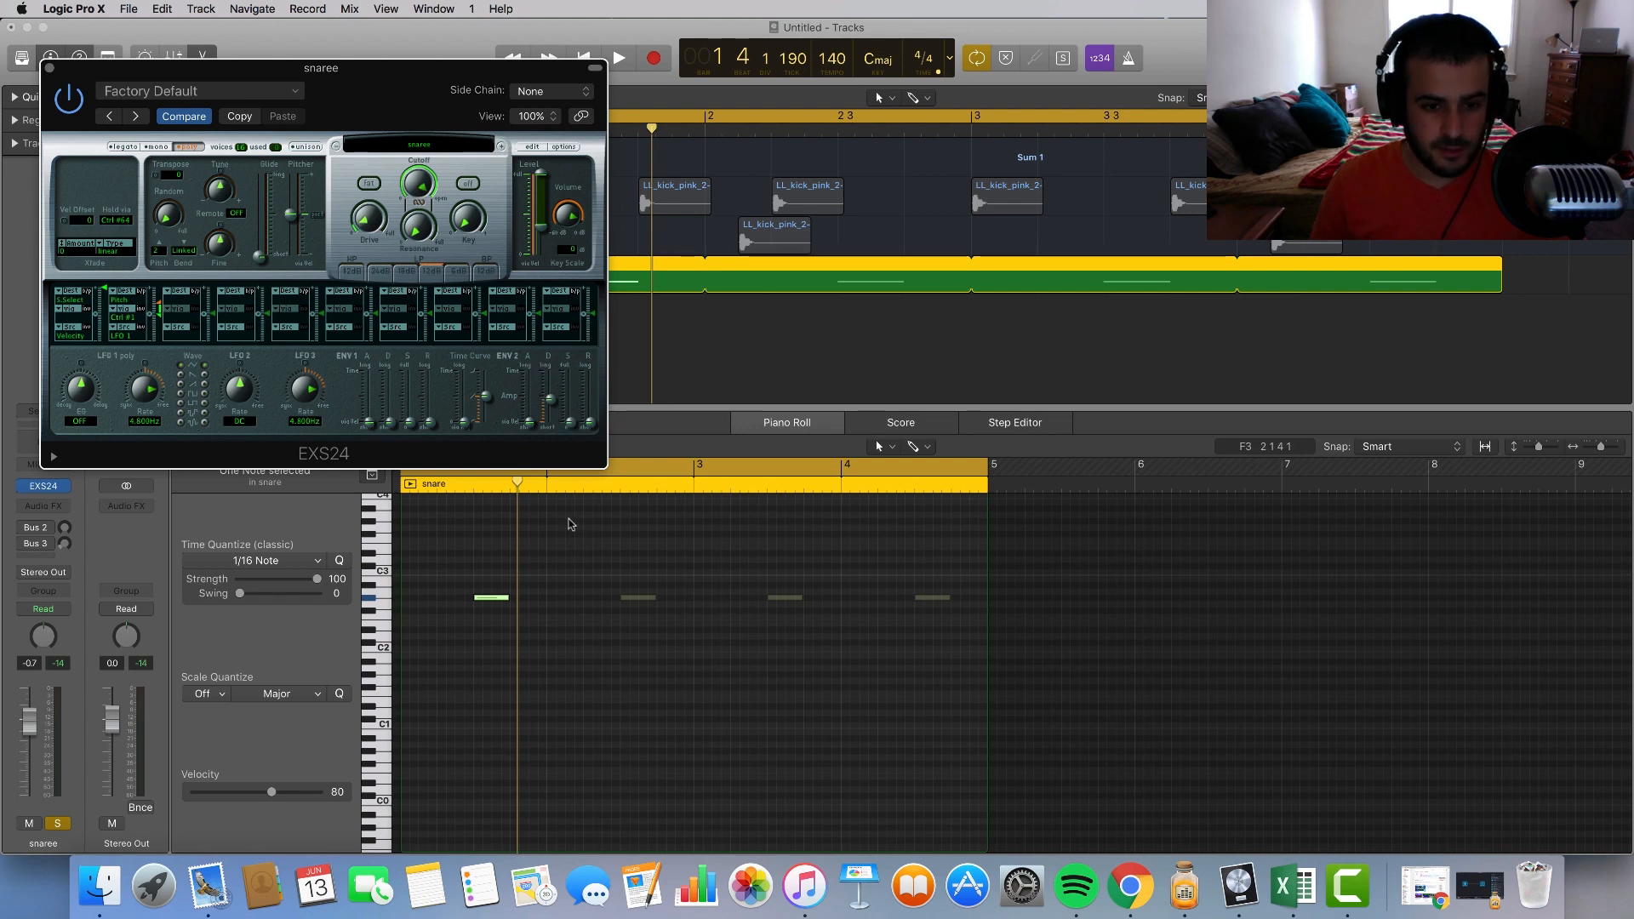
key("space")
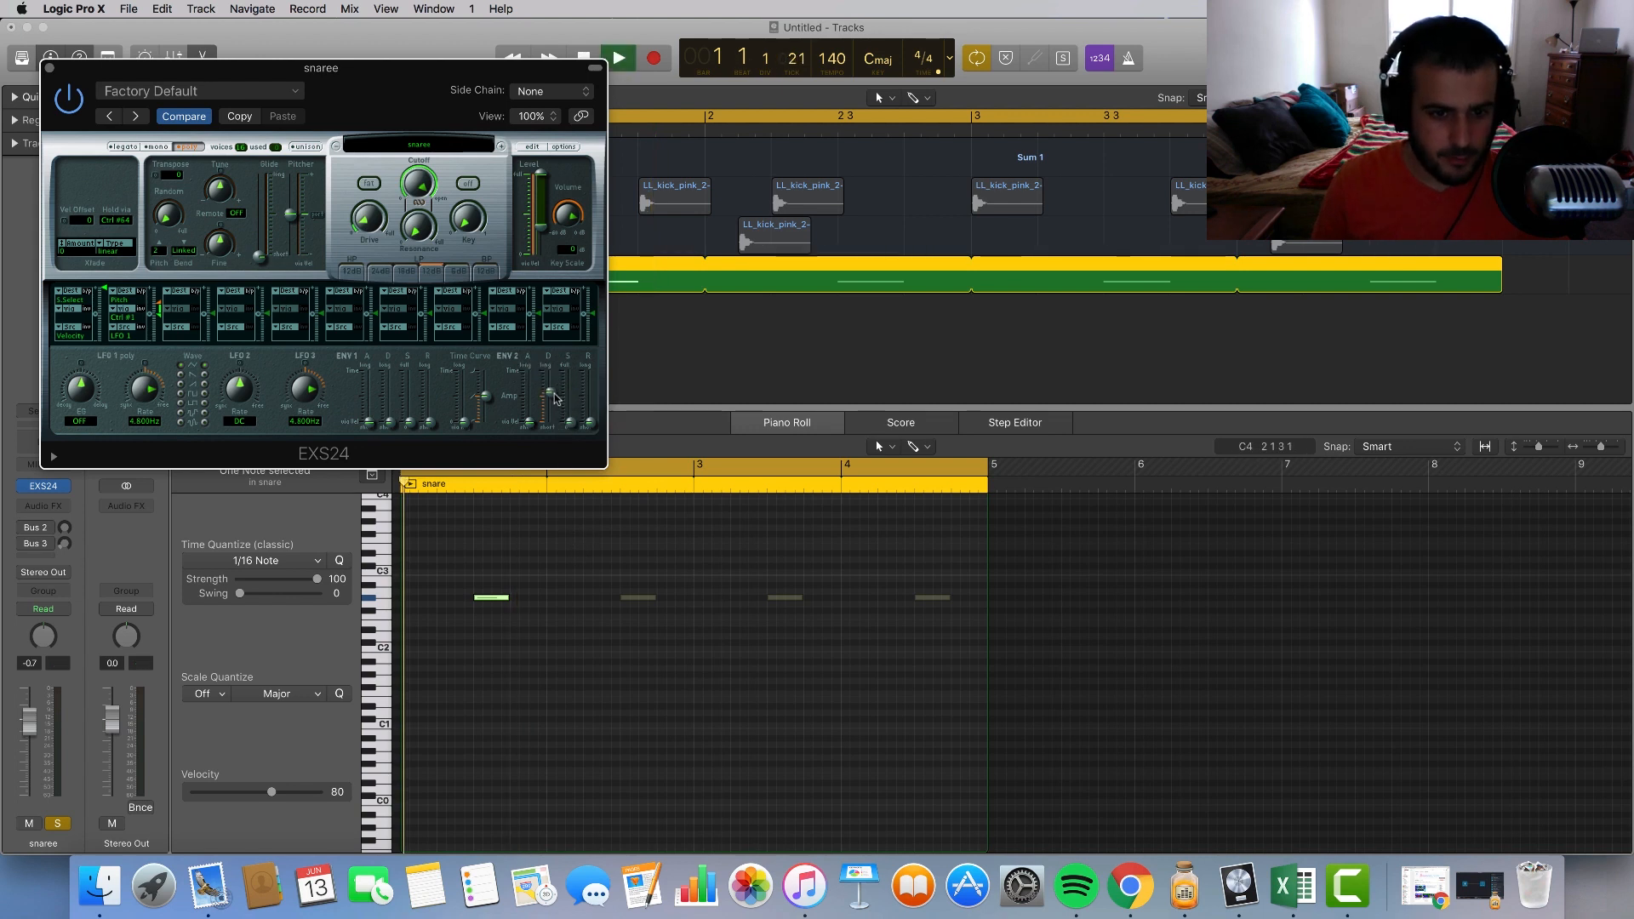
left_click_drag(554, 399, 554, 404)
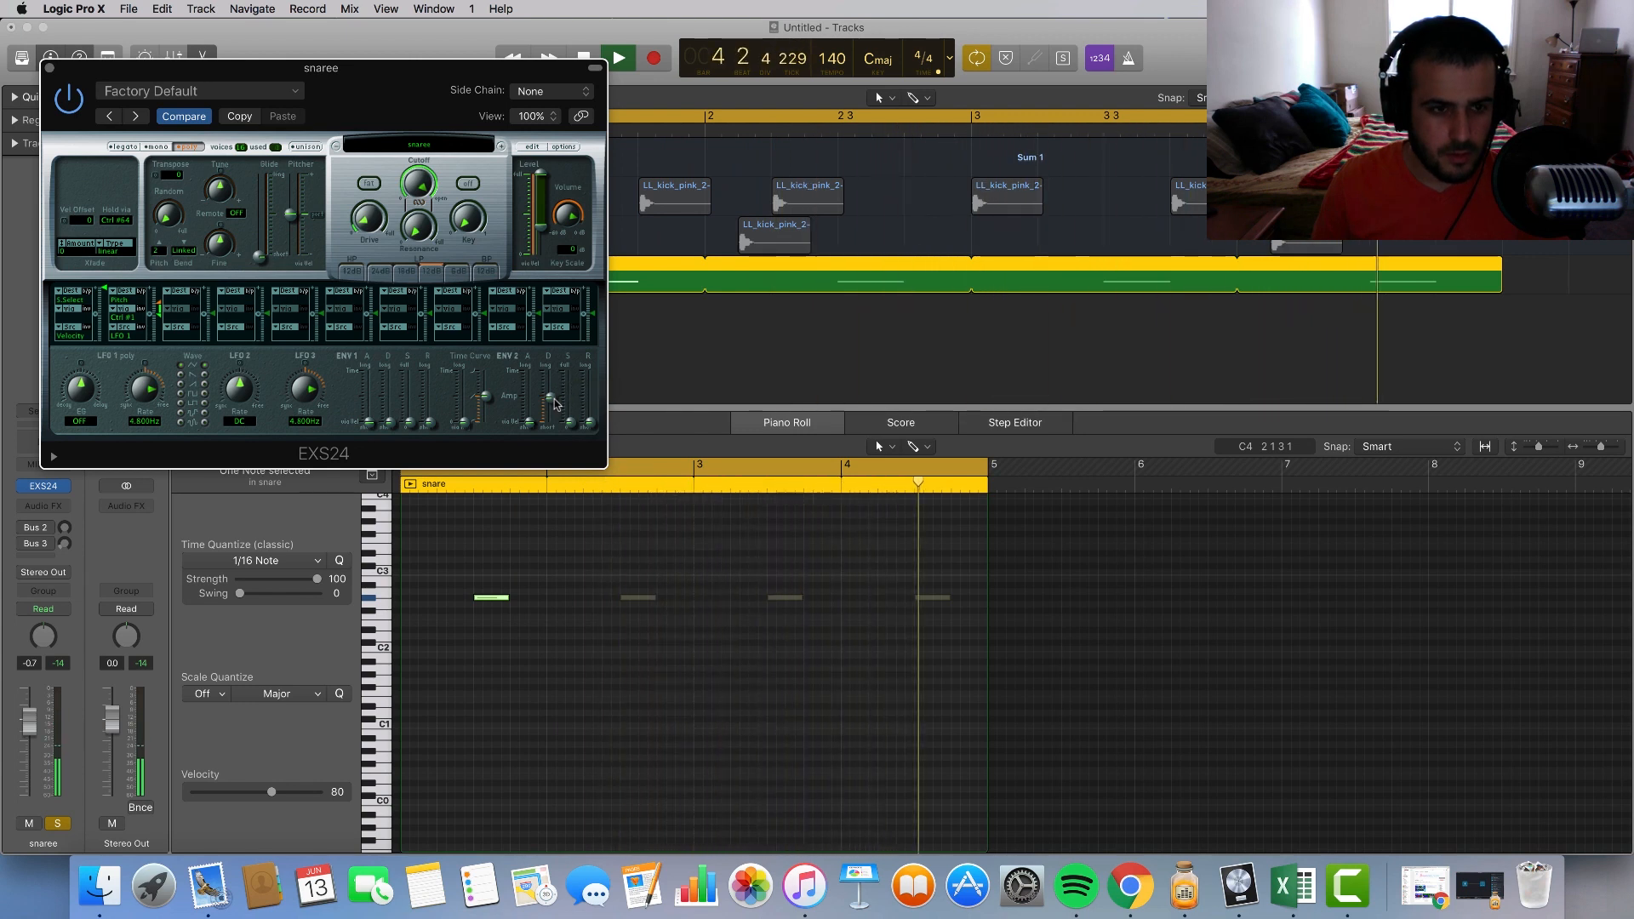
left_click(49, 67)
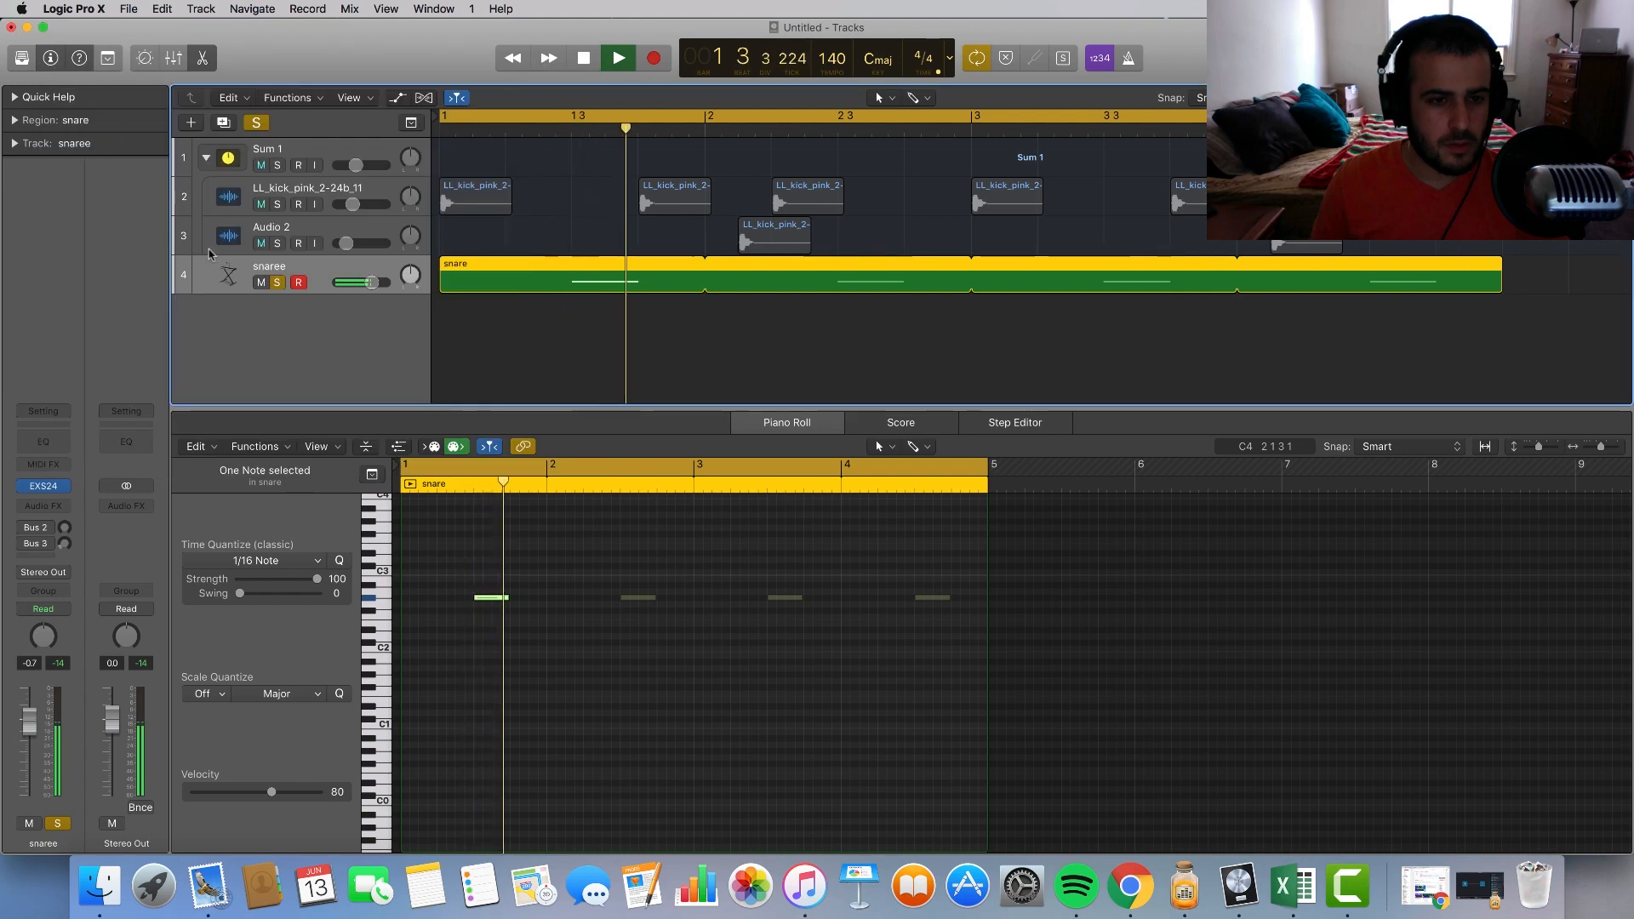
Step: Insert a stereo Waves PuigChild 670 on the snare track and raise its left channel input gain during playback
left_click(43, 504)
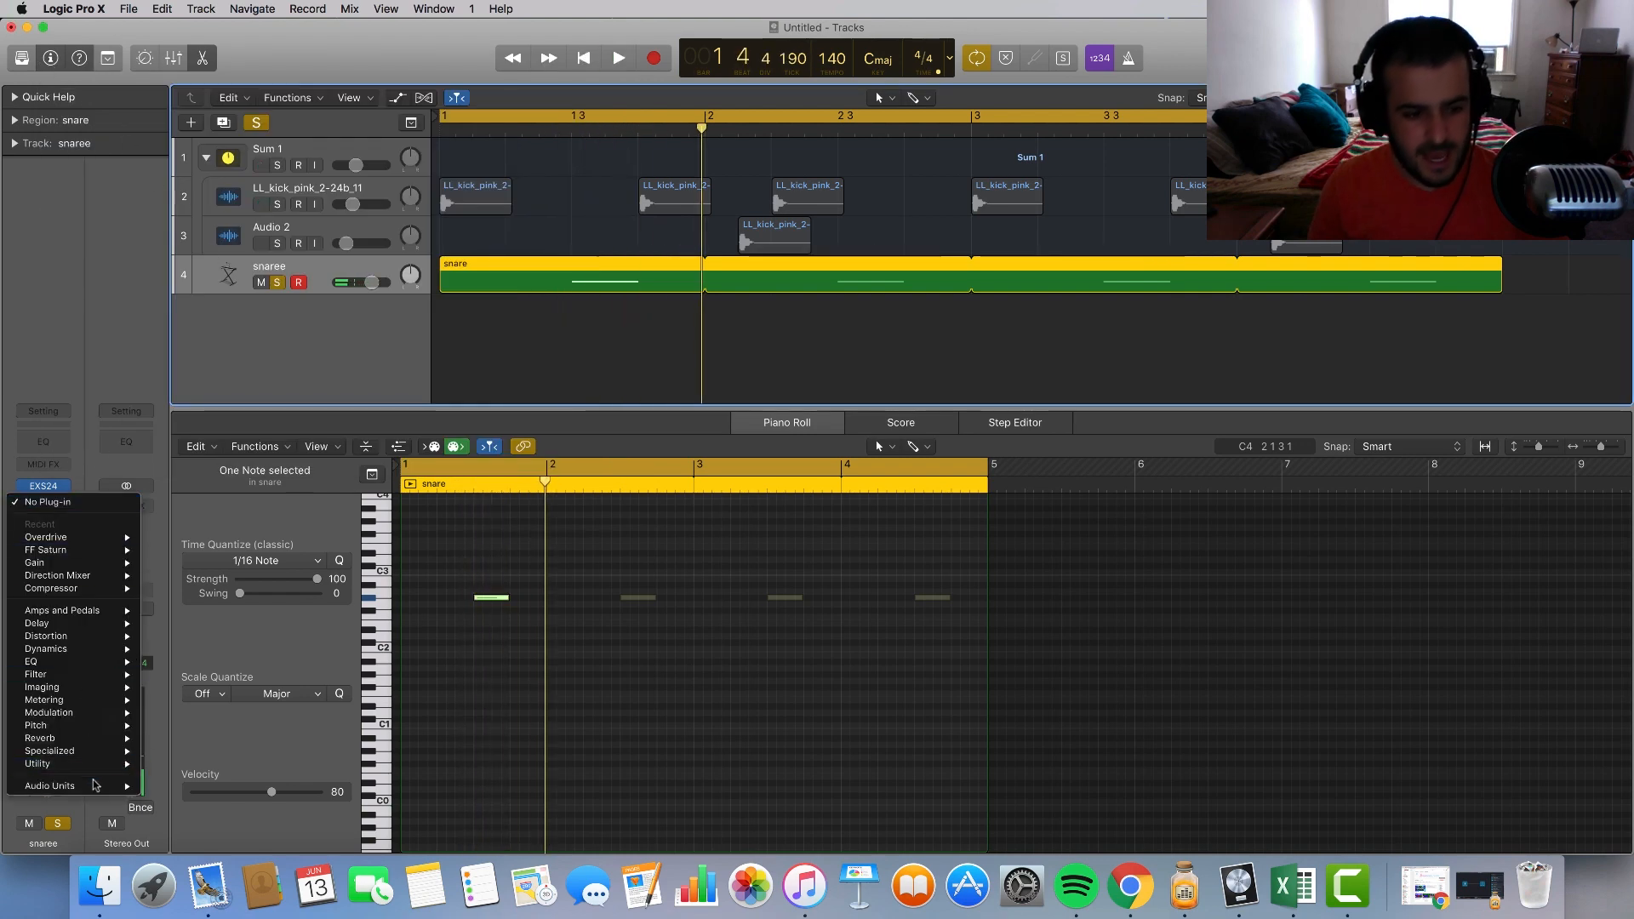
mouse_move(76, 786)
mouse_move(284, 831)
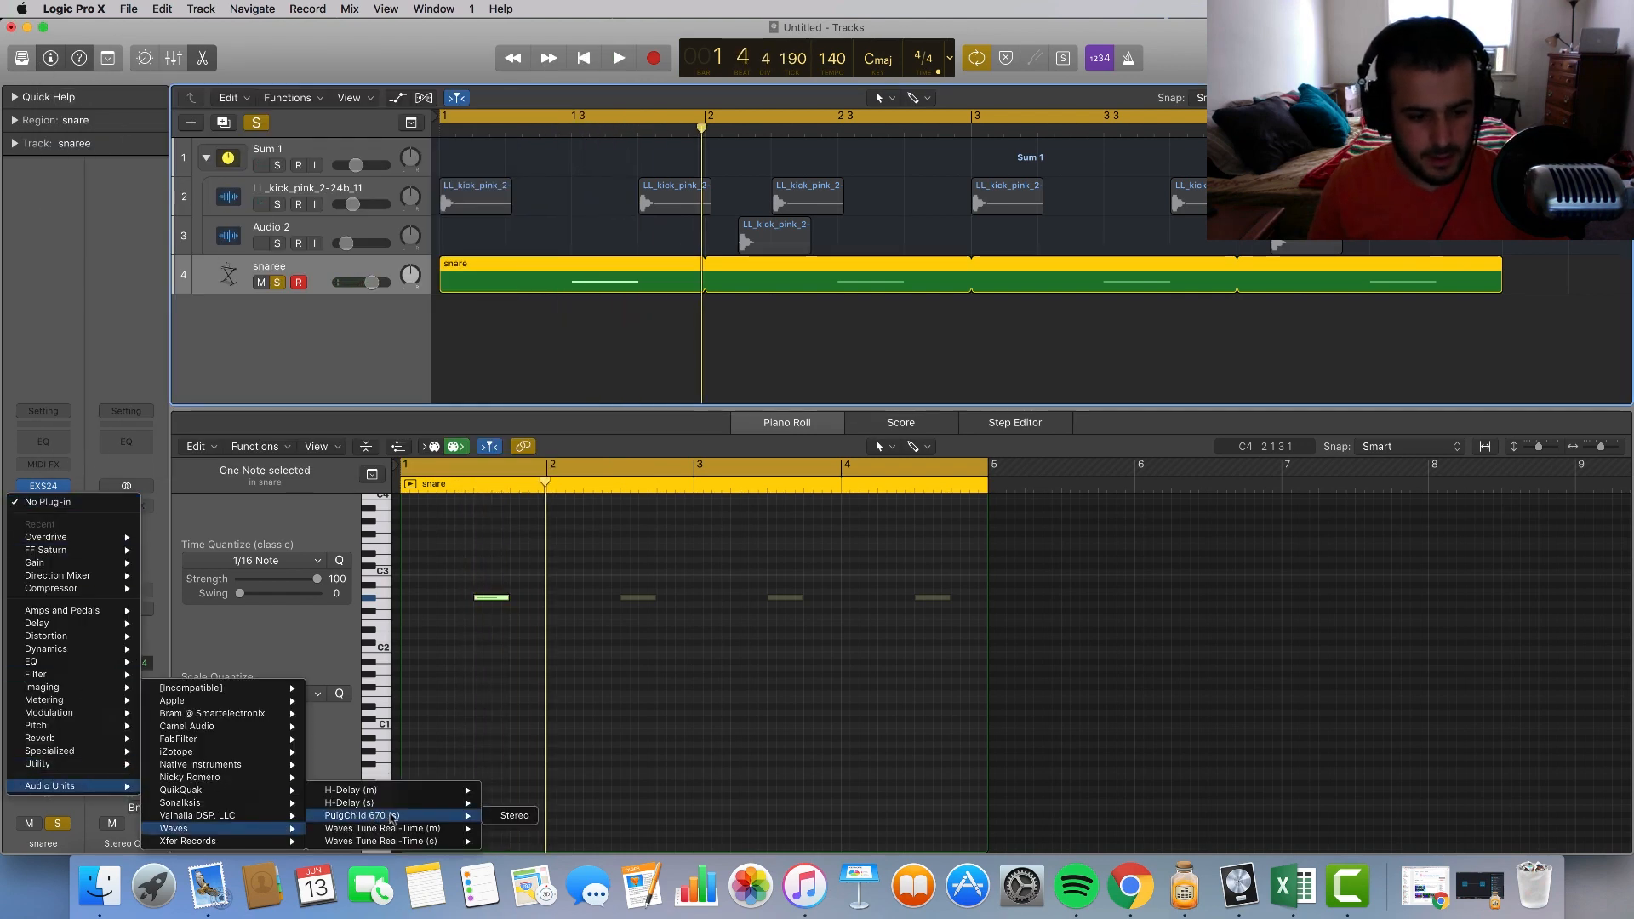
left_click(496, 816)
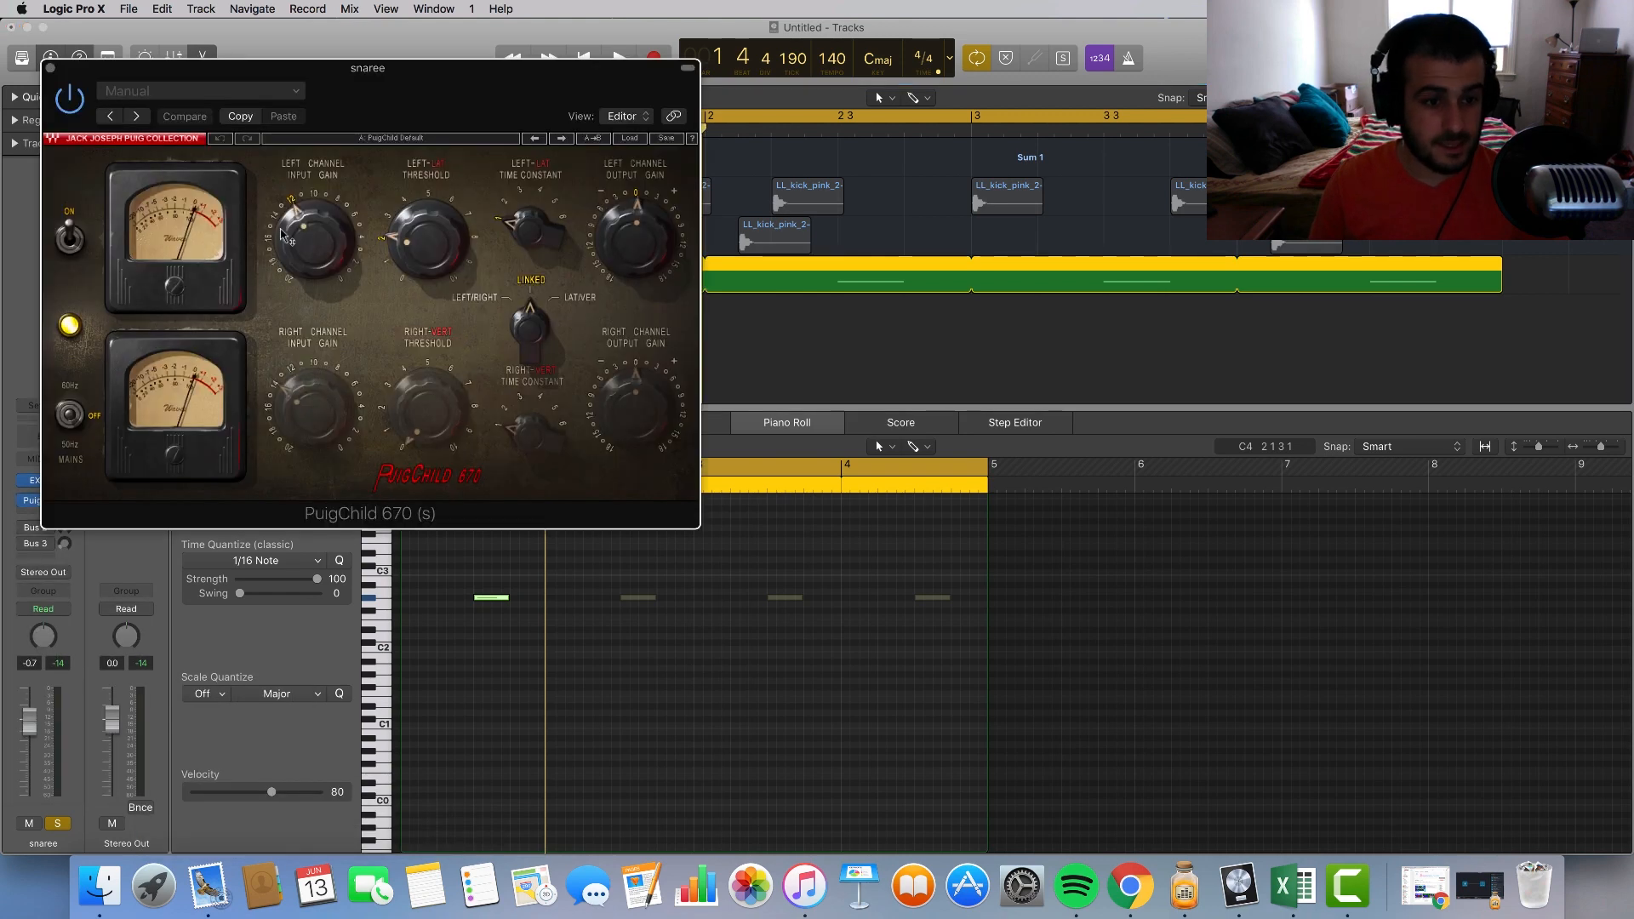
key("space")
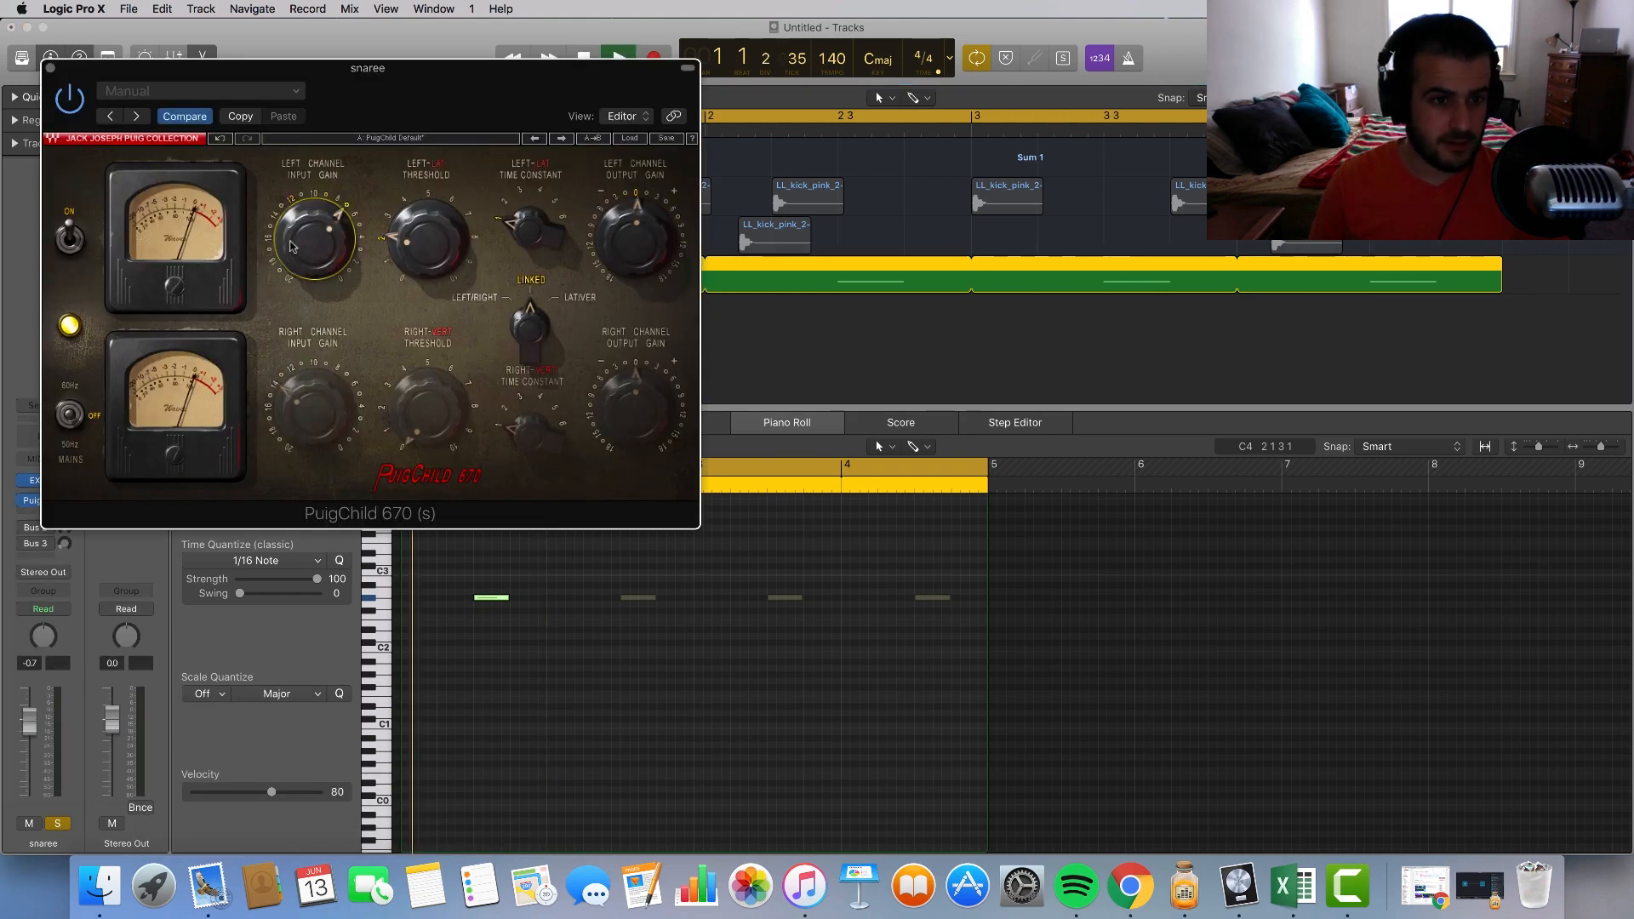
left_click_drag(290, 243, 291, 251)
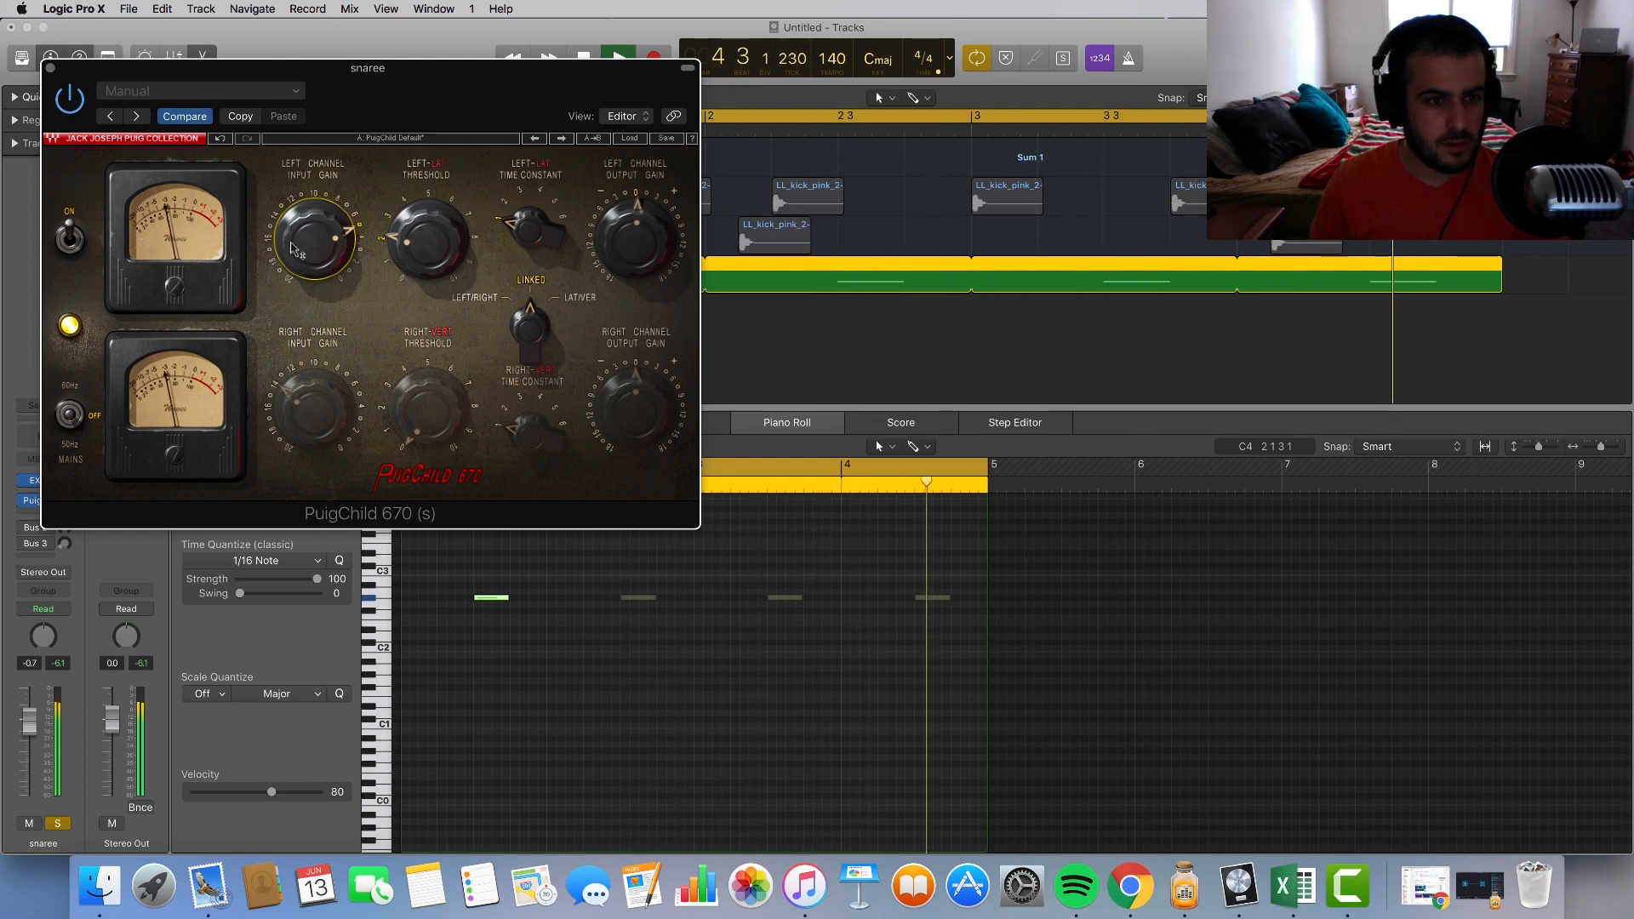
key("space")
left_click(51, 68)
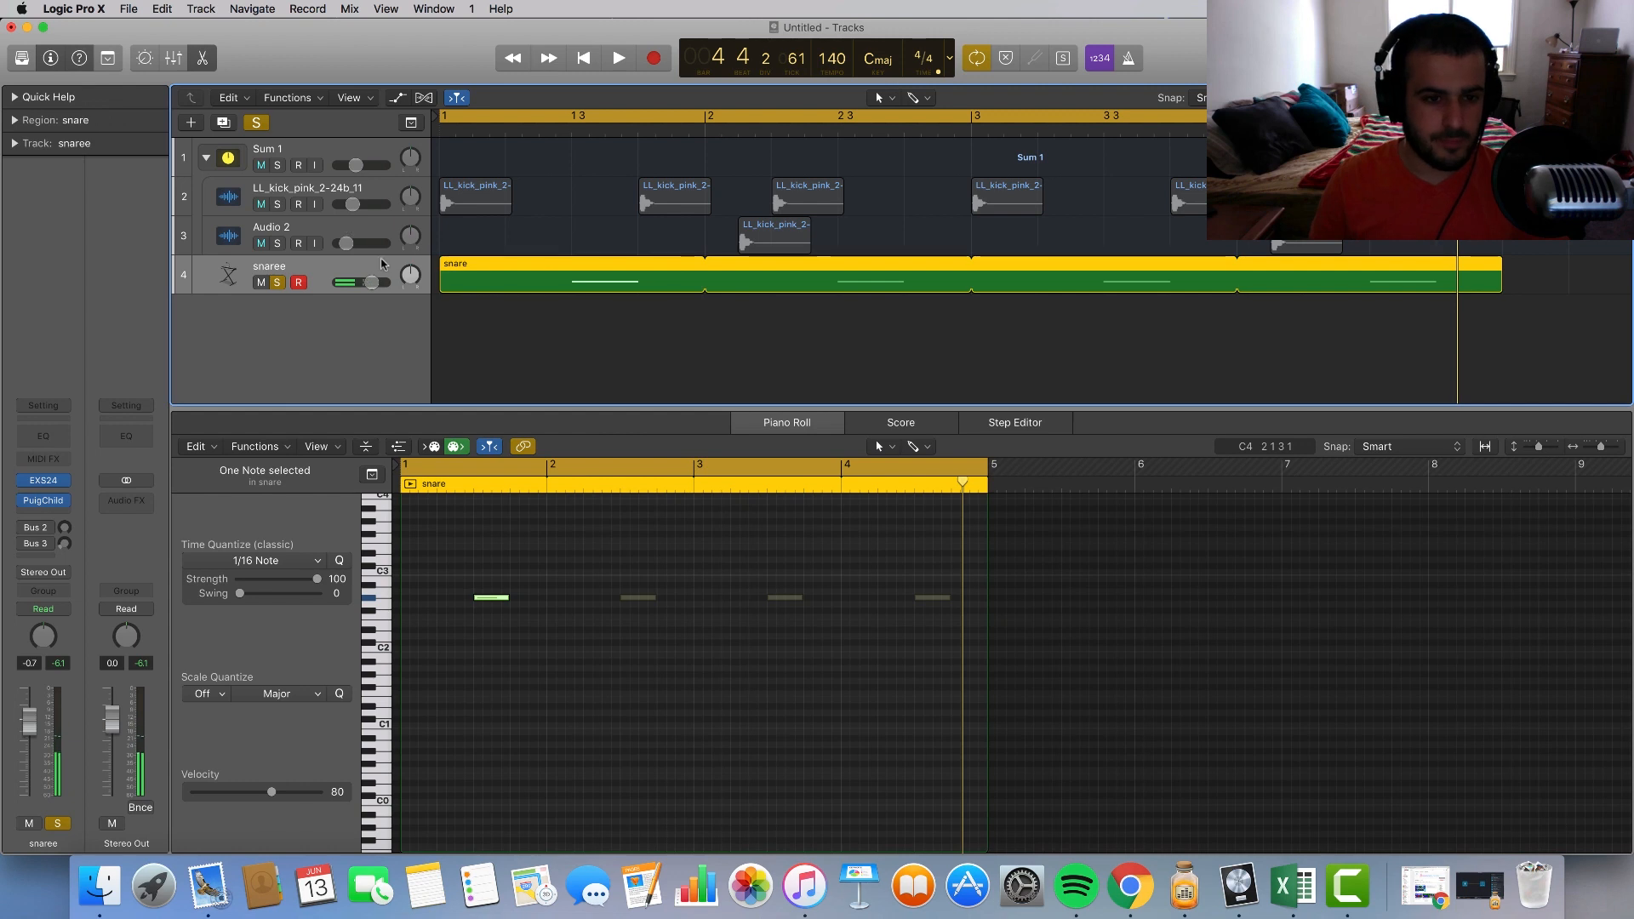
Step: Lower the snare track's volume to -4.7 dB and turn off its solo
left_click_drag(372, 282, 370, 282)
left_click(278, 282)
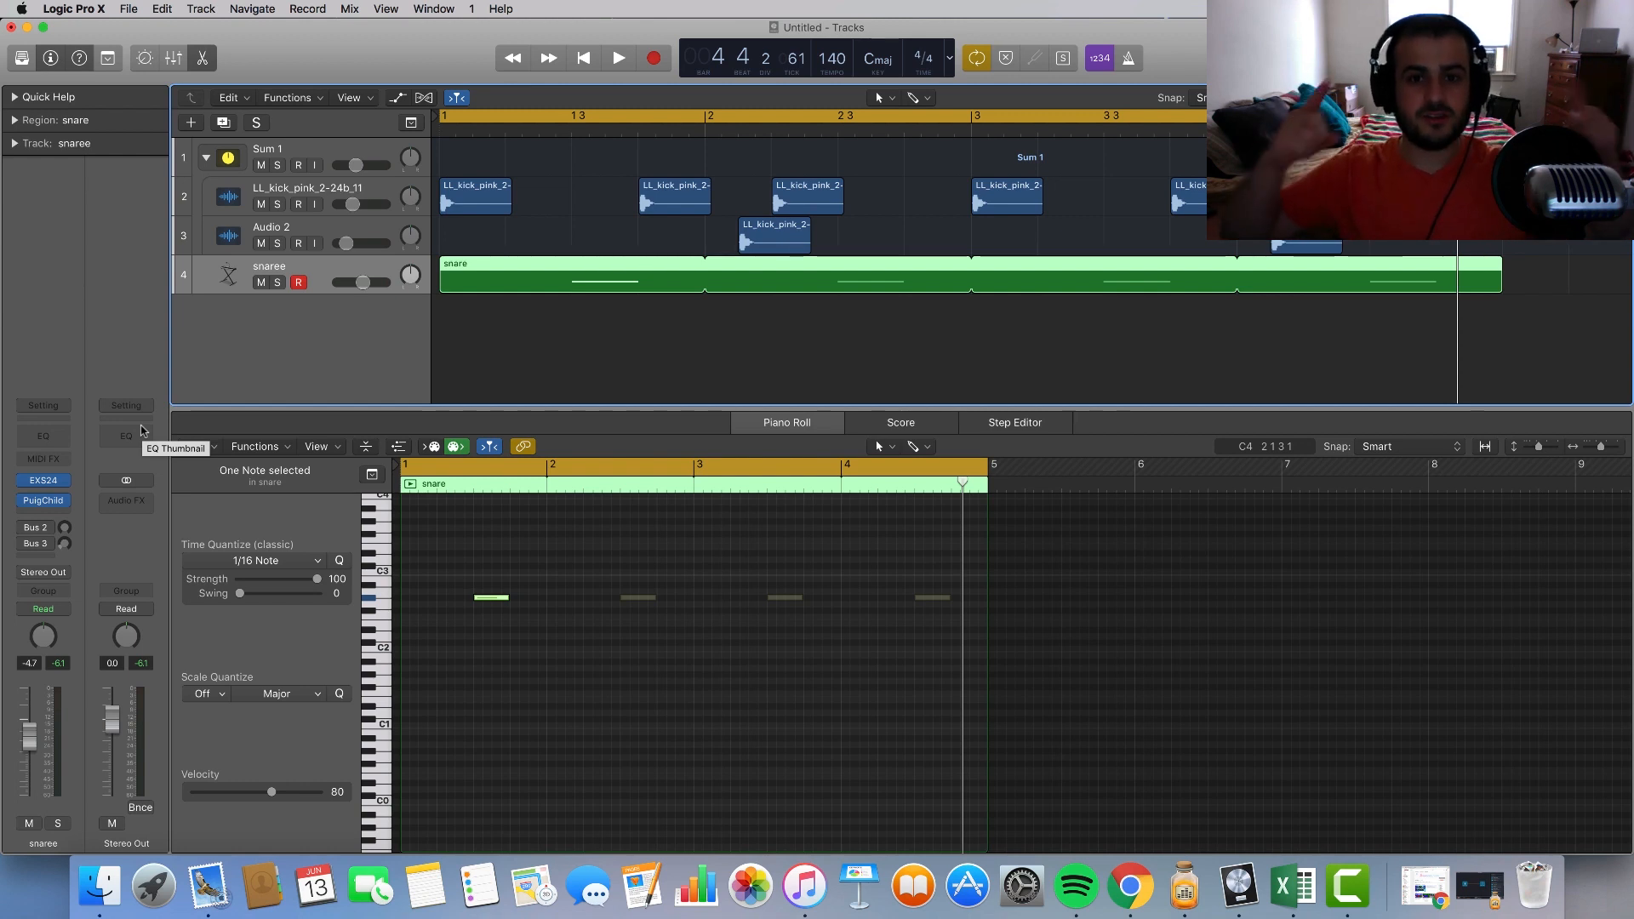
Step: Insert a stereo Space Designer reverb after the PuigChild 670 on the snare track
left_click(56, 517)
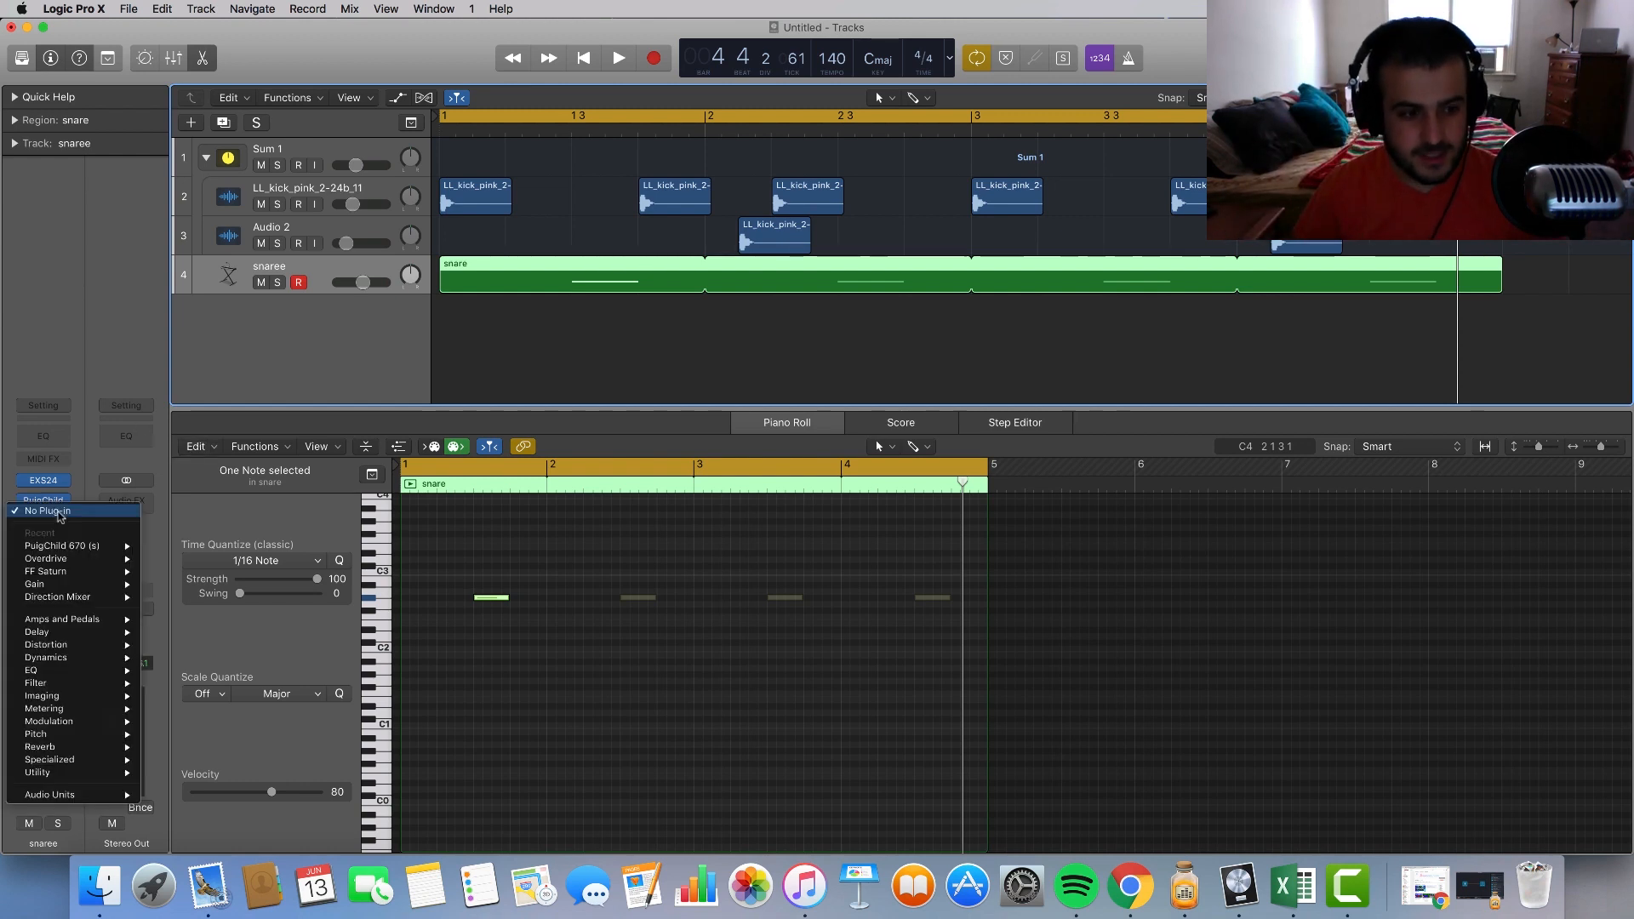
mouse_move(77, 749)
mouse_move(255, 788)
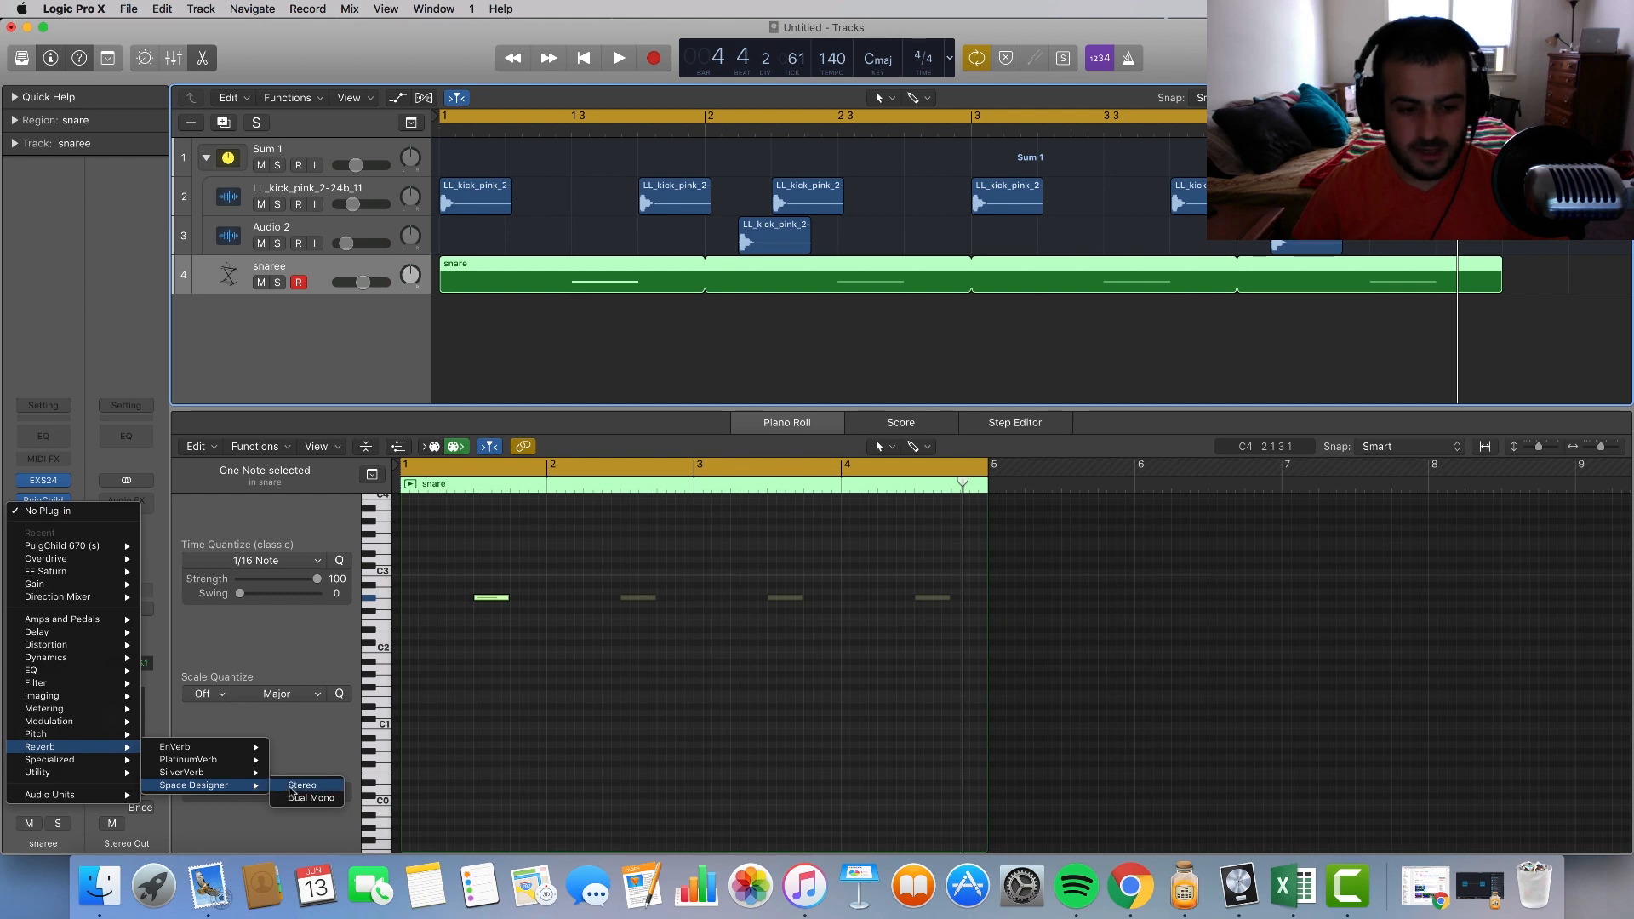
left_click(288, 786)
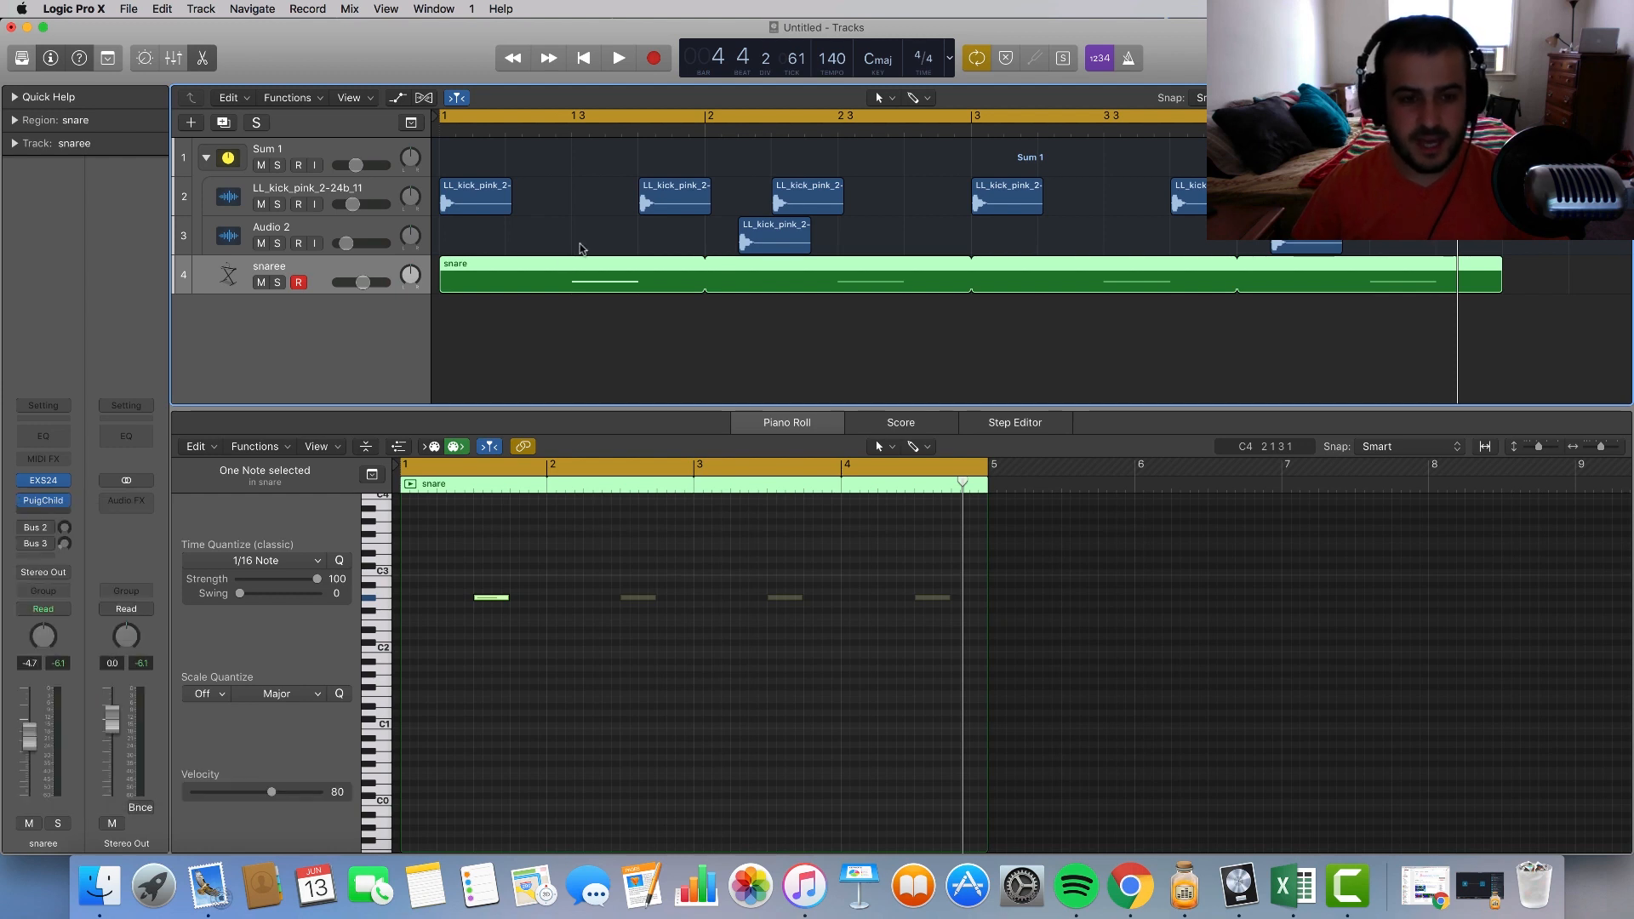
Step: Load the 2.0s Medium Hall preset from the medium spaces in Space Designer and play the pattern with it
left_click(204, 92)
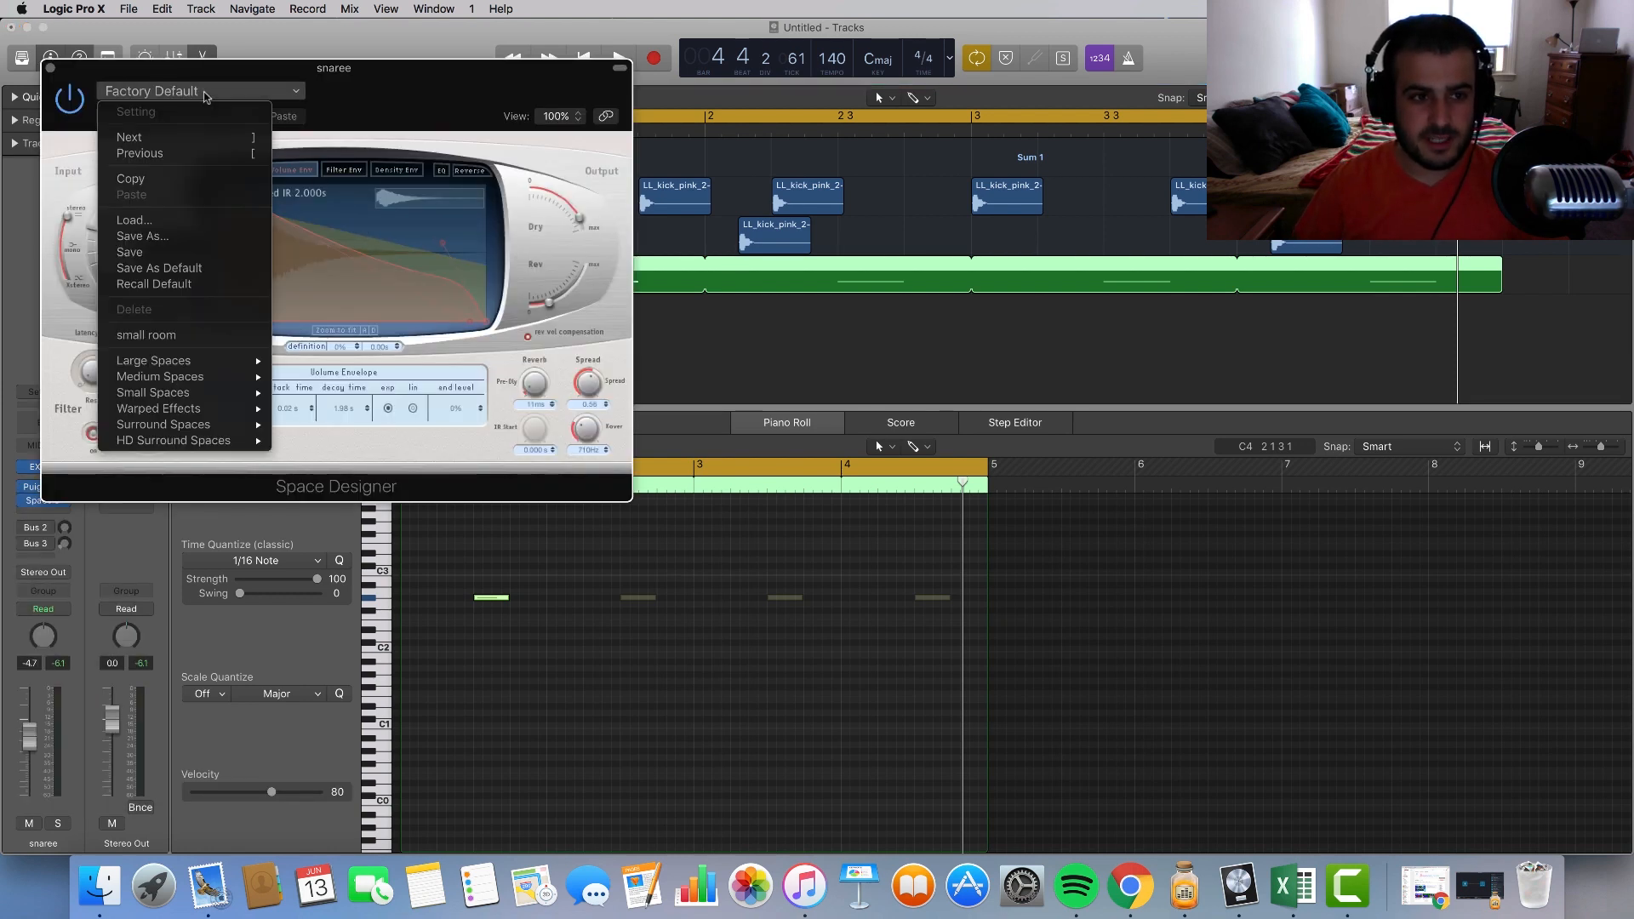
mouse_move(238, 360)
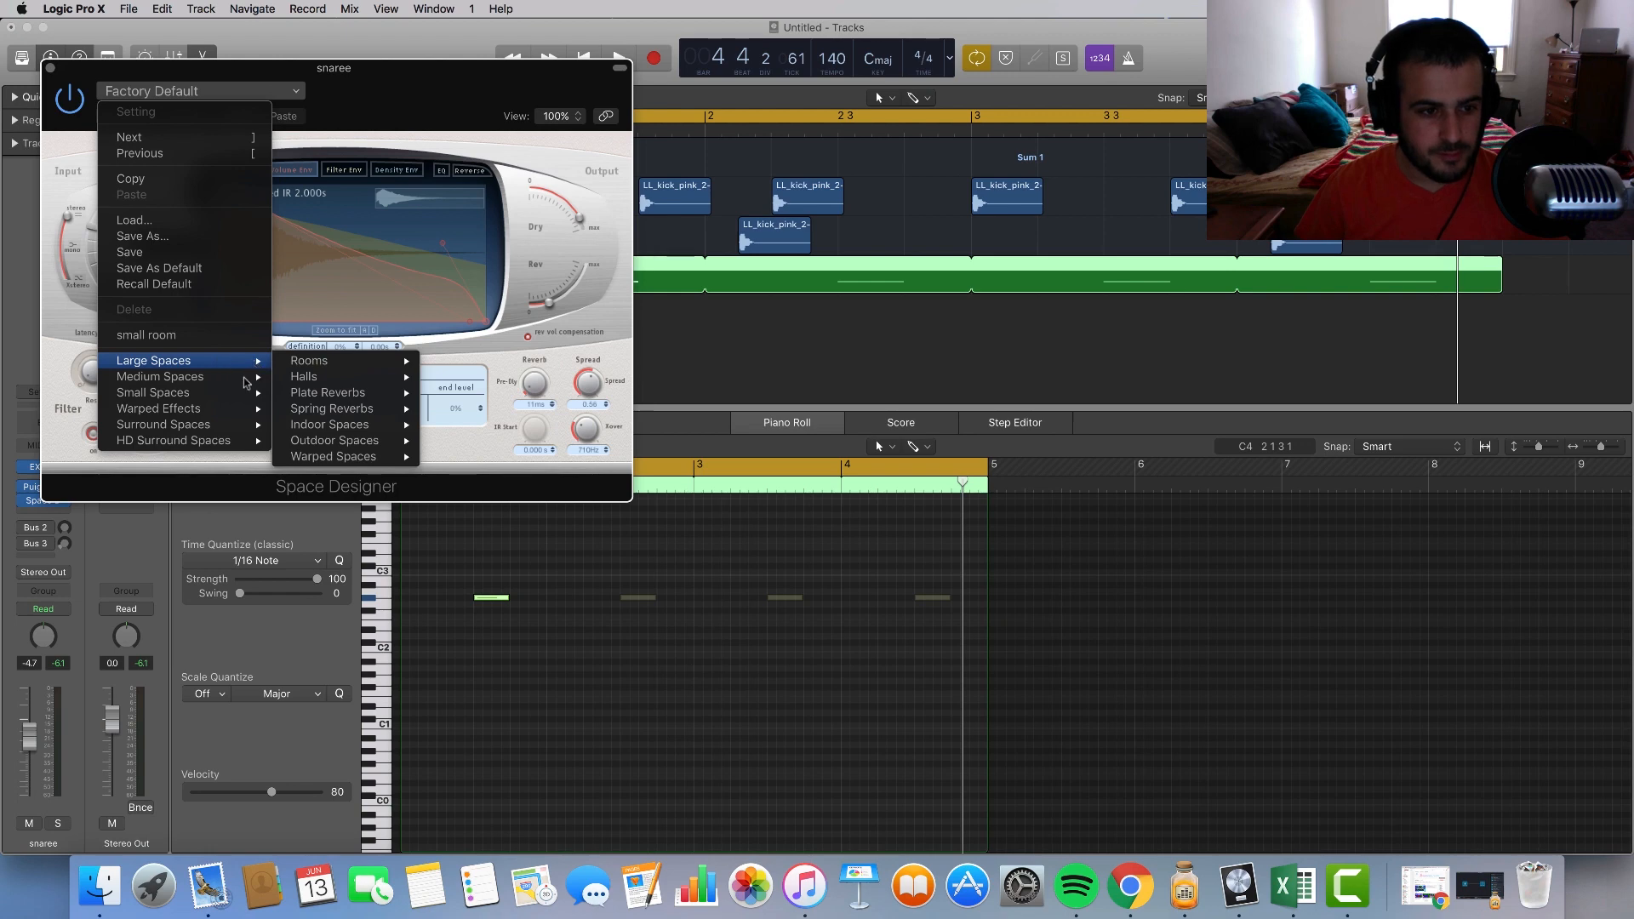
mouse_move(338, 392)
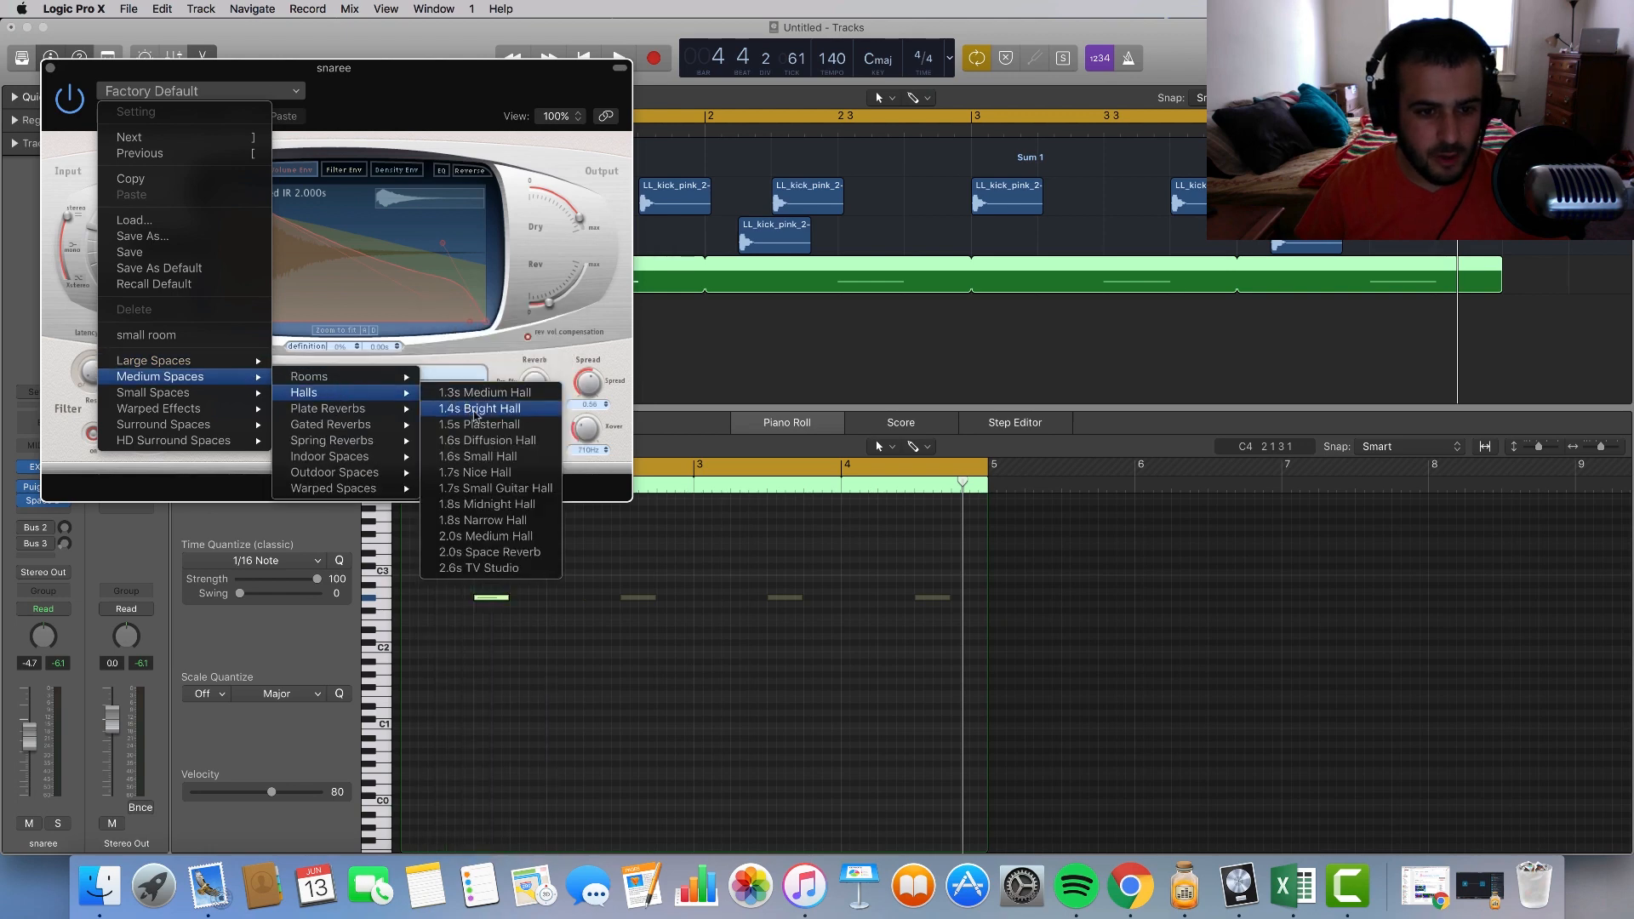
left_click(511, 537)
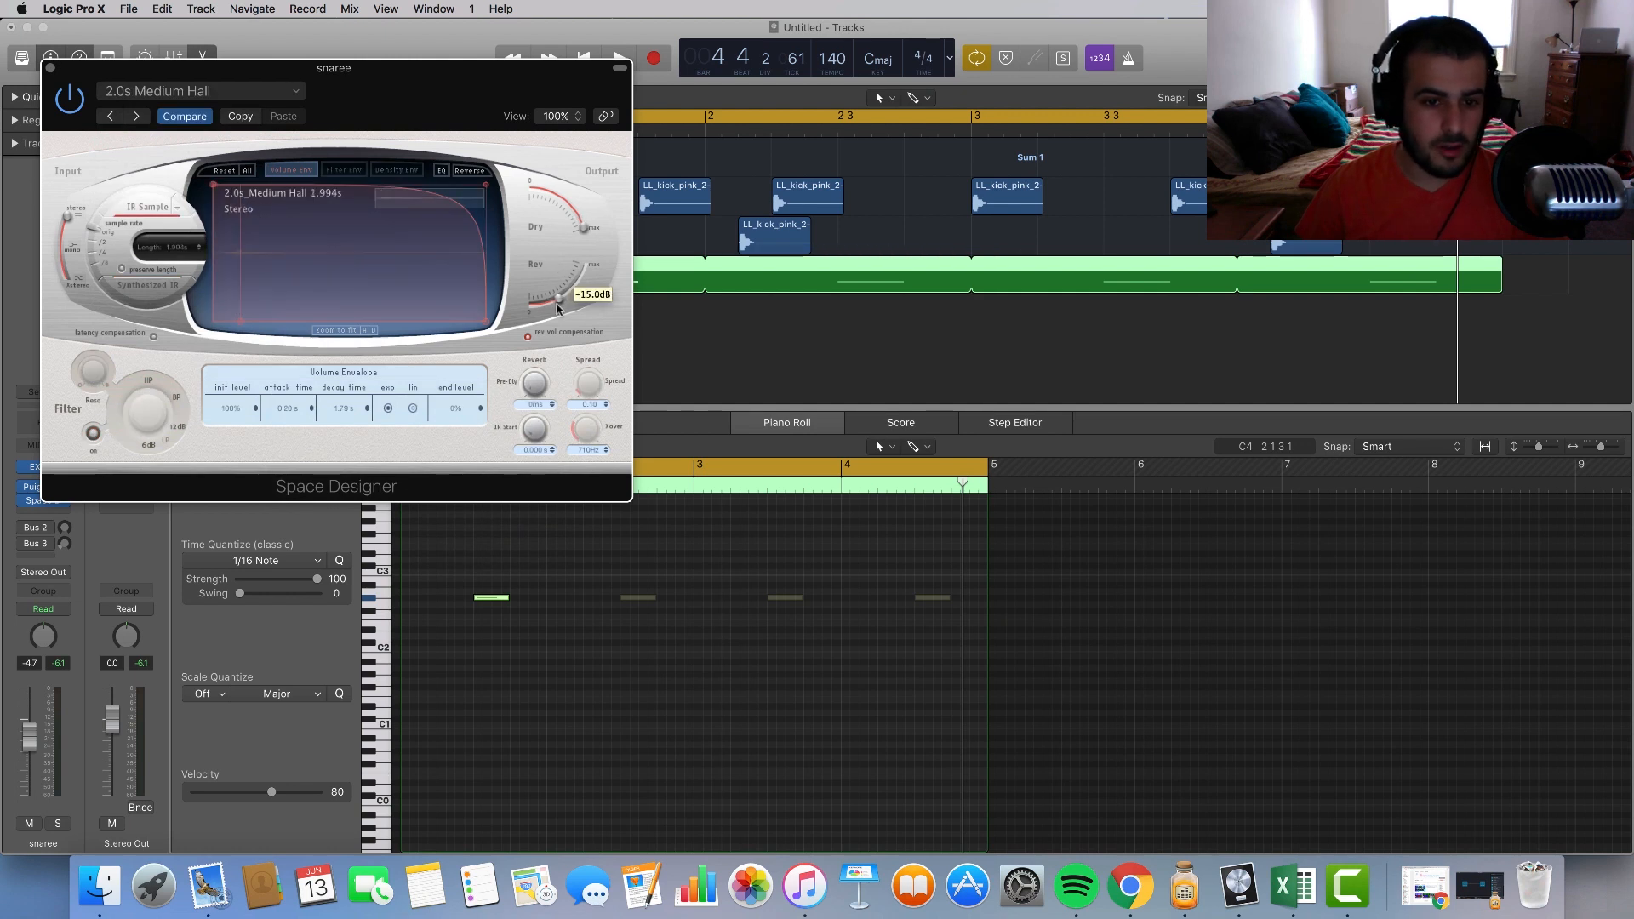
key("space")
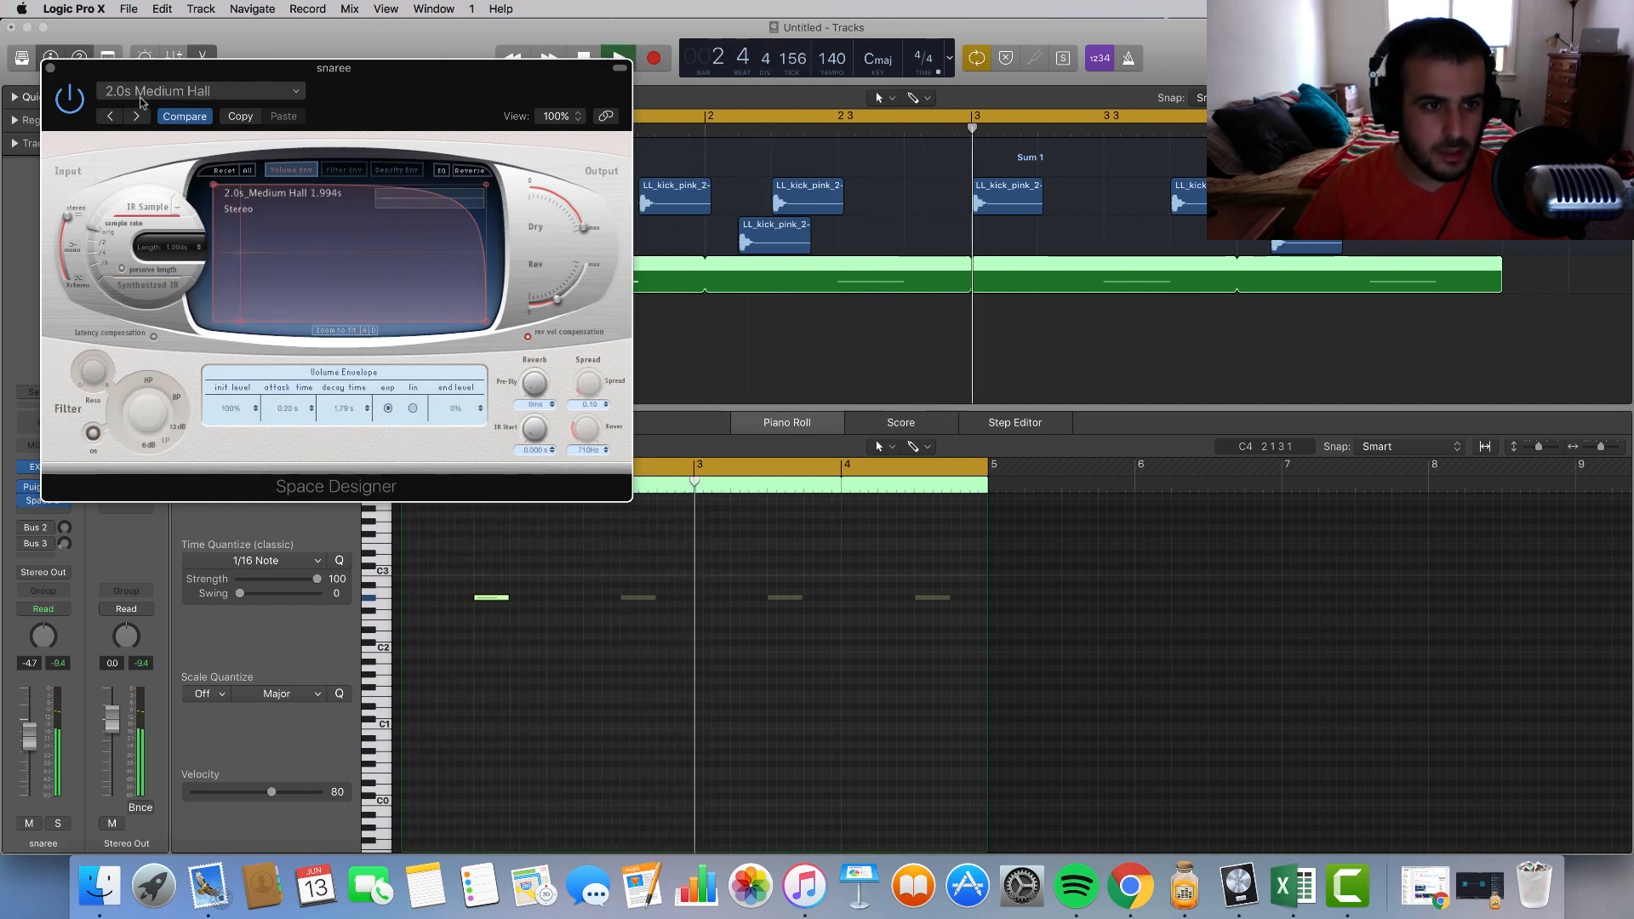
key("space")
Step: Audition Space Designer's 1.8s Narrow Hall preset and lower its reverb output level, closing the plug-in at the end
key("space")
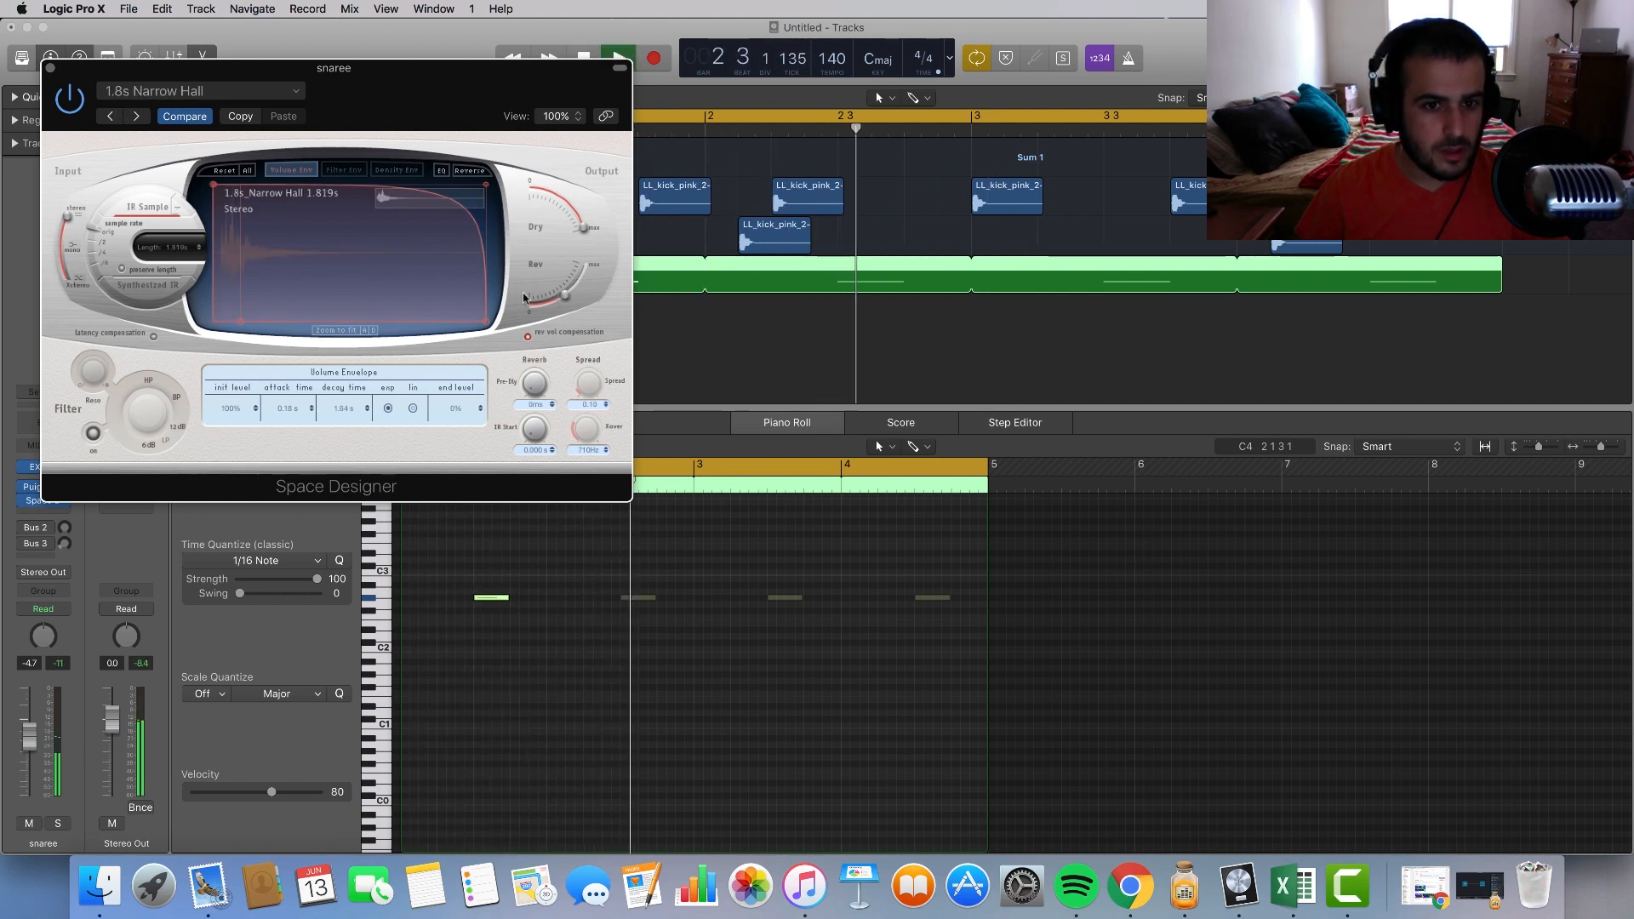
left_click_drag(563, 295, 549, 304)
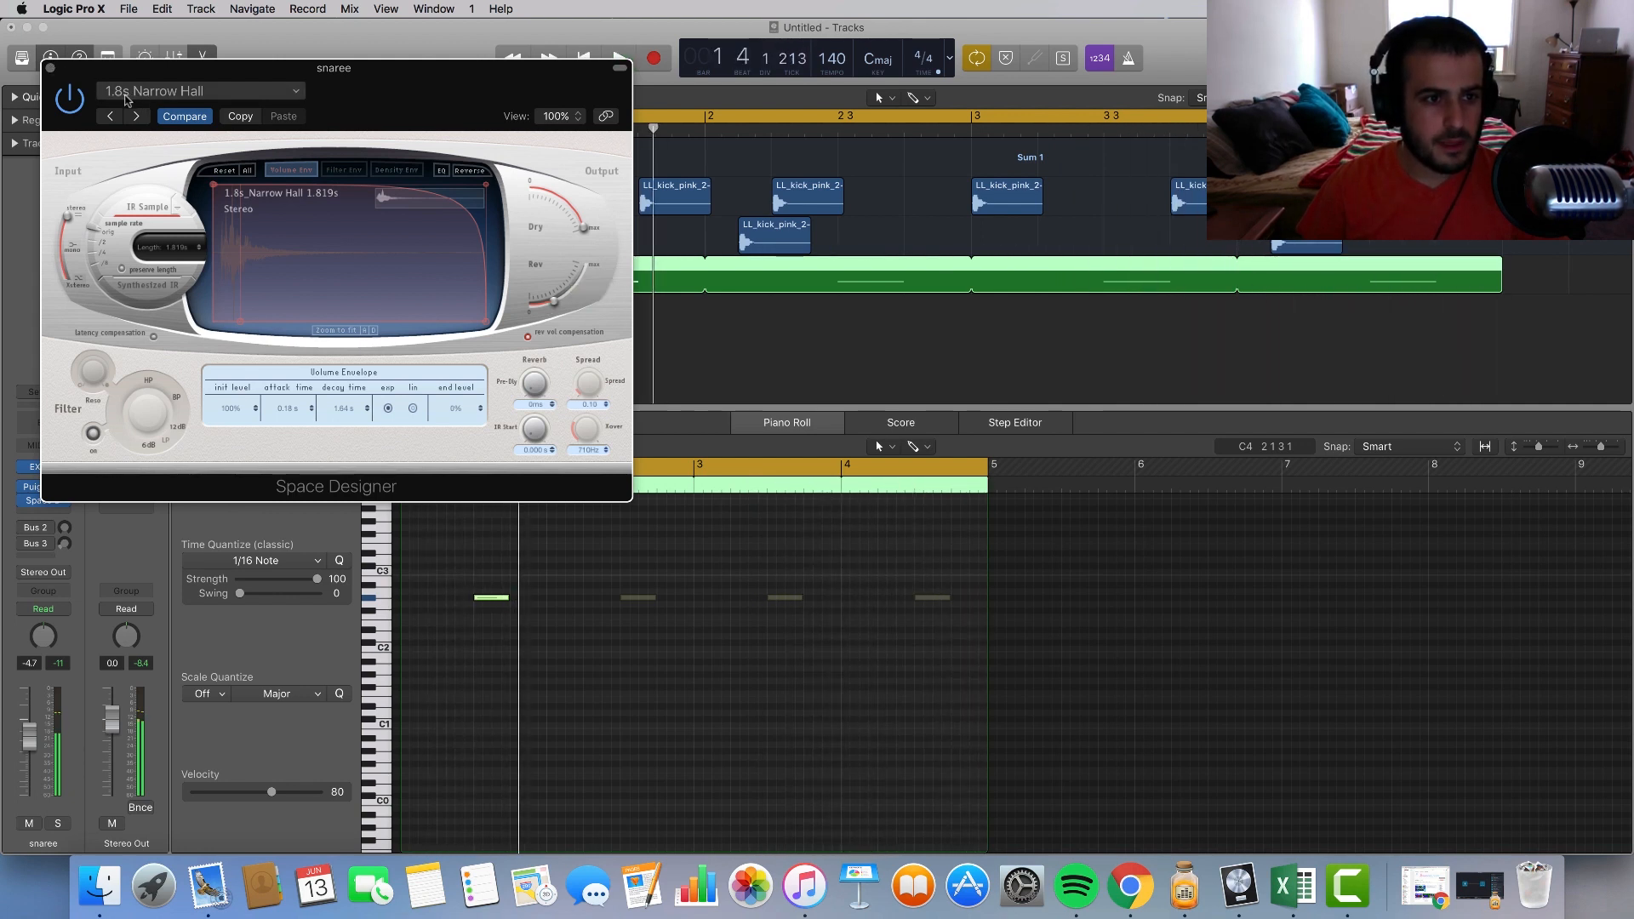
left_click(51, 68)
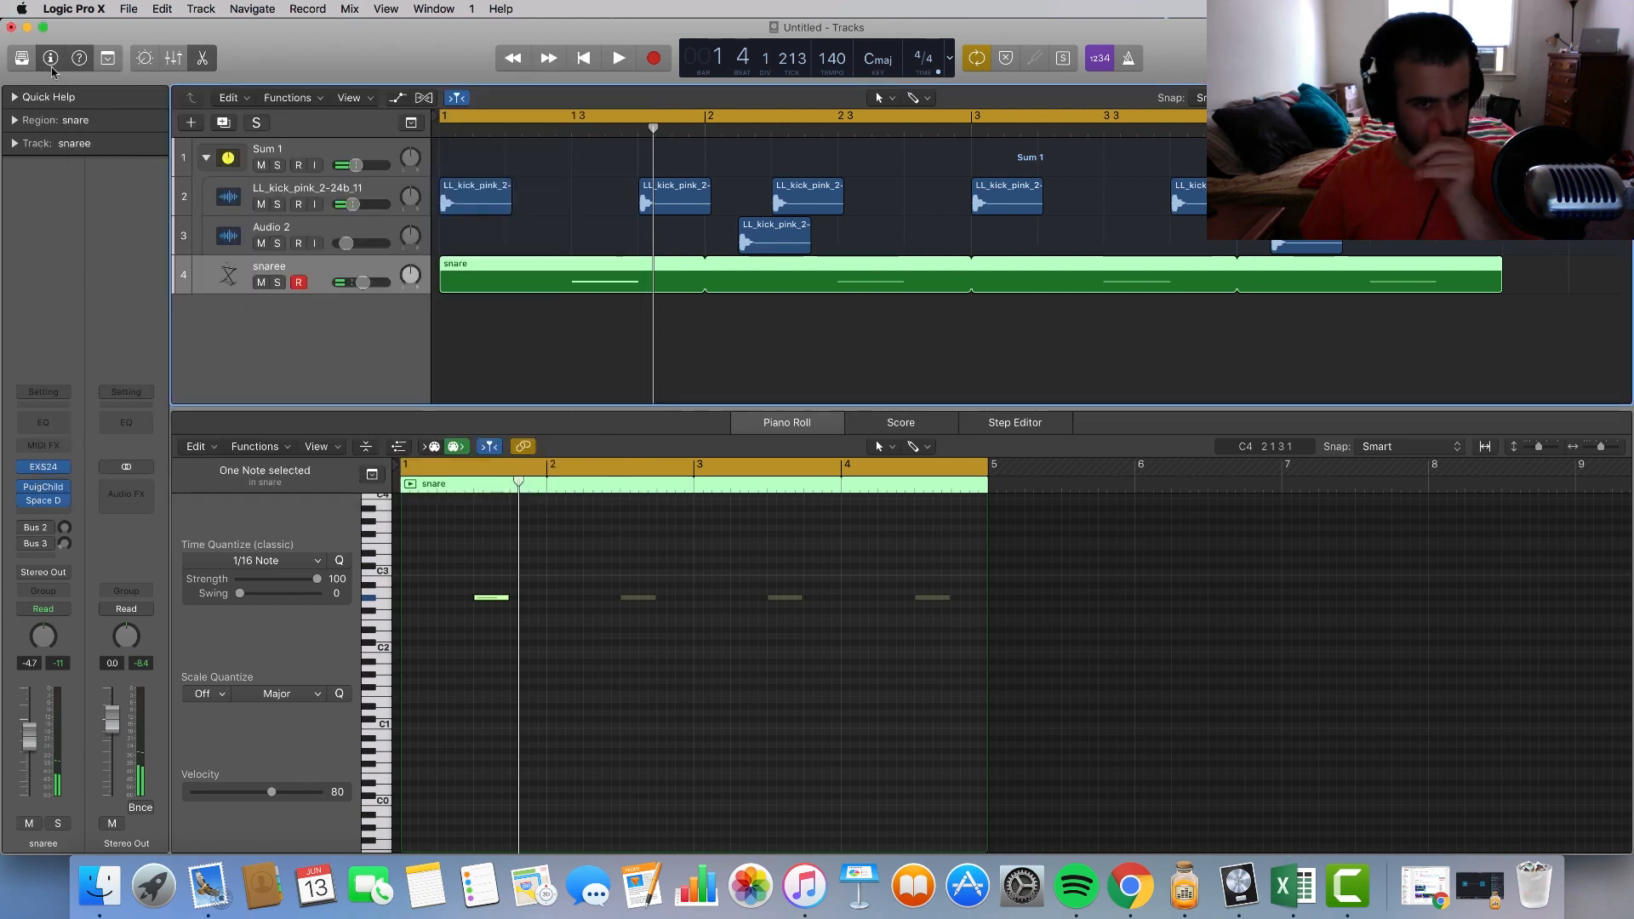
Step: Lower the snare track's volume to -6.8 dB while playing the full pattern
left_click_drag(344, 287, 342, 287)
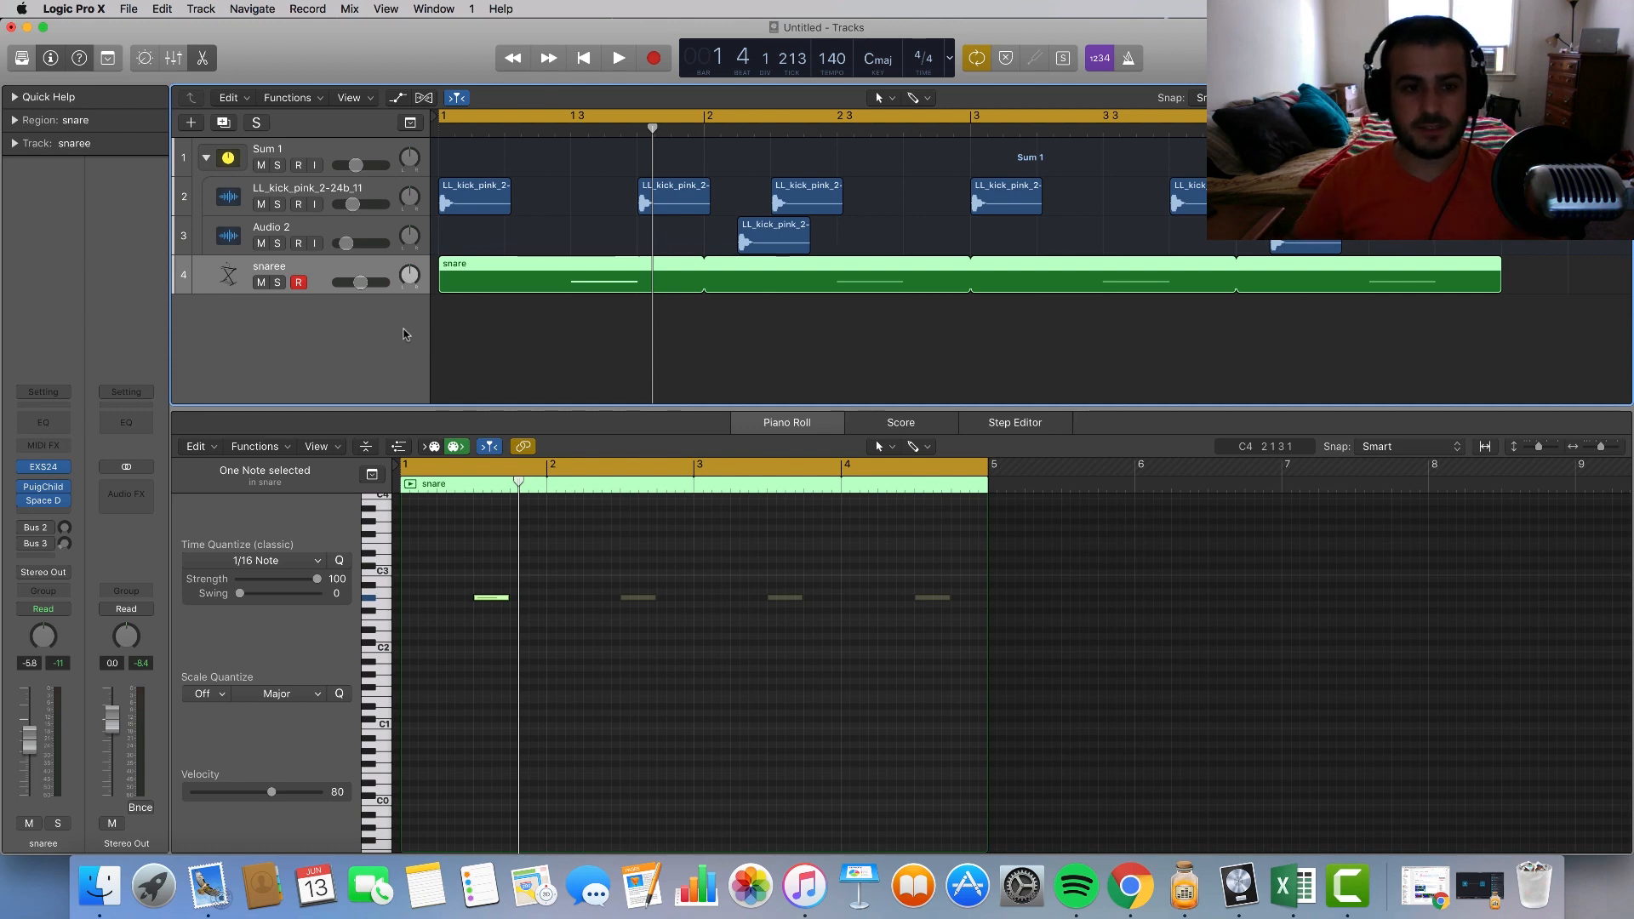
scroll(309, 336, "up", 1)
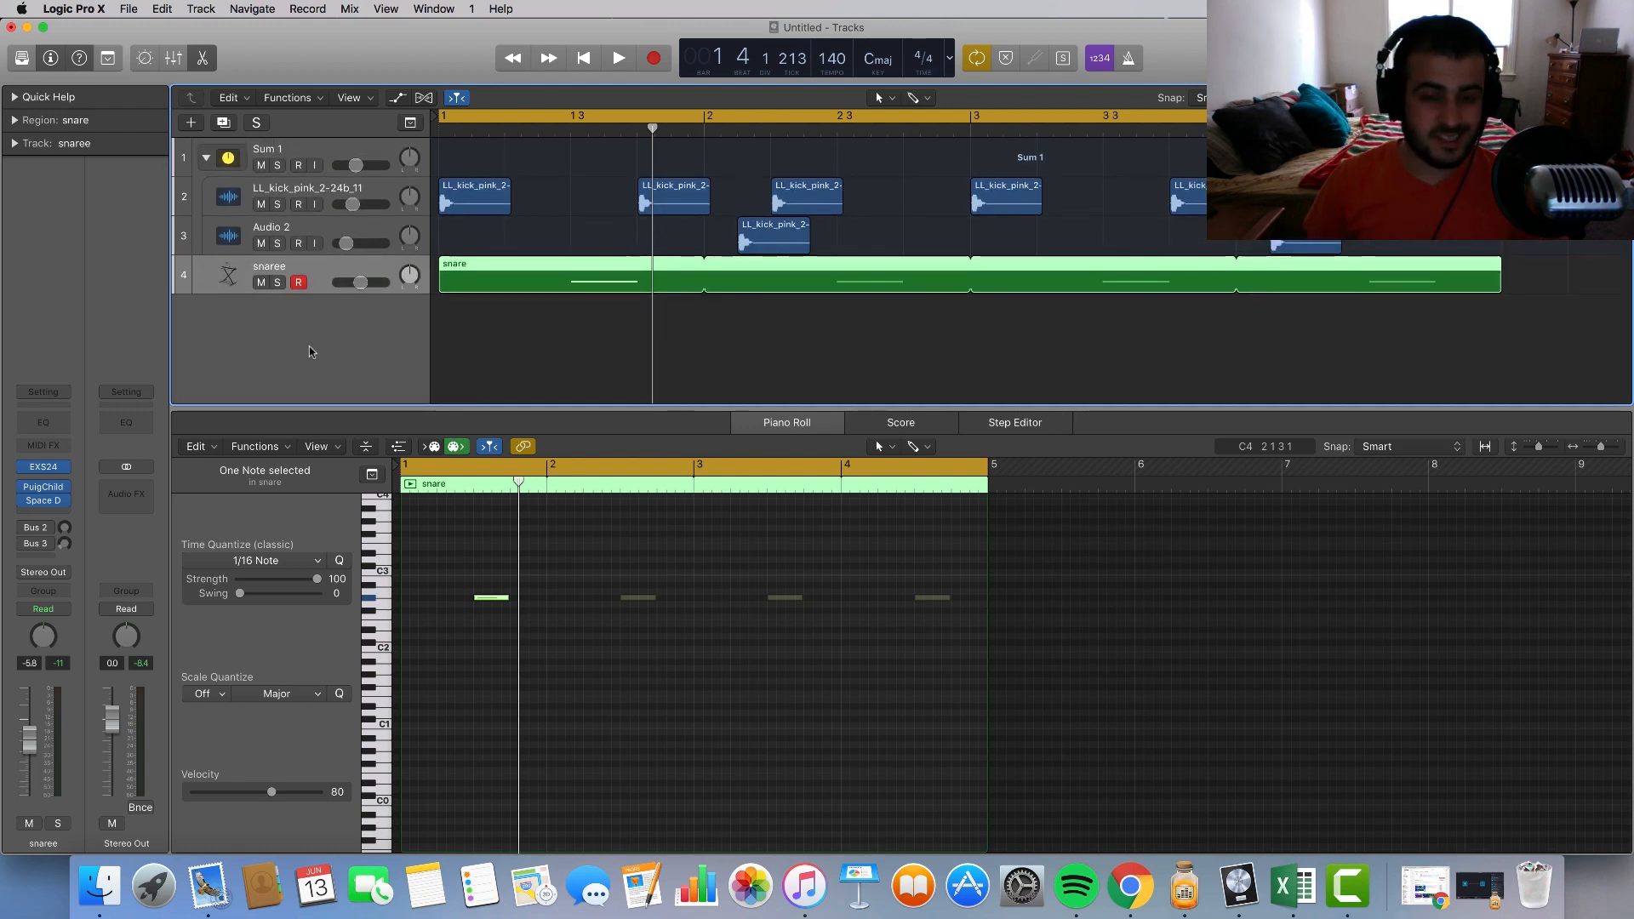
key("space")
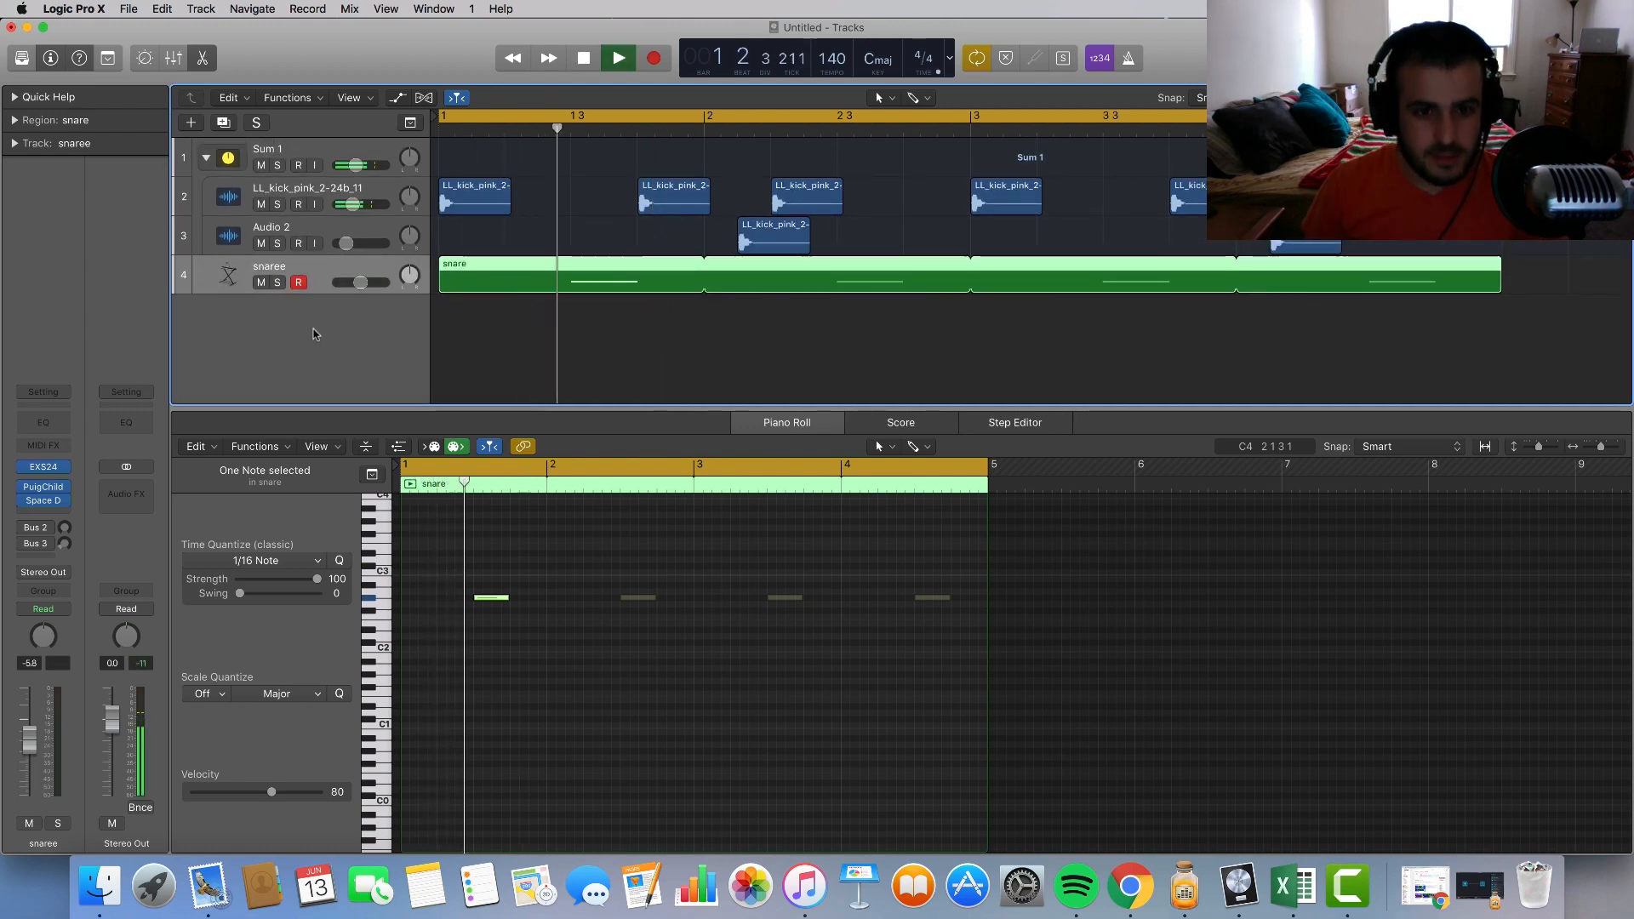
left_click_drag(353, 285, 348, 288)
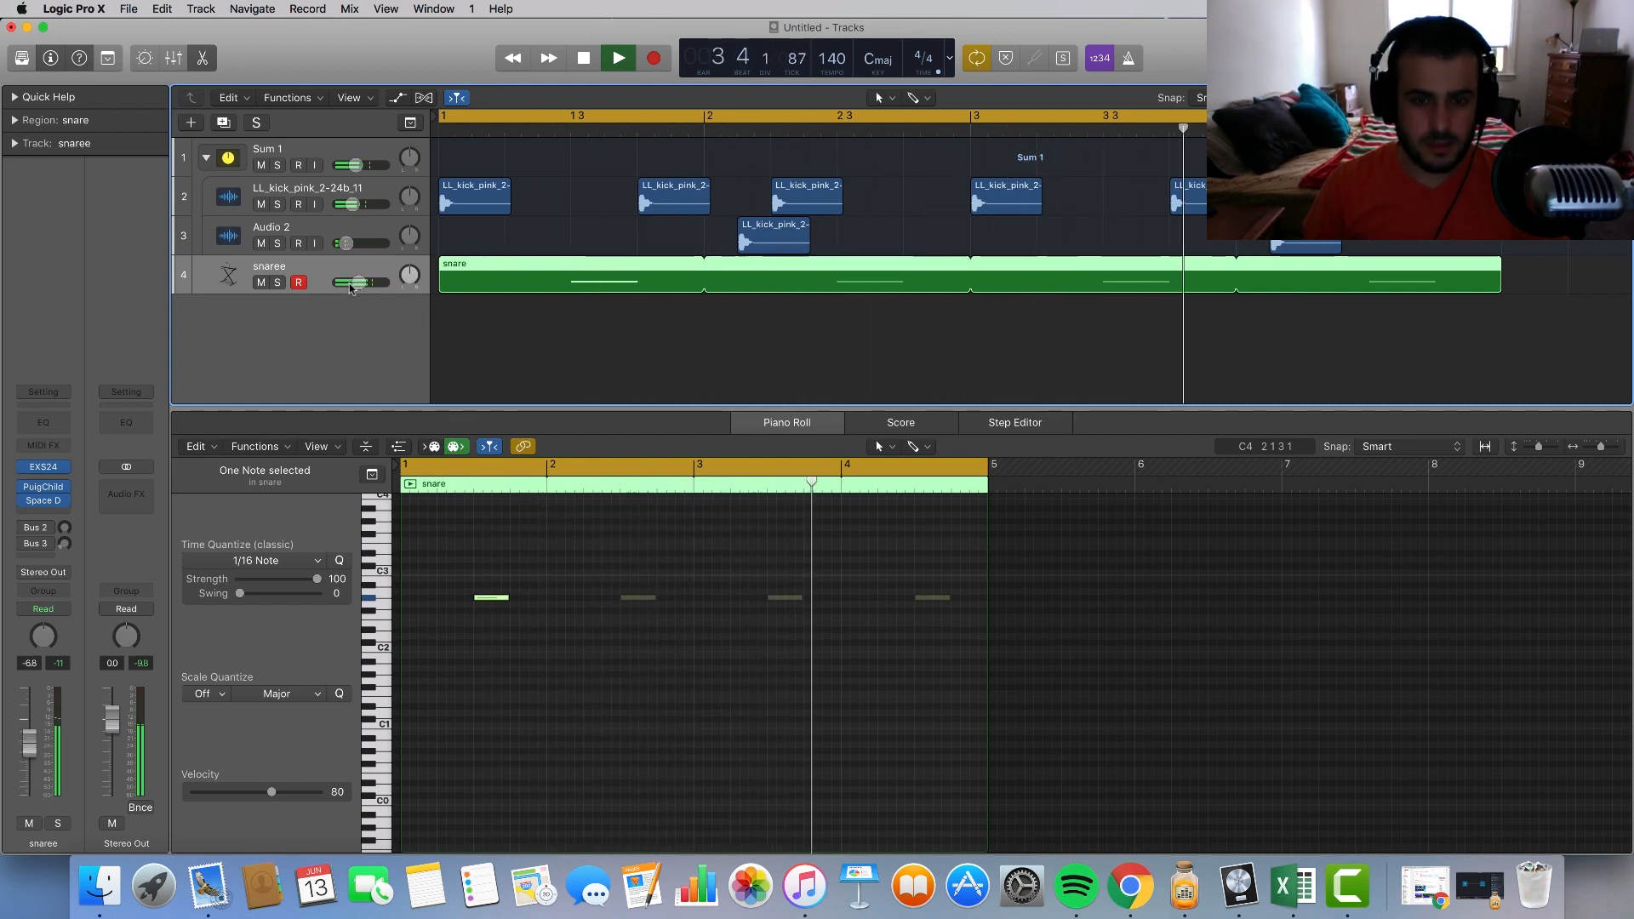
key("space")
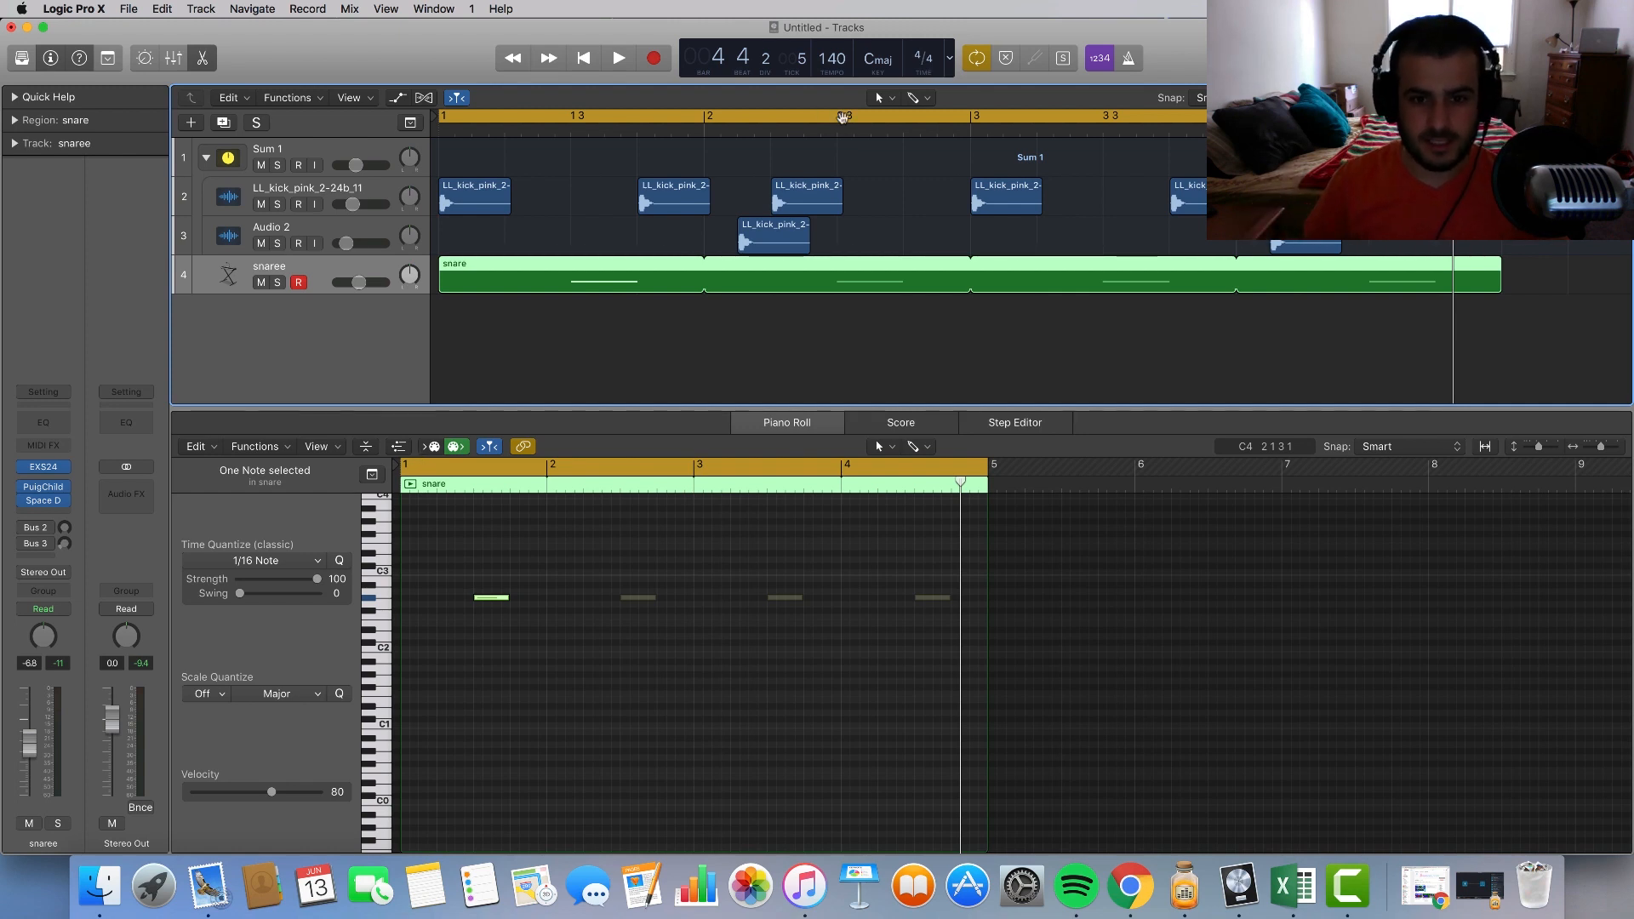
left_click(768, 225)
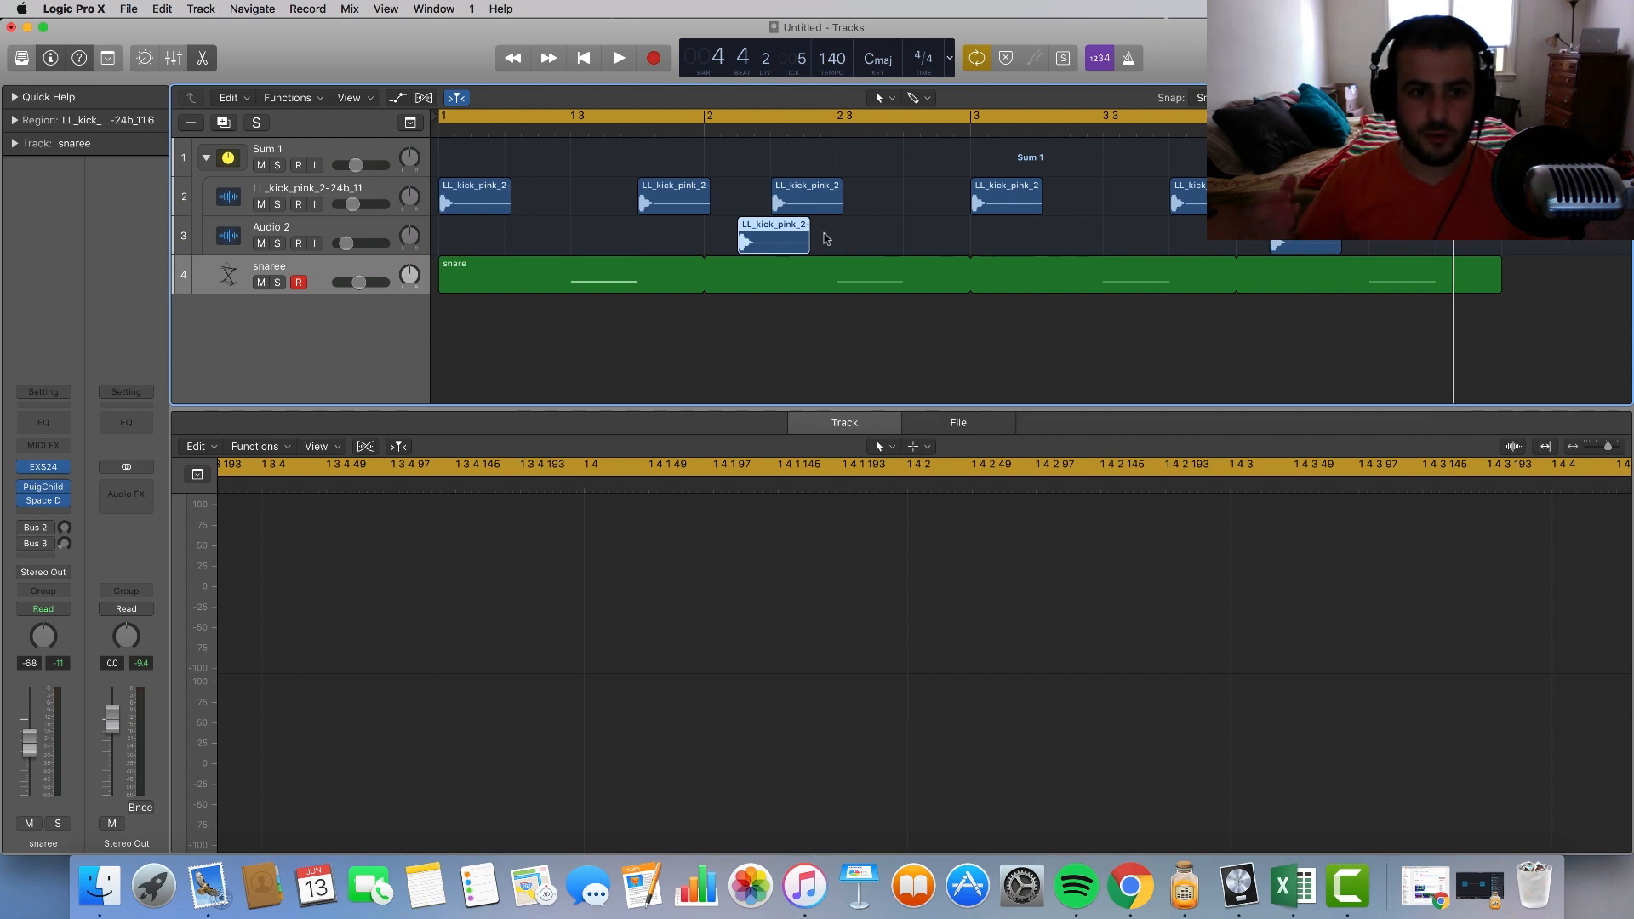
left_click(314, 274)
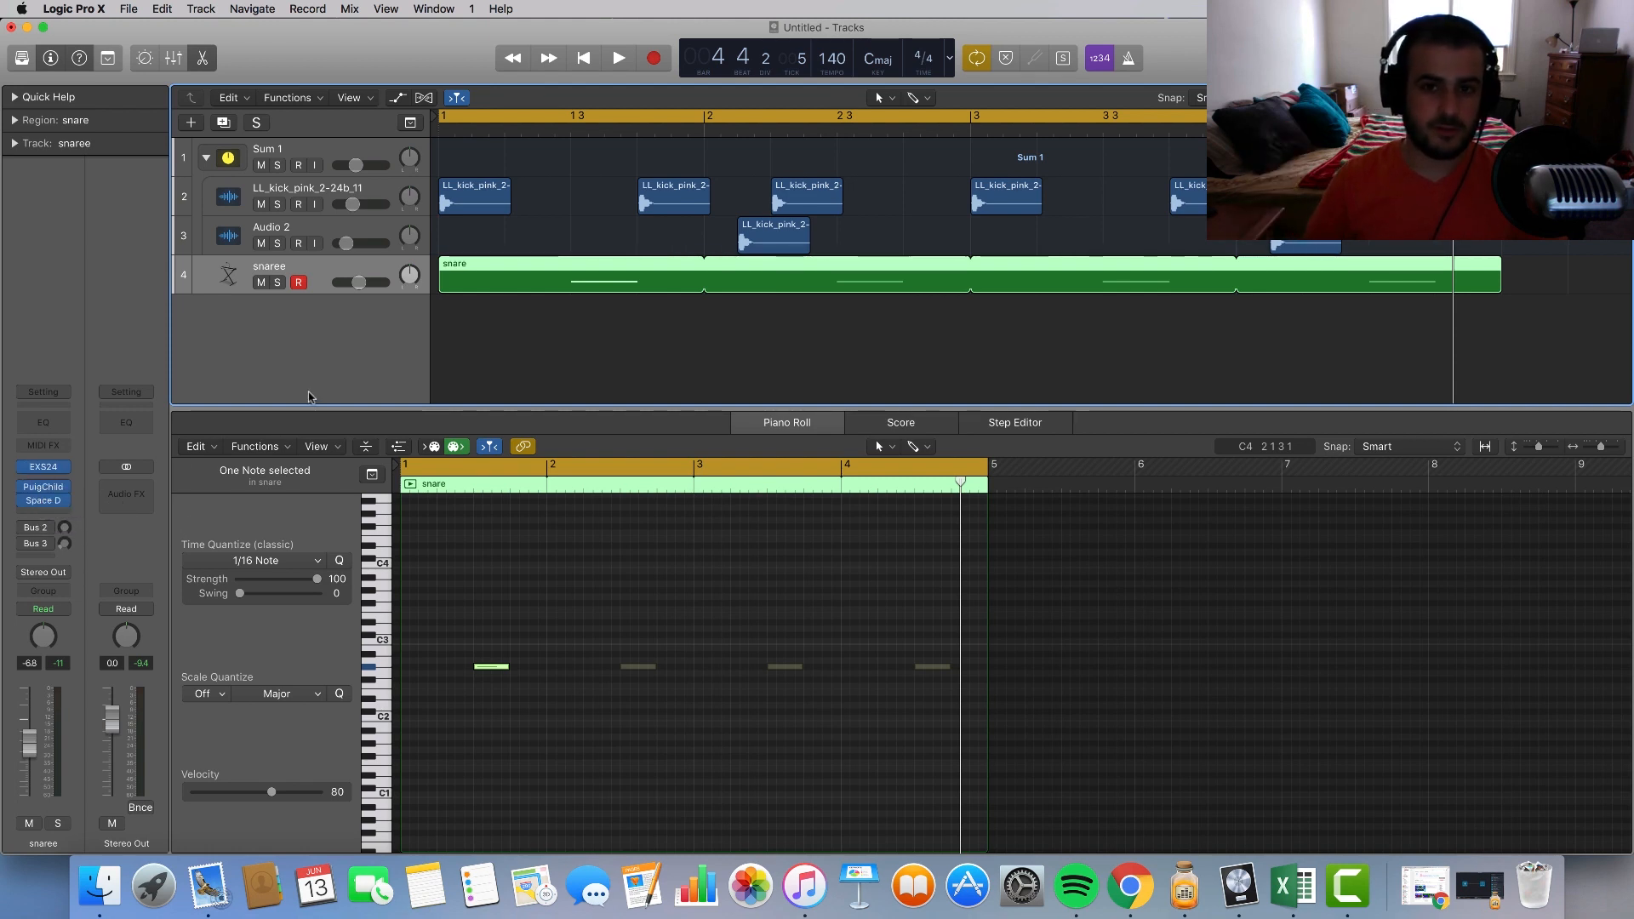
left_click(579, 312)
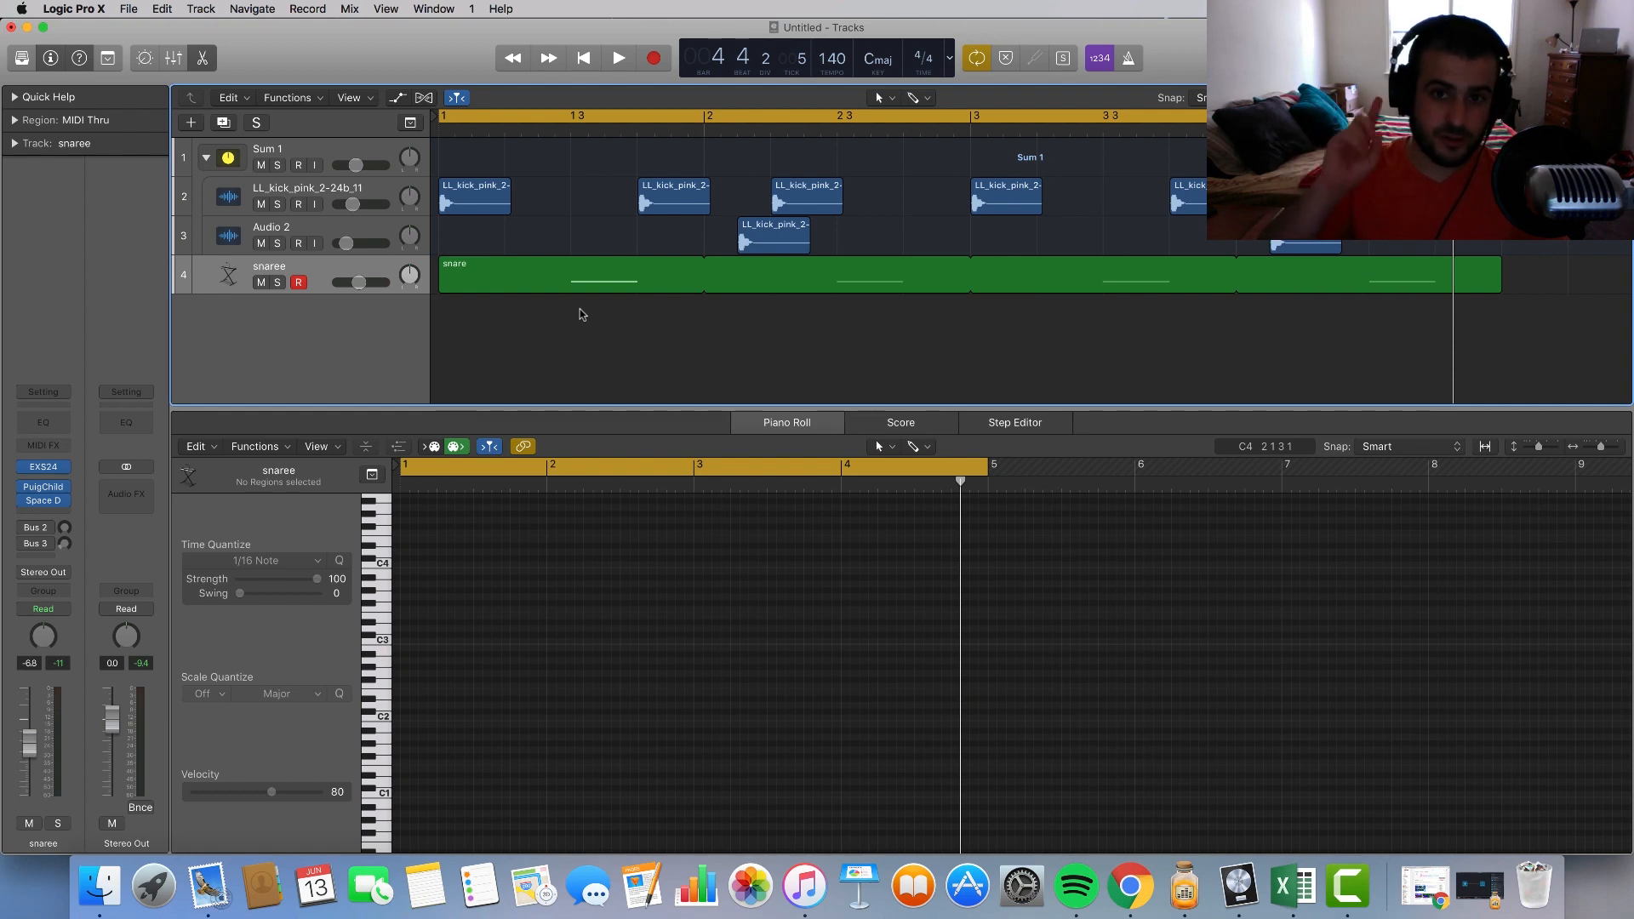
left_click(322, 272)
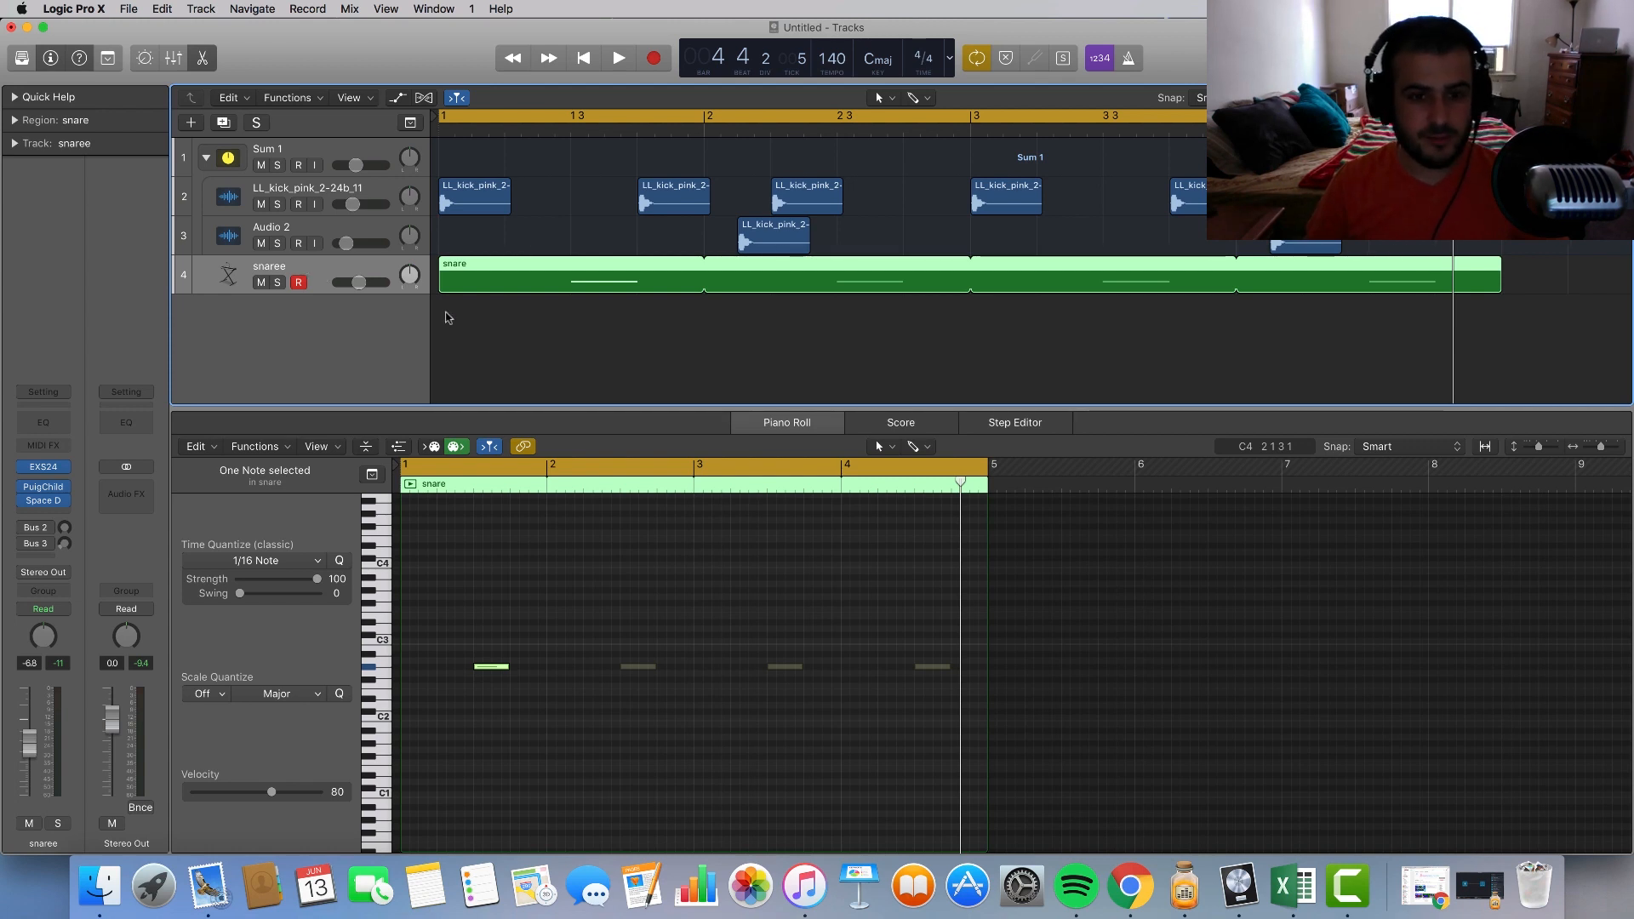
Step: Add a software instrument track below the snare and look through the downloaded sample list for hi-hats
double_click(335, 345)
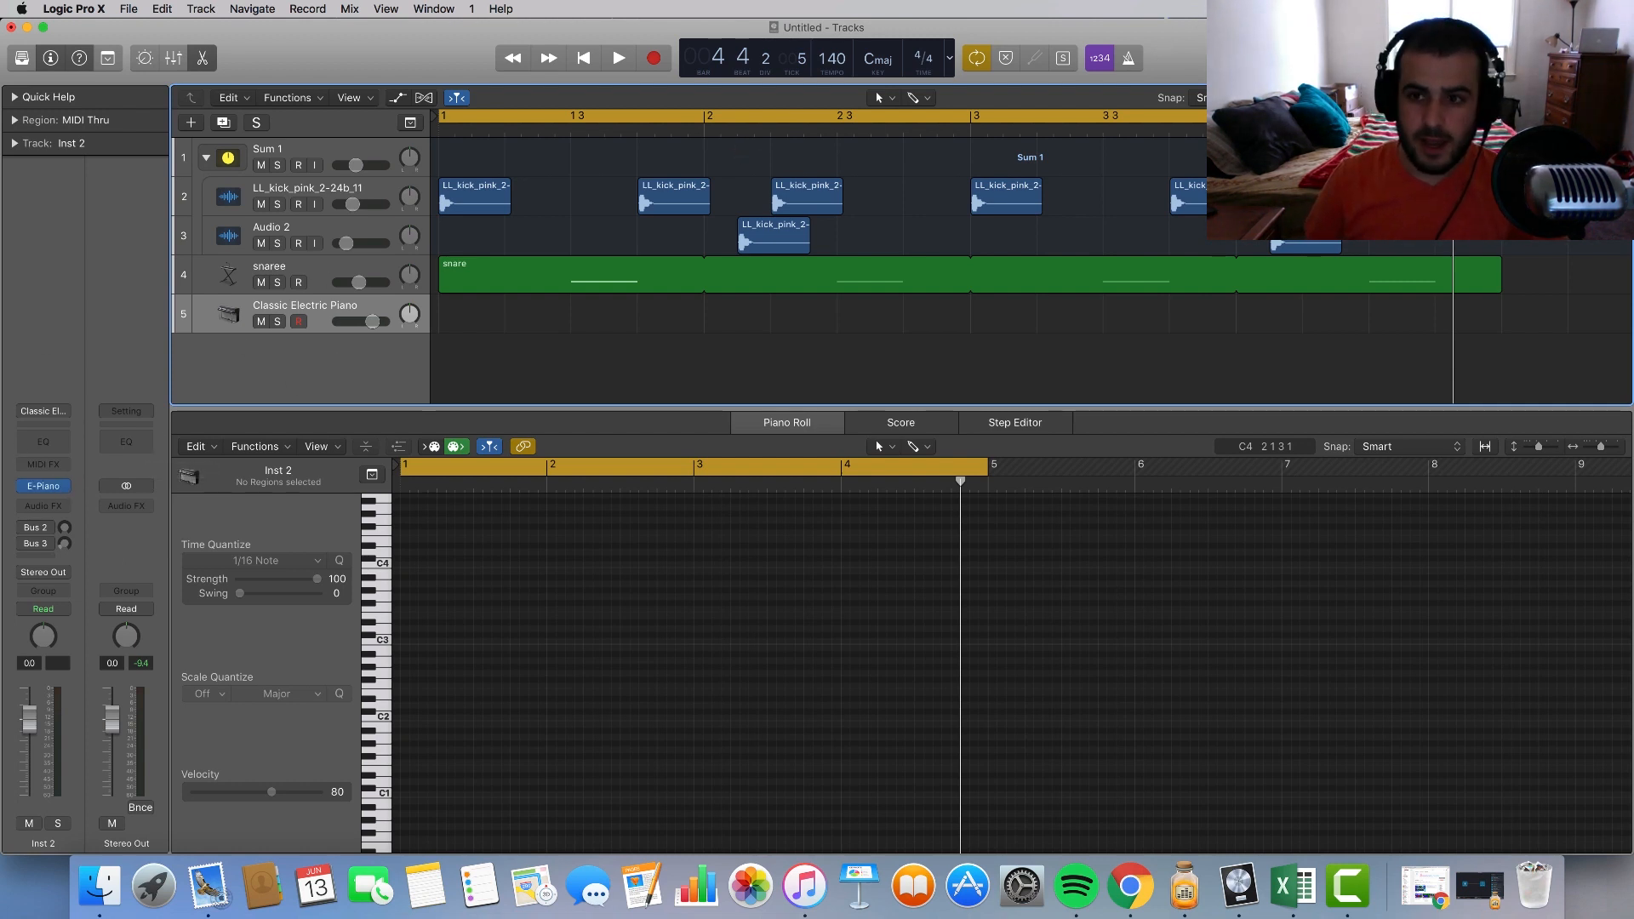
left_click(1377, 8)
scroll(1347, 285, "down", 1)
scroll(1345, 290, "up", 3)
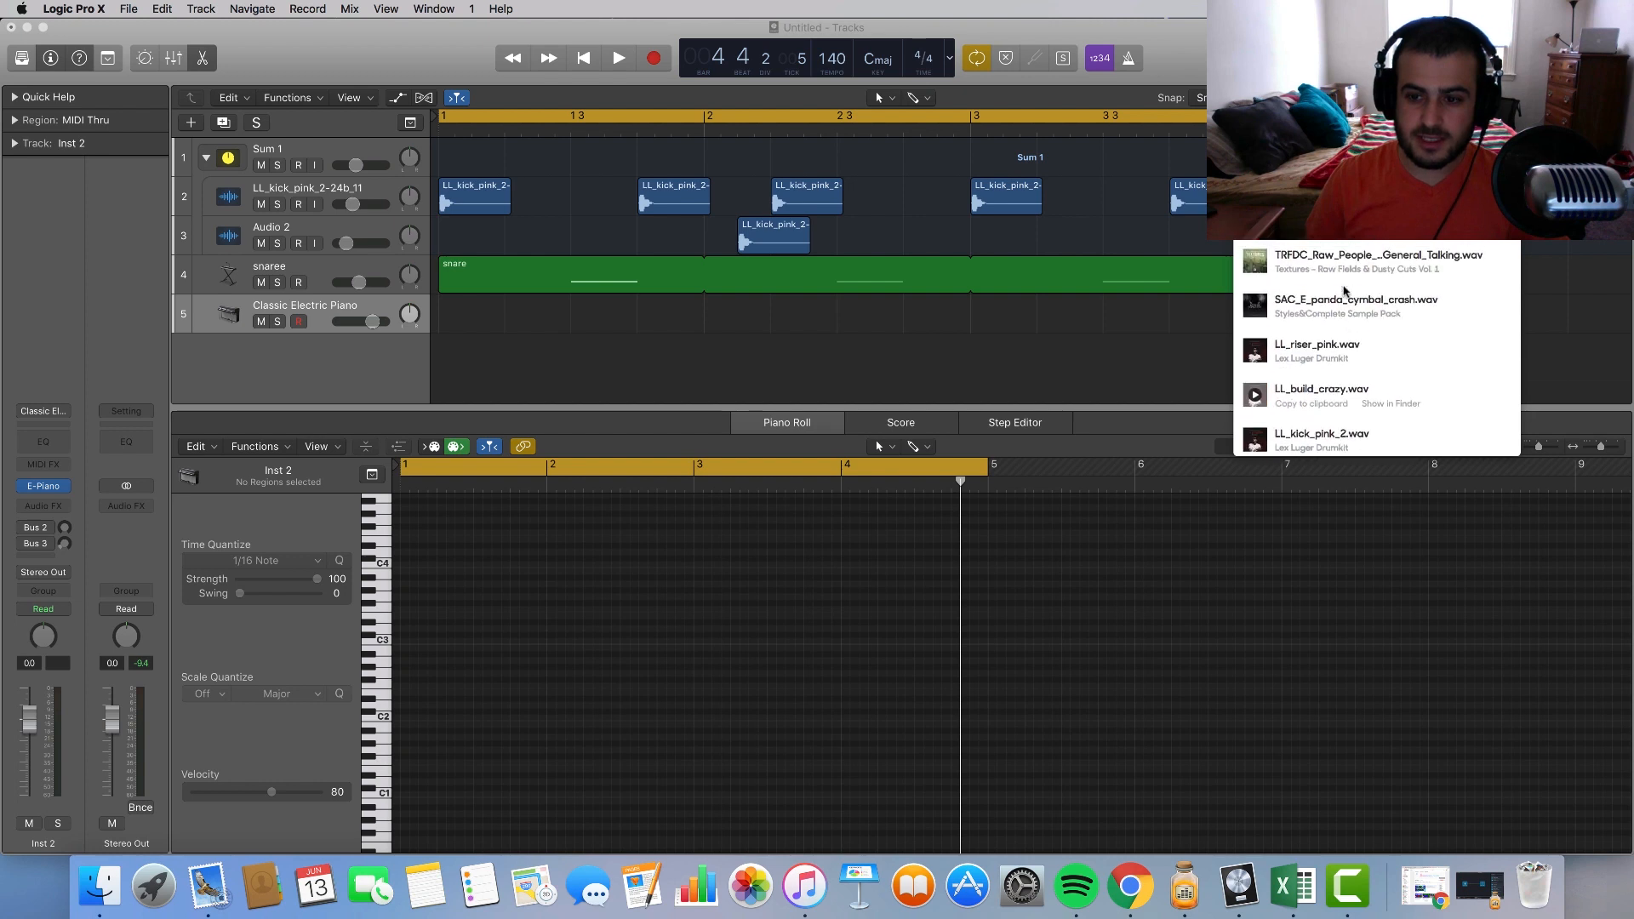
scroll(1339, 286, "down", 10)
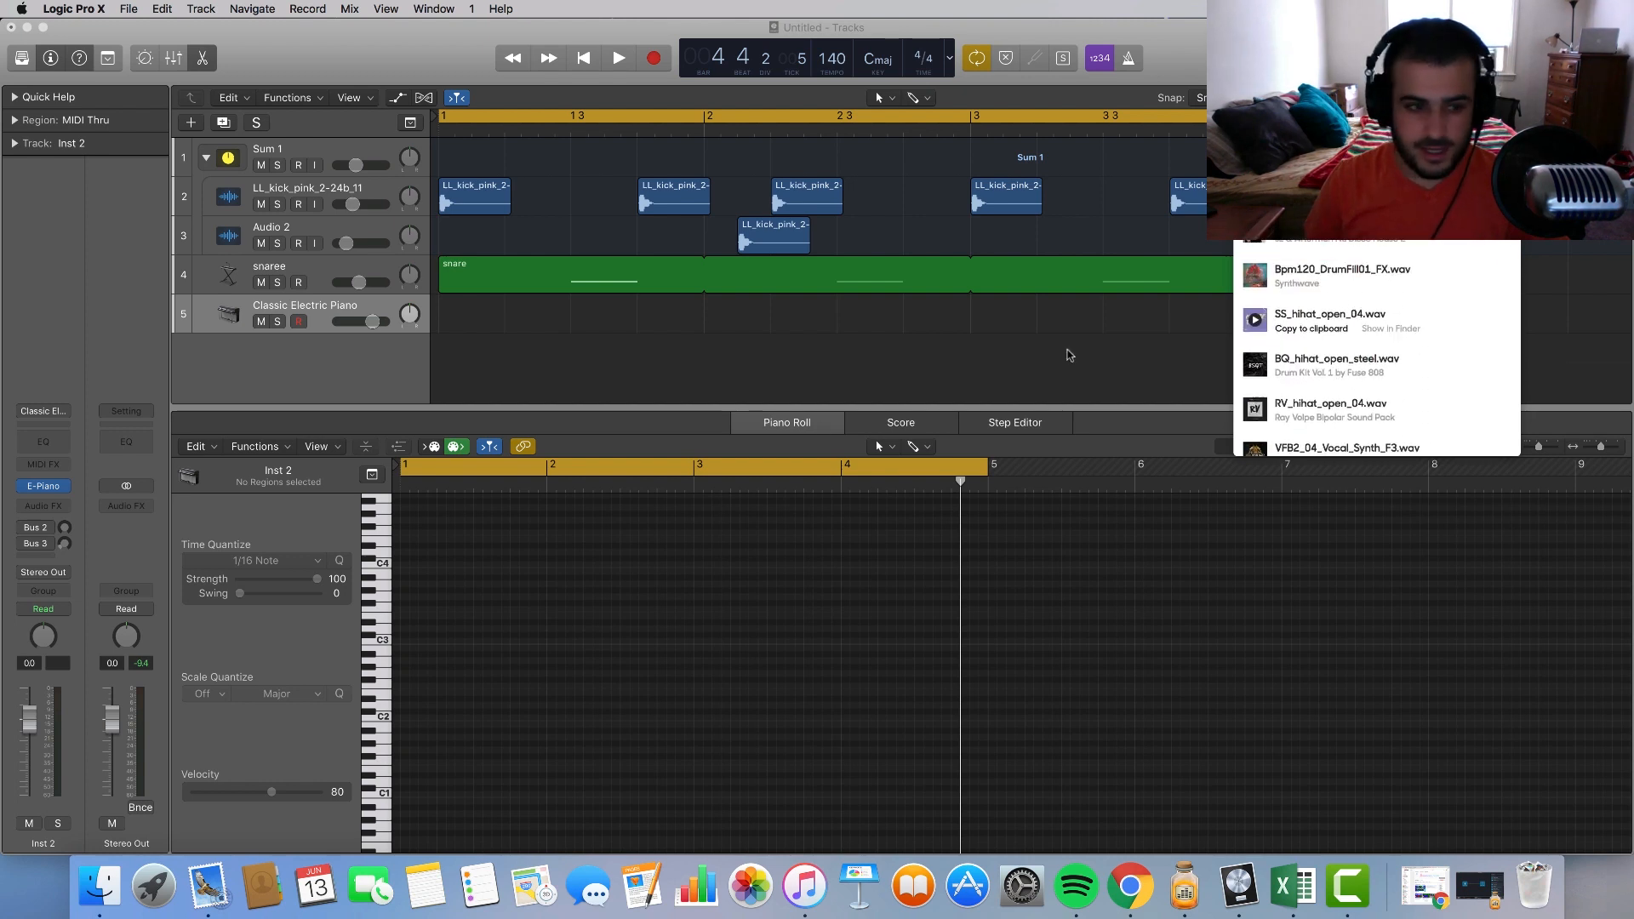
left_click(625, 385)
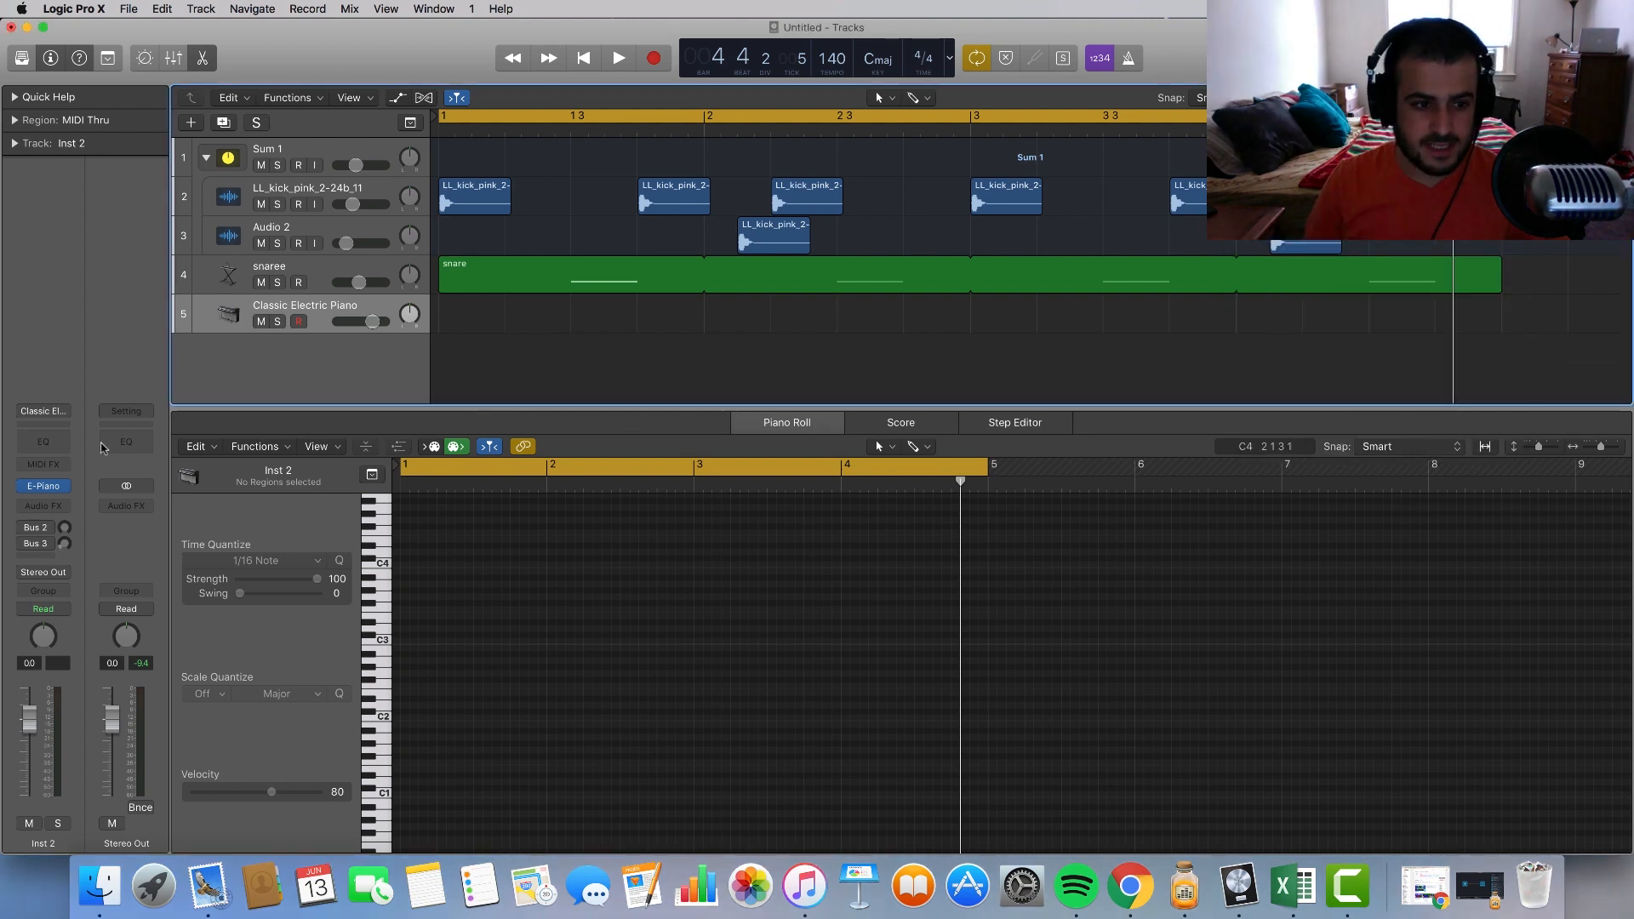
Step: Replace the new track's electric piano with the EXS24 sampler and load the hihat instrument into it
left_click(52, 492)
mouse_move(170, 483)
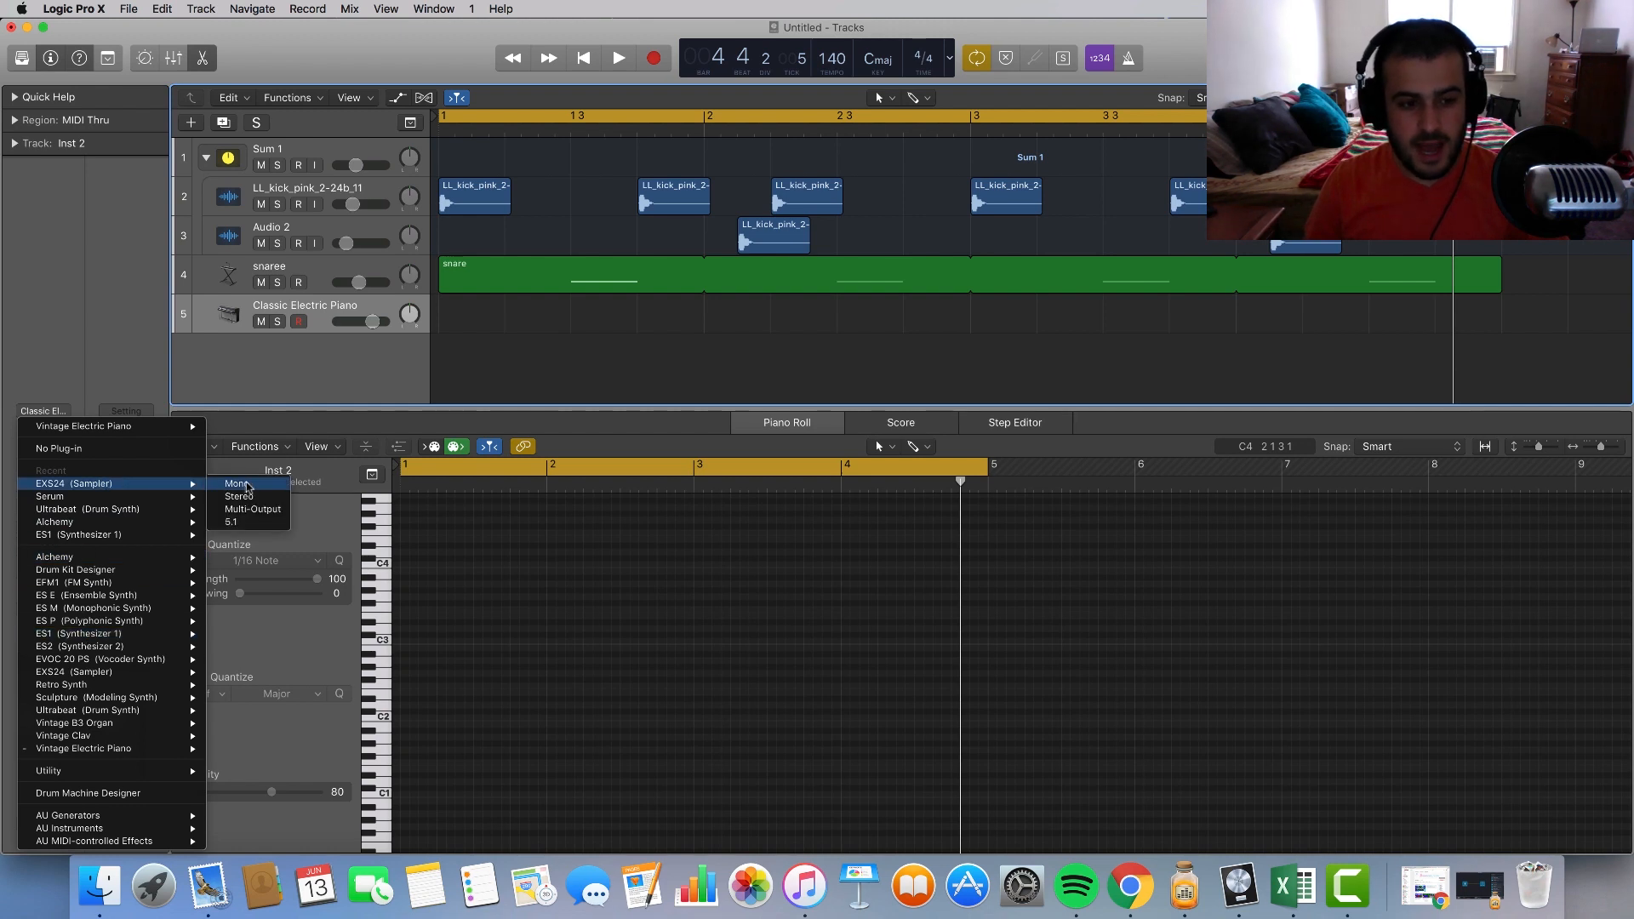
left_click(247, 487)
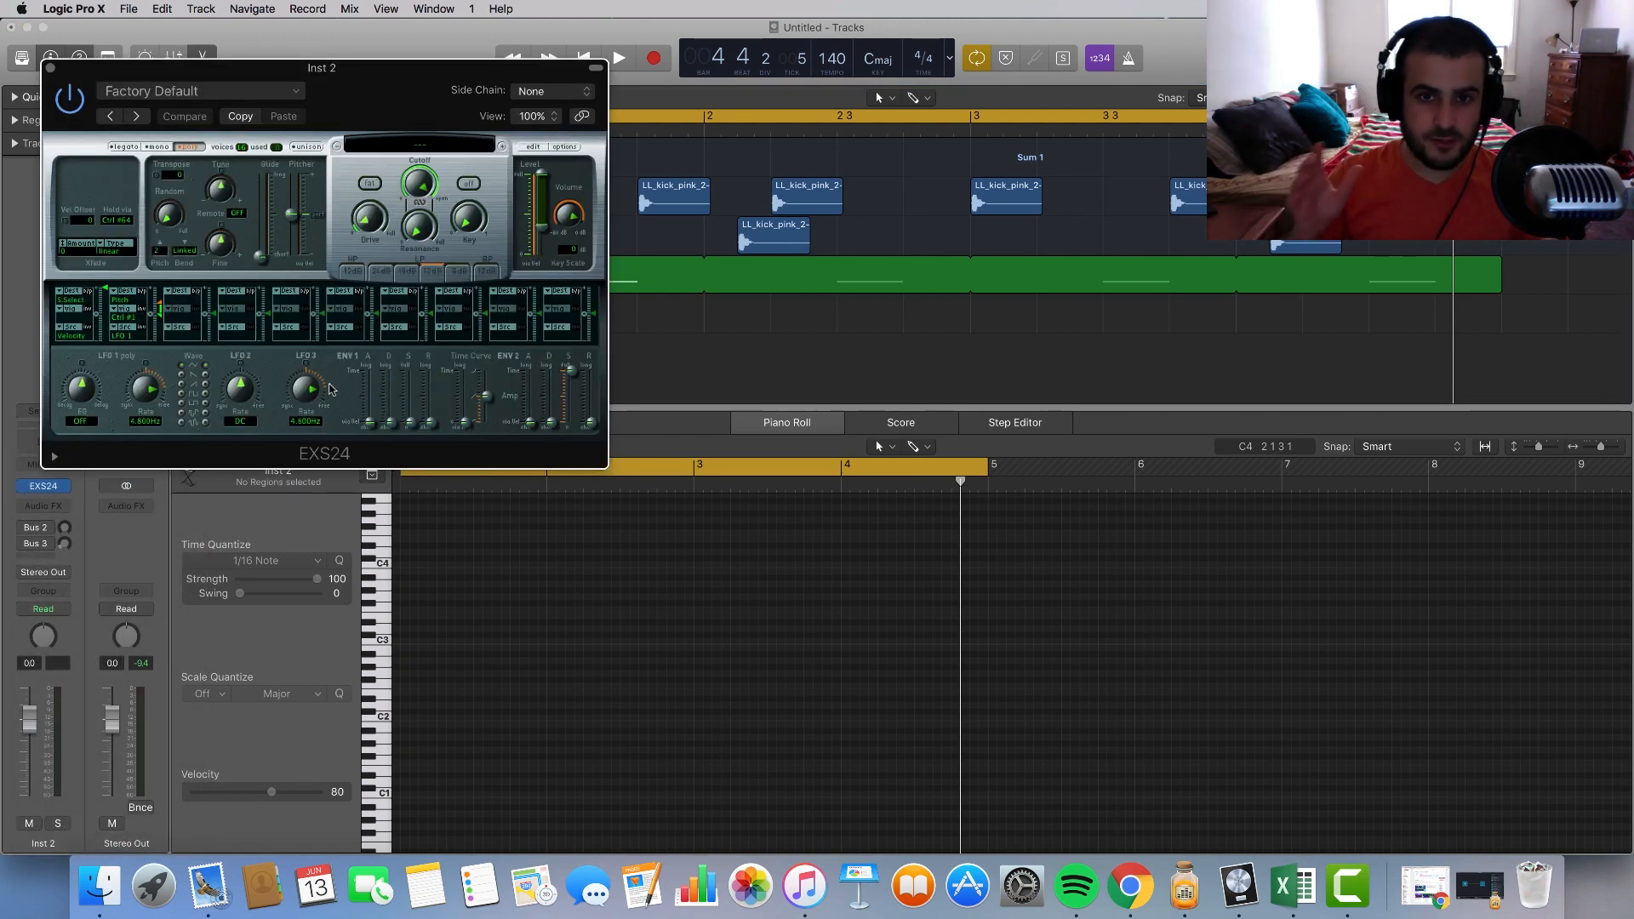
left_click(457, 144)
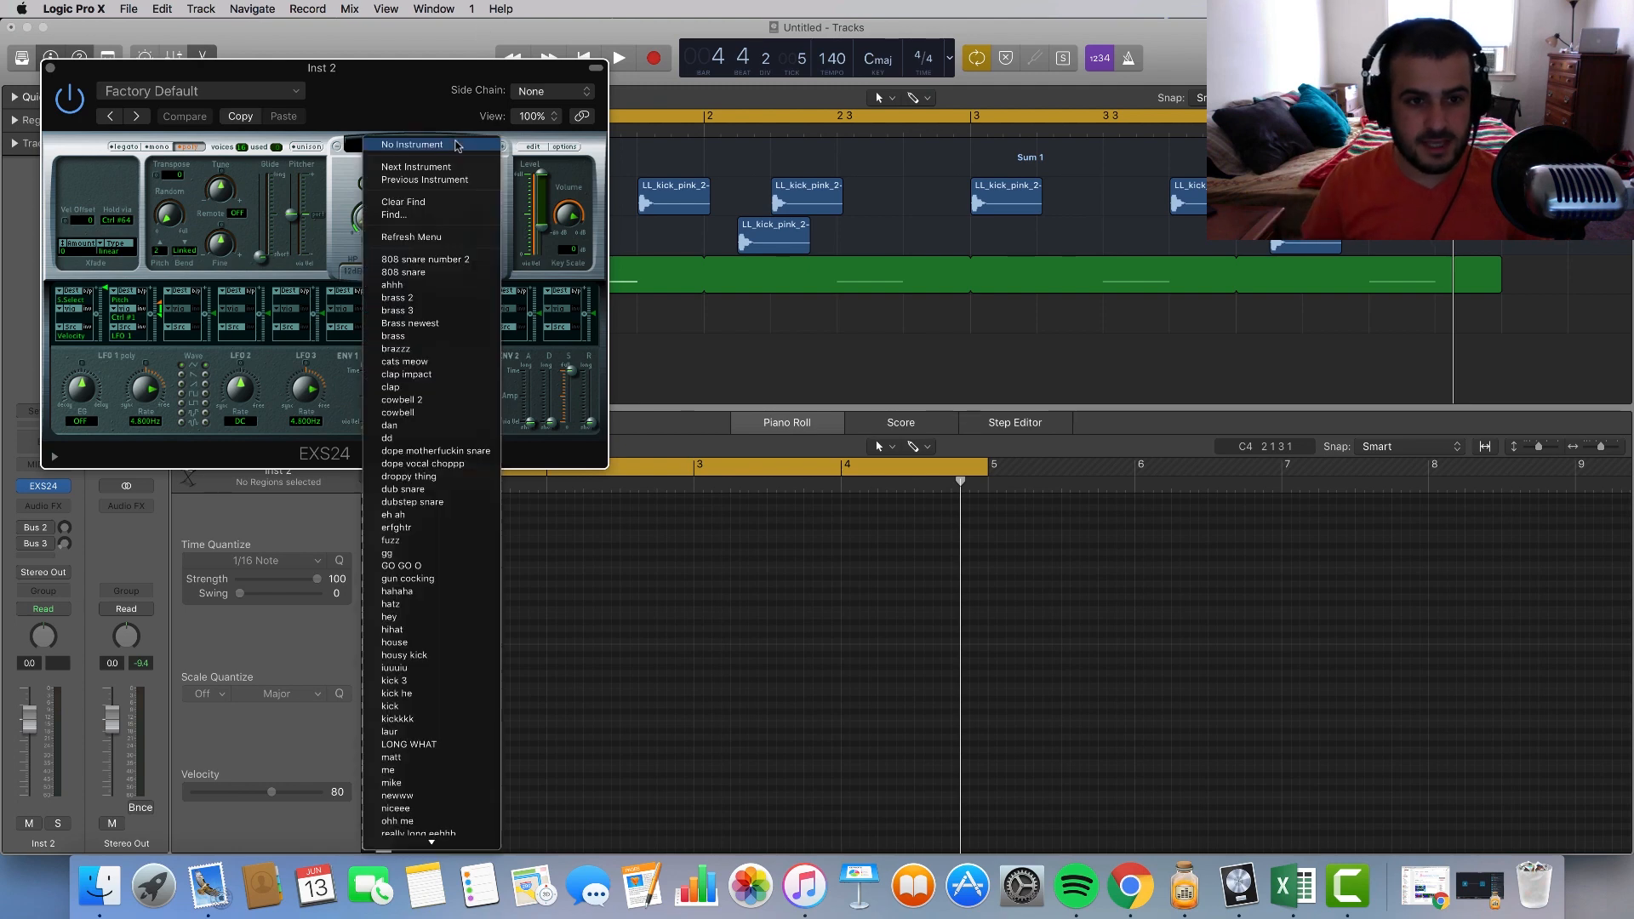
scroll(460, 434, "down", 10)
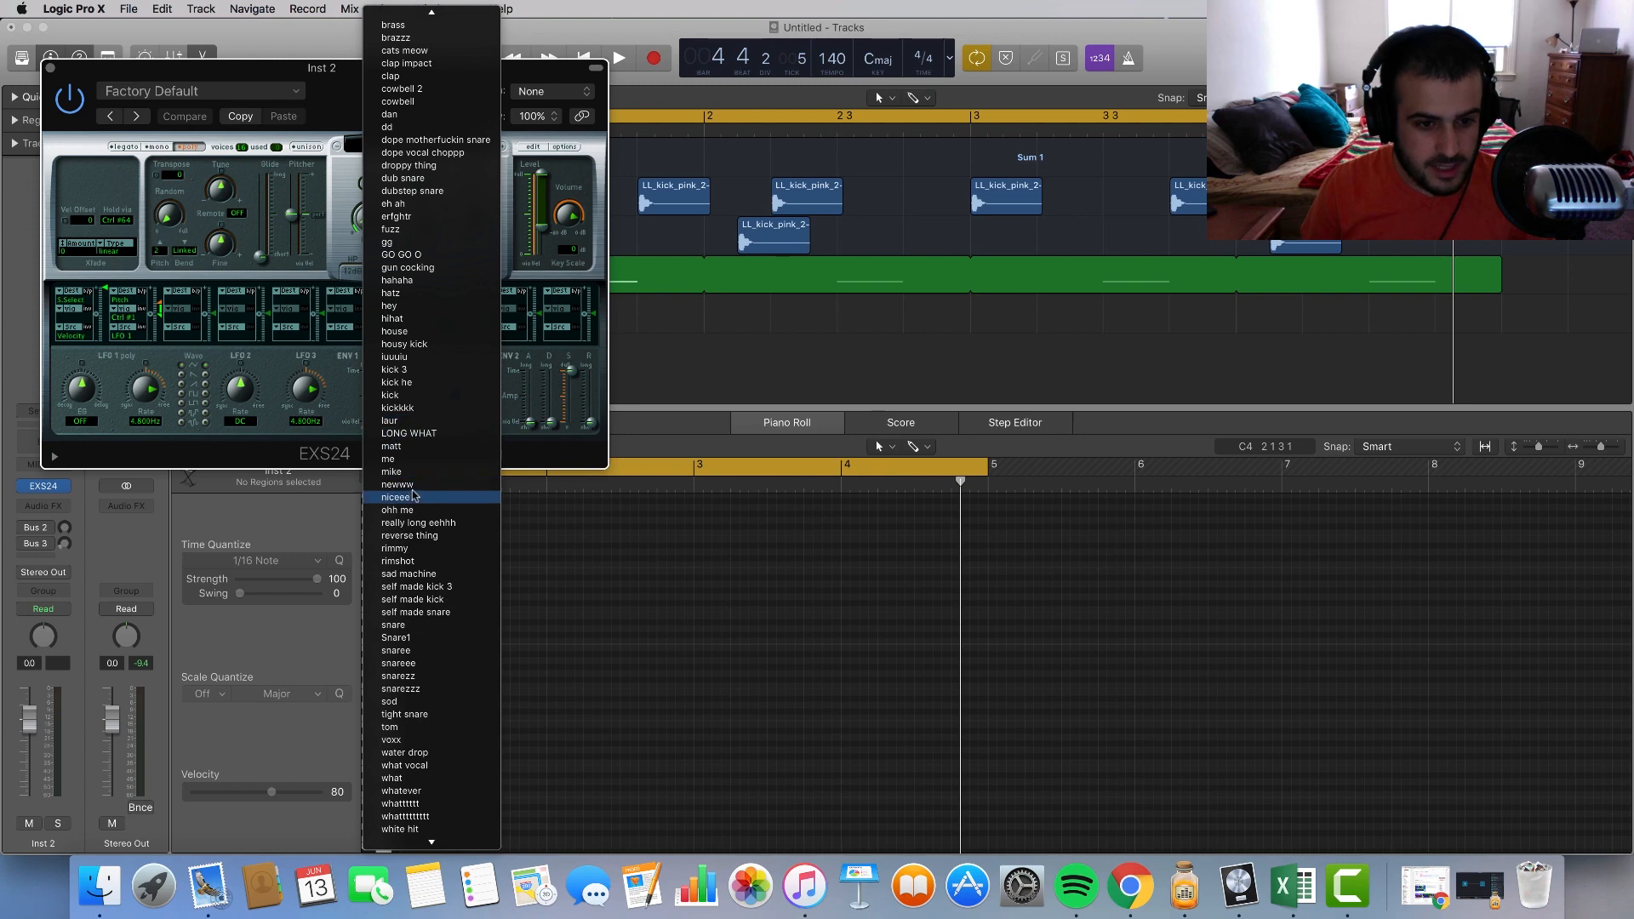
left_click(405, 320)
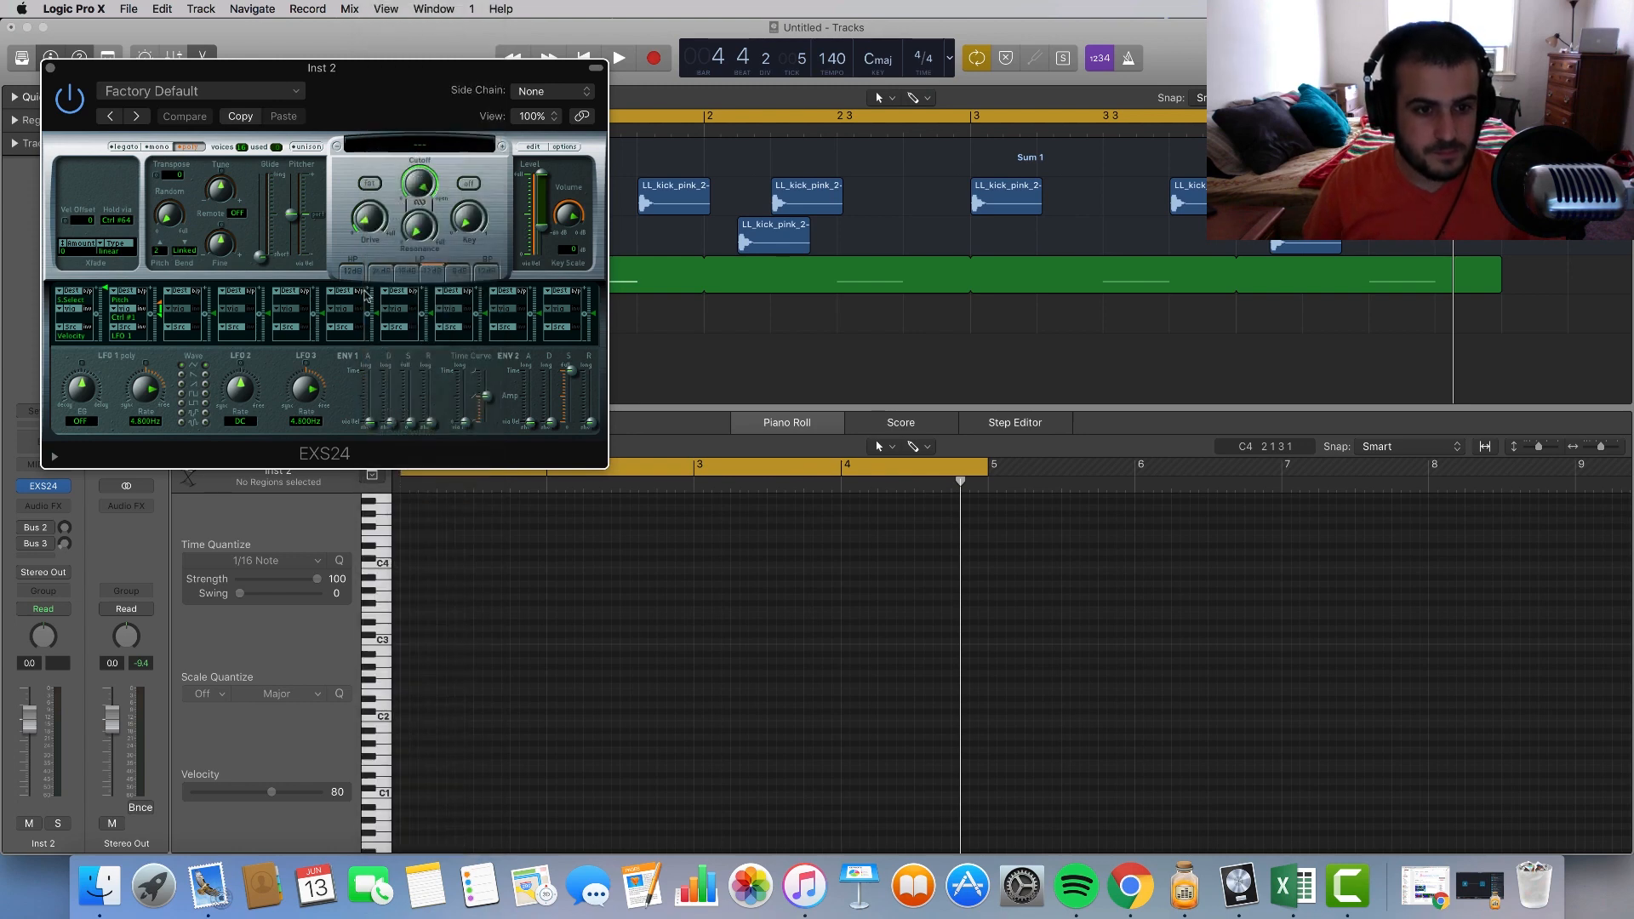
left_click(50, 68)
Step: Create a one-bar region on the hihat track and place a C3 note at its start, shortened to about a sixteenth
left_click(465, 321, "super")
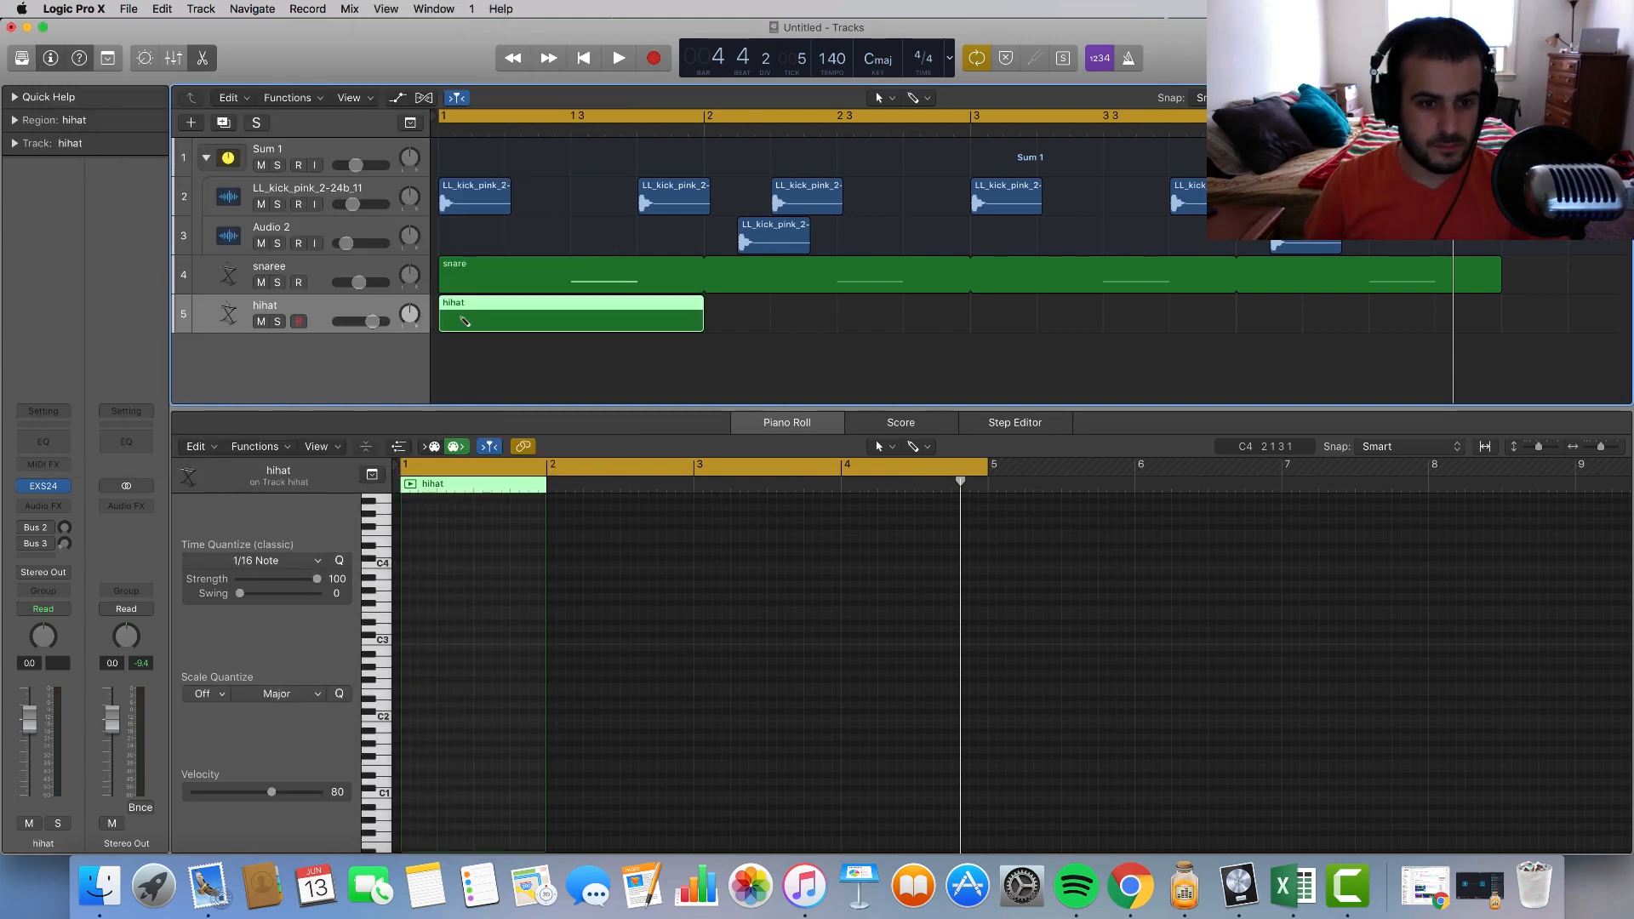
key("space")
key("space")
scroll(443, 638, "up", 5)
scroll(442, 638, "left", 3)
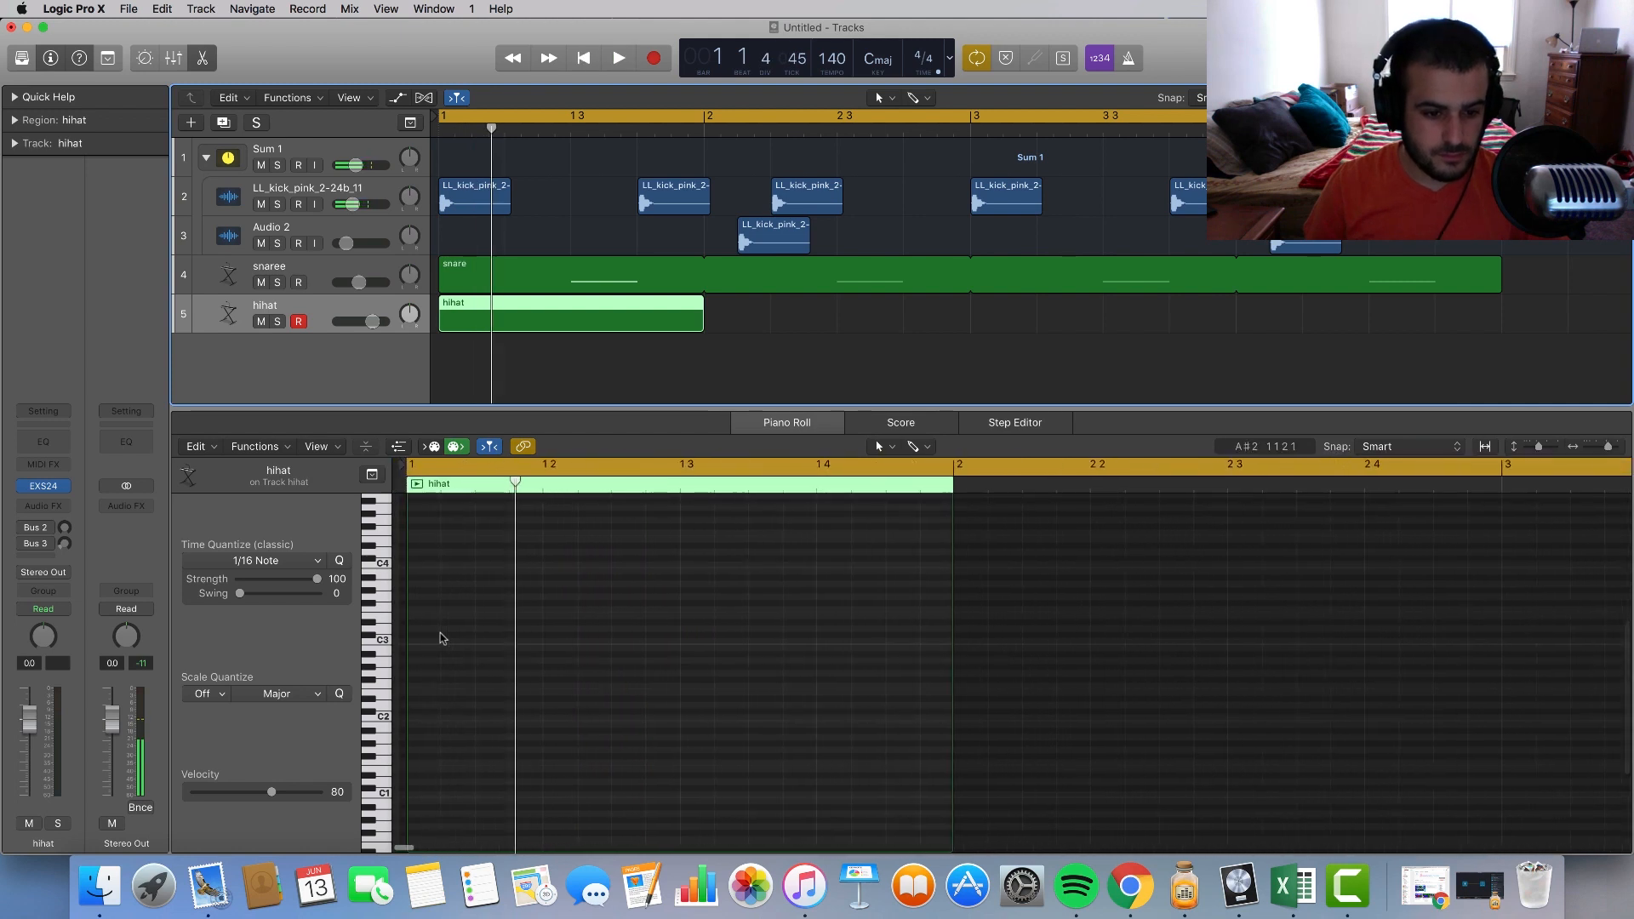
scroll(442, 639, "down", 1)
left_click(380, 678)
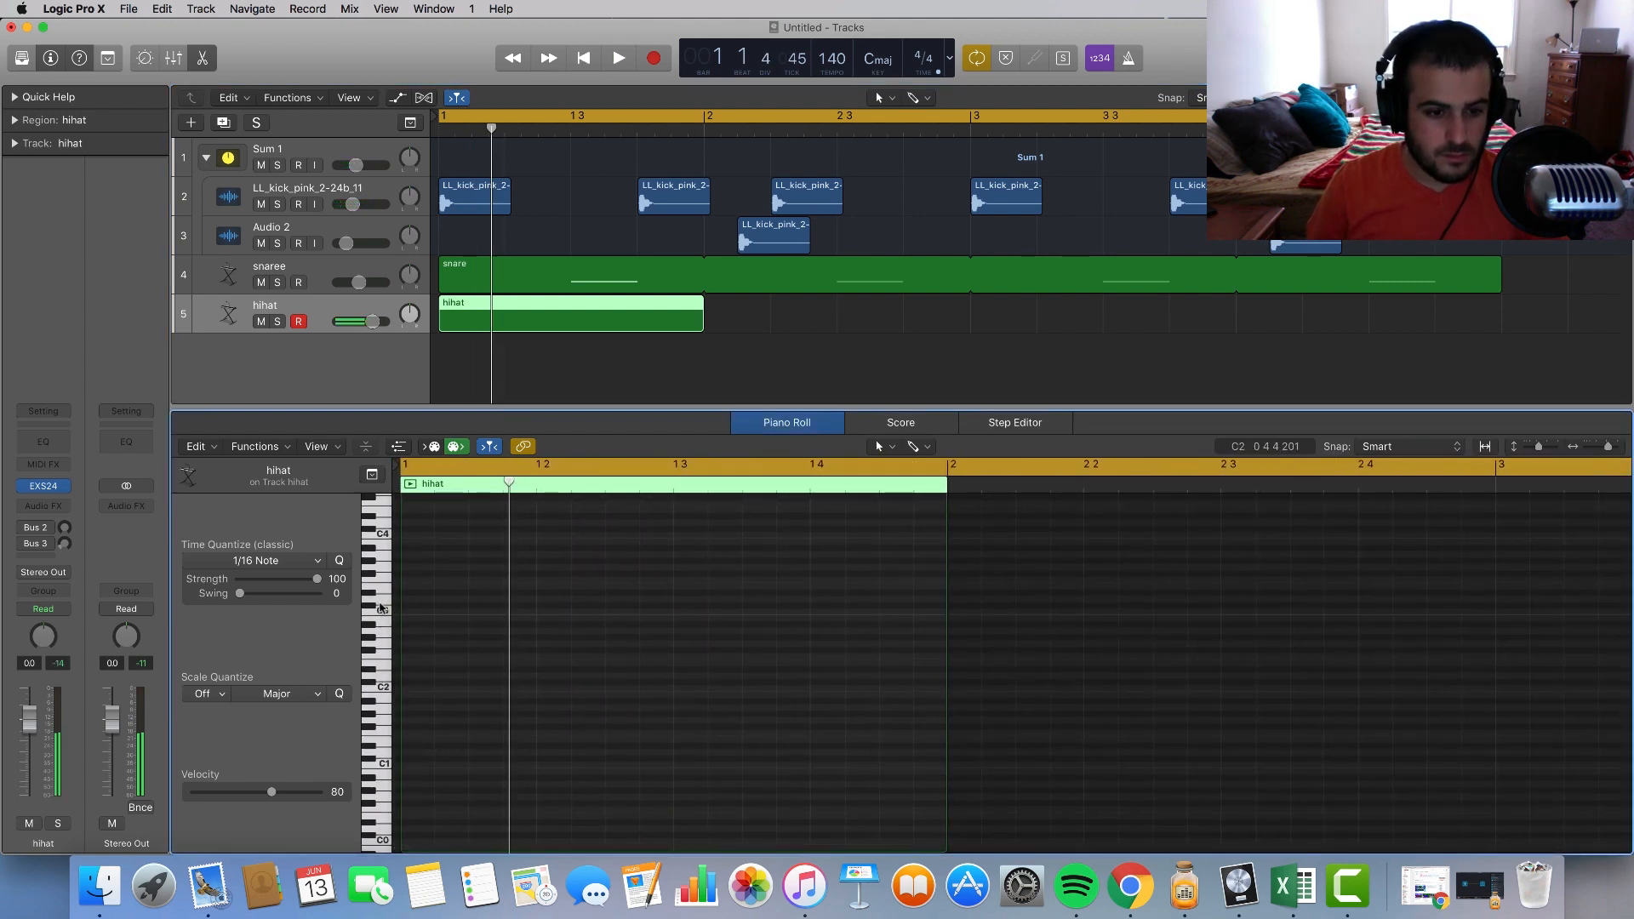
left_click(418, 614)
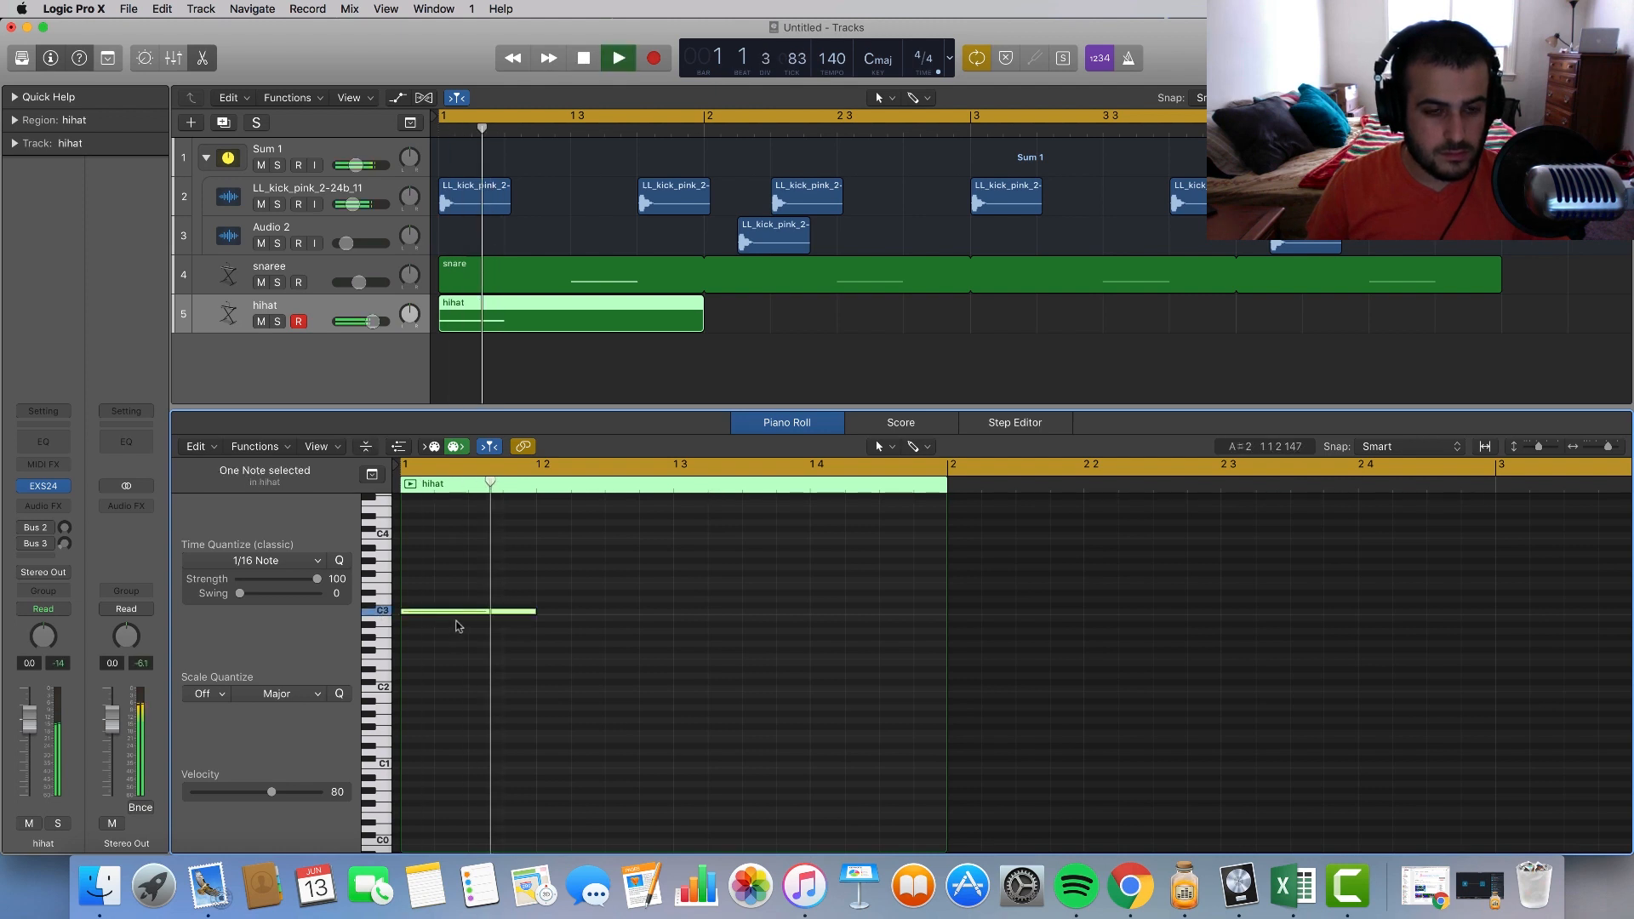
left_click_drag(530, 610, 434, 611)
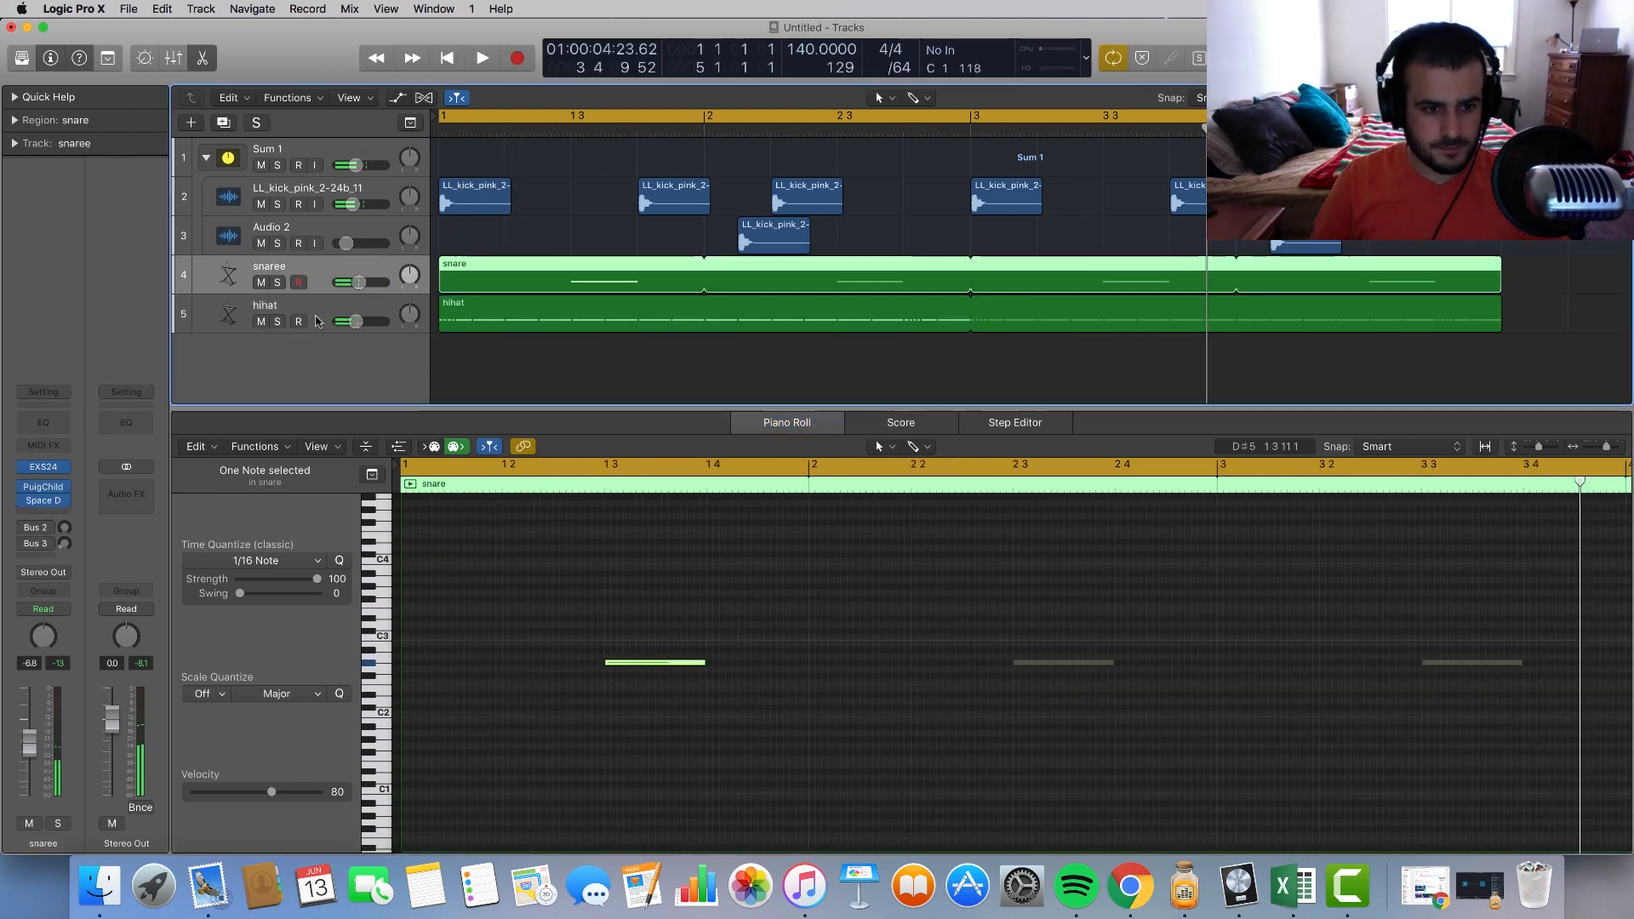
Step: Lower the hihat track's volume to -11.2 dB while playing the full pattern
left_click(301, 322)
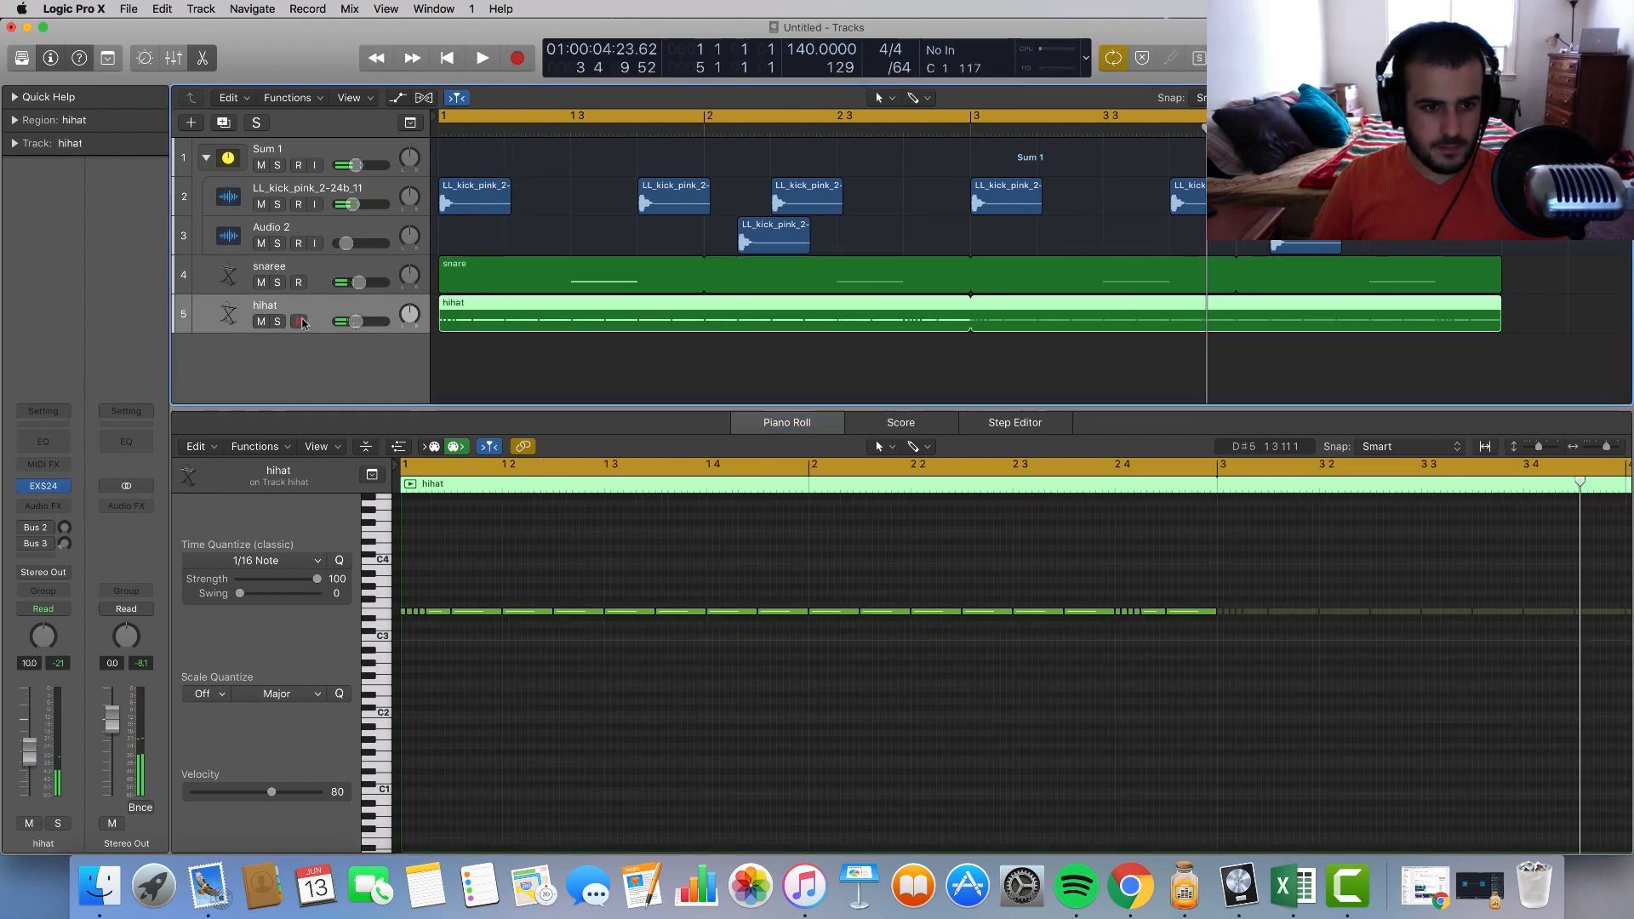
left_click_drag(346, 316, 344, 316)
key("space")
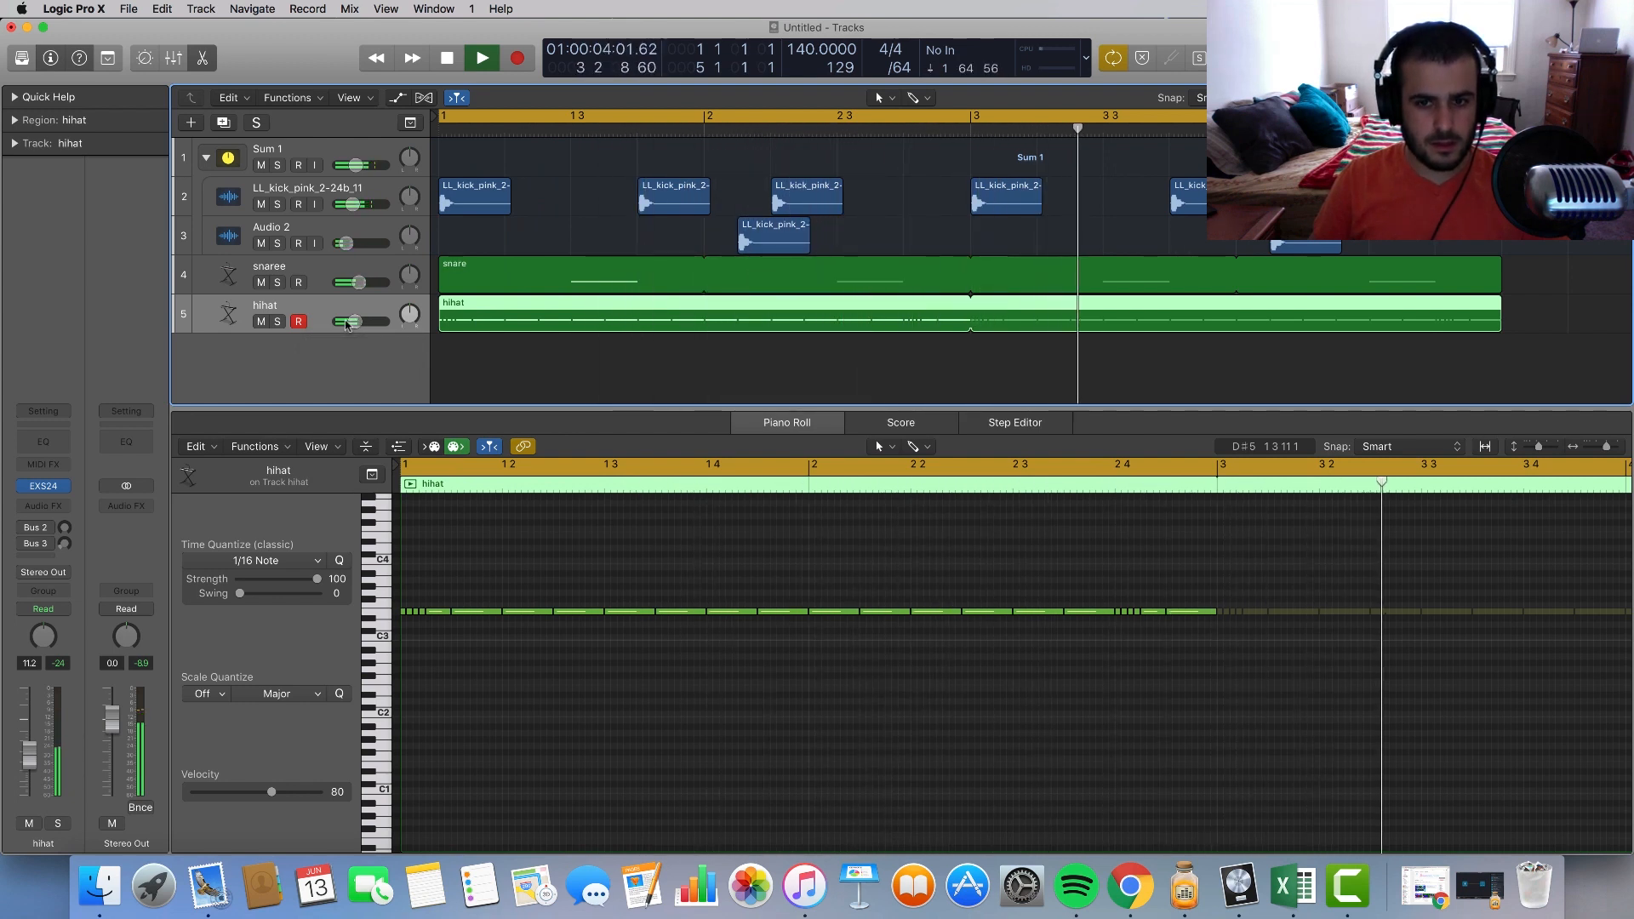
key("space")
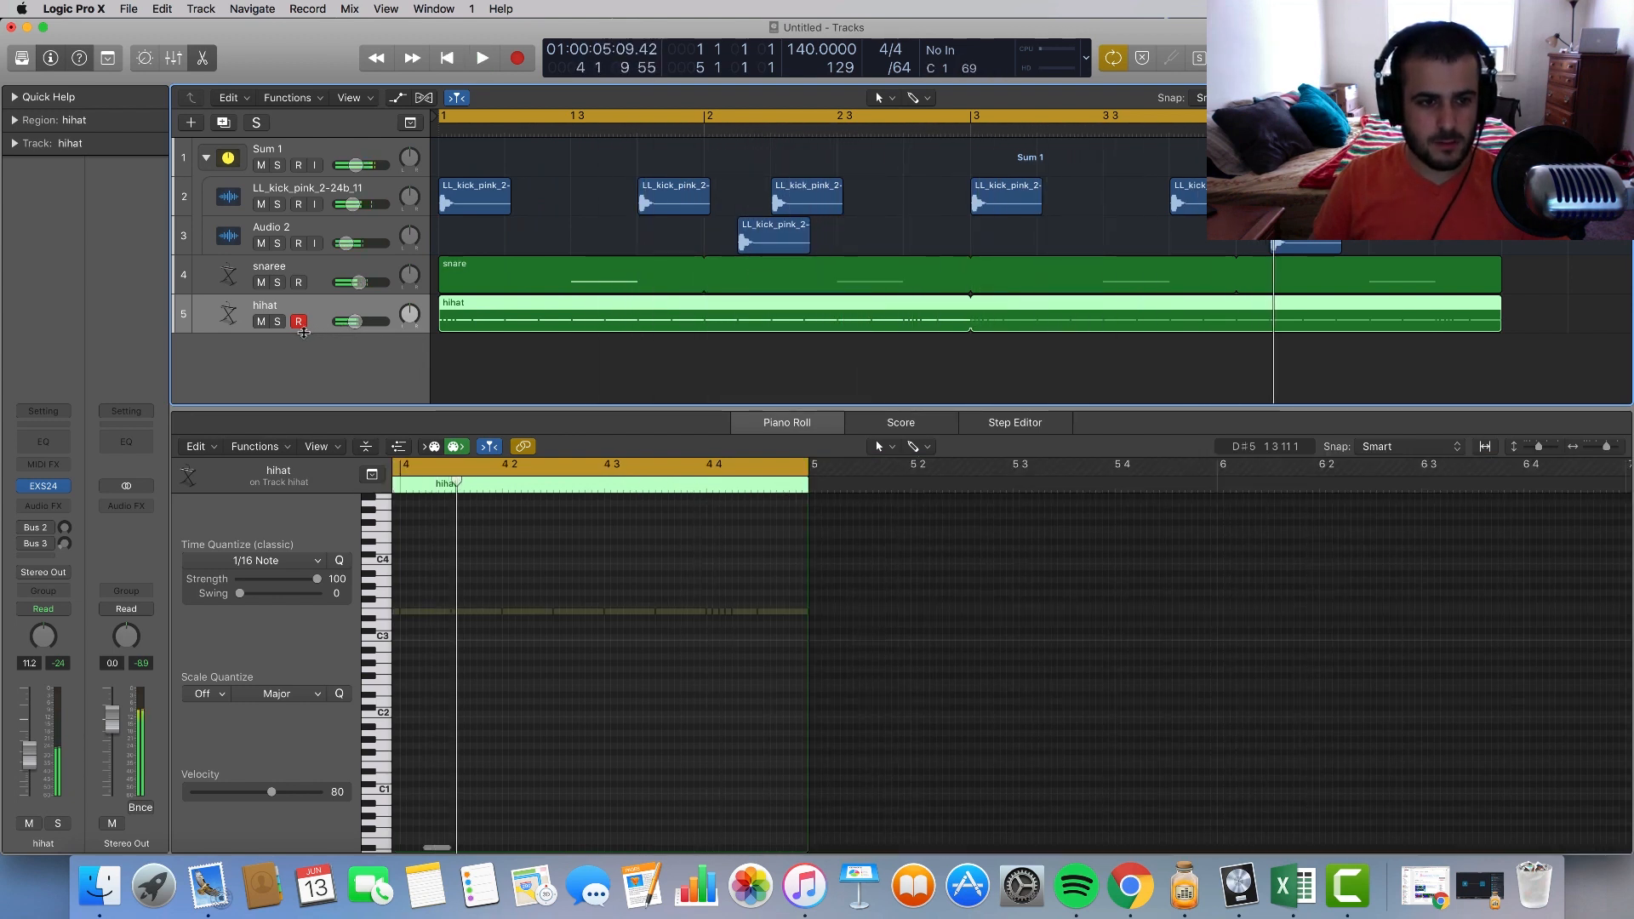
Step: Insert a stereo Camel Audio CamelCrusher on the hihat track
left_click(42, 516)
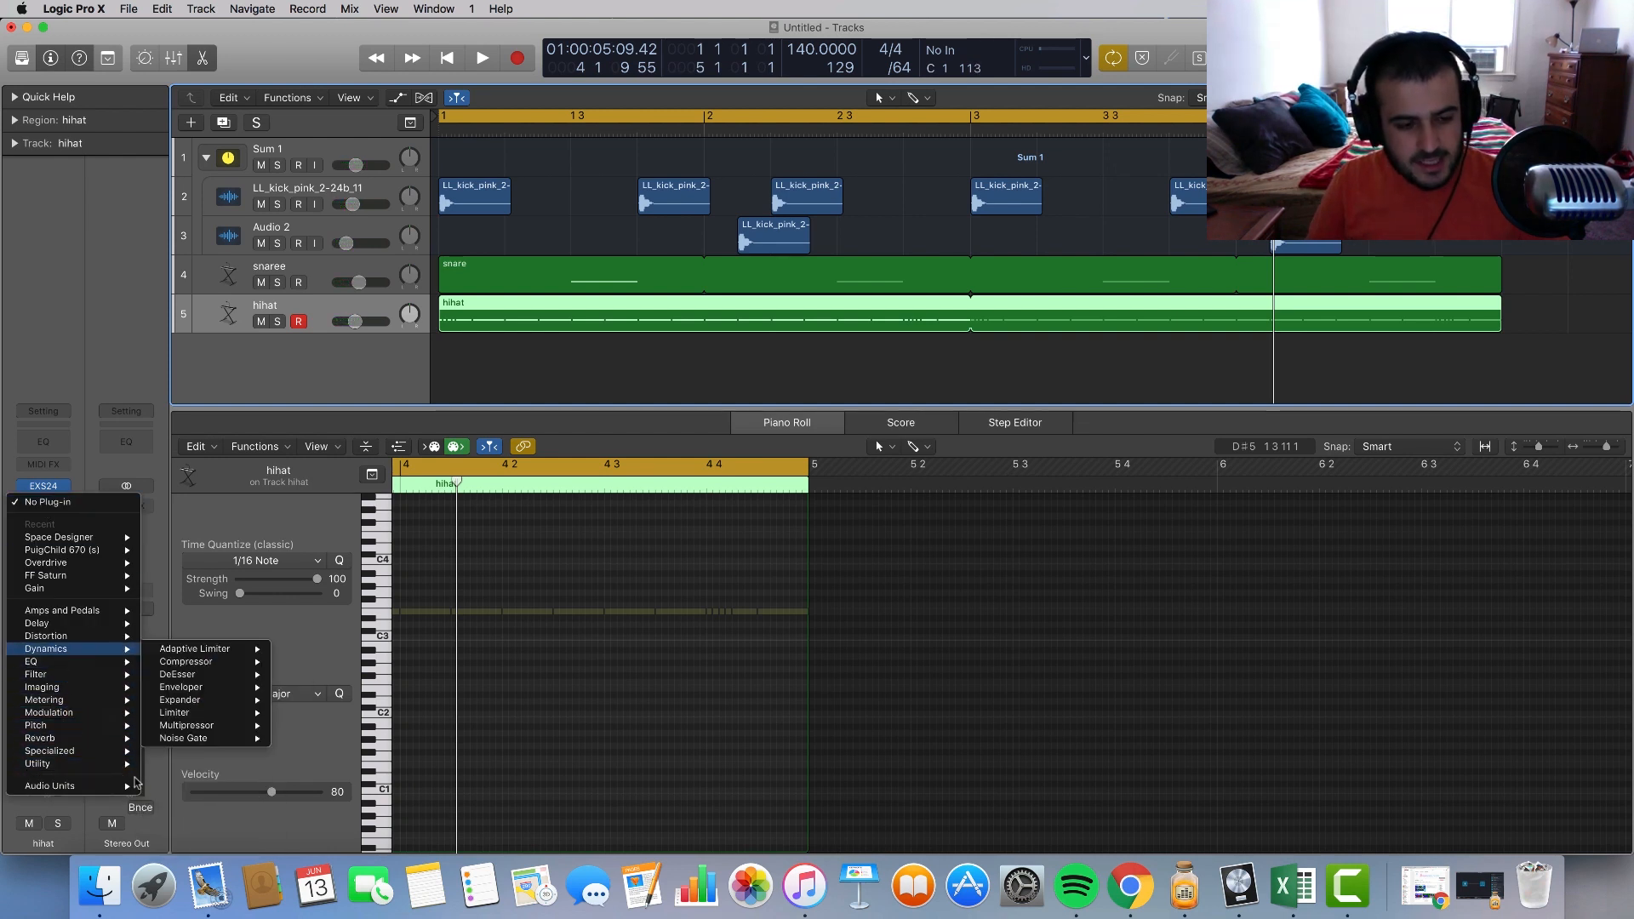
mouse_move(126, 786)
mouse_move(234, 728)
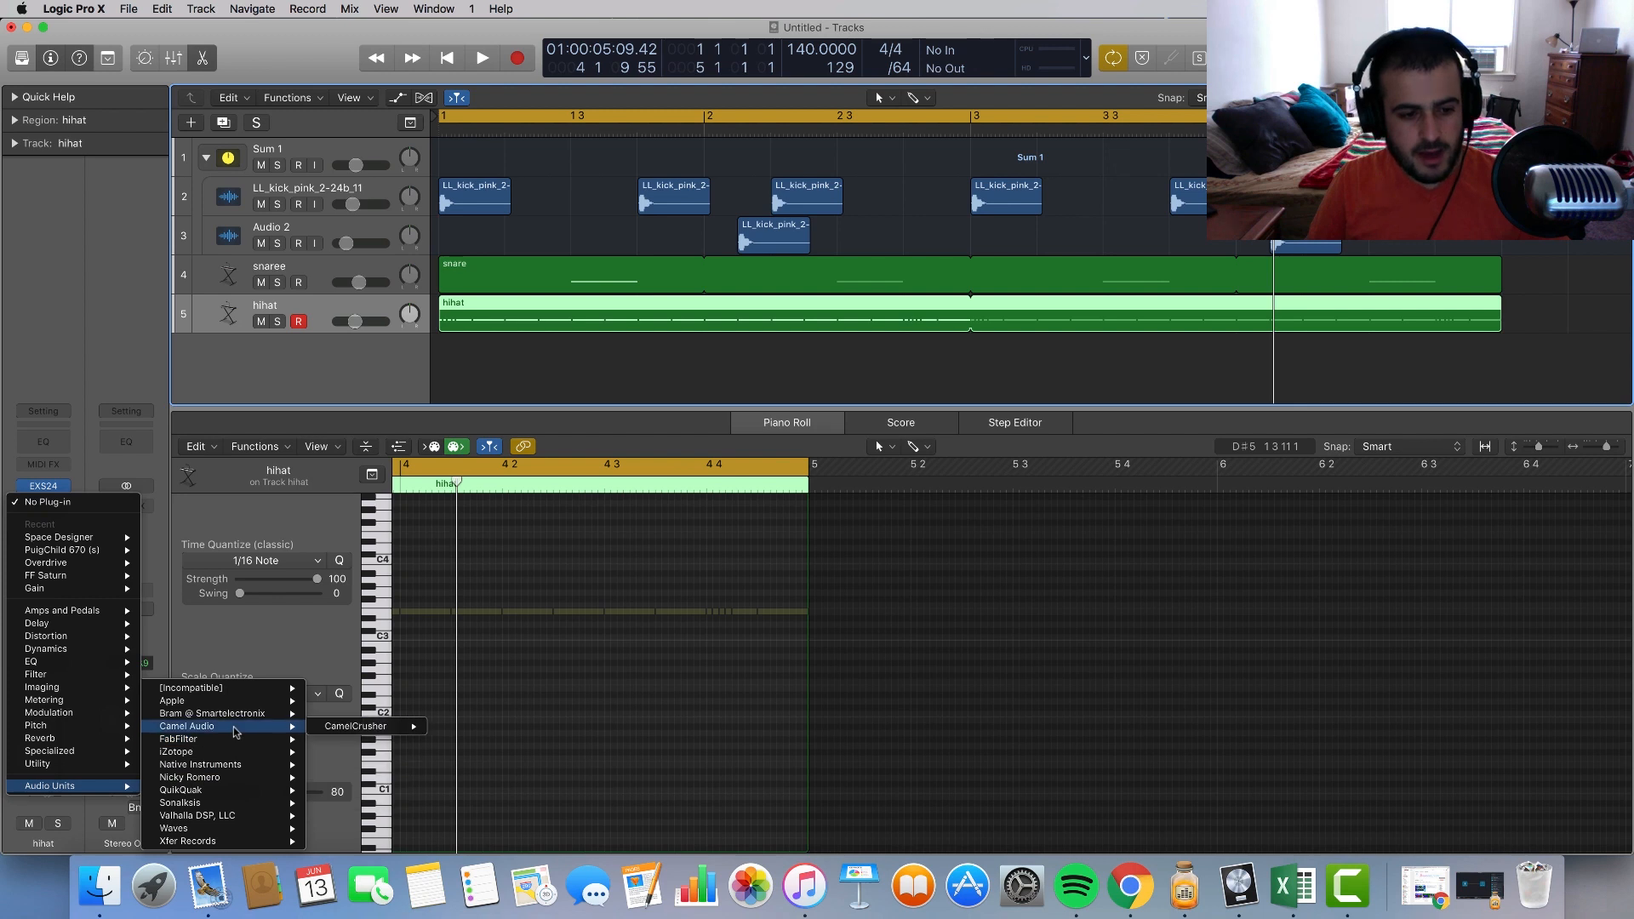
mouse_move(361, 728)
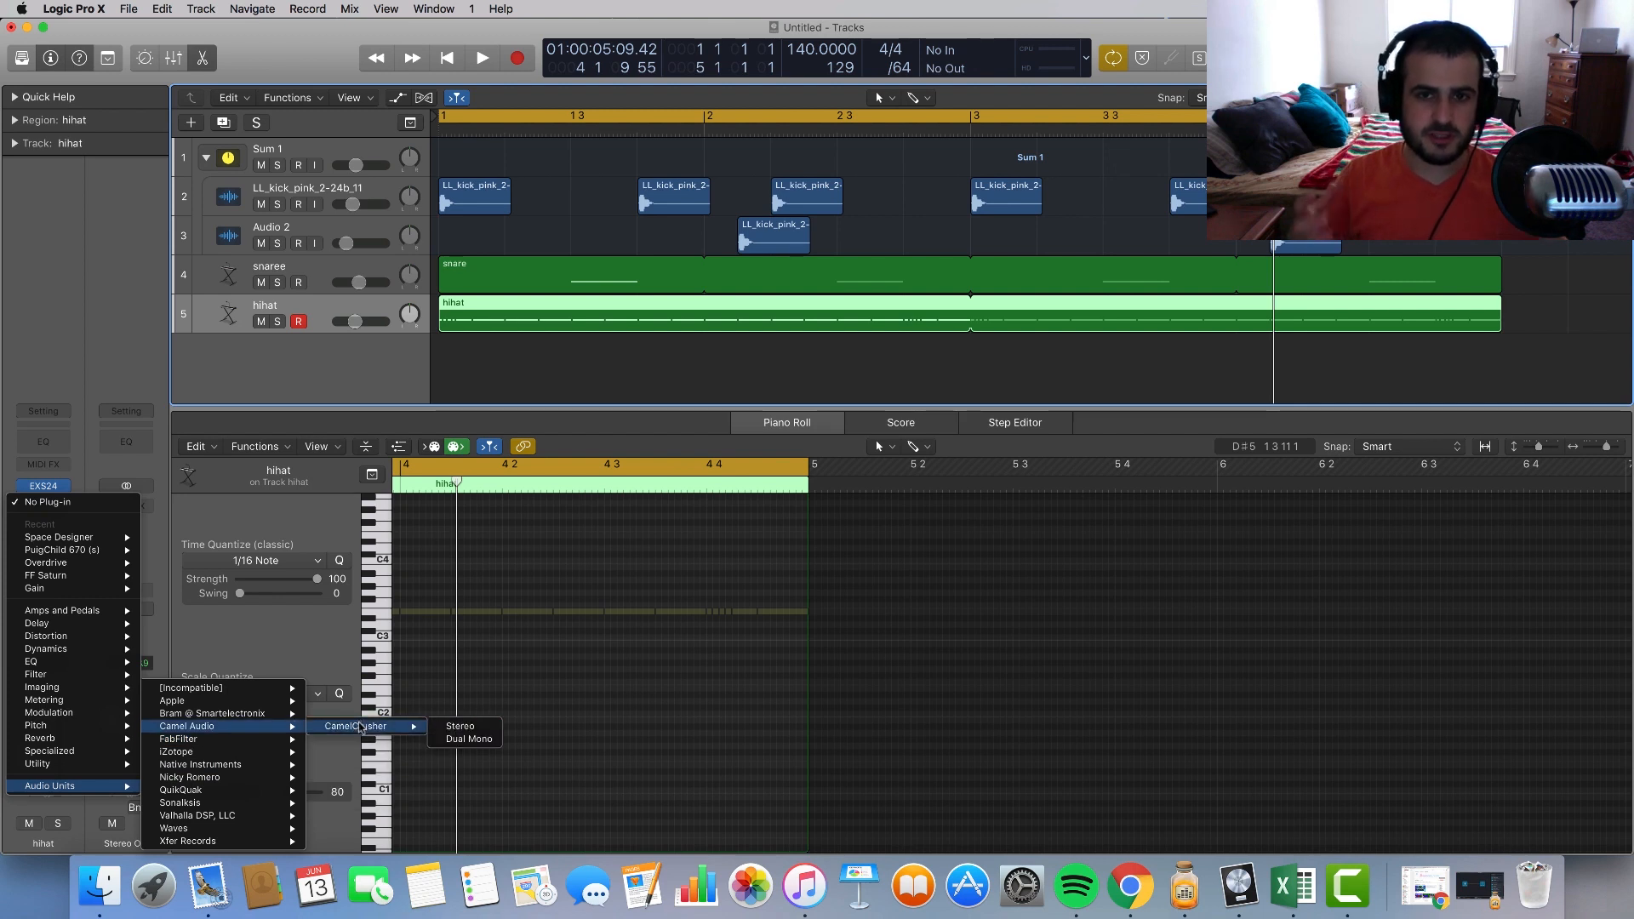
left_click(500, 728)
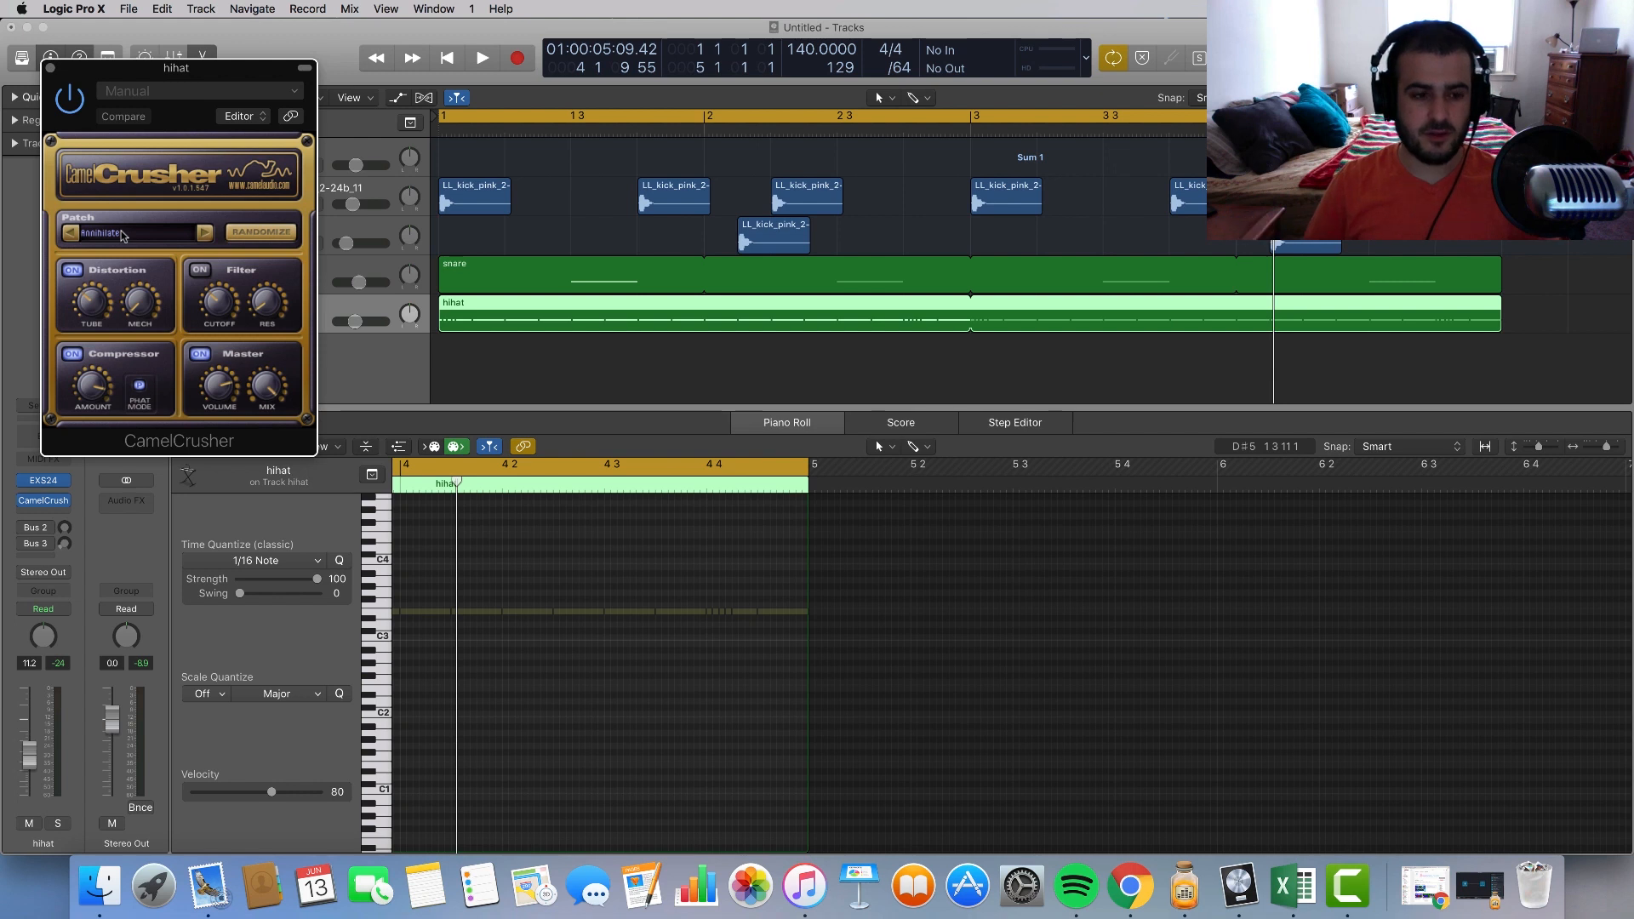
Step: Raise CamelCrusher's tube distortion and lower the hihat track's volume to -20.0 dB during playback, closing the plug-in
left_click_drag(95, 307, 98, 277)
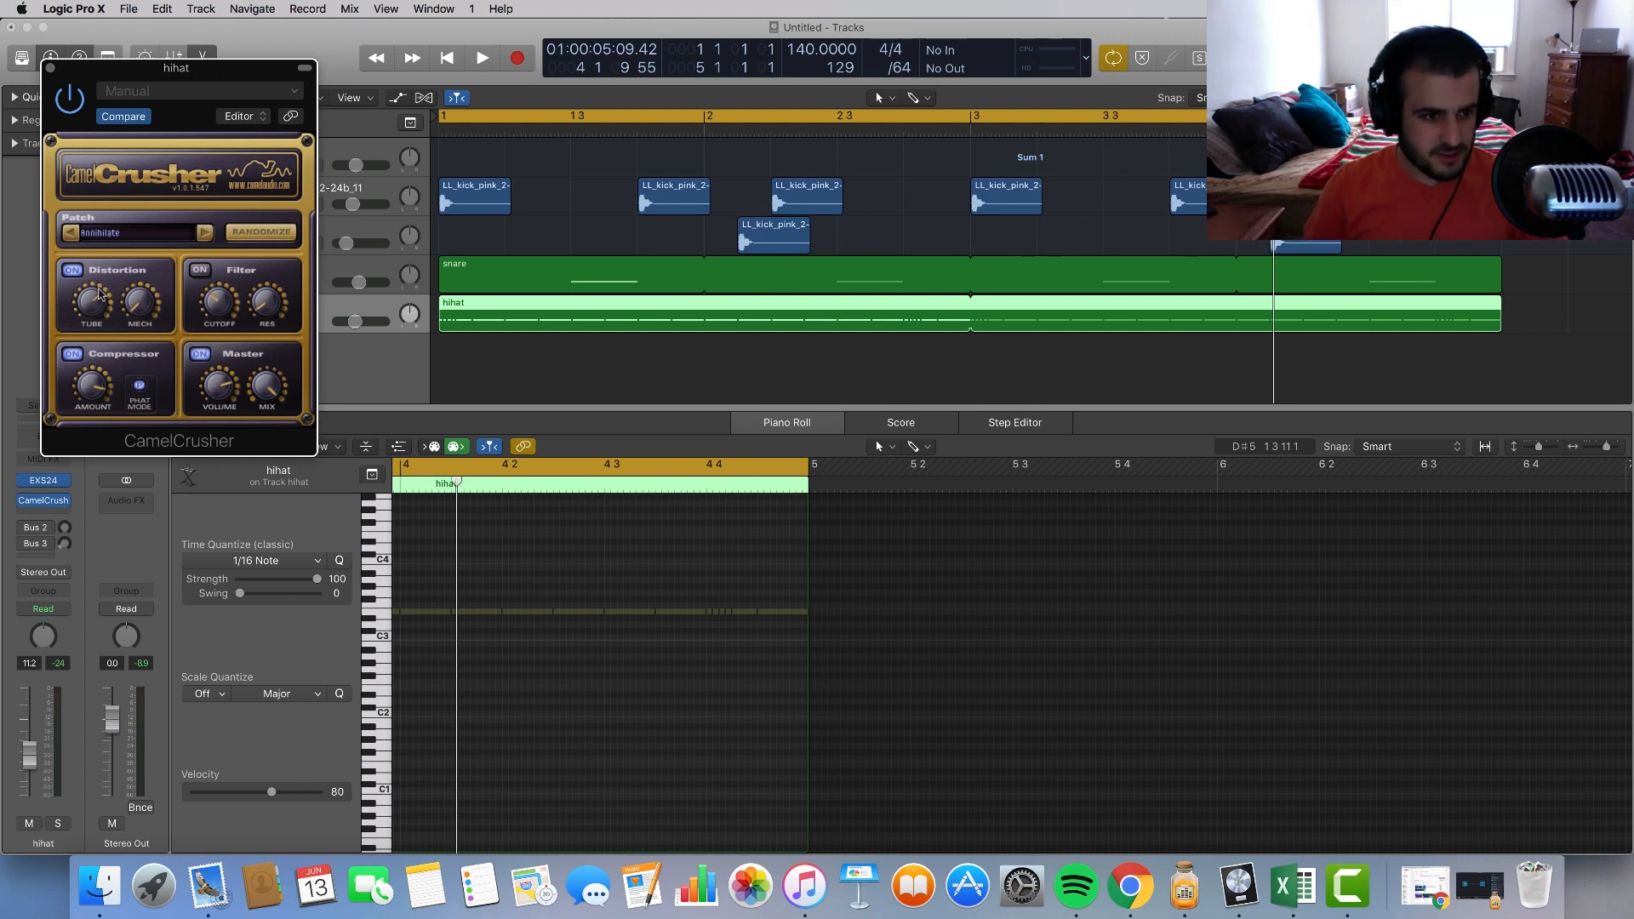
key("space")
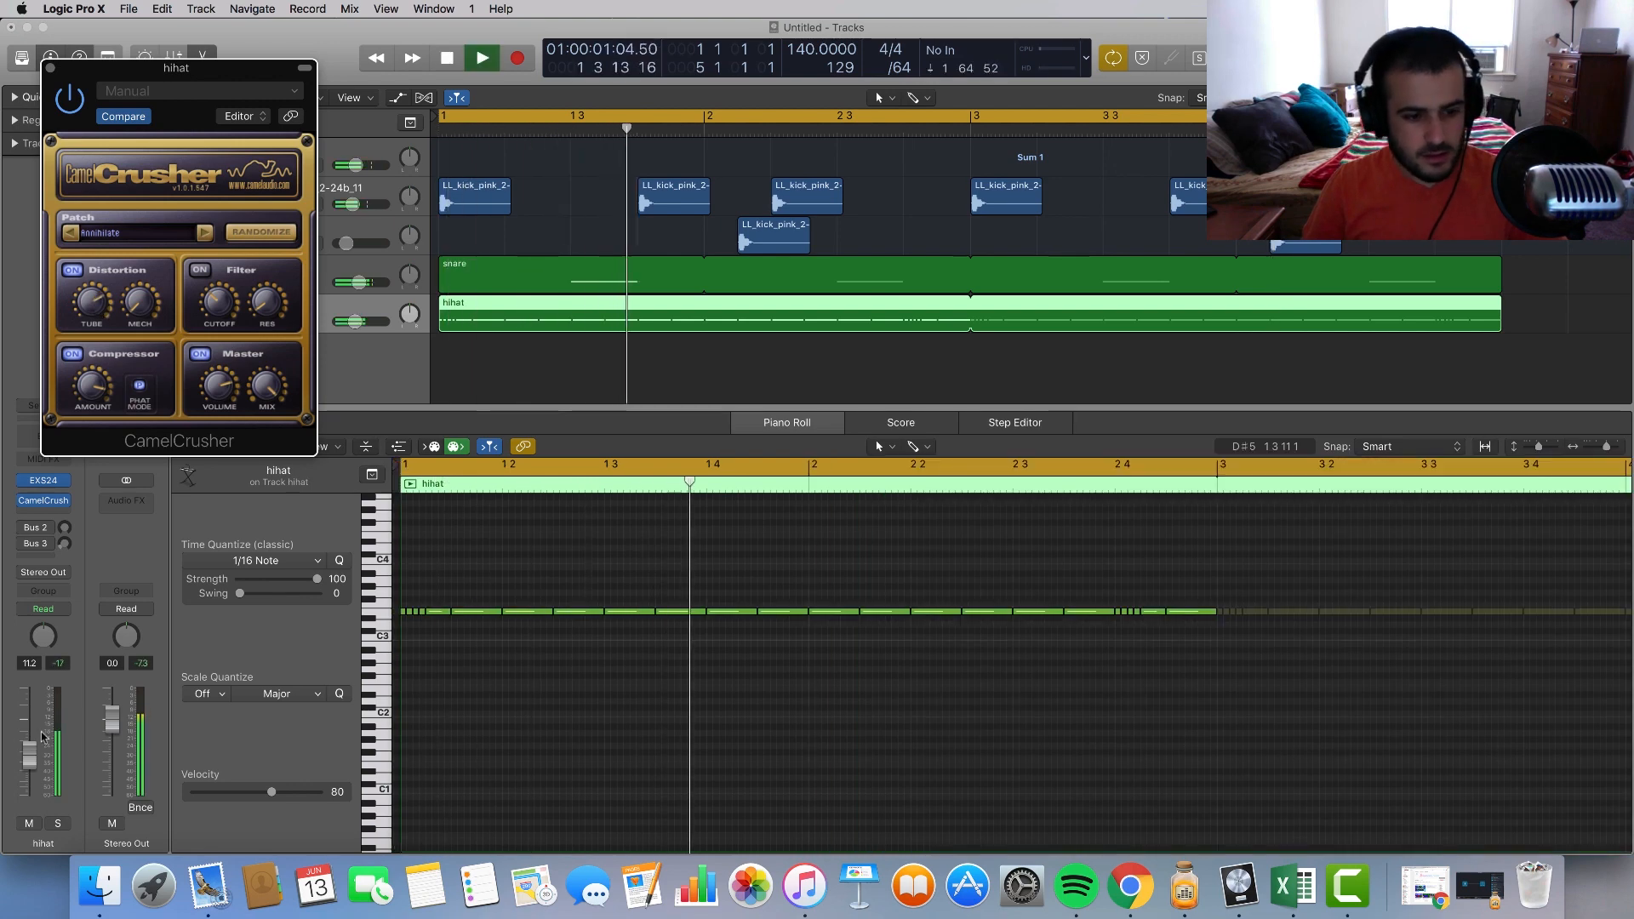
left_click_drag(30, 755, 30, 770)
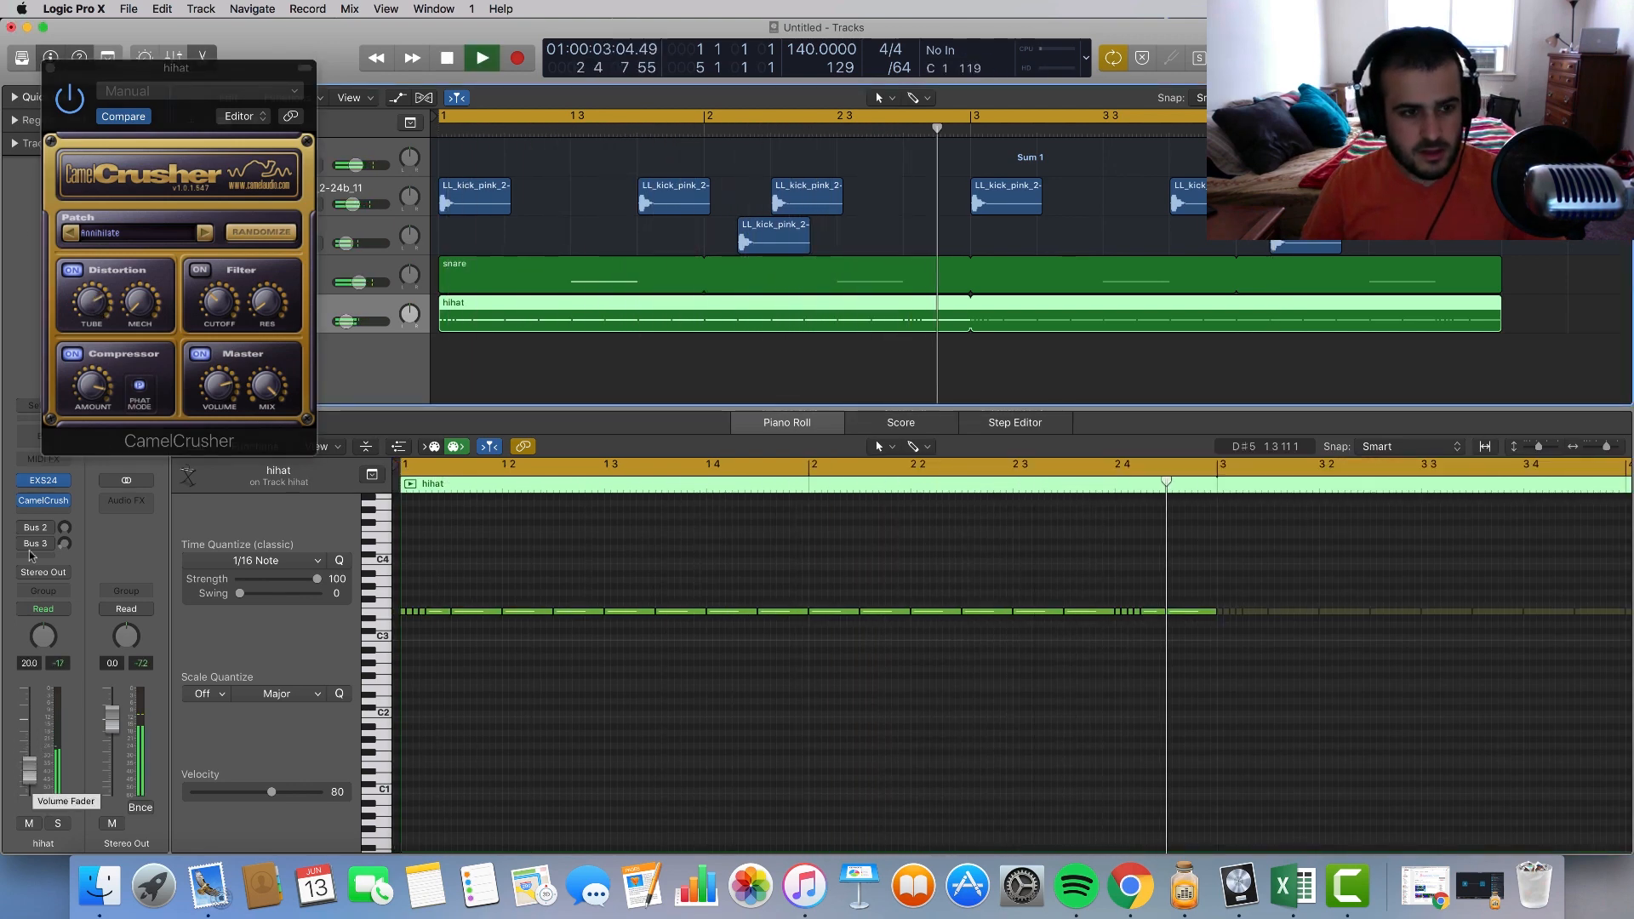
left_click(54, 69)
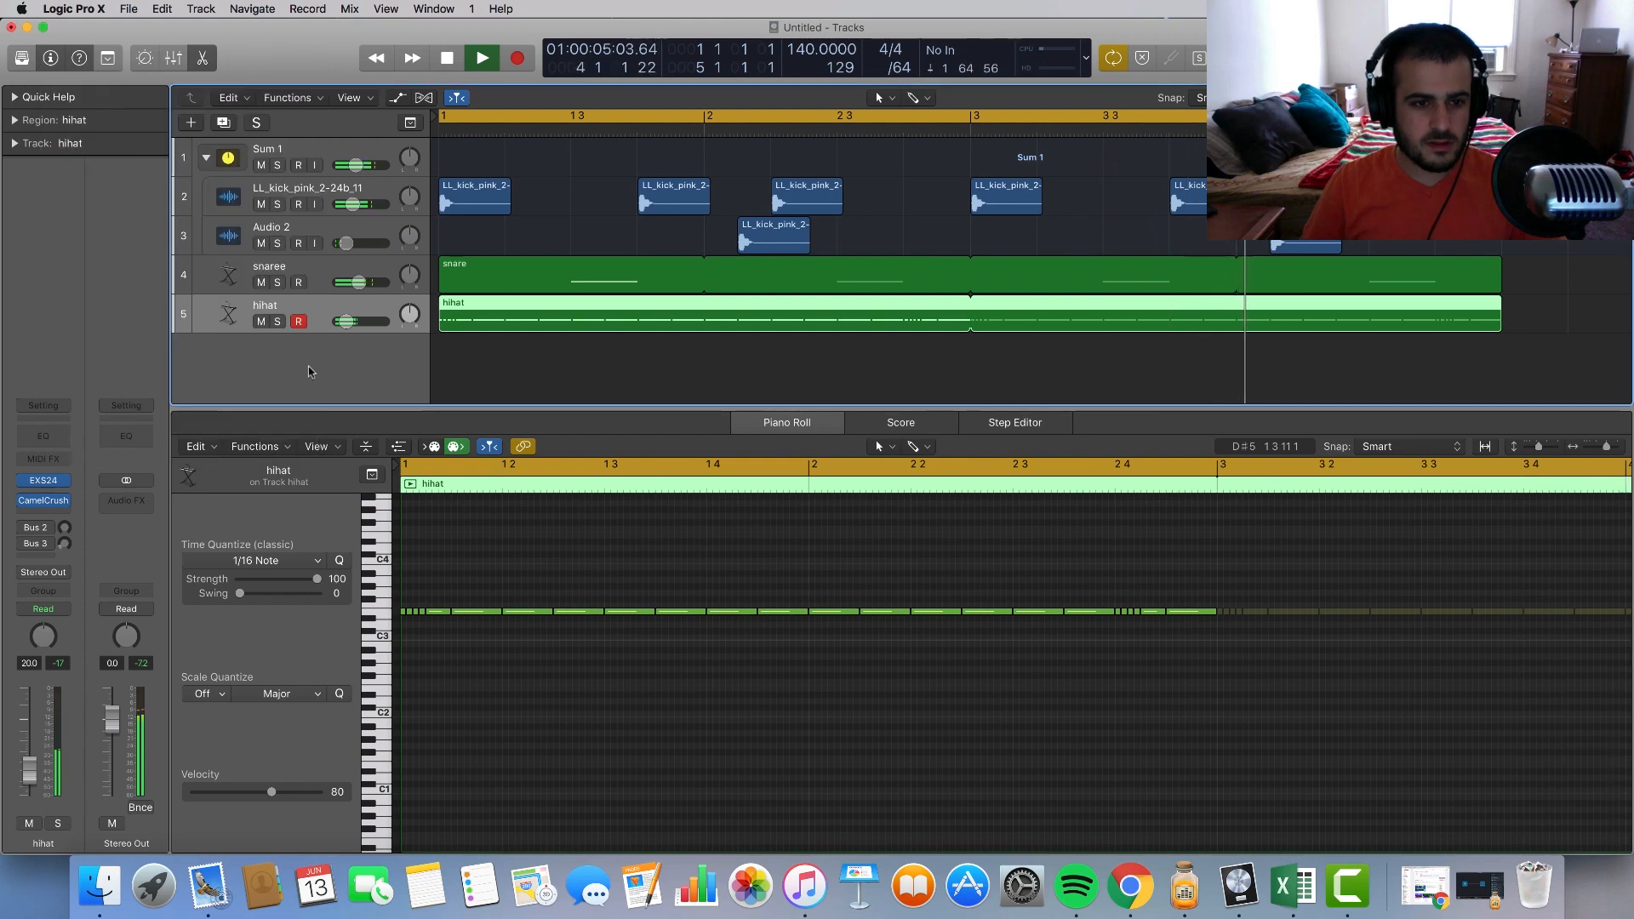
key("space")
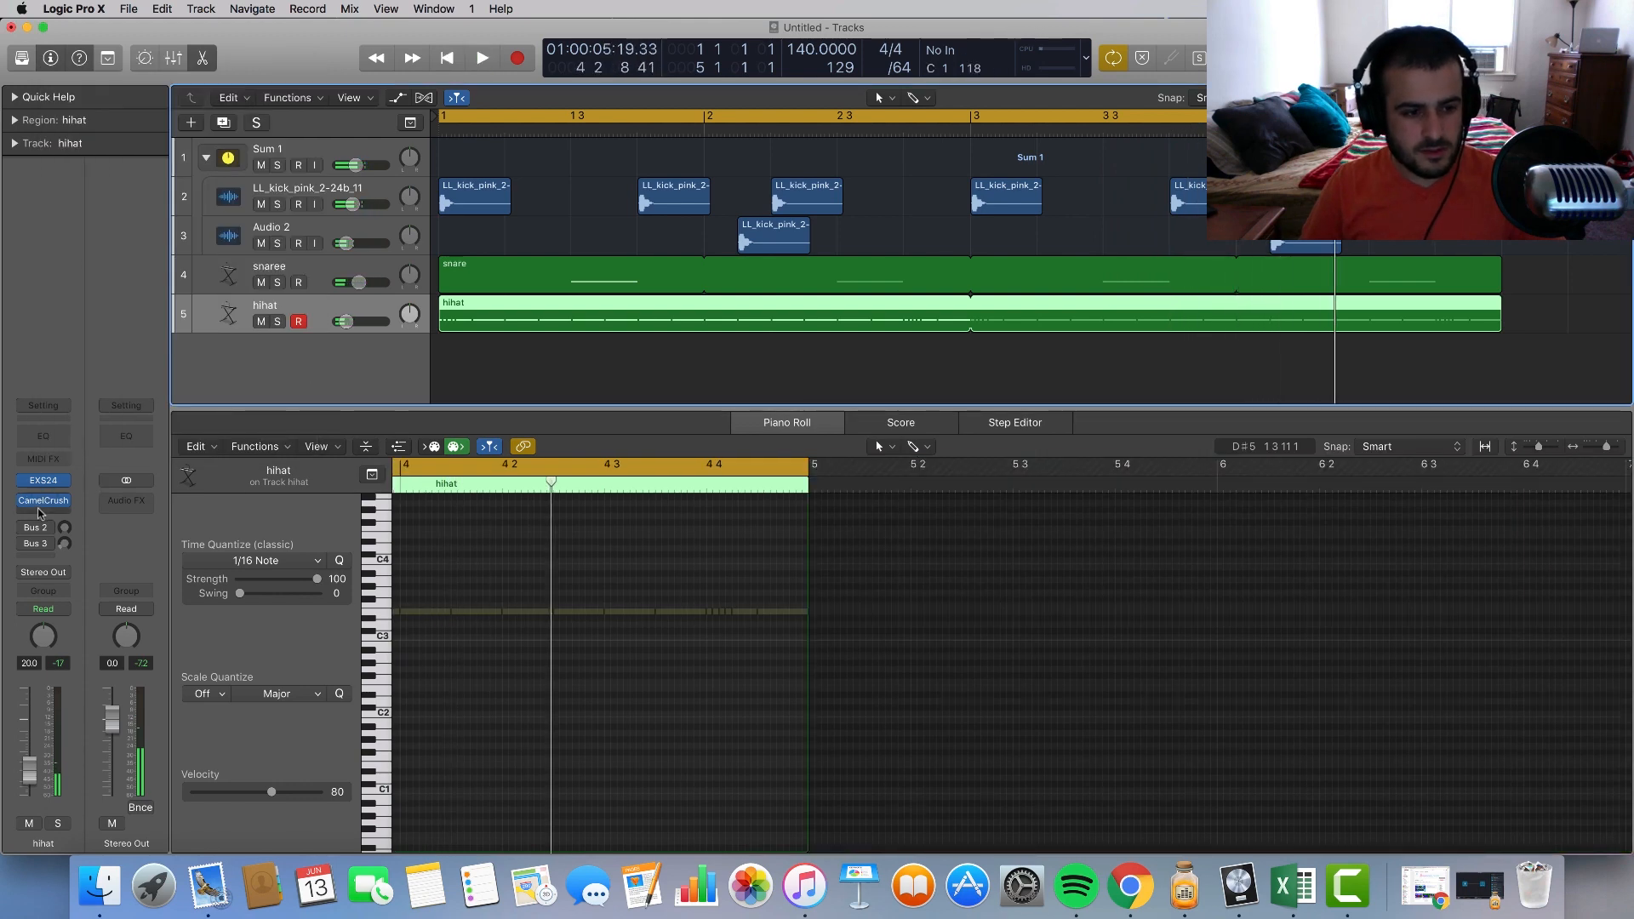
Step: Reopen CamelCrusher on the hihat track and audition its effect with the full pattern, closing the plug-in at the end
left_click(42, 510)
left_click(42, 495)
left_click(44, 494)
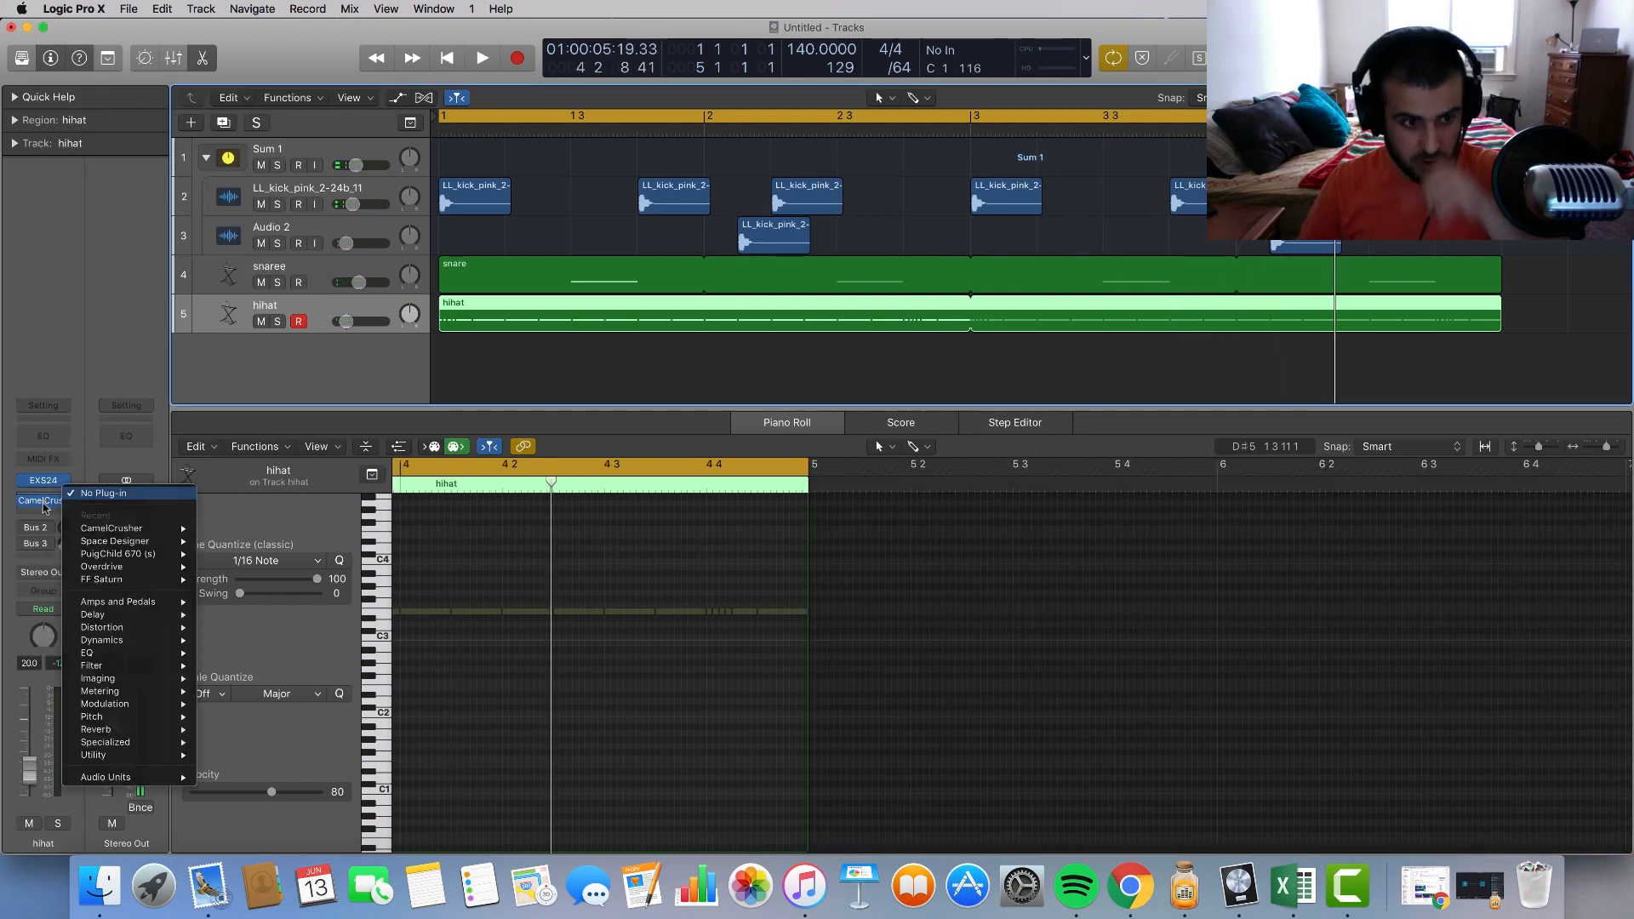
left_click(44, 504)
left_click(44, 501)
key("space")
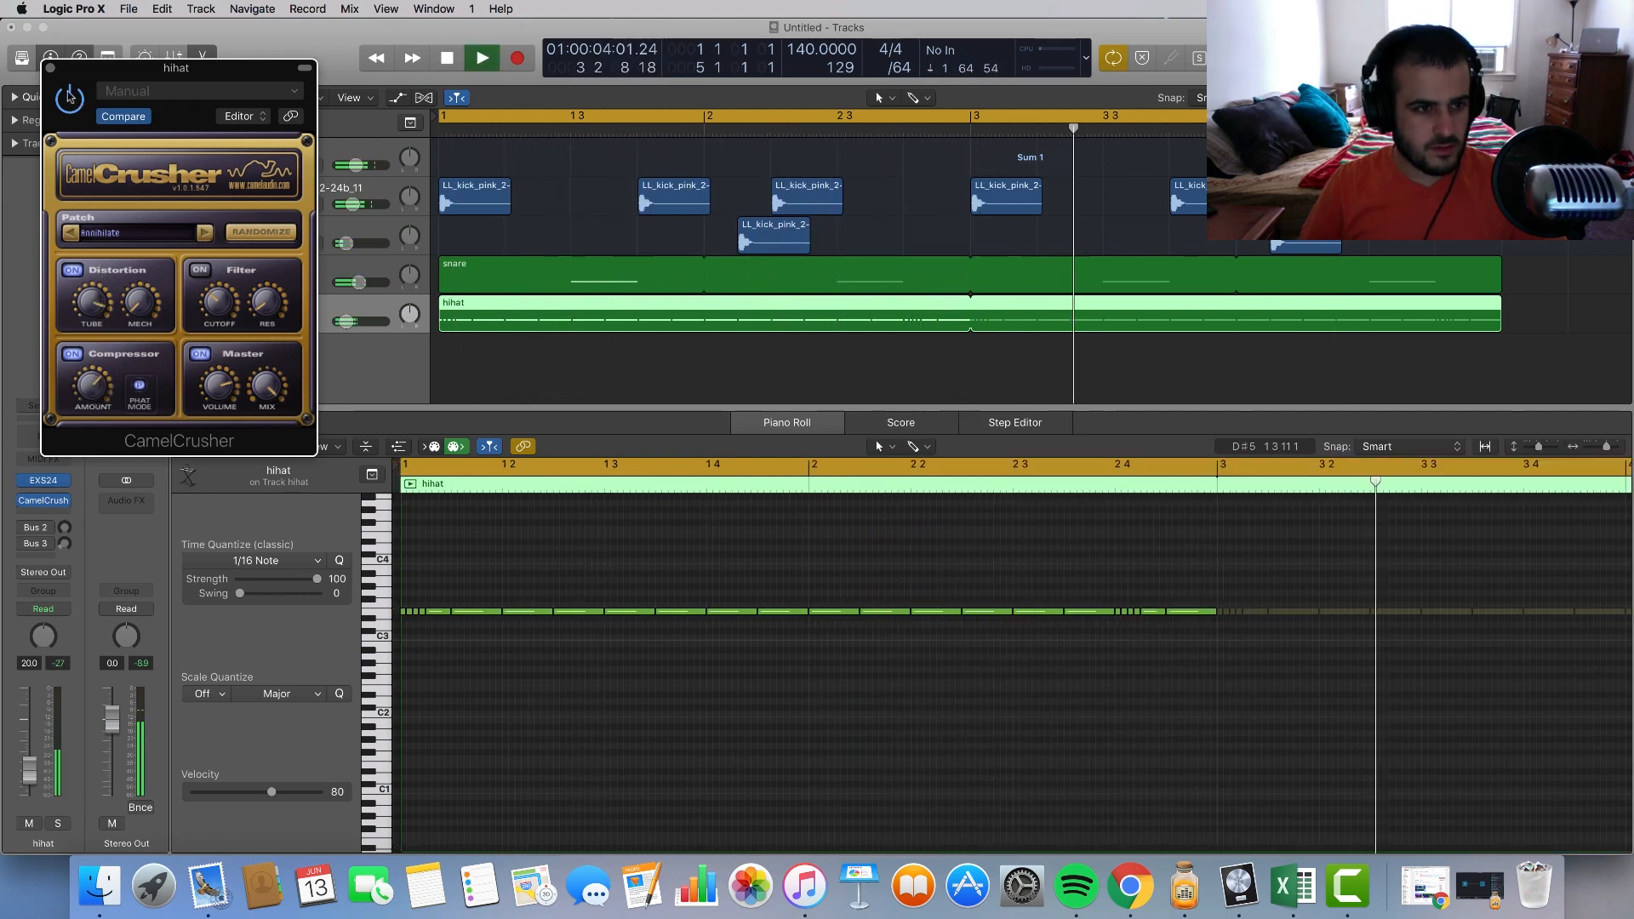
key("space")
left_click(50, 67)
Step: Insert a Chorus modulation effect after CamelCrusher on the hihat track
left_click(53, 512)
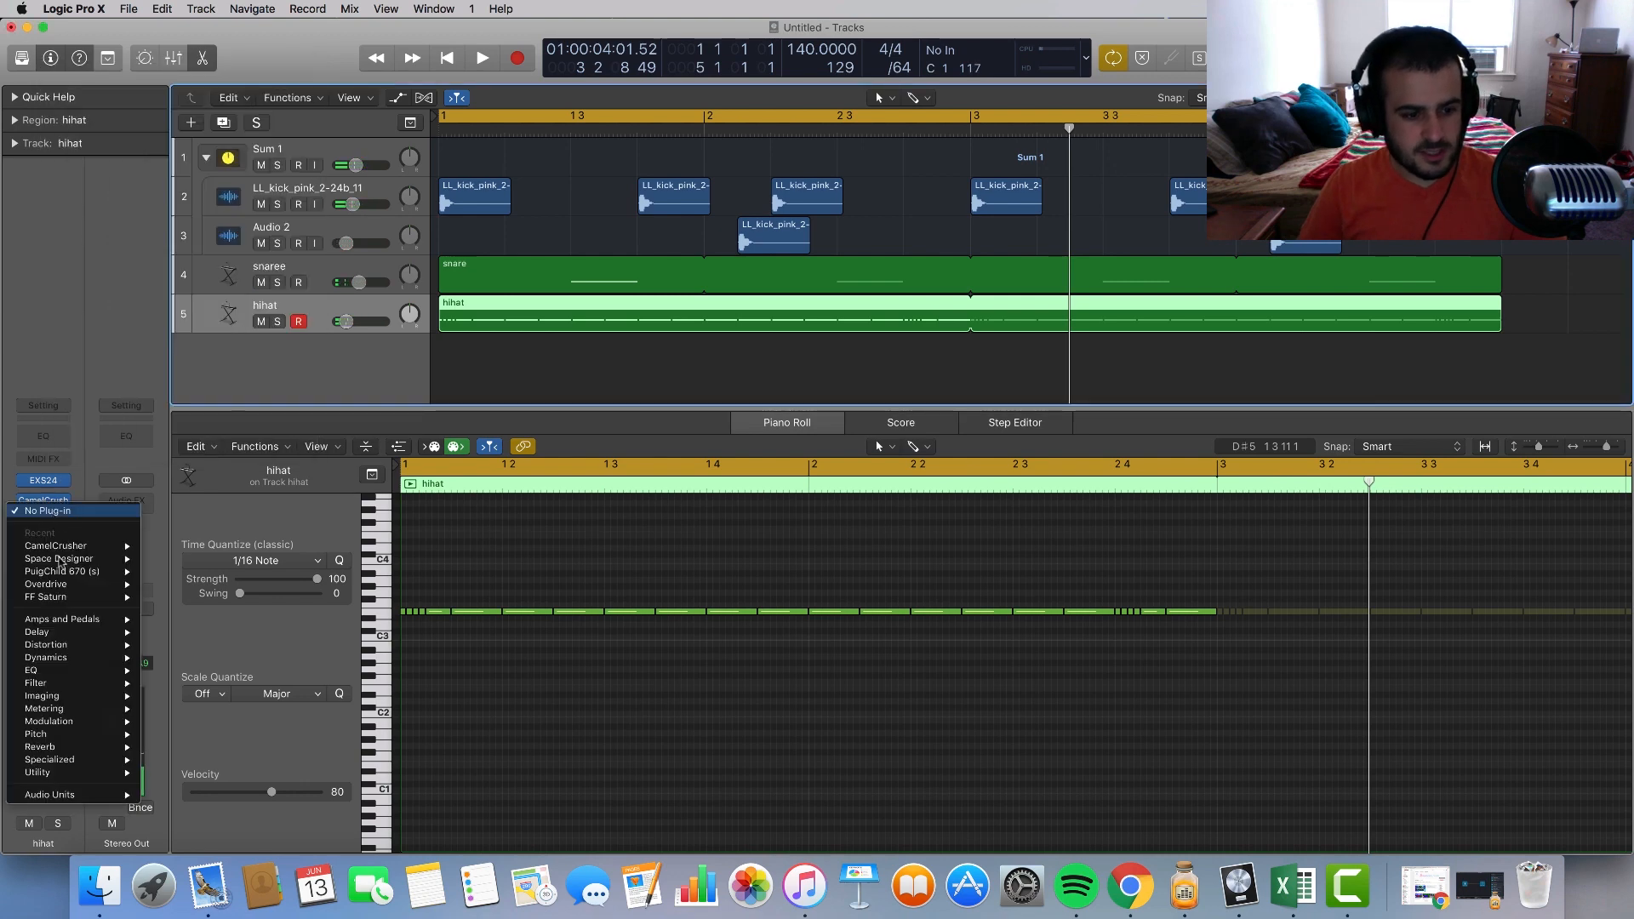
mouse_move(92, 724)
mouse_move(204, 734)
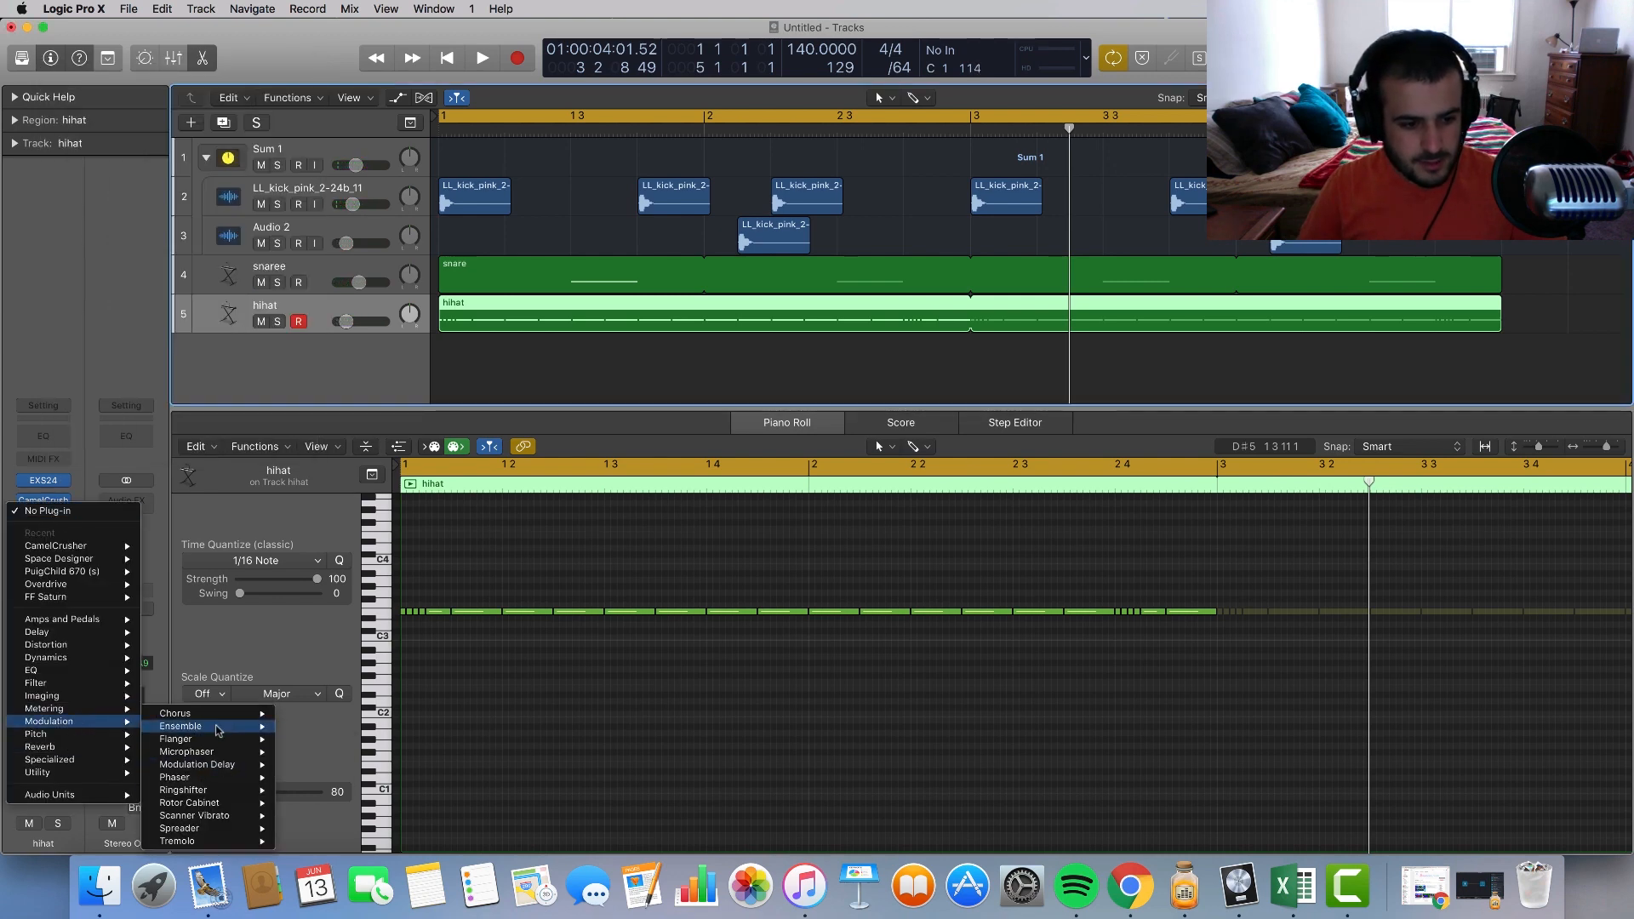
left_click(309, 717)
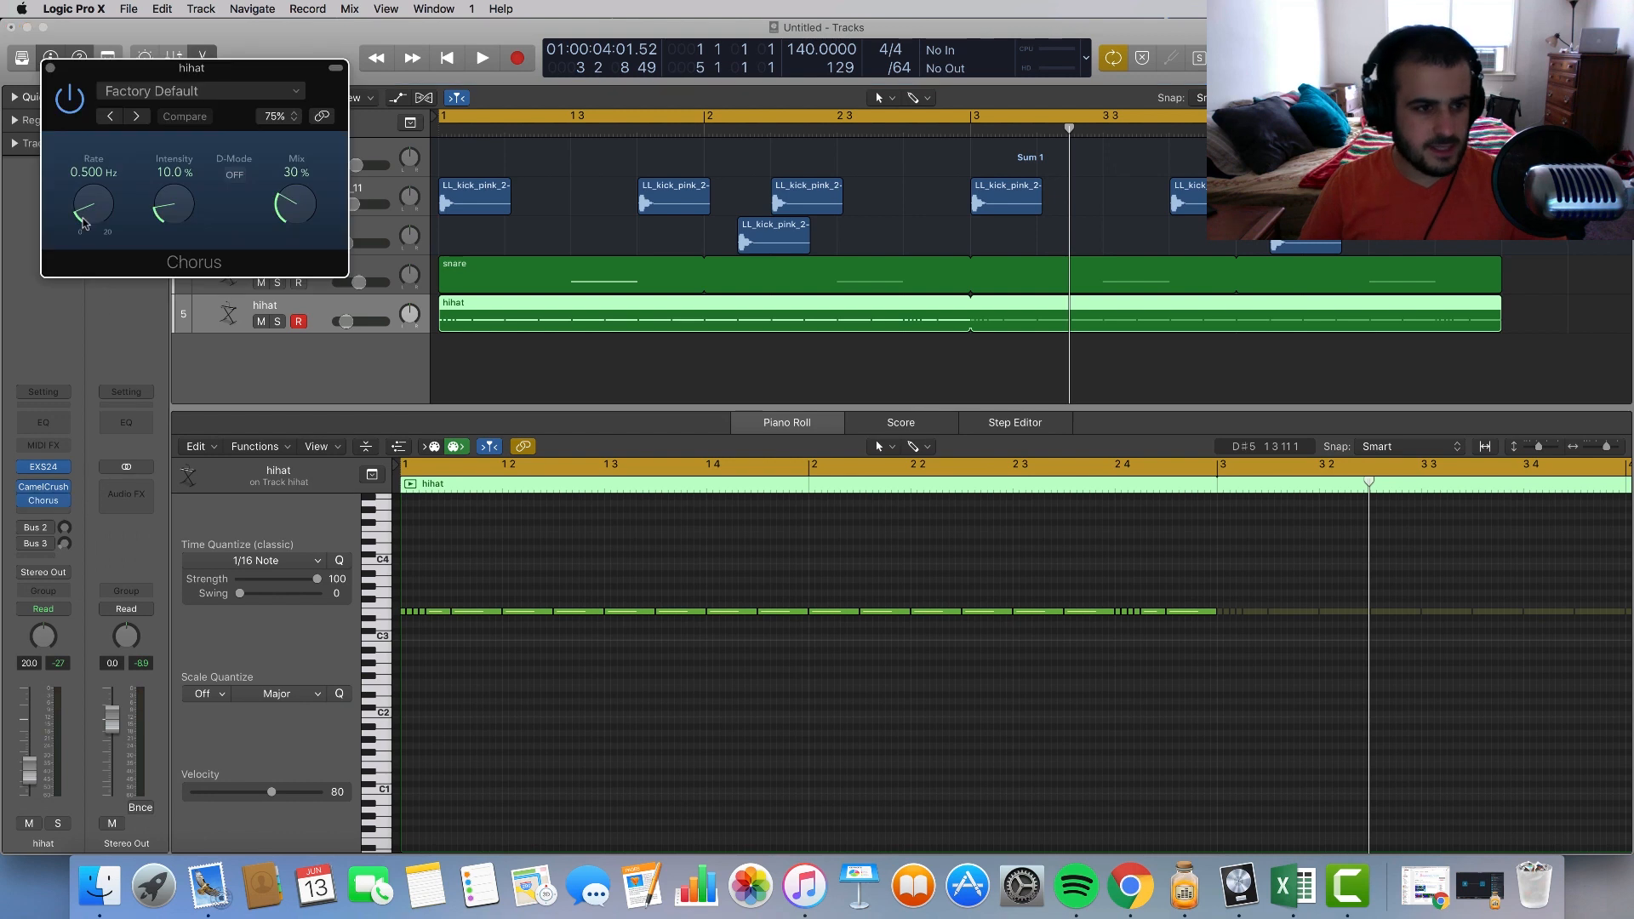
Step: Set the Chorus intensity to 19.5% and its mix to 45% while playing the pattern, closing the plug-in at the end
key("space")
left_click_drag(171, 220, 181, 180)
left_click_drag(305, 211, 307, 175)
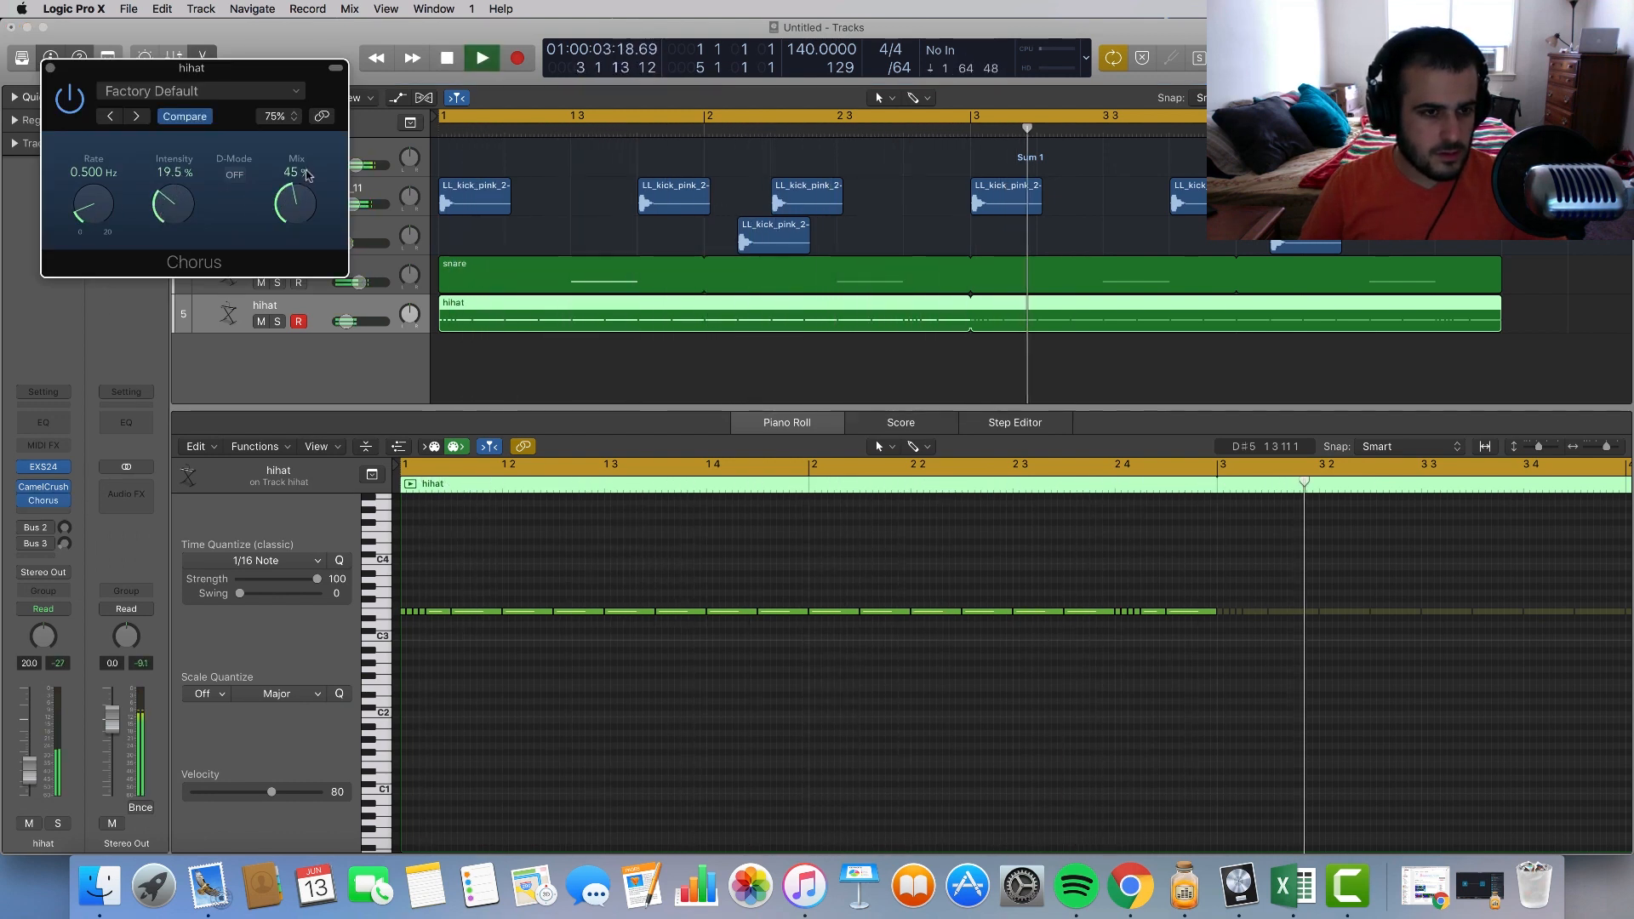
left_click(50, 68)
key("space")
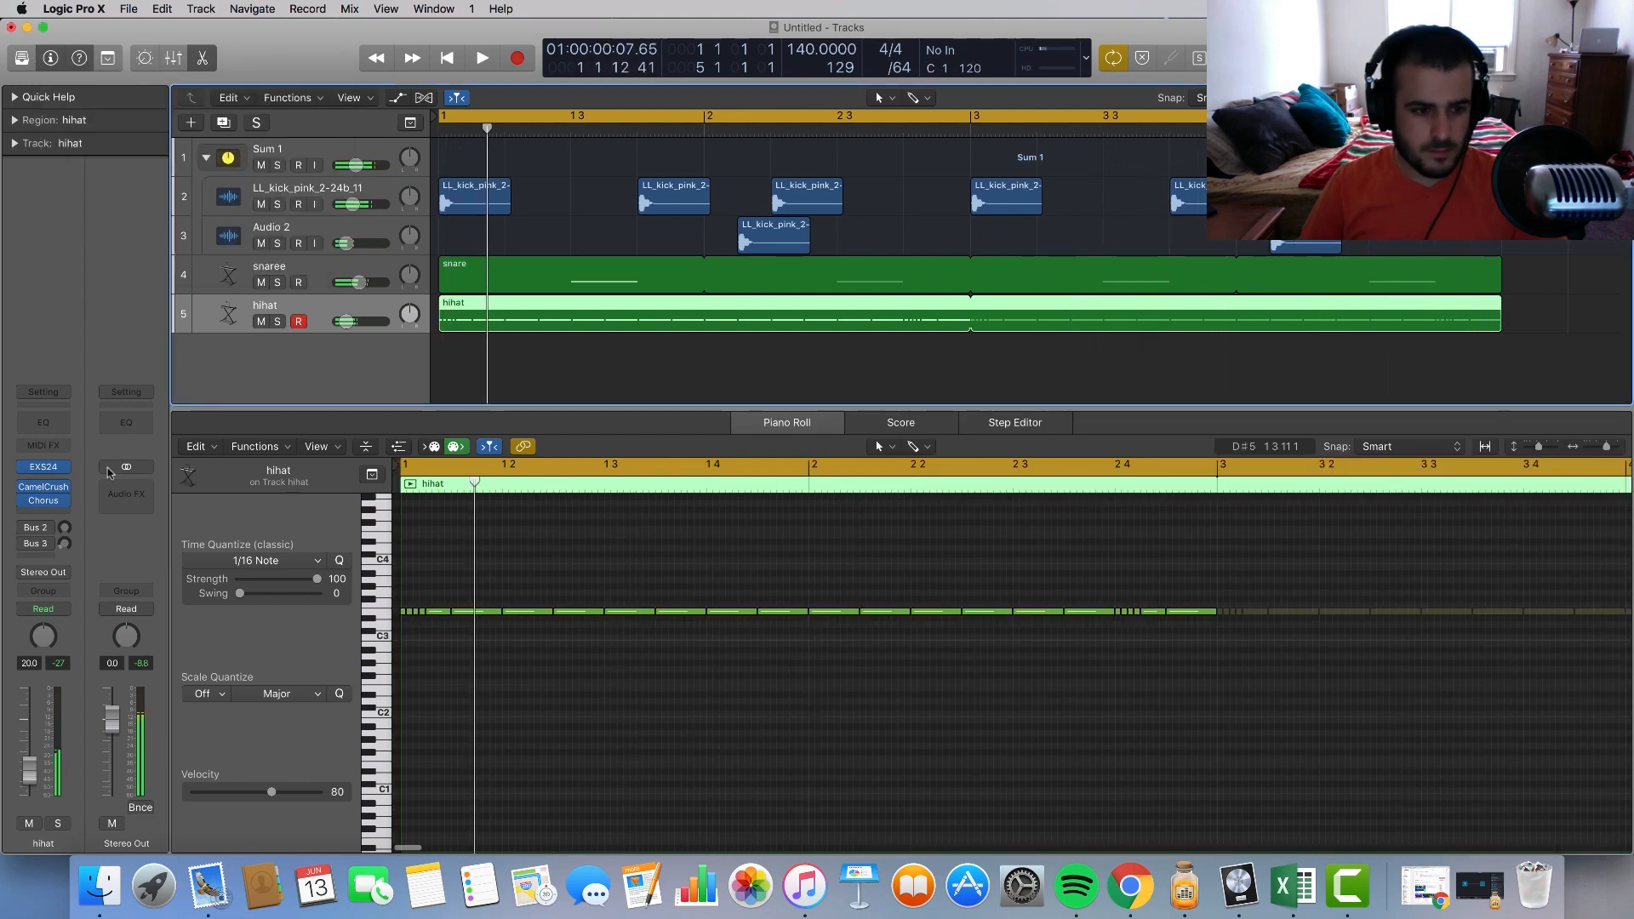
Step: Insert a Space Designer reverb after the Chorus on the hihat track
left_click(53, 514)
mouse_move(68, 746)
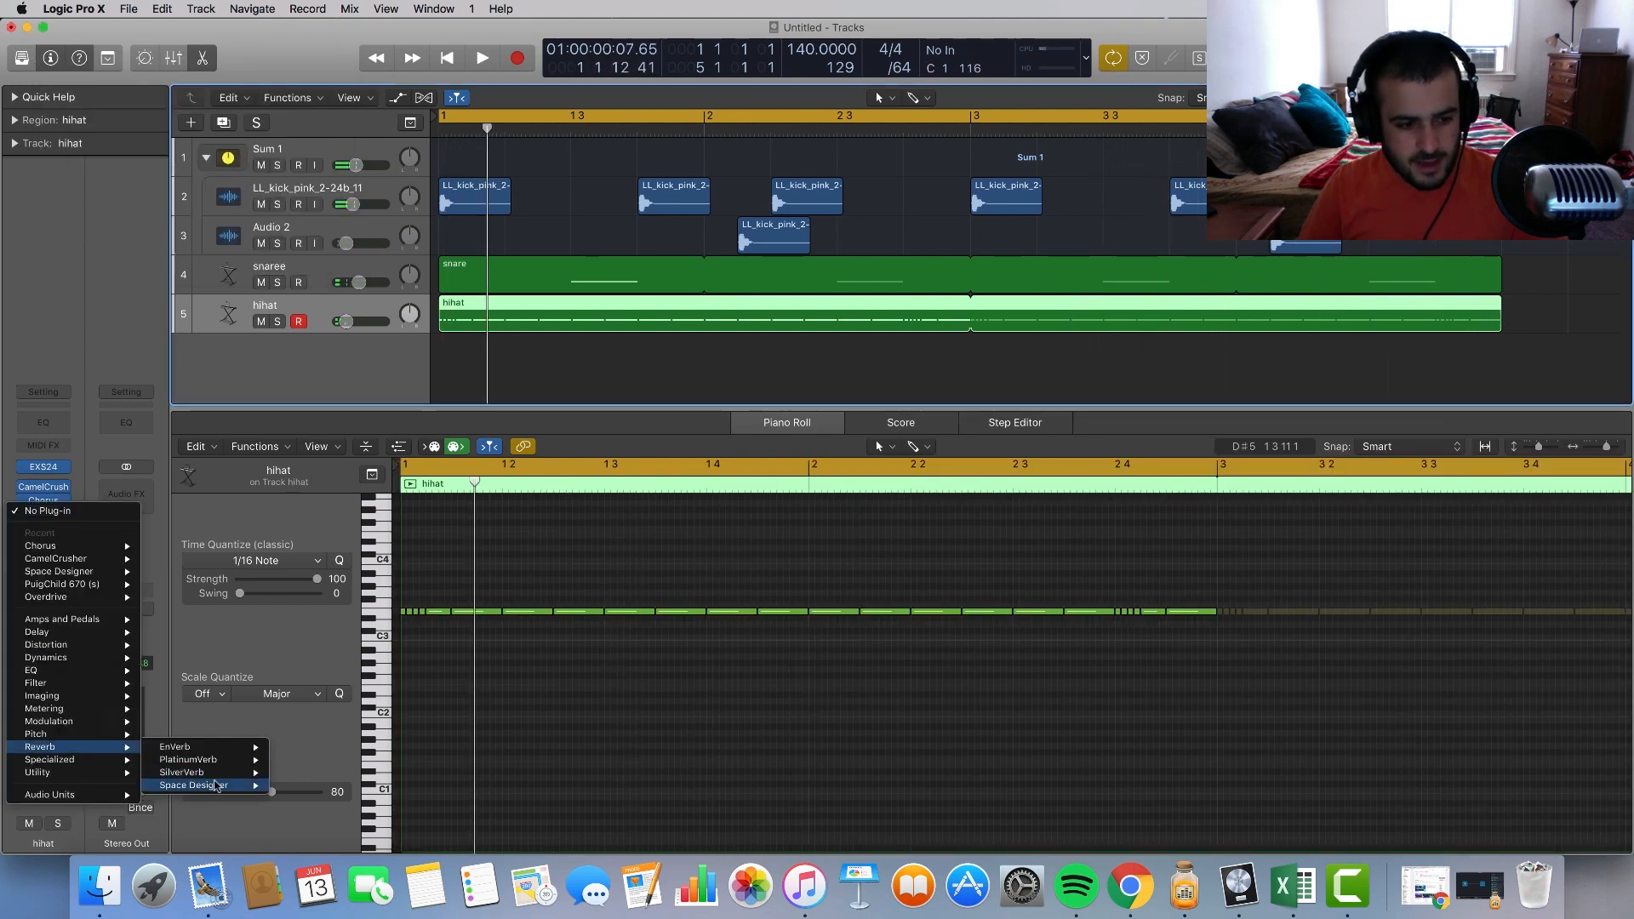
mouse_move(200, 785)
left_click(299, 787)
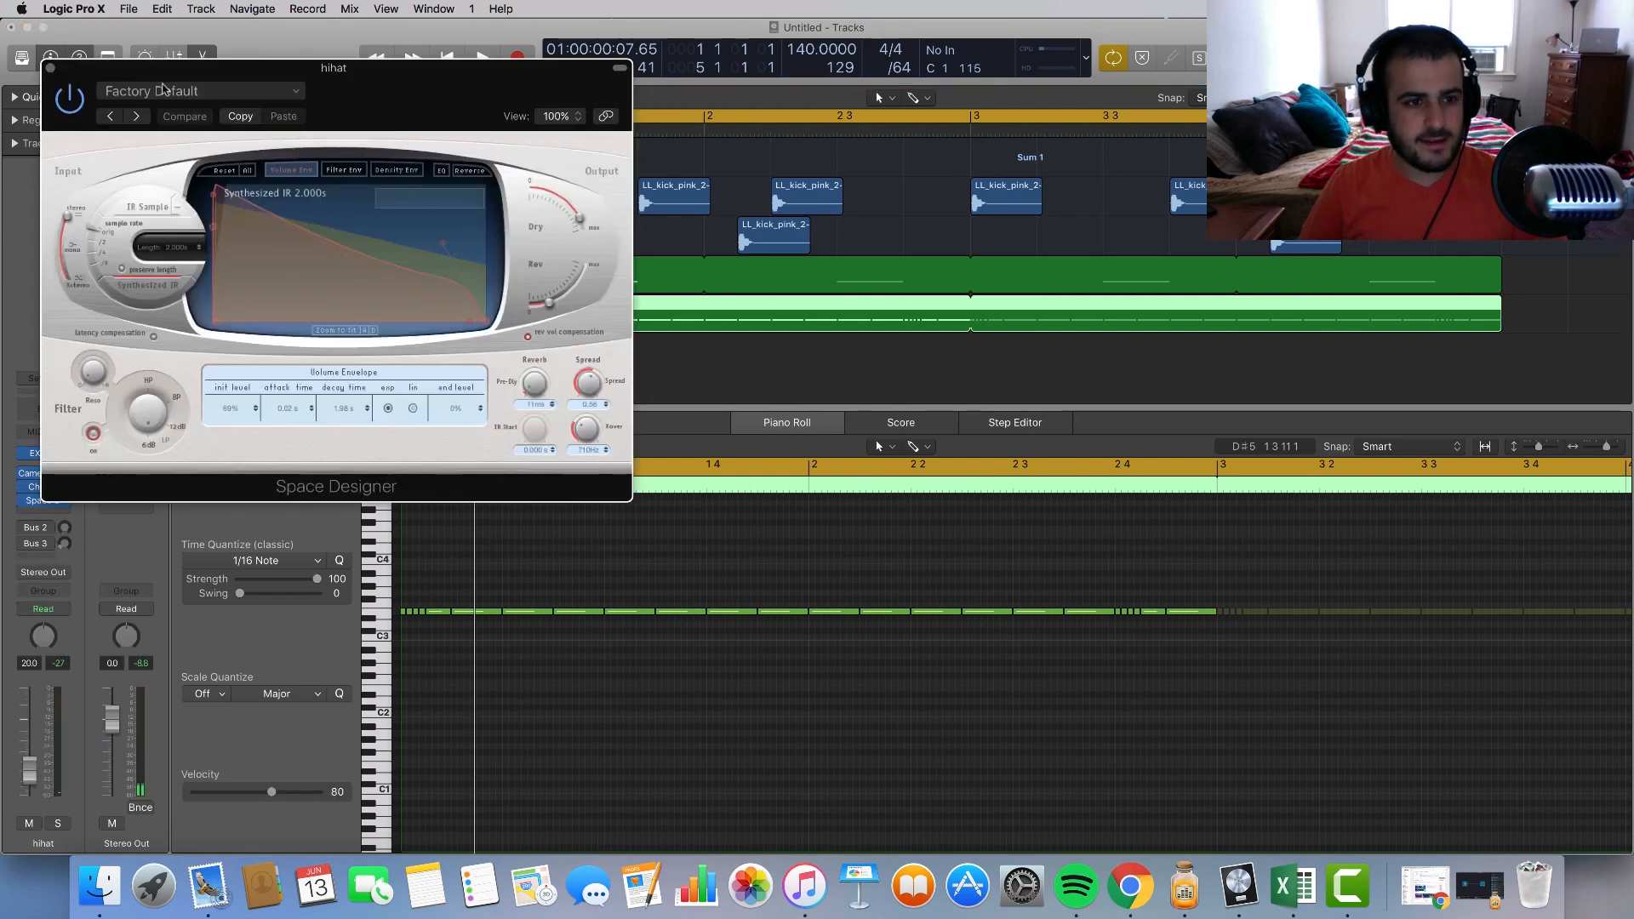
Step: Load the 1.8s Narrow Hall preset from the medium hall spaces into the hihat's Space Designer
left_click(165, 91)
mouse_move(158, 377)
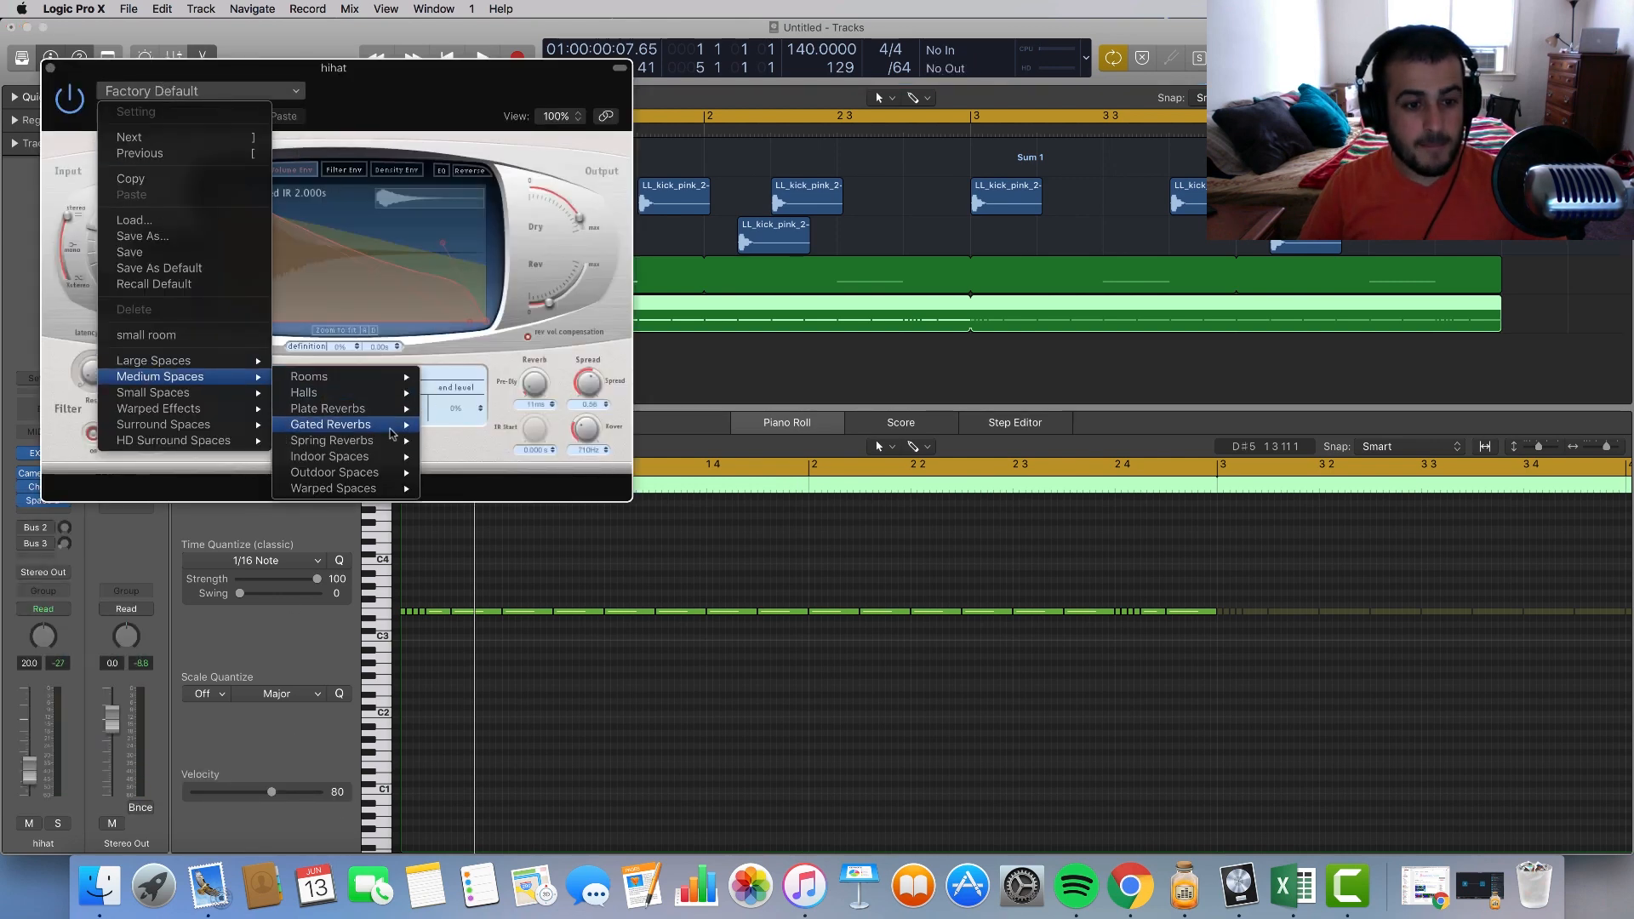
mouse_move(386, 427)
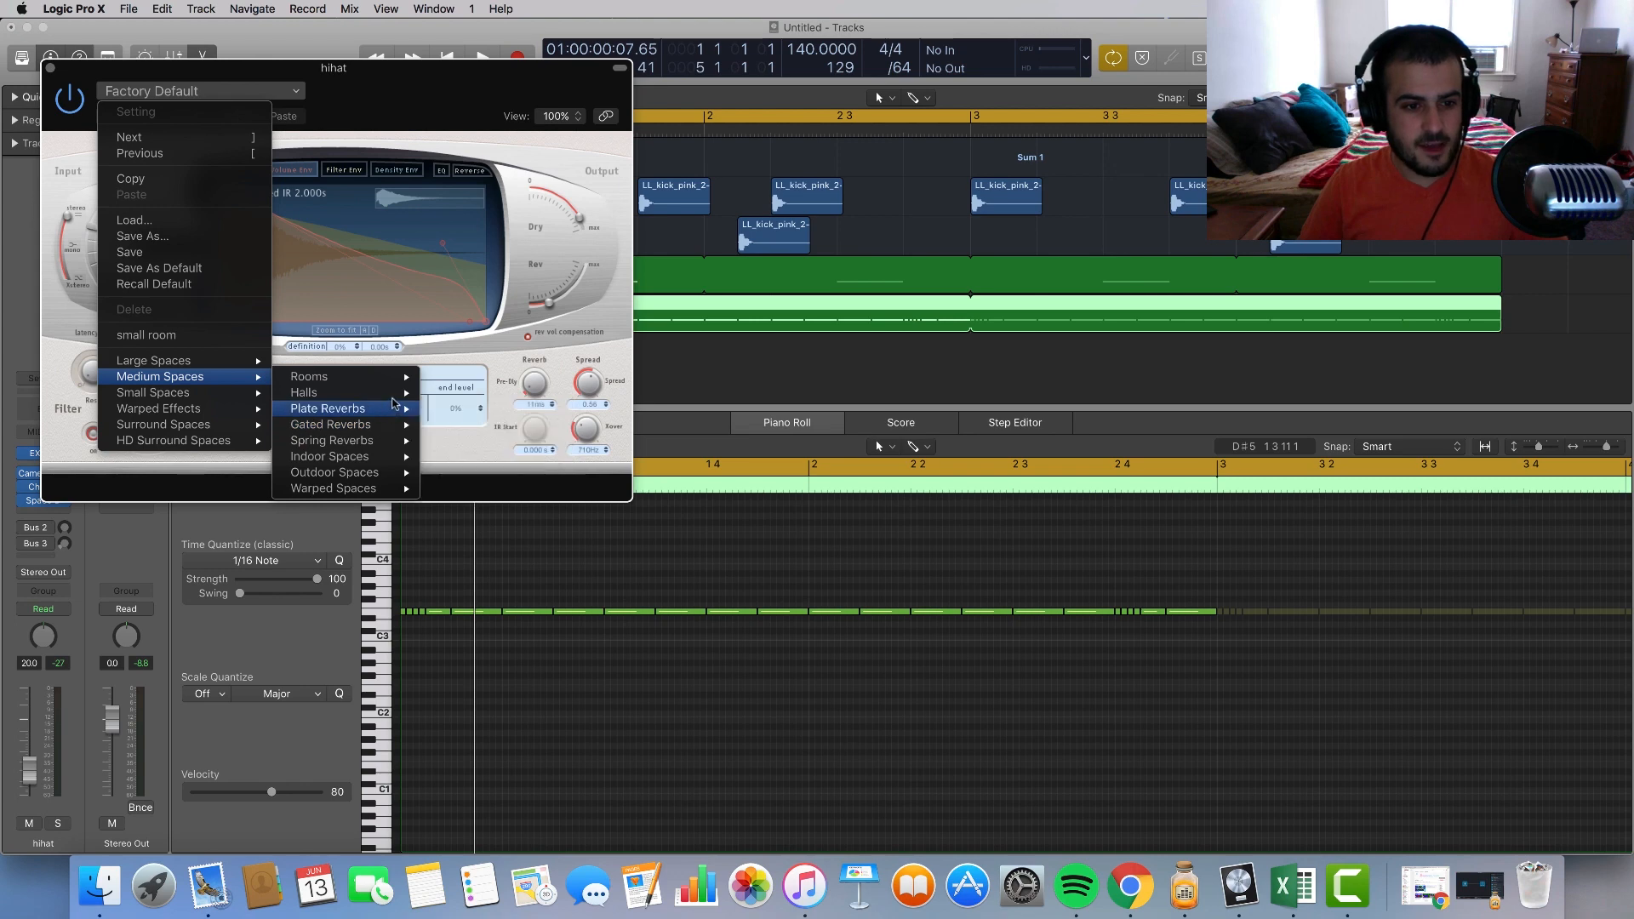
mouse_move(366, 393)
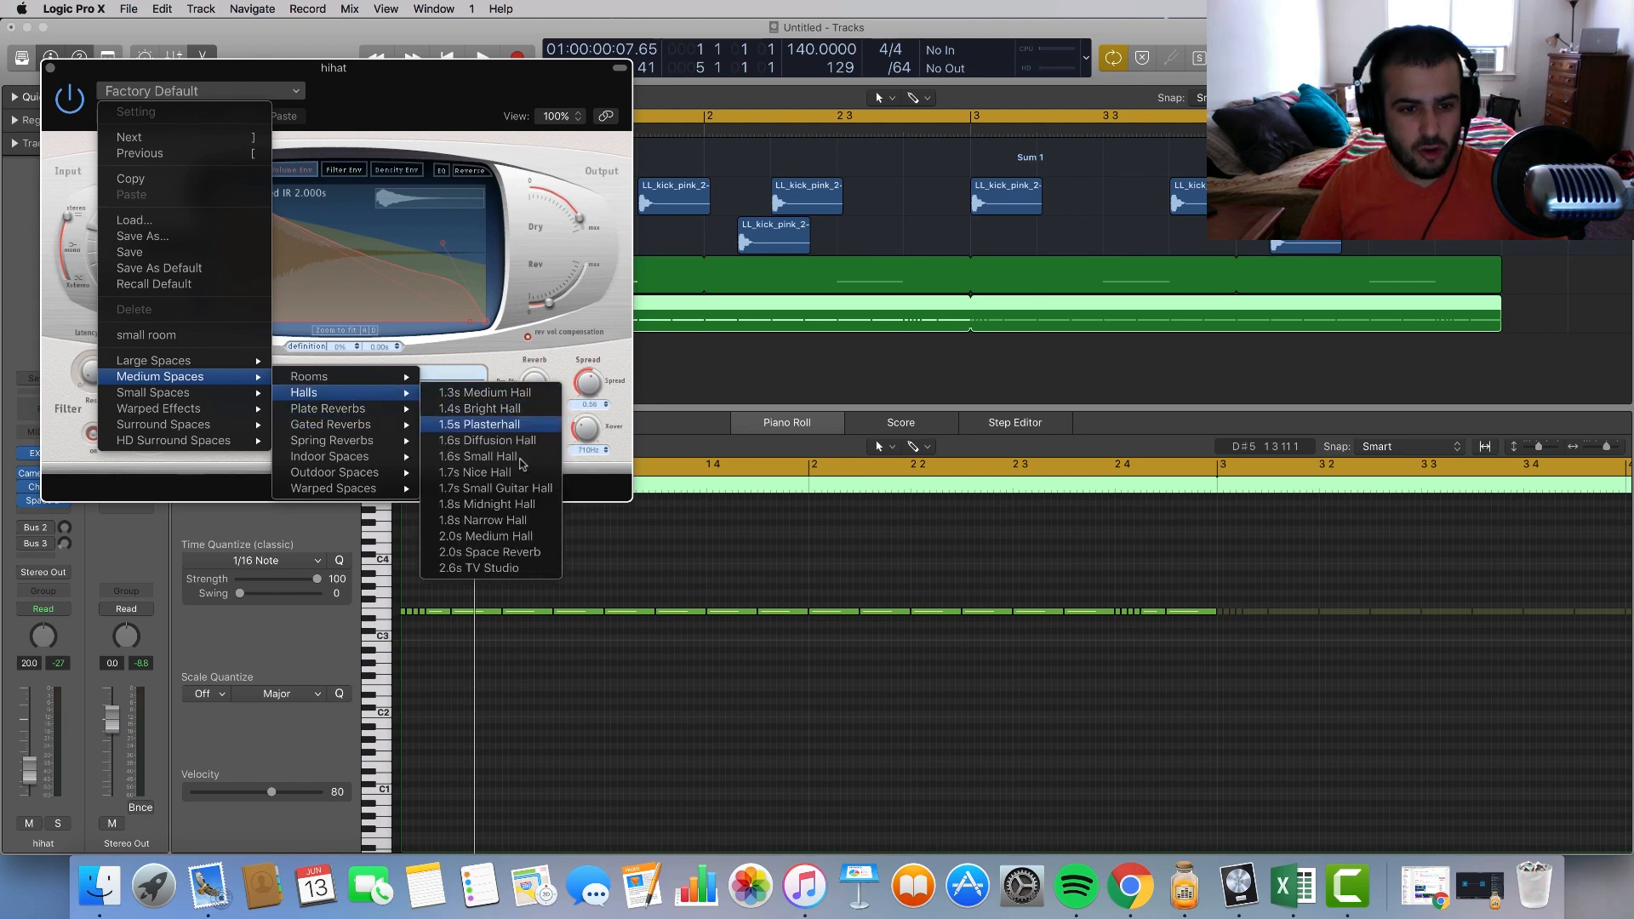
left_click(509, 520)
Step: Set the Space Designer reverb output level to -25.0 dB while playing the pattern, closing the plug-in at the end
key("space")
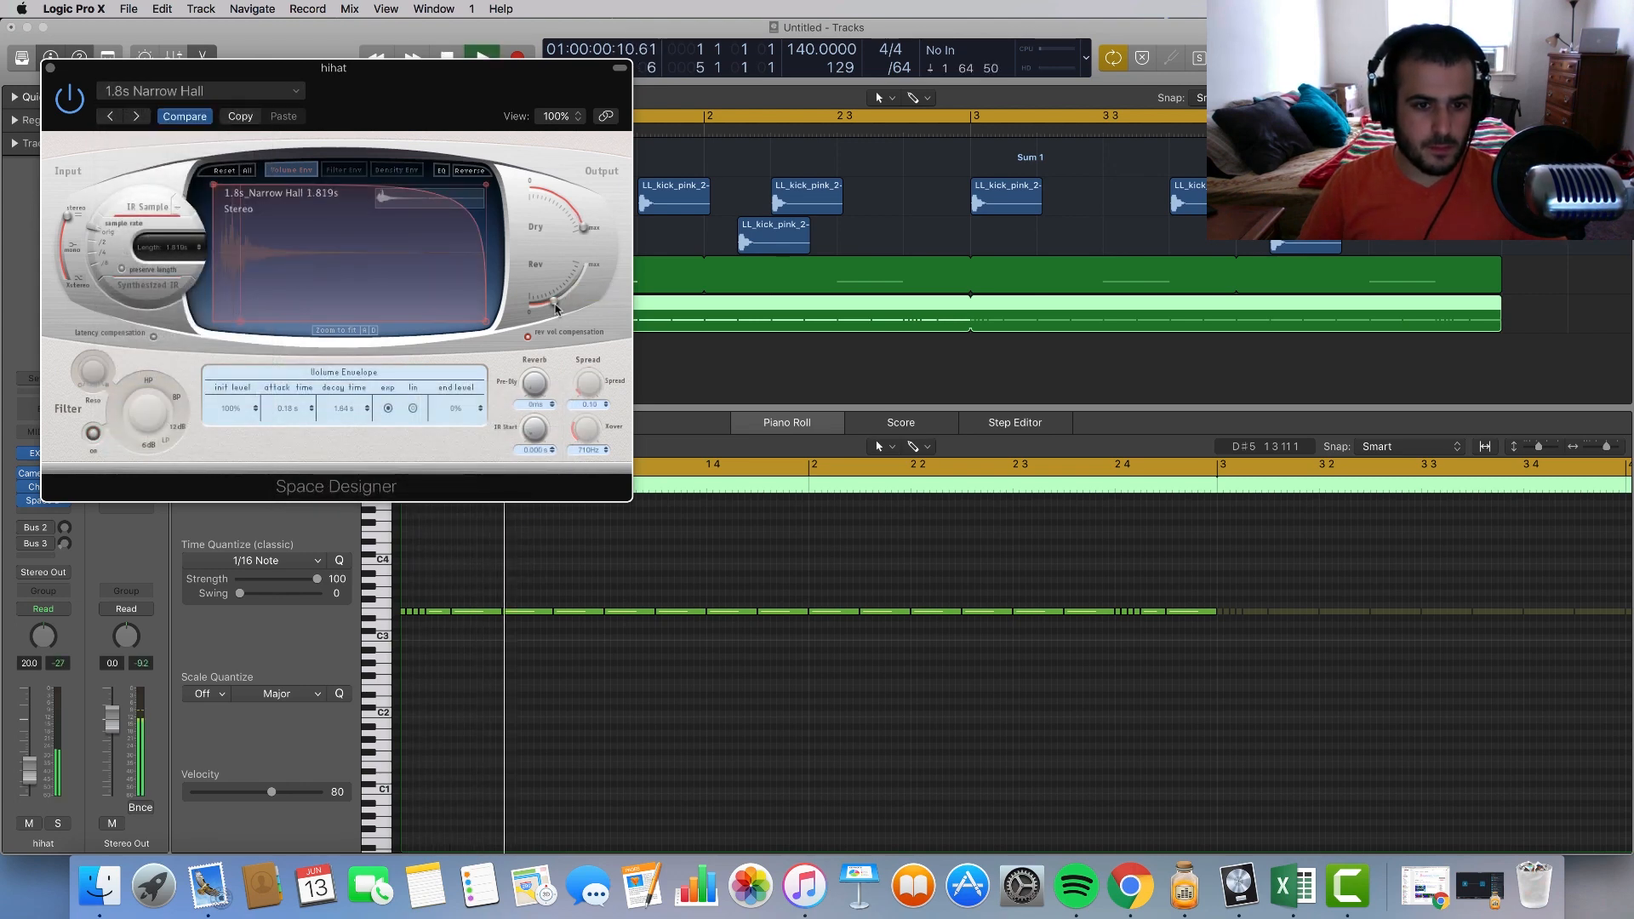
left_click_drag(555, 314, 550, 310)
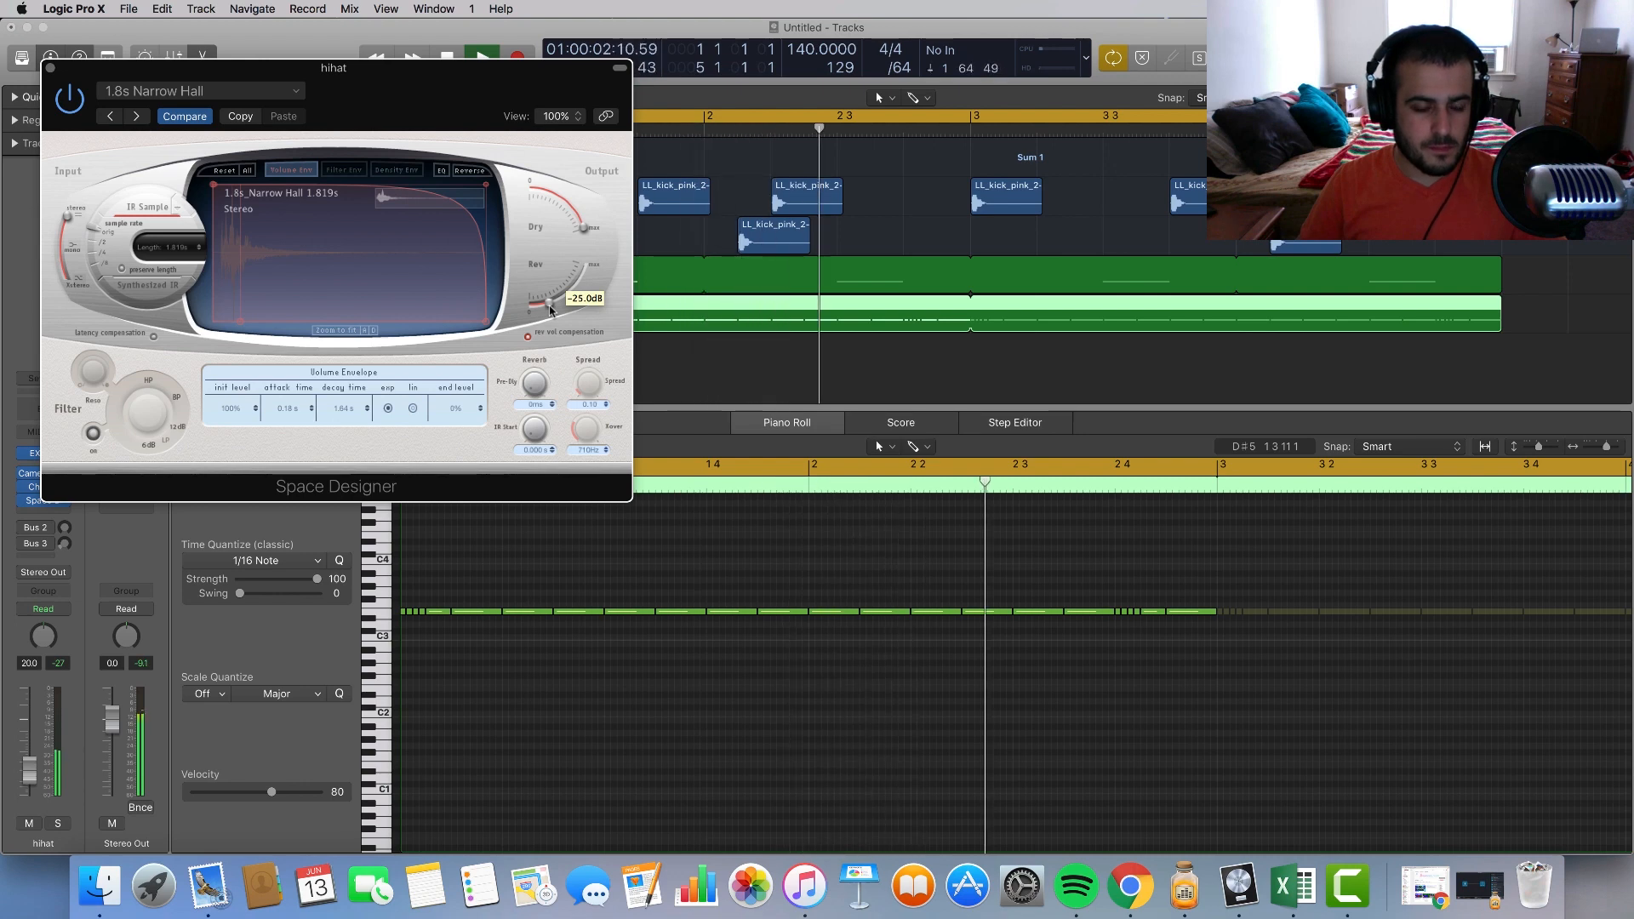
left_click(50, 67)
key("space")
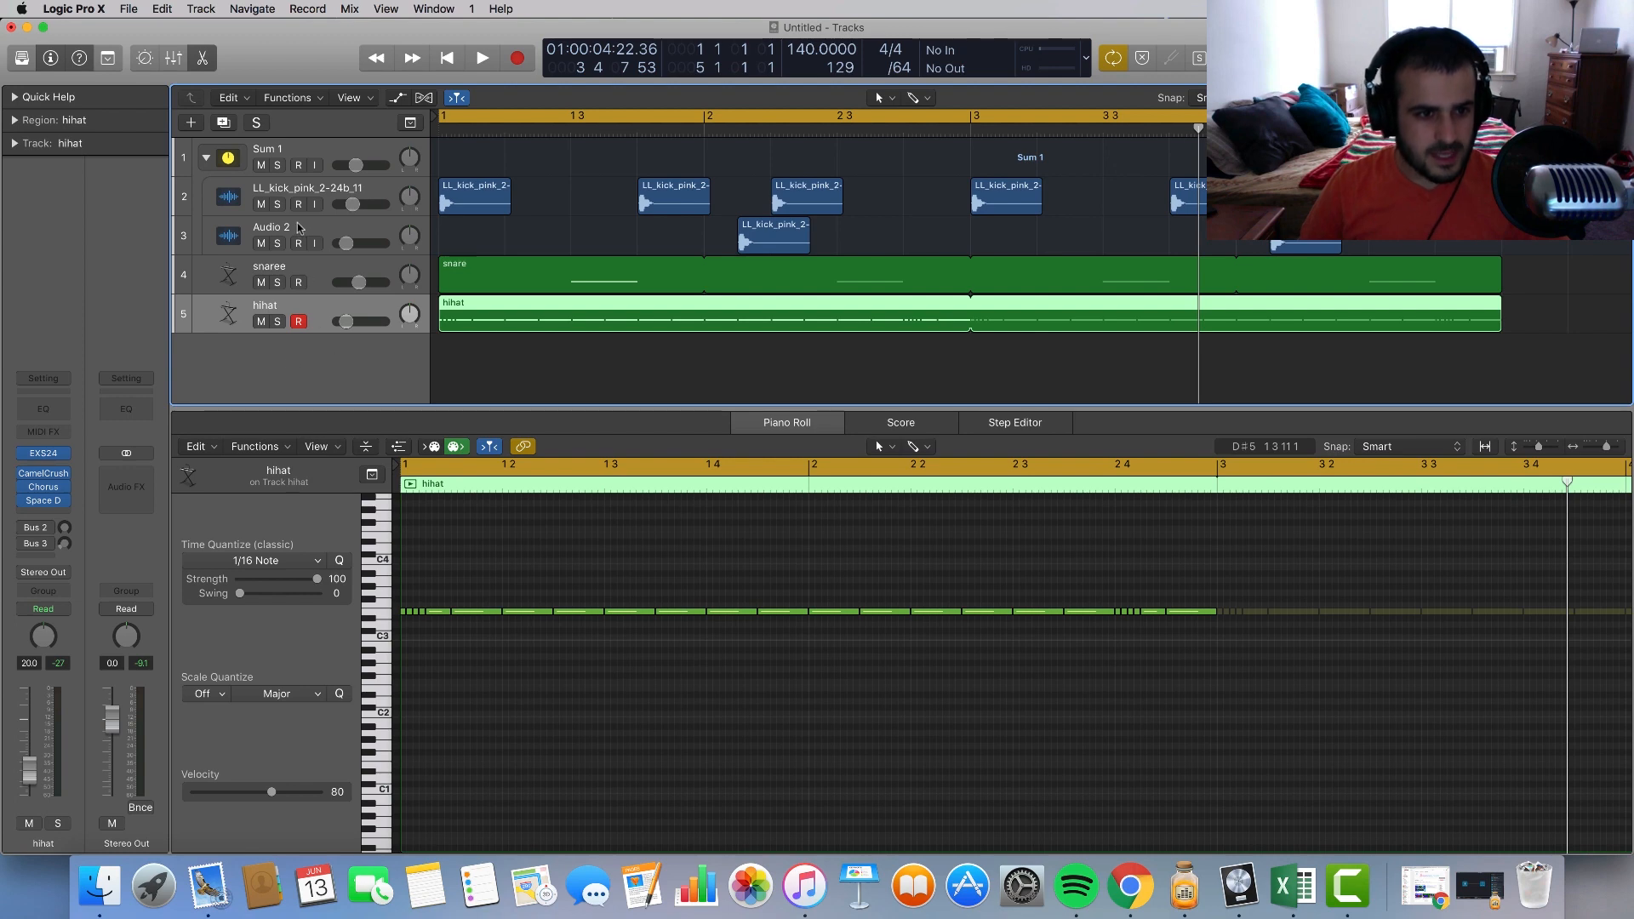
left_click(326, 232)
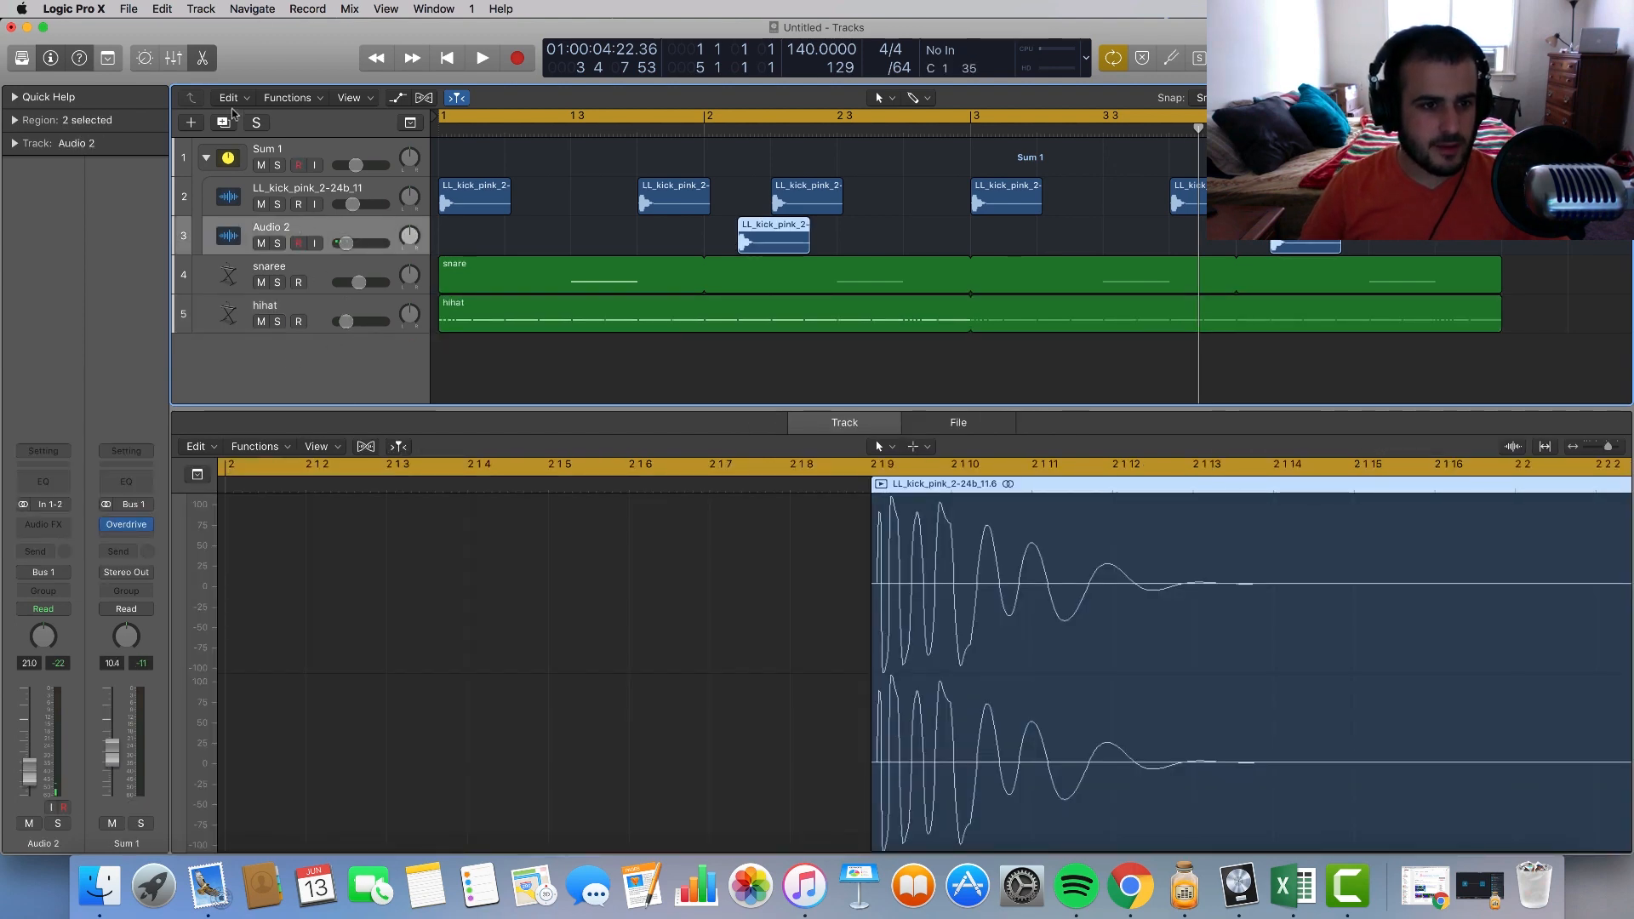
left_click(325, 277)
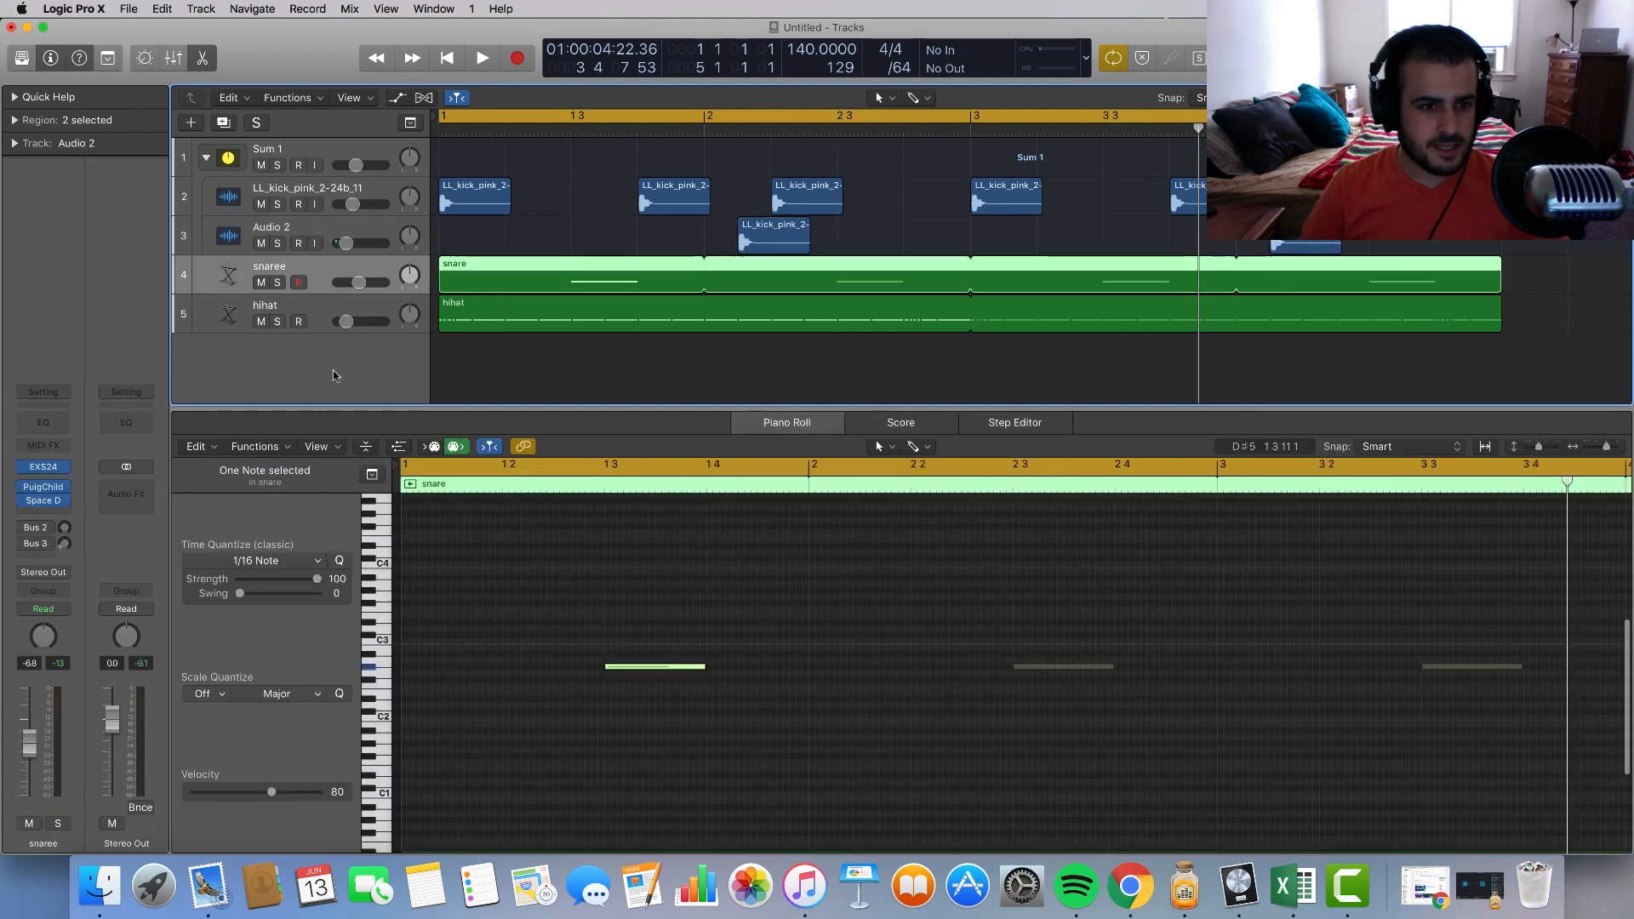
double_click(325, 382)
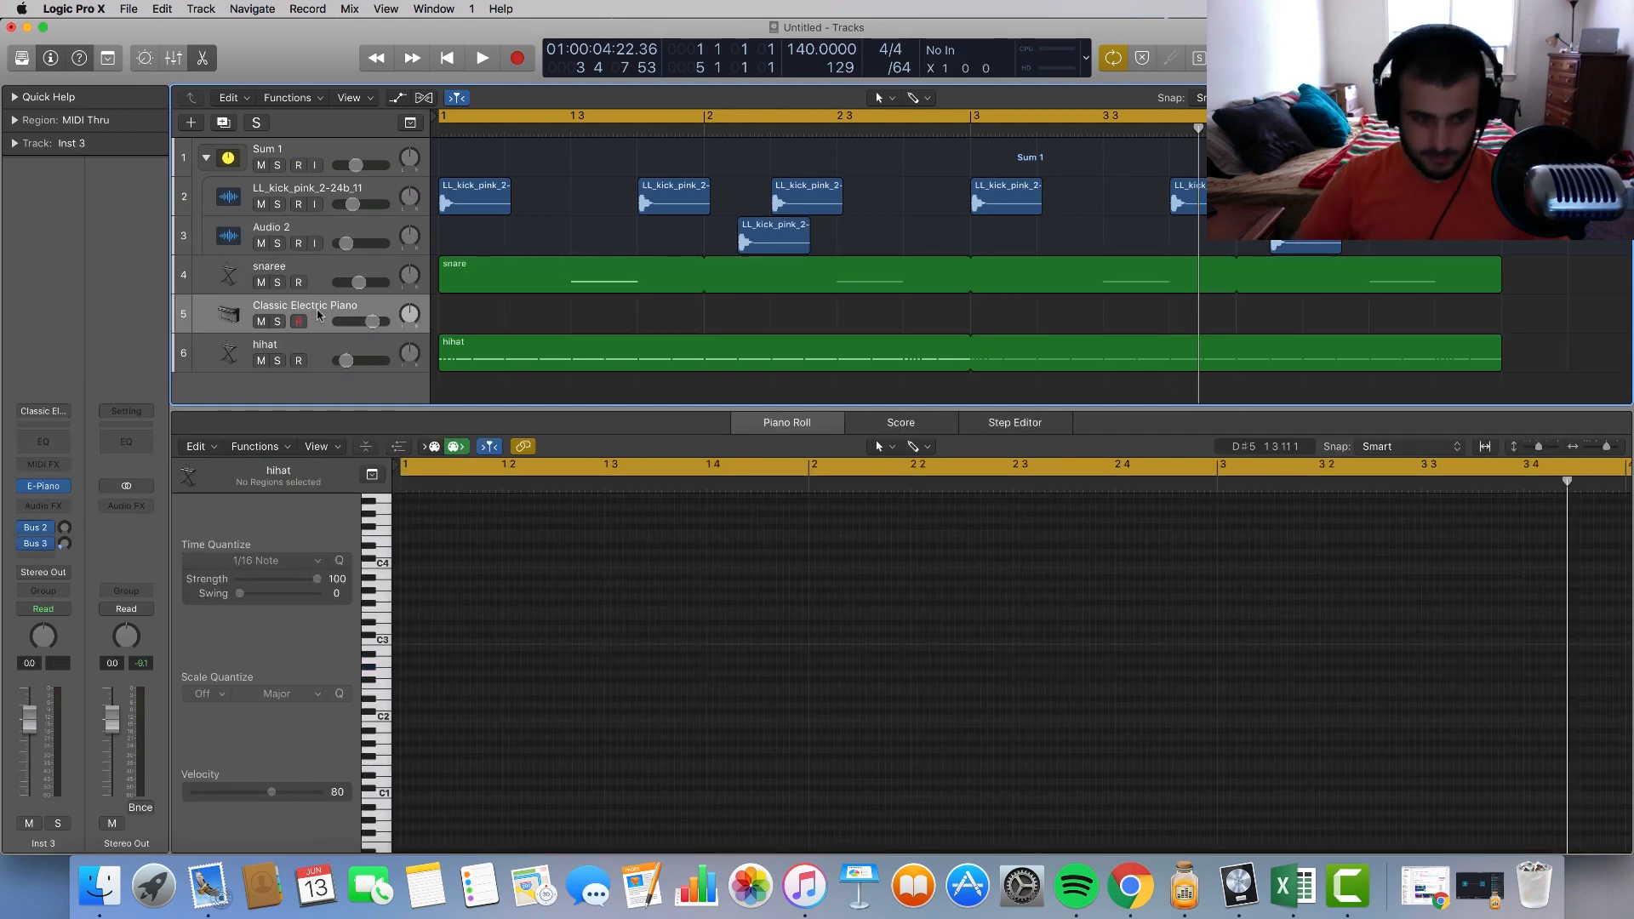
key("super+BackSpace")
Step: Add a new audio track and place it directly above the snaree track
left_click(330, 228)
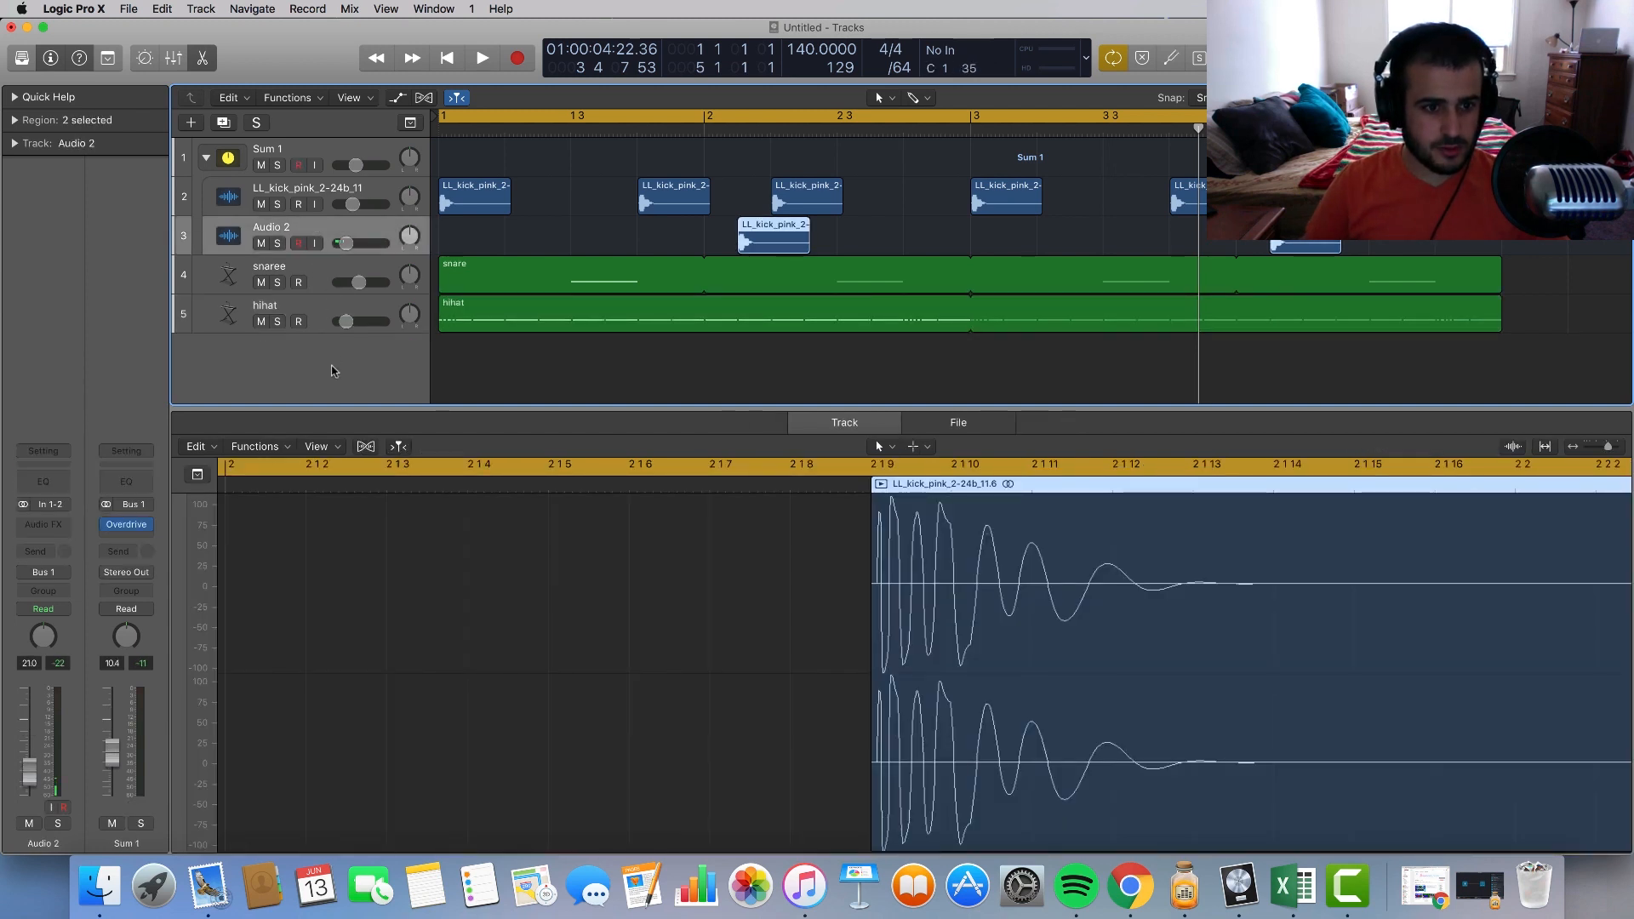
double_click(333, 371)
left_click_drag(328, 348, 336, 274)
Step: Group the new audio track and the snaree track into a summing track stack
right_click(313, 314)
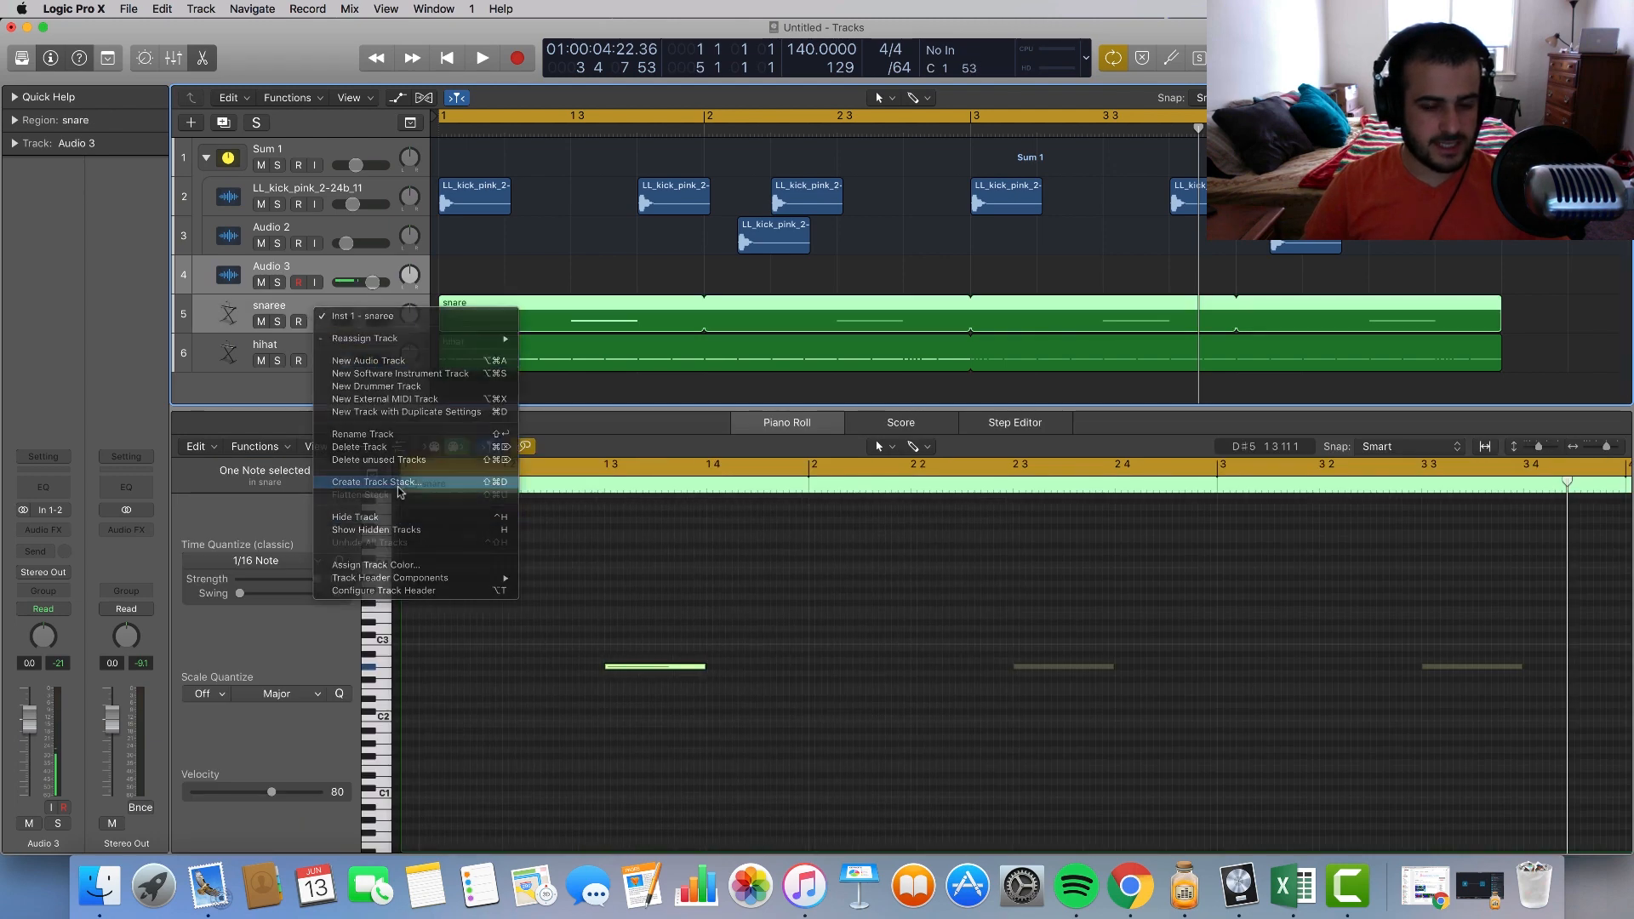
left_click(393, 482)
left_click(942, 157)
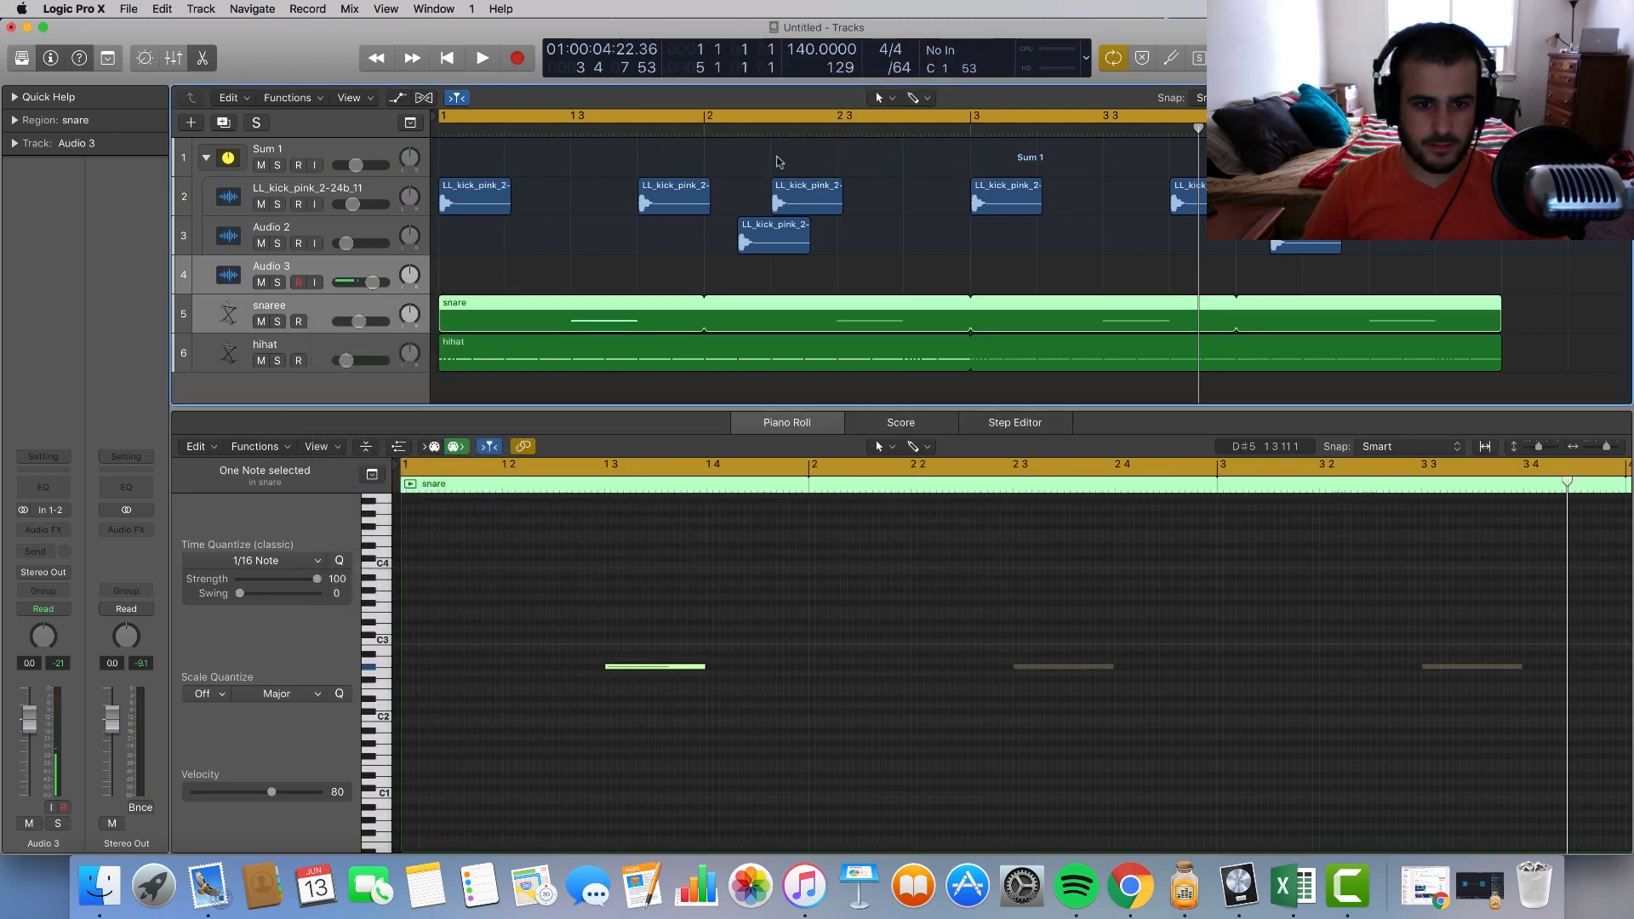
Step: Search the sample browser for "clap" and place 420_Clap_Klap_Wet.wav at beat 3 of bar 1 on the new audio track
left_click(347, 313)
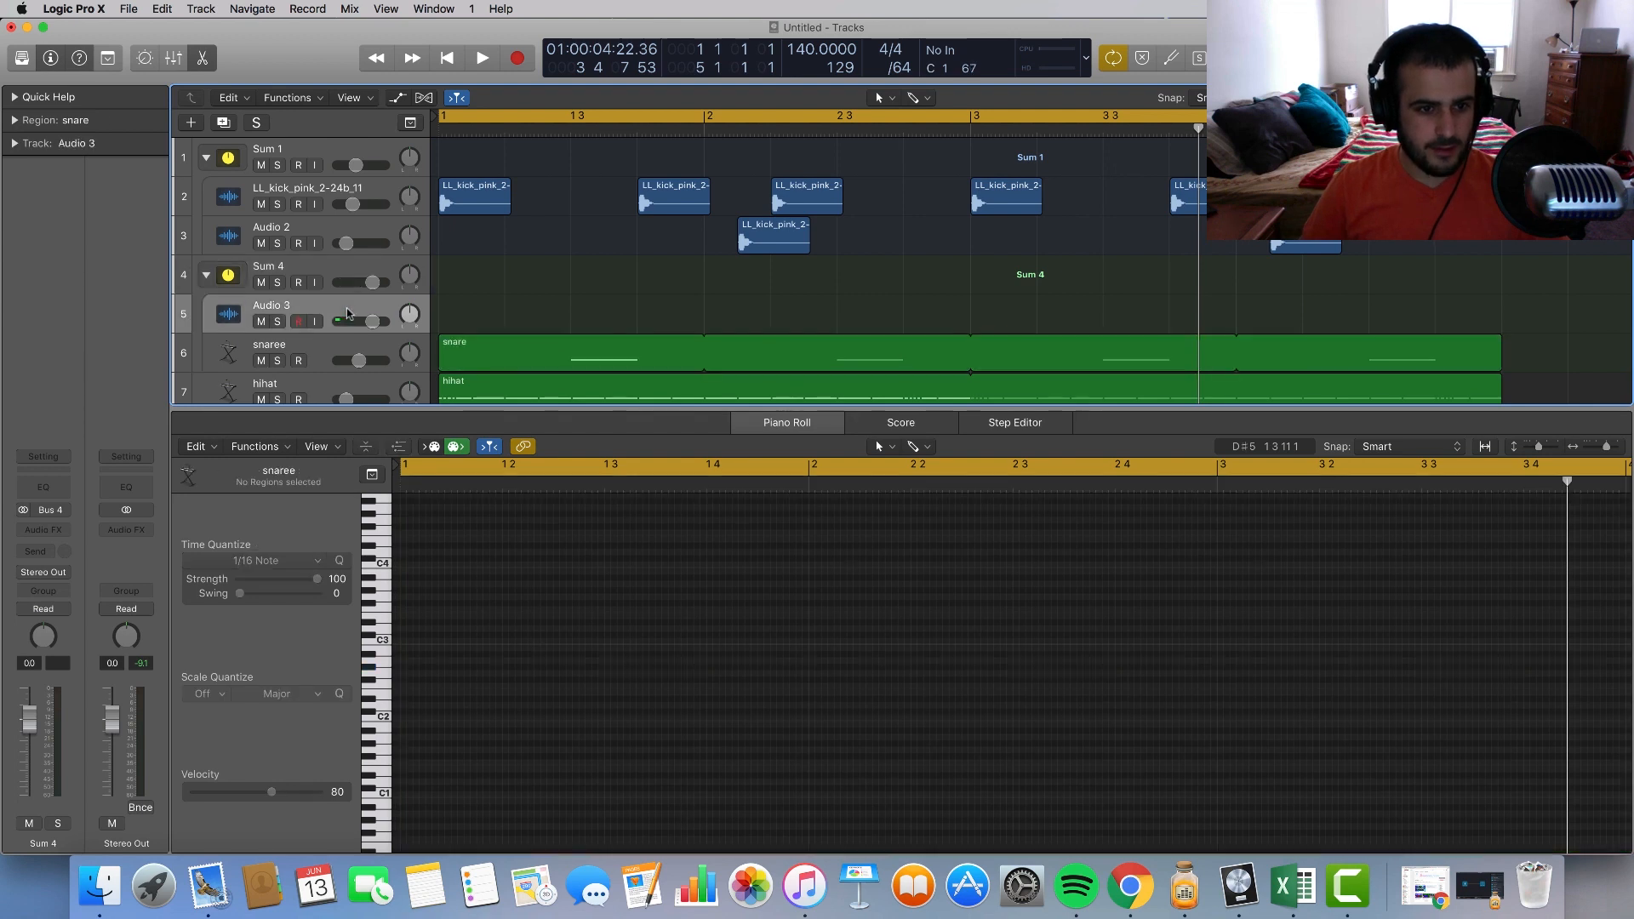
left_click(1377, 9)
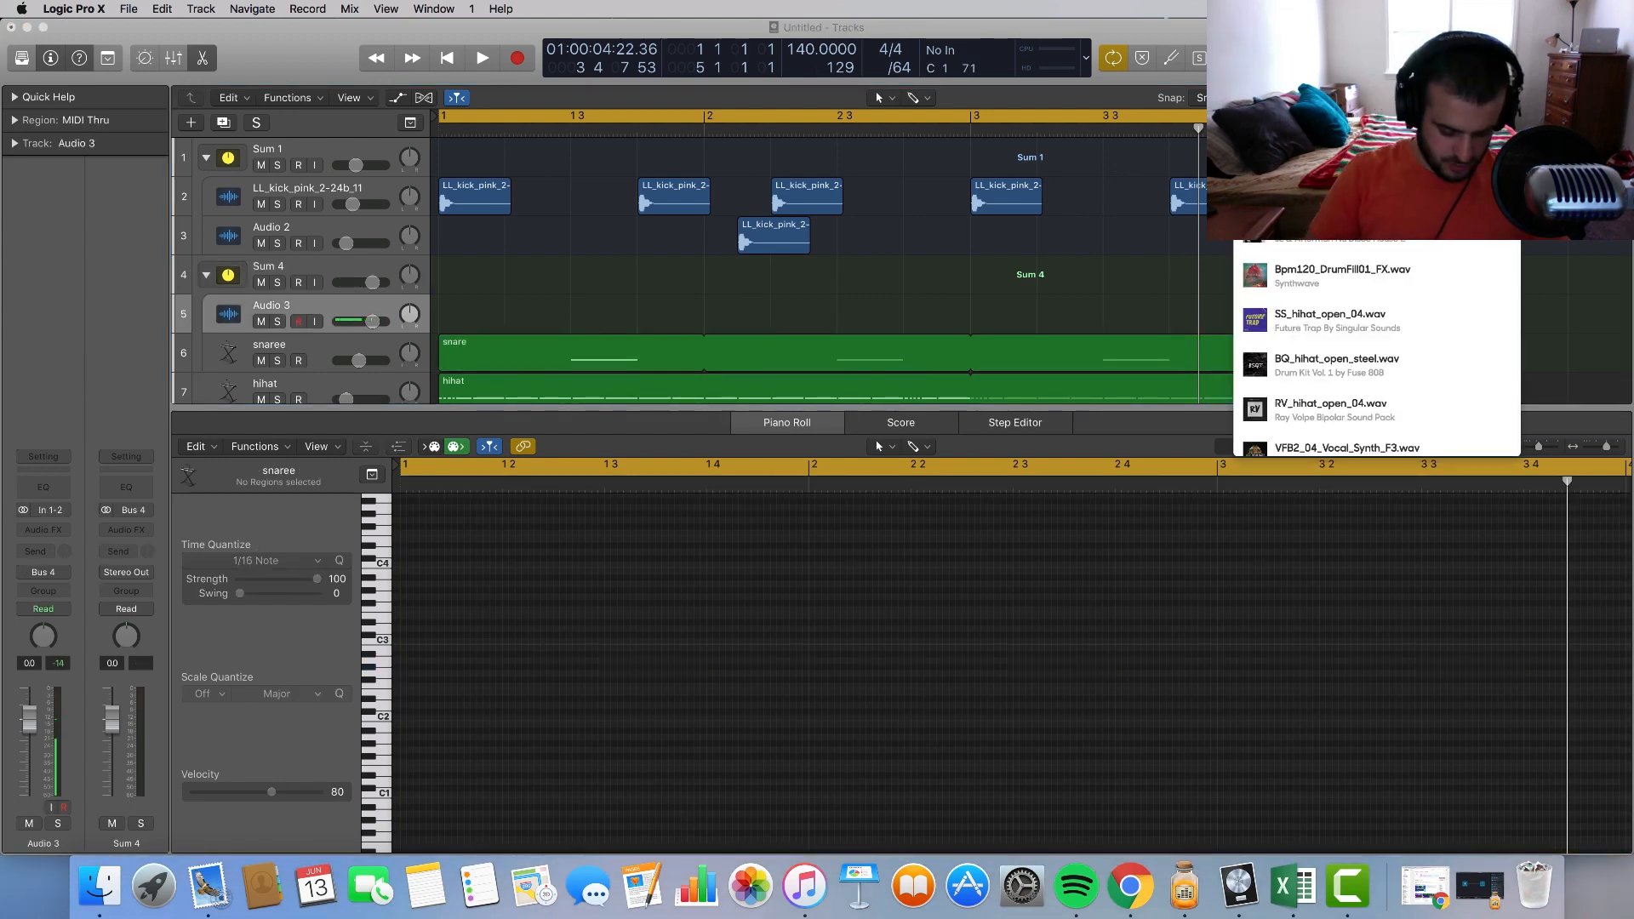
type("clap")
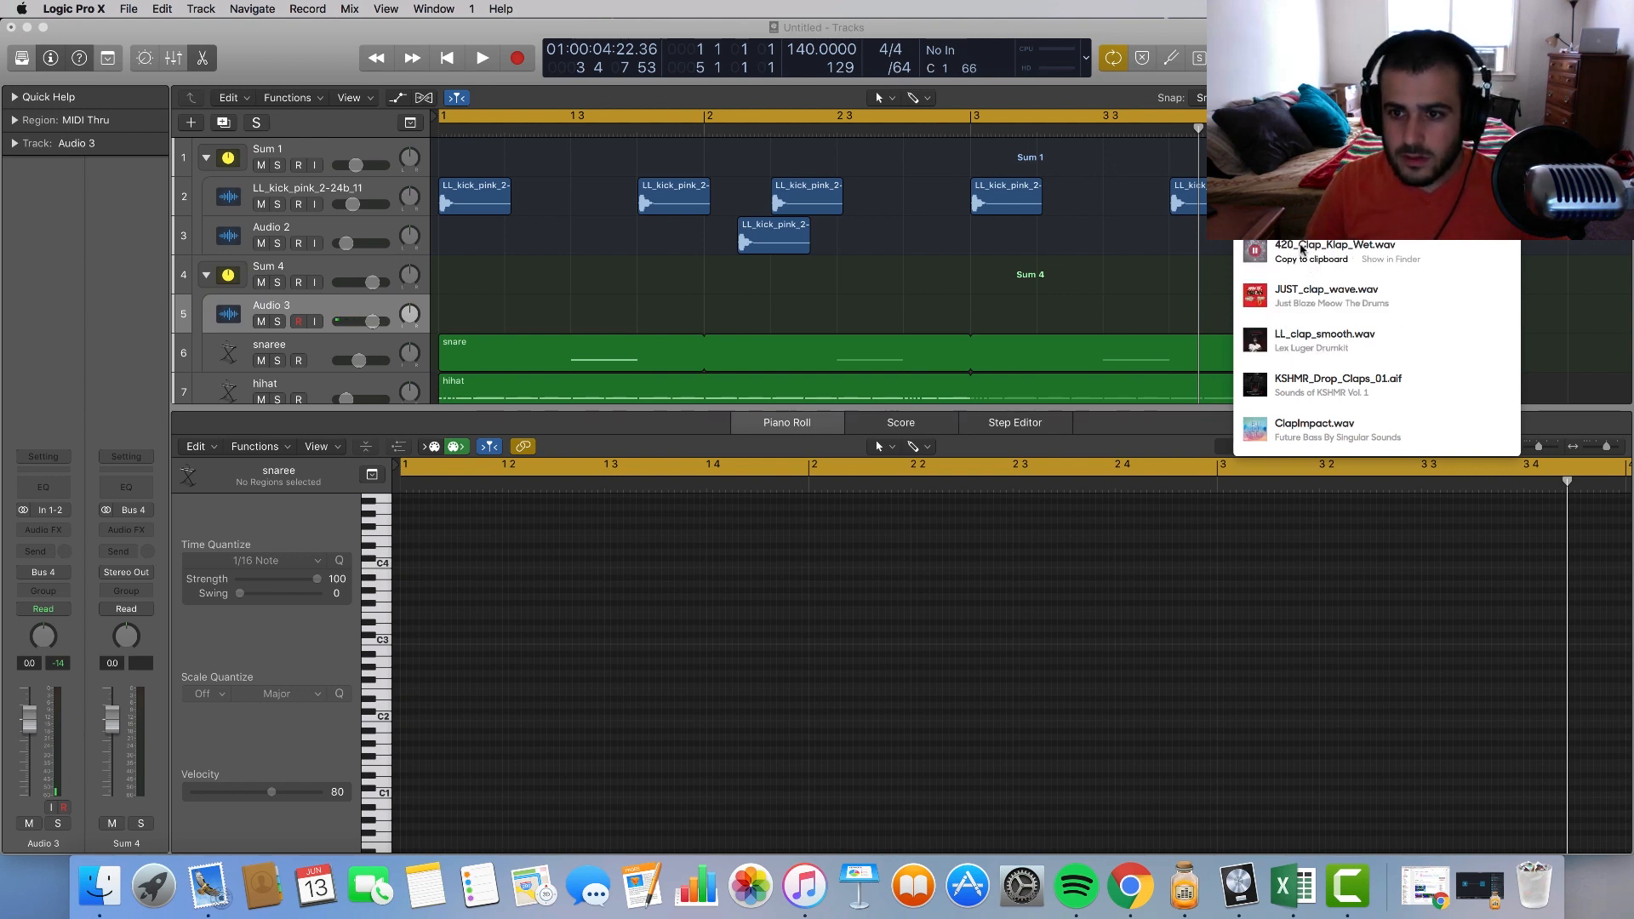
left_click_drag(1320, 246, 609, 324)
Step: Repeat the clap region three times, aligning the copies with the snare on beat 3 of bars 2, 3 and 4
key("super+r")
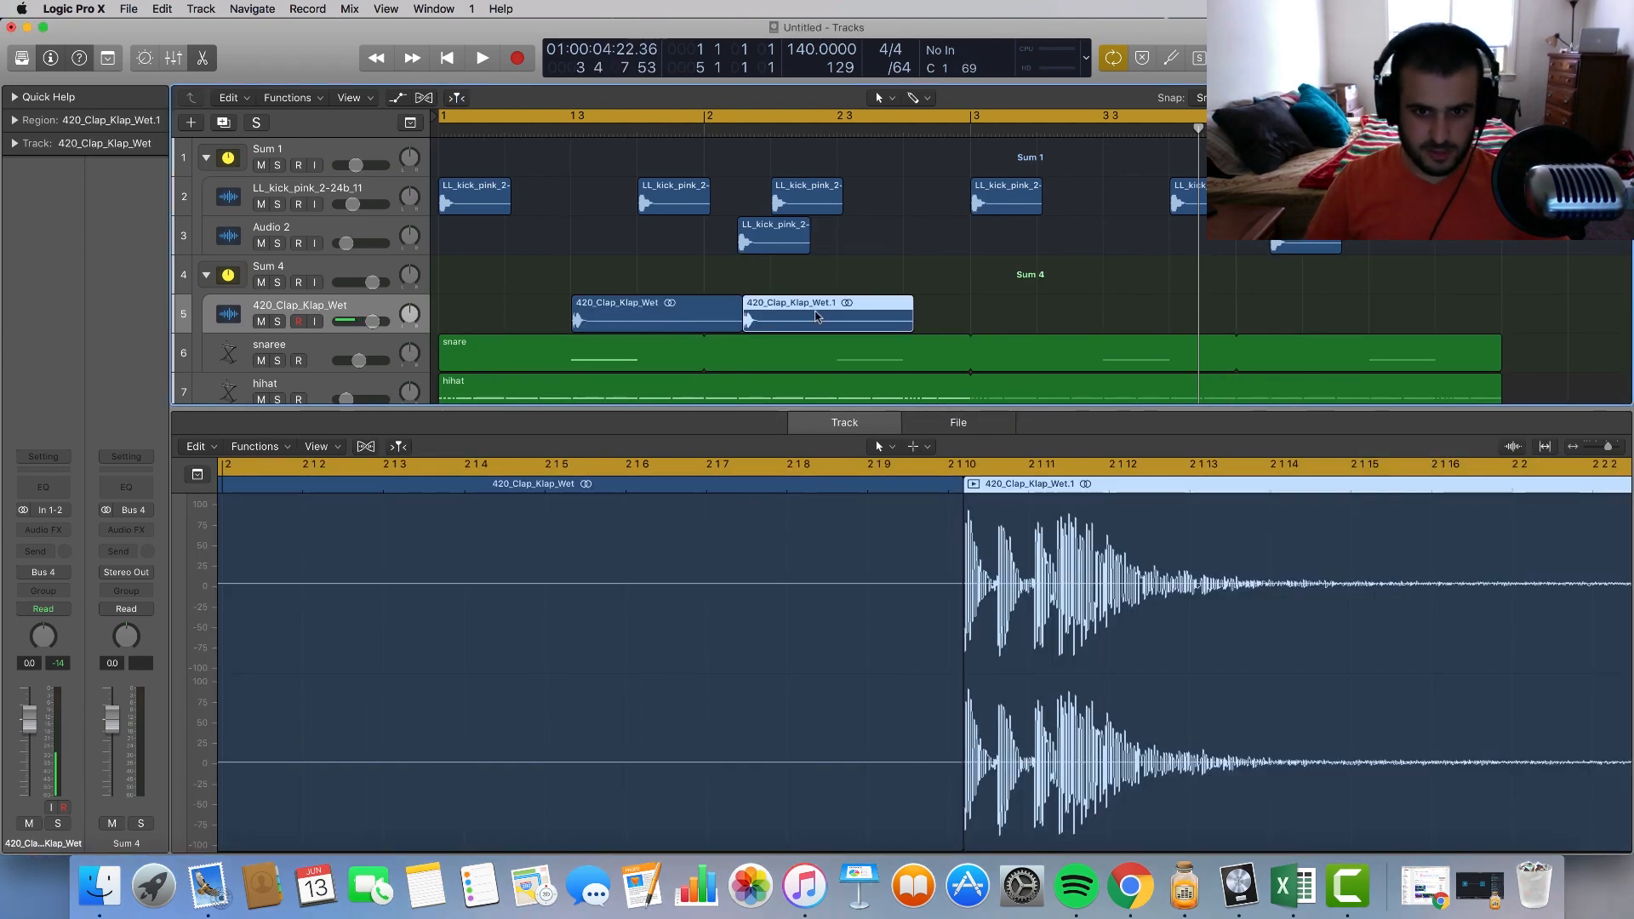
left_click_drag(816, 317, 911, 317)
key("super+r")
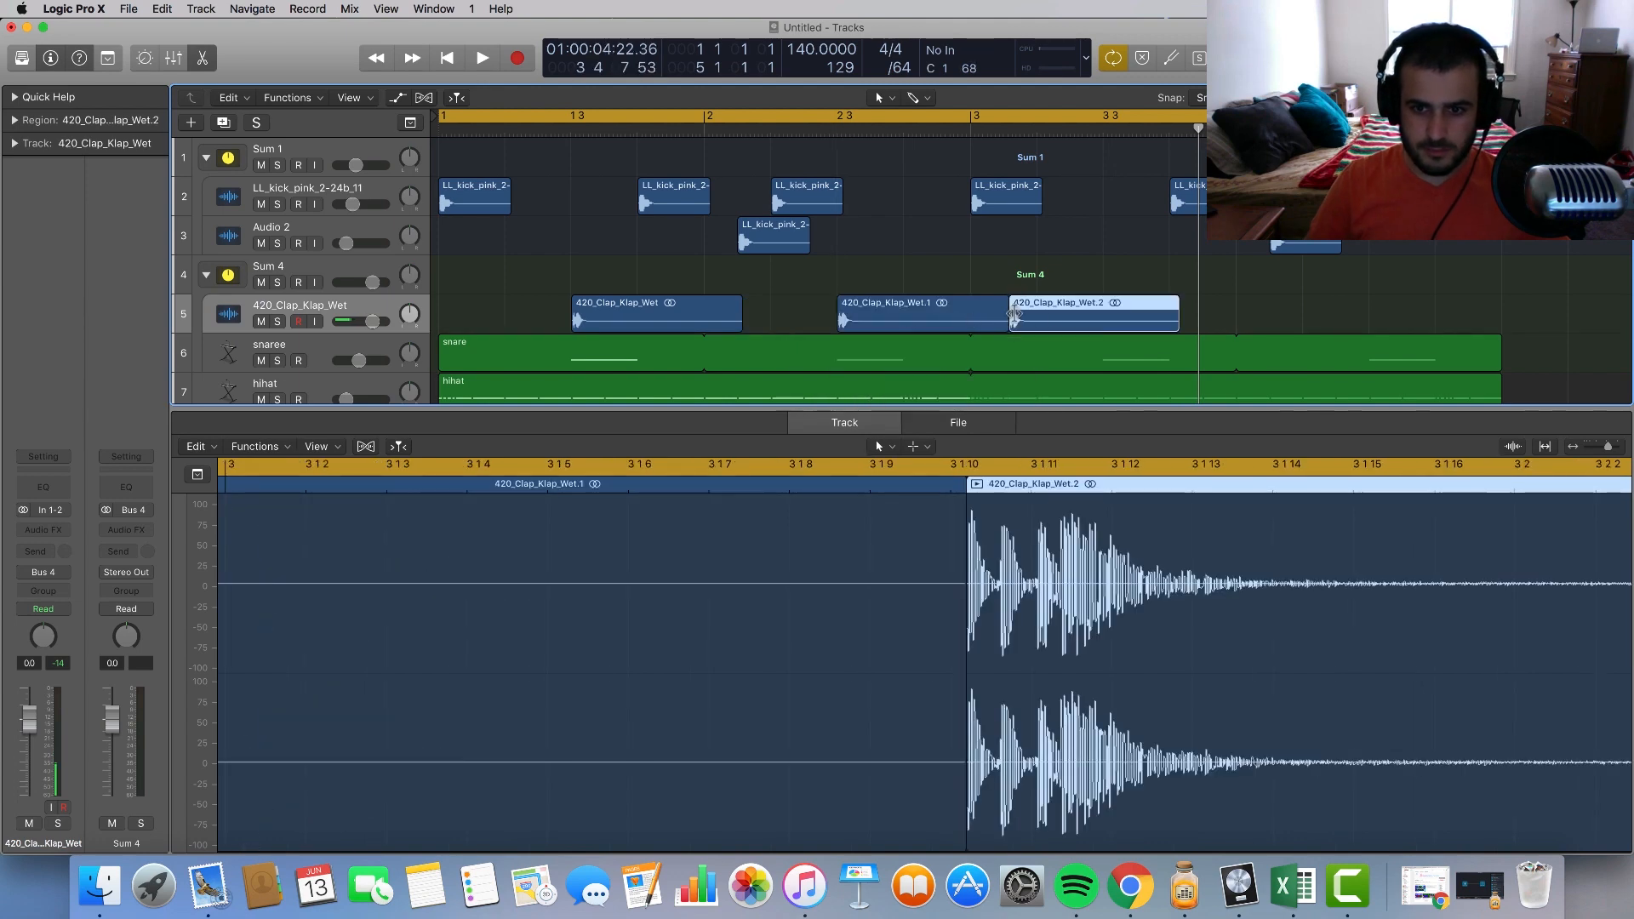
left_click_drag(1015, 314, 1109, 315)
key("super+r")
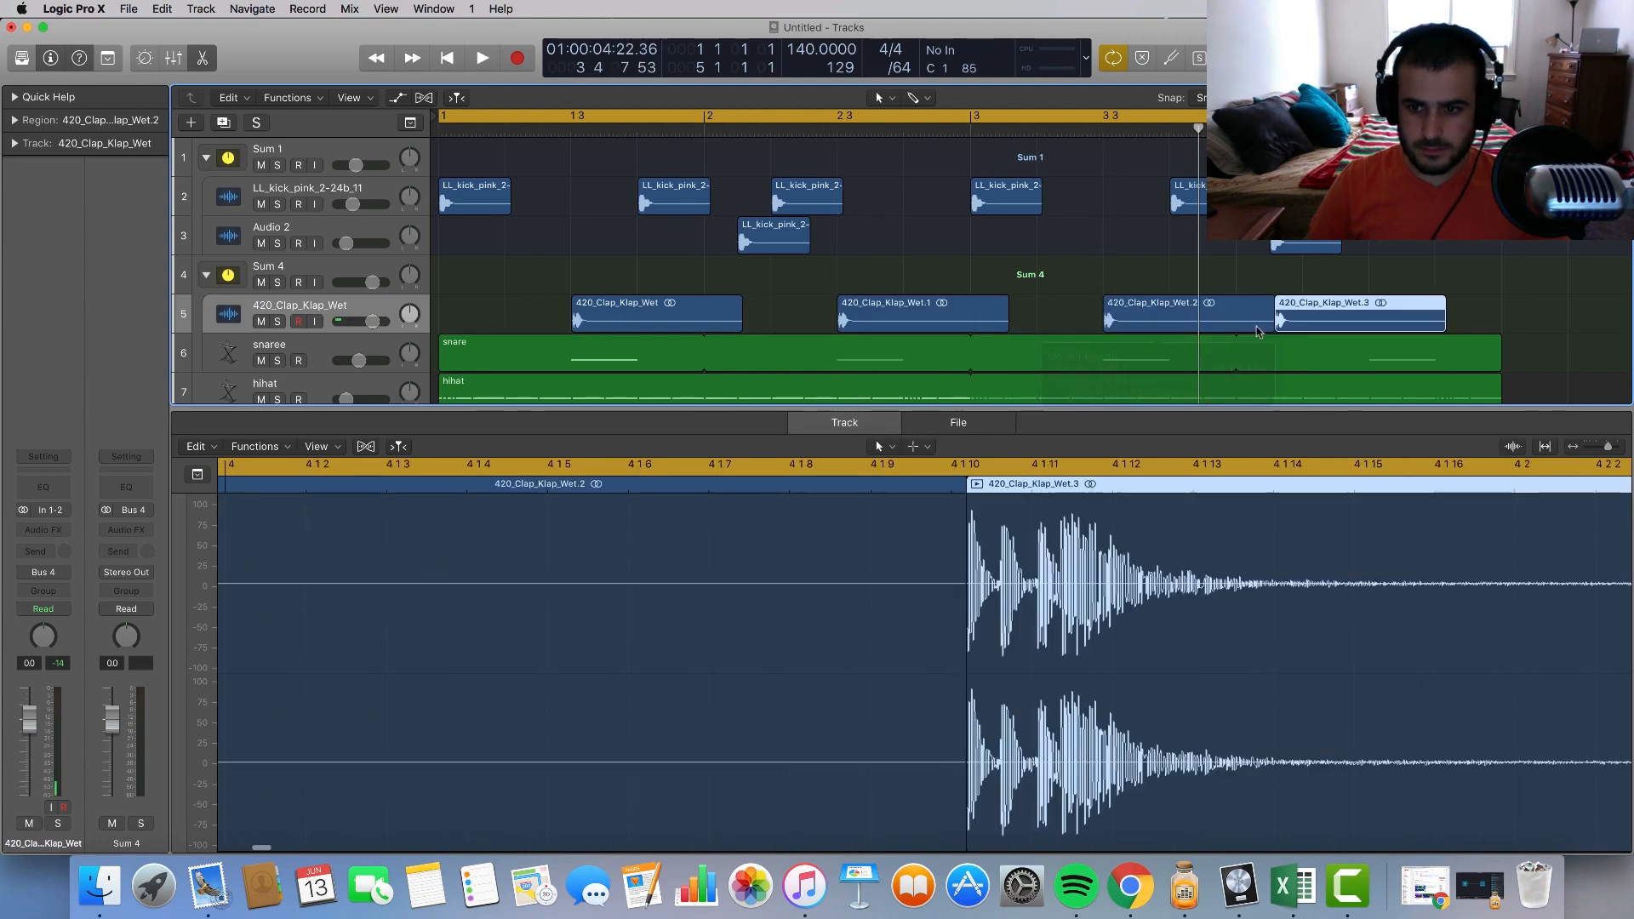
left_click_drag(1322, 328, 1417, 329)
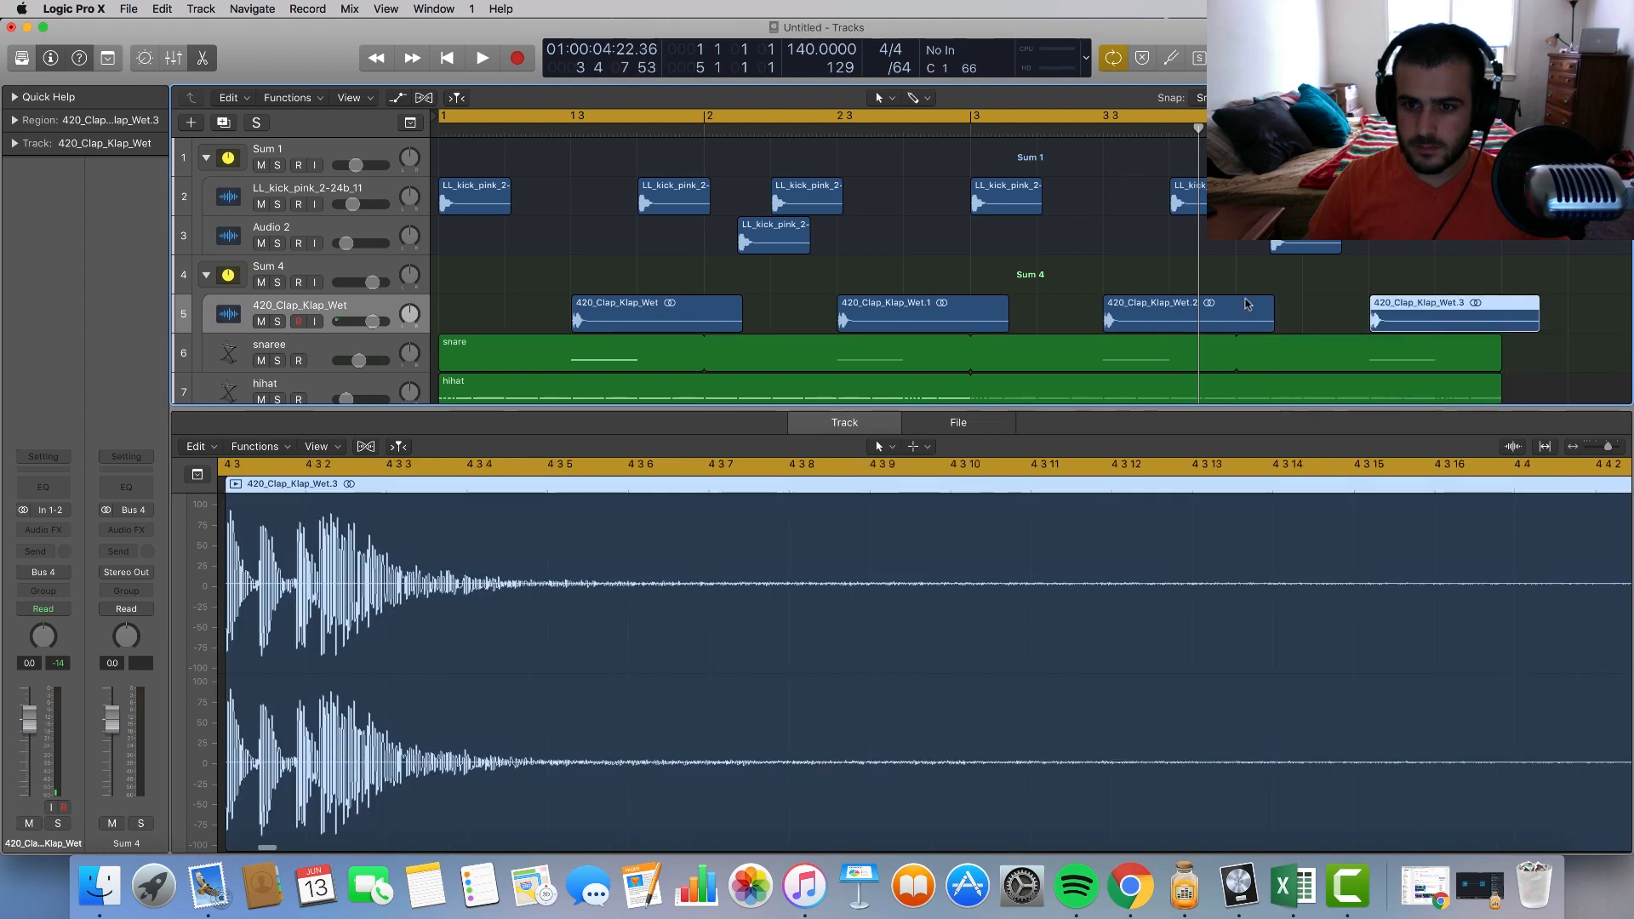
Step: Bypass the PuigChild compressor on the snaree track
left_click(320, 344)
left_click(21, 480)
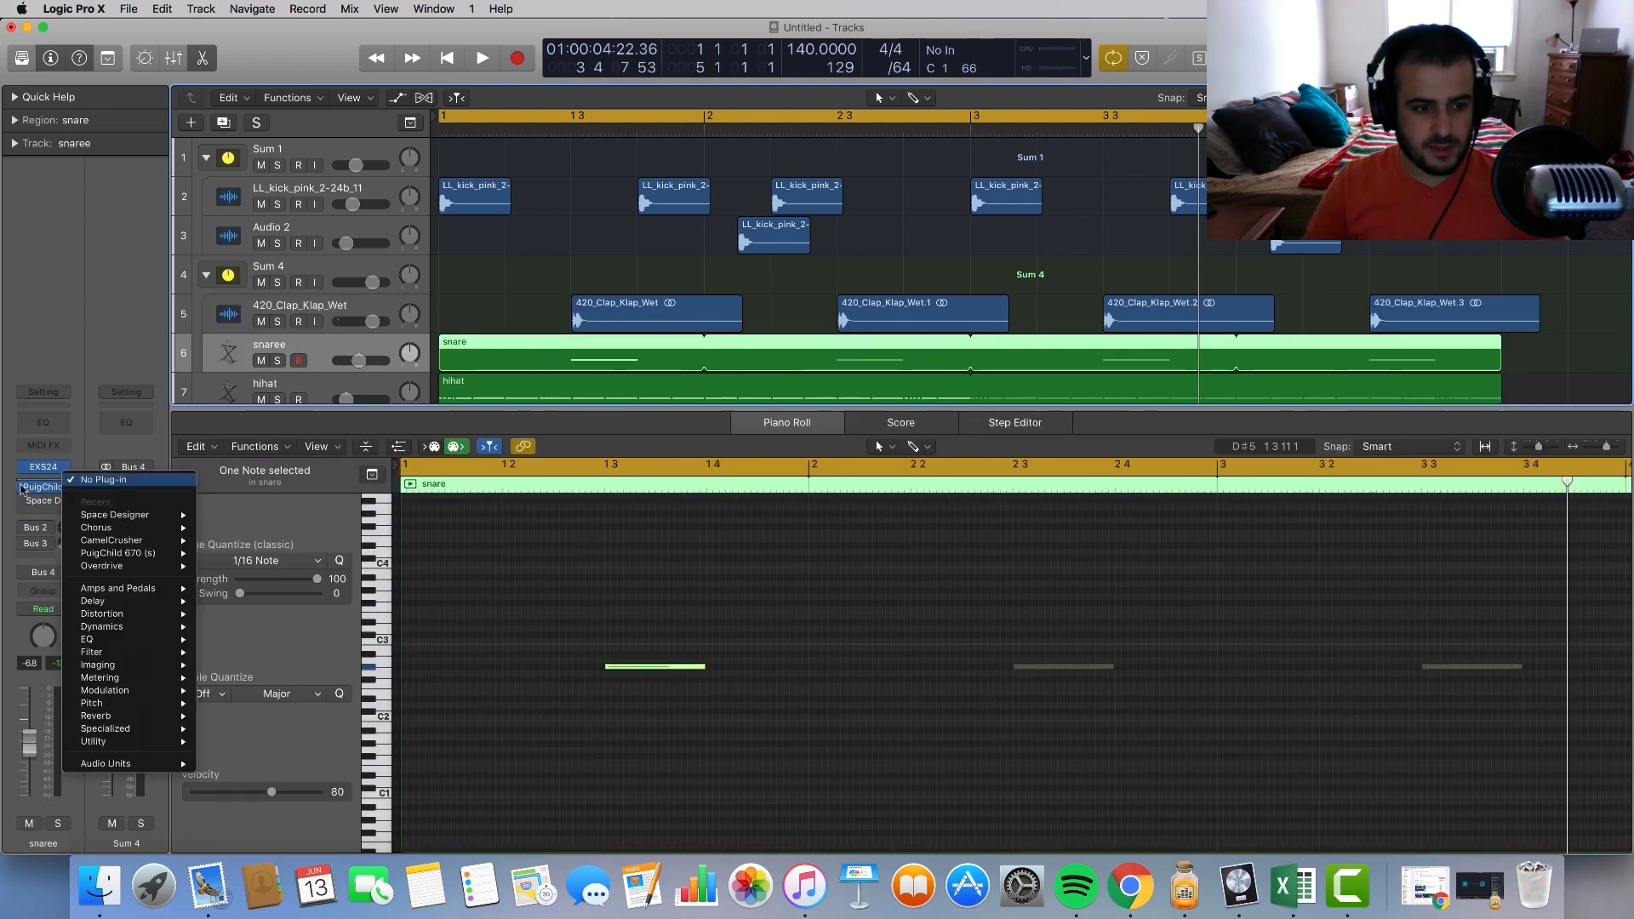
left_click(24, 484)
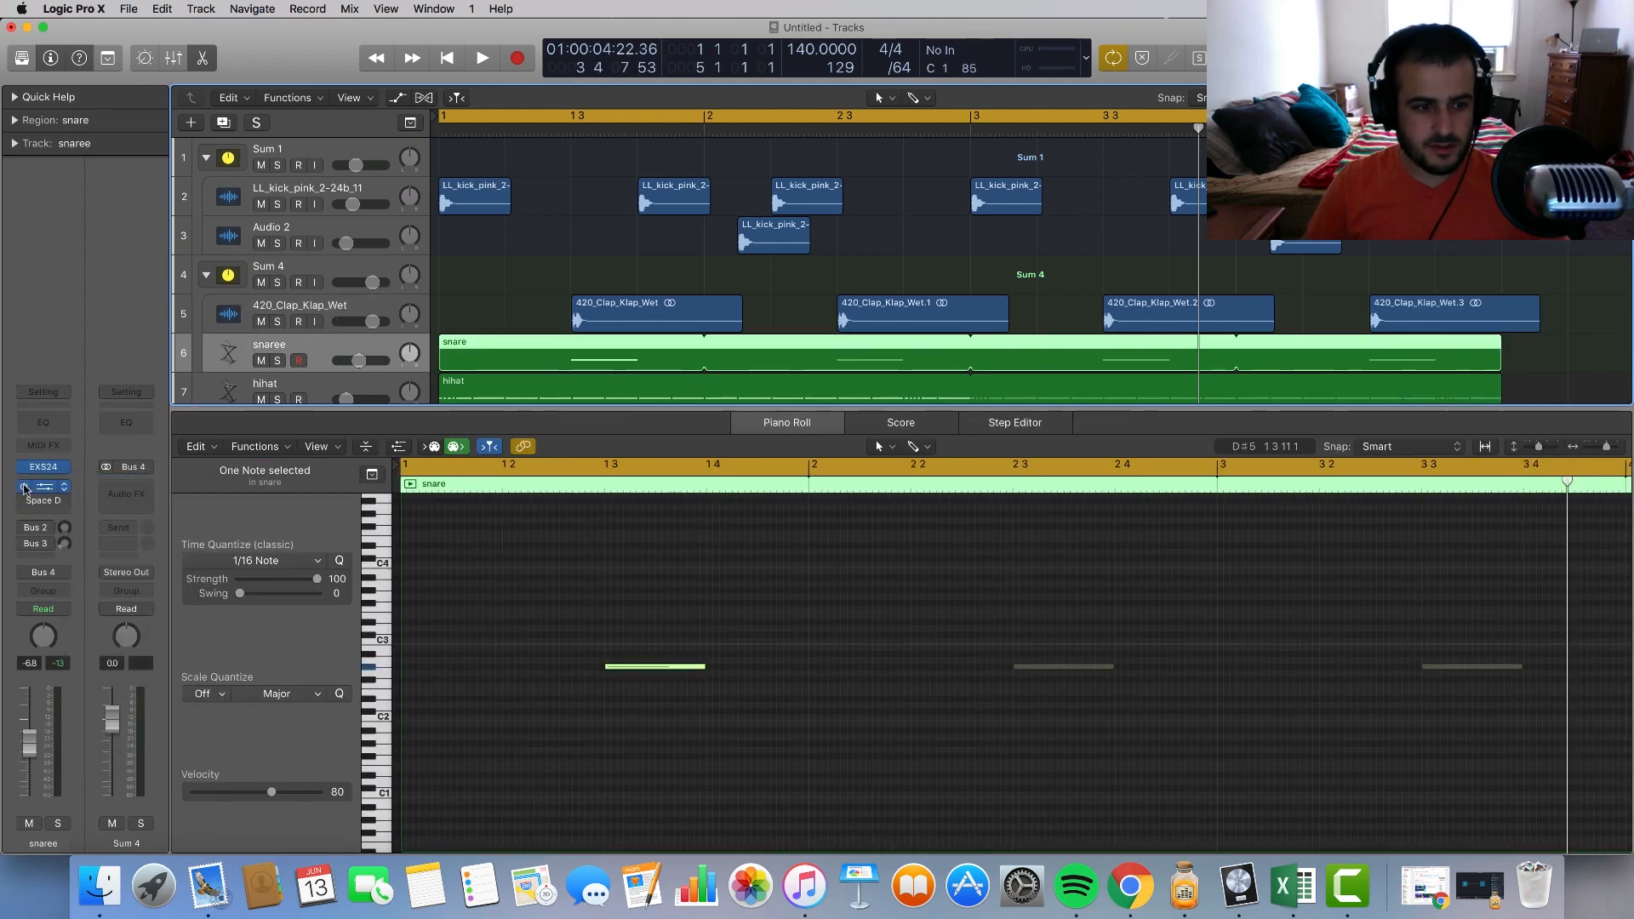
Step: Solo the Sum 4 stack and play the clap and snare together
left_click(355, 309)
left_click(327, 269)
left_click(277, 281)
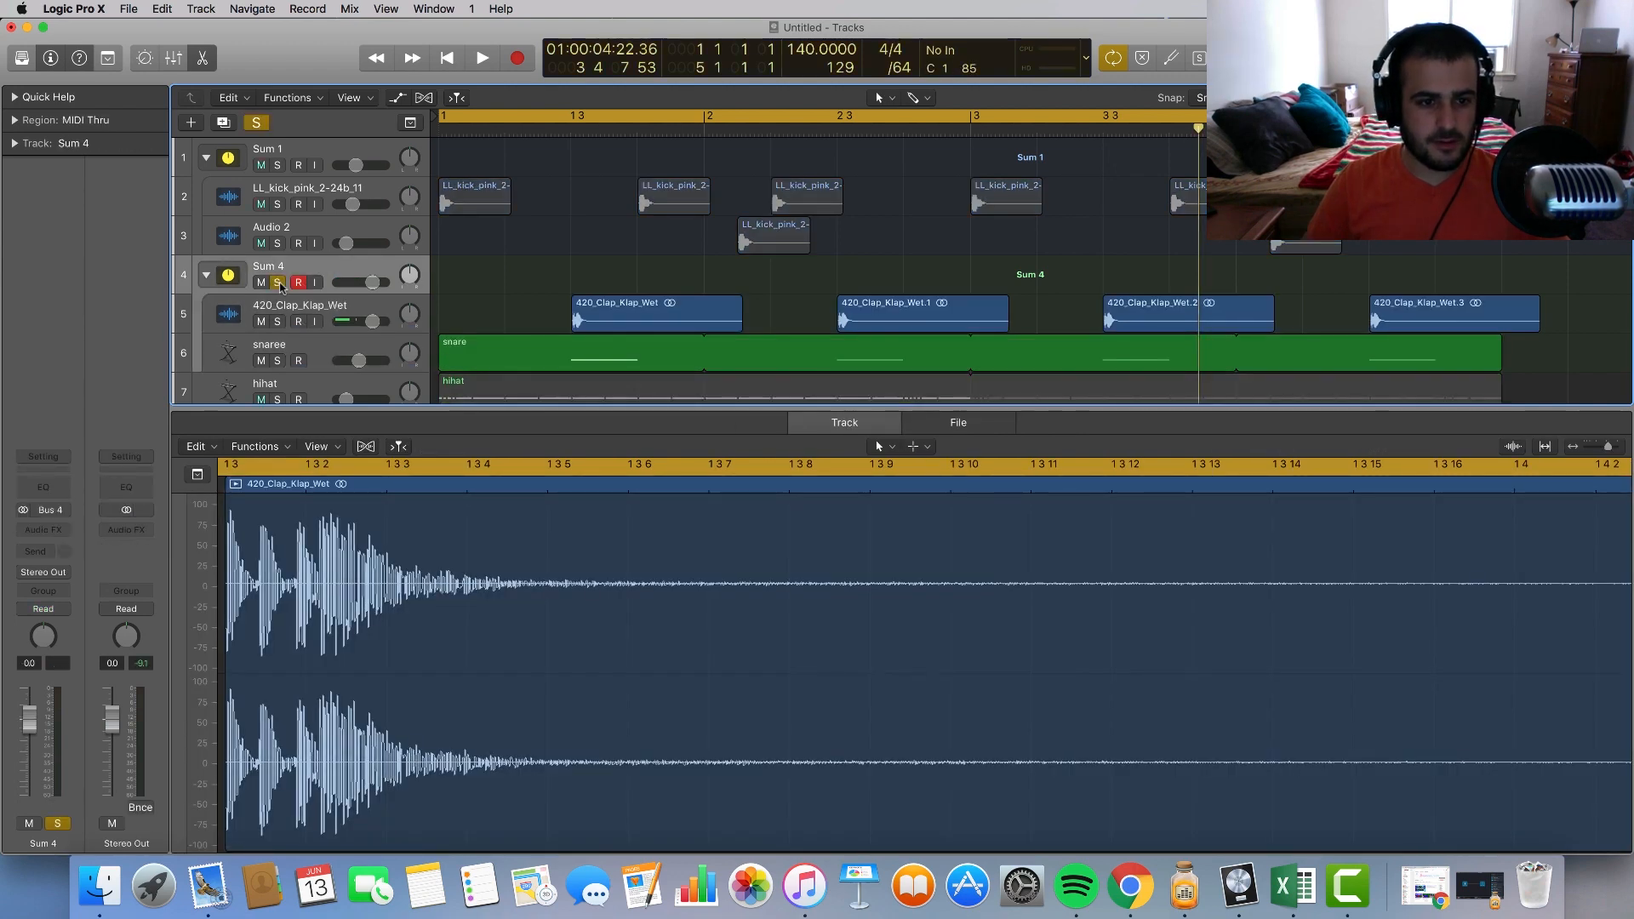
key("space")
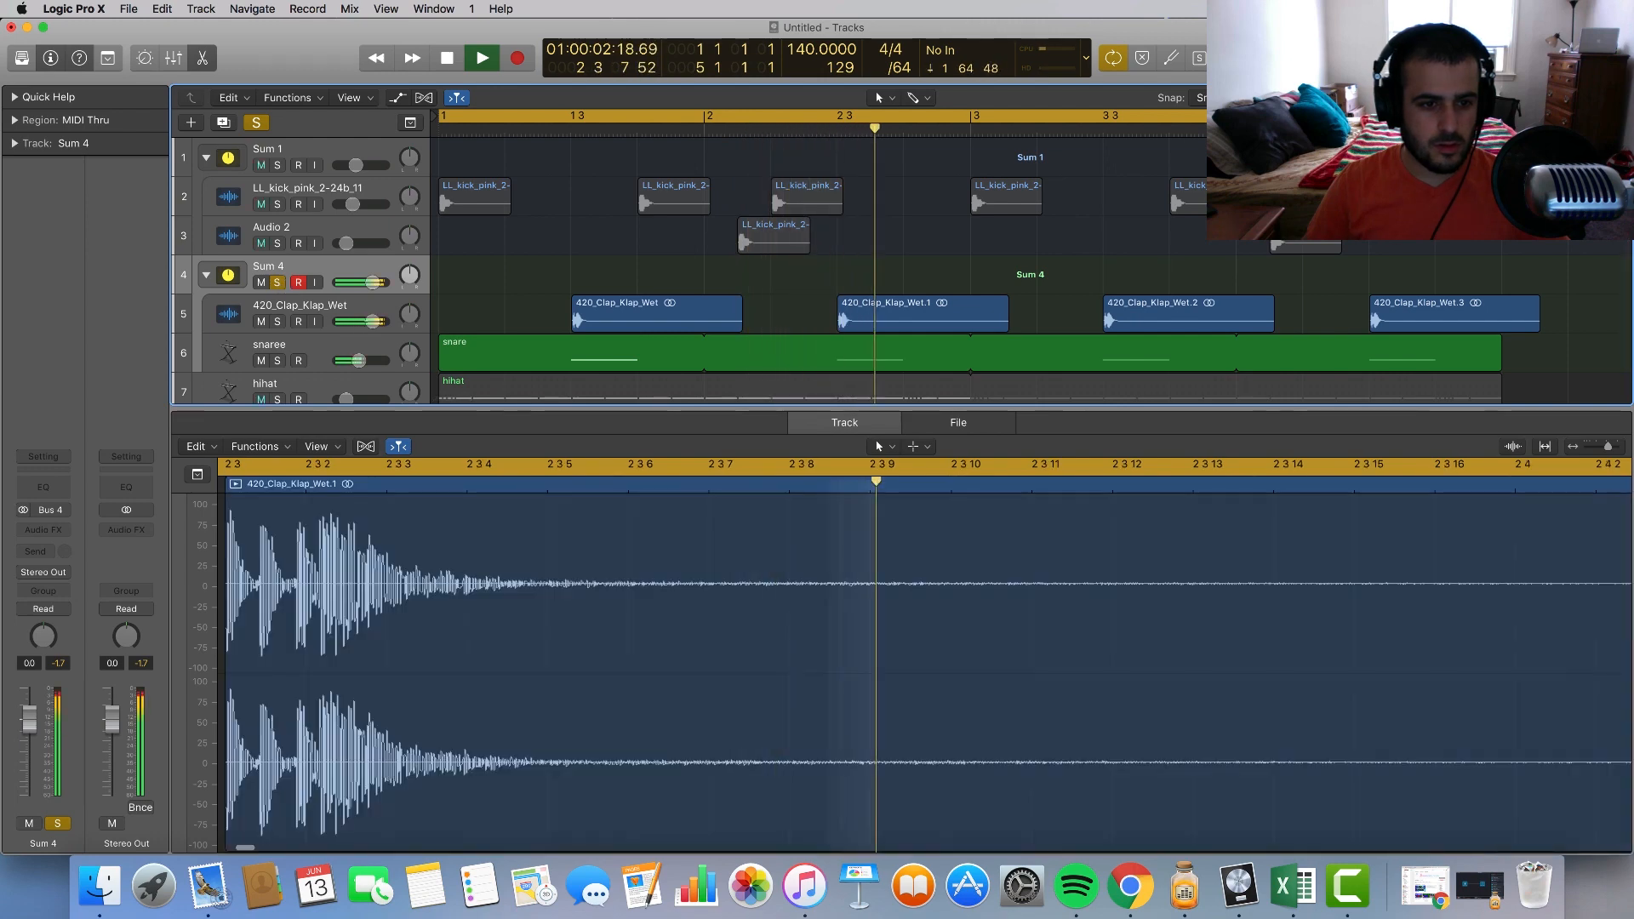
Step: Lower the 420_Clap_Klap_Wet track's volume to about -18 dB, balancing it against the snare during playback
left_click_drag(373, 322, 354, 321)
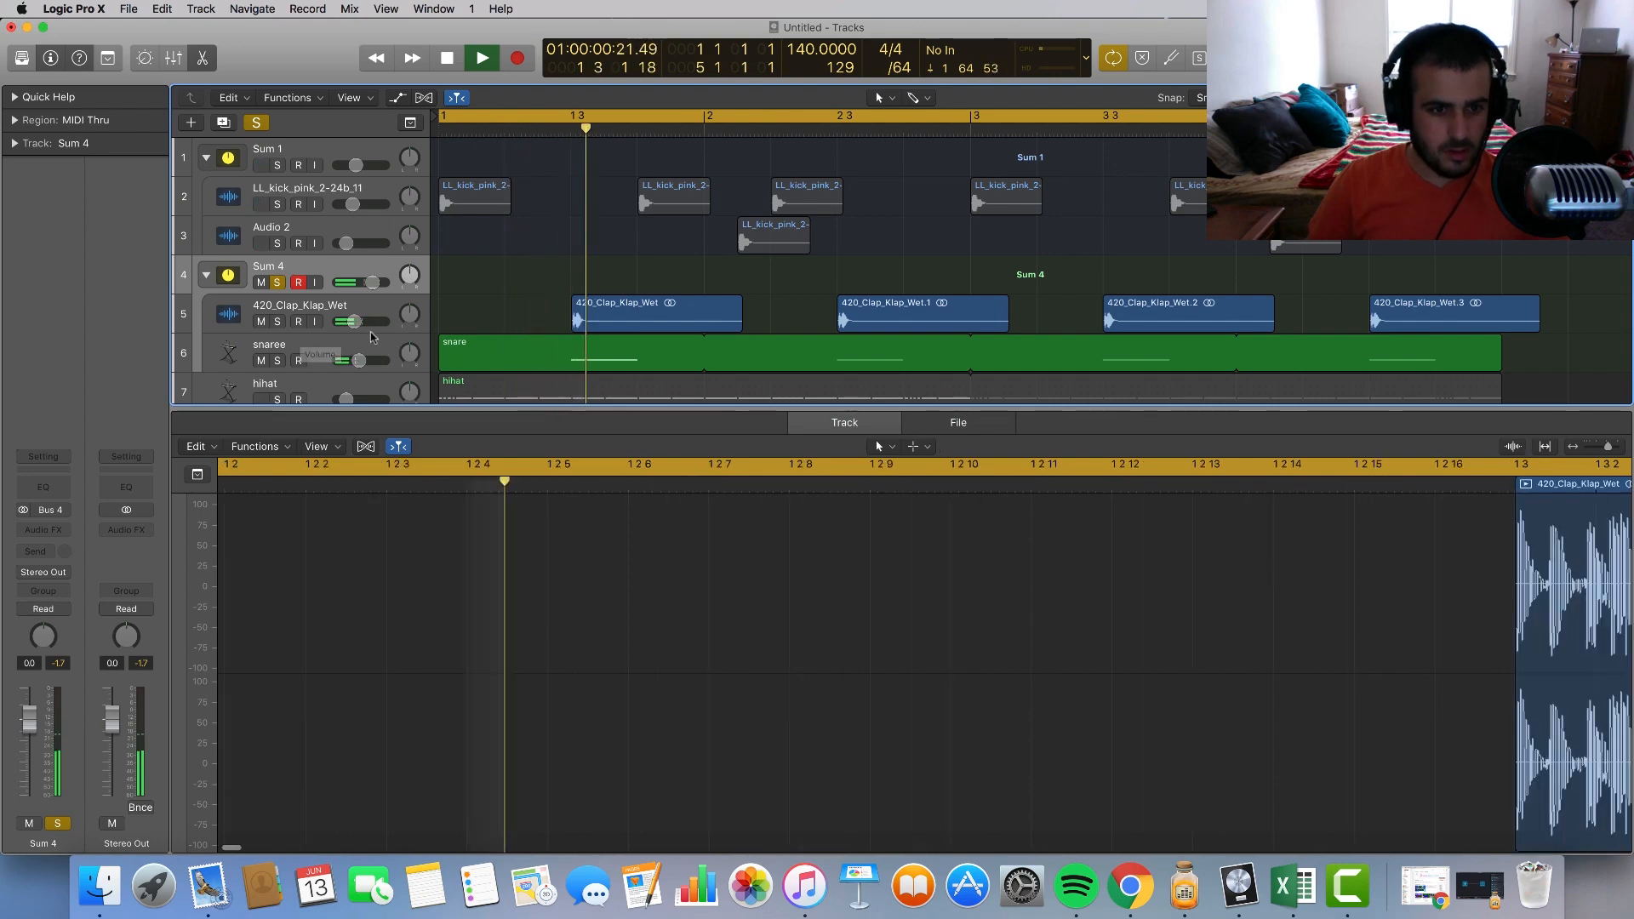
left_click_drag(354, 322, 346, 322)
key("space")
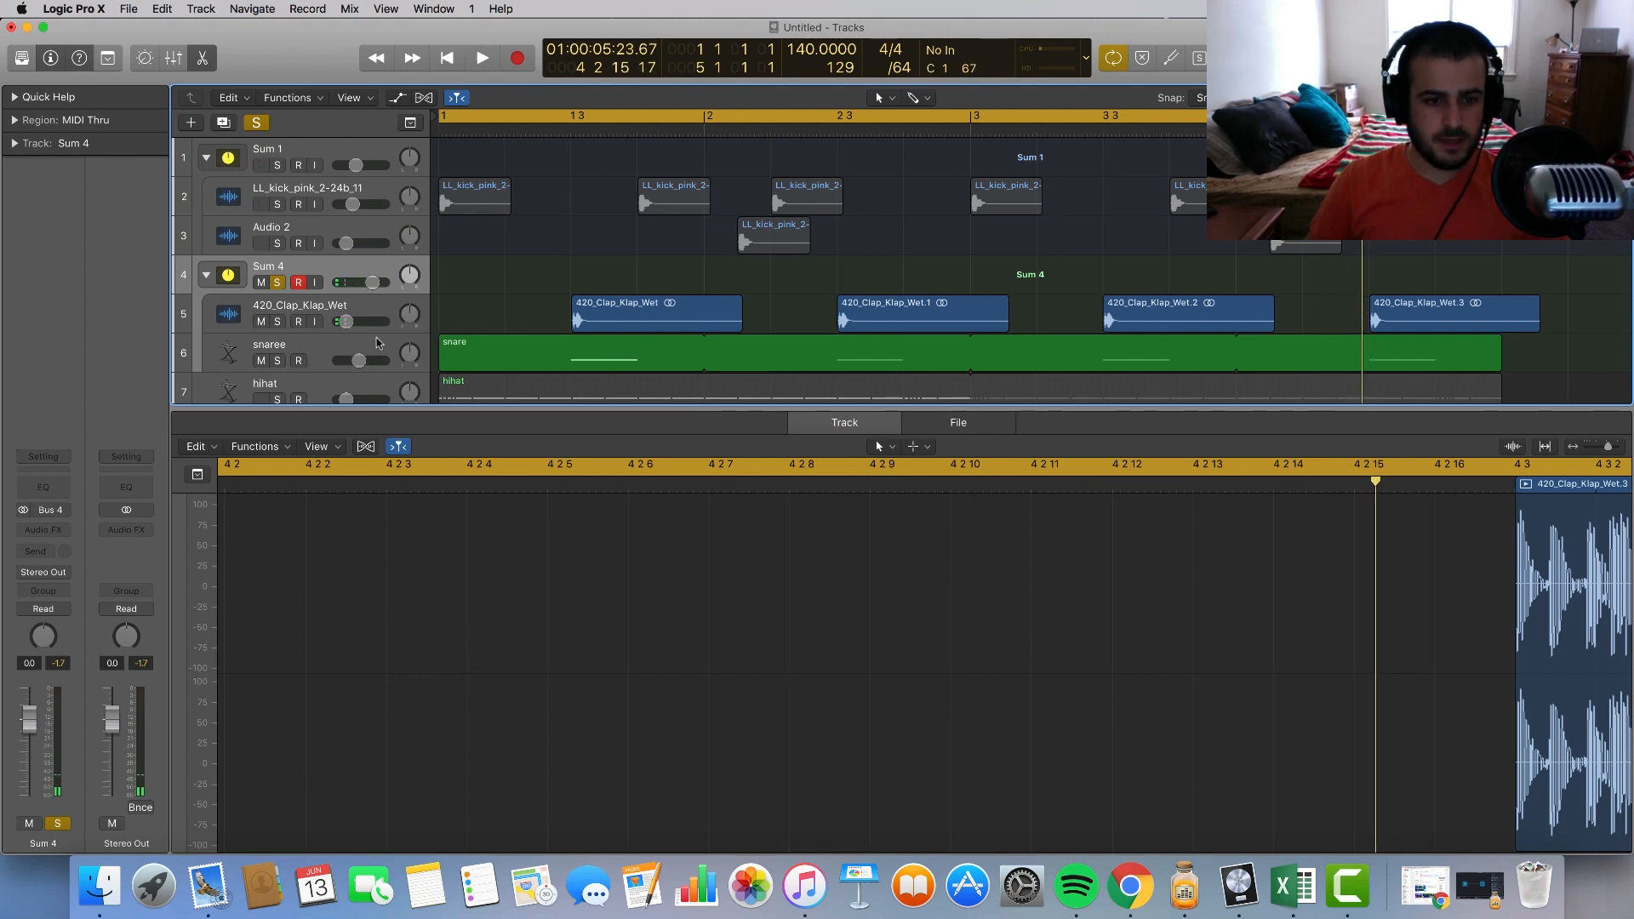
key("space")
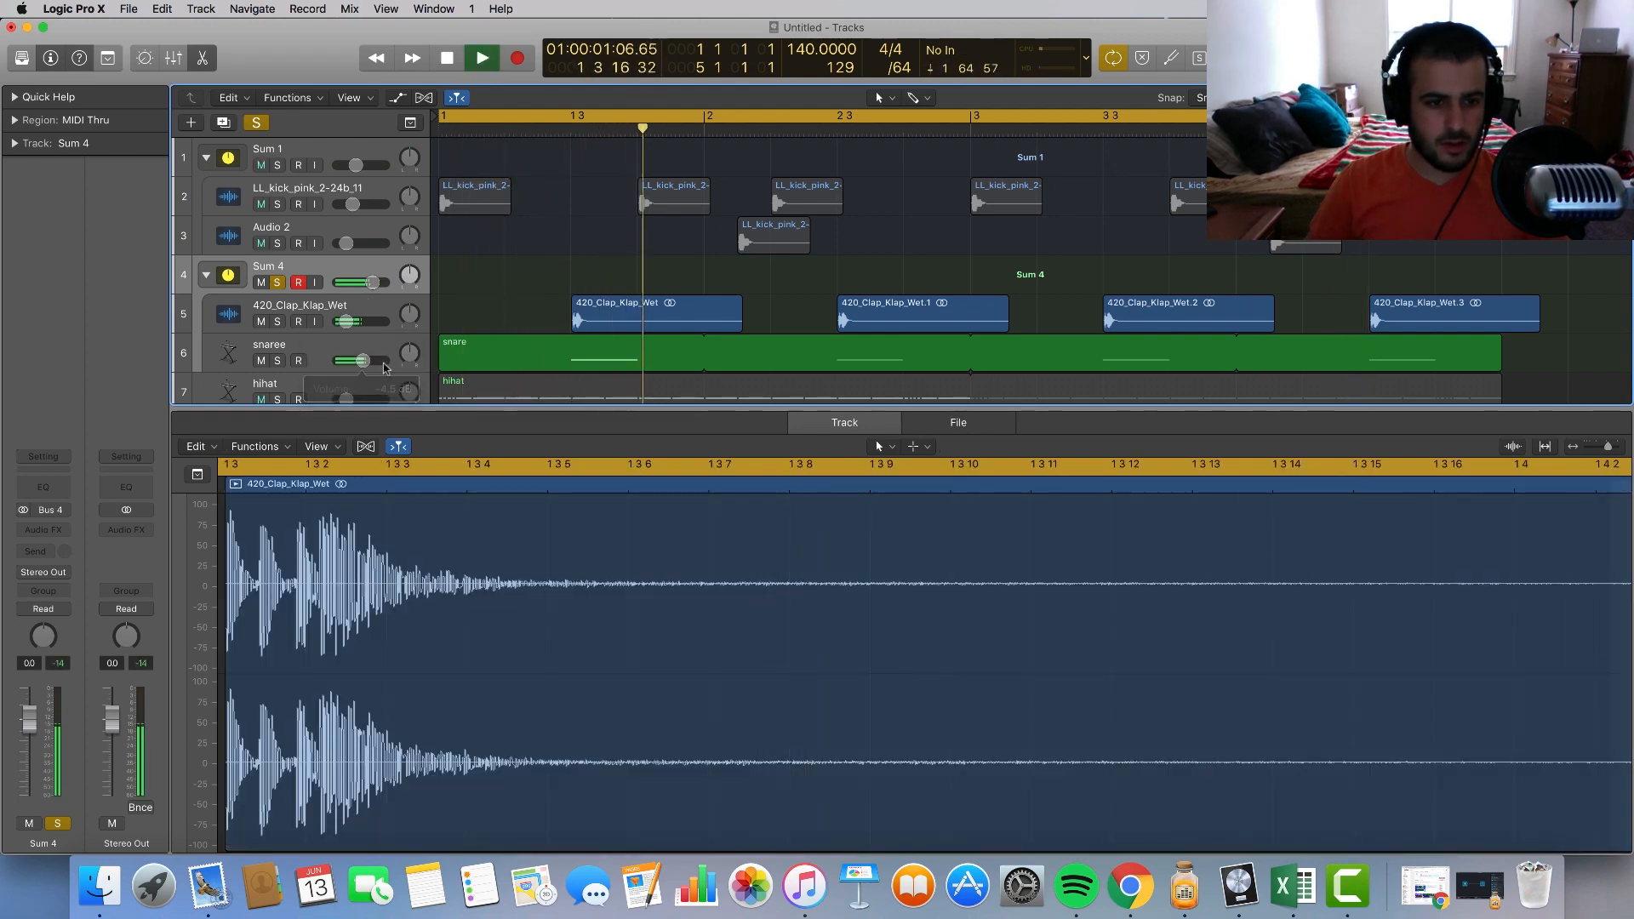
left_click_drag(344, 323, 346, 324)
key("space")
Step: Insert a stereo Waves PuigChild 670 compressor on the Sum 4 stack
left_click(341, 309)
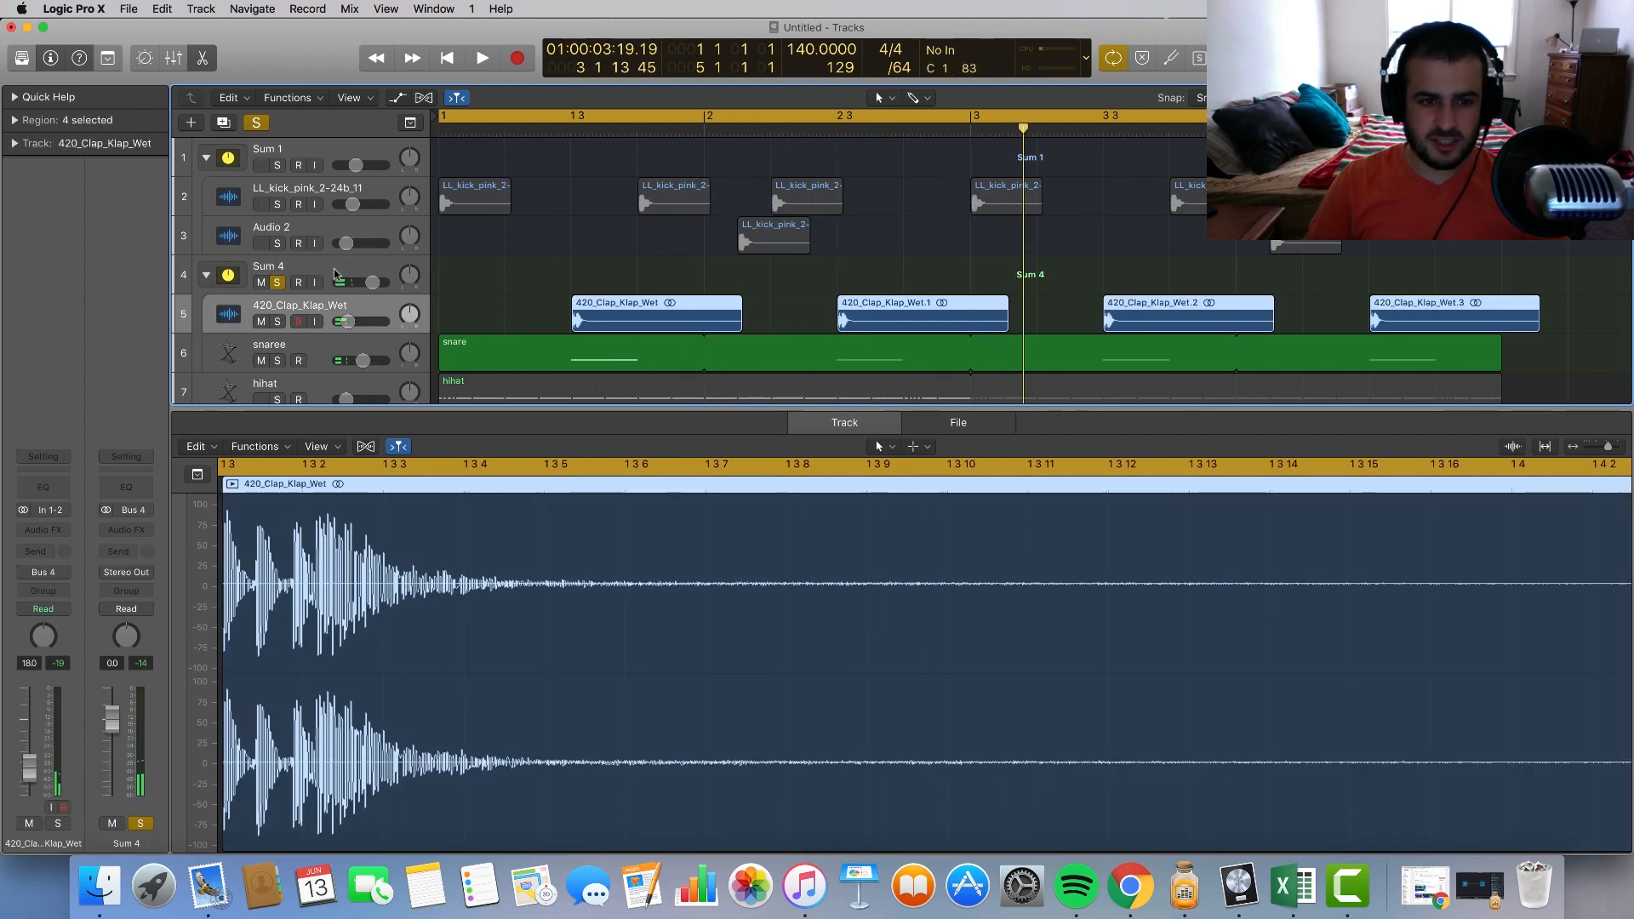
left_click(335, 274)
key("space")
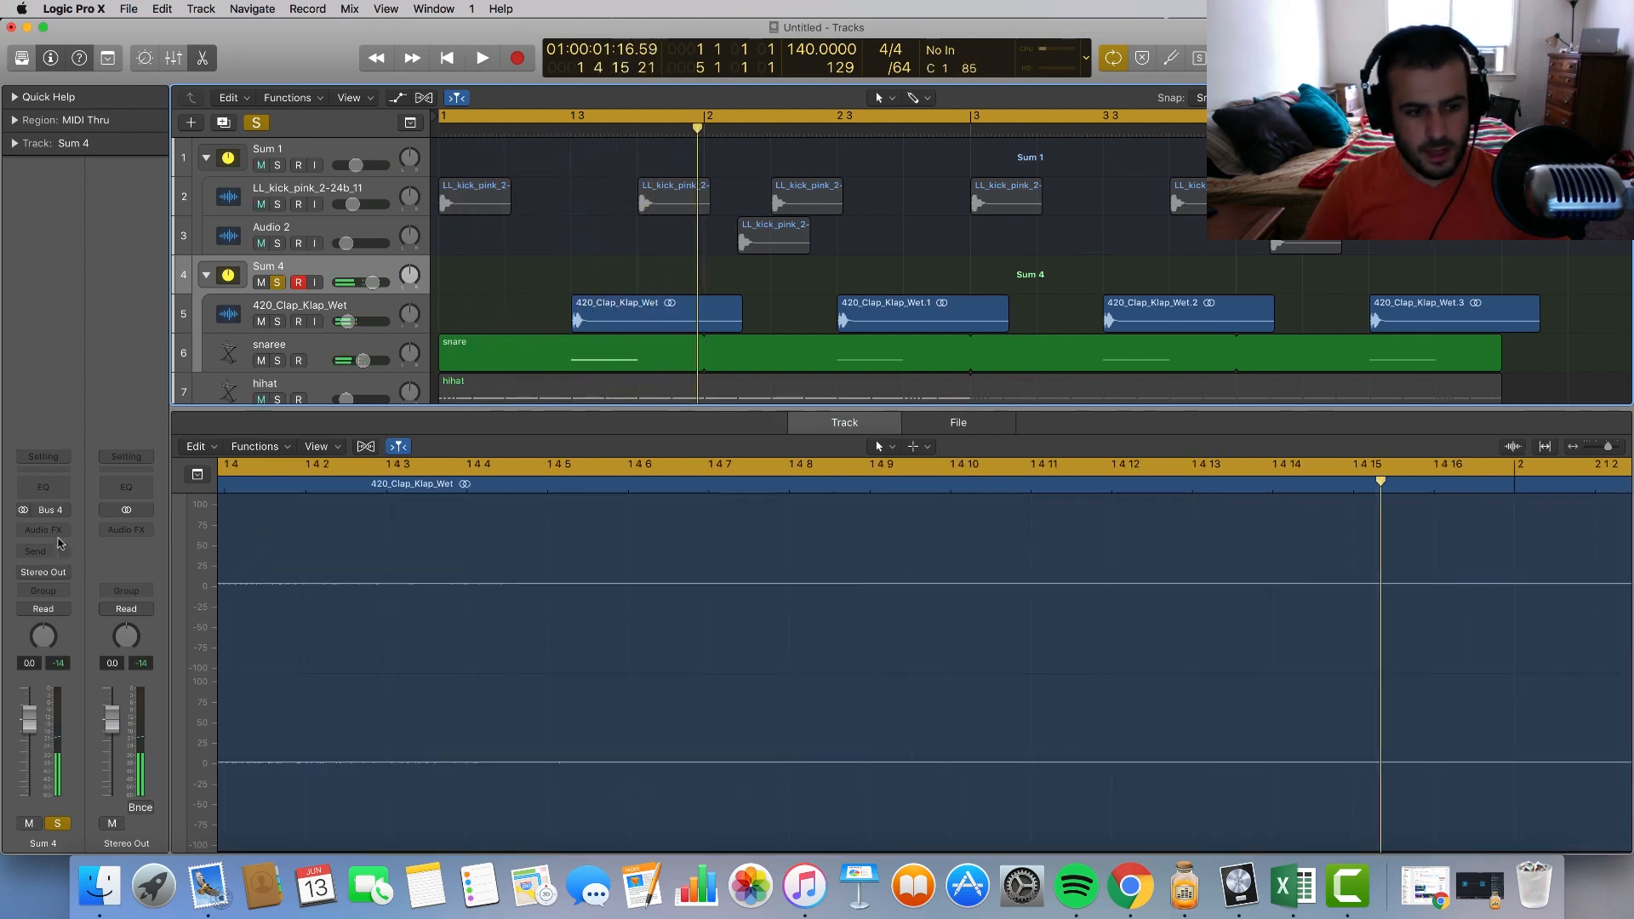
left_click(53, 526)
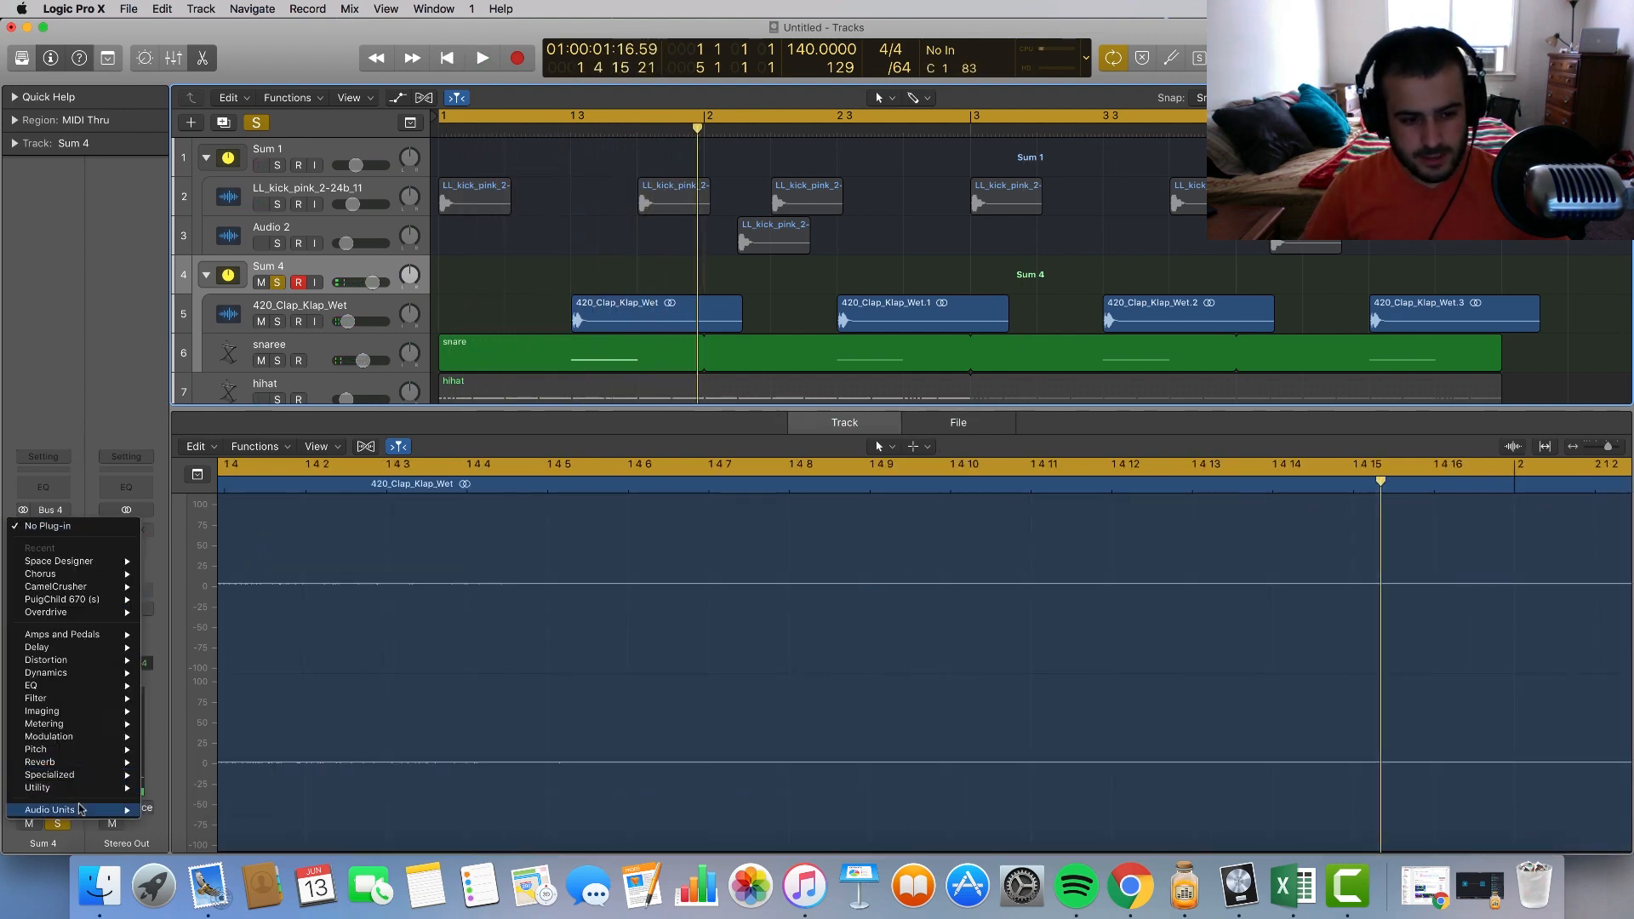
mouse_move(85, 809)
mouse_move(255, 829)
mouse_move(441, 818)
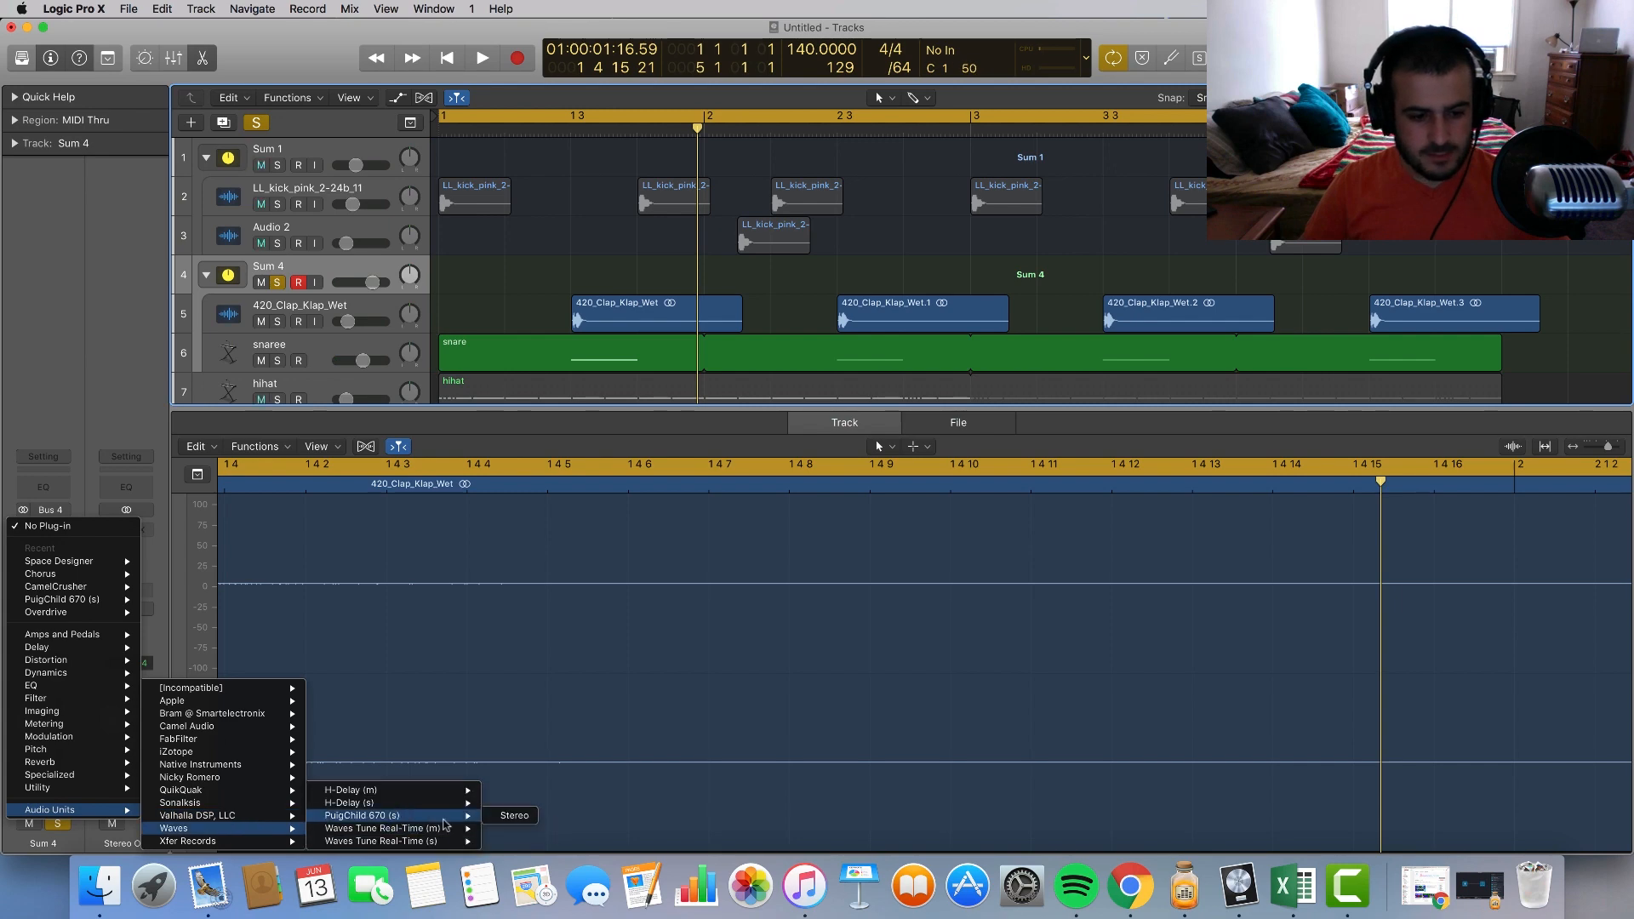
left_click(527, 818)
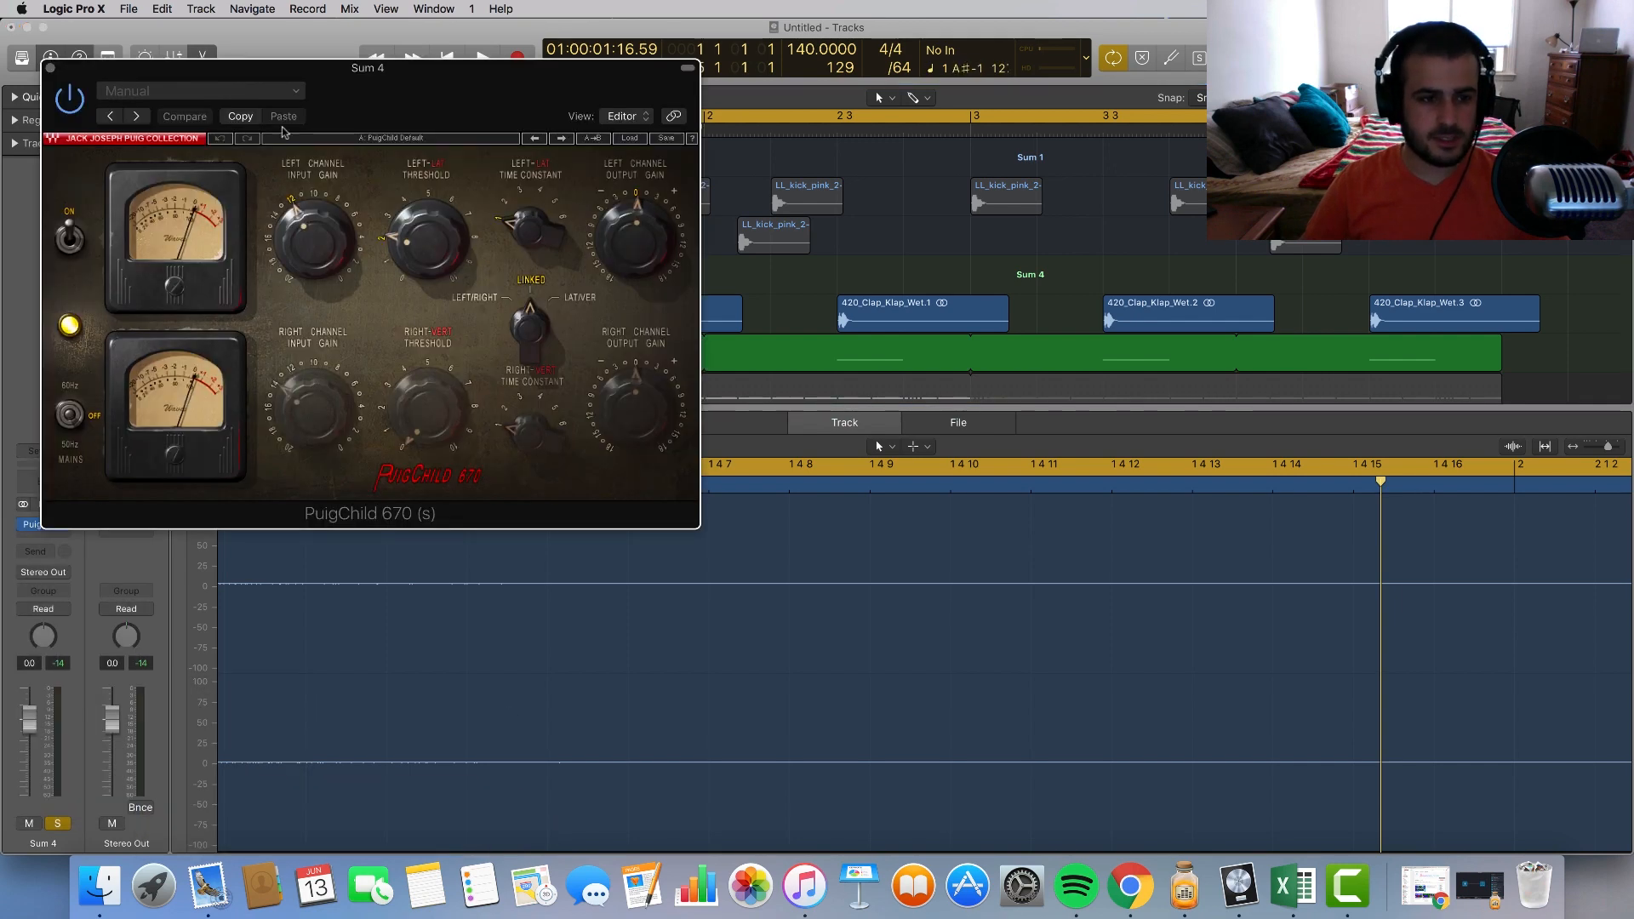
Step: Raise the PuigChild left channel input gain while the soloed stack plays, closing the plug-in at the end
key("space")
left_click_drag(315, 239, 315, 200)
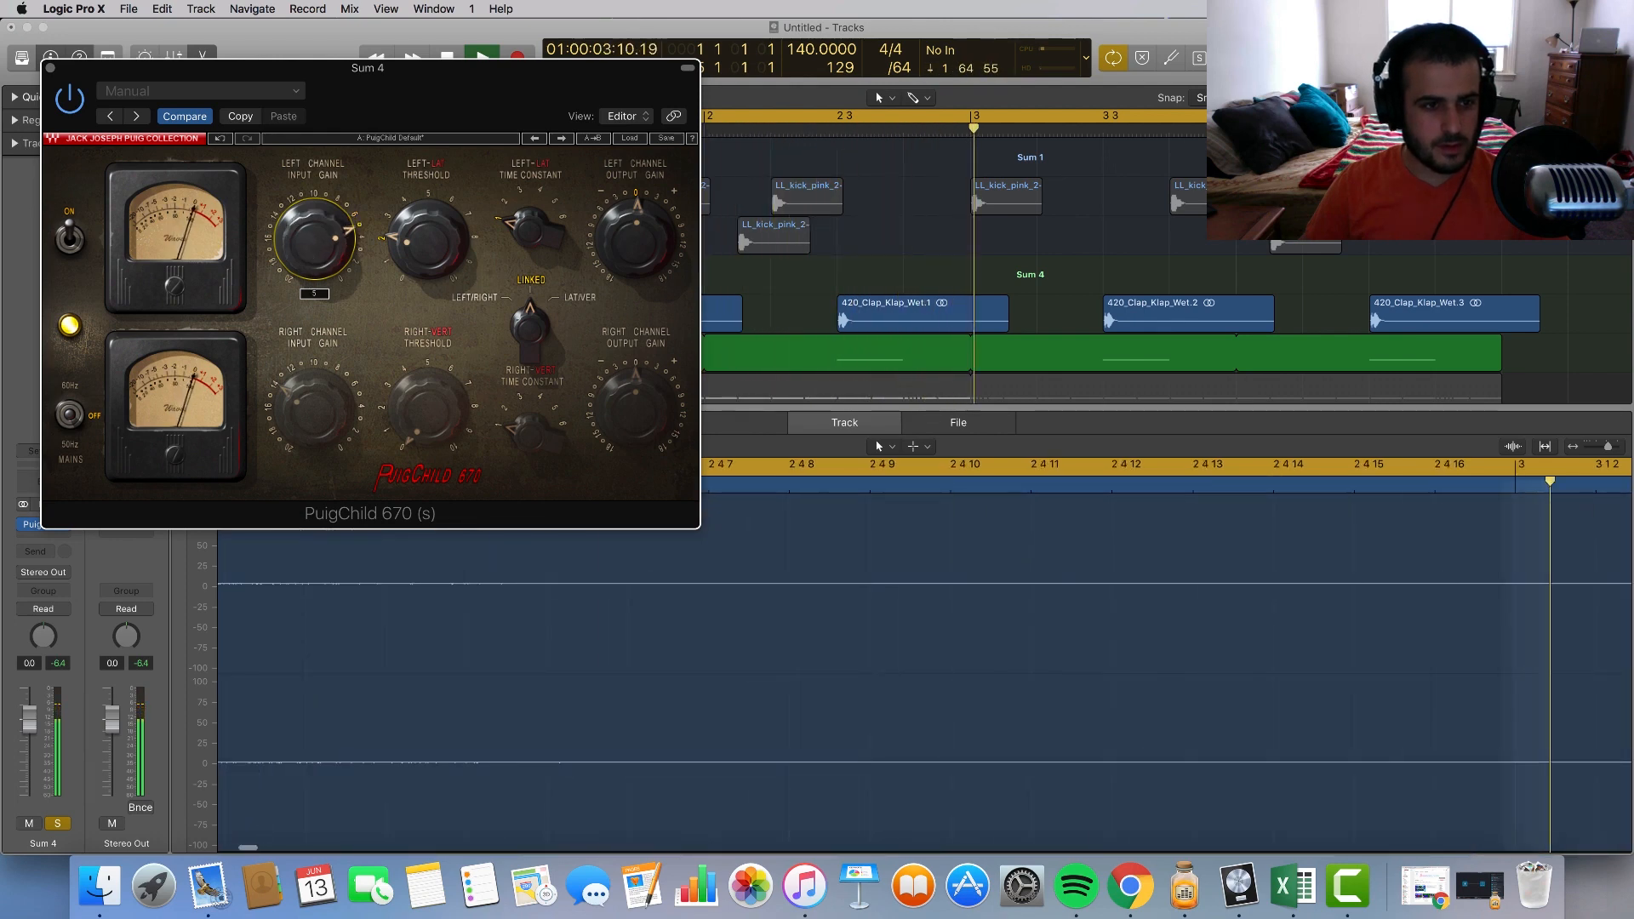
key("space")
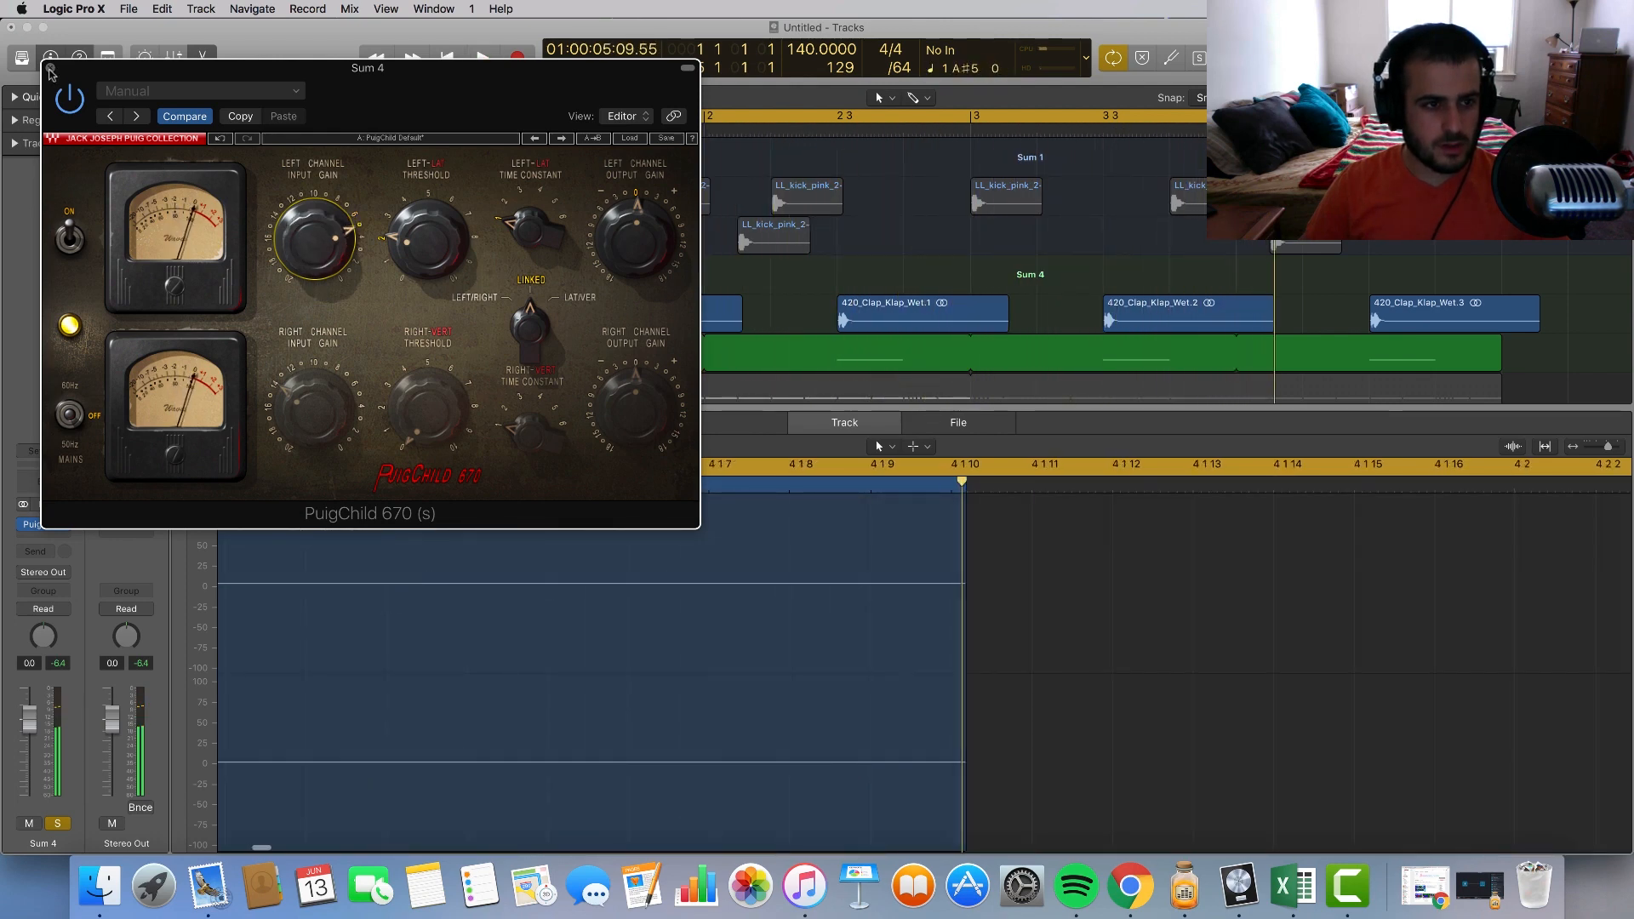
left_click(50, 68)
Step: Set the 420_Clap_Klap_Wet track's volume to -21.5 dB and play the soloed Sum 4 stack to check the balance
left_click_drag(345, 321, 347, 321)
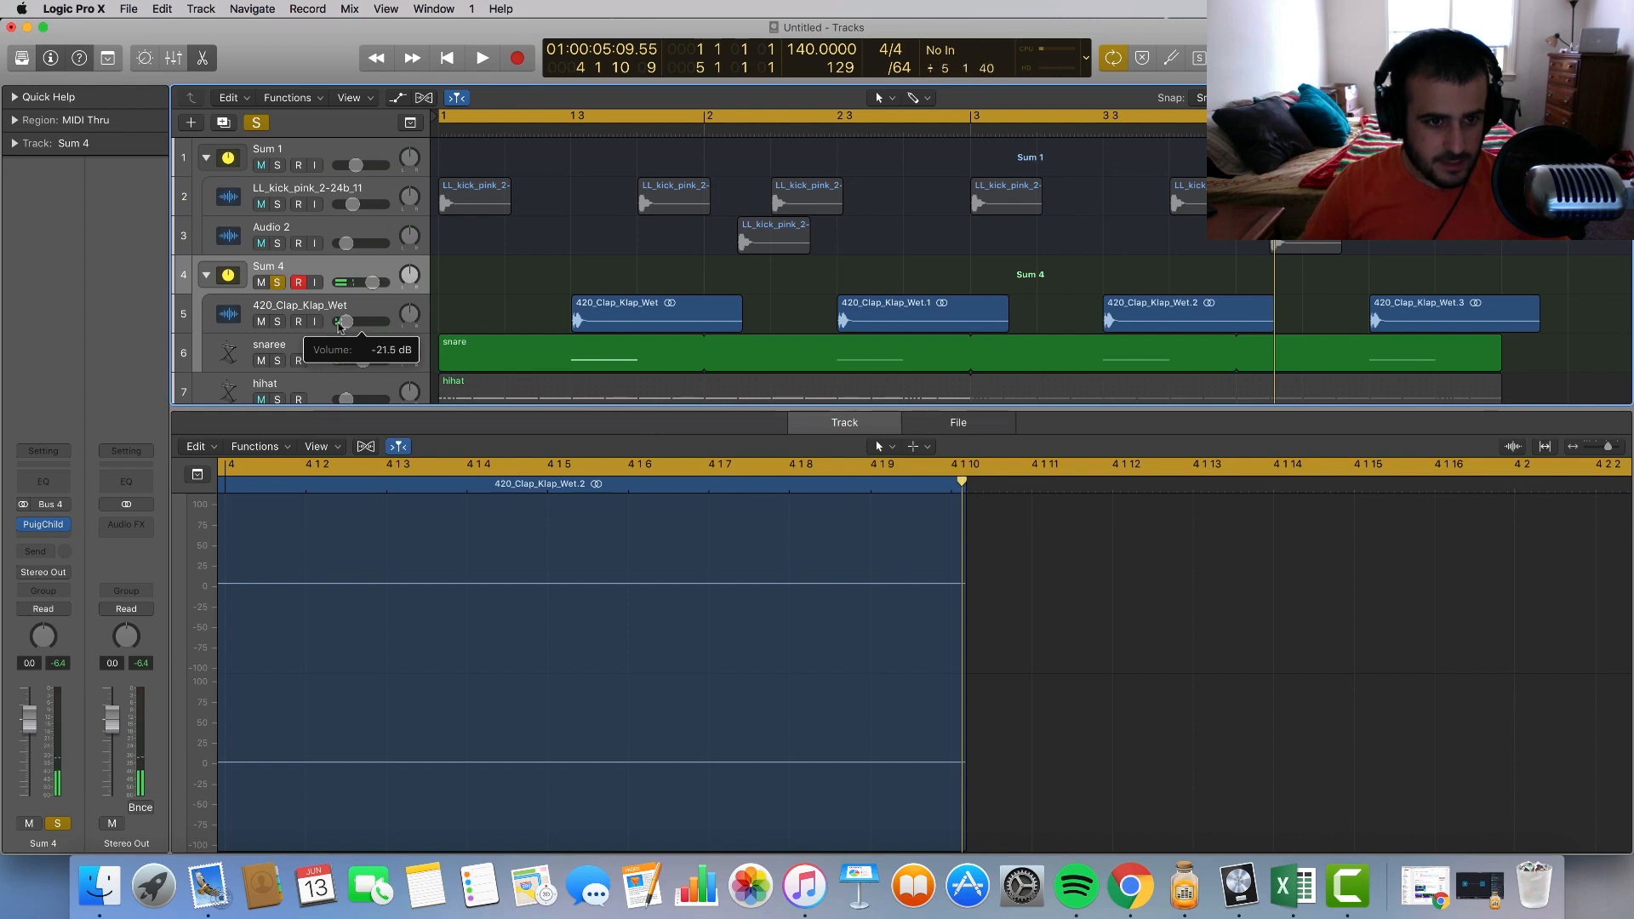
key("space")
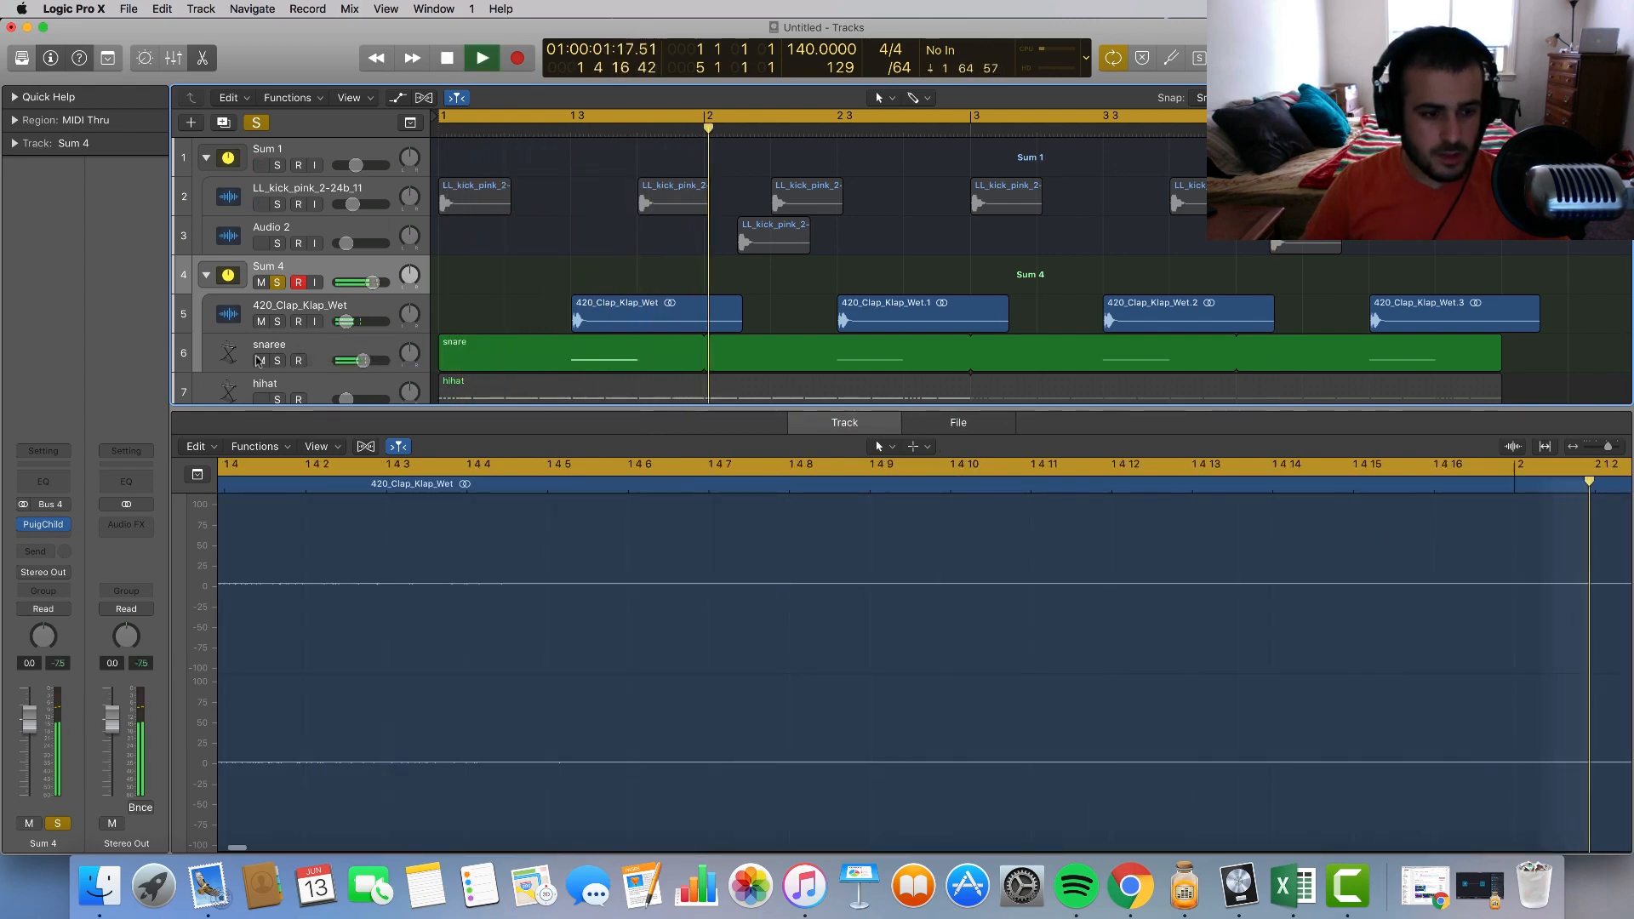
key("space")
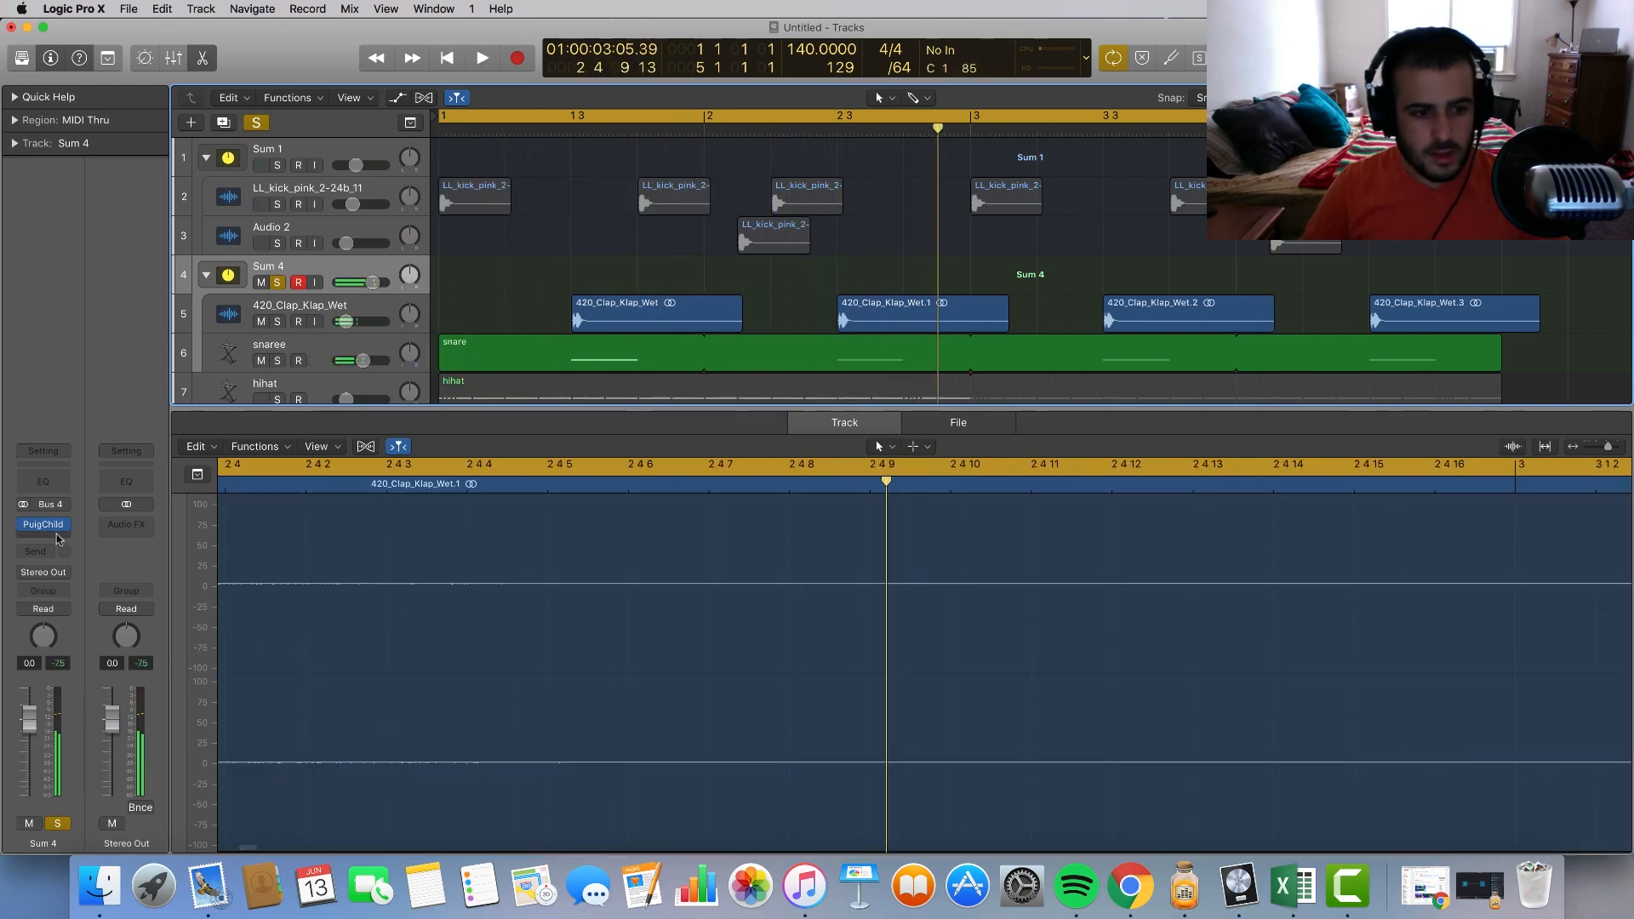
Step: Insert a Space Designer reverb after the PuigChild compressor on the Sum 4 stack
left_click(58, 538)
mouse_move(85, 770)
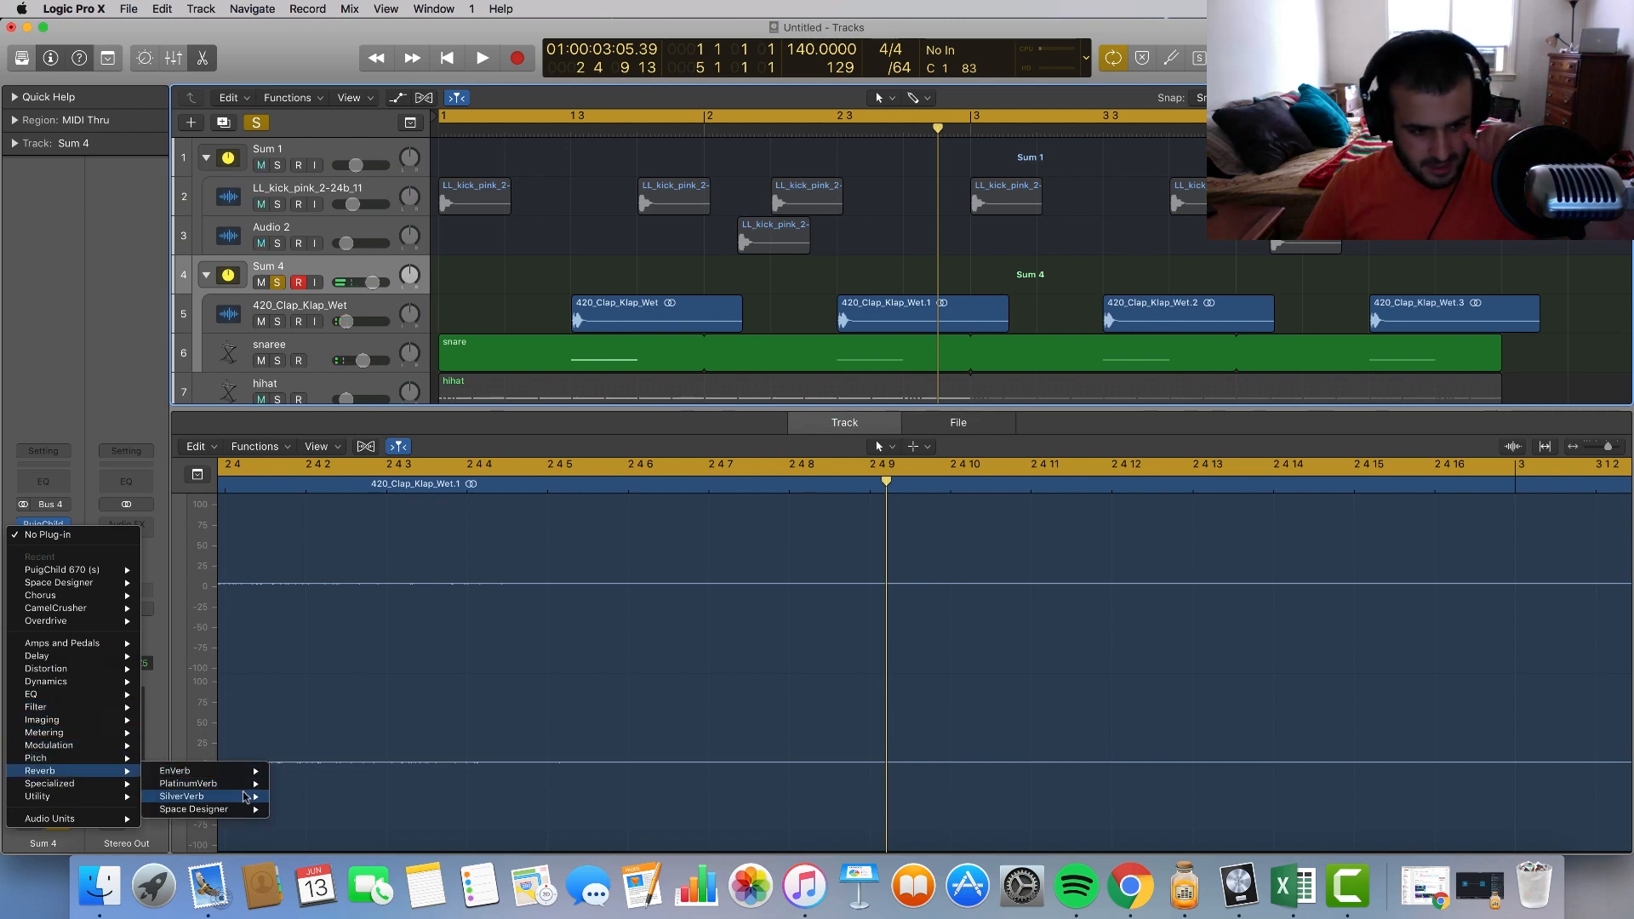
mouse_move(246, 813)
left_click(320, 815)
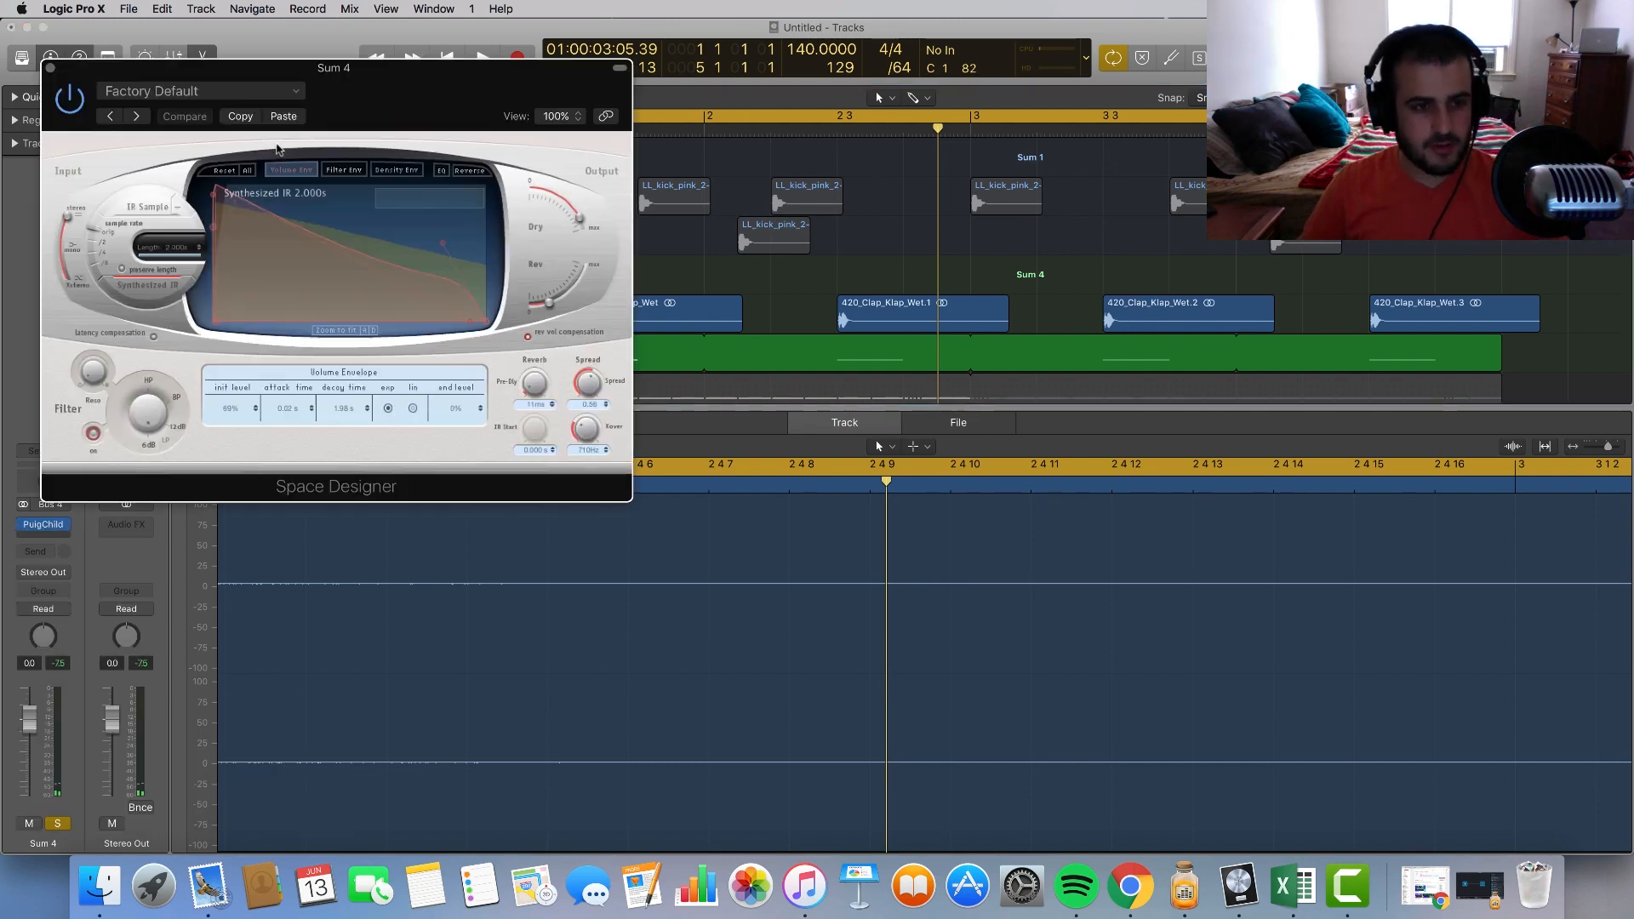
Step: Load Space Designer's 1.8s Narrow Hall medium-space preset, audition it on the soloed stack and close the plug-in
left_click(192, 91)
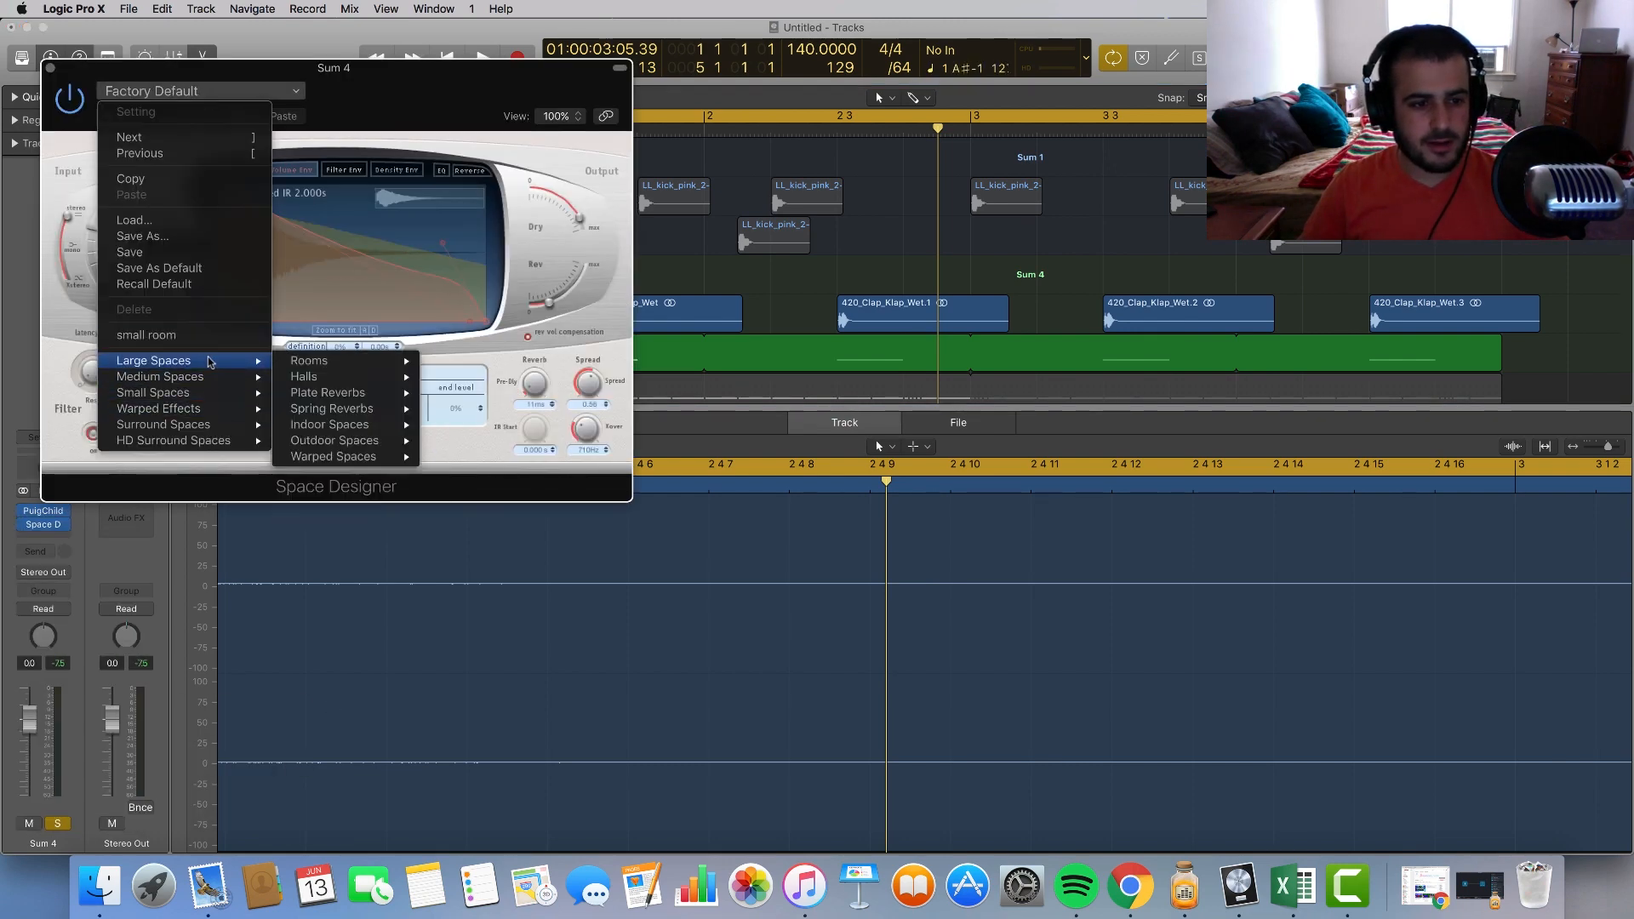
mouse_move(206, 385)
mouse_move(349, 393)
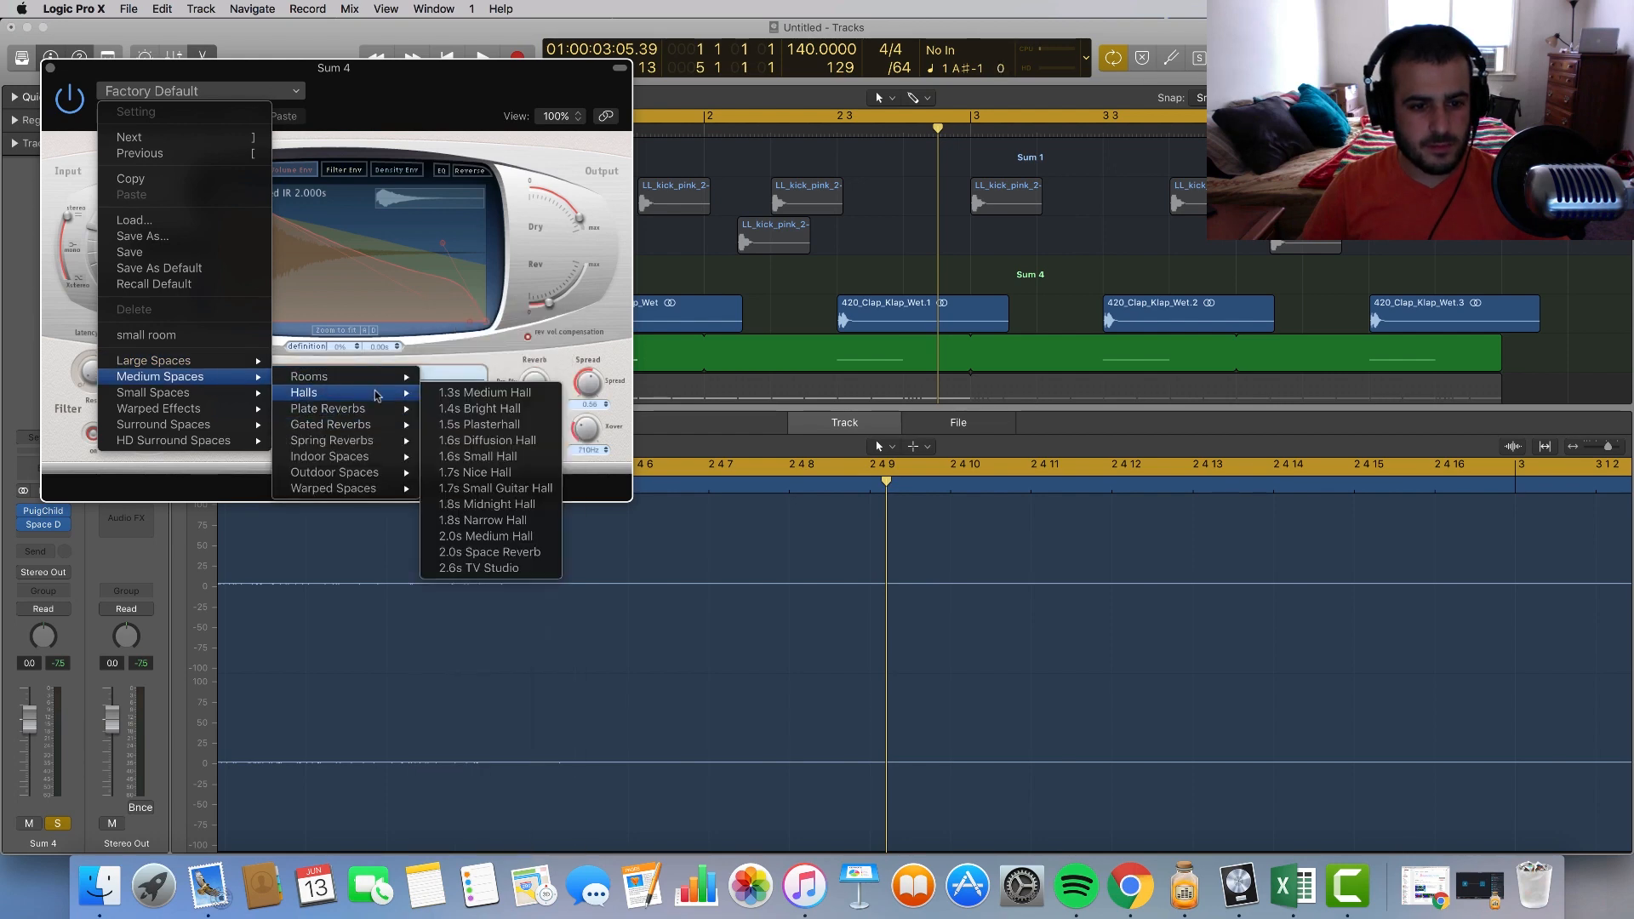
left_click(479, 521)
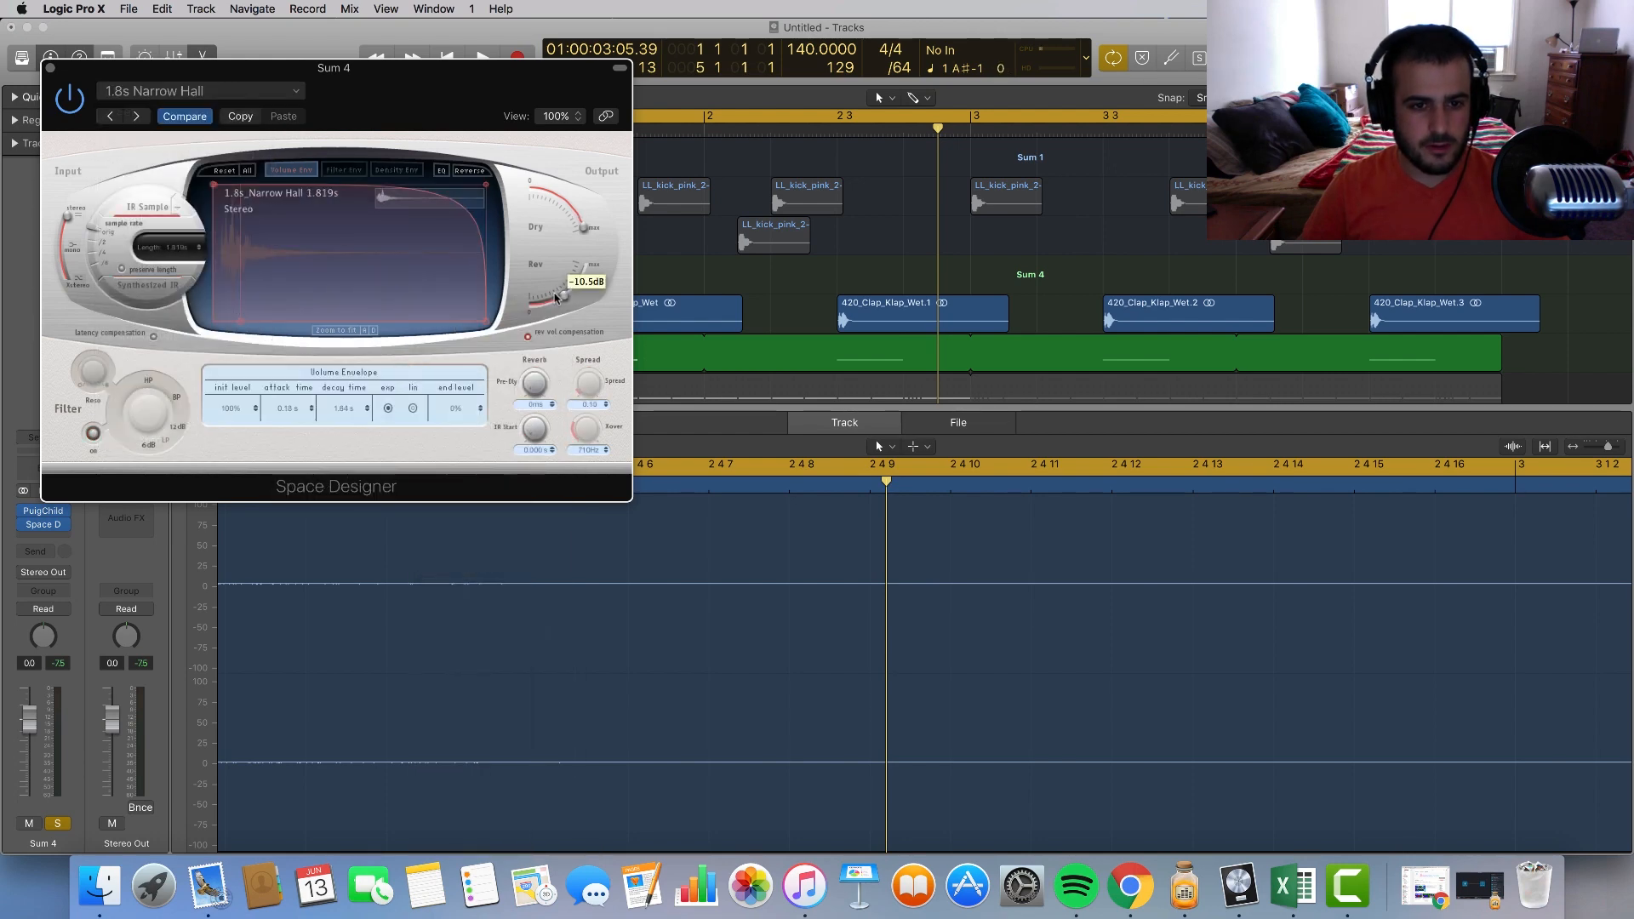
key("space")
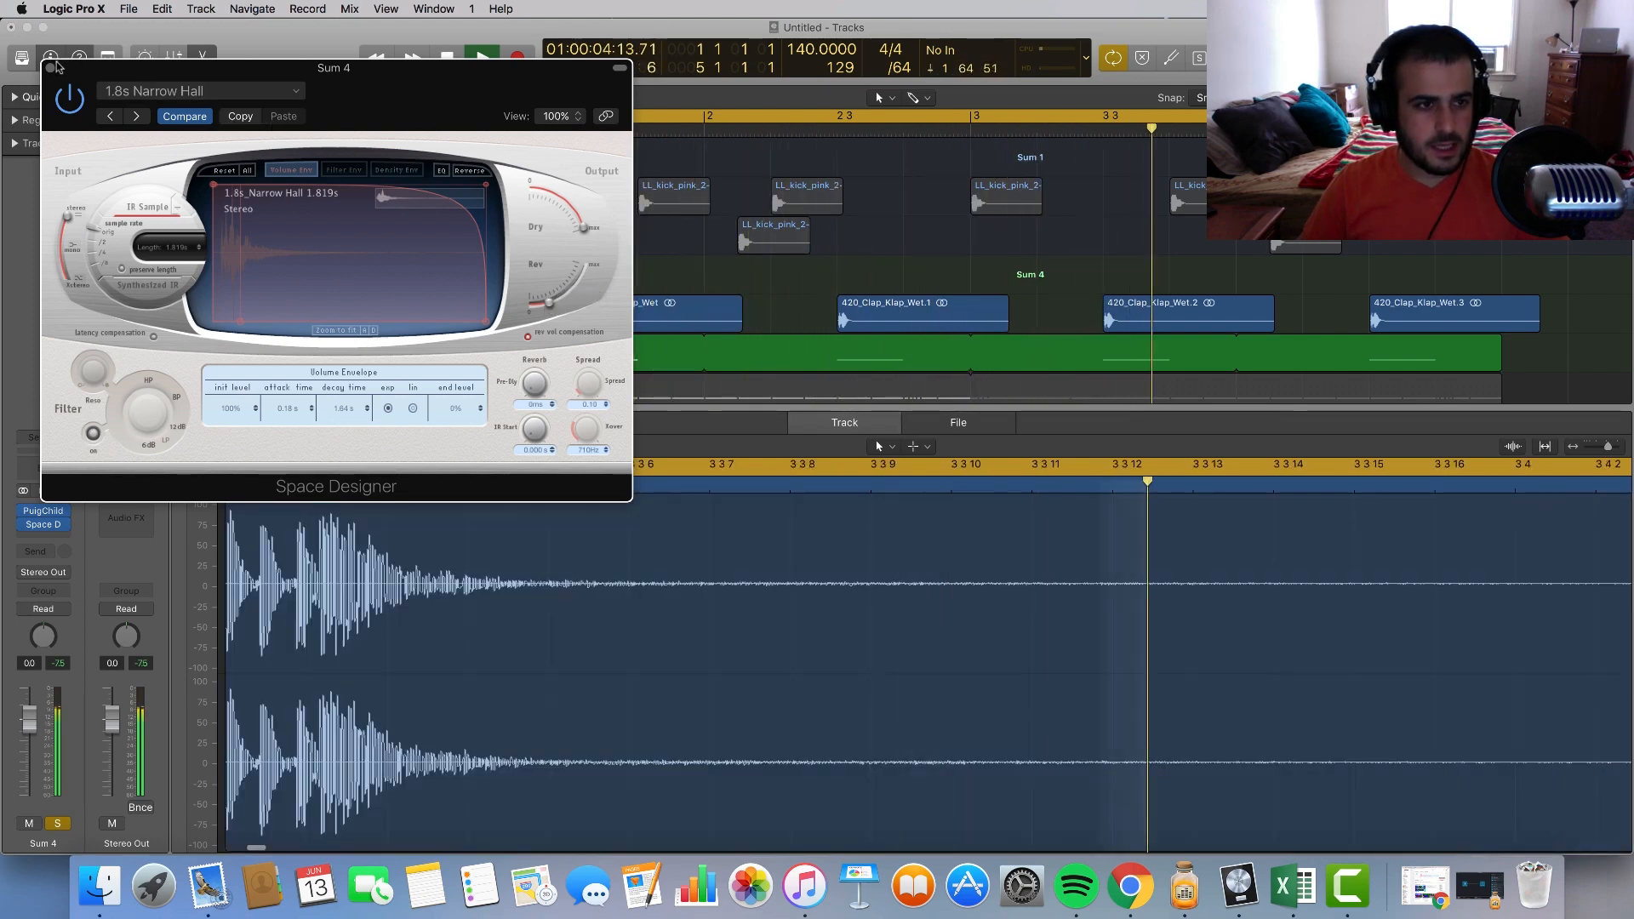
left_click(50, 67)
key("space")
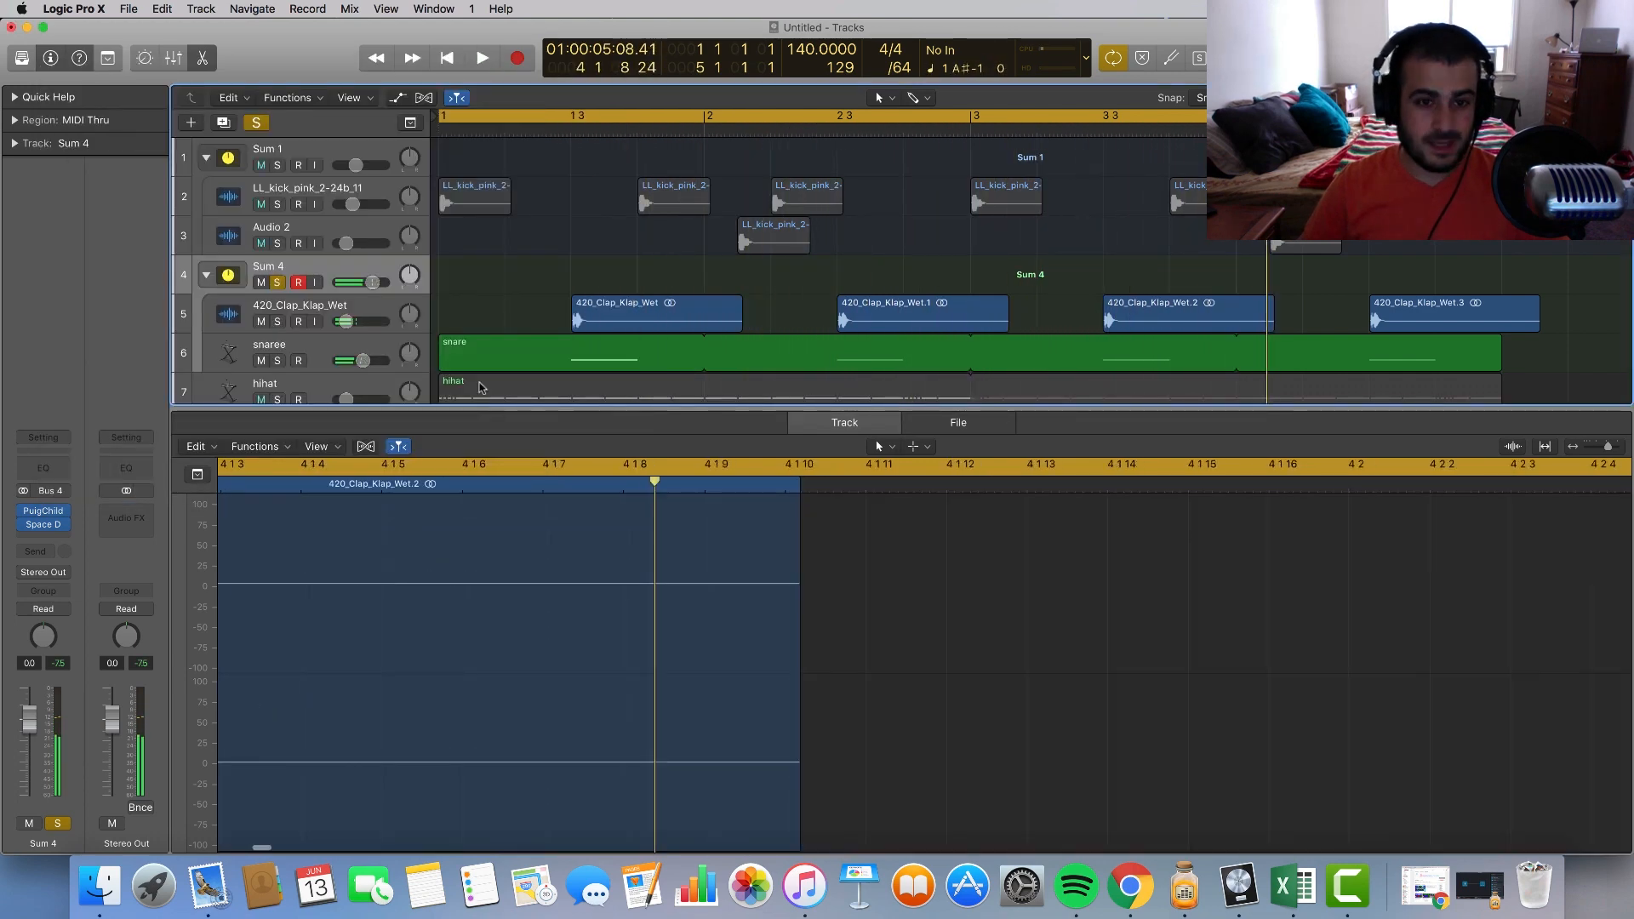
Step: Unsolo the Sum 4 stack and lower its volume to -3.7 dB while the full drum pattern plays
left_click(272, 282)
key("space")
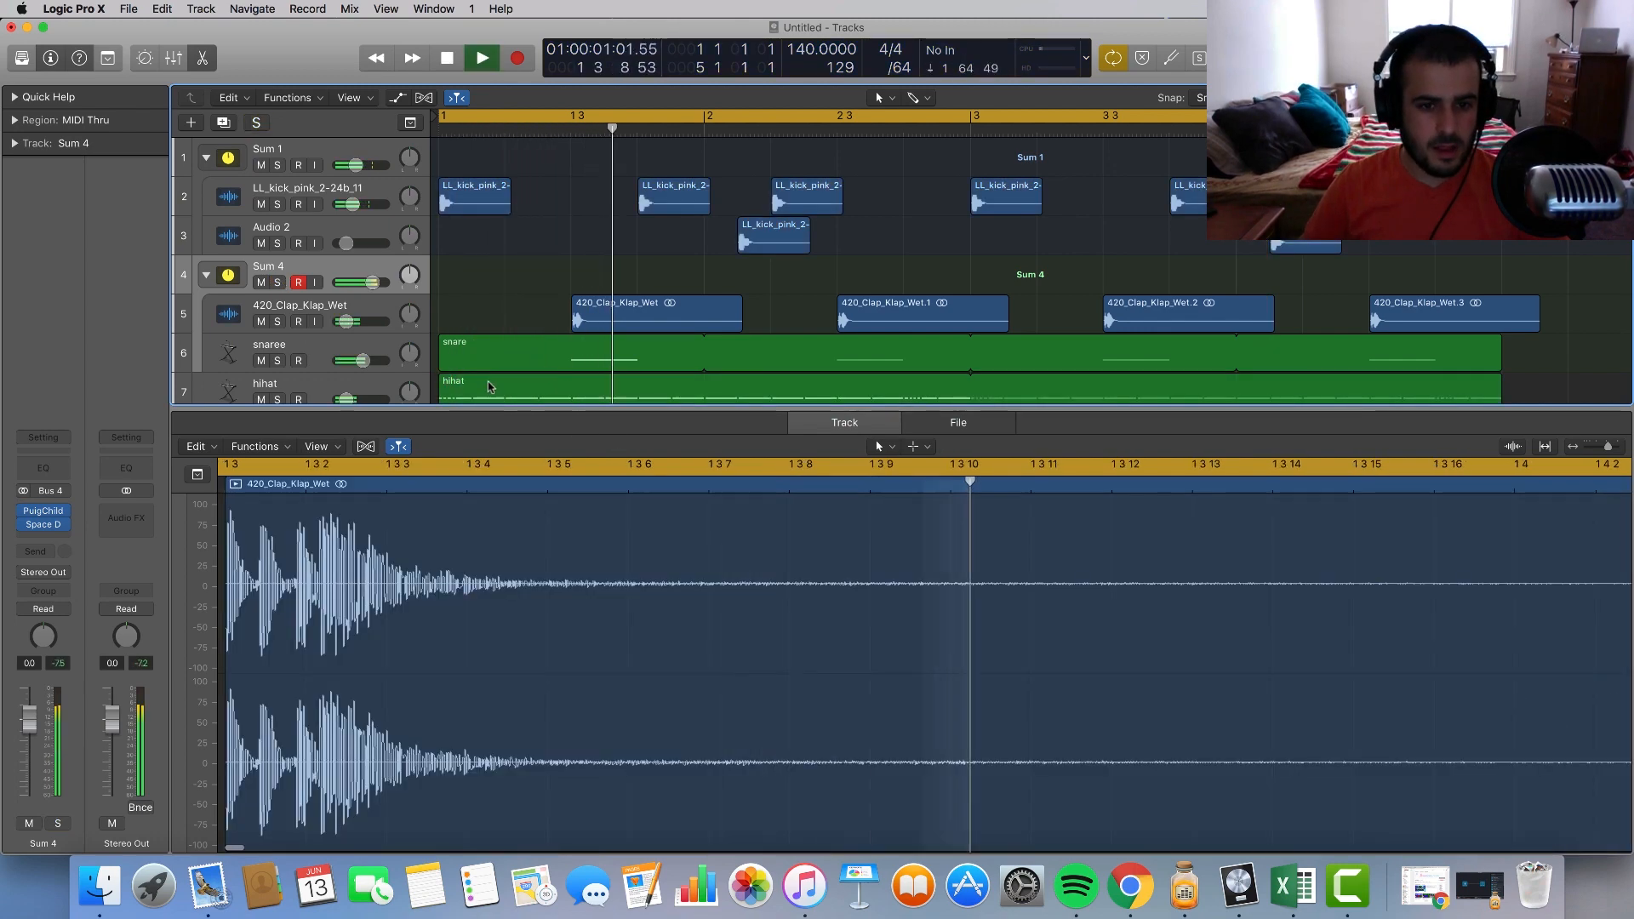
left_click_drag(372, 281, 365, 282)
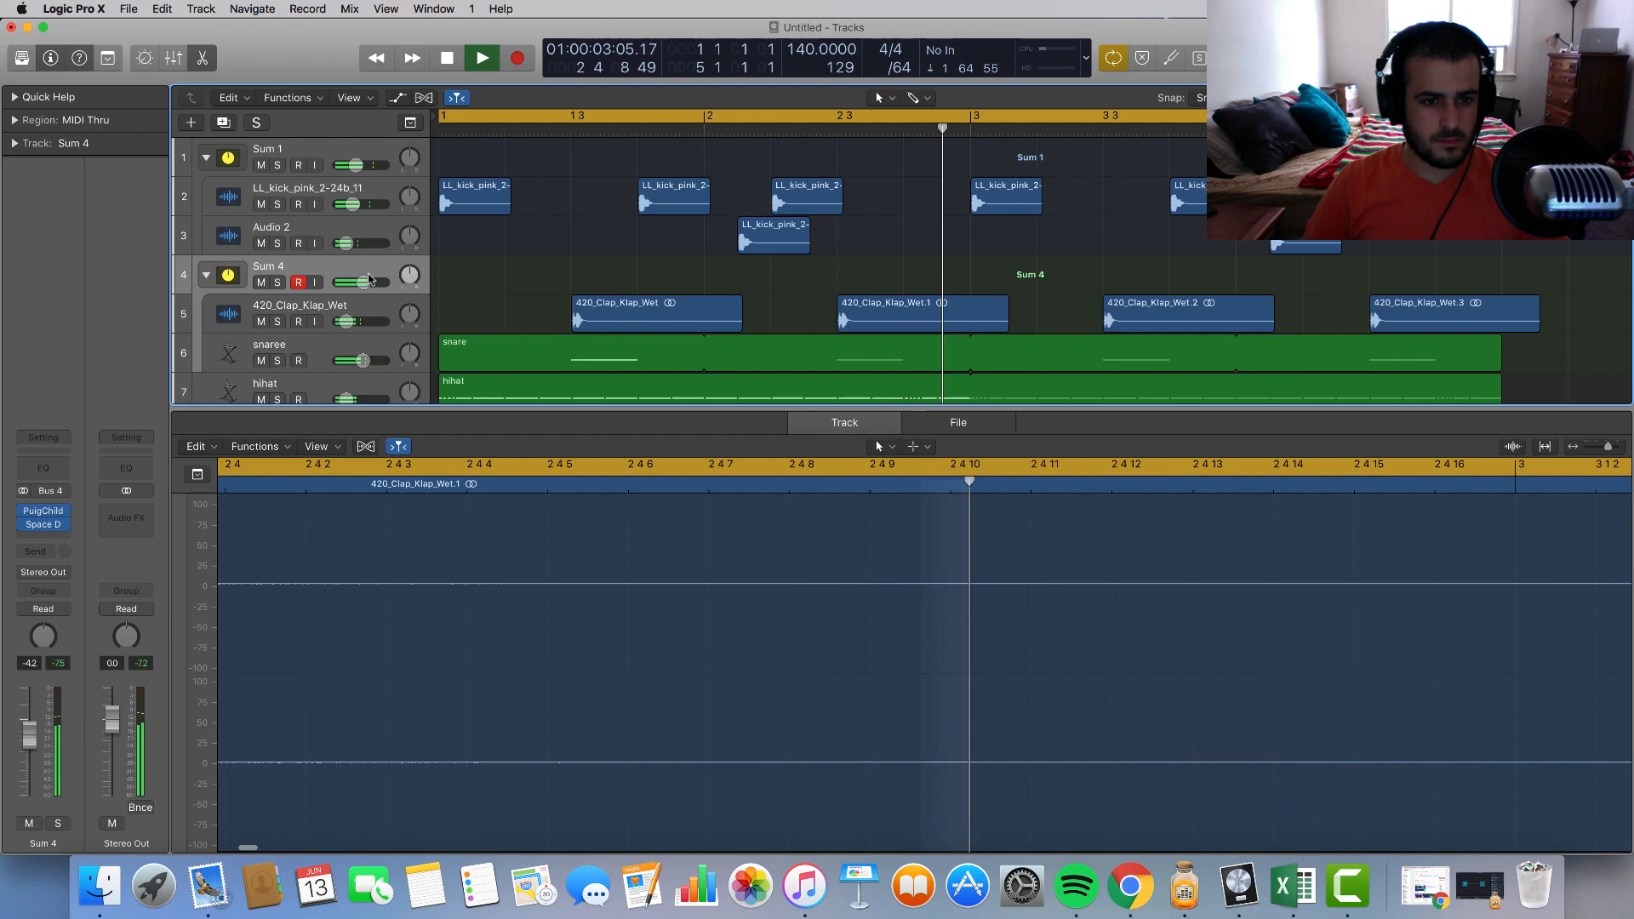
left_click_drag(363, 282, 365, 283)
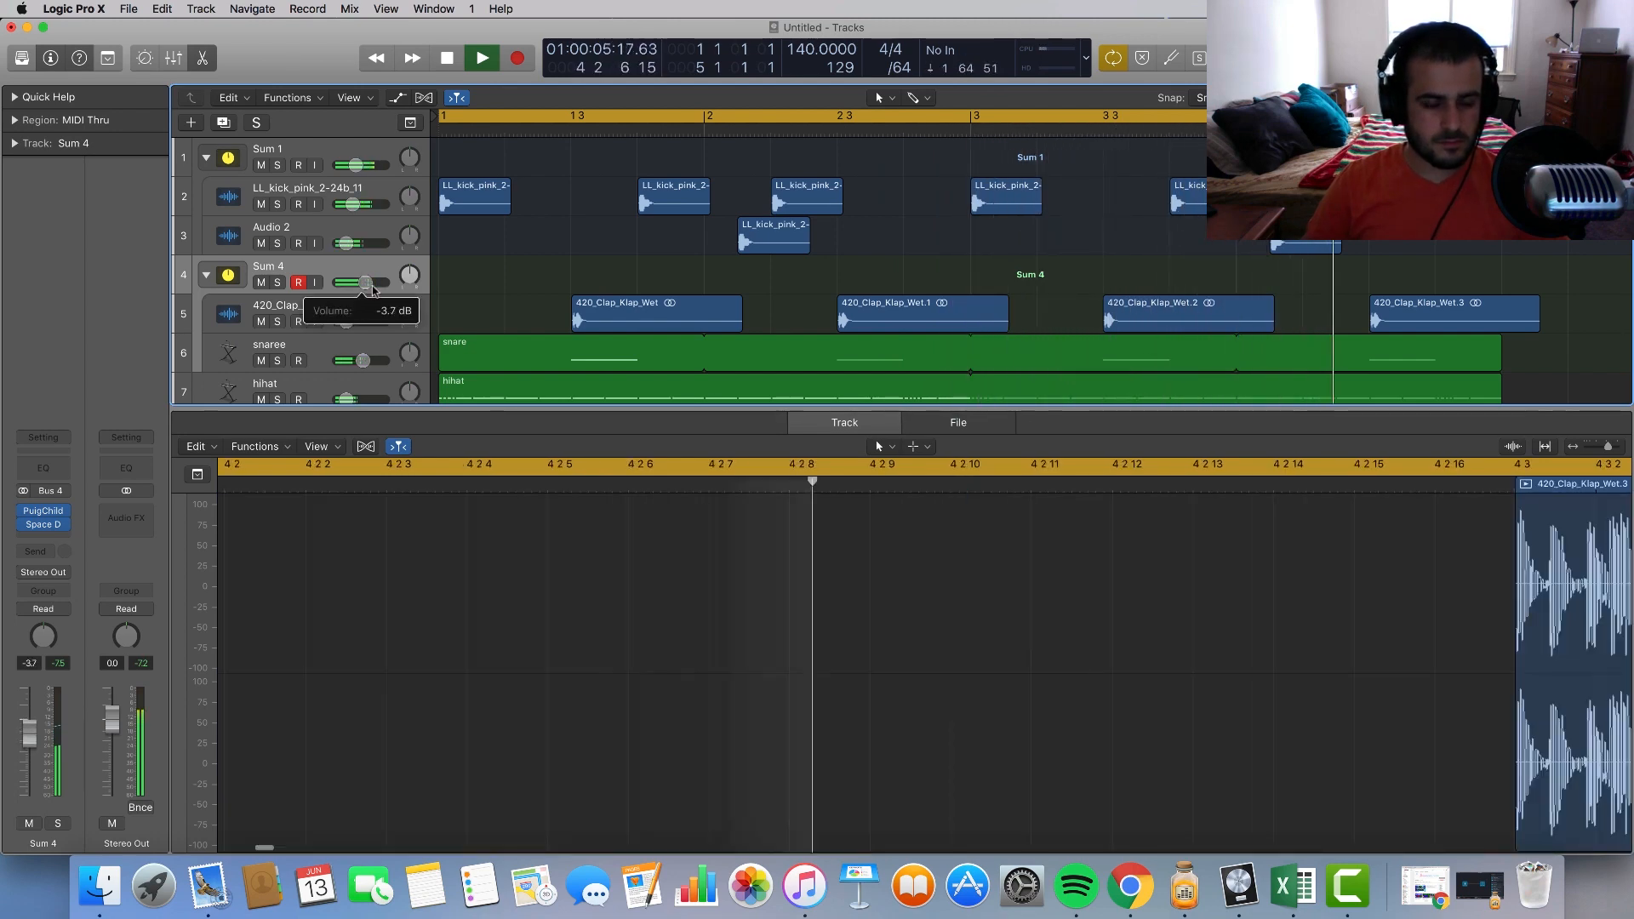
scroll(594, 270, "down", 1)
scroll(592, 268, "down", 1)
key("space")
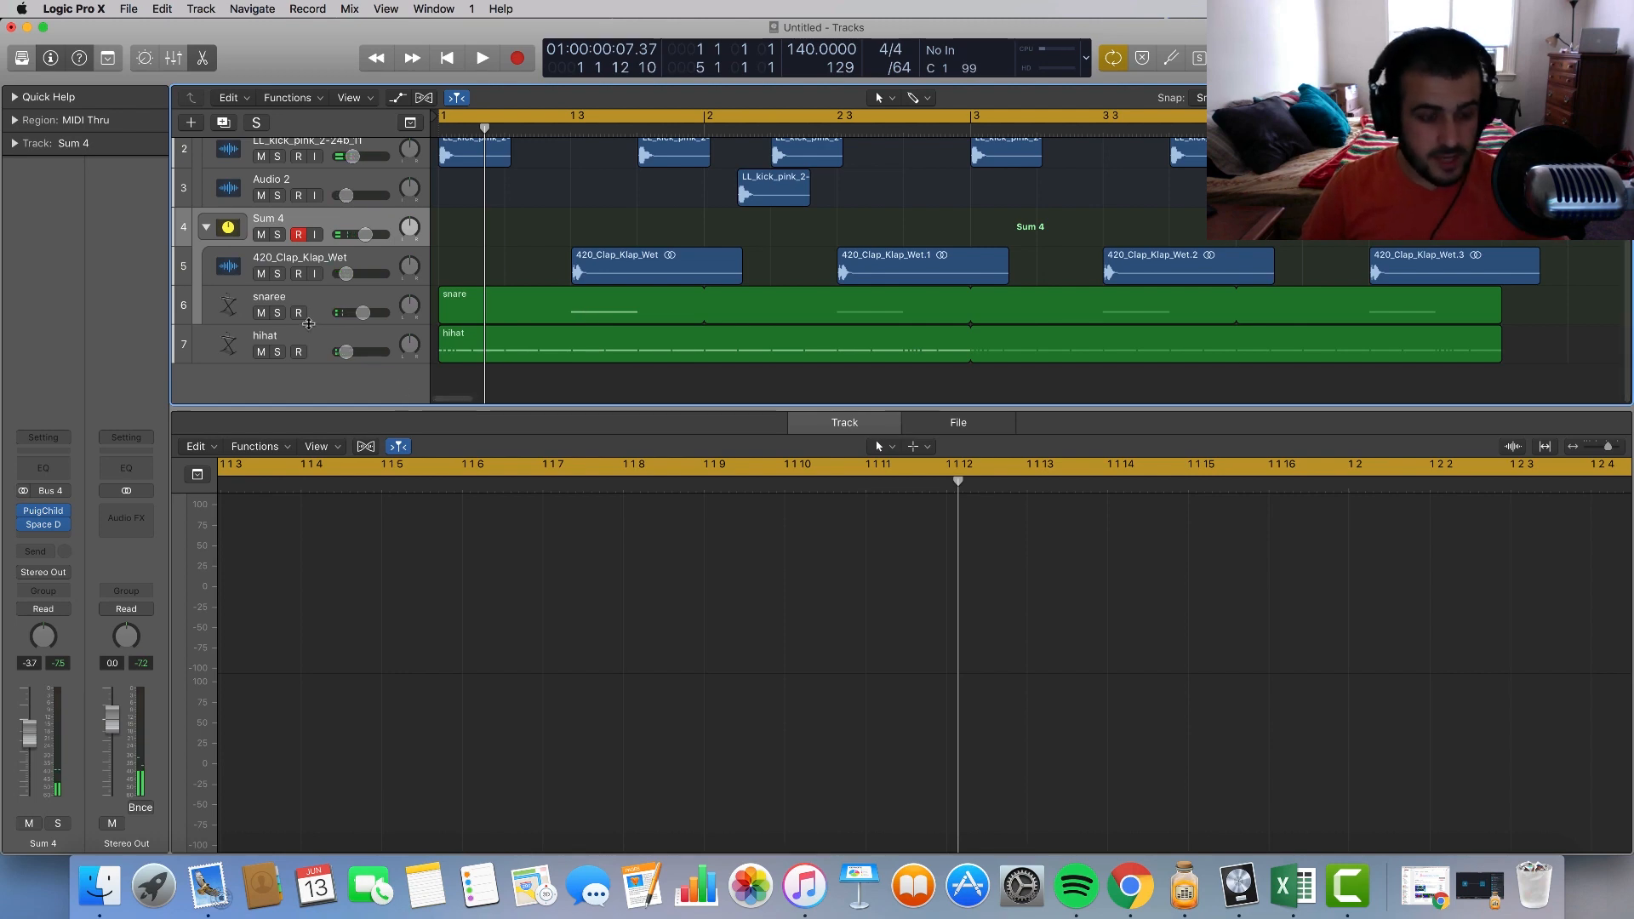
left_click(371, 403)
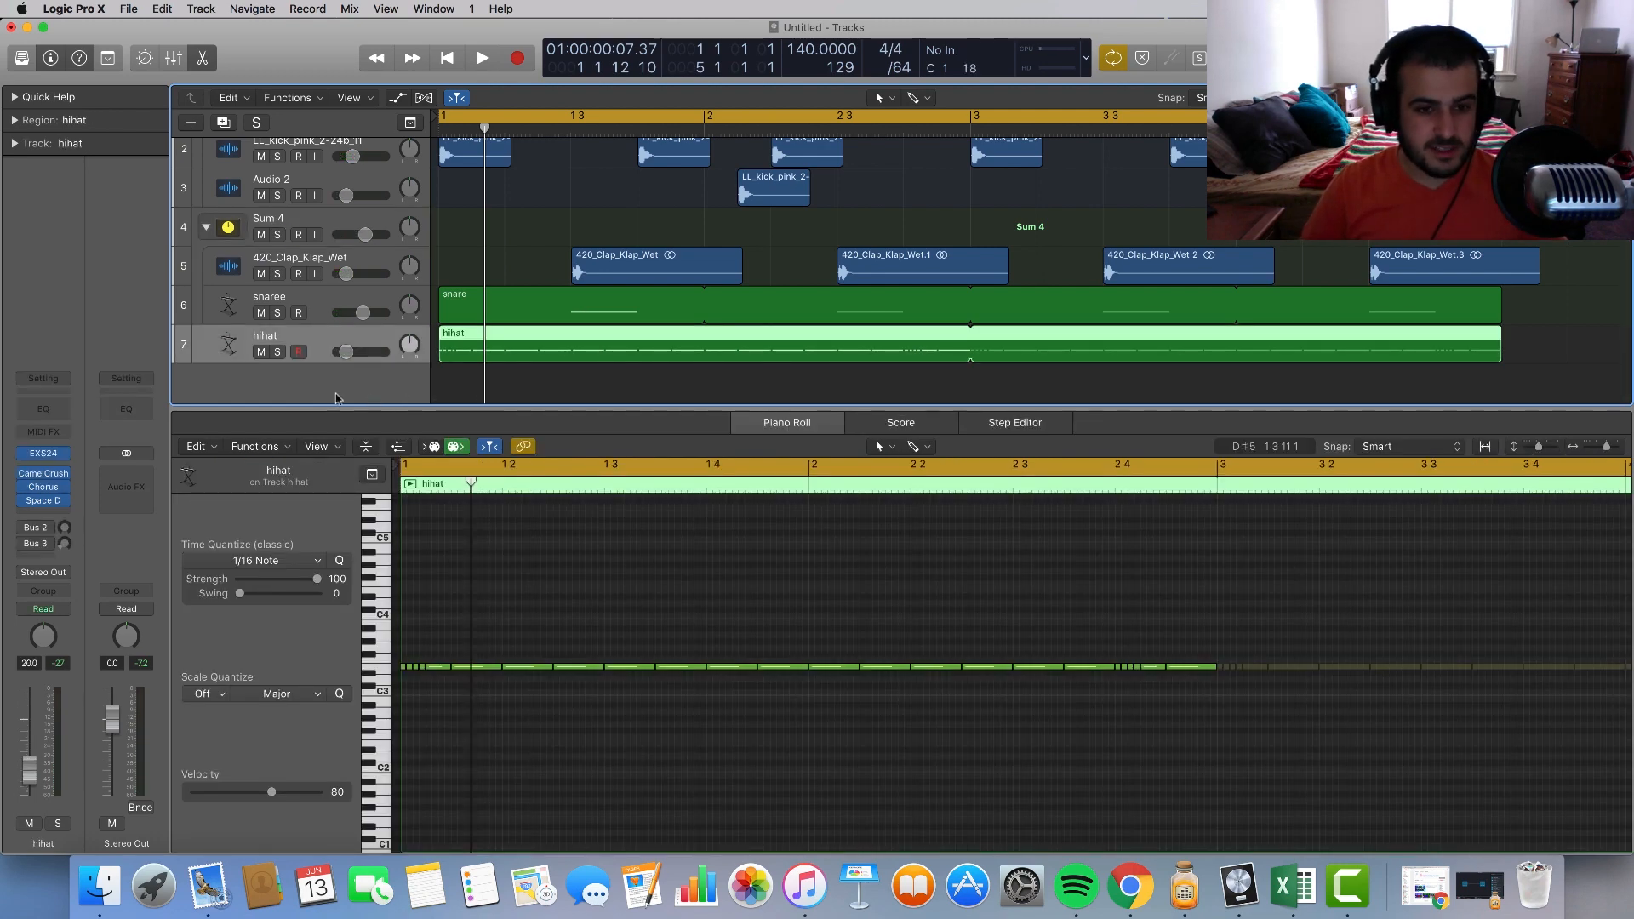
double_click(336, 397)
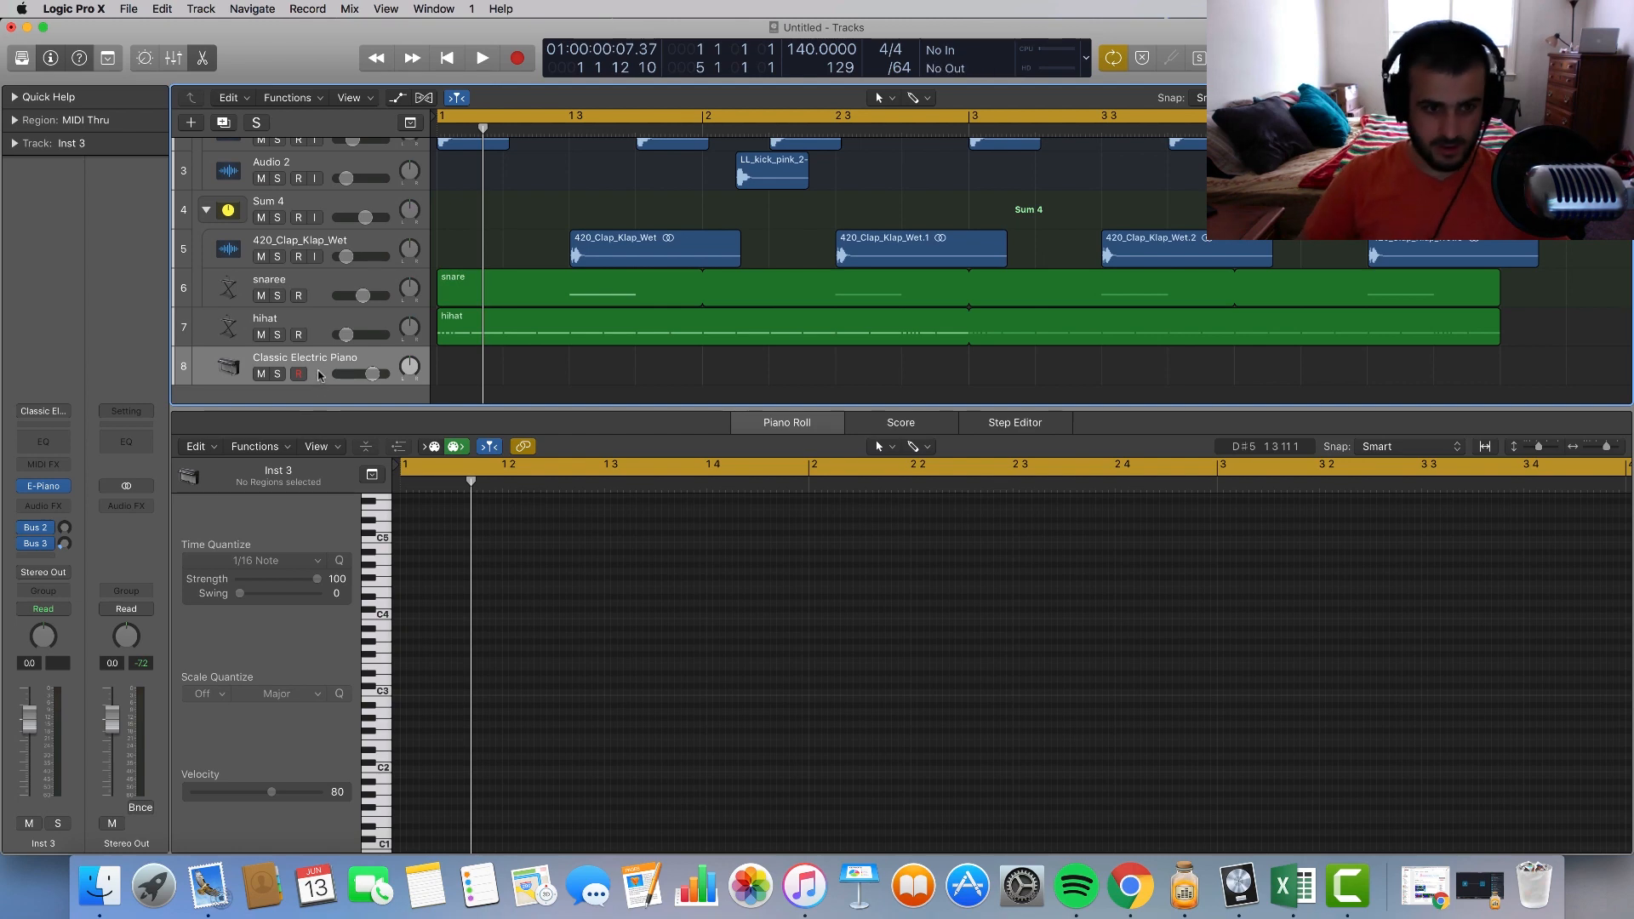
key("super+z")
Step: Add a new audio track below the hihat track and search the sample library for "snare"
left_click(332, 257)
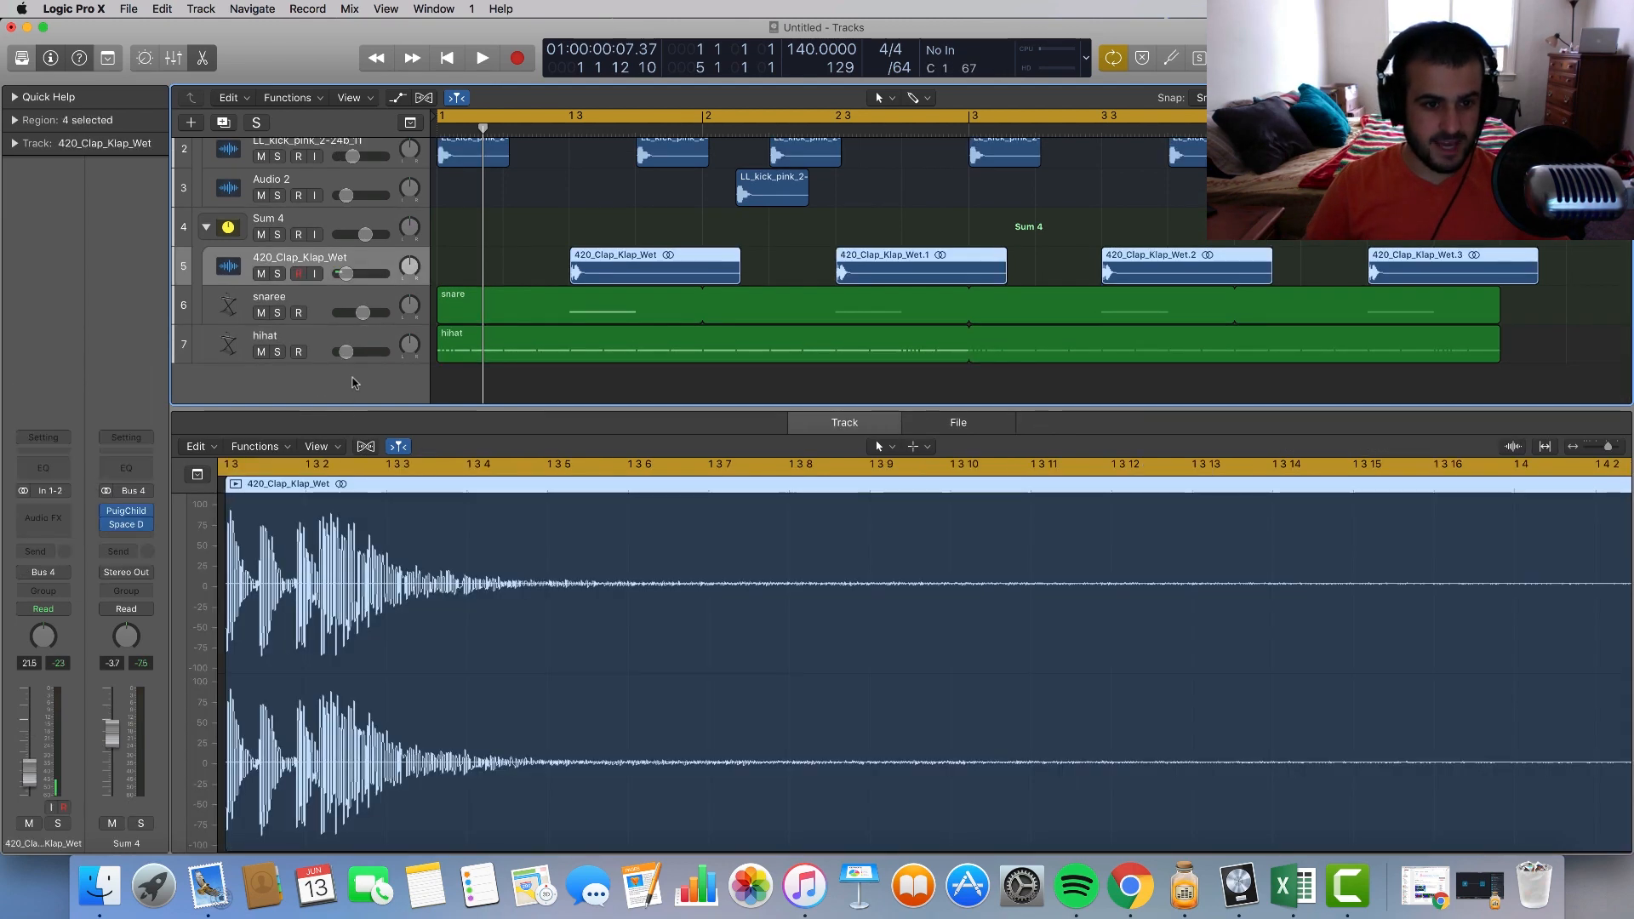
double_click(356, 385)
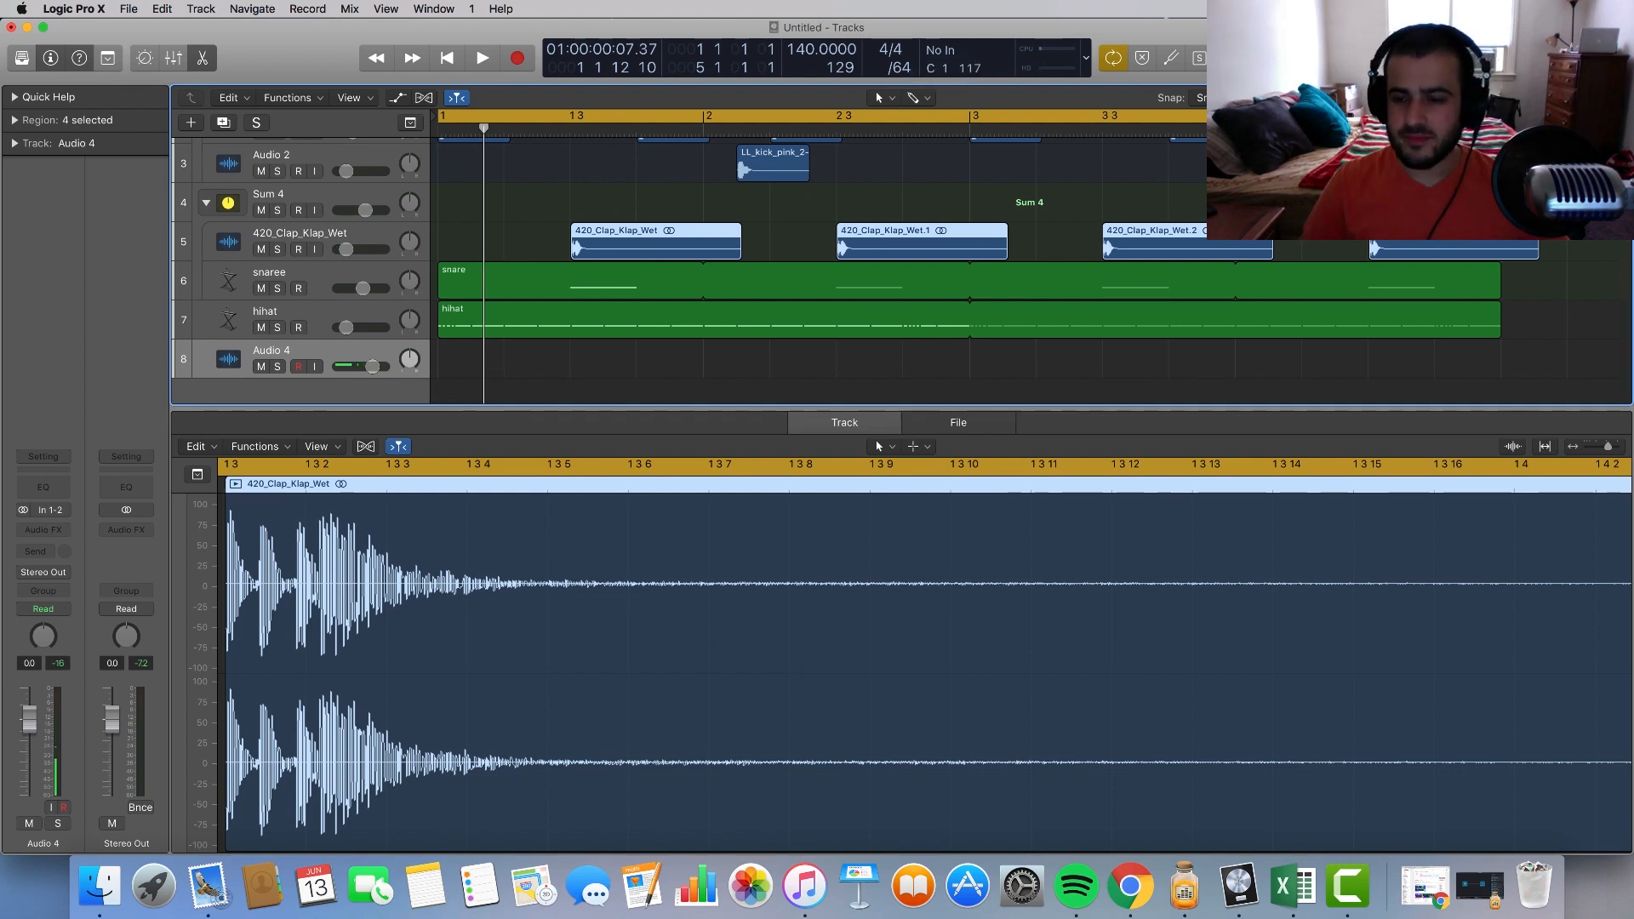
left_click(1377, 9)
key("BackSpace")
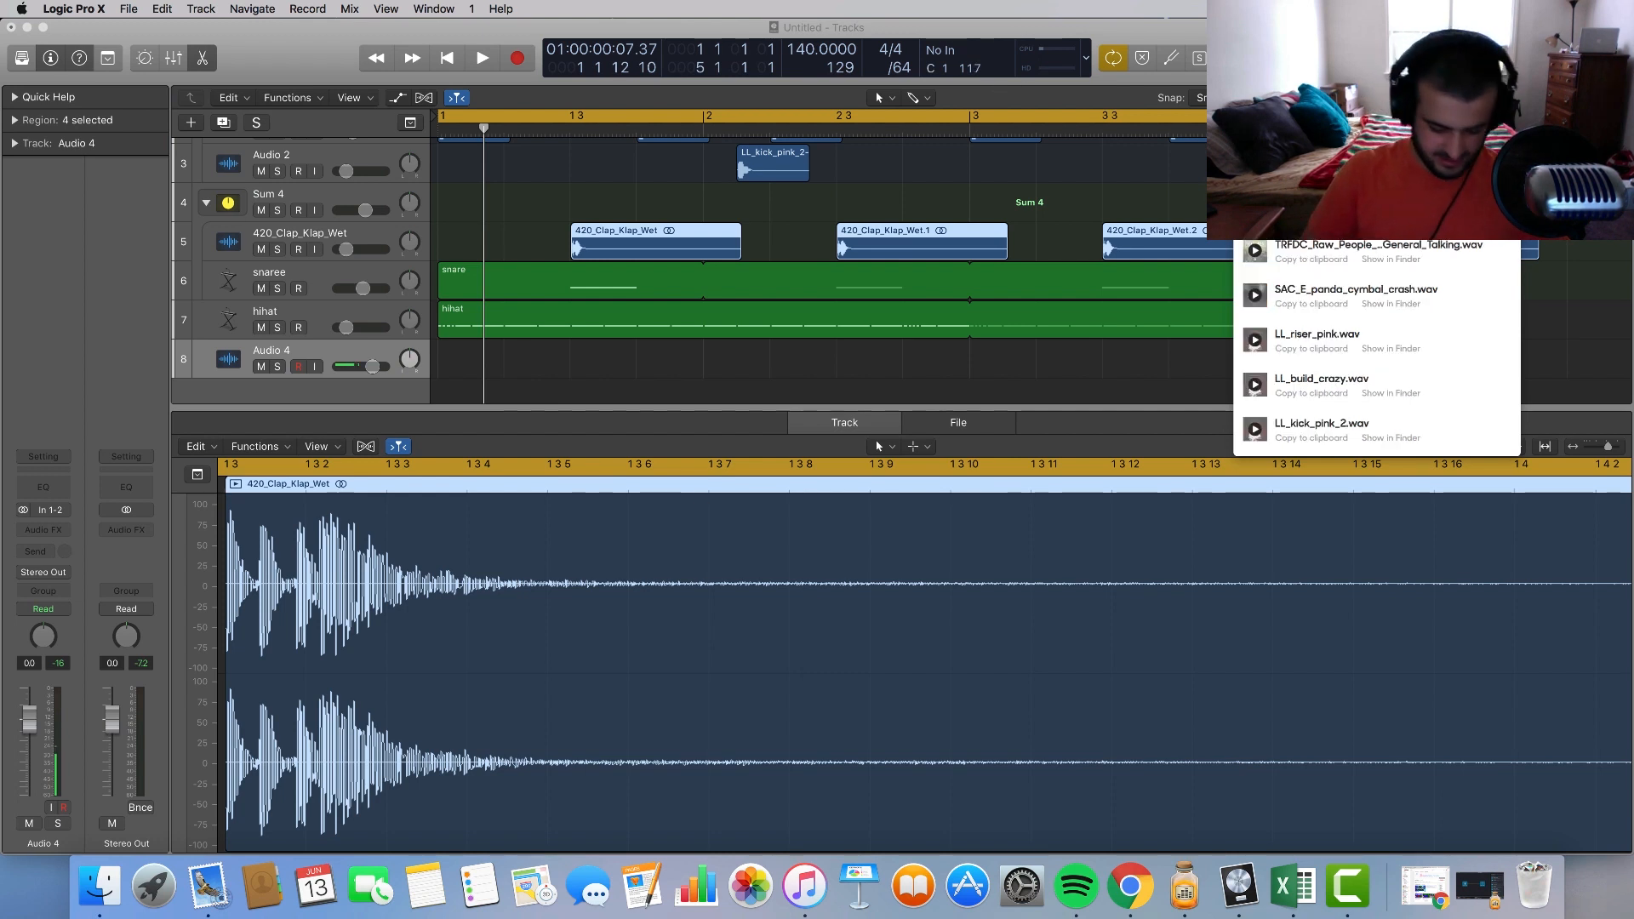
type("snare")
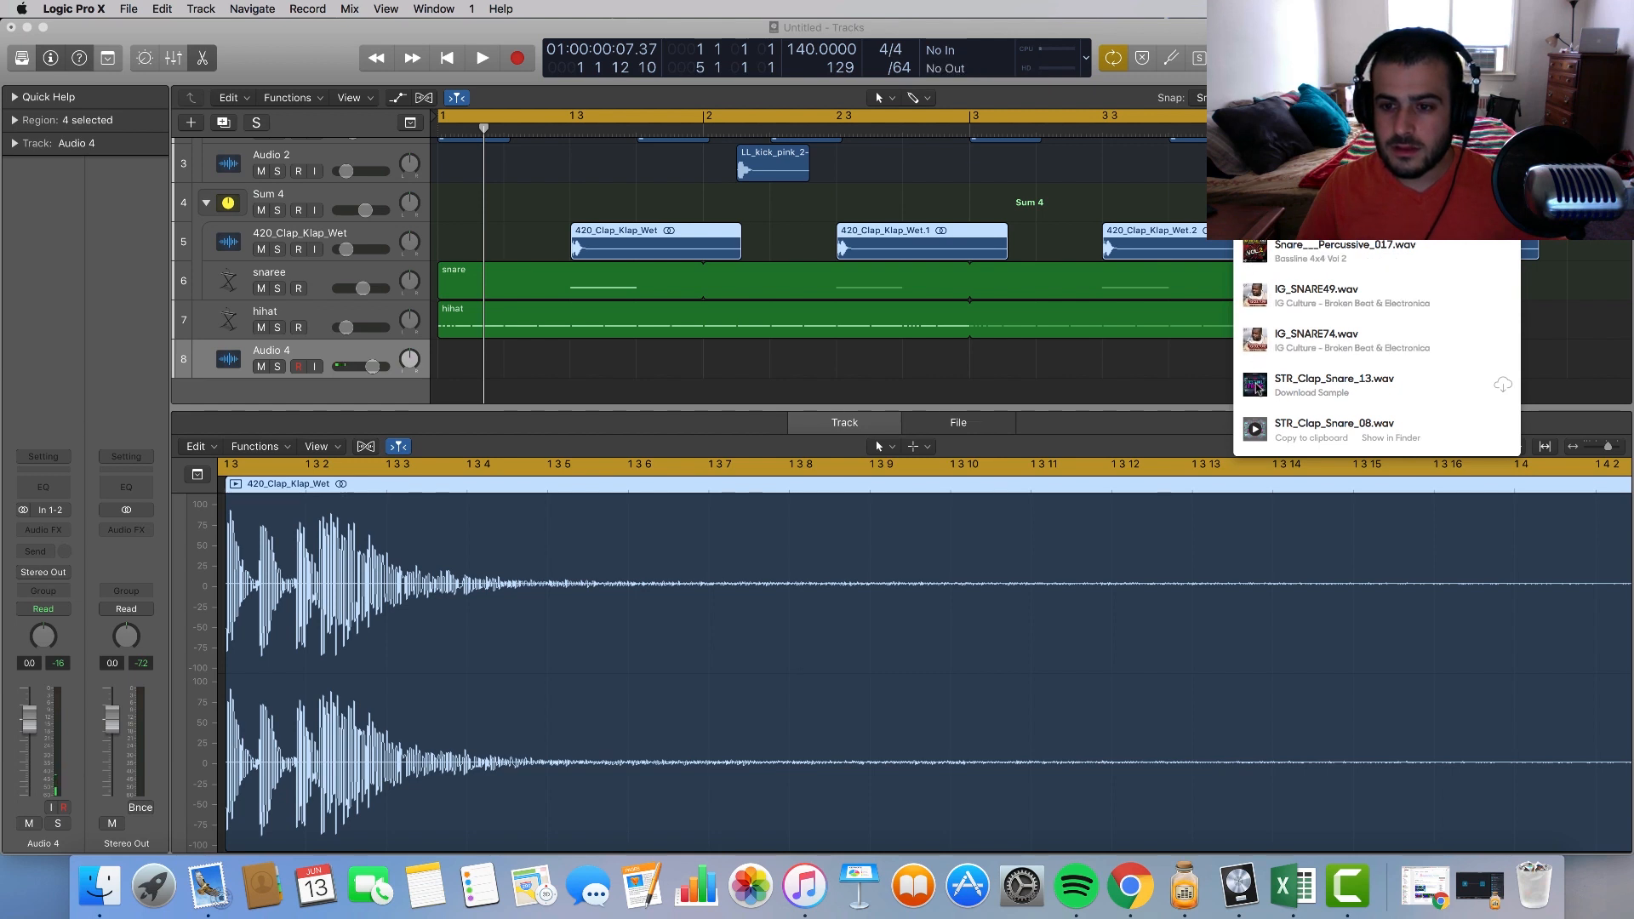
Step: Audition the snare samples and place MdL_snare_vinylgate.wav on the new audio track at bar 2
scroll(1274, 496, "left", 1)
scroll(1362, 374, "down", 2)
mouse_move(1256, 353)
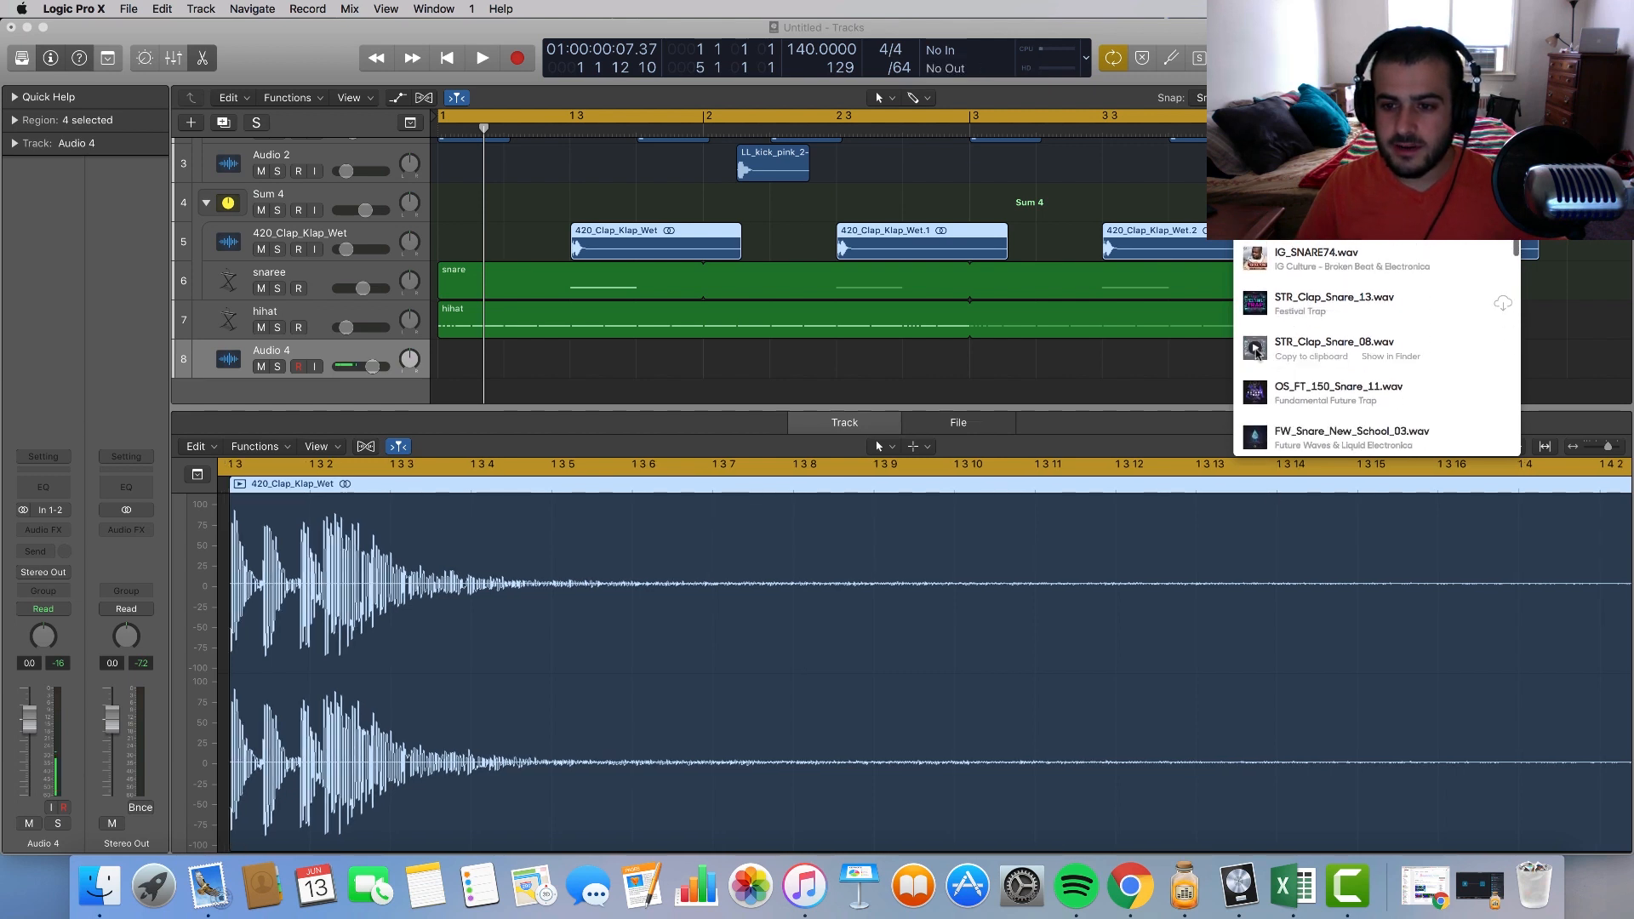
scroll(1253, 353, "down", 2)
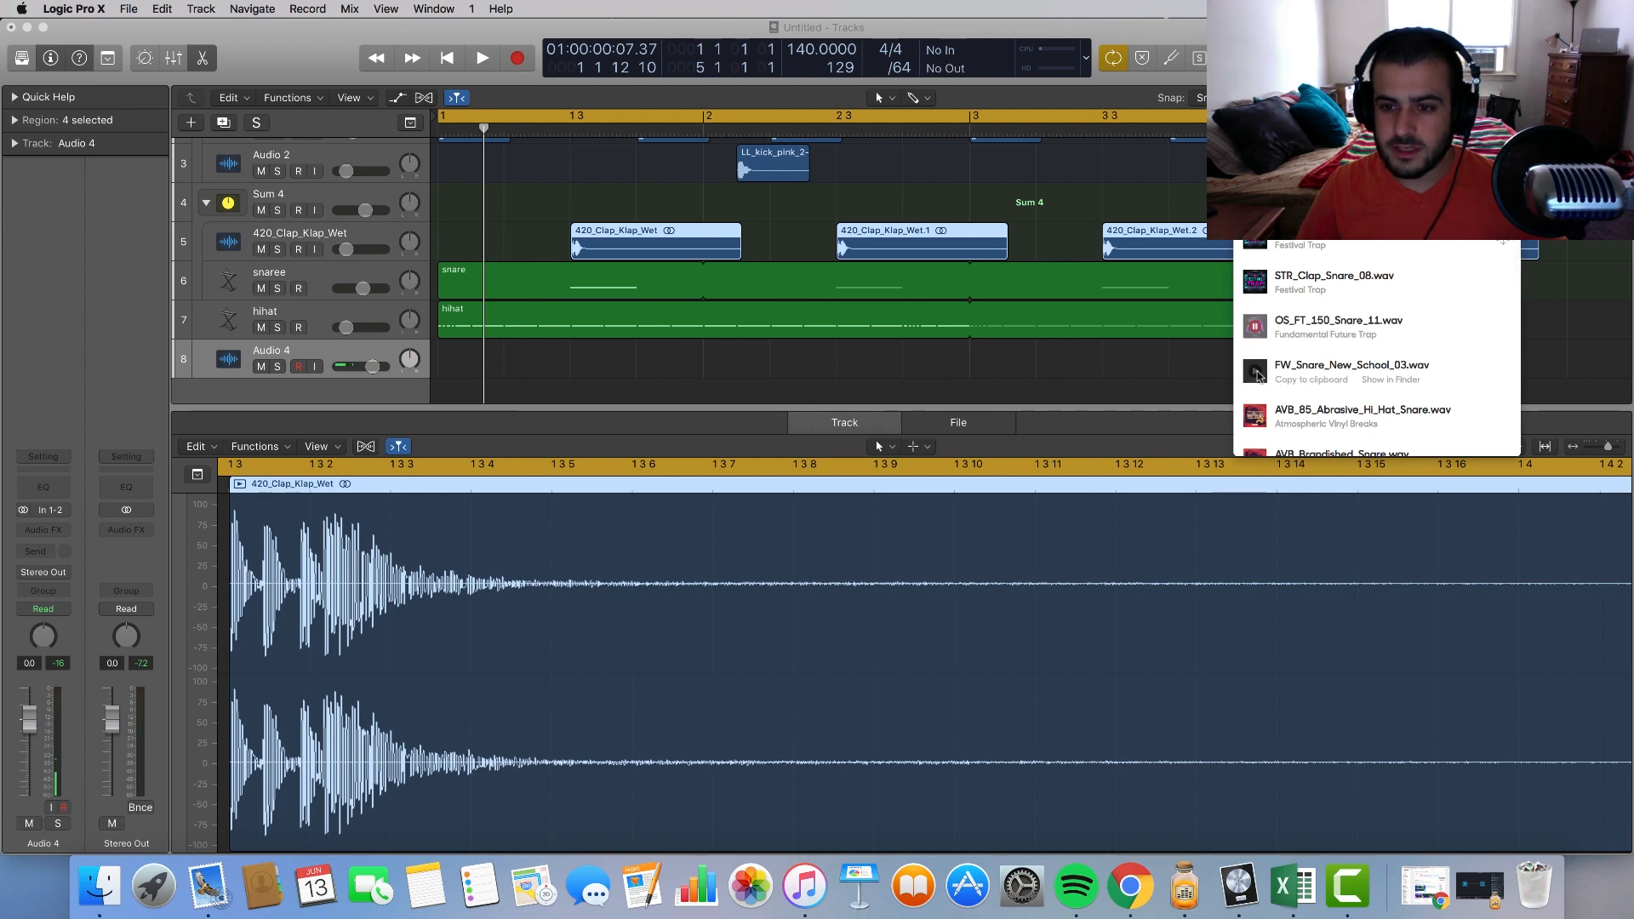
scroll(1259, 375, "down", 5)
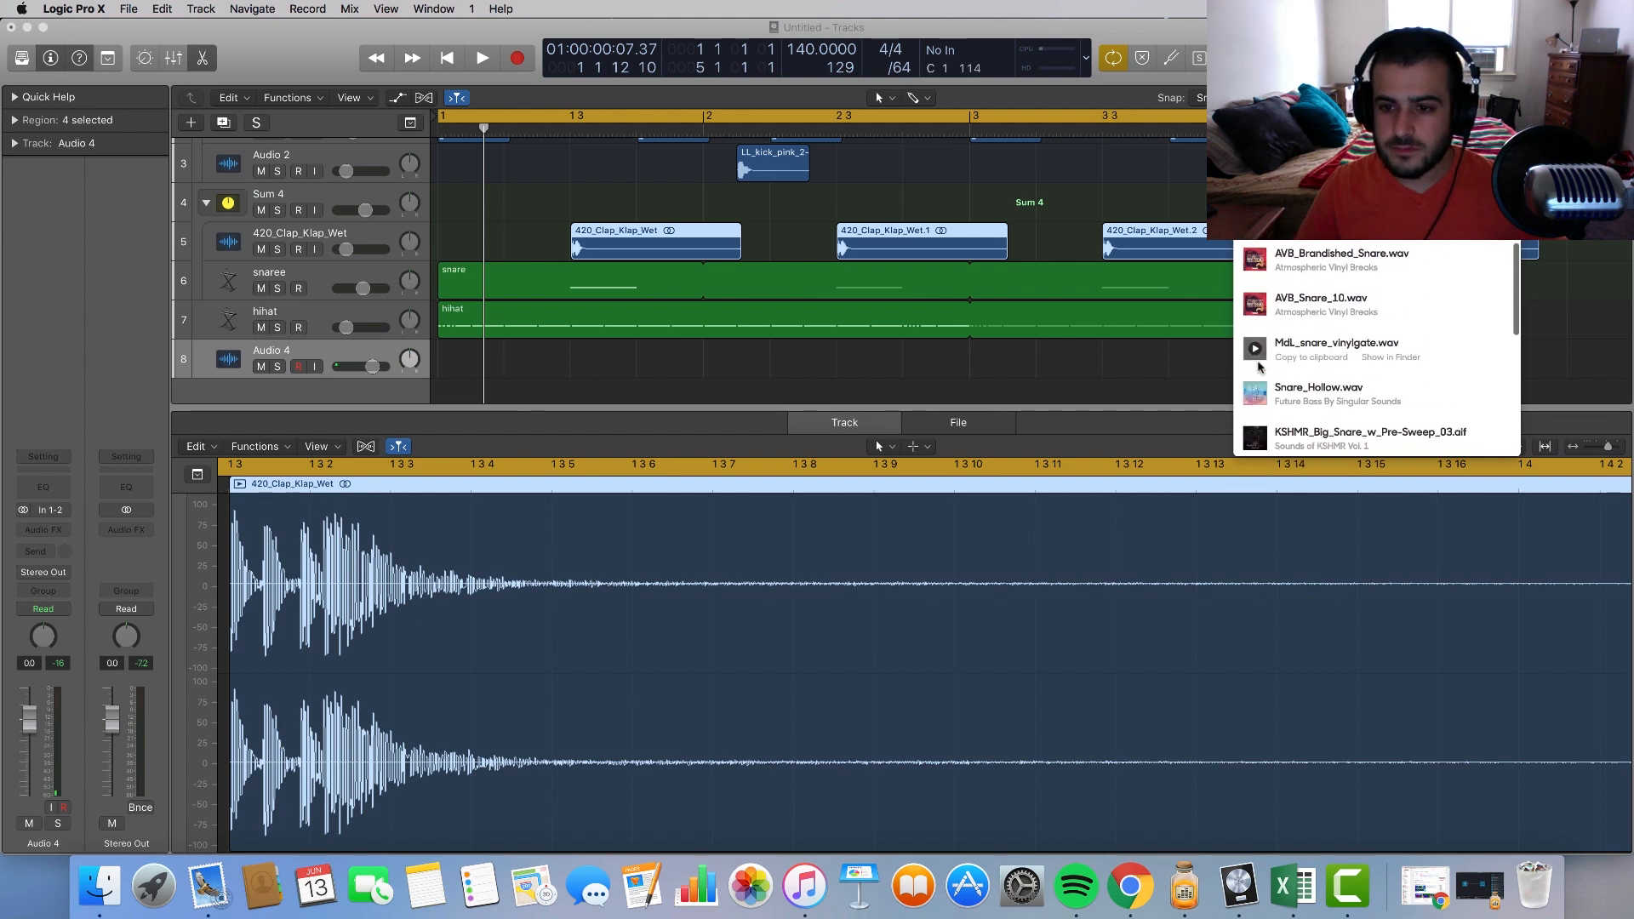
left_click(1256, 351)
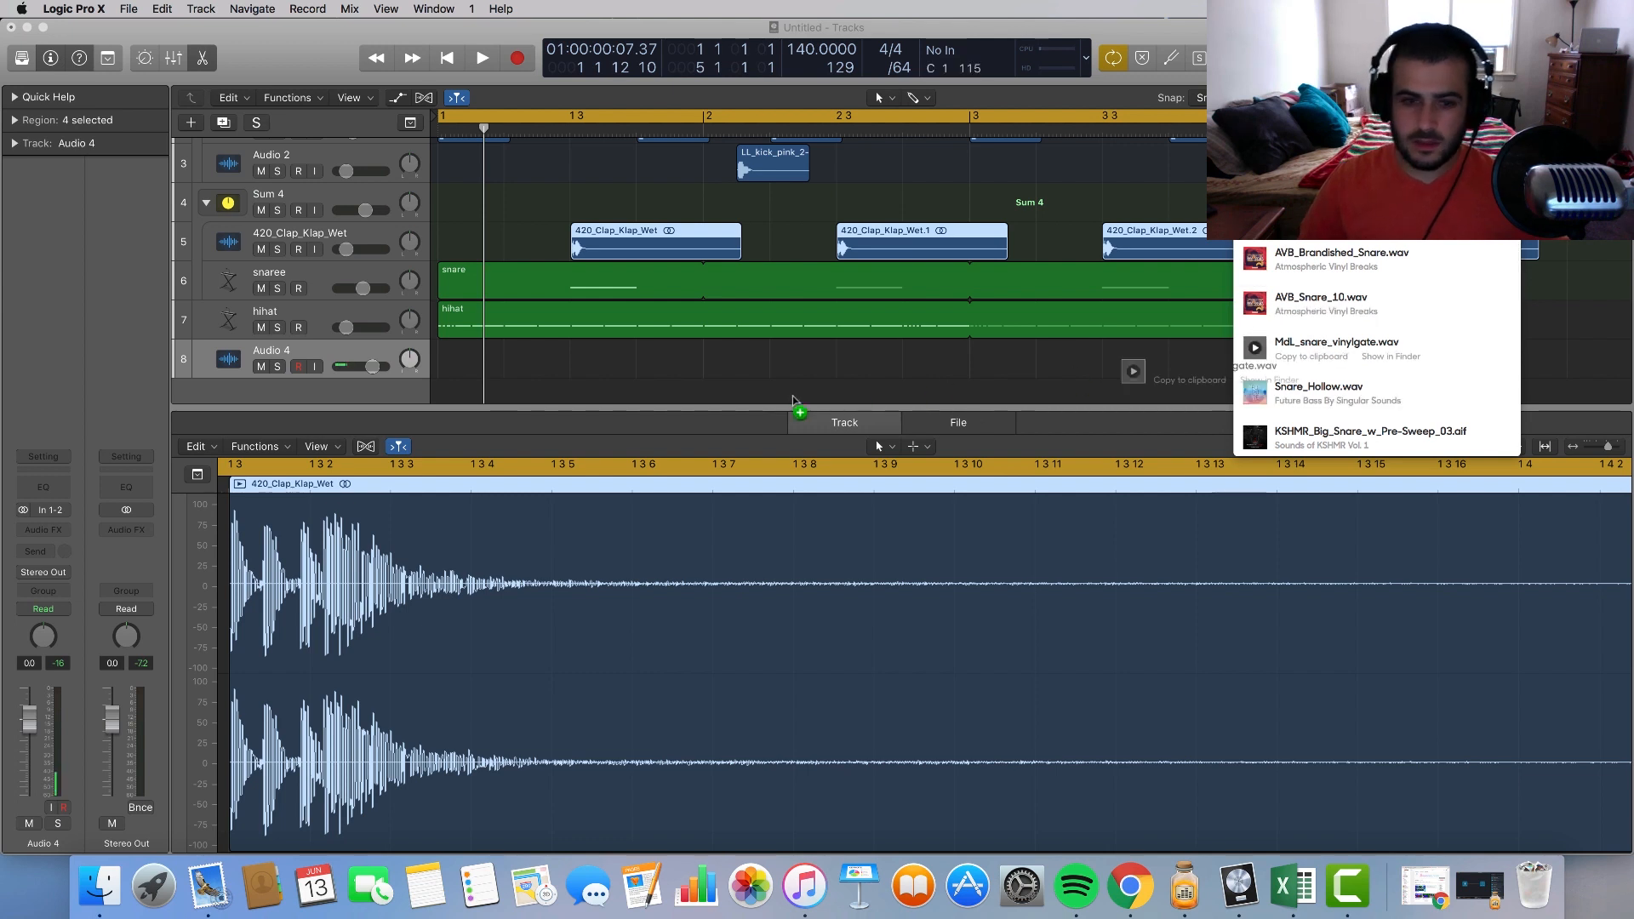
left_click_drag(793, 401, 795, 340)
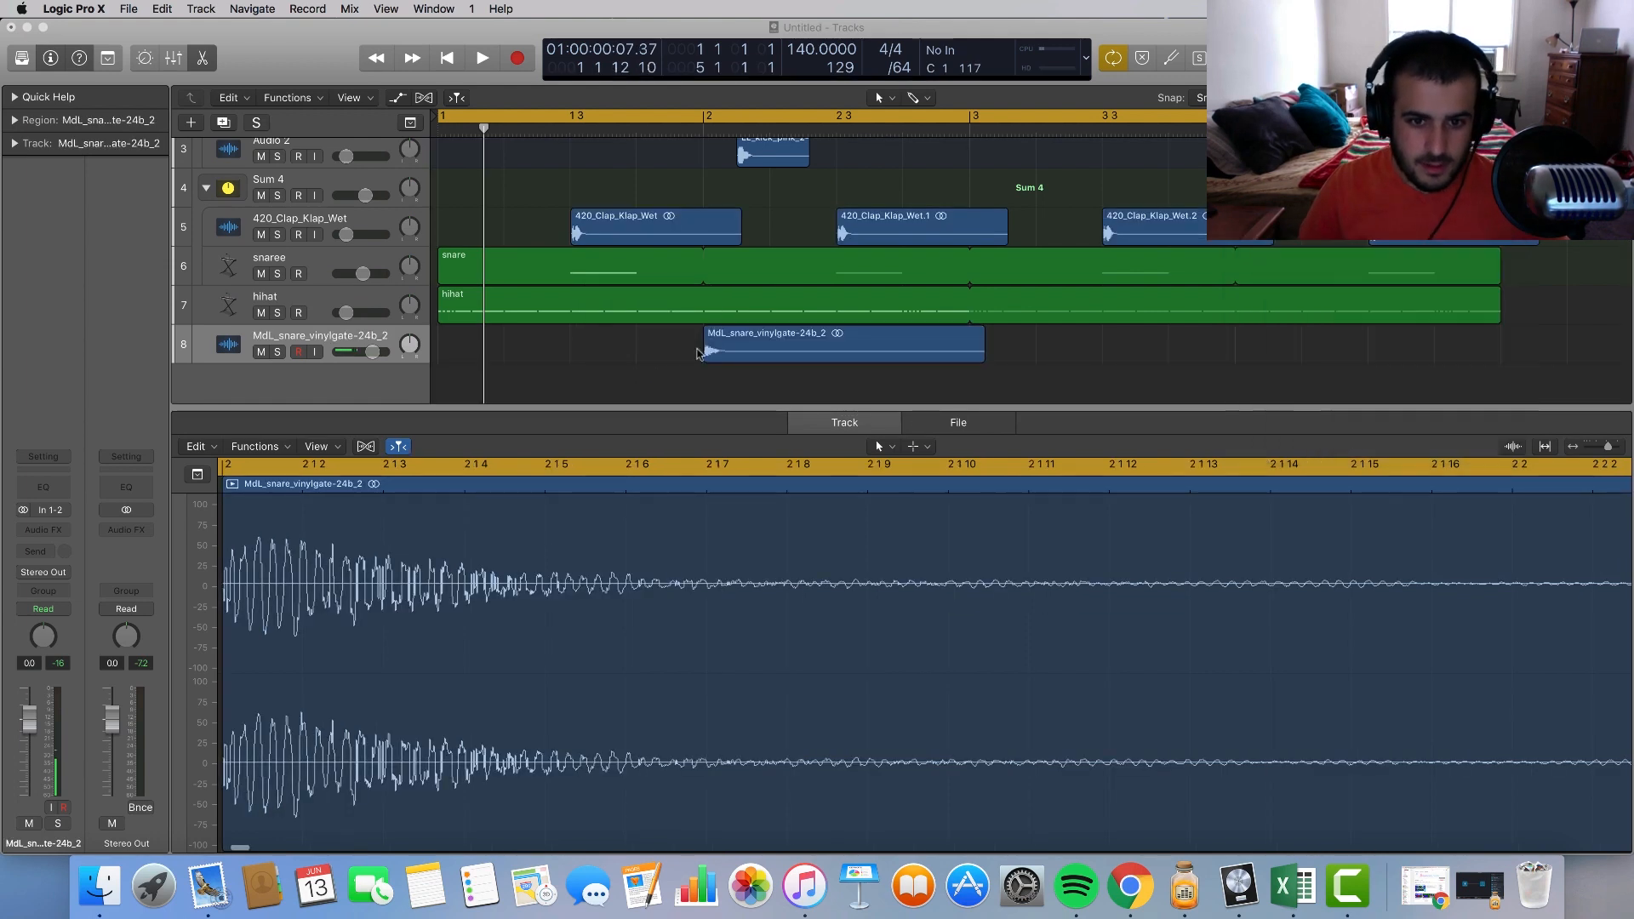
Step: Reverse the MdL_snare_vinylgate audio file
left_click(795, 339)
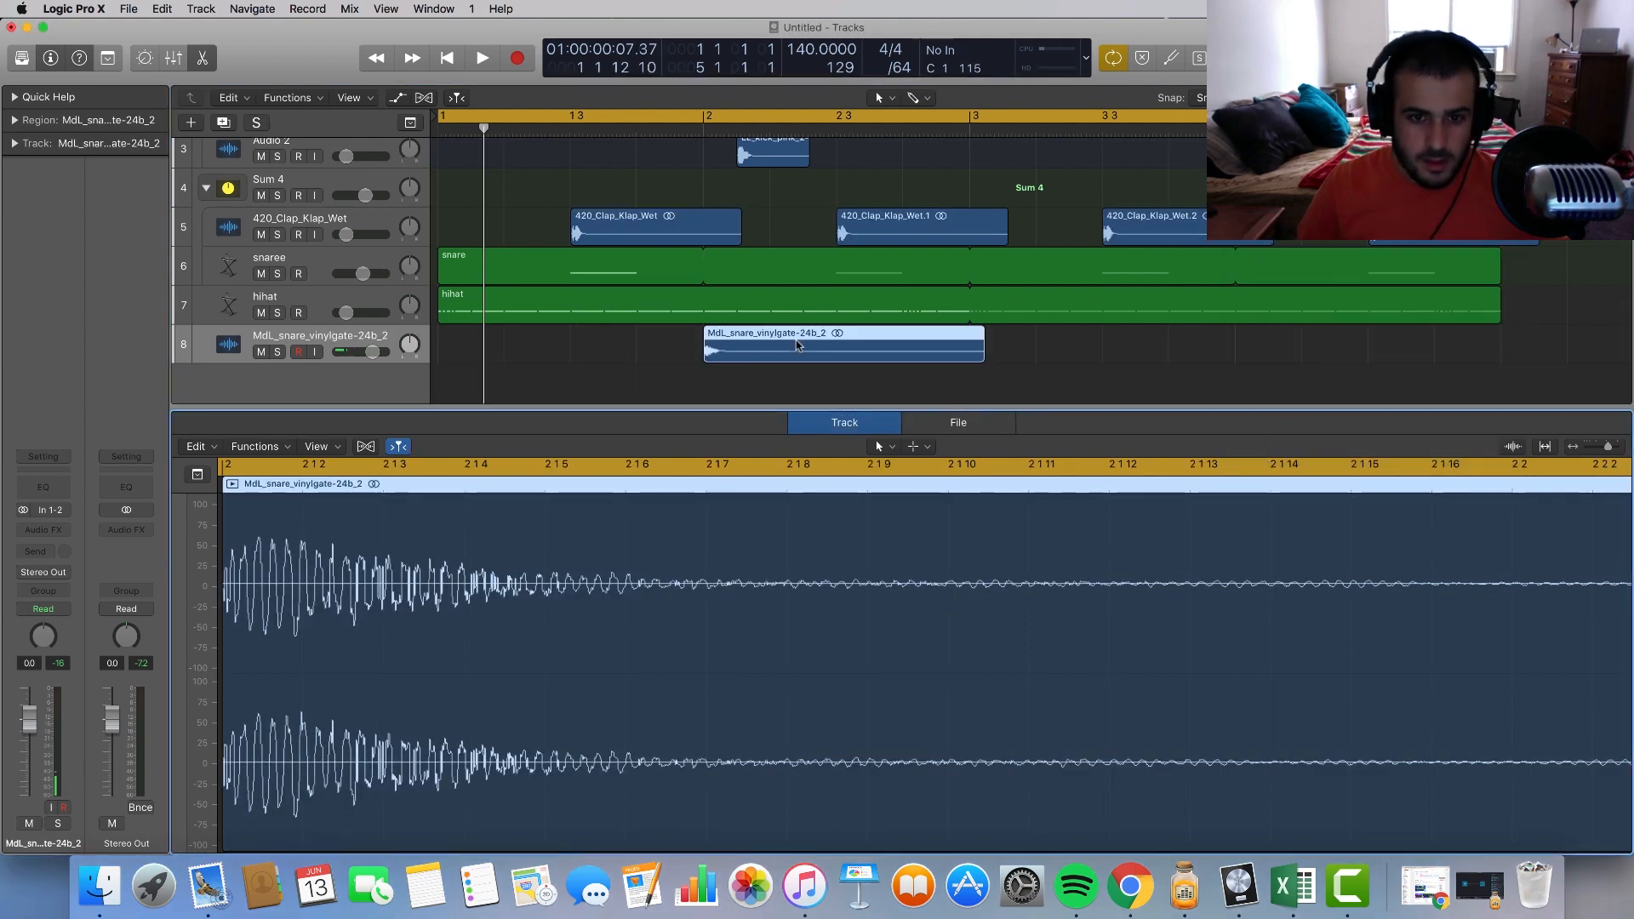
left_click(960, 423)
left_click(328, 447)
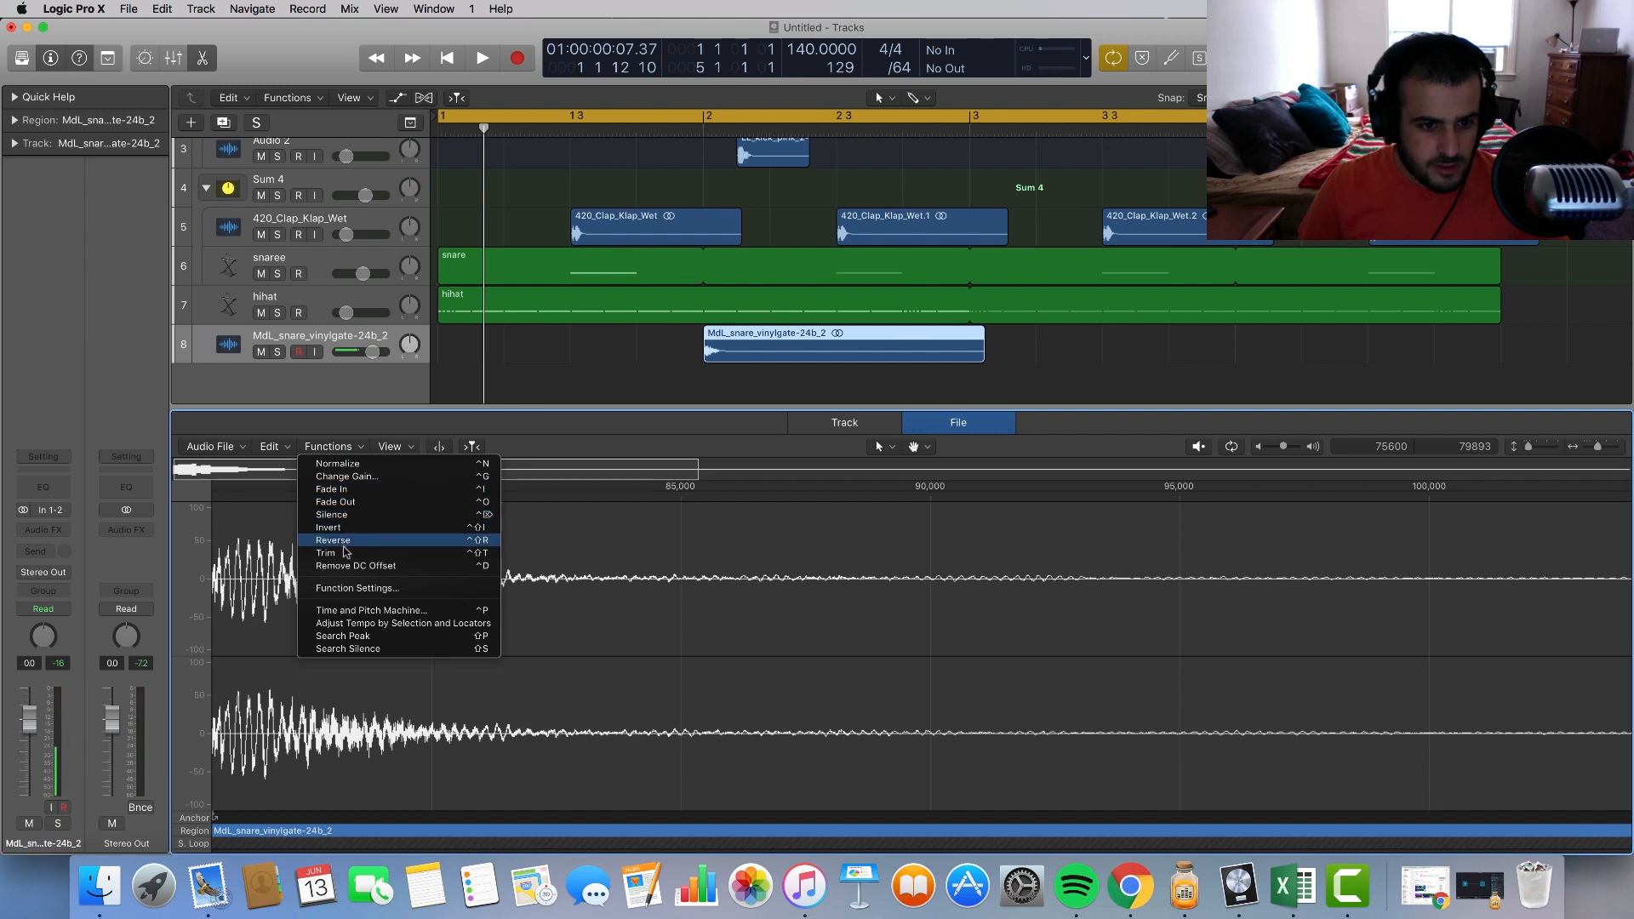
left_click(333, 540)
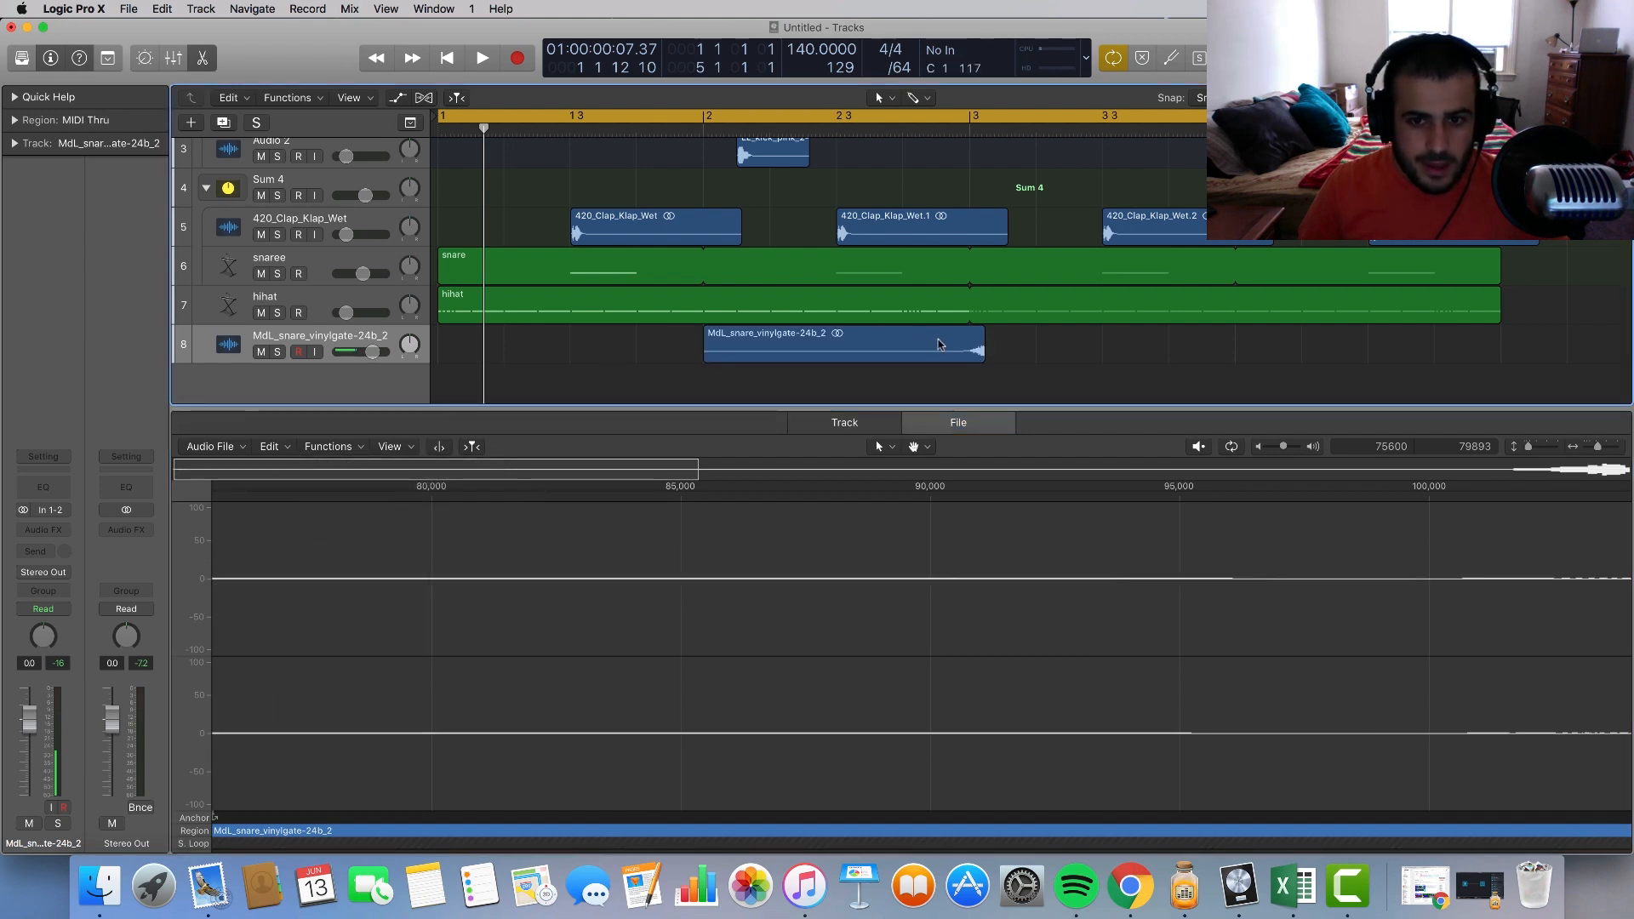
Step: Move the reversed snare region to end at the bar 2 clap and place a copy of it further along the track
left_click_drag(940, 344, 1186, 357)
scroll(1186, 358, "up", 4)
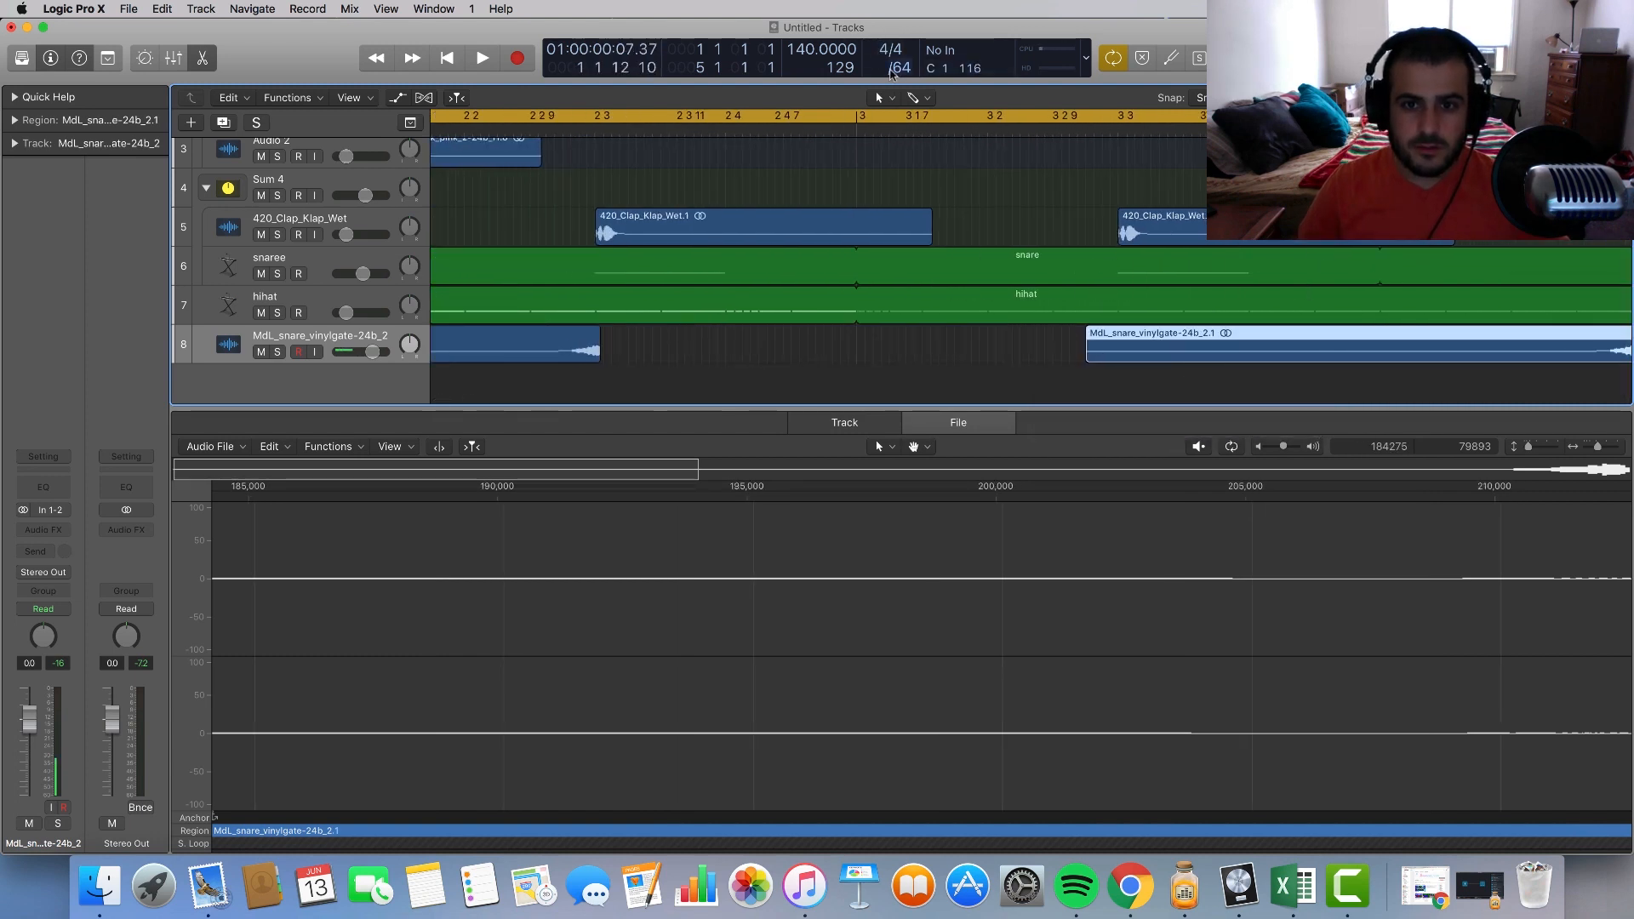
Step: Set the project division to /16 and align the copied reversed snare so it ends at the clap on beat 3 of bar 4
left_click(897, 68)
mouse_move(903, 15)
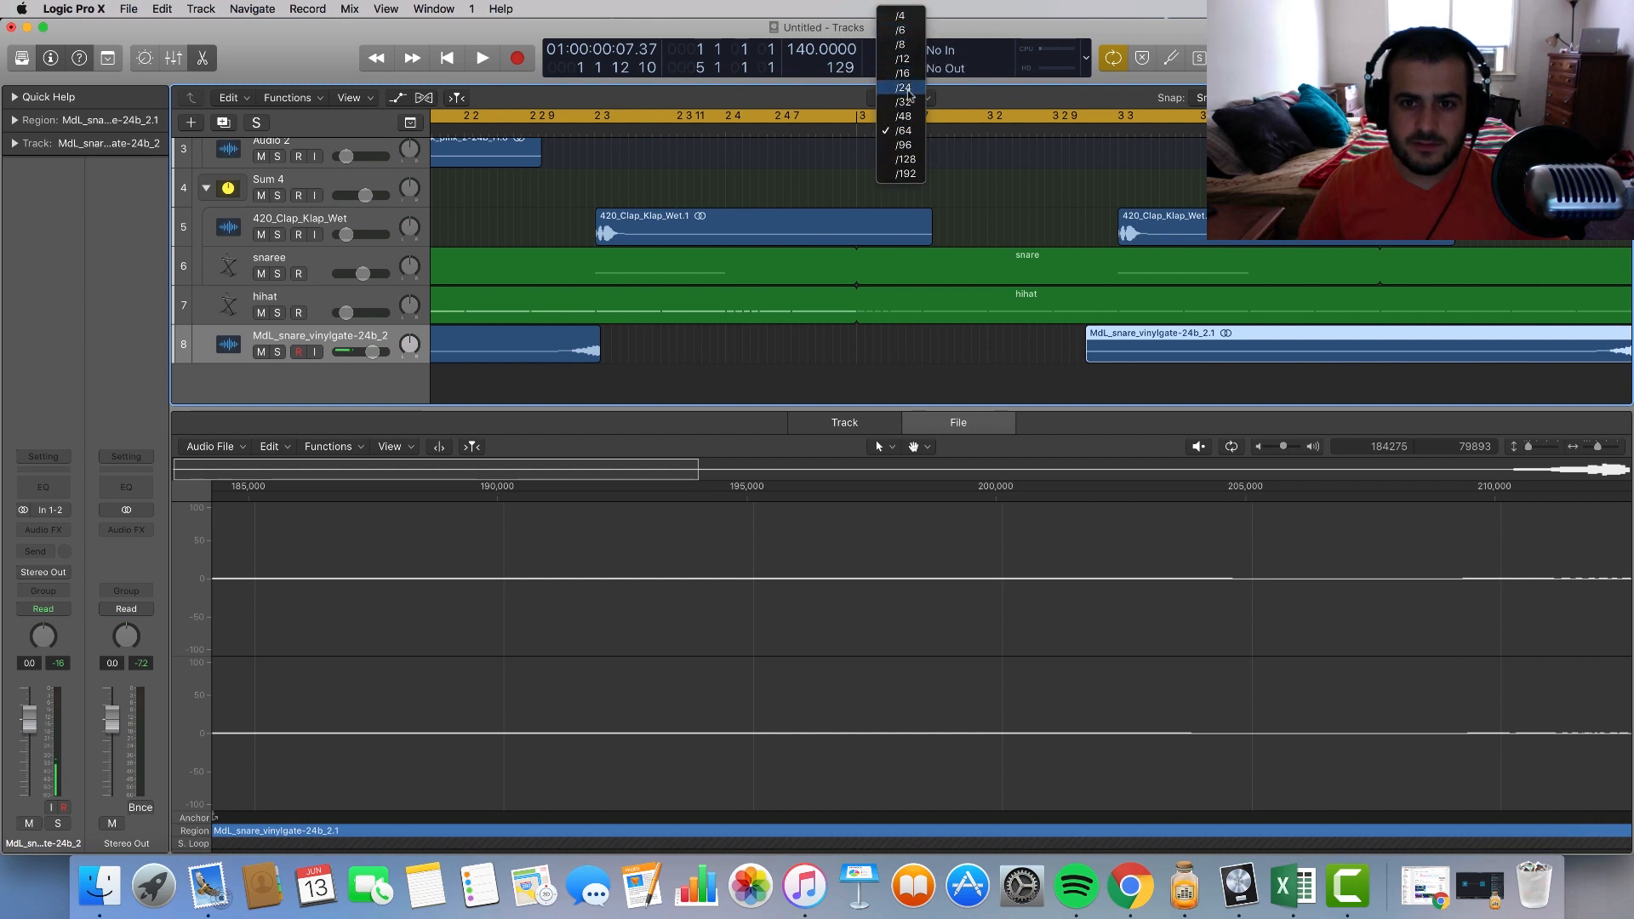
left_click(908, 75)
scroll(652, 339, "down", 2)
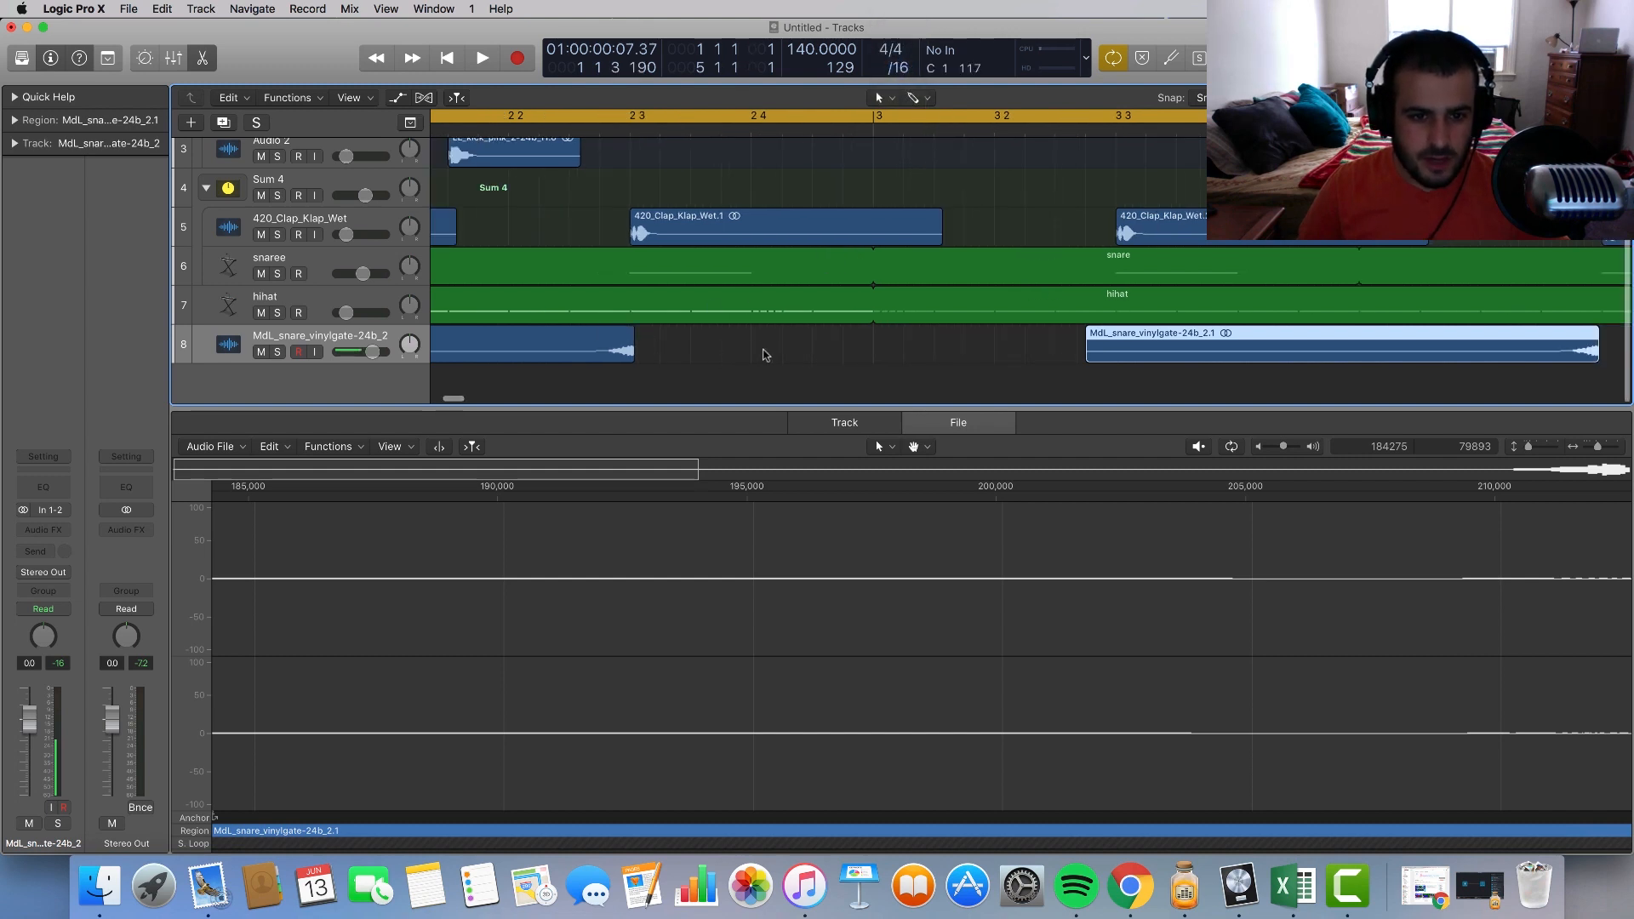
scroll(765, 356, "right", 10)
scroll(1004, 343, "up", 5)
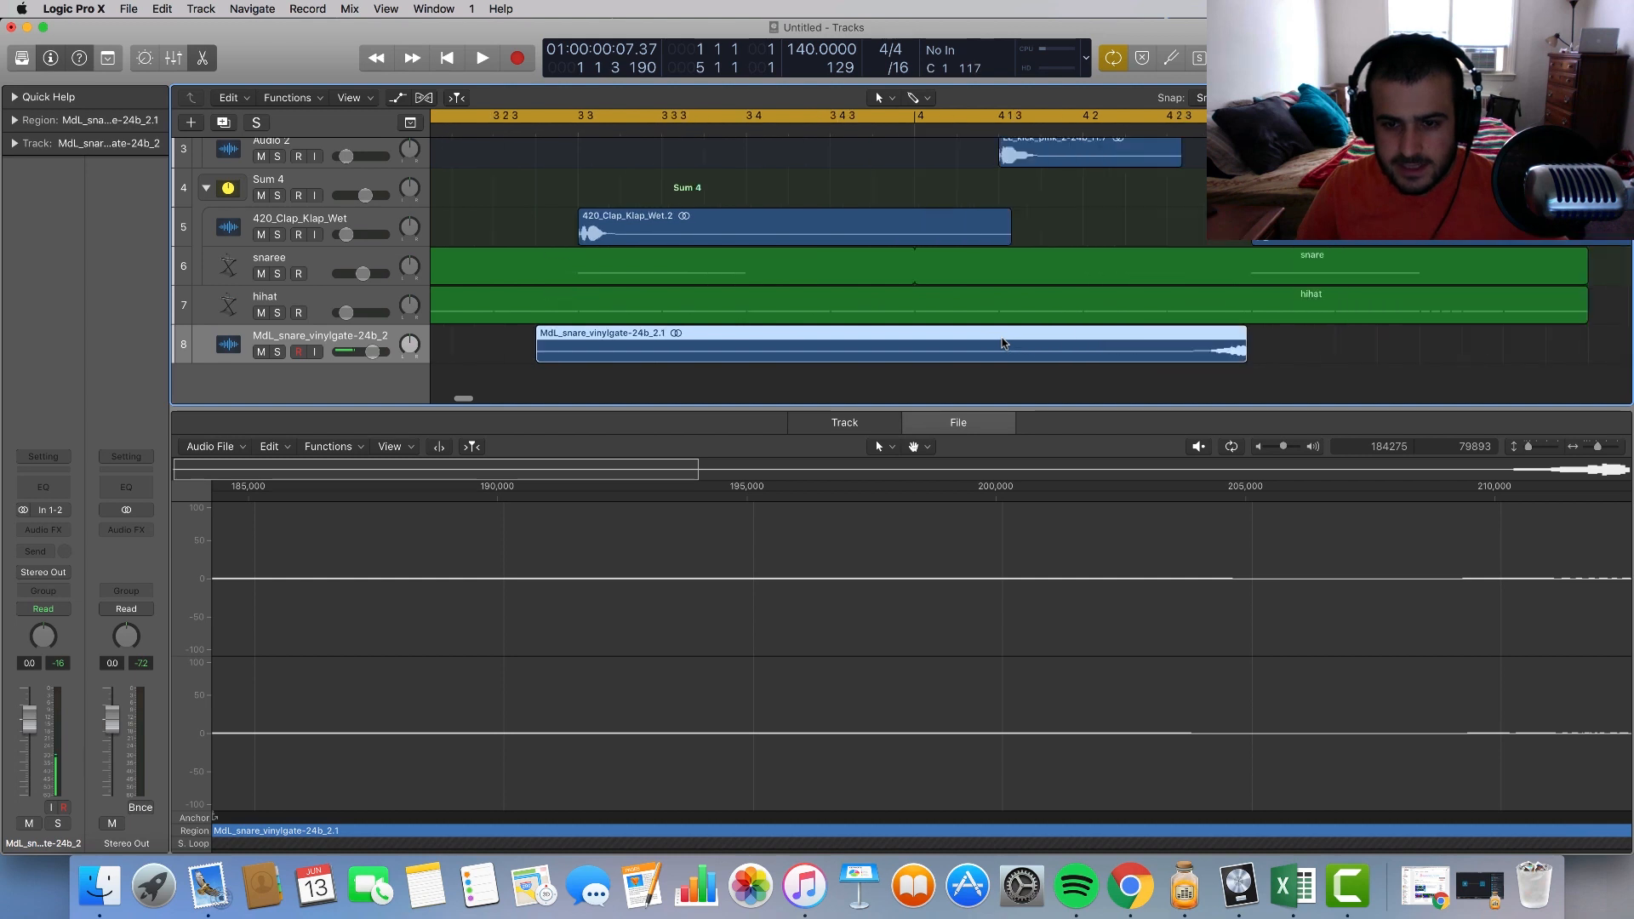
left_click(1007, 343)
left_click_drag(970, 351, 974, 349)
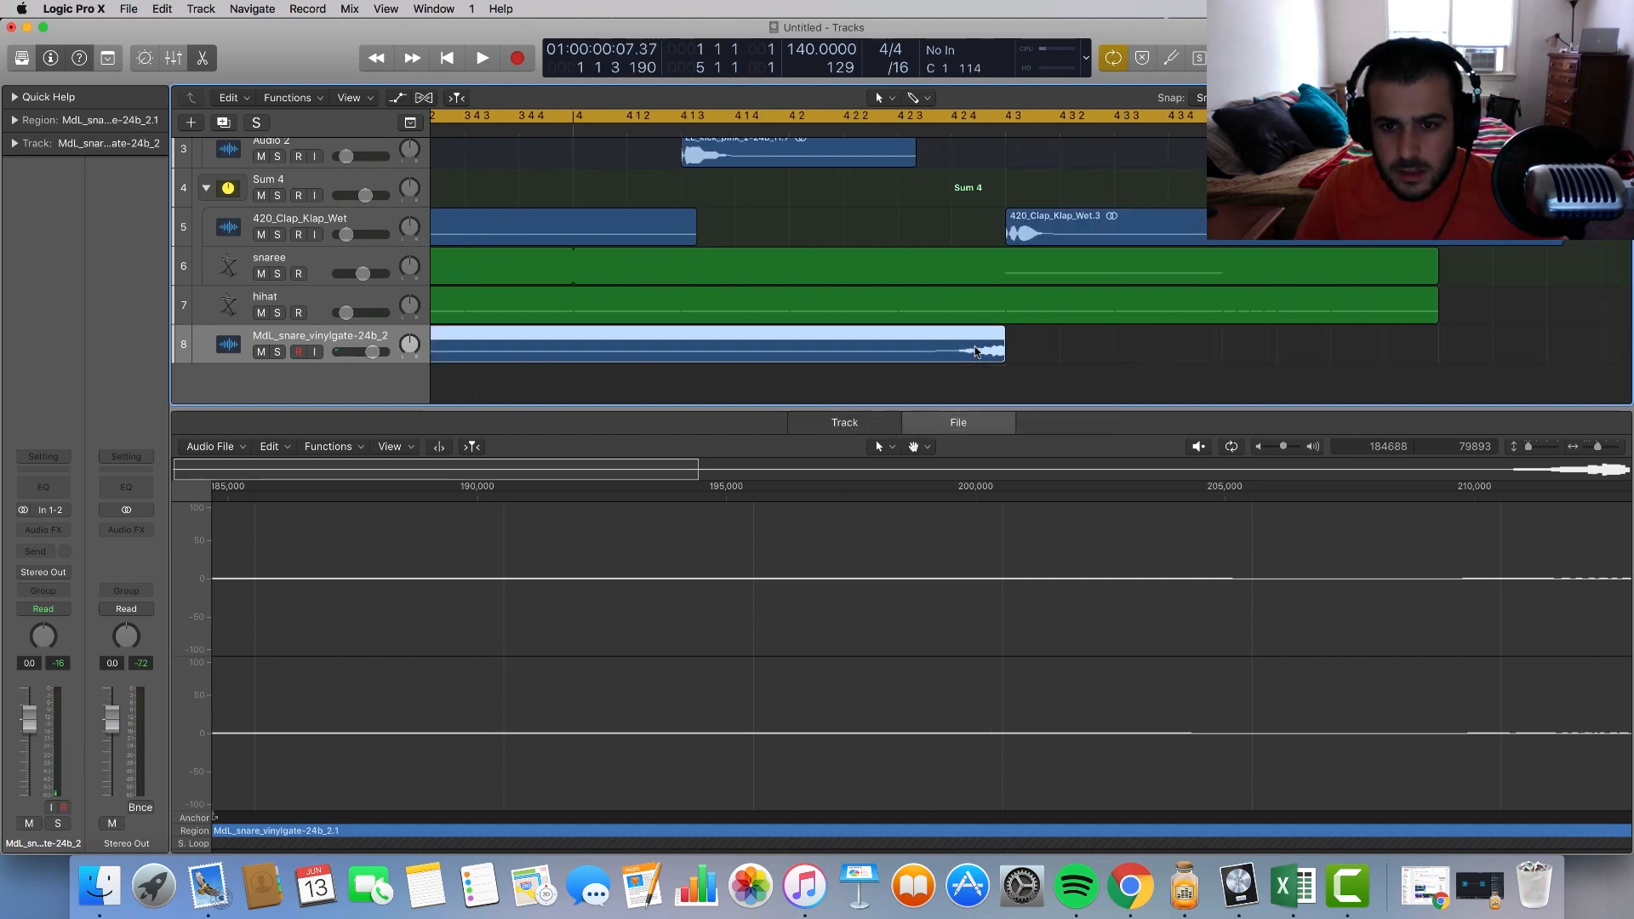
Step: Play the pattern and lower the MdL_snare_vinylgate track's volume to -18.5 dB
scroll(974, 350, "down", 5)
key("space")
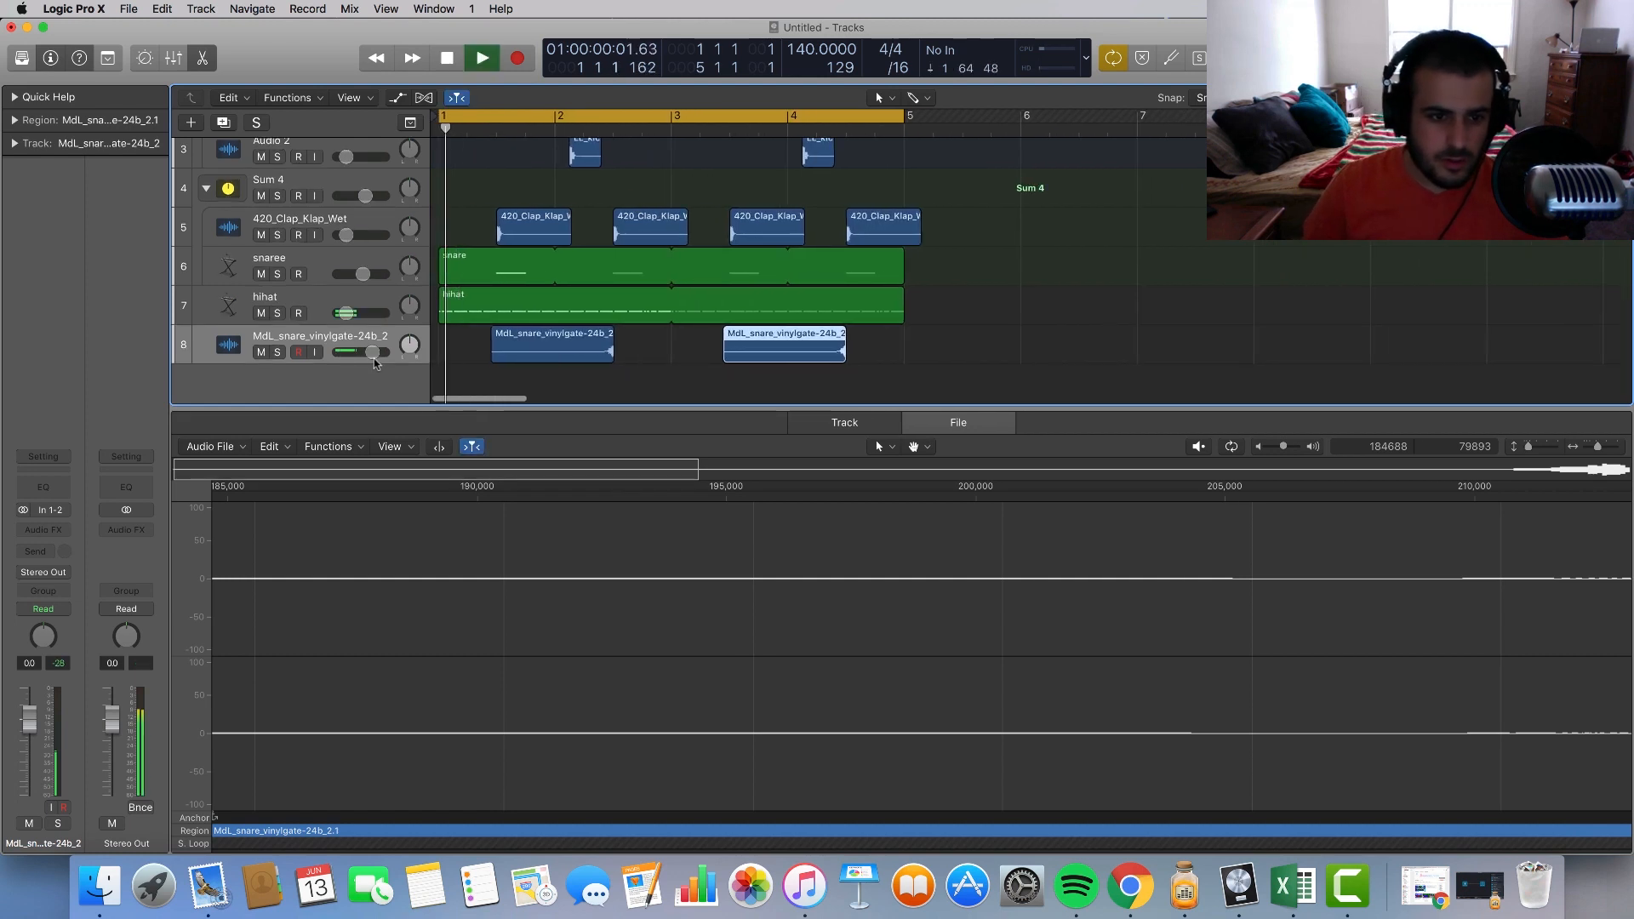
left_click_drag(372, 352, 358, 352)
mouse_move(355, 352)
left_mouse_down()
mouse_move(336, 356)
mouse_move(351, 352)
left_mouse_up()
key("Return")
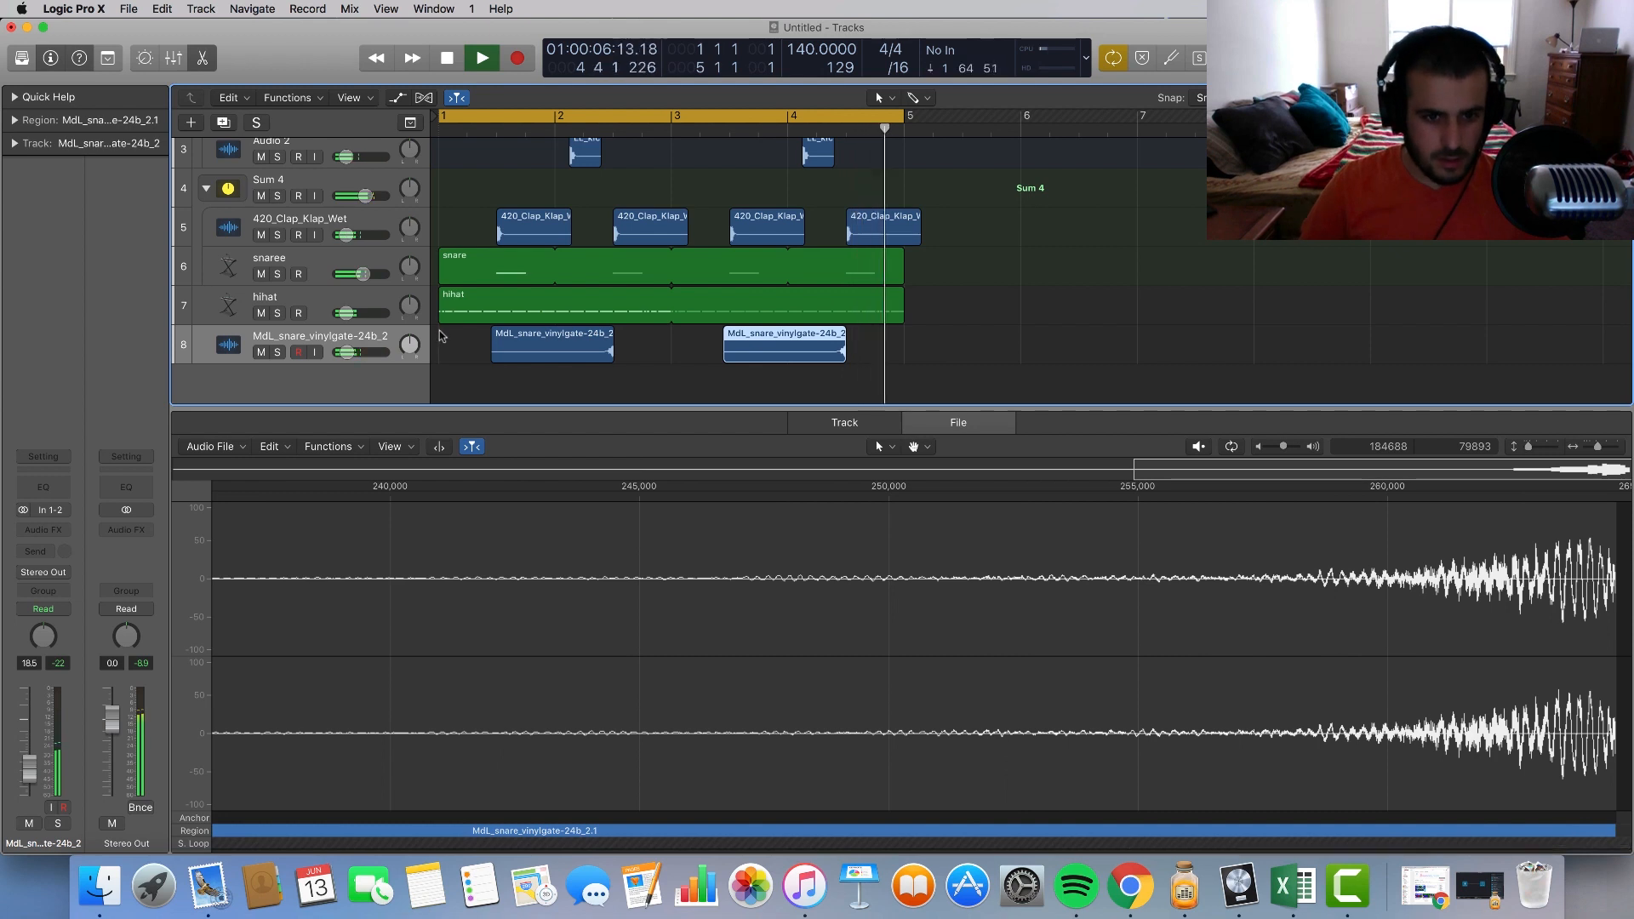
Step: Stop playback and trim the starts of both reversed snare regions to 2 2 3 and 4 2 3
key("space")
left_click_drag(465, 342, 760, 352)
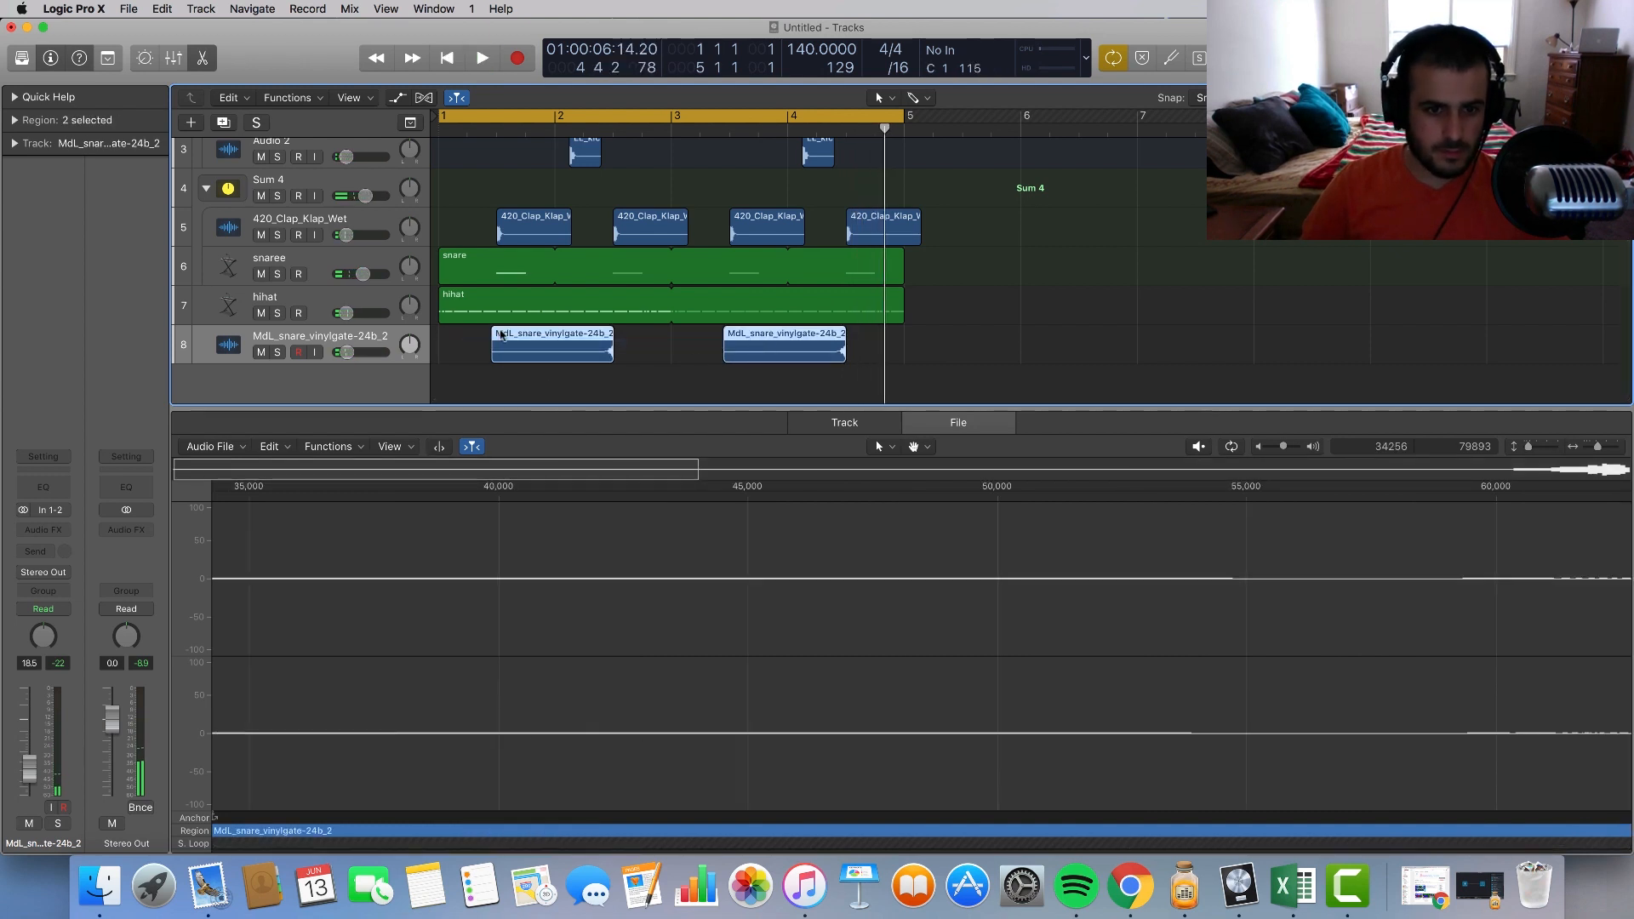
left_click_drag(492, 353, 698, 353)
scroll(579, 353, "up", 5)
Step: Add a fade-in to each of the two reversed snare regions with the Fade Tool
left_click(927, 98)
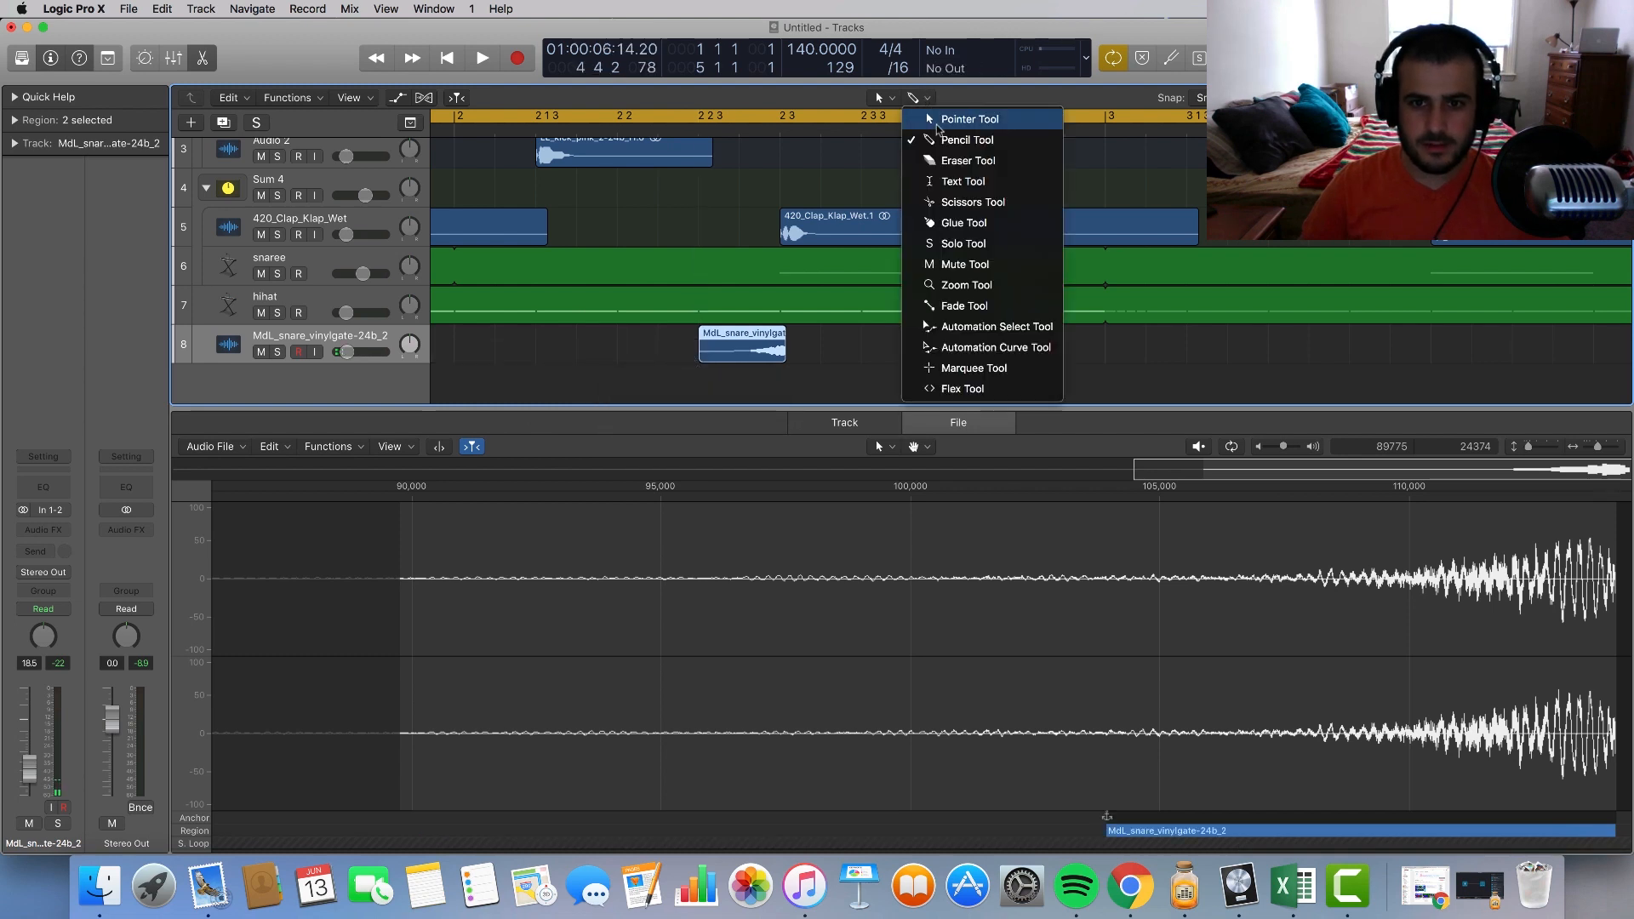
left_click(949, 300)
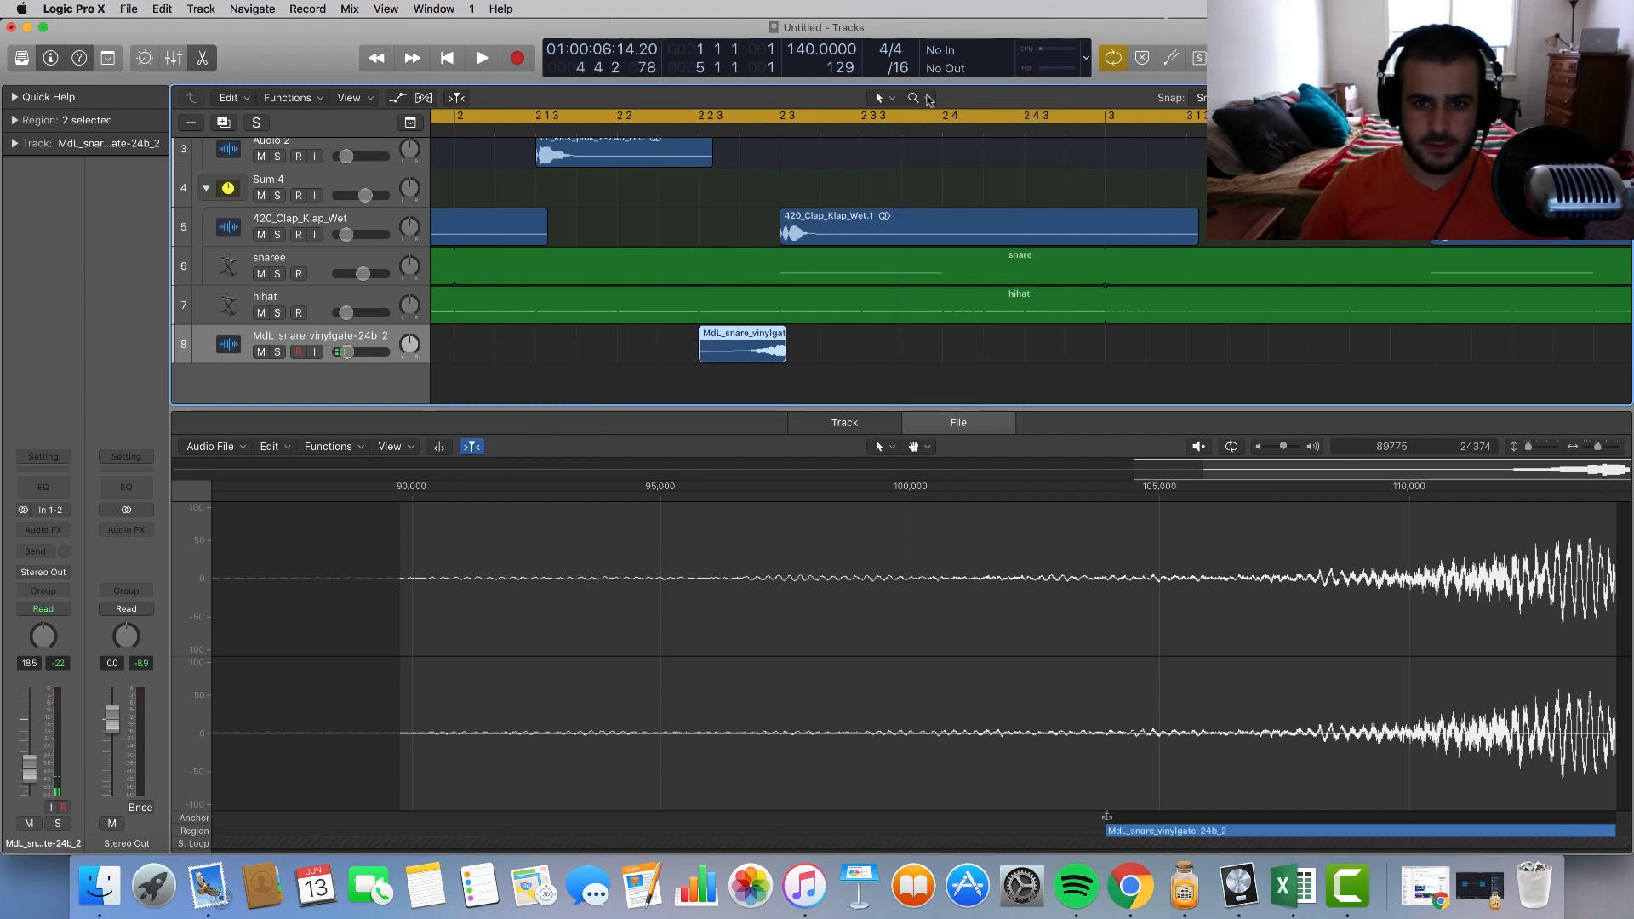
left_click(929, 100)
left_click(946, 302)
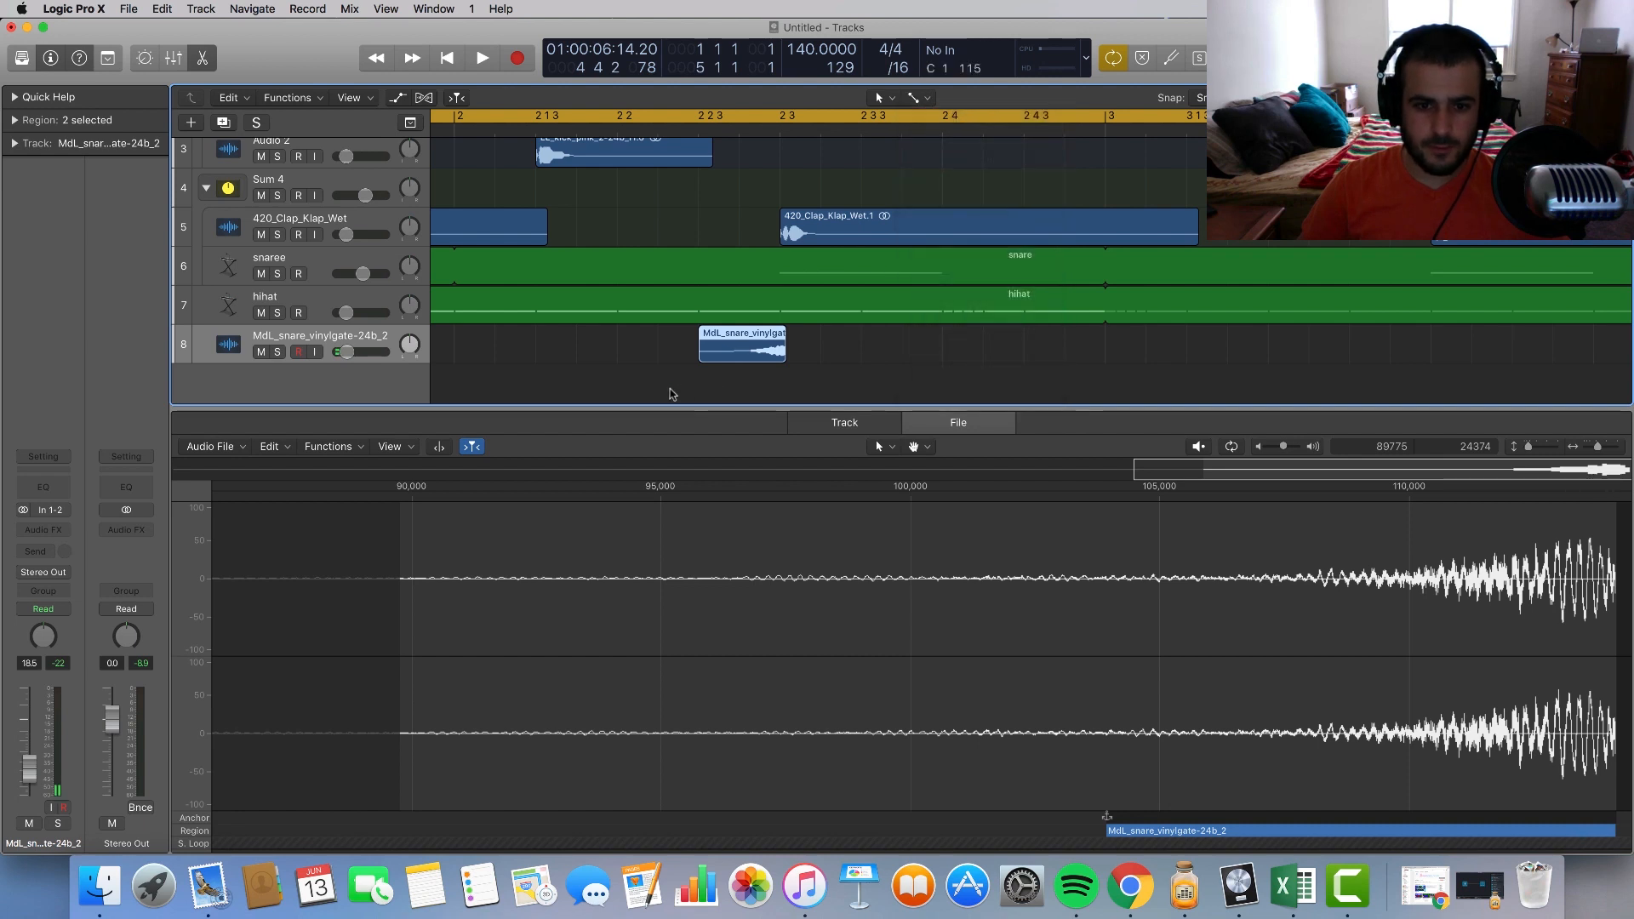
left_click(711, 345)
scroll(1083, 304, "right", 10)
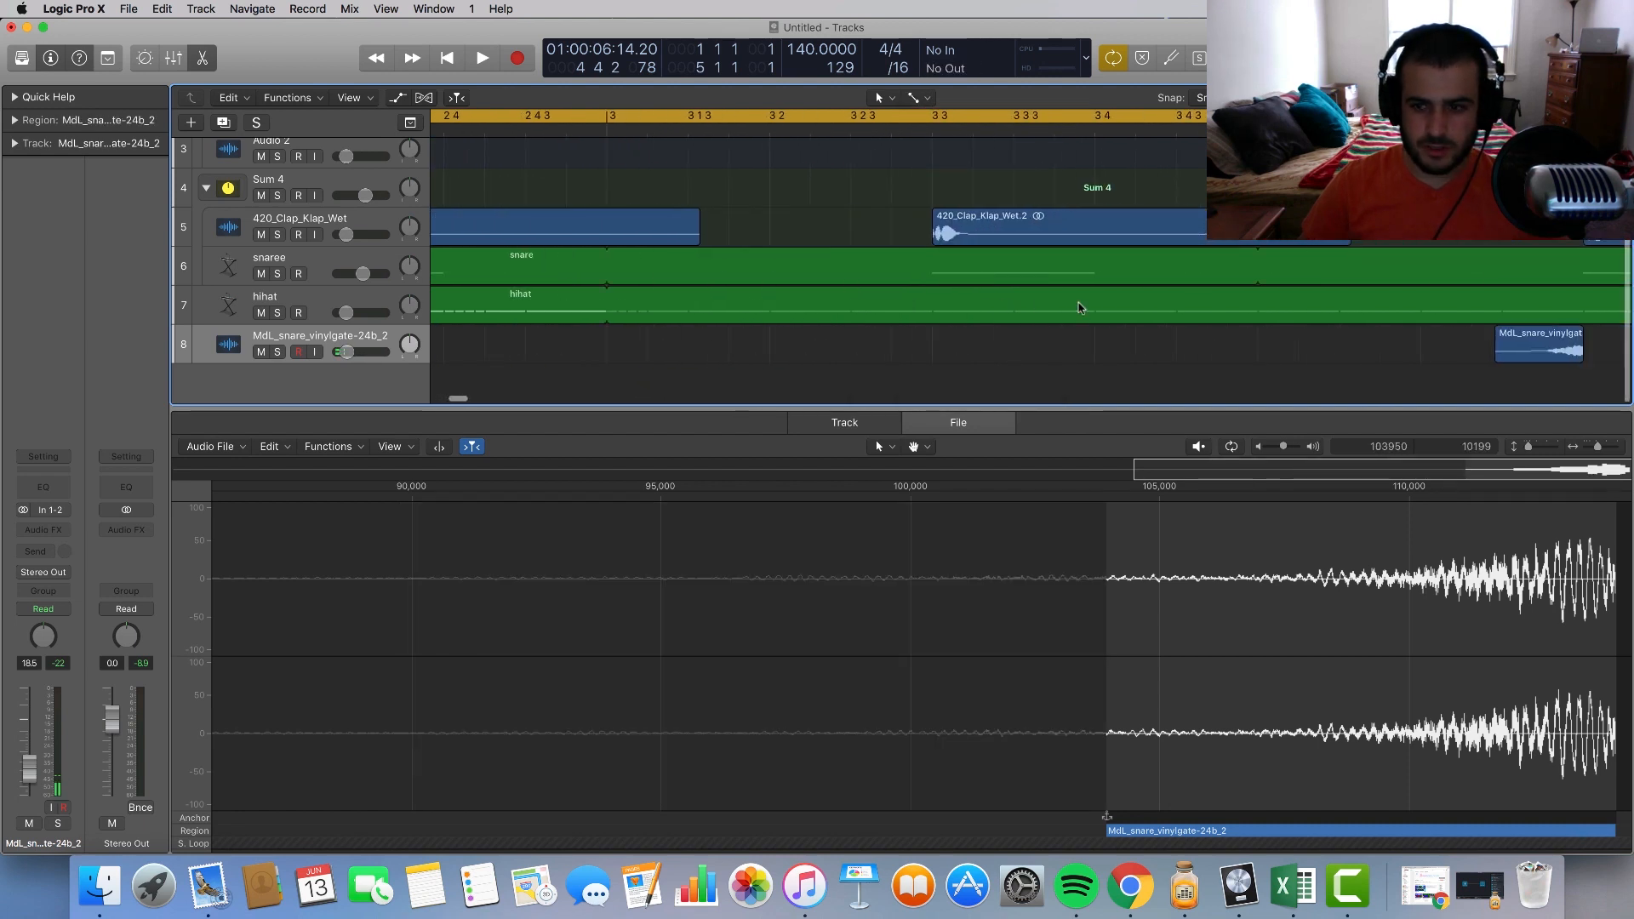
scroll(1083, 304, "right", 3)
left_click_drag(1052, 352, 1055, 352)
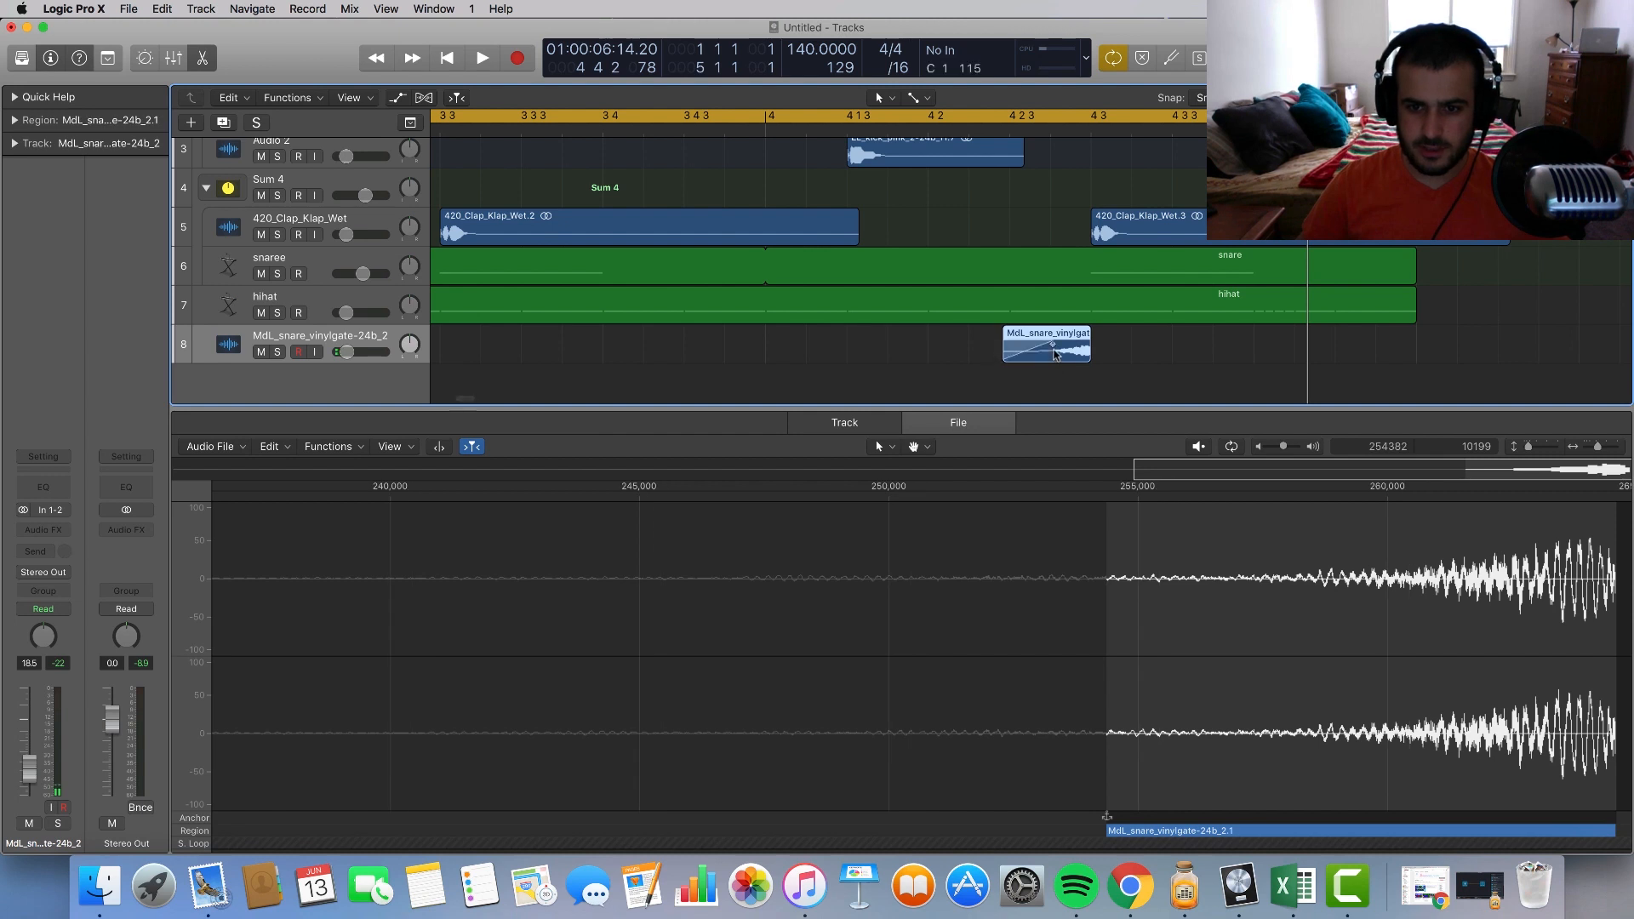
Step: Play the pattern and trim the end of the bar 2 reversed snare to the clap on beat 3
key("space")
scroll(777, 281, "down", 5)
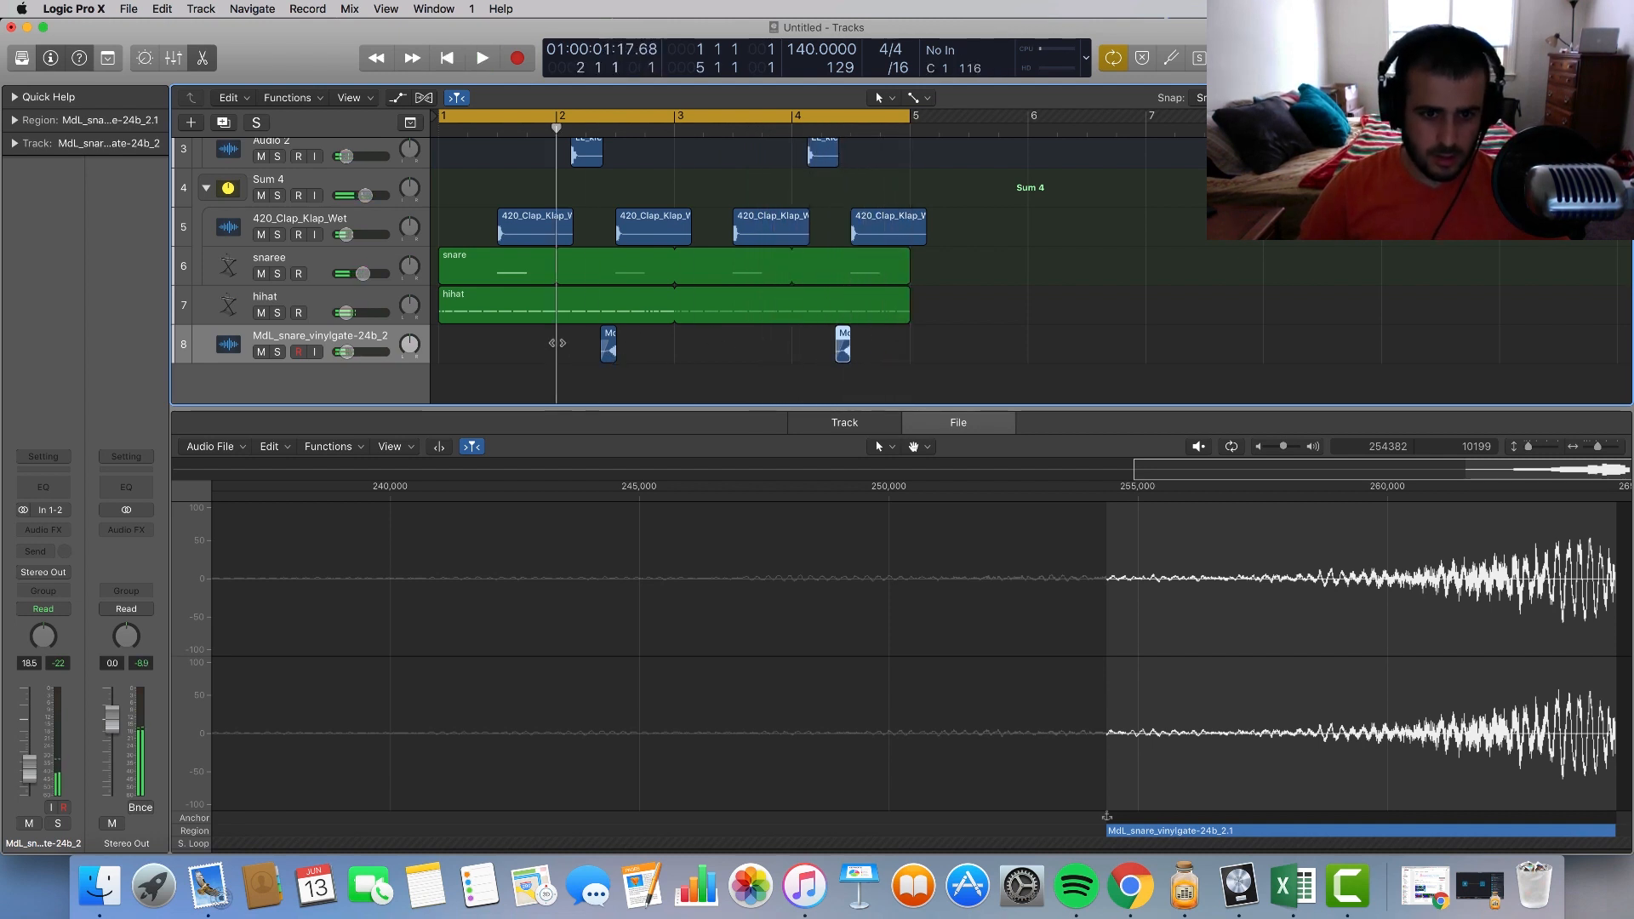
left_click_drag(1011, 342, 448, 355)
key("super+Right")
key("super+Right")
key("super+Right")
key("super+Right")
key("super+Right")
key("super+Right")
key("super+Right")
key("super+Right")
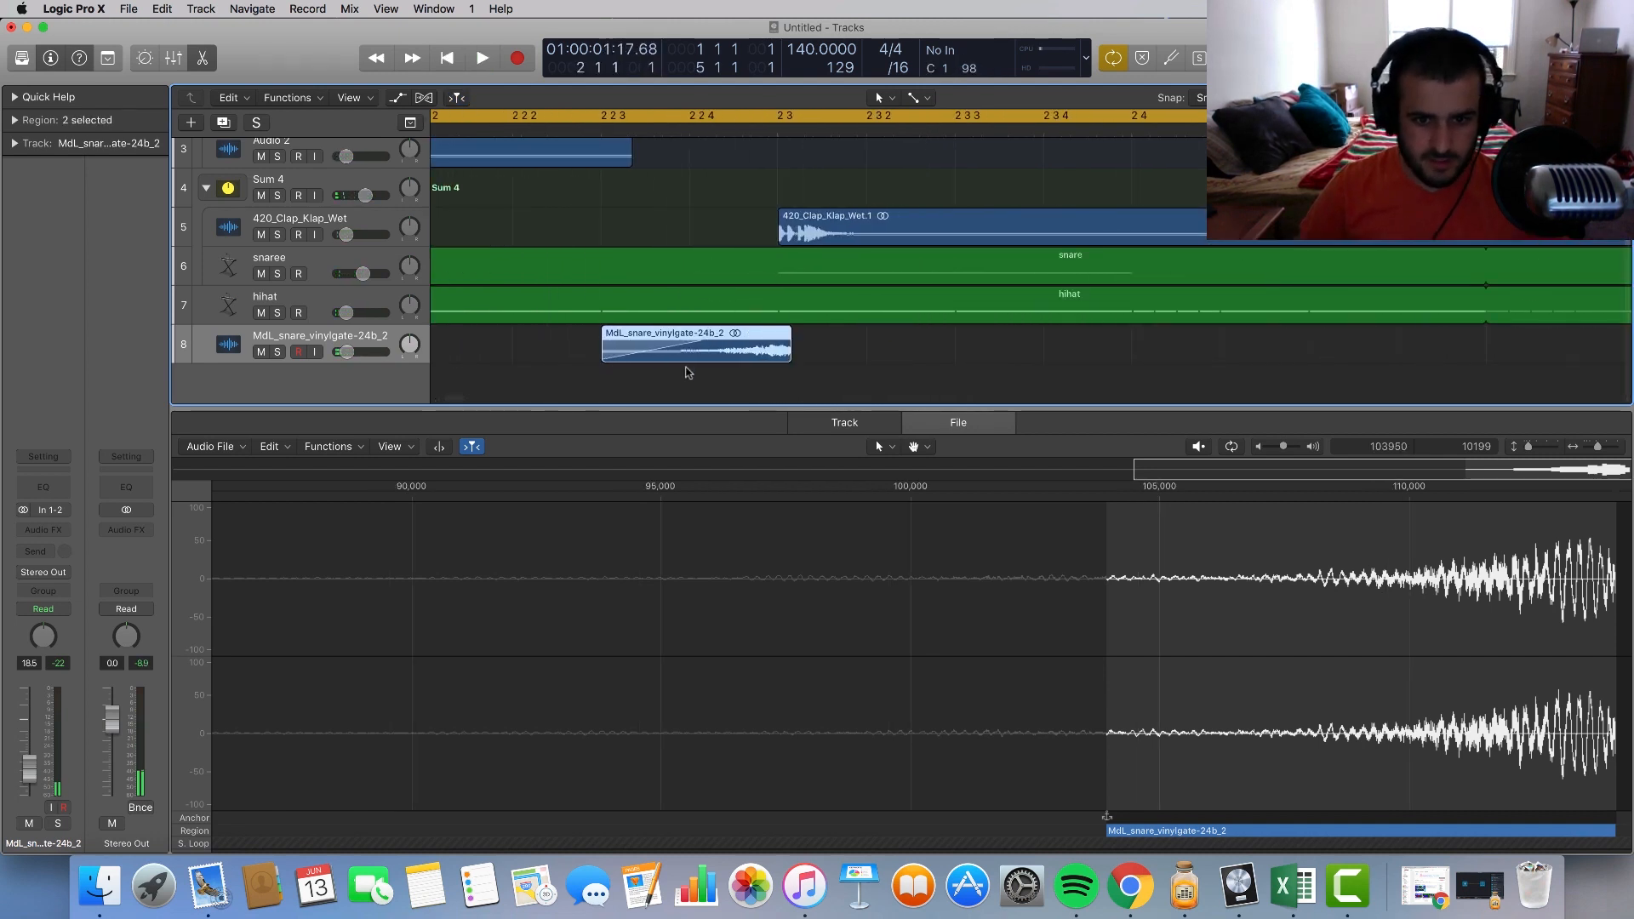
left_click_drag(744, 351, 778, 354)
Step: Shift the bar 4 reversed snare slightly later and trim its end at the clap on beat 3
scroll(888, 321, "right", 8)
scroll(887, 315, "right", 10)
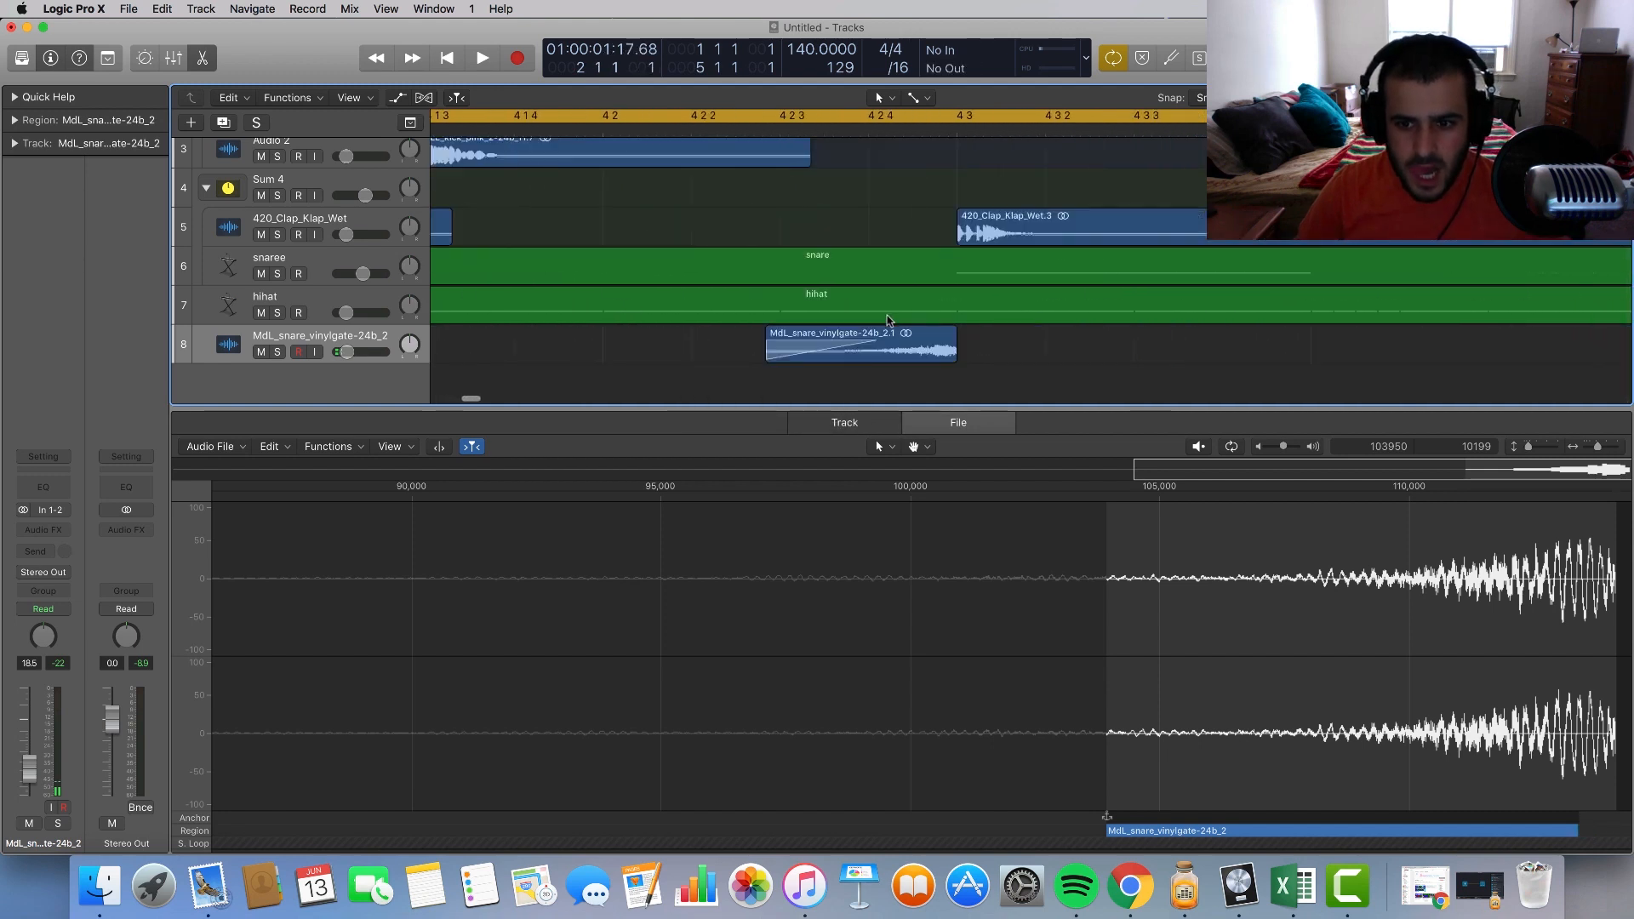
scroll(537, 275, "left", 4)
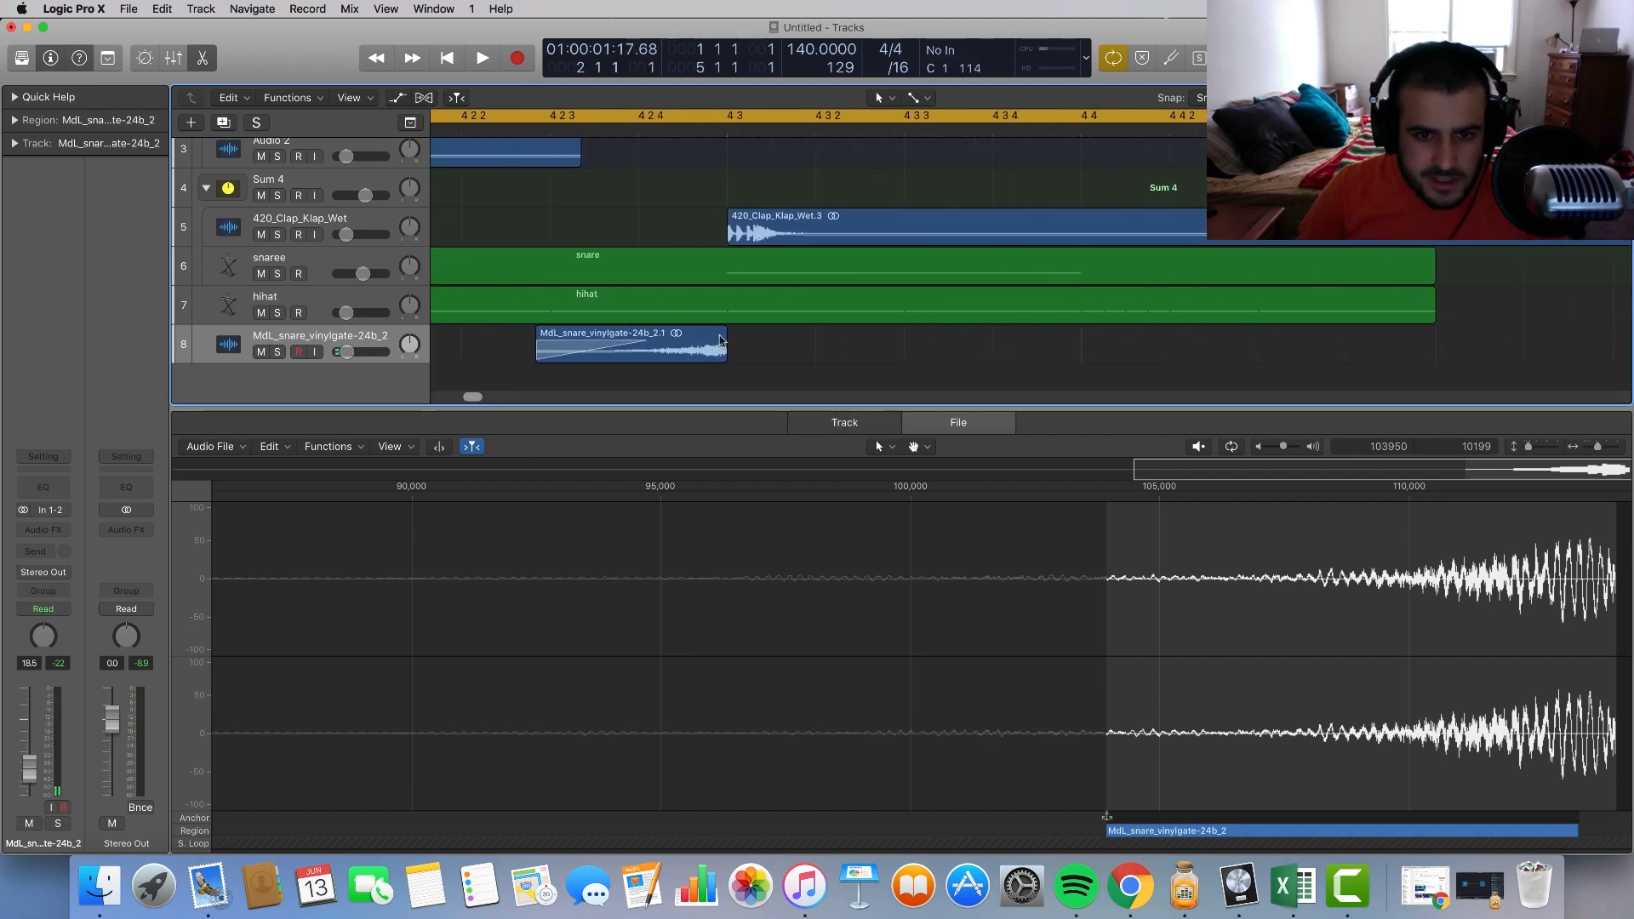
left_click_drag(723, 356, 718, 357)
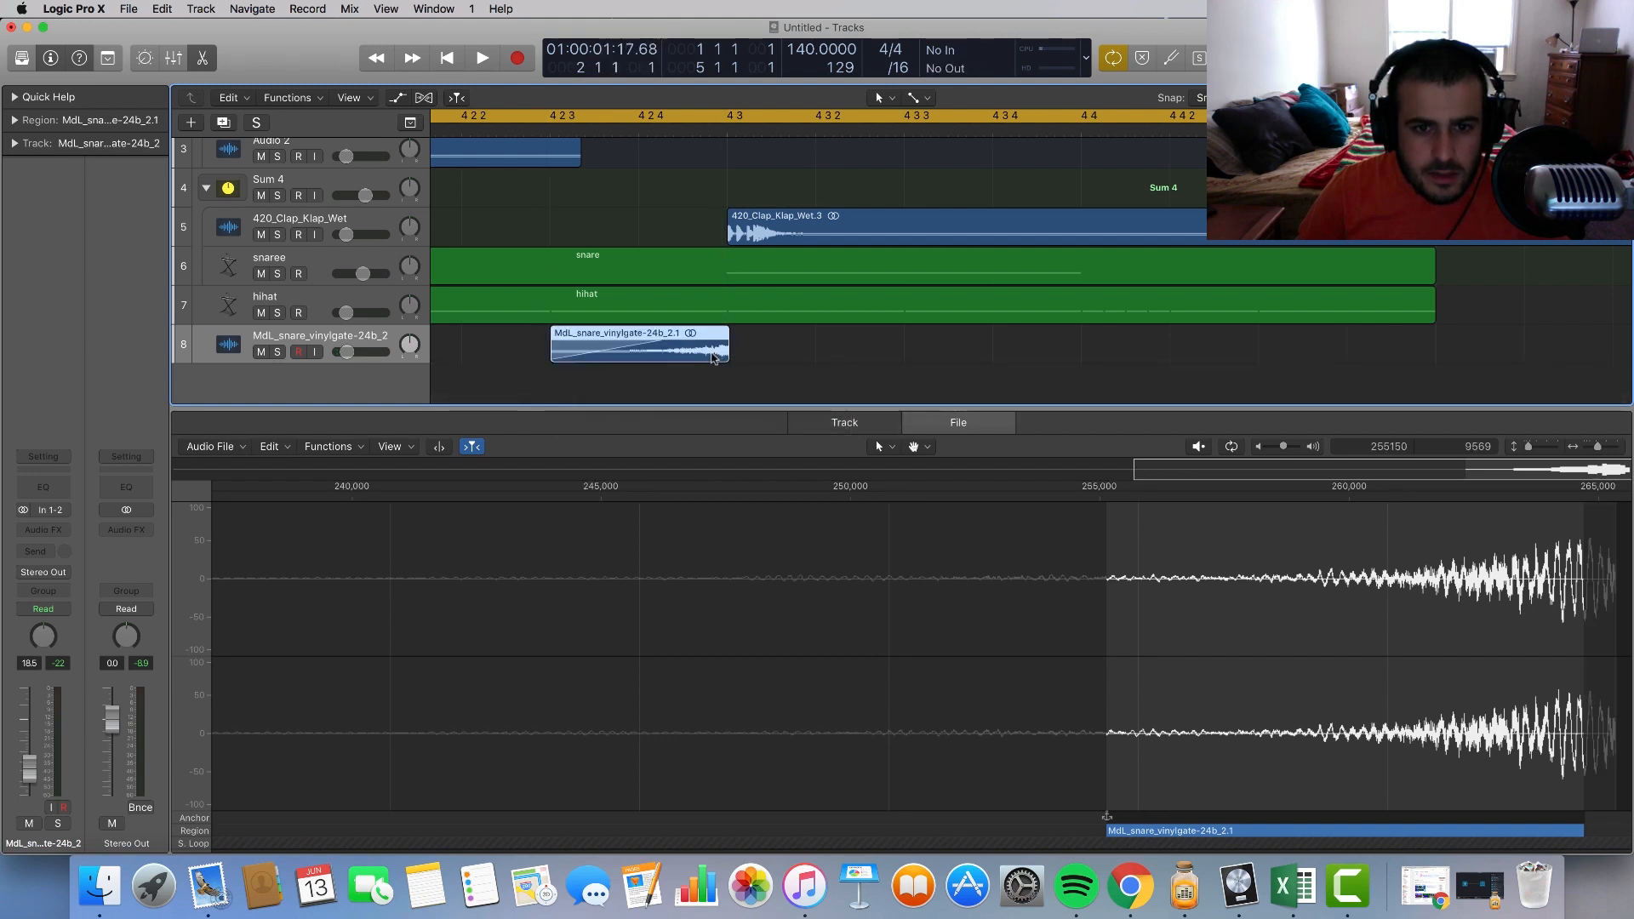
Step: Play the pattern and set the MdL_snare_vinylgate track's volume to -17.4 dB
key("space")
scroll(714, 359, "down", 3)
scroll(712, 353, "down", 1)
scroll(743, 322, "right", 3)
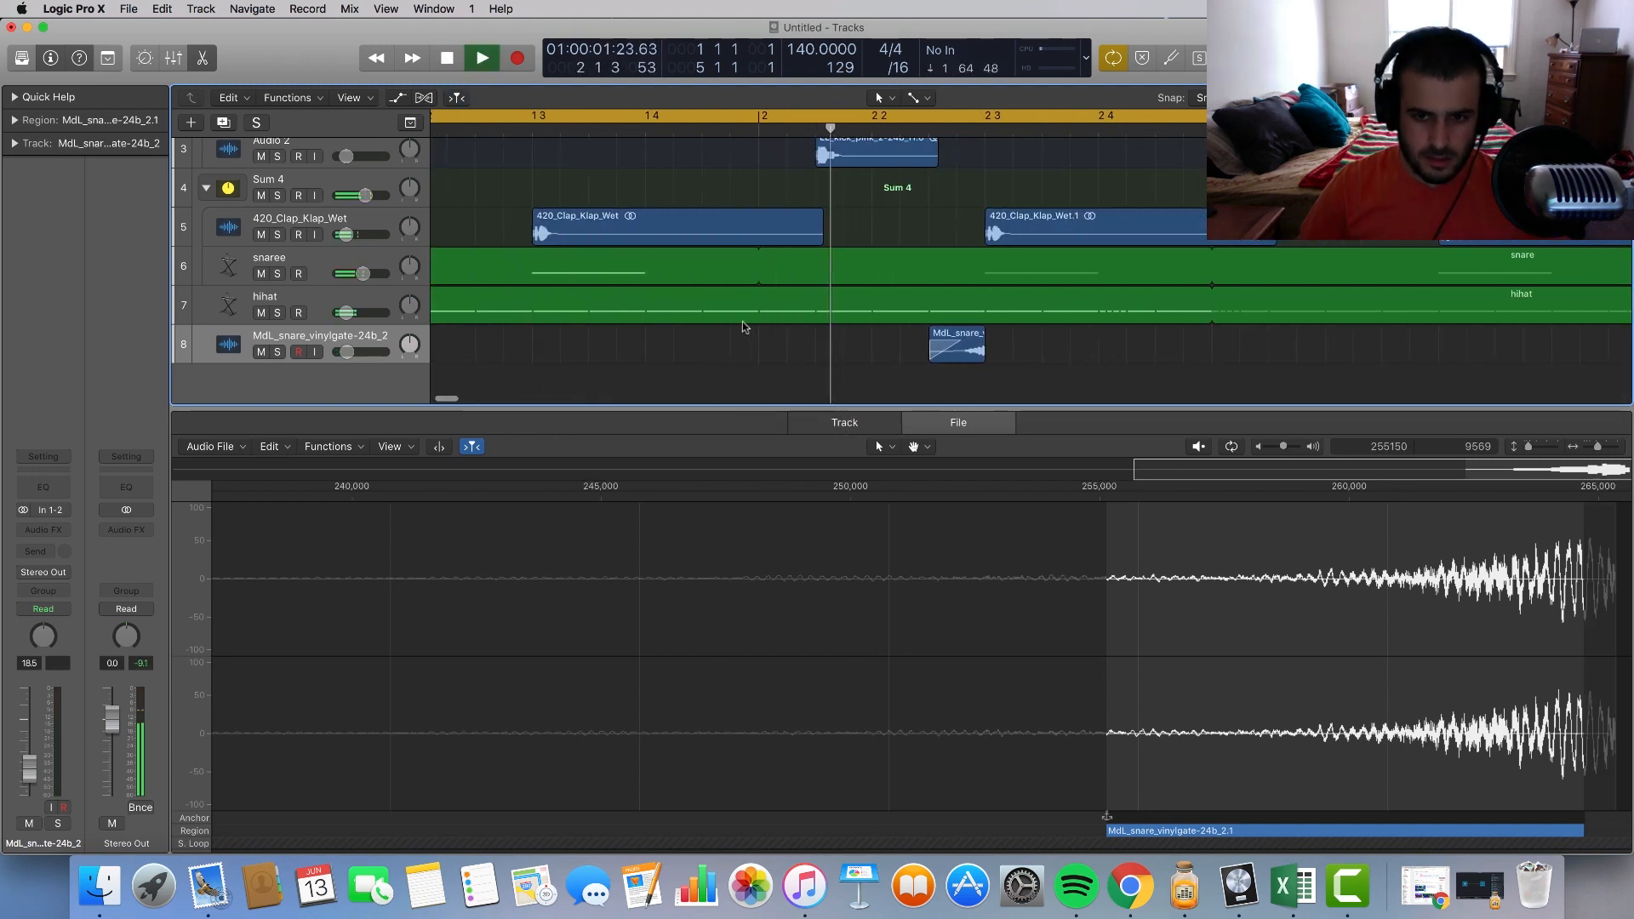
scroll(742, 322, "right", 5)
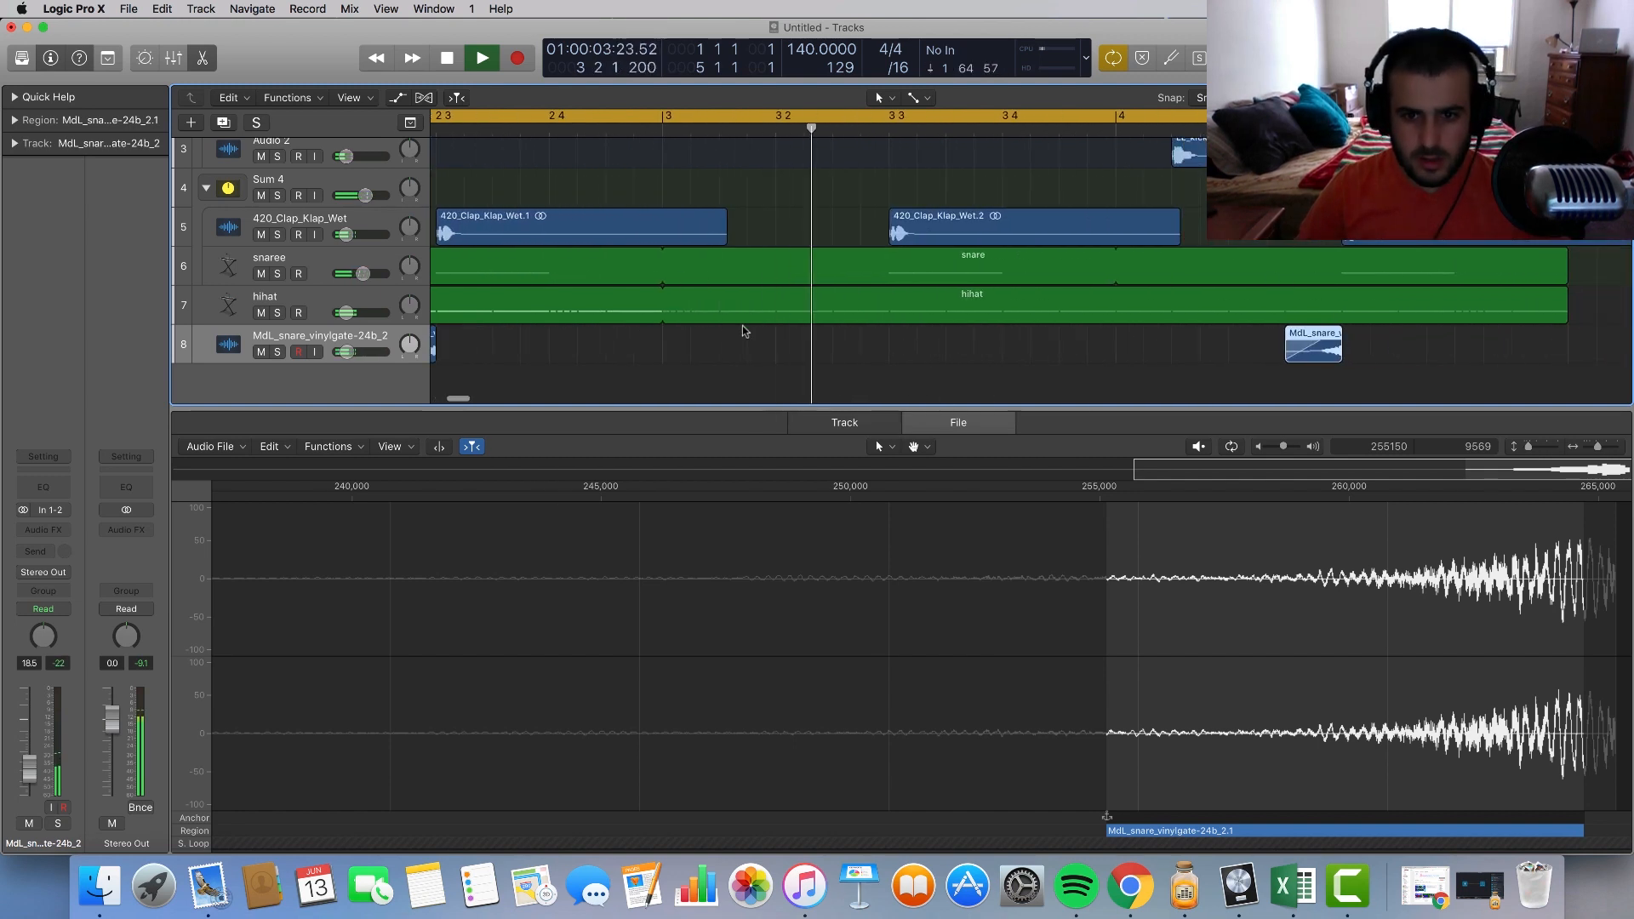
left_click(729, 356)
scroll(729, 356, "right", 3)
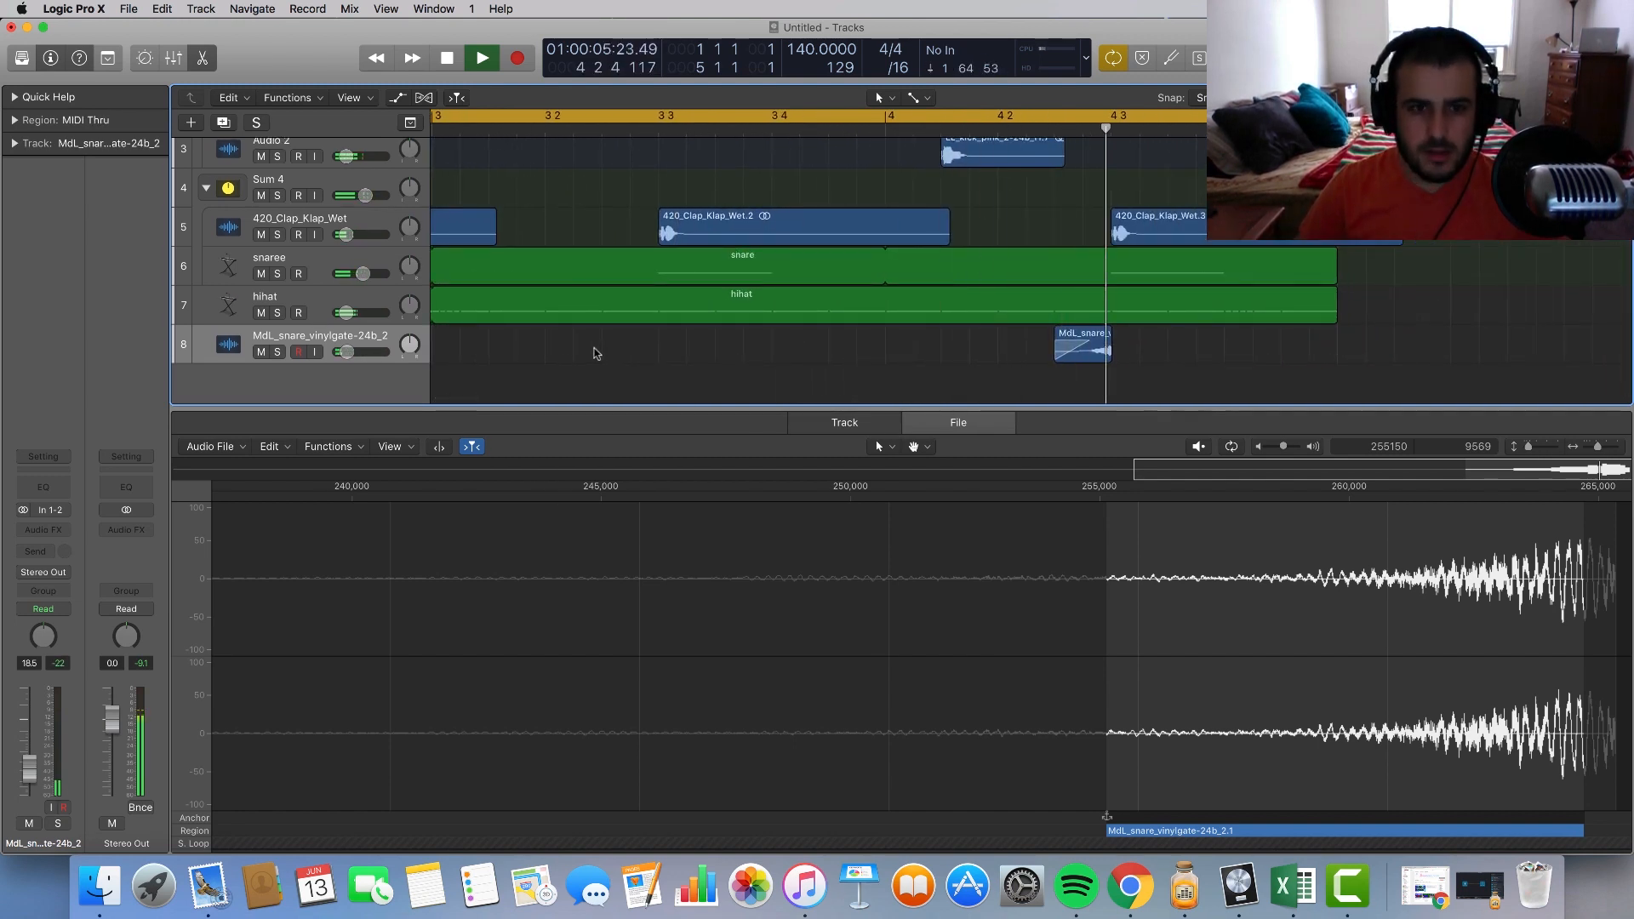
scroll(548, 293, "down", 5)
scroll(548, 293, "left", 3)
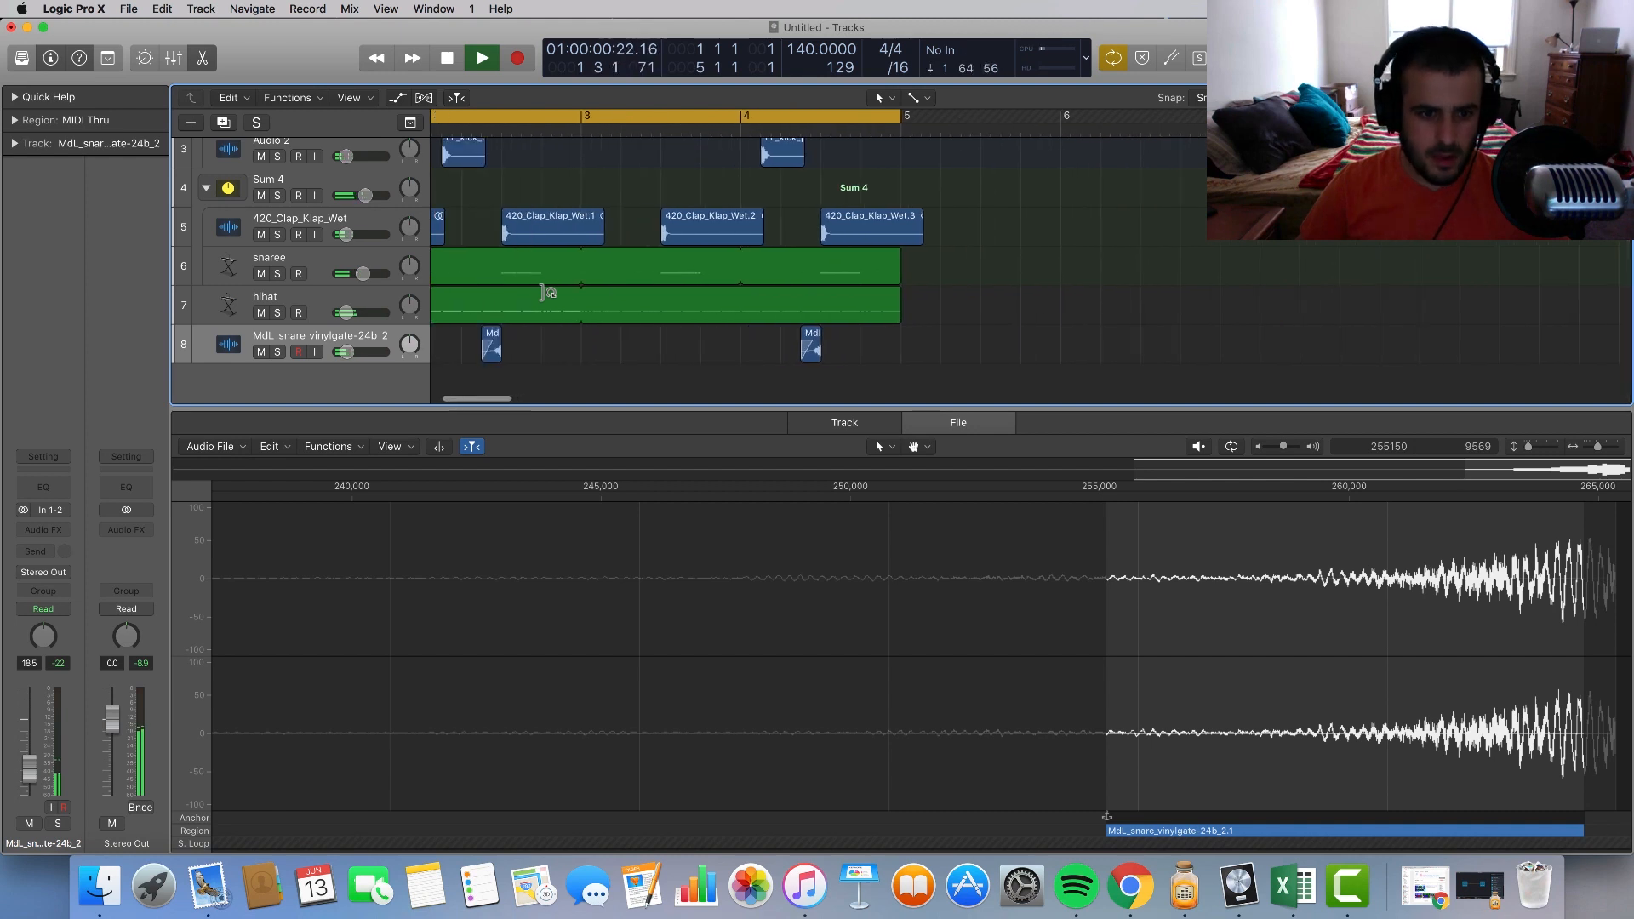
scroll(547, 292, "left", 2)
left_click_drag(348, 352, 354, 354)
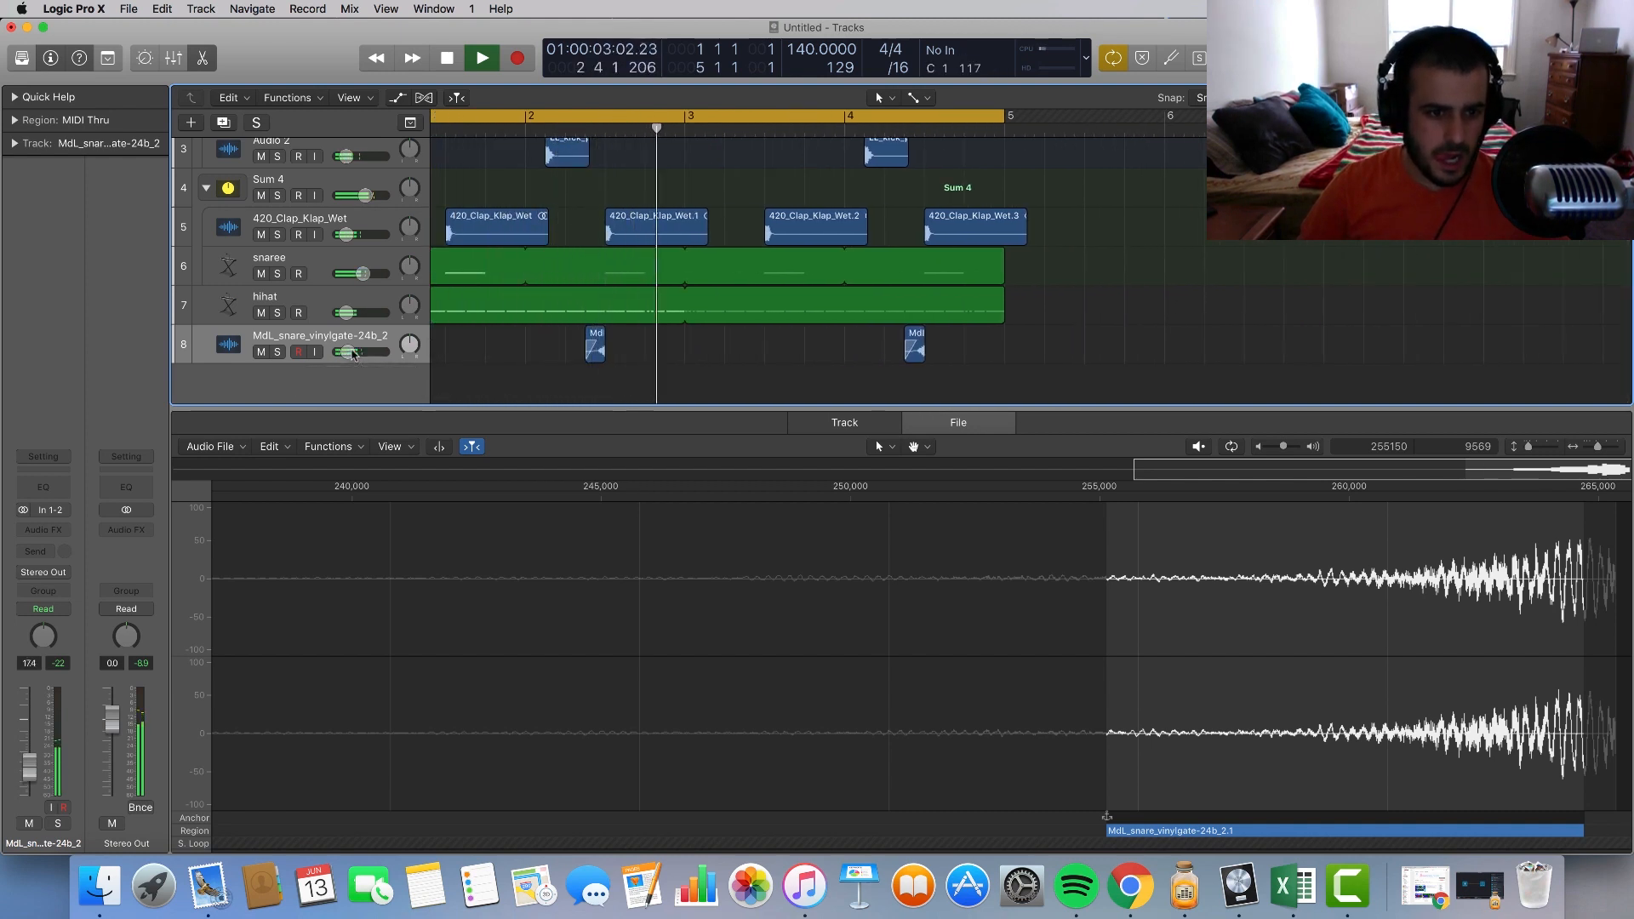
key("space")
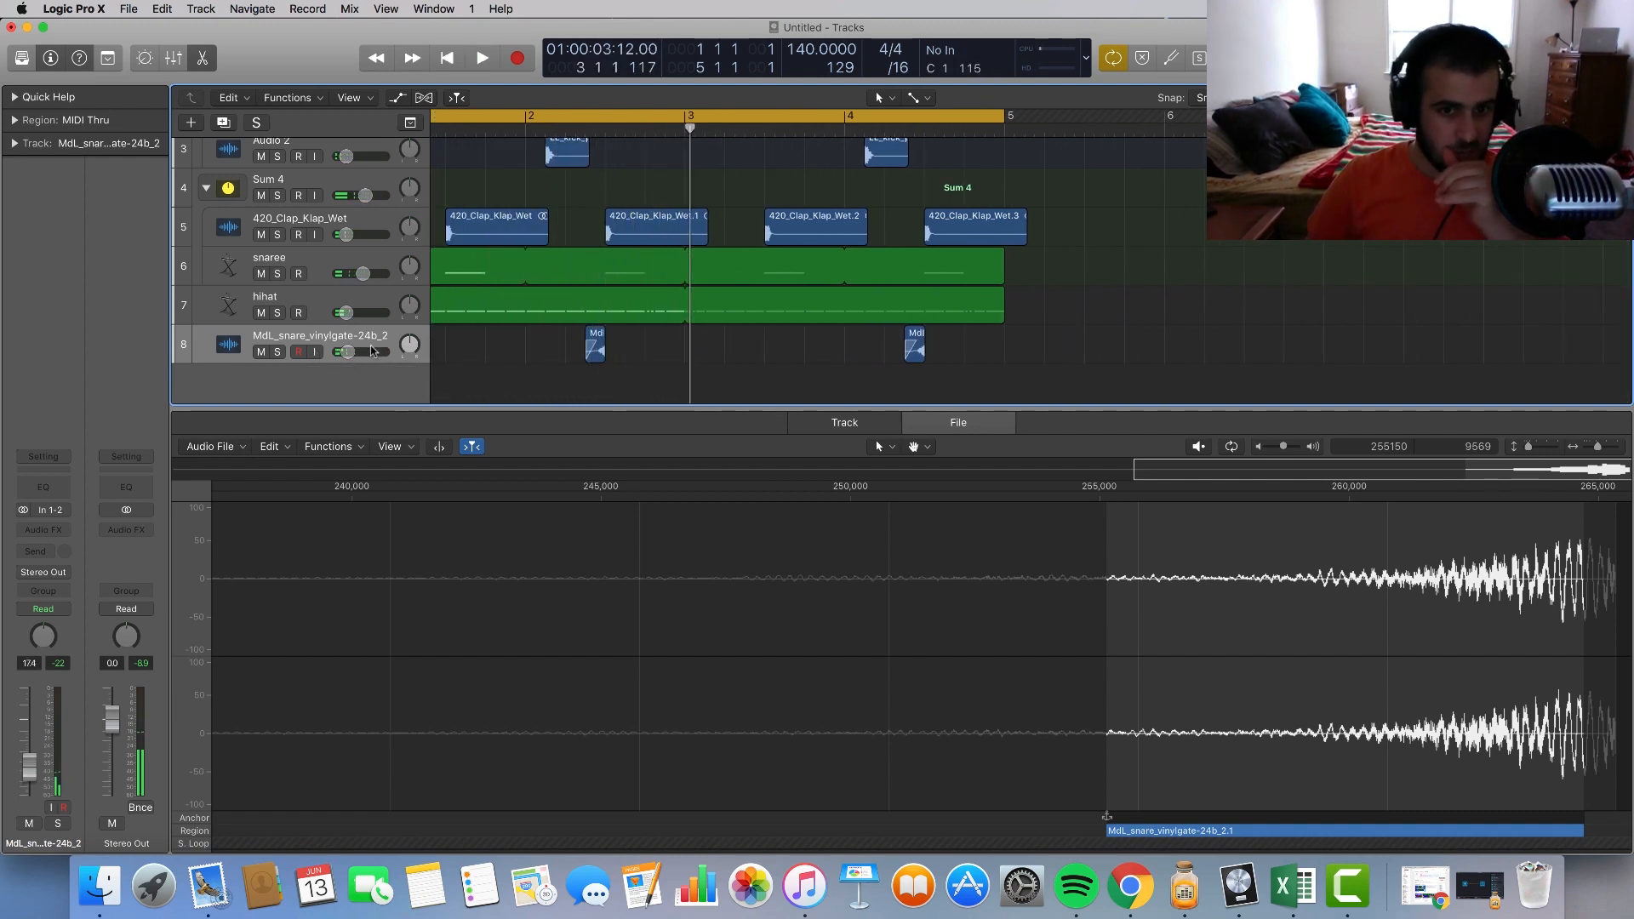
Step: Add an empty audio track below the reversed snare track and open the sample library
left_click(349, 221)
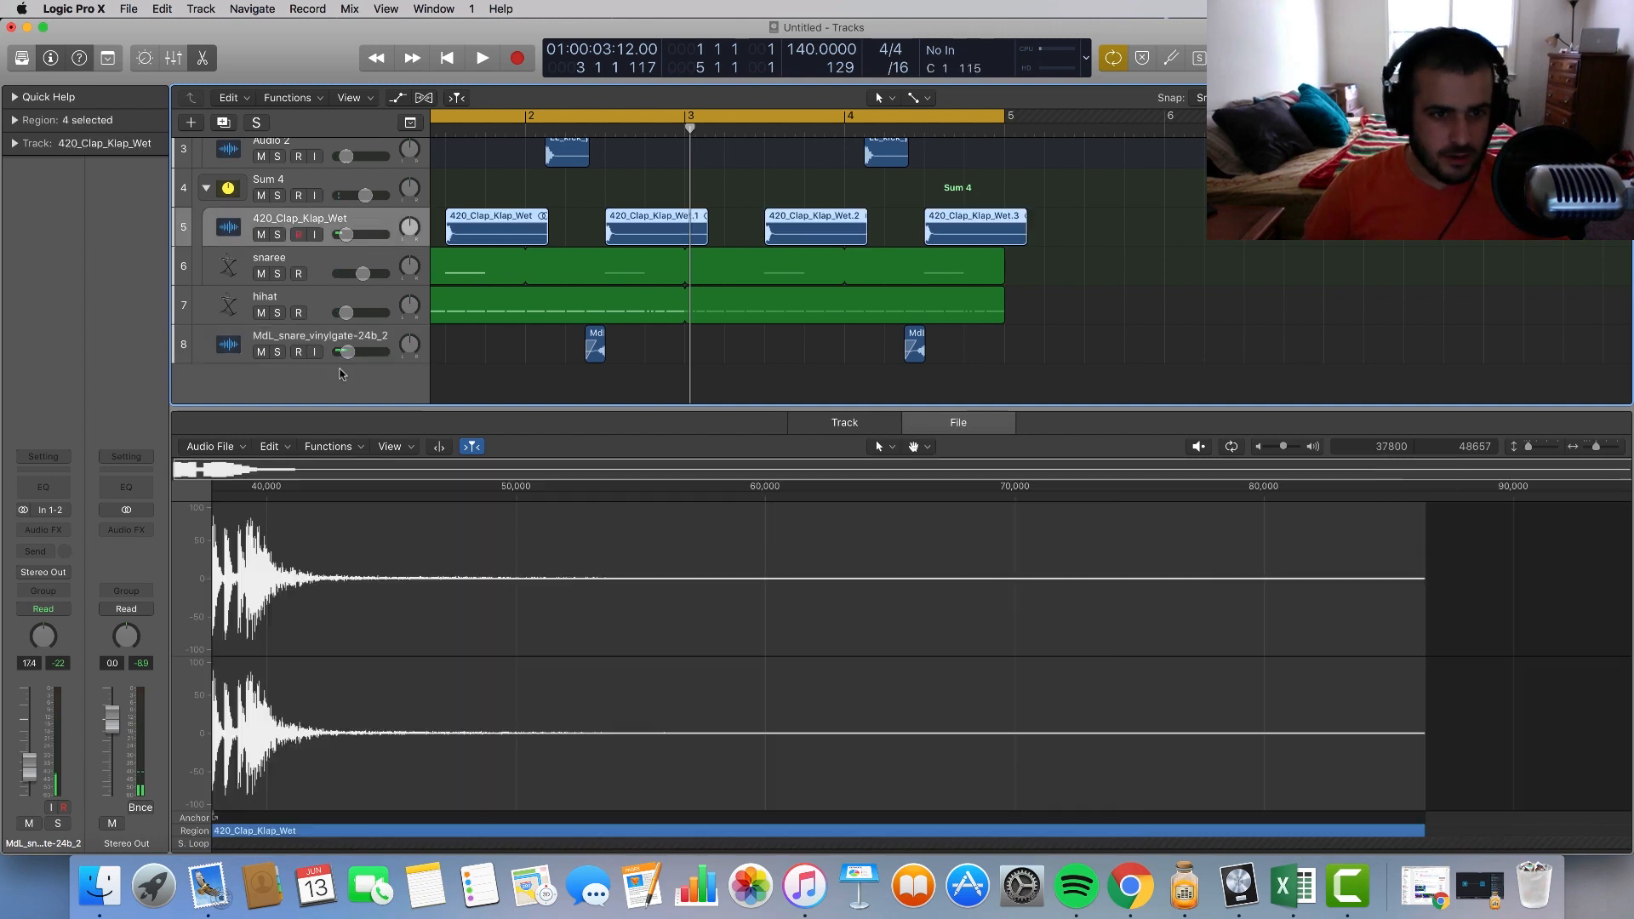
double_click(338, 384)
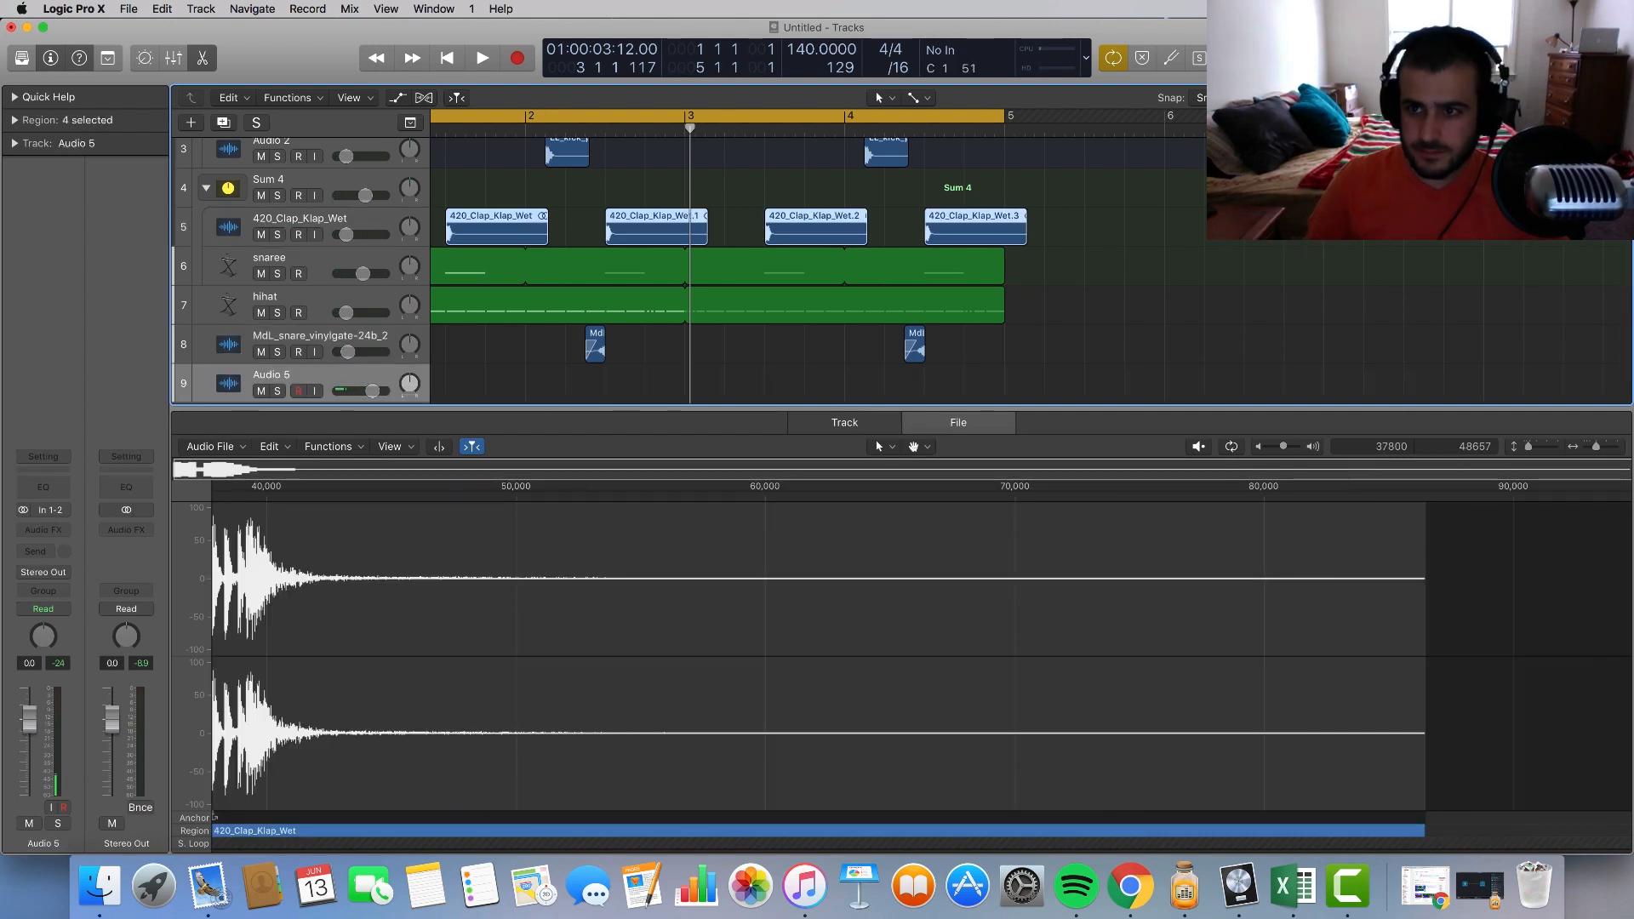
left_click(1377, 9)
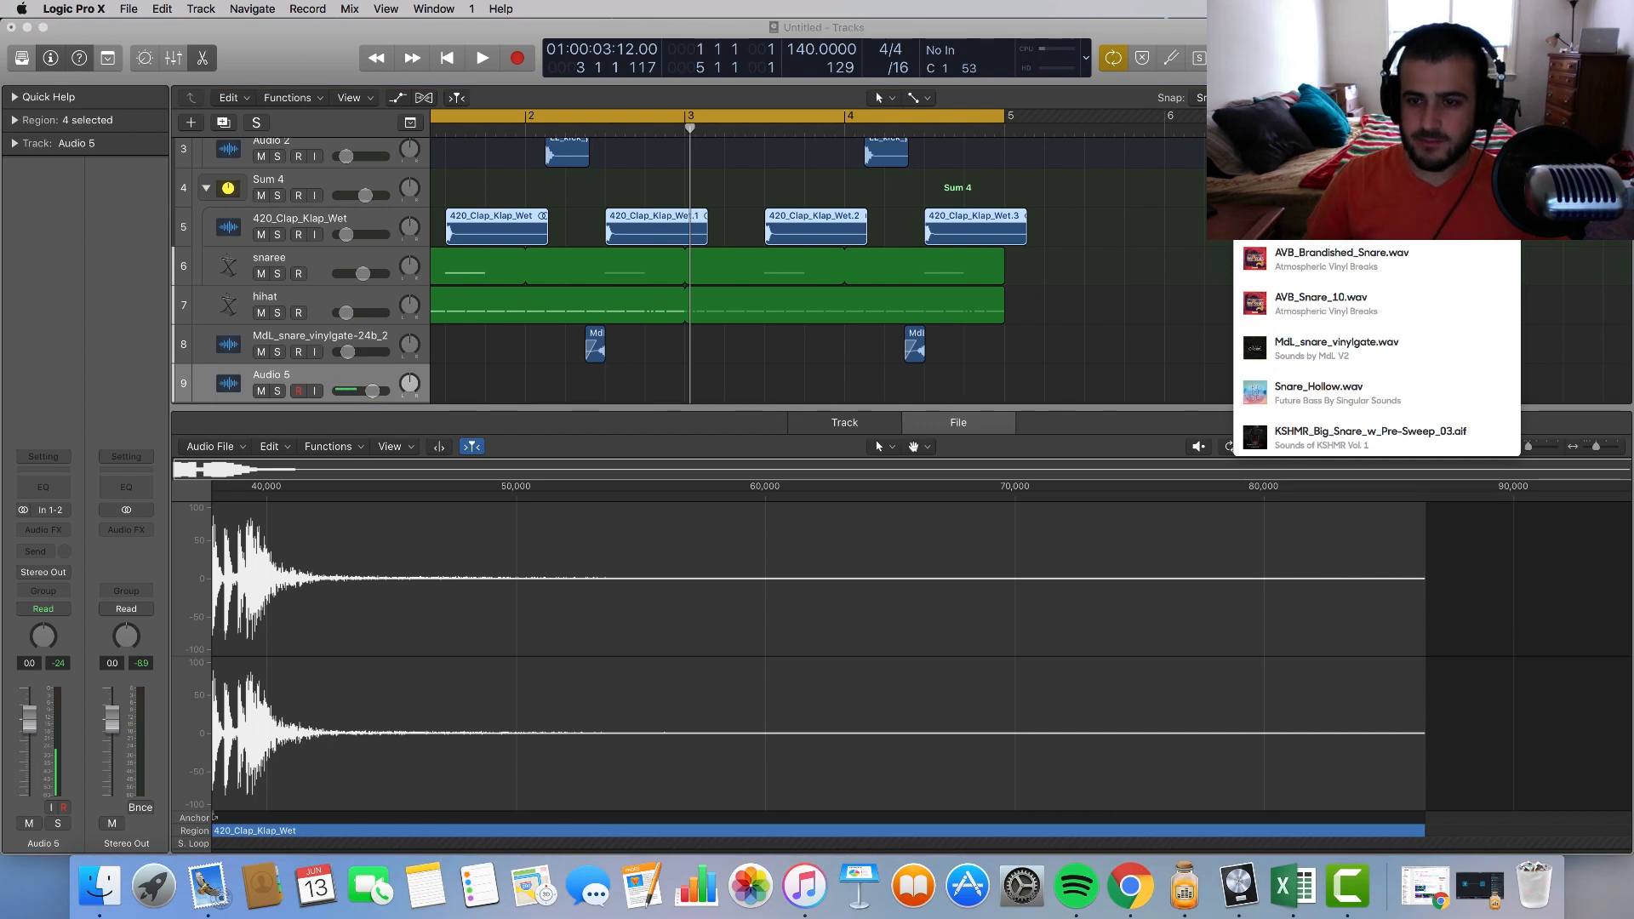
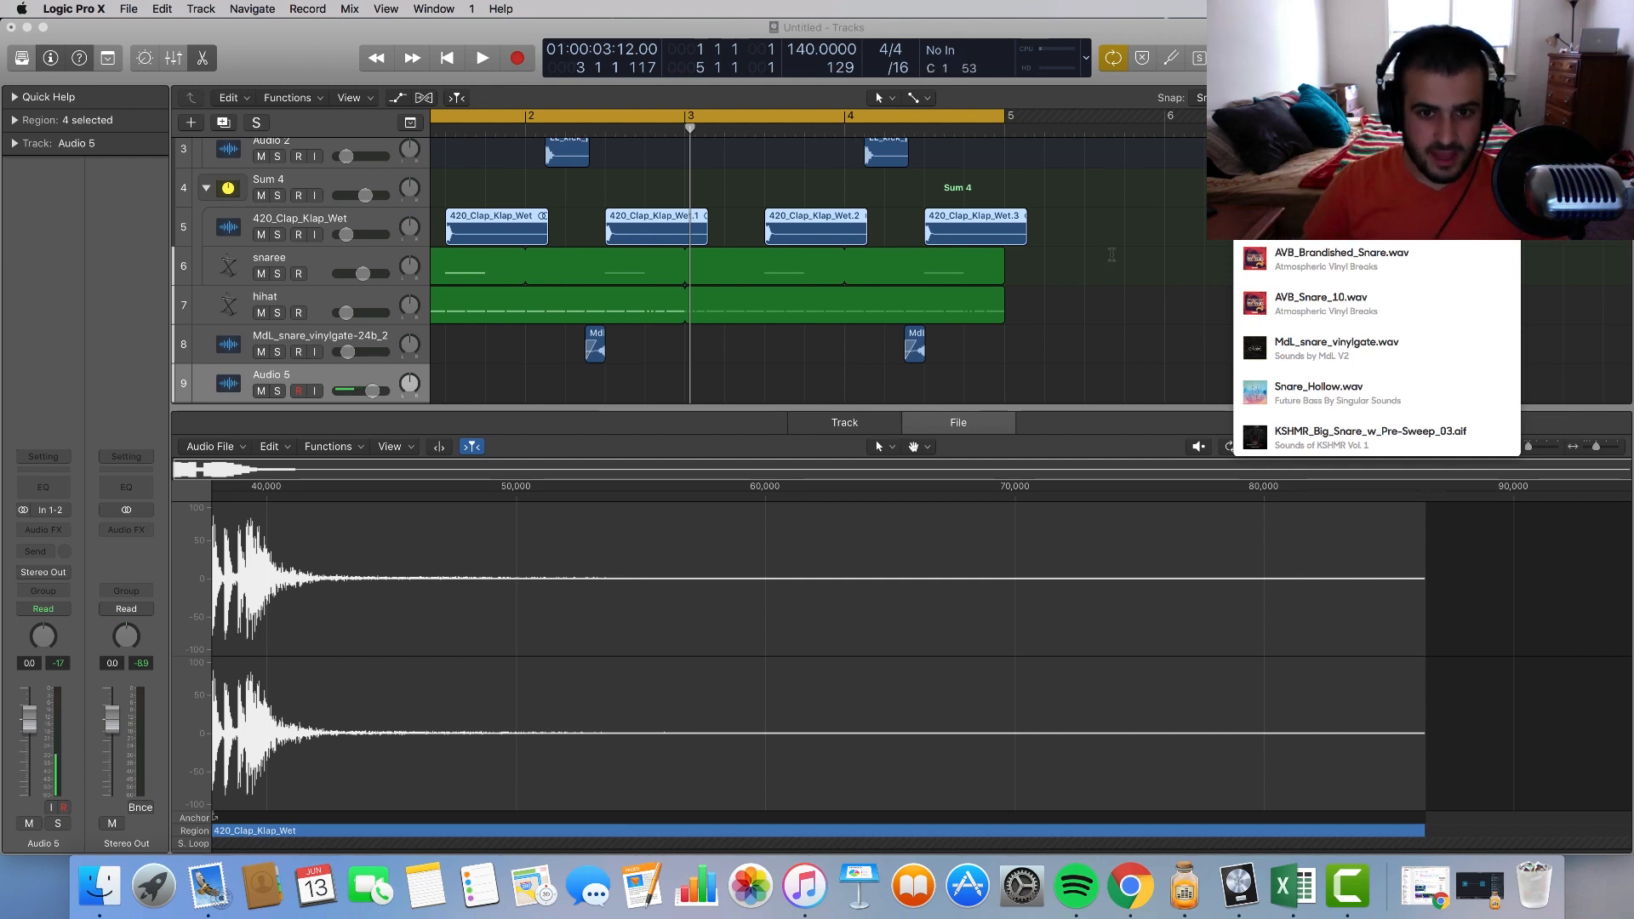
scroll(1112, 254, "down", 2)
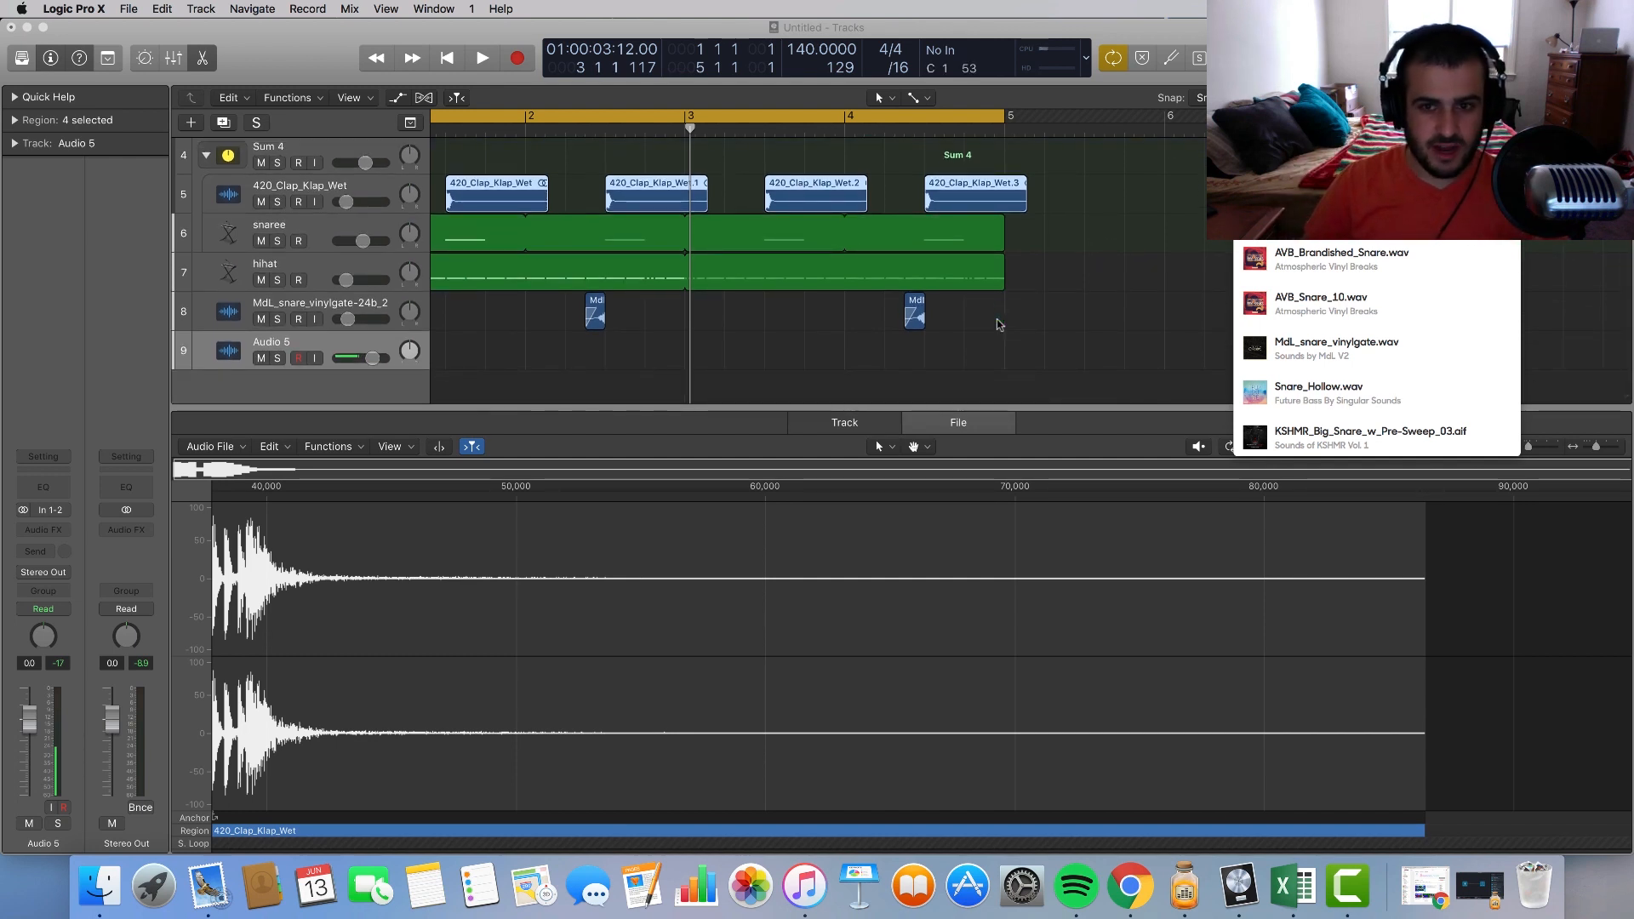
left_click_drag(603, 155, 667, 186)
left_click_drag(928, 164, 988, 186)
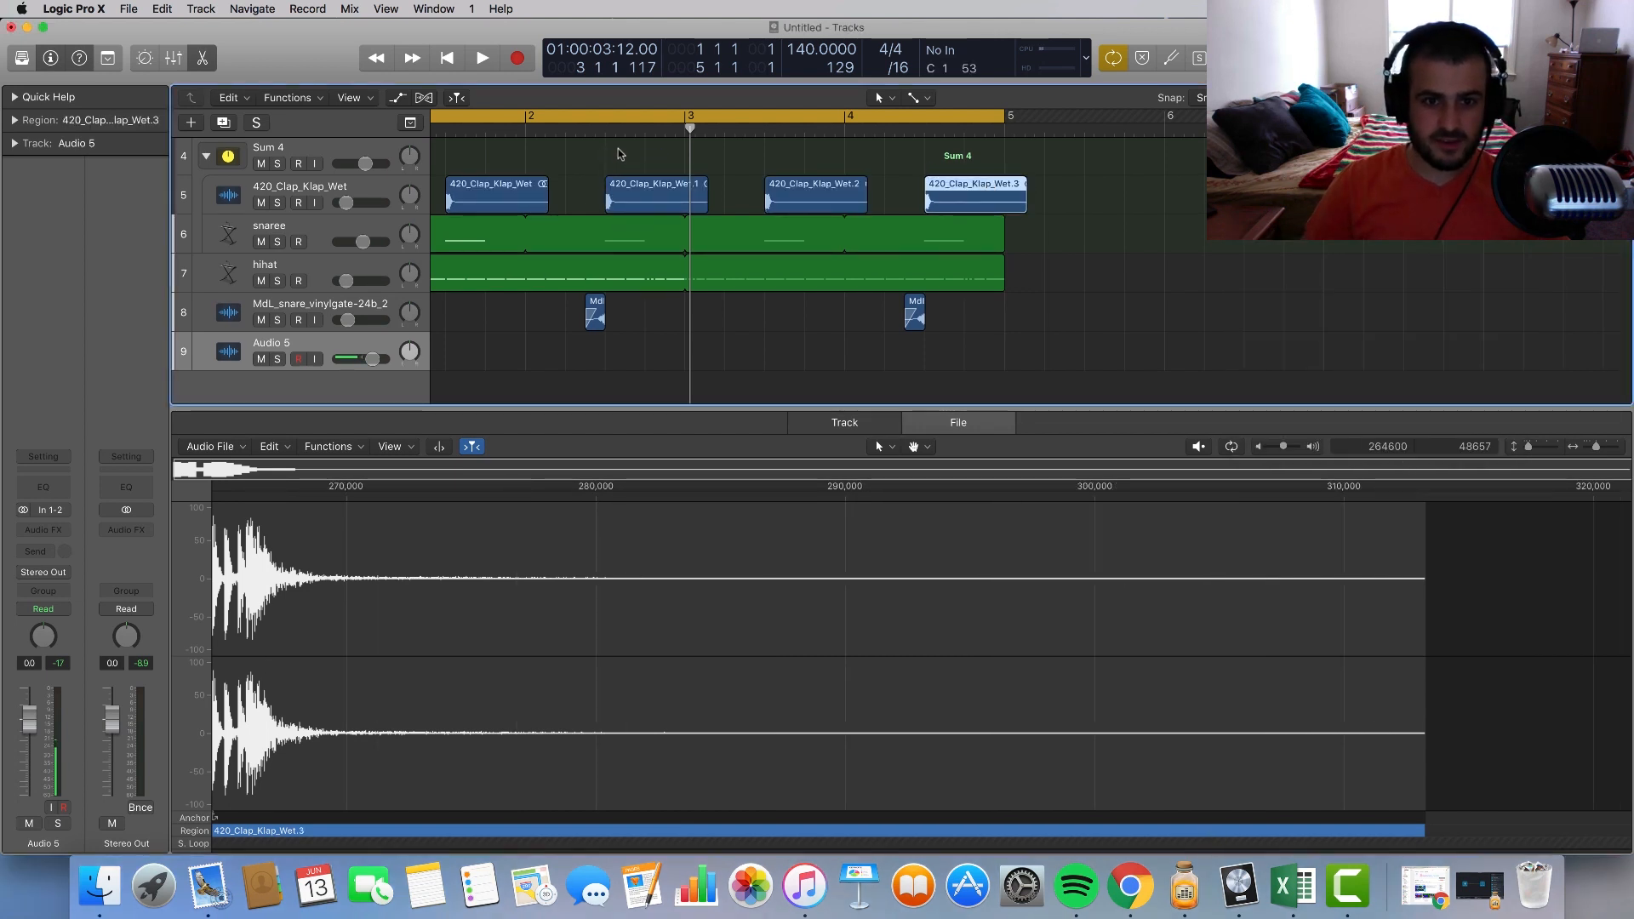
left_click(666, 191)
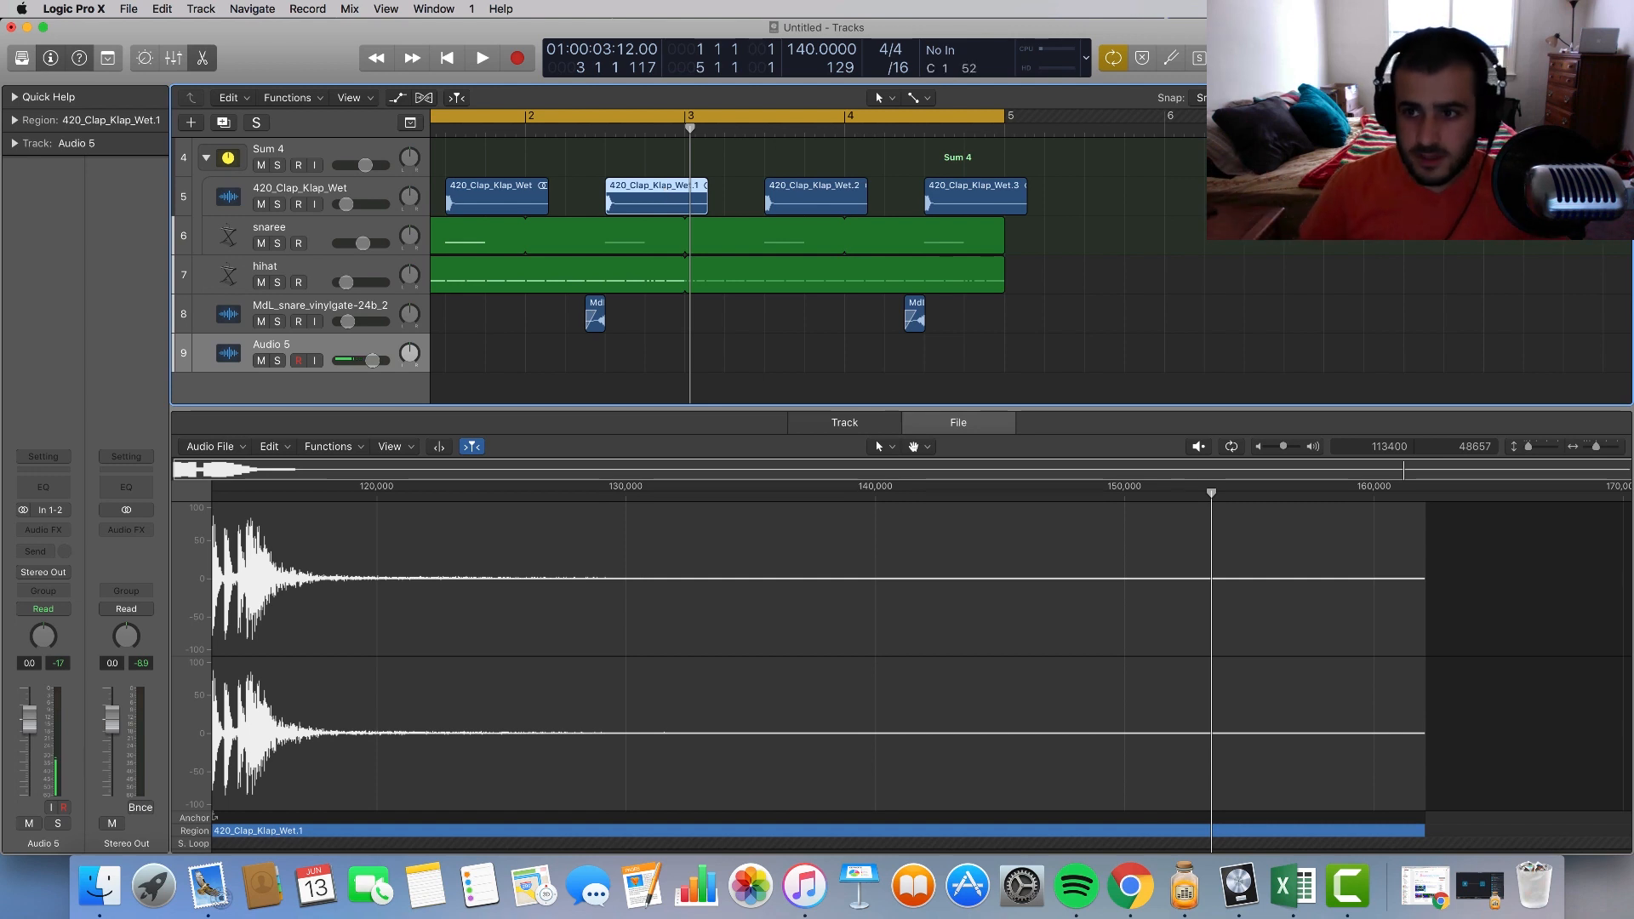
Step: Search the sample library for "clap" and place LL_clap_smooth.wav on the new track at beat 3 of bars 2 and 4
left_click(1377, 9)
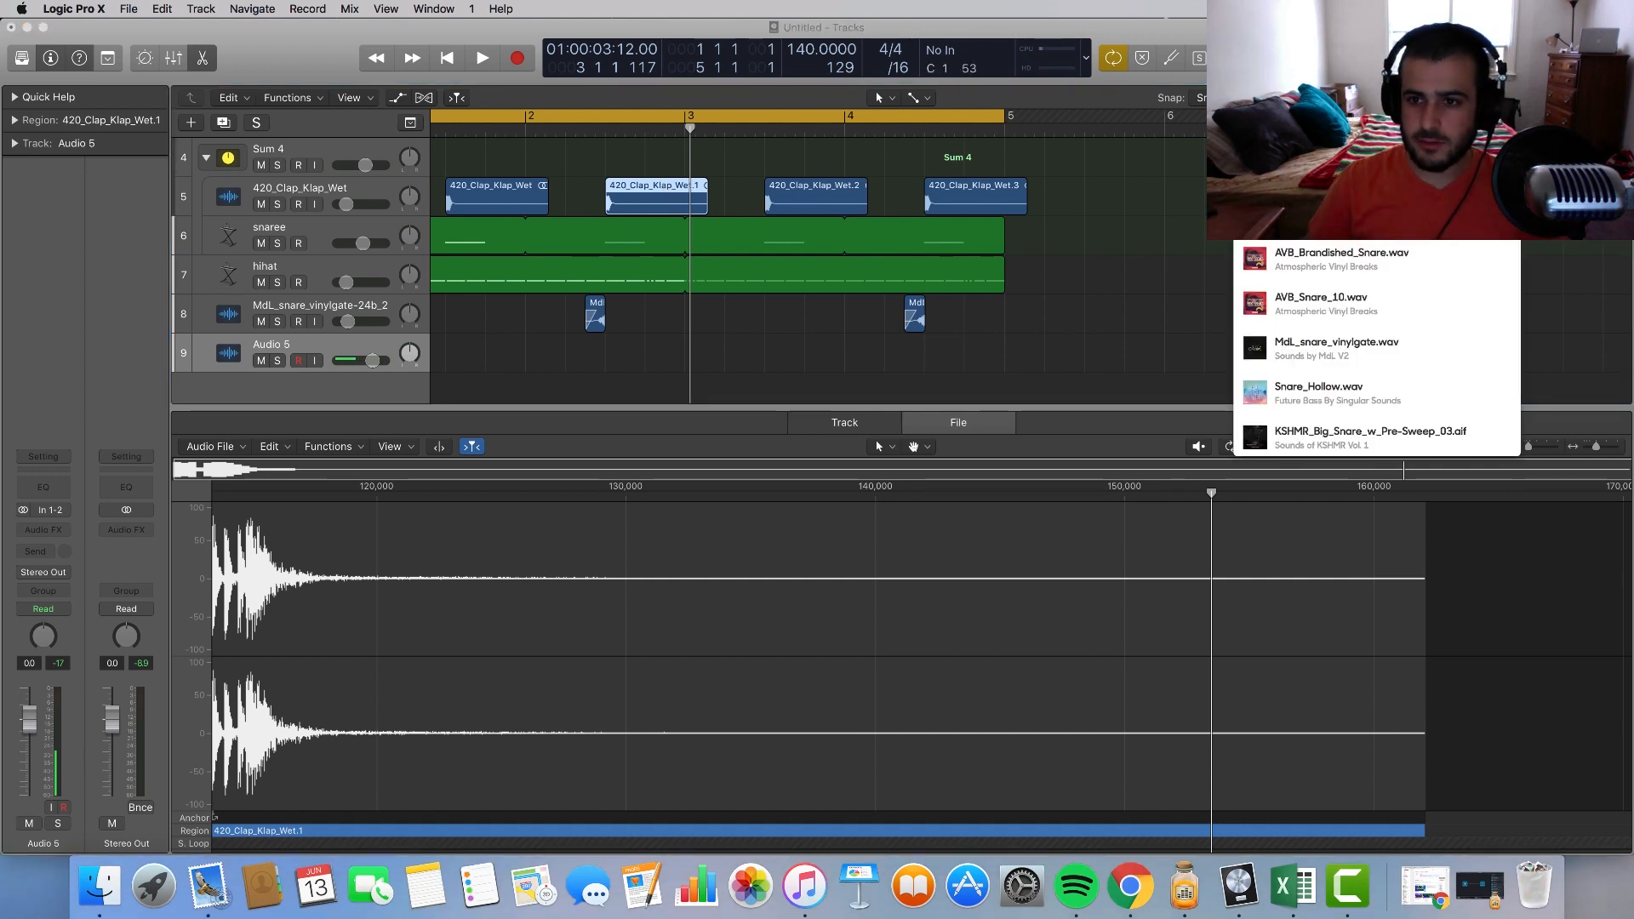
key("Return")
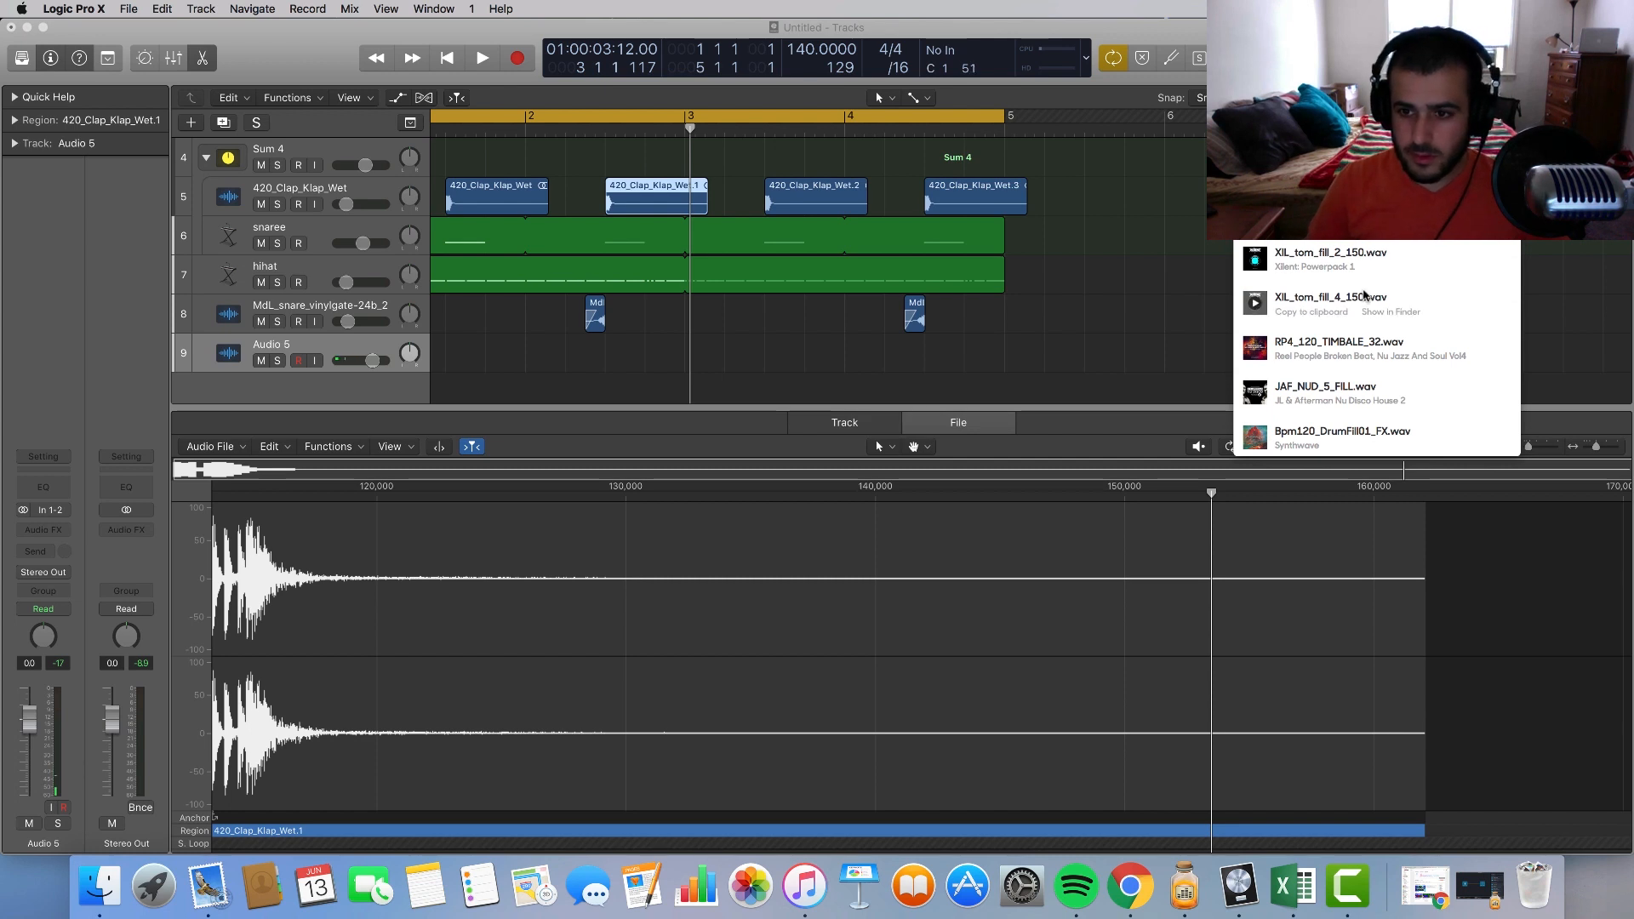
type("clap")
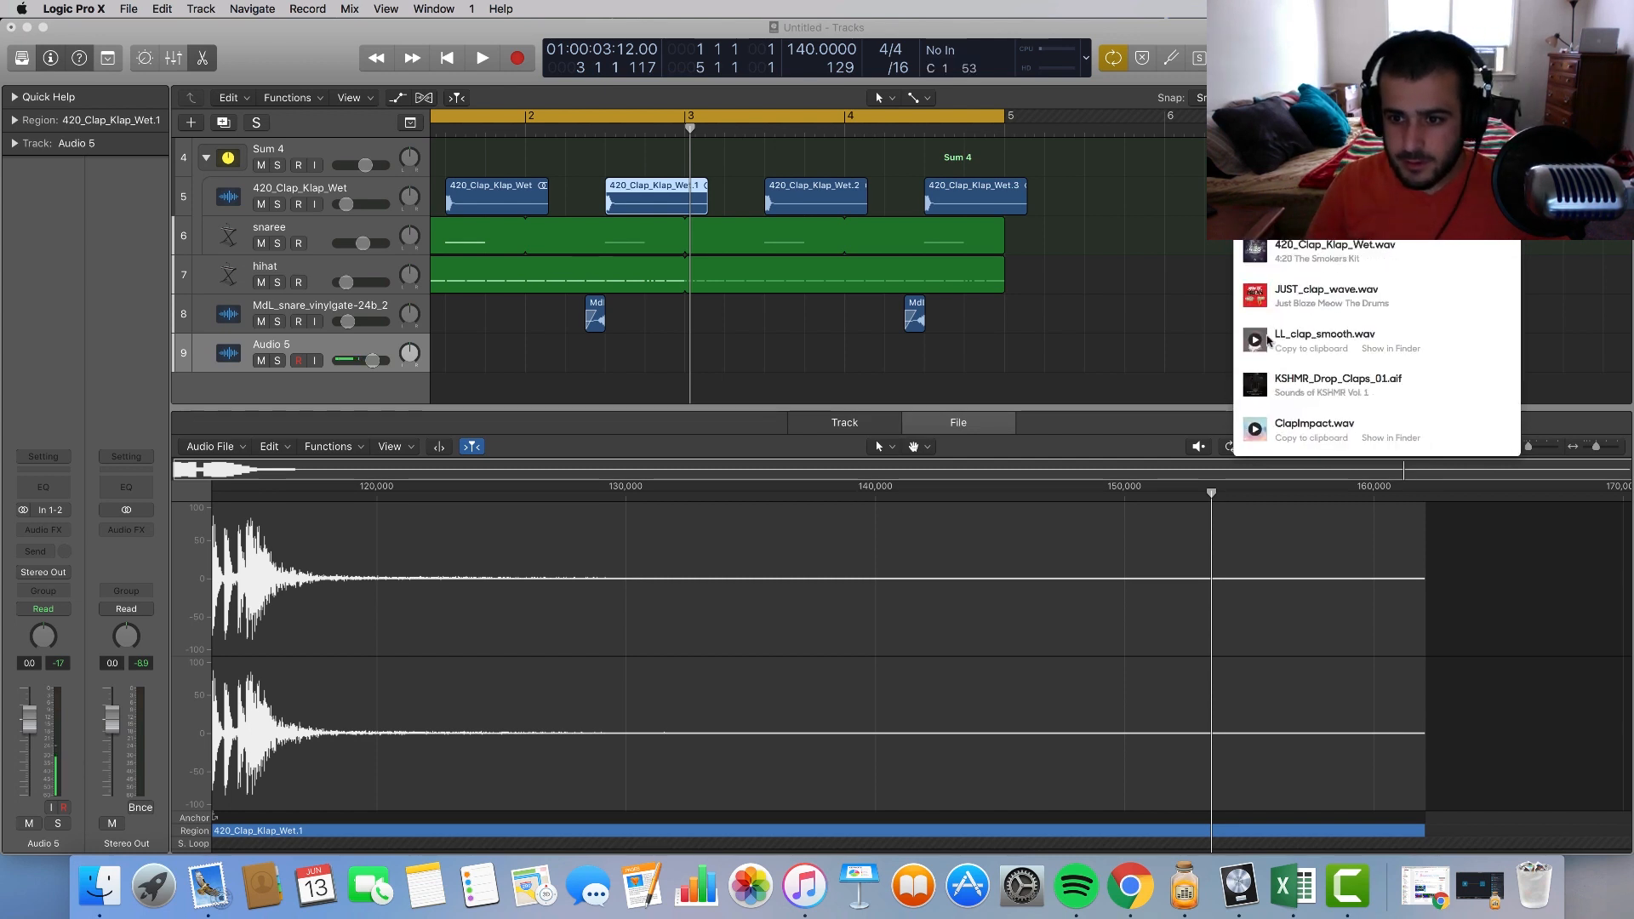
left_click_drag(732, 347, 672, 362)
left_click(641, 351)
Step: Shorten both LL_clap_smooth regions to about a sixteenth note
scroll(672, 362, "up", 5)
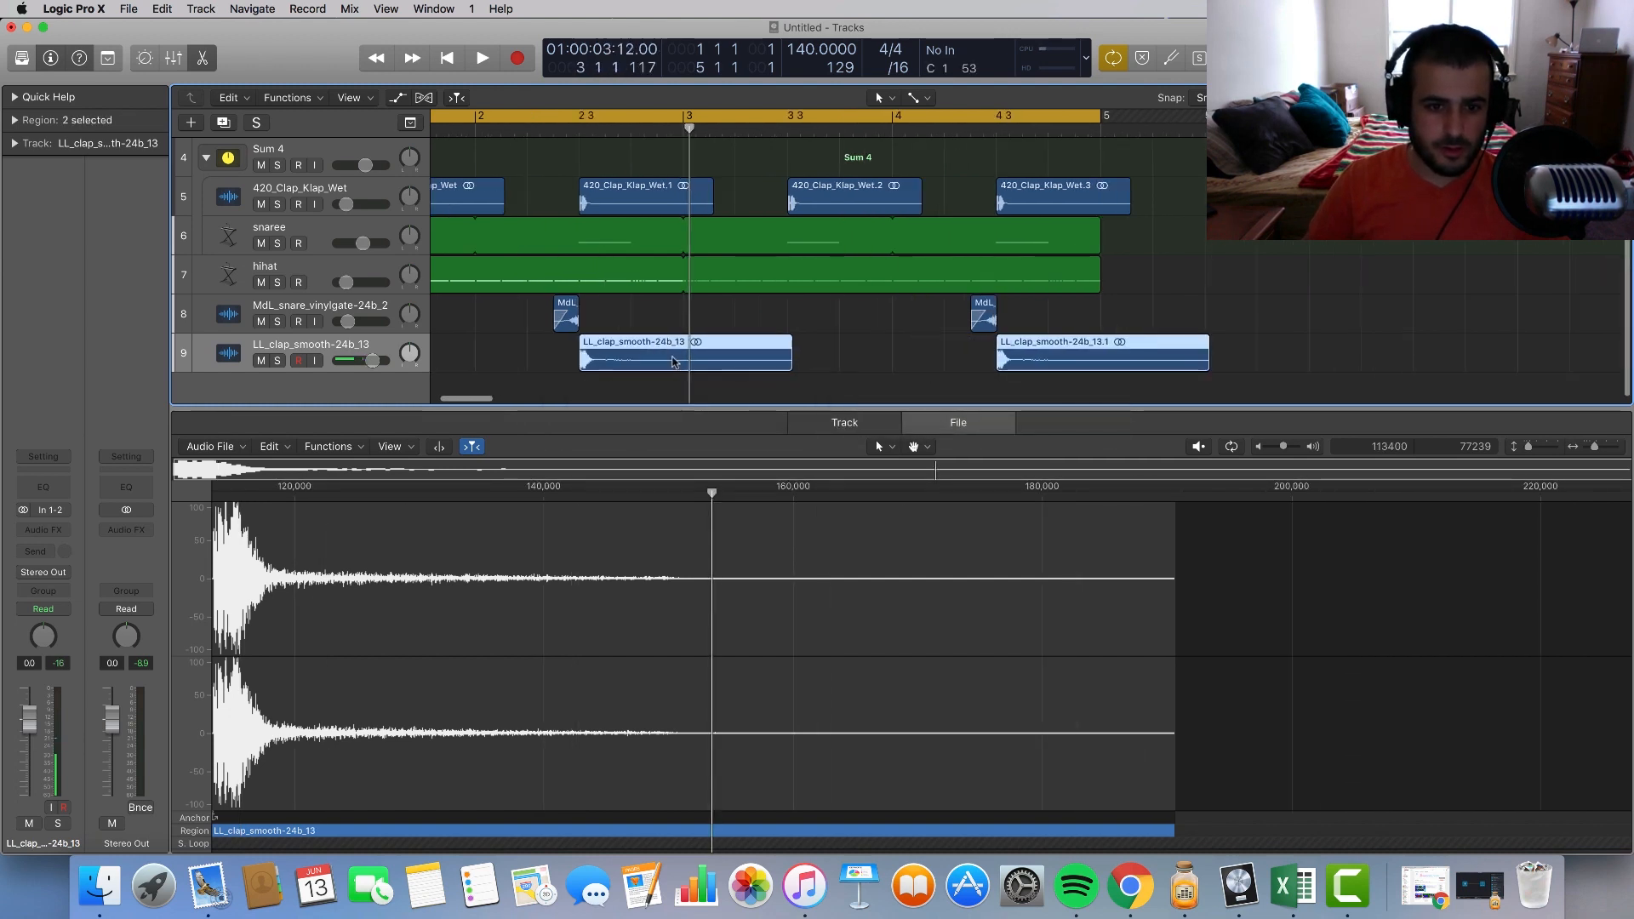
scroll(934, 366, "left", 2)
left_click_drag(971, 362, 670, 292)
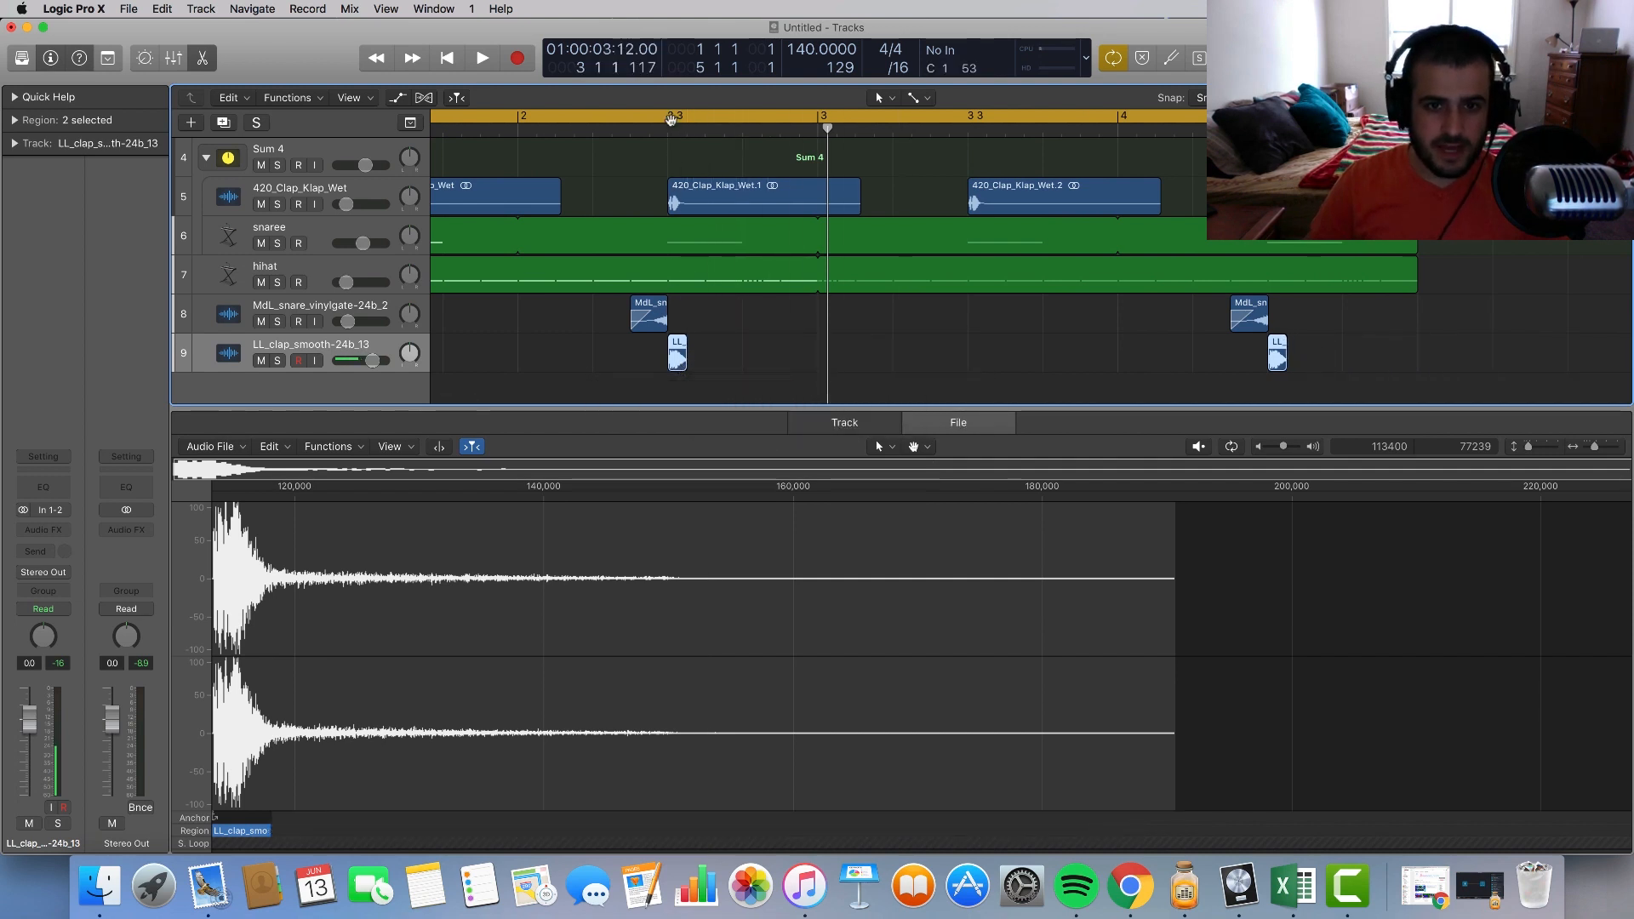
Step: Start the cycle range at bar 2 beat 3 and audition the LL_clap_smooth track soloed at -16.4 dB
left_click(666, 112, "shift")
left_click_drag(358, 354, 354, 354)
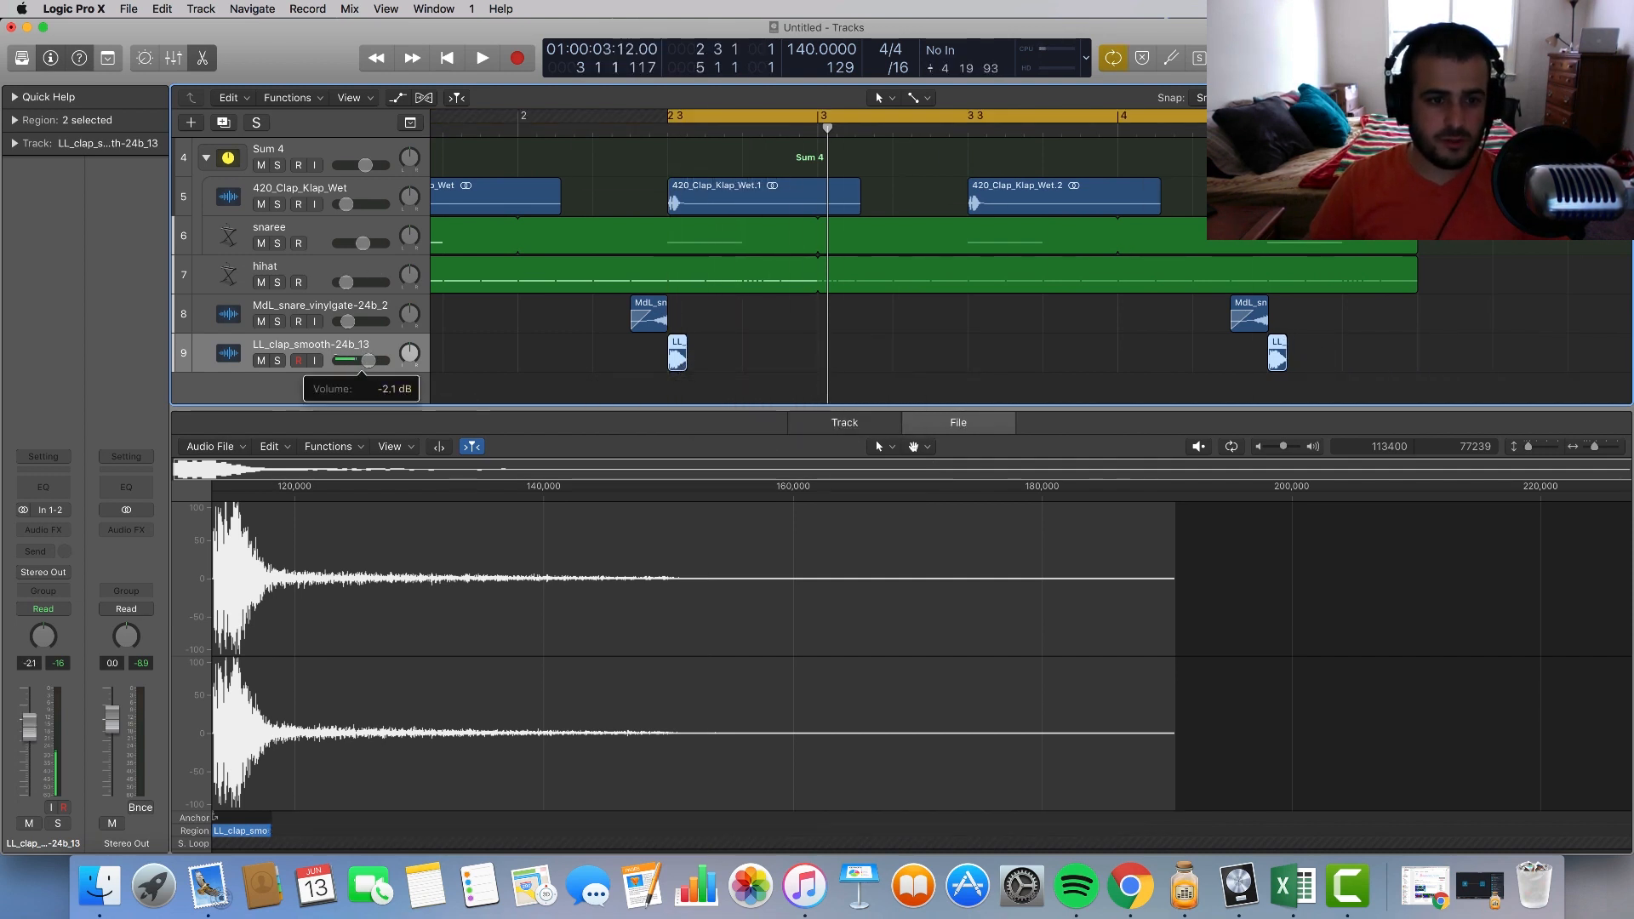
left_click(278, 360)
key("space")
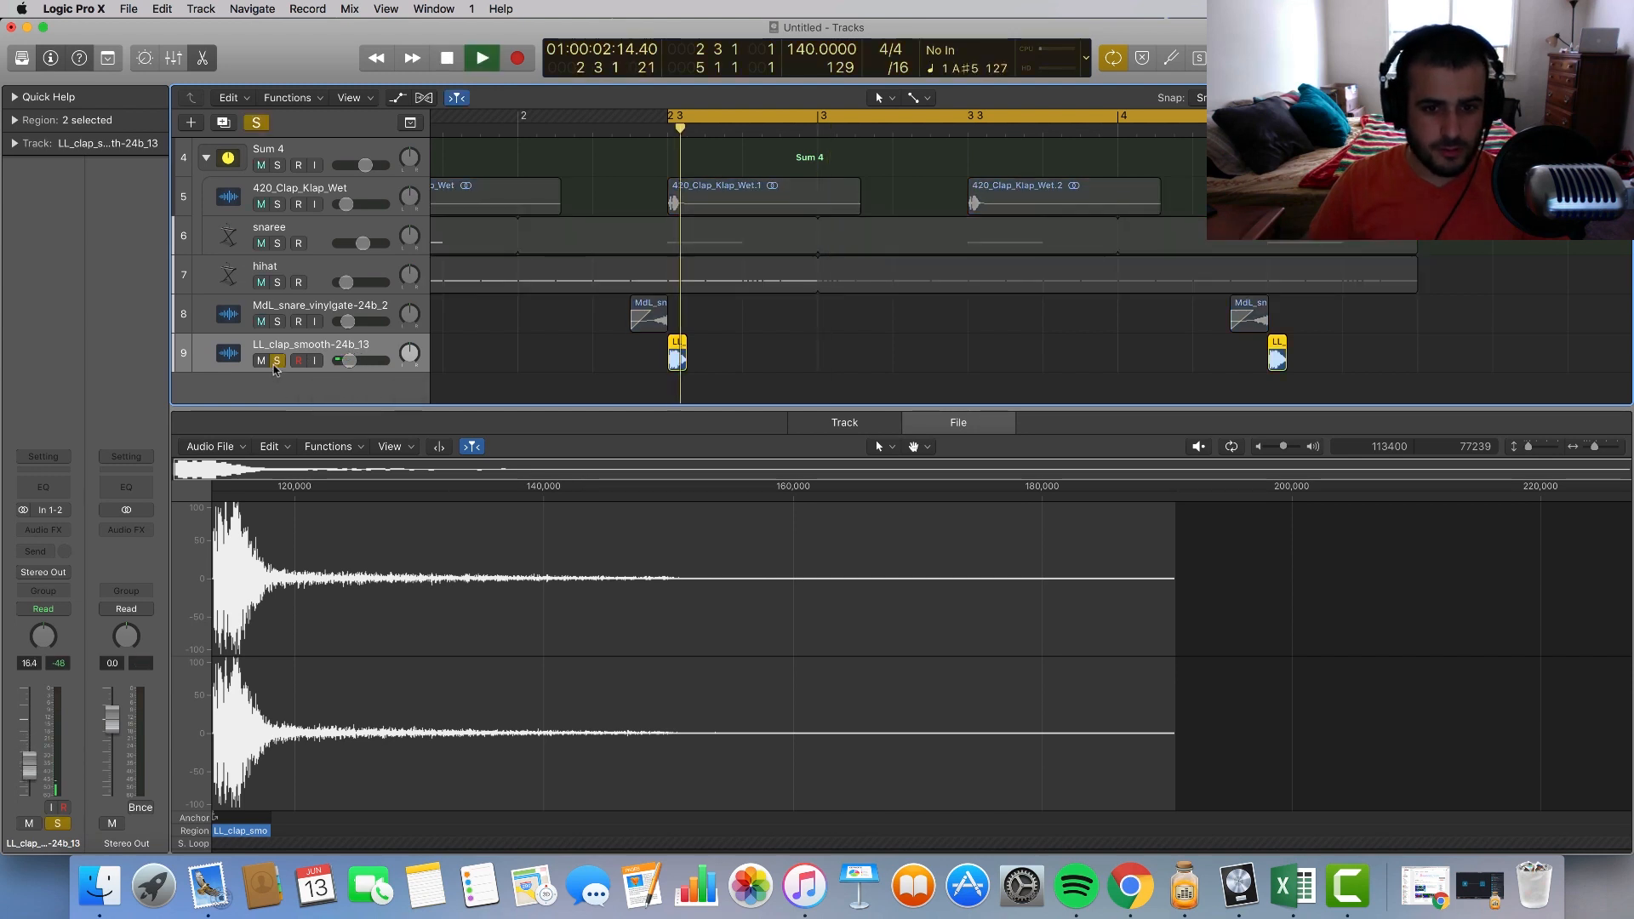
Step: Insert a stereo Space Designer reverb on the LL_clap_smooth track
left_click(52, 529)
mouse_move(102, 762)
mouse_move(200, 804)
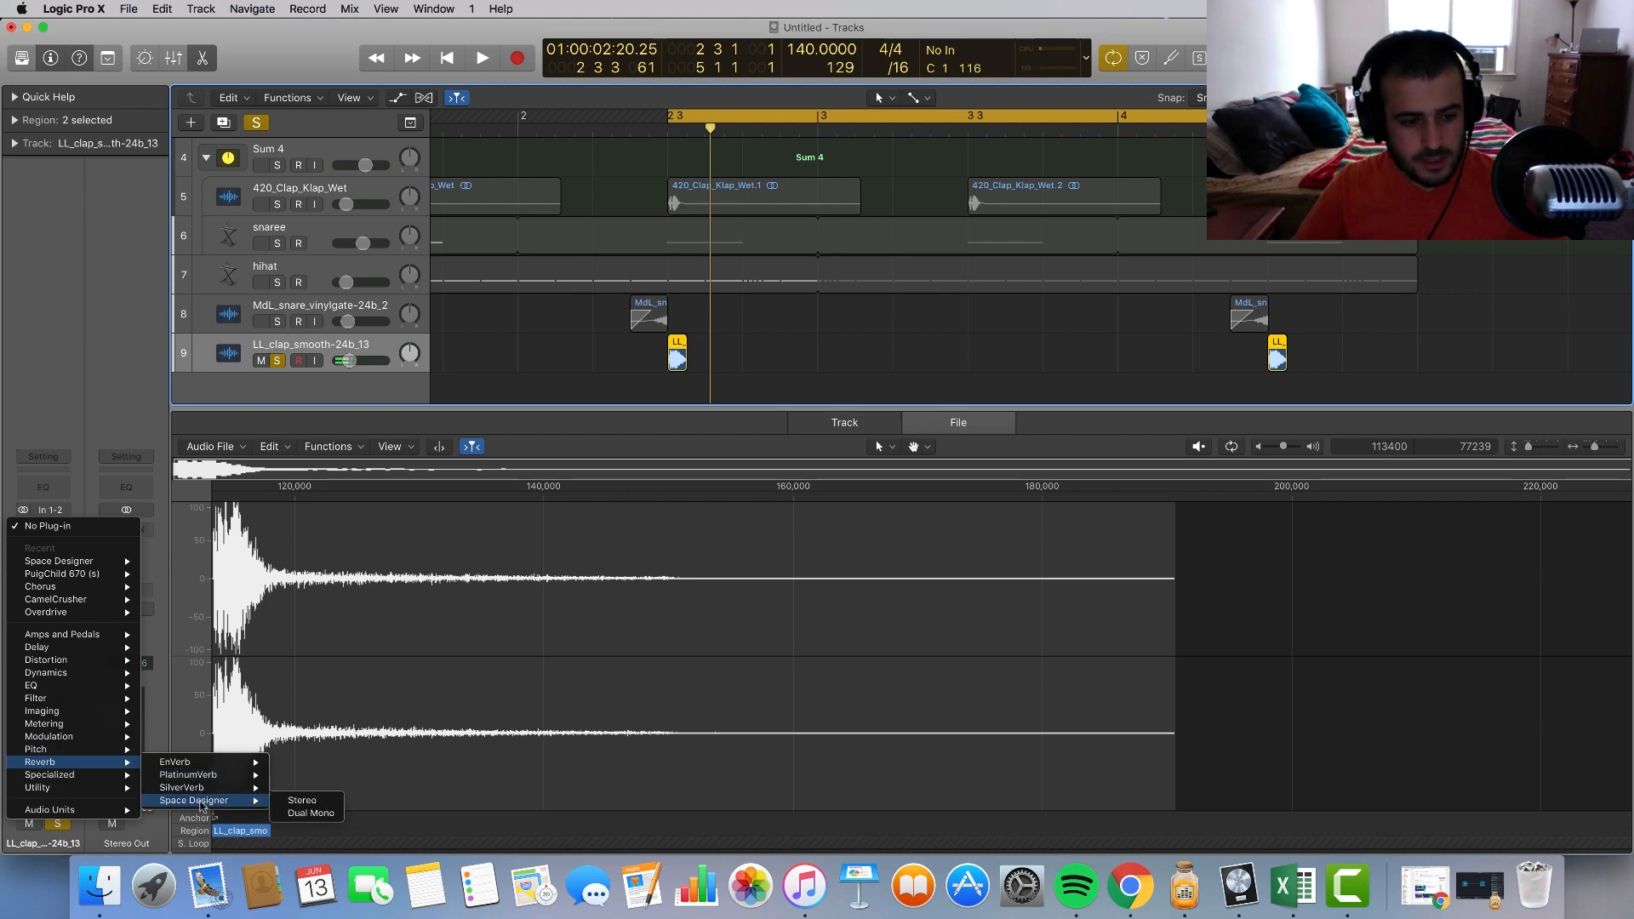
left_click(298, 800)
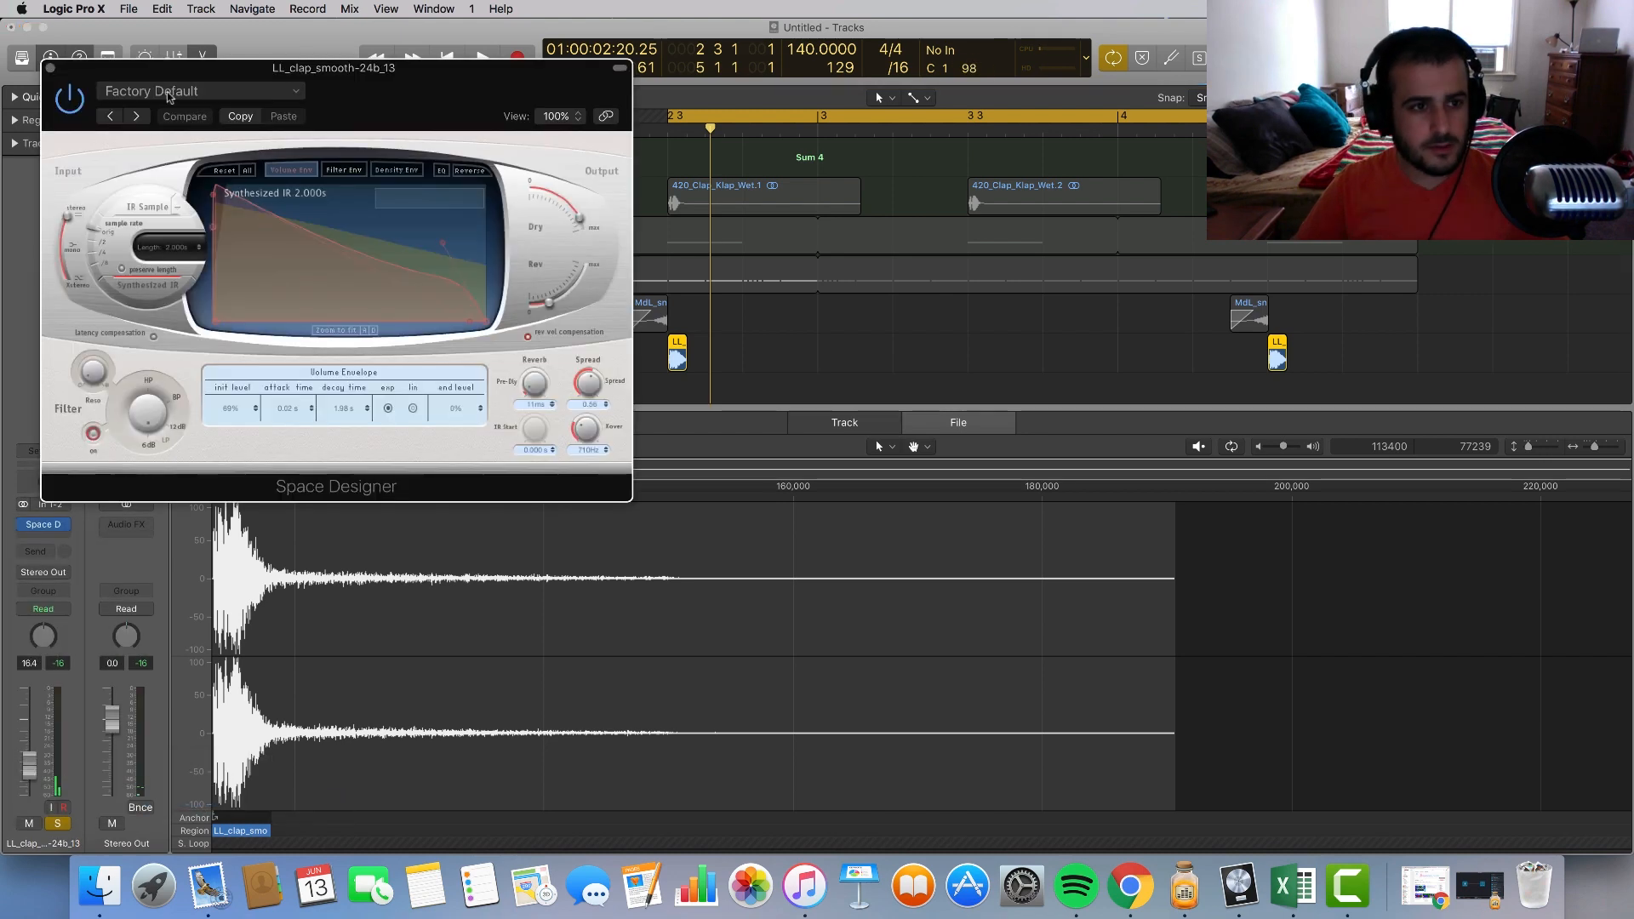
Step: Load the medium-space hall preset 1.8s Narrow Hall in Space Designer and audition it on the LL_clap_smooth track
left_click(205, 86)
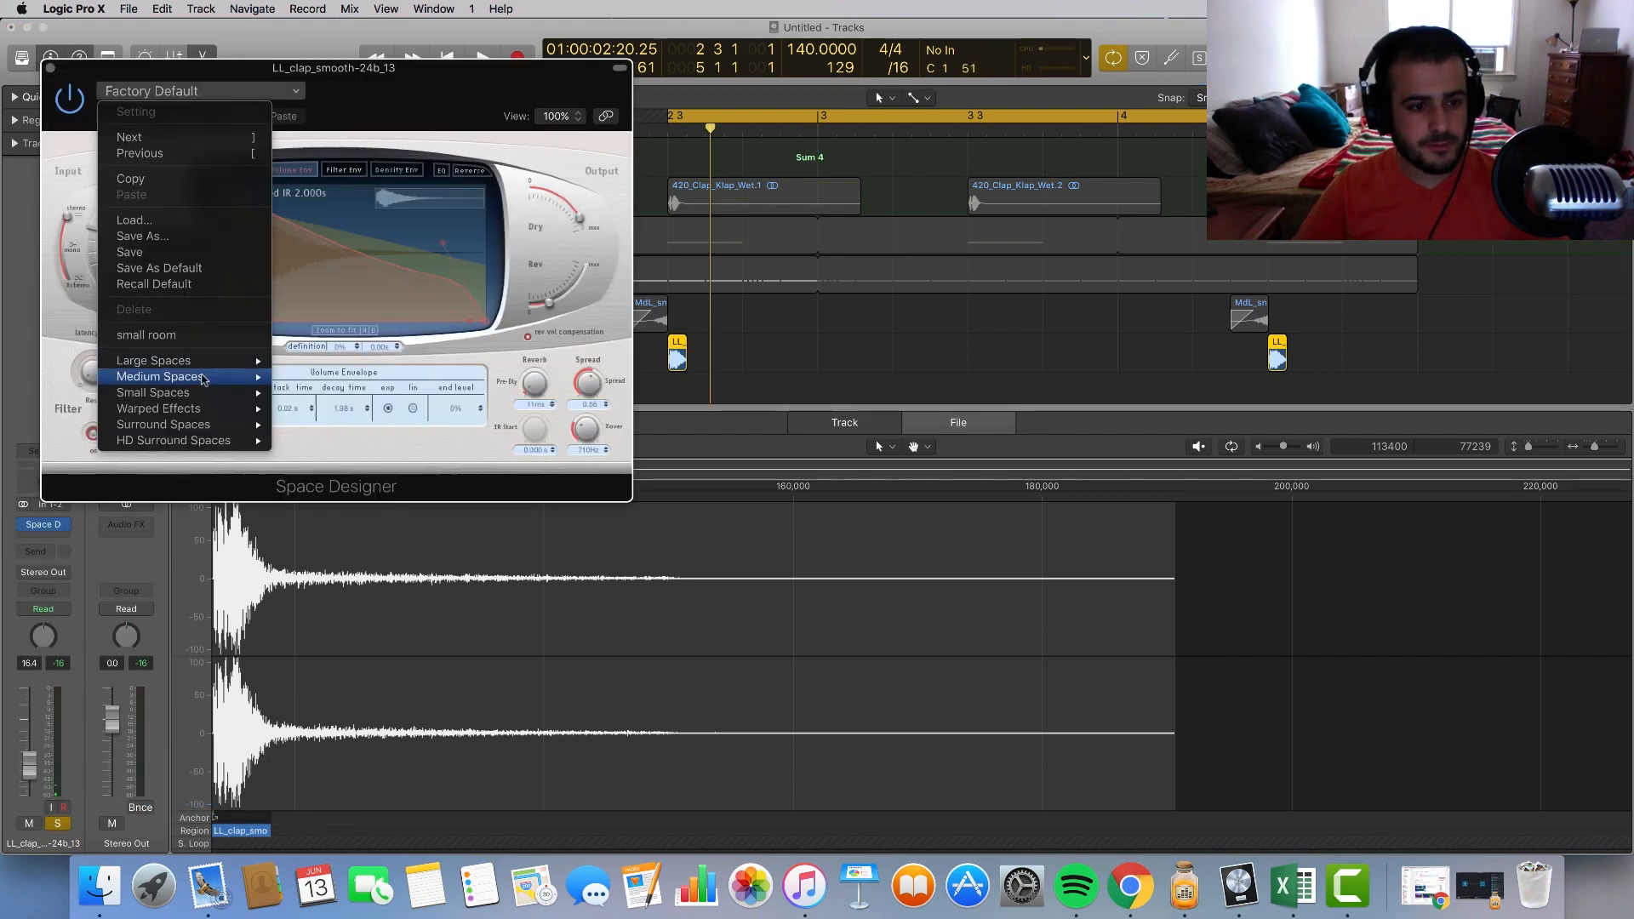
mouse_move(204, 381)
mouse_move(361, 398)
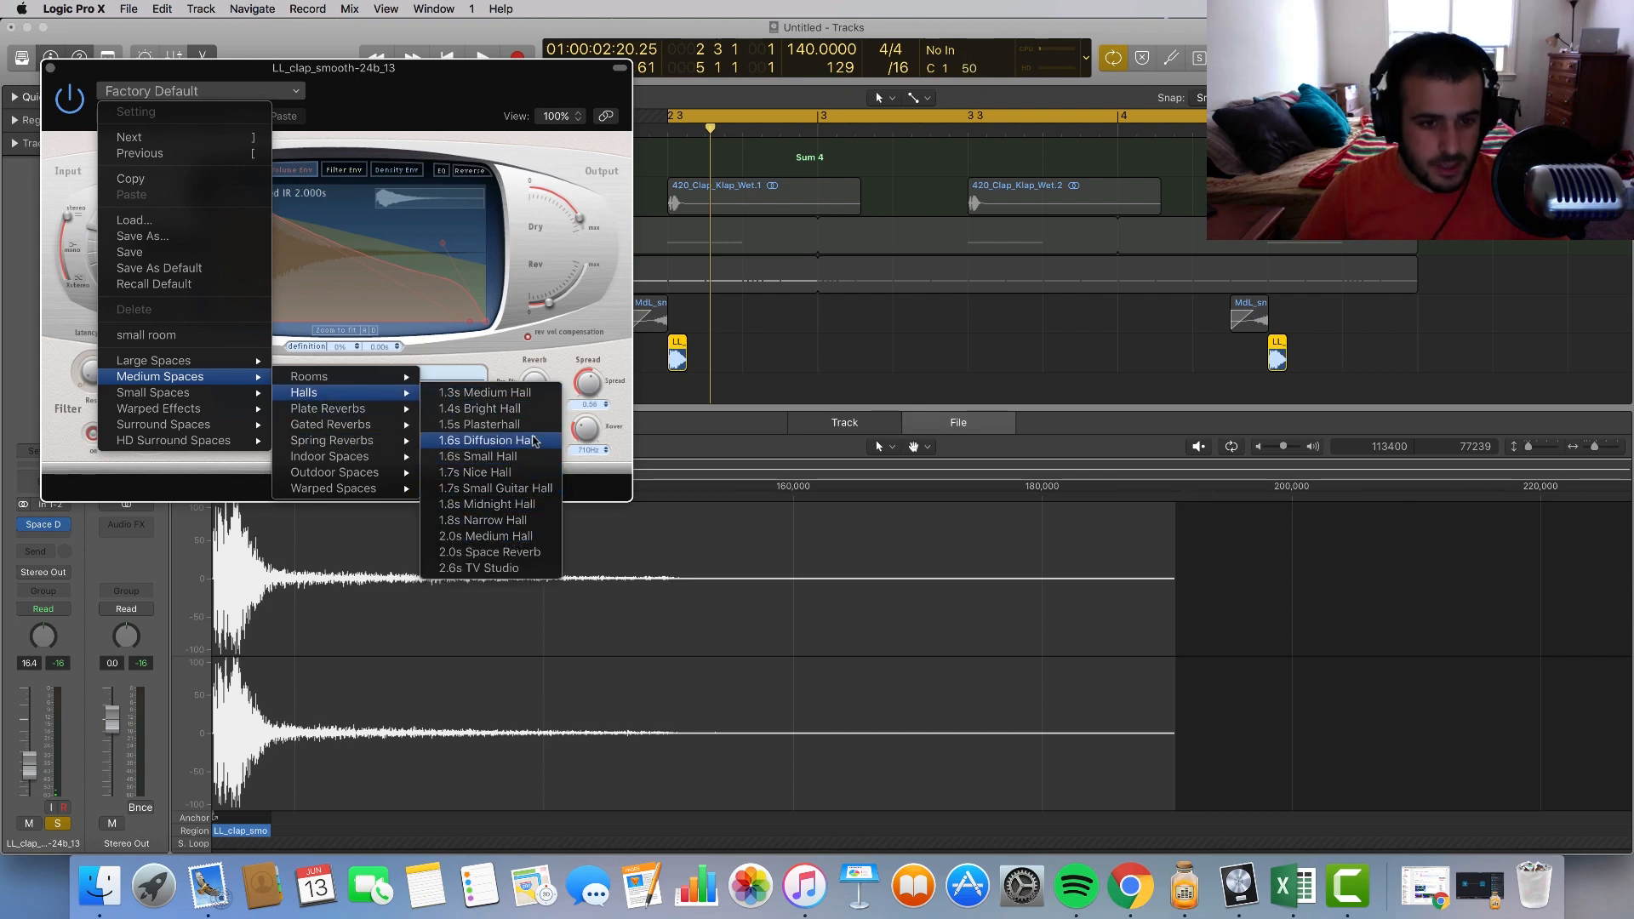
left_click(517, 520)
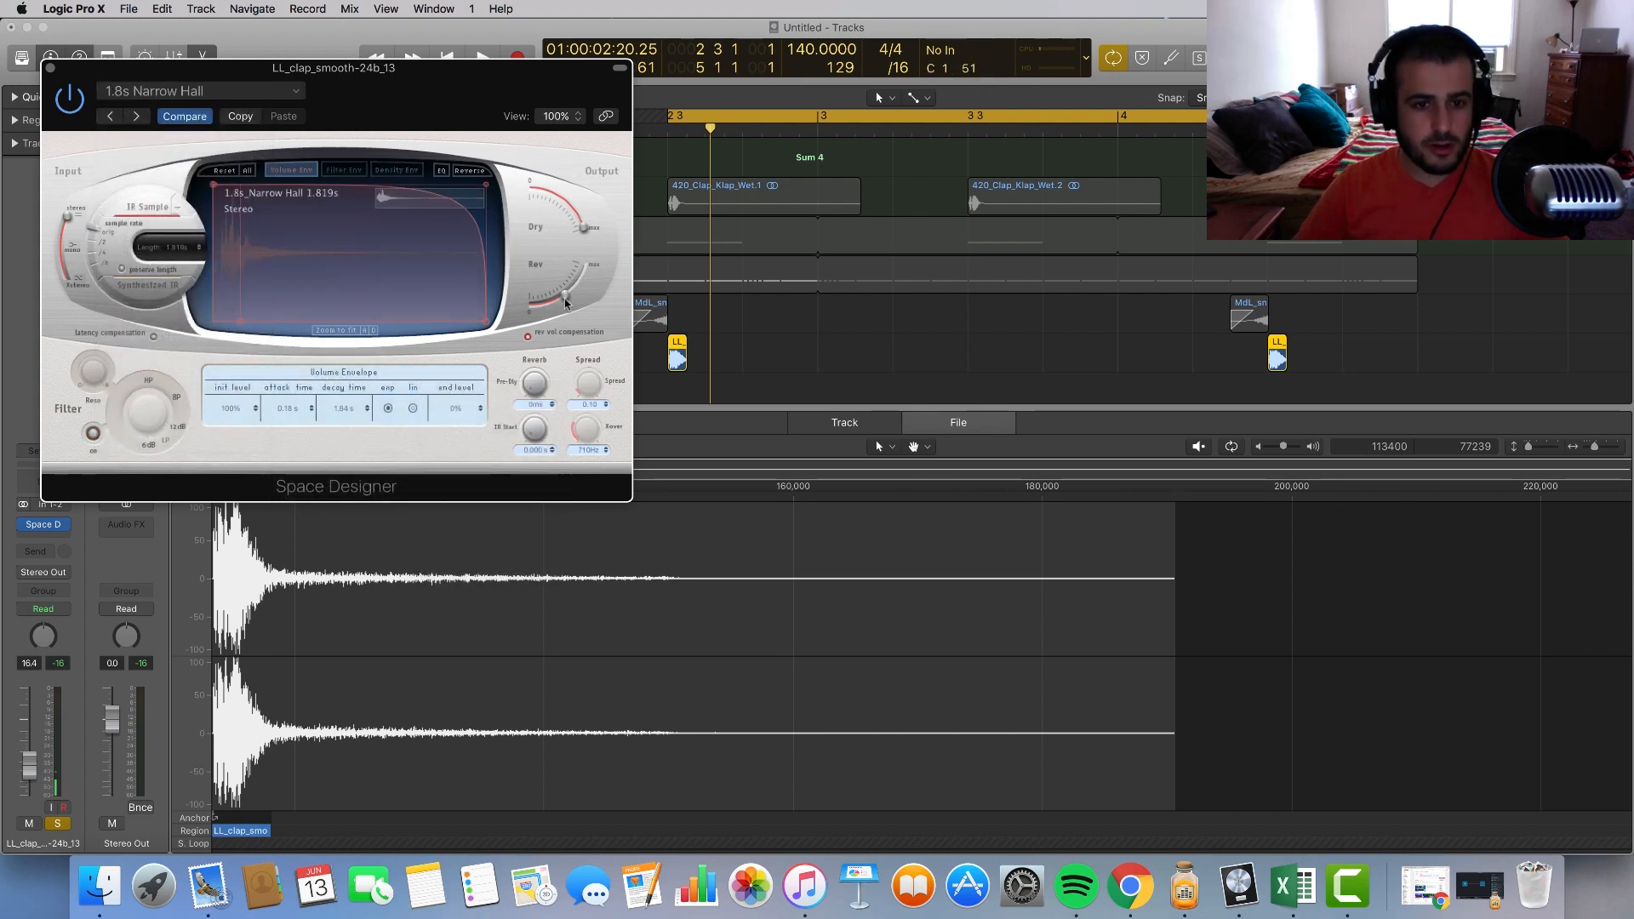
key("space")
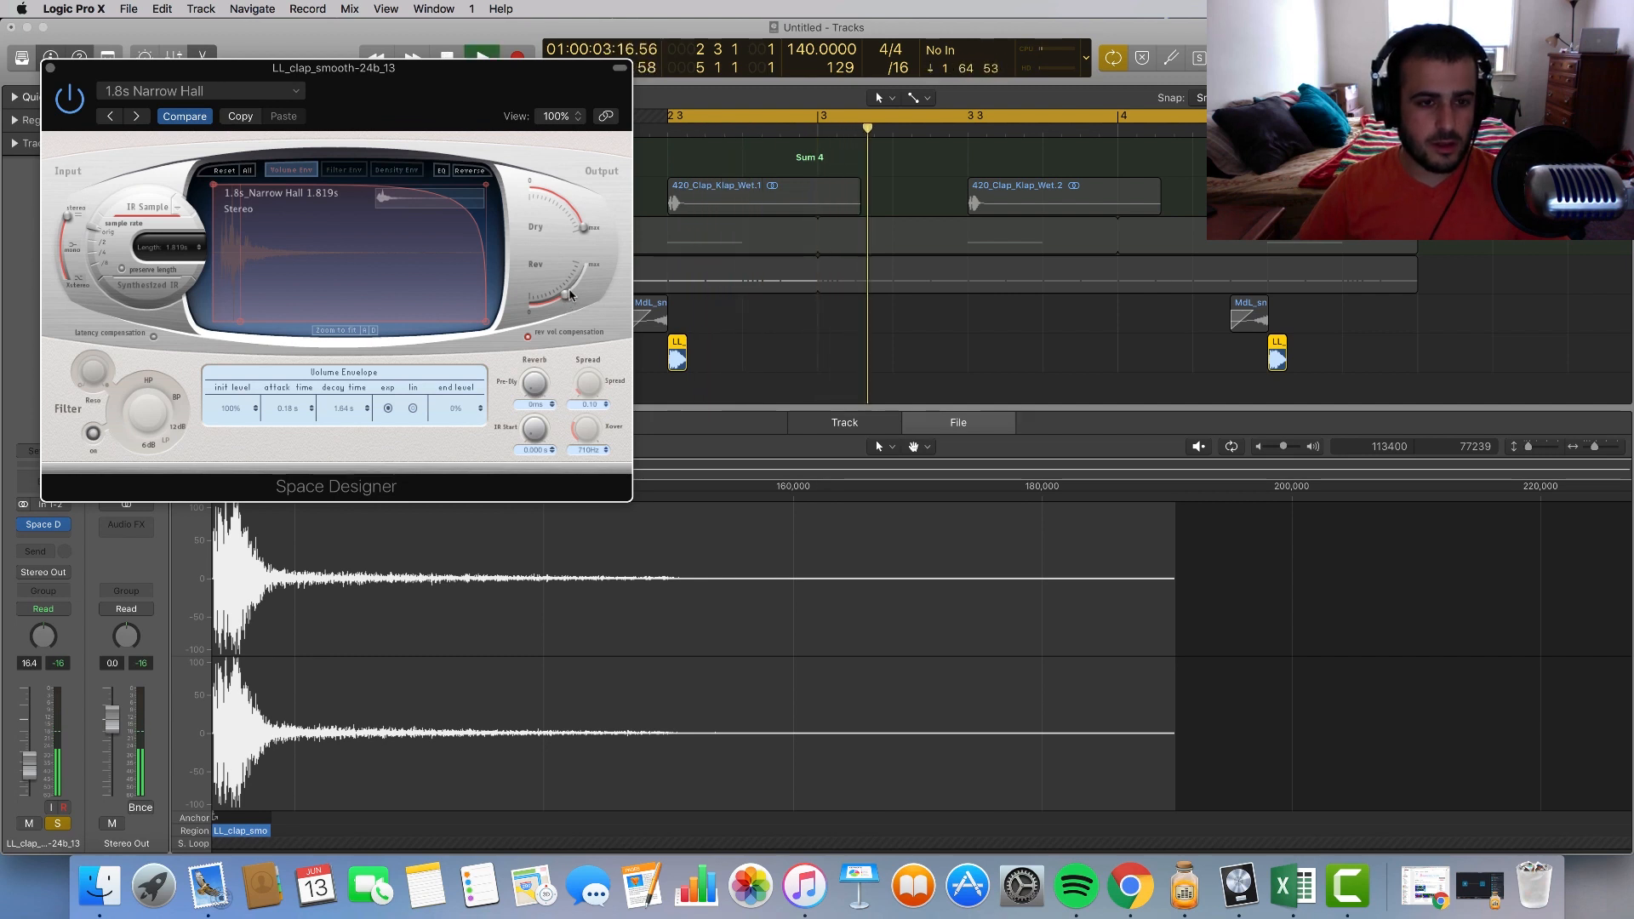
left_click(51, 67)
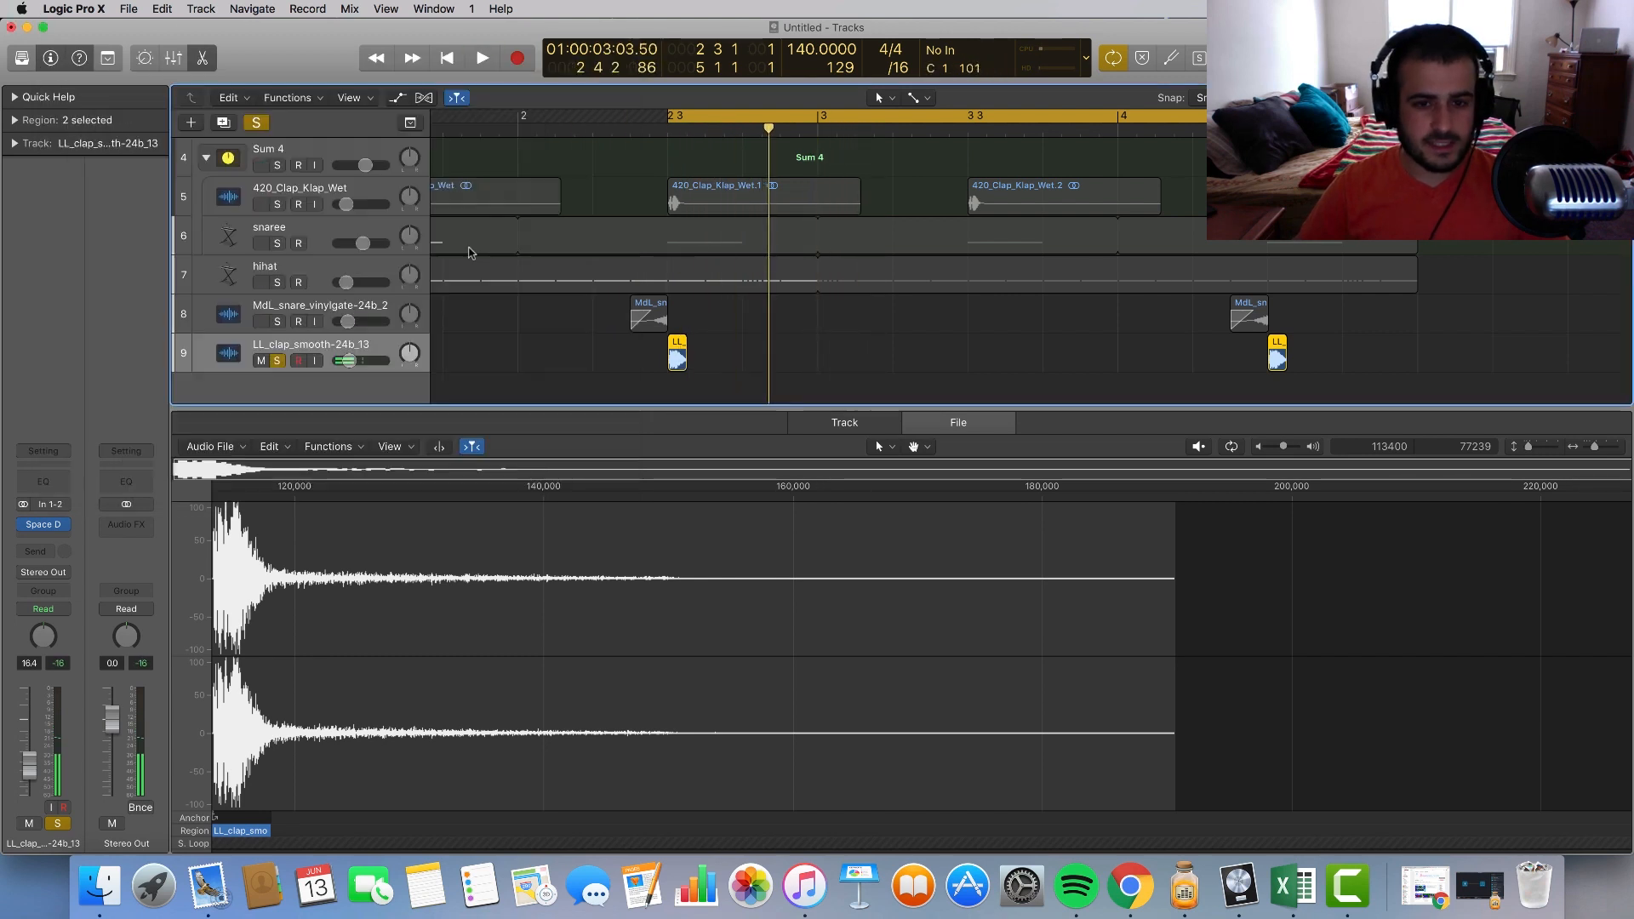
Step: Lower the LL_clap_smooth track to -20.0 dB and audition it unsoloed with the cycle range starting near bar 1 beat 3
left_click_drag(353, 362, 345, 361)
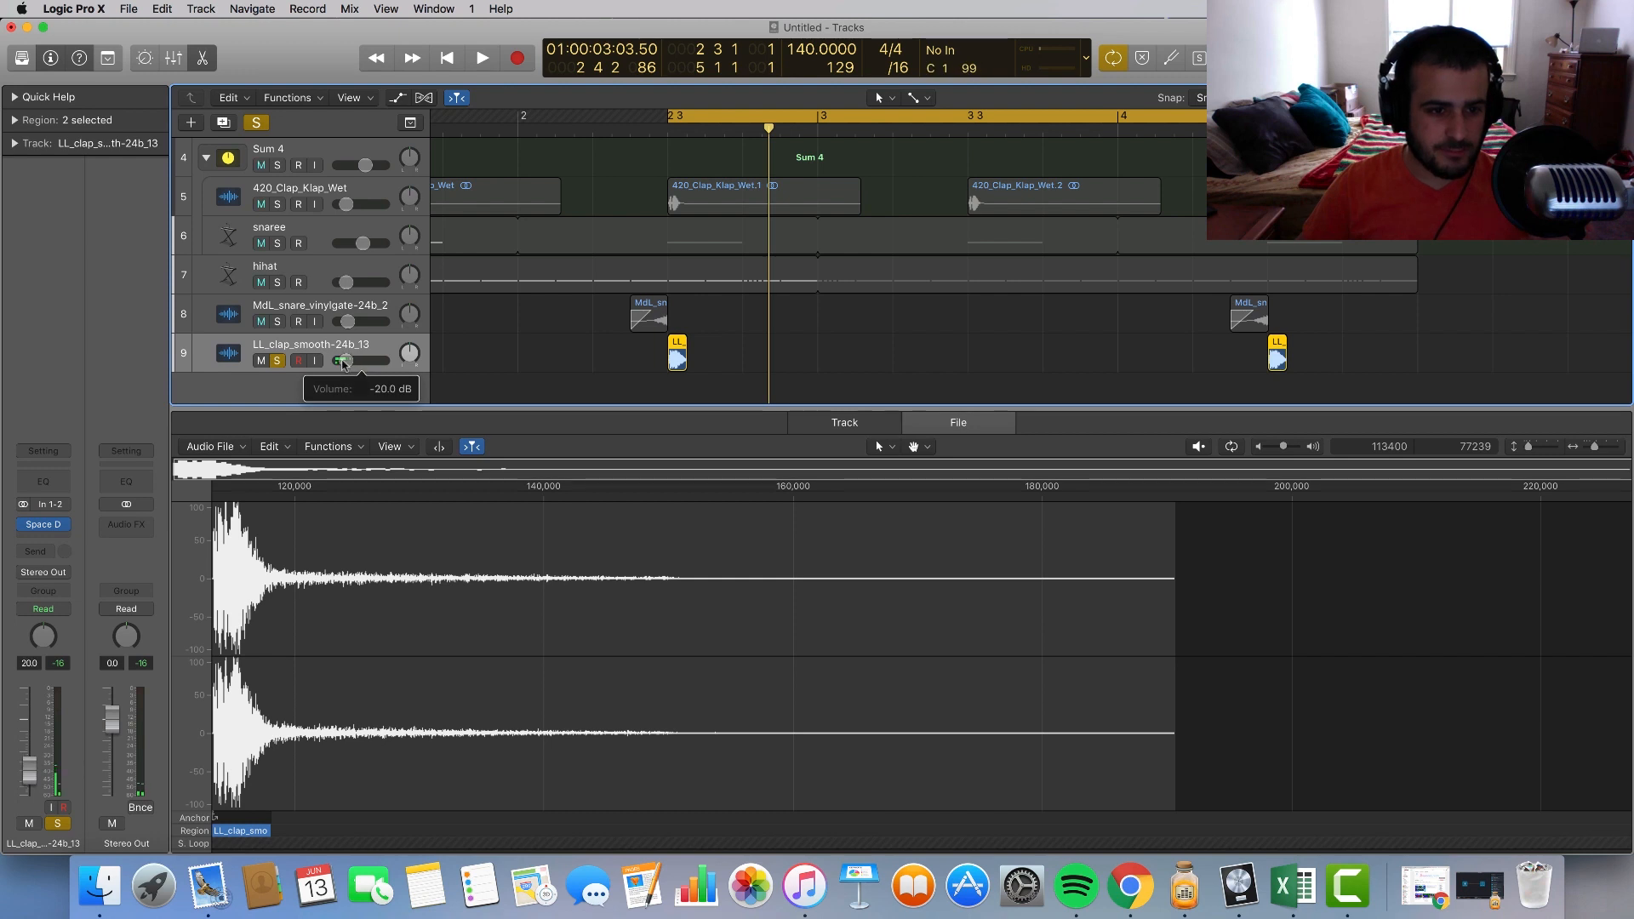
left_click(276, 361)
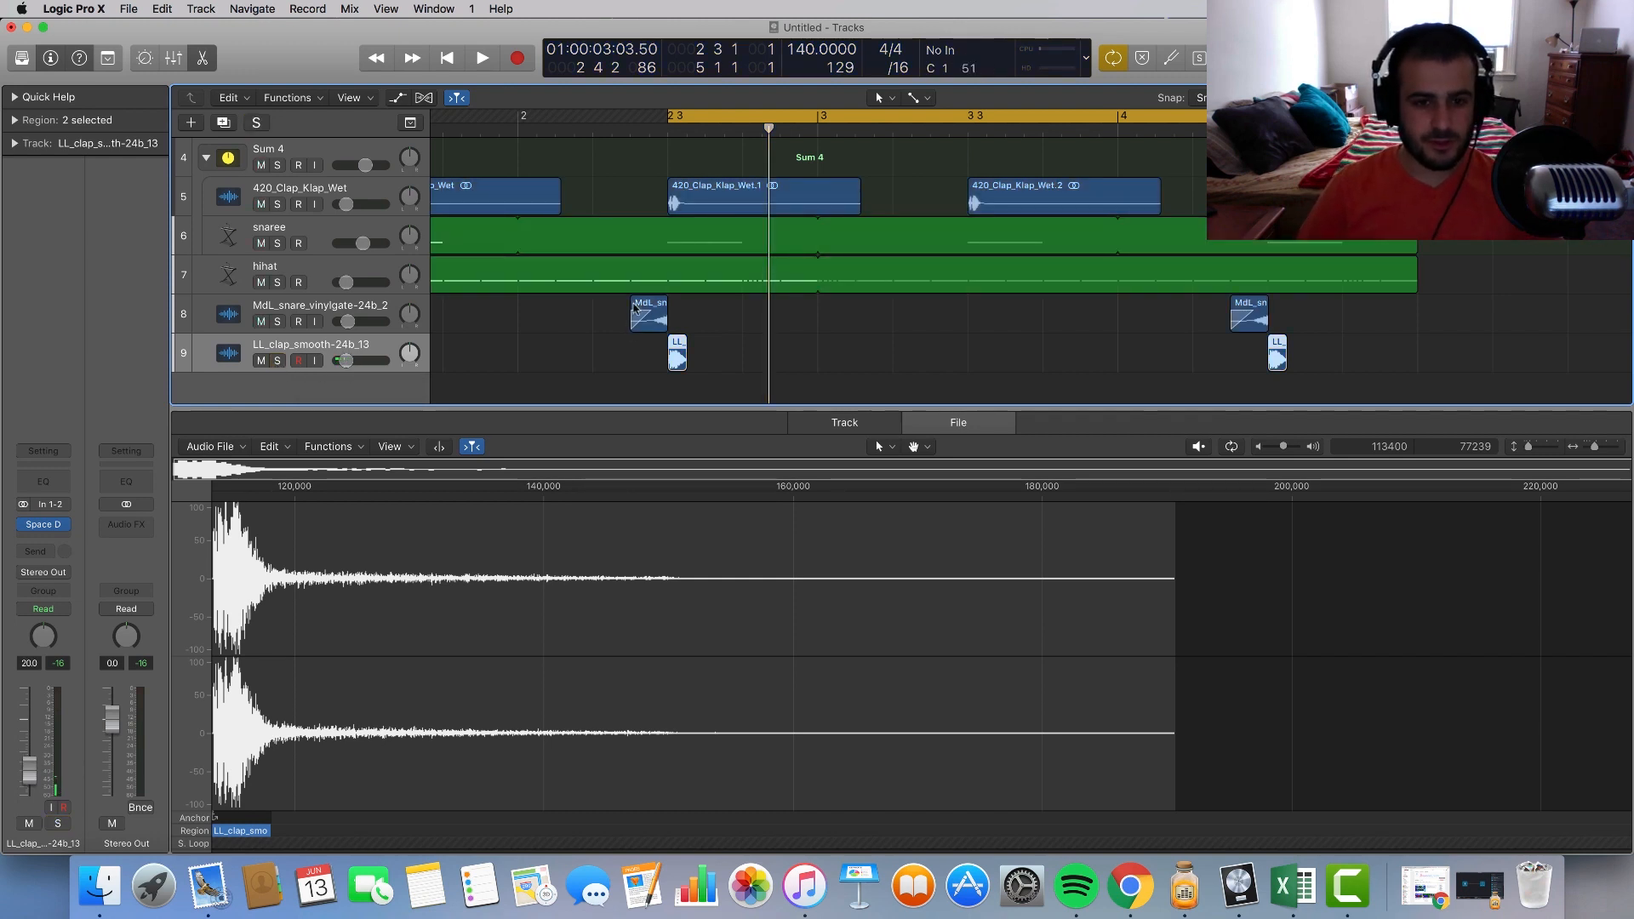
scroll(710, 181, "left", 5)
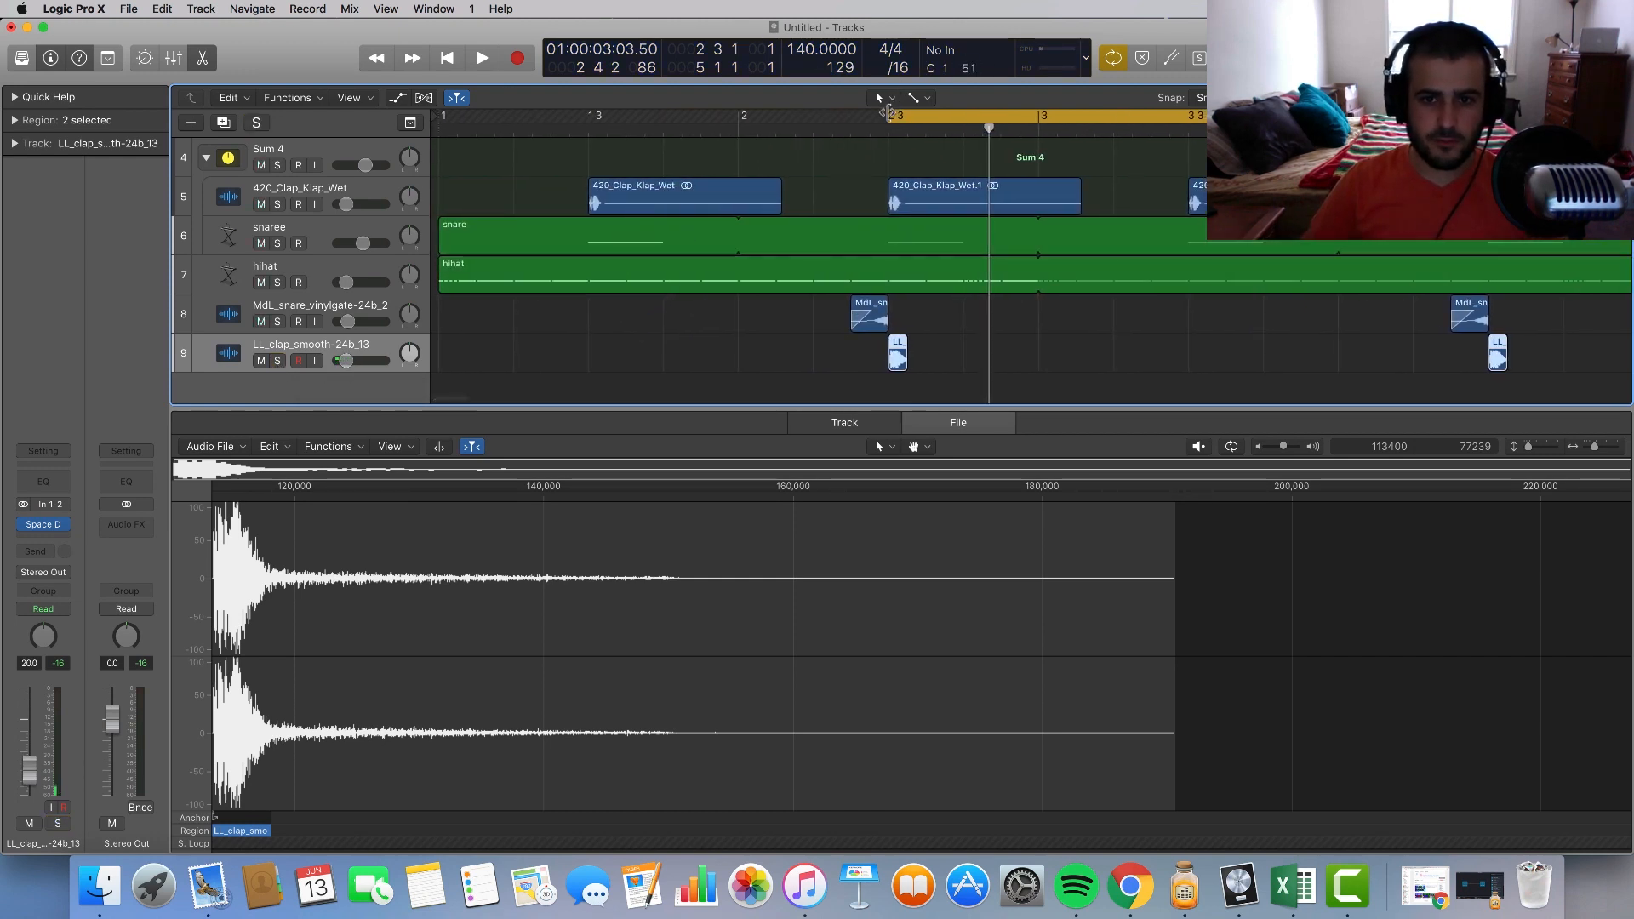
left_click_drag(889, 113, 577, 114)
key("space")
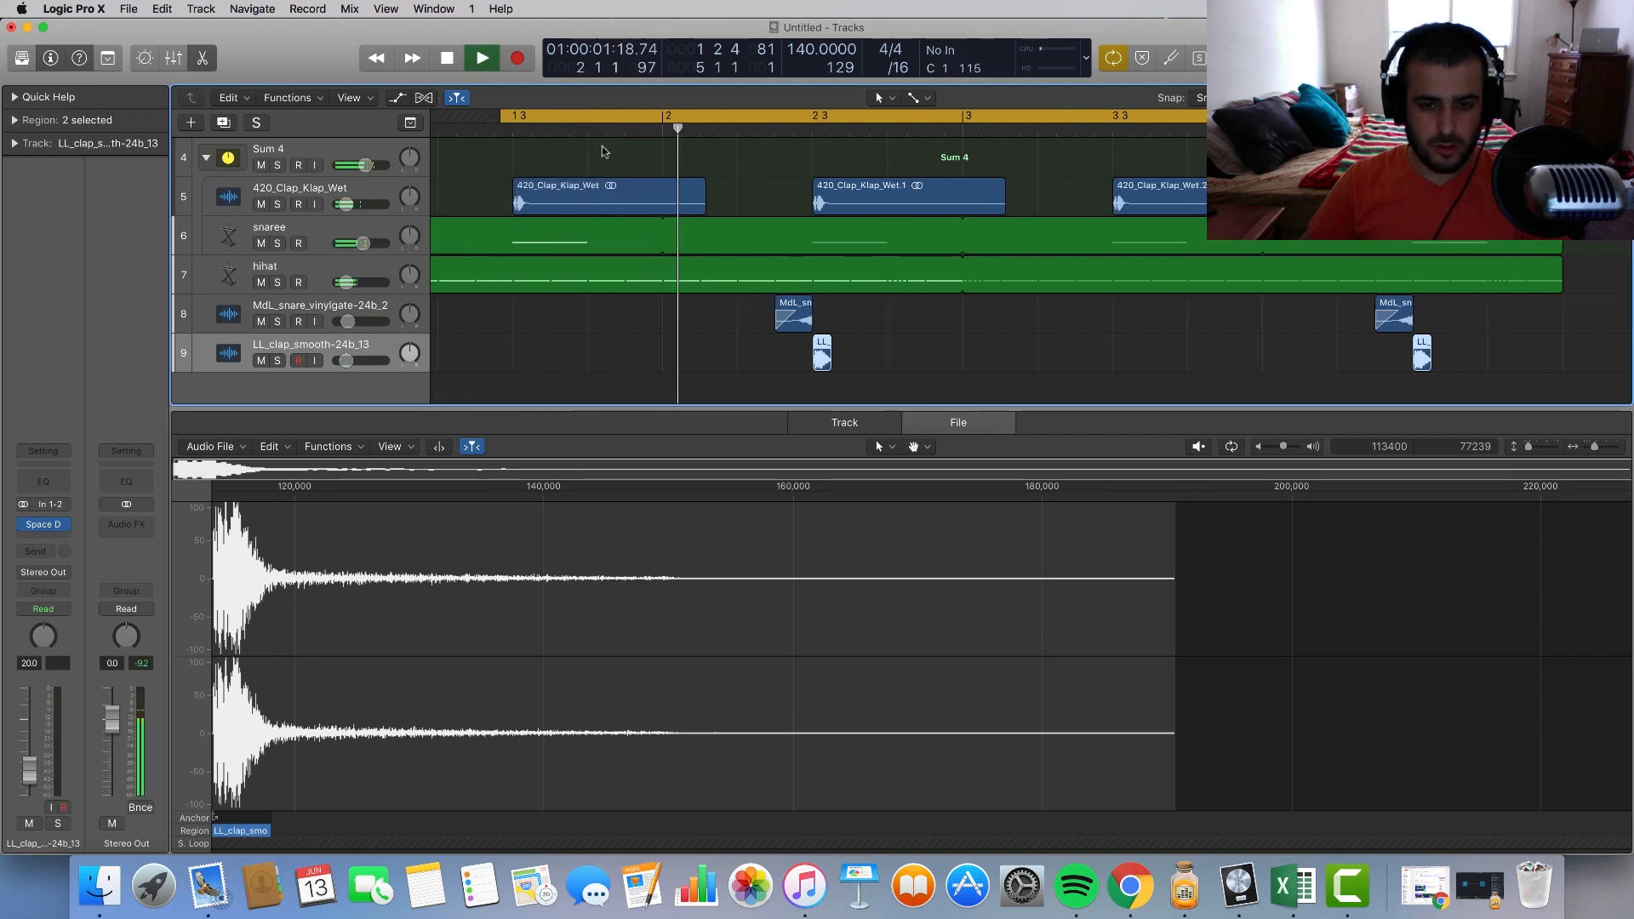
key("space")
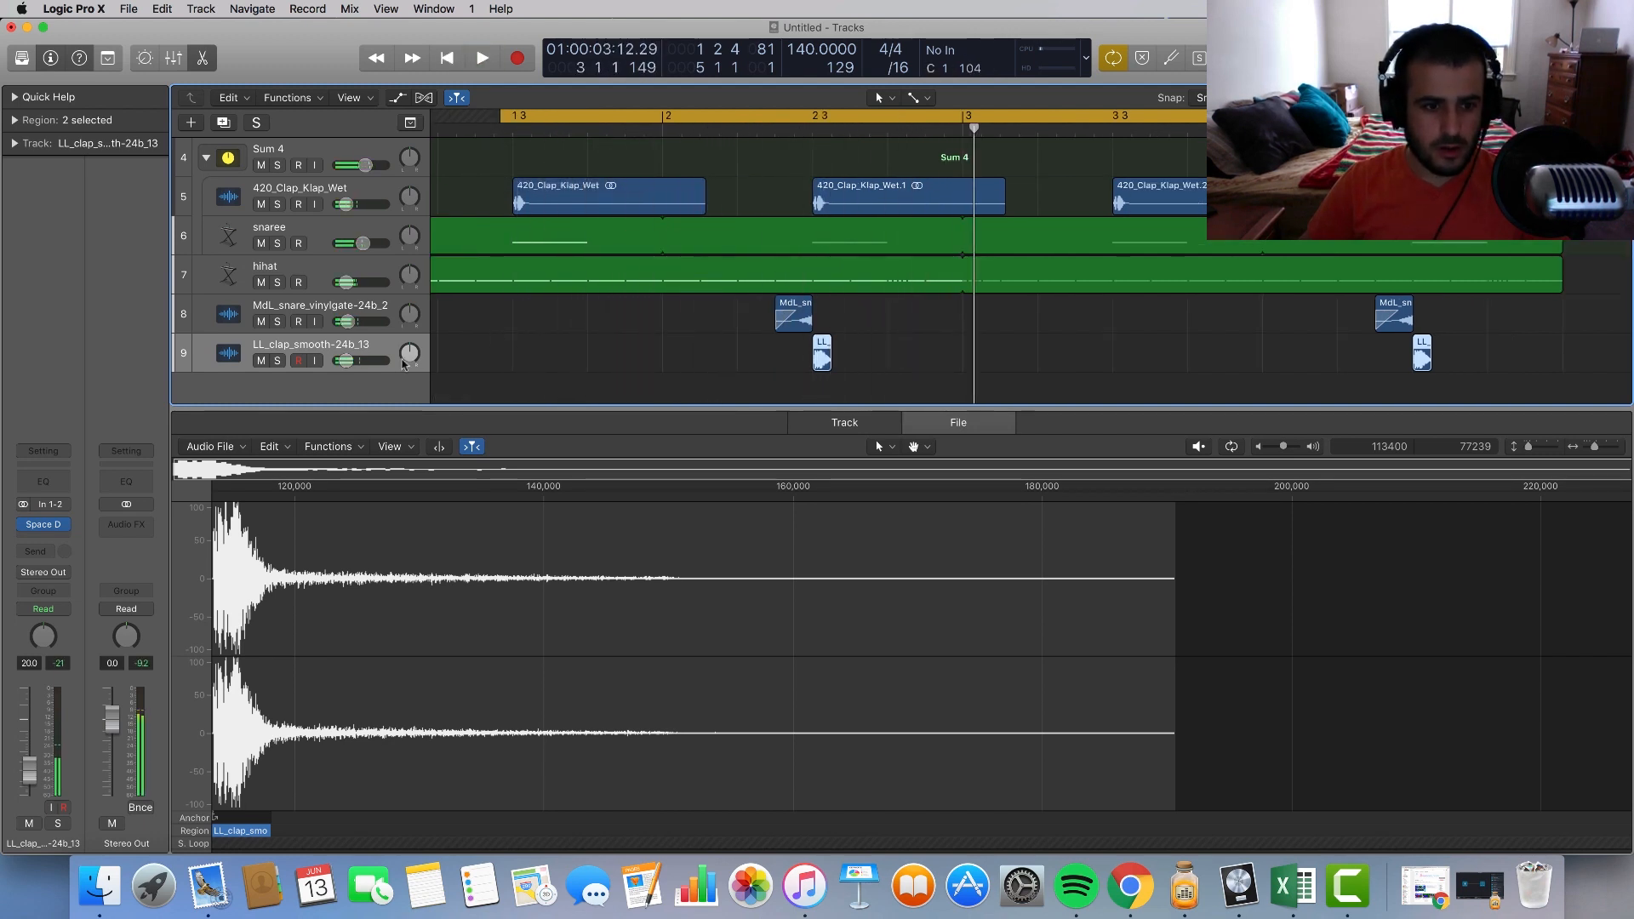
Step: Lower the LL_clap_smooth track to -28.5 dB in the mix and start the cycle range at bar 1
left_click_drag(344, 360, 344, 362)
key("space")
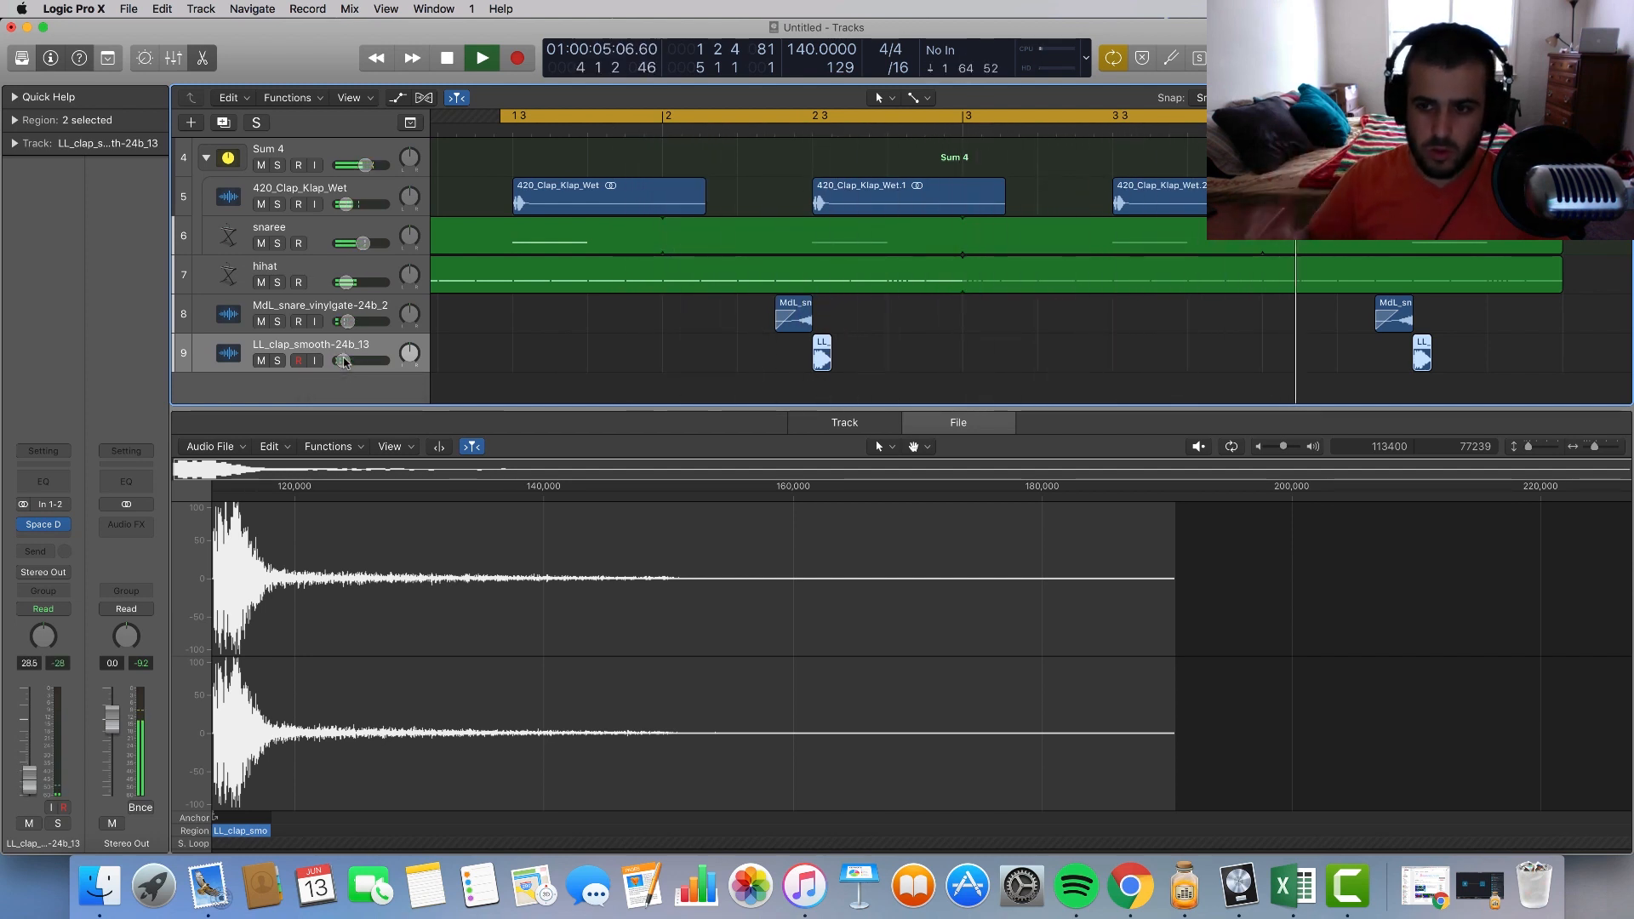
key("space")
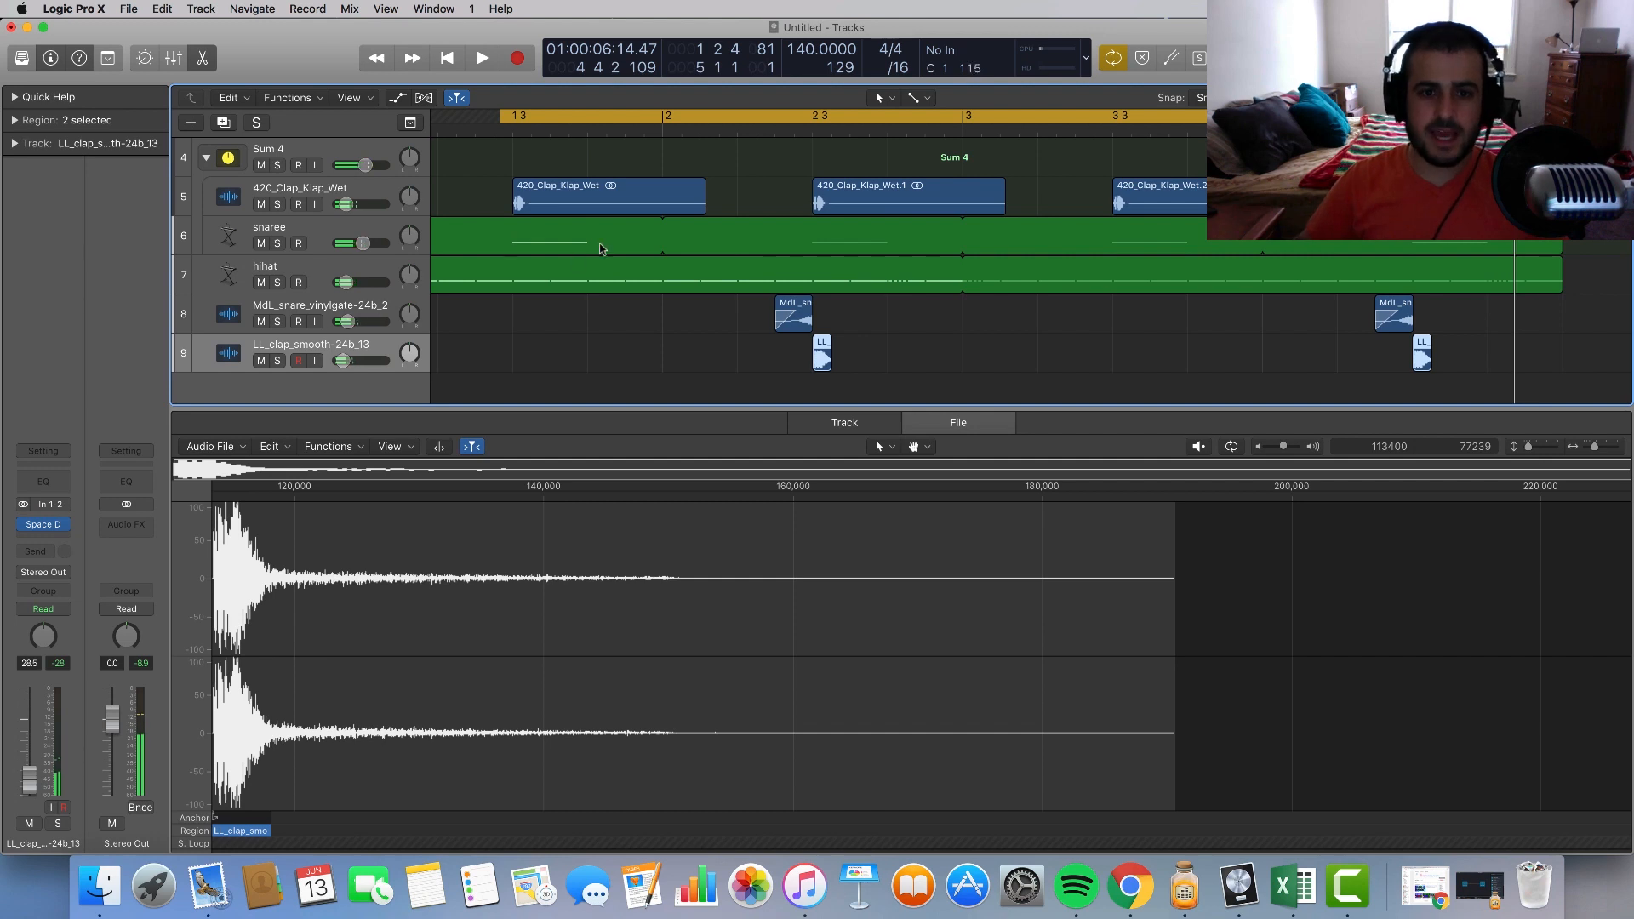
scroll(600, 249, "down", 5)
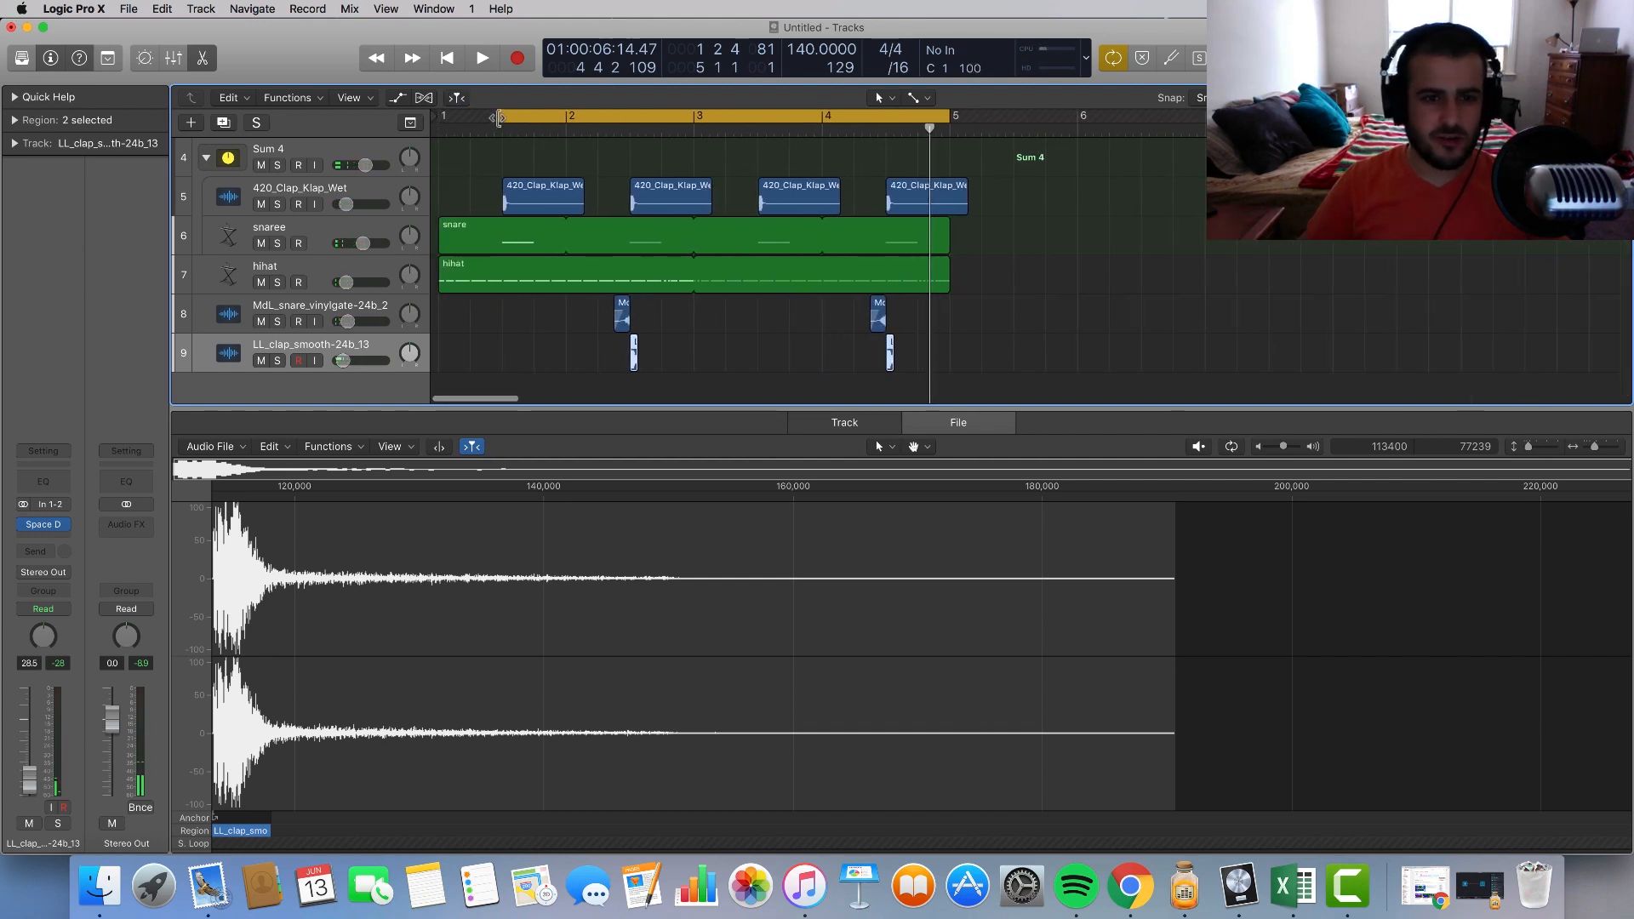
left_click_drag(499, 117, 441, 117)
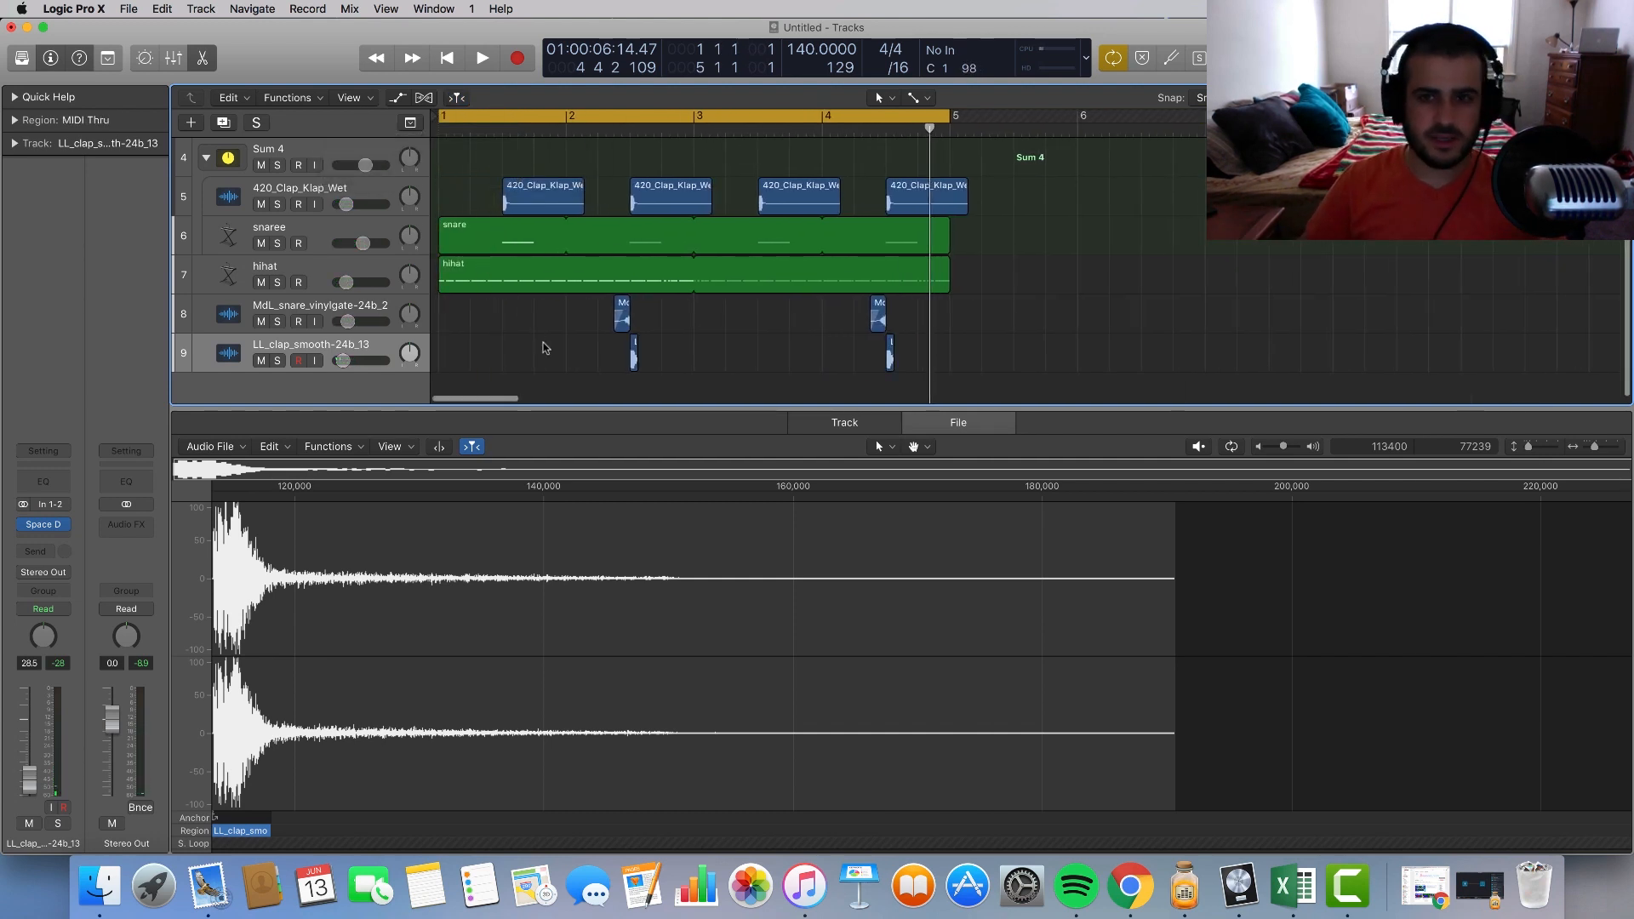
Step: Add a software instrument track below LL_clap_smooth and replace its instrument with a stereo EXS24 sampler
scroll(545, 348, "down", 1)
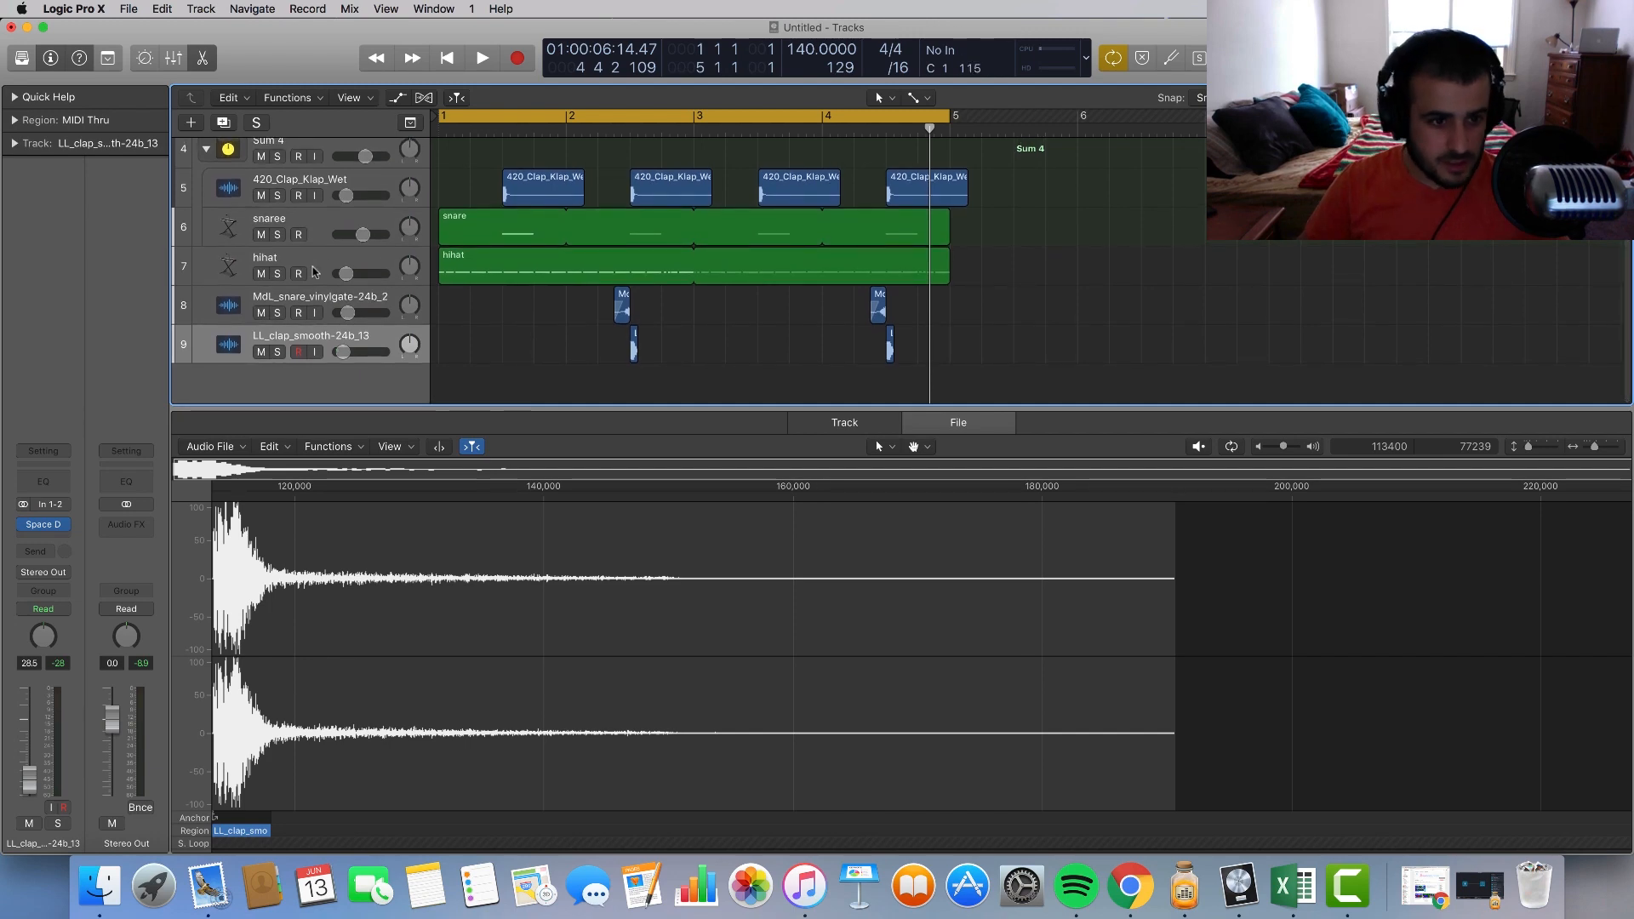
left_click(333, 284)
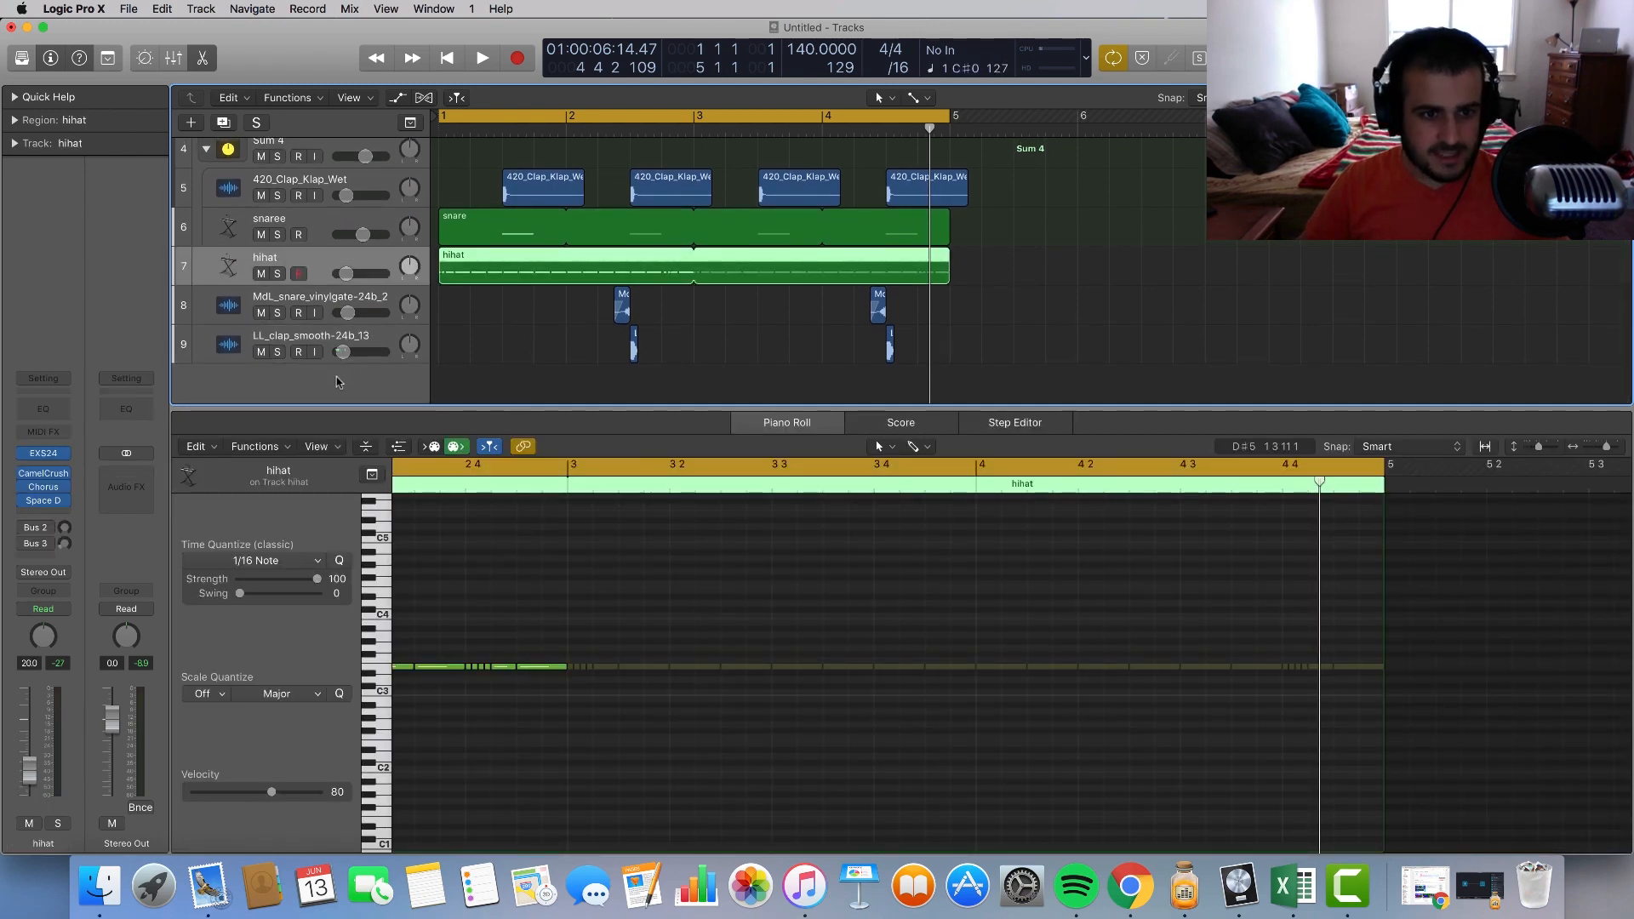
double_click(336, 381)
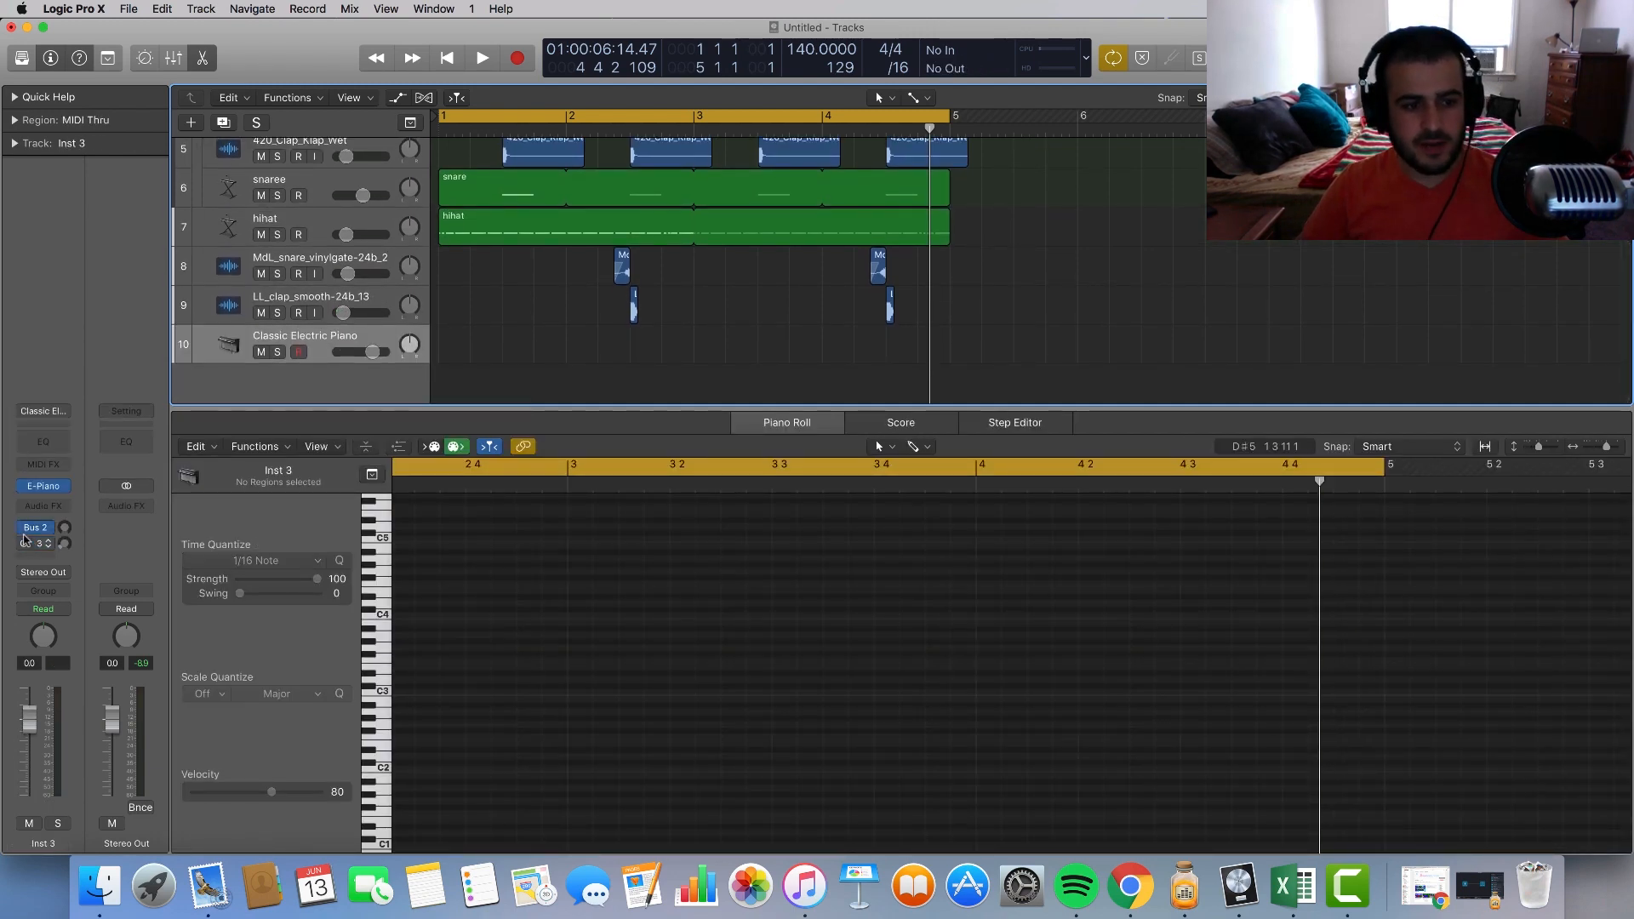
left_click(68, 486)
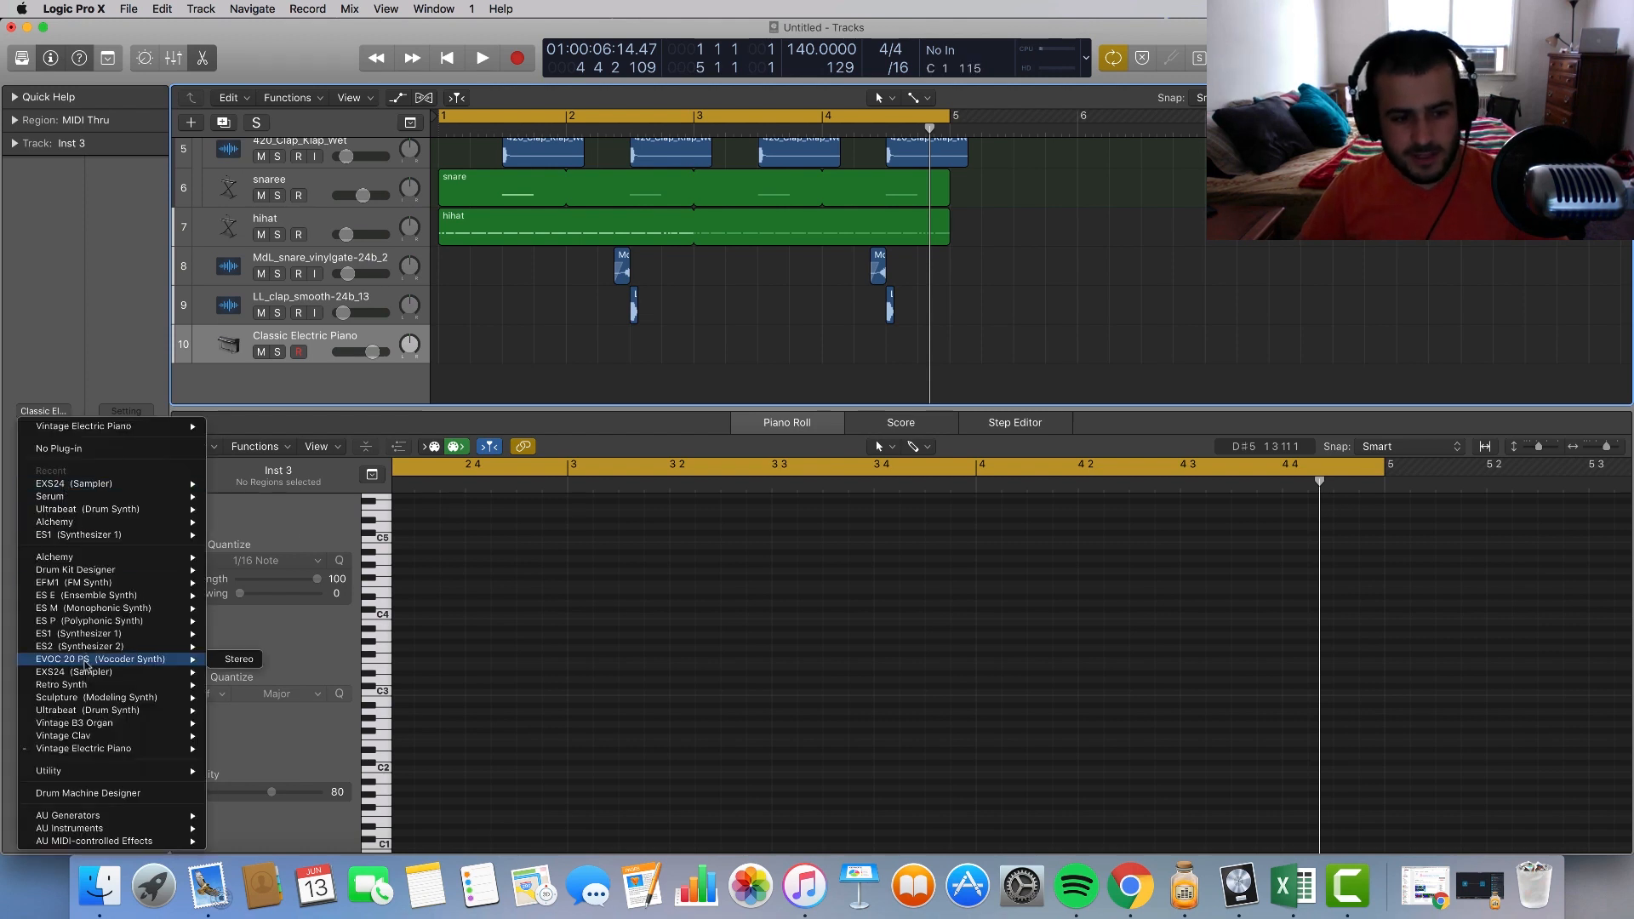
mouse_move(122, 669)
left_click(232, 684)
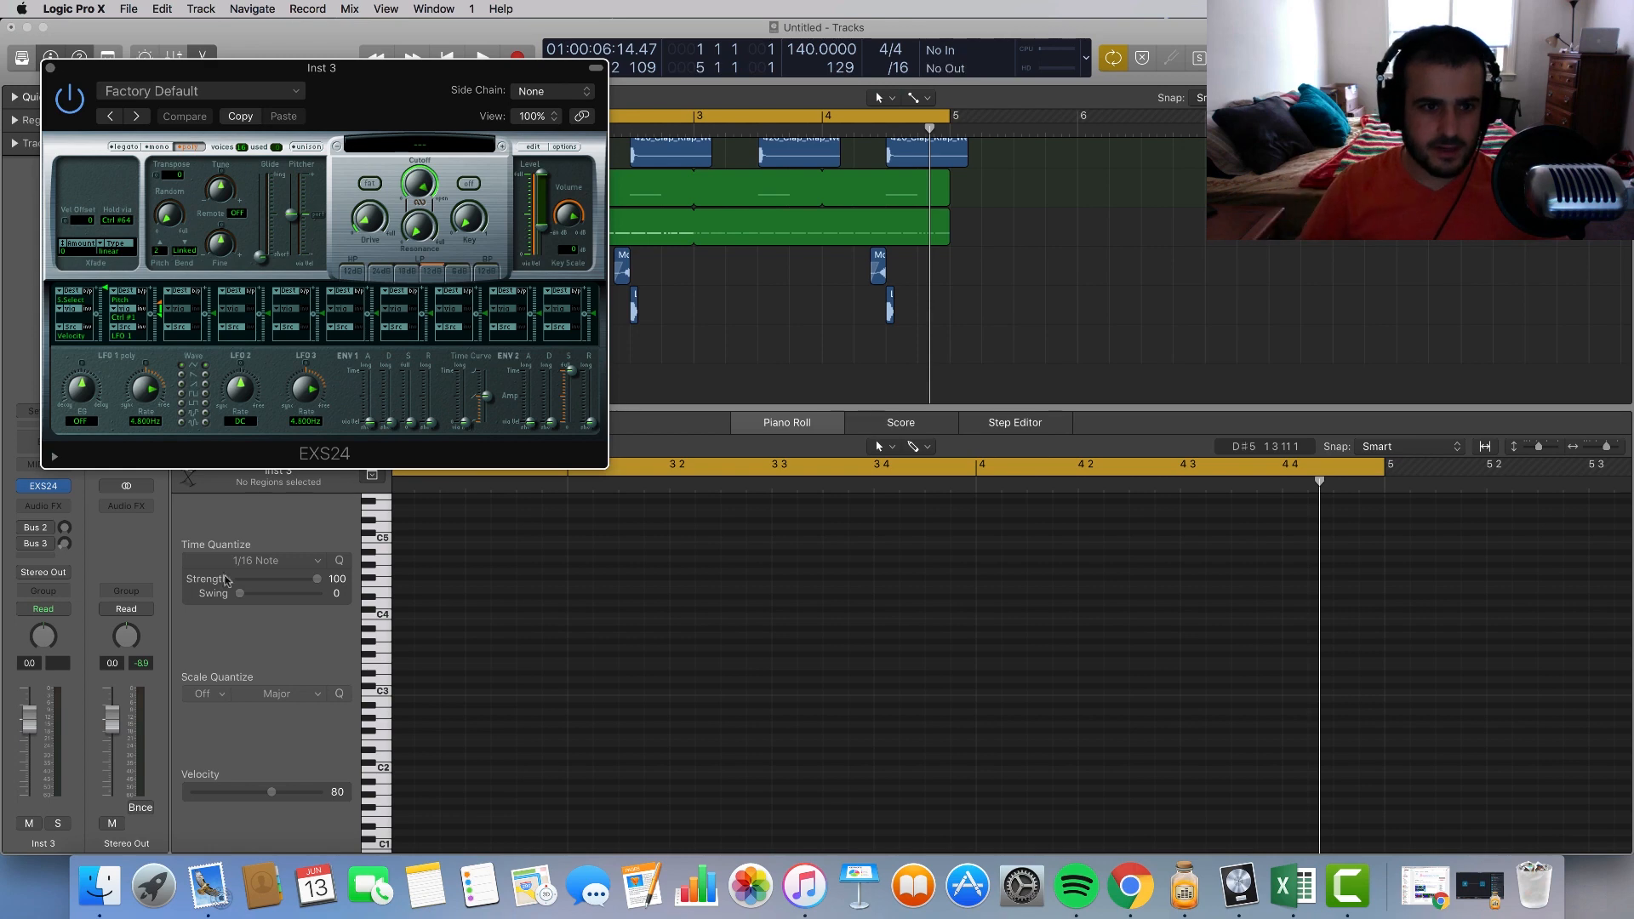
Step: Load the 808 snare instrument into the new track's EXS24 sampler
left_click(418, 148)
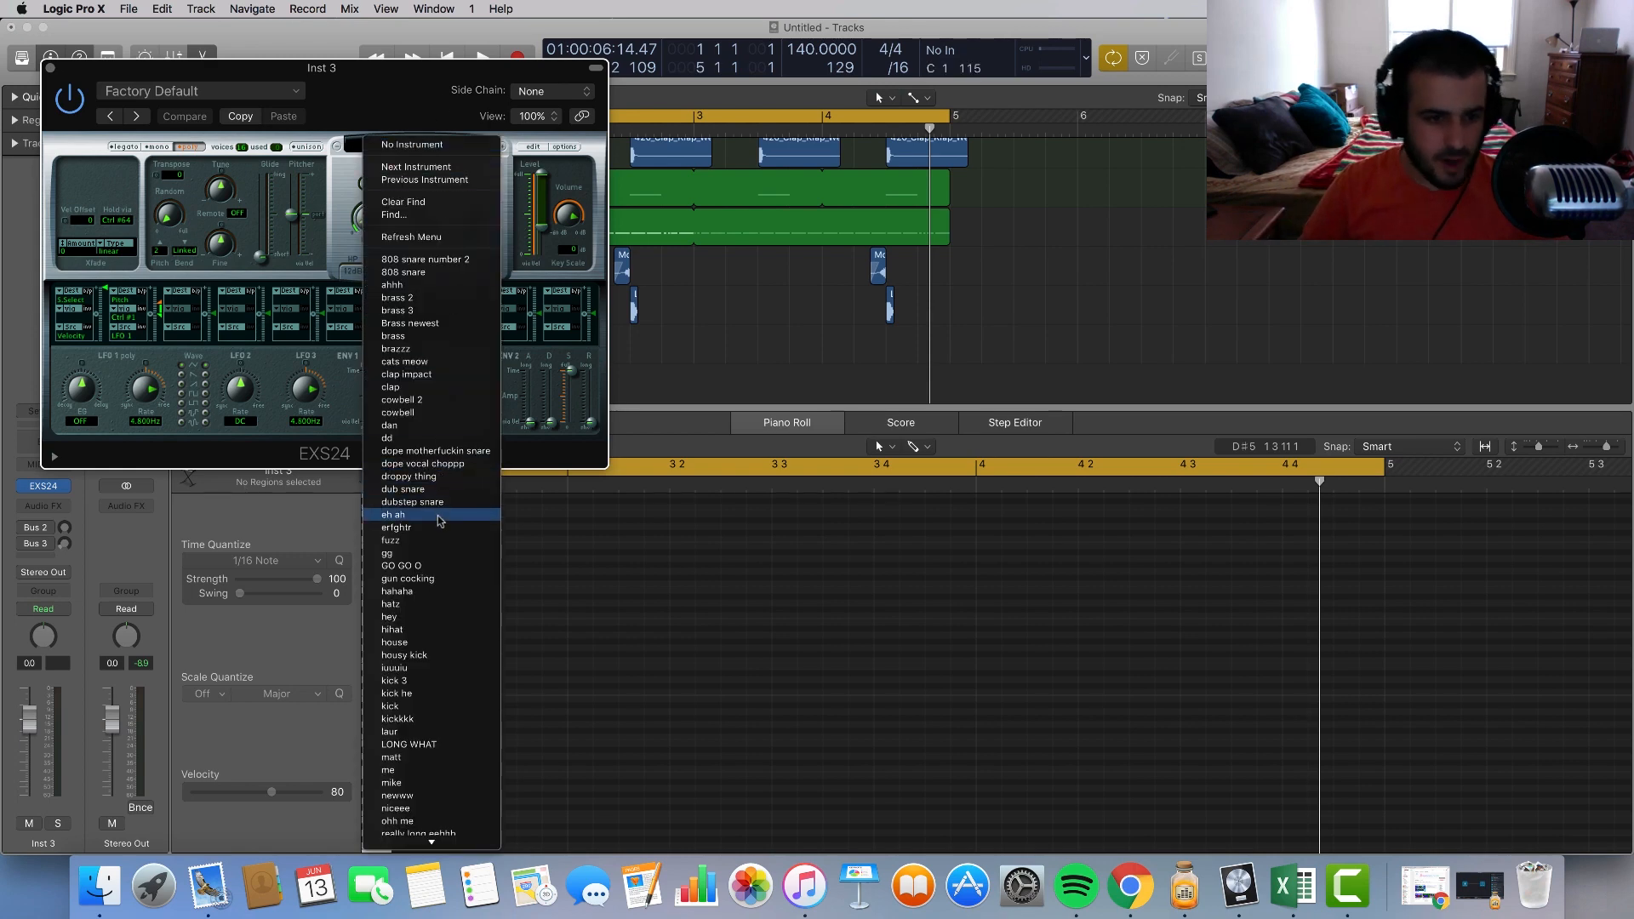
left_click(54, 108)
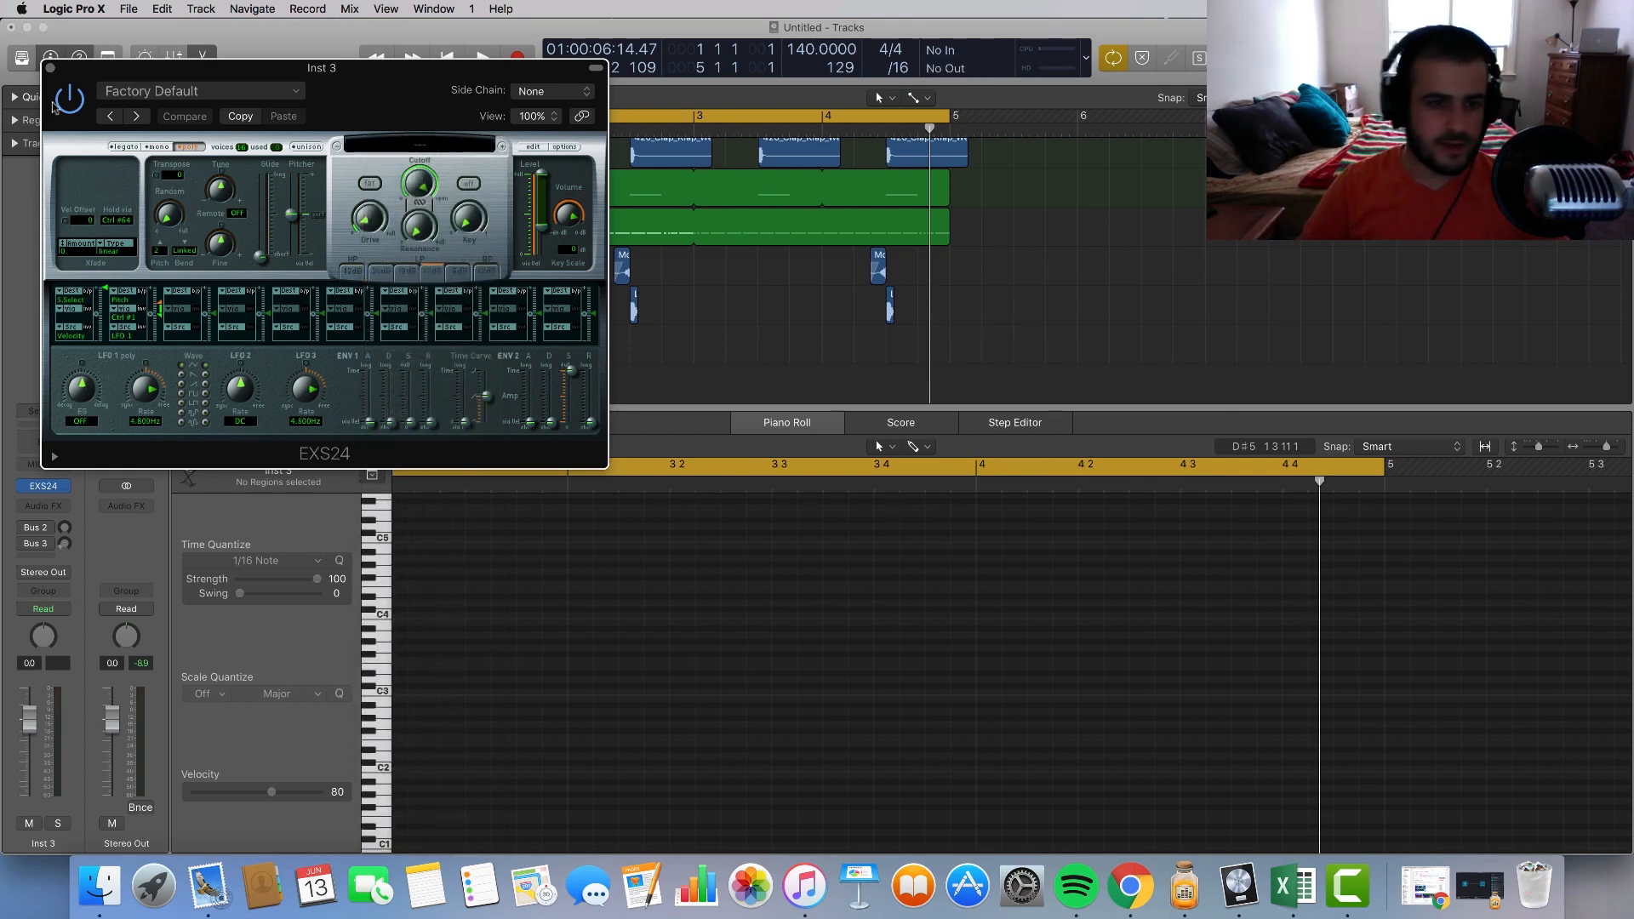
left_click(50, 69)
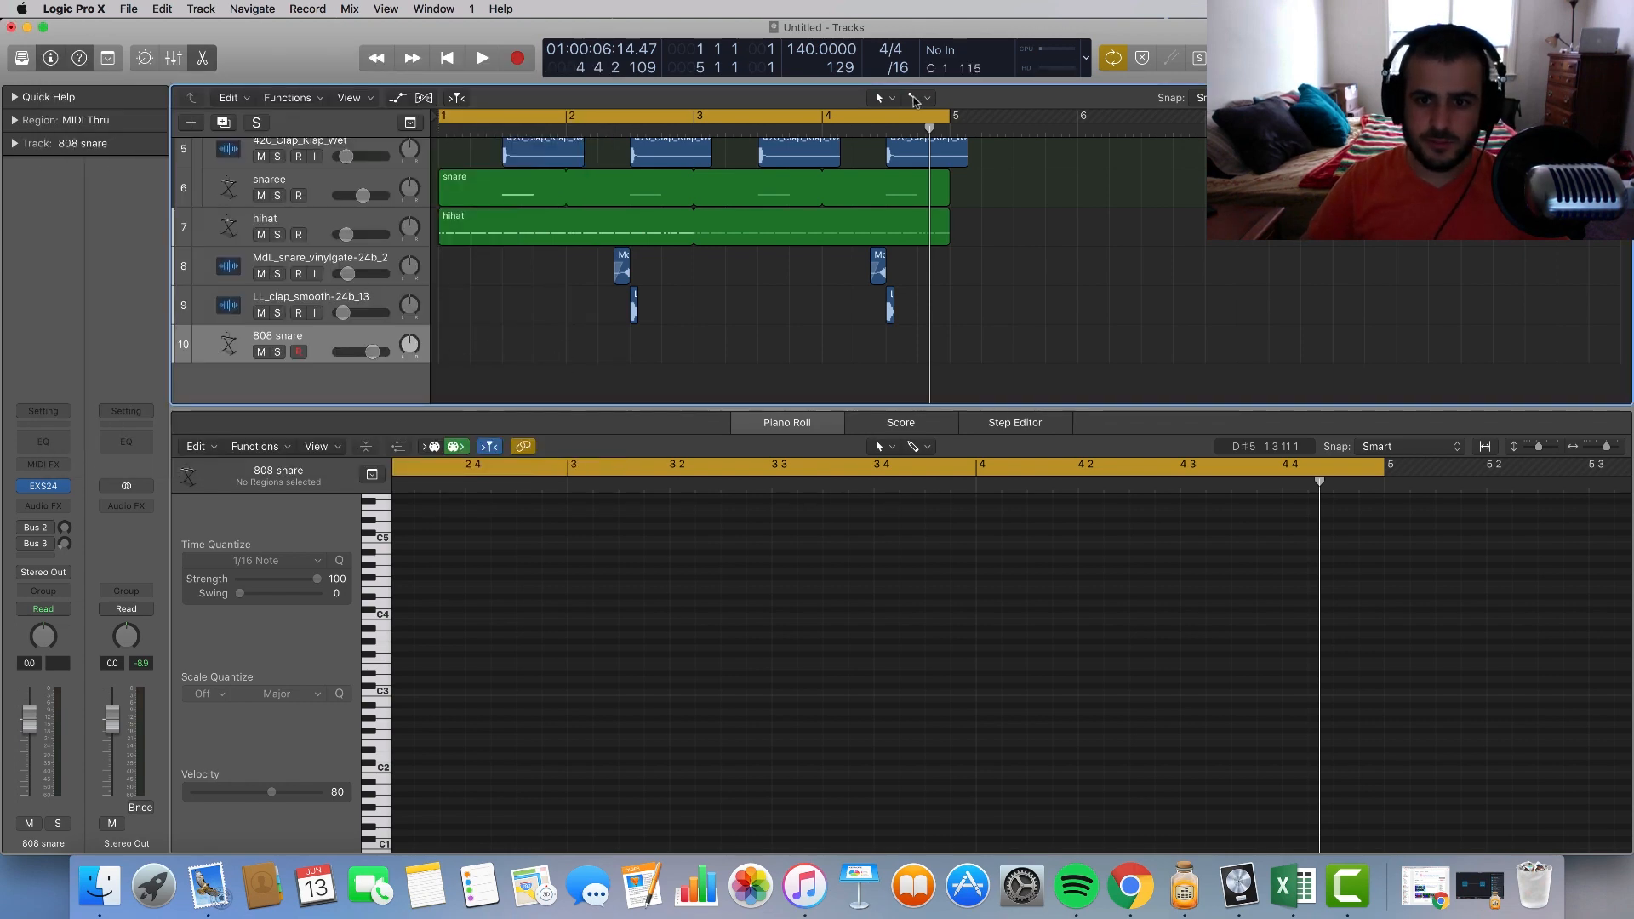
Step: Draw a one-bar region at bar 1 on the 808 snare track with the Pencil Tool and set the grid division to /64
left_click(914, 99)
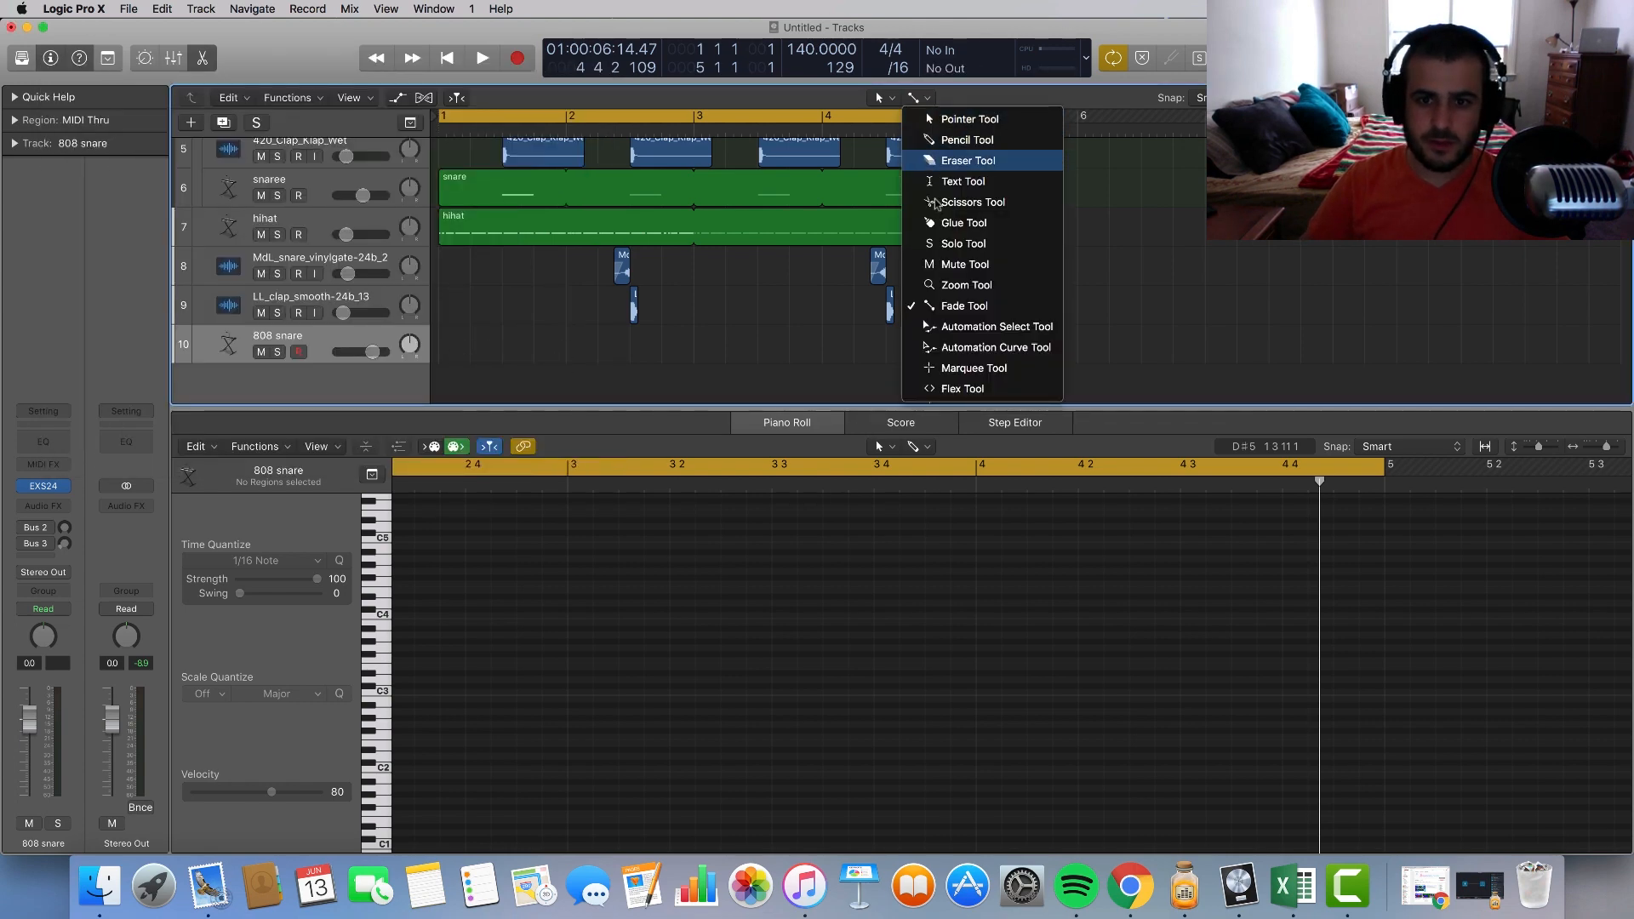
left_click(965, 139)
left_click(451, 354)
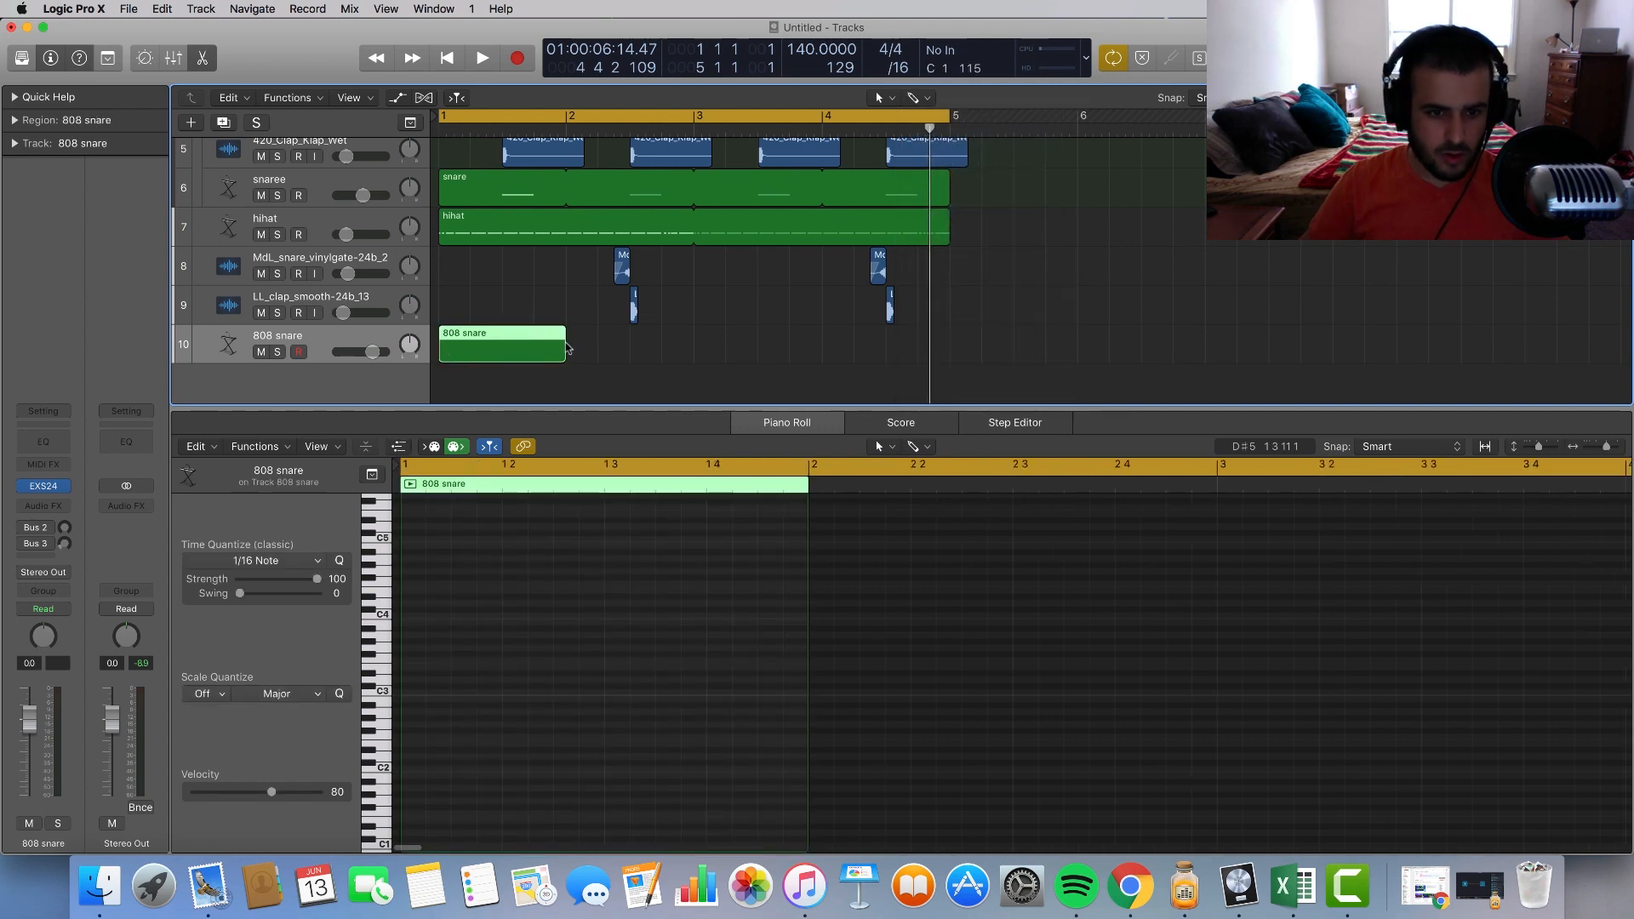
left_click(899, 68)
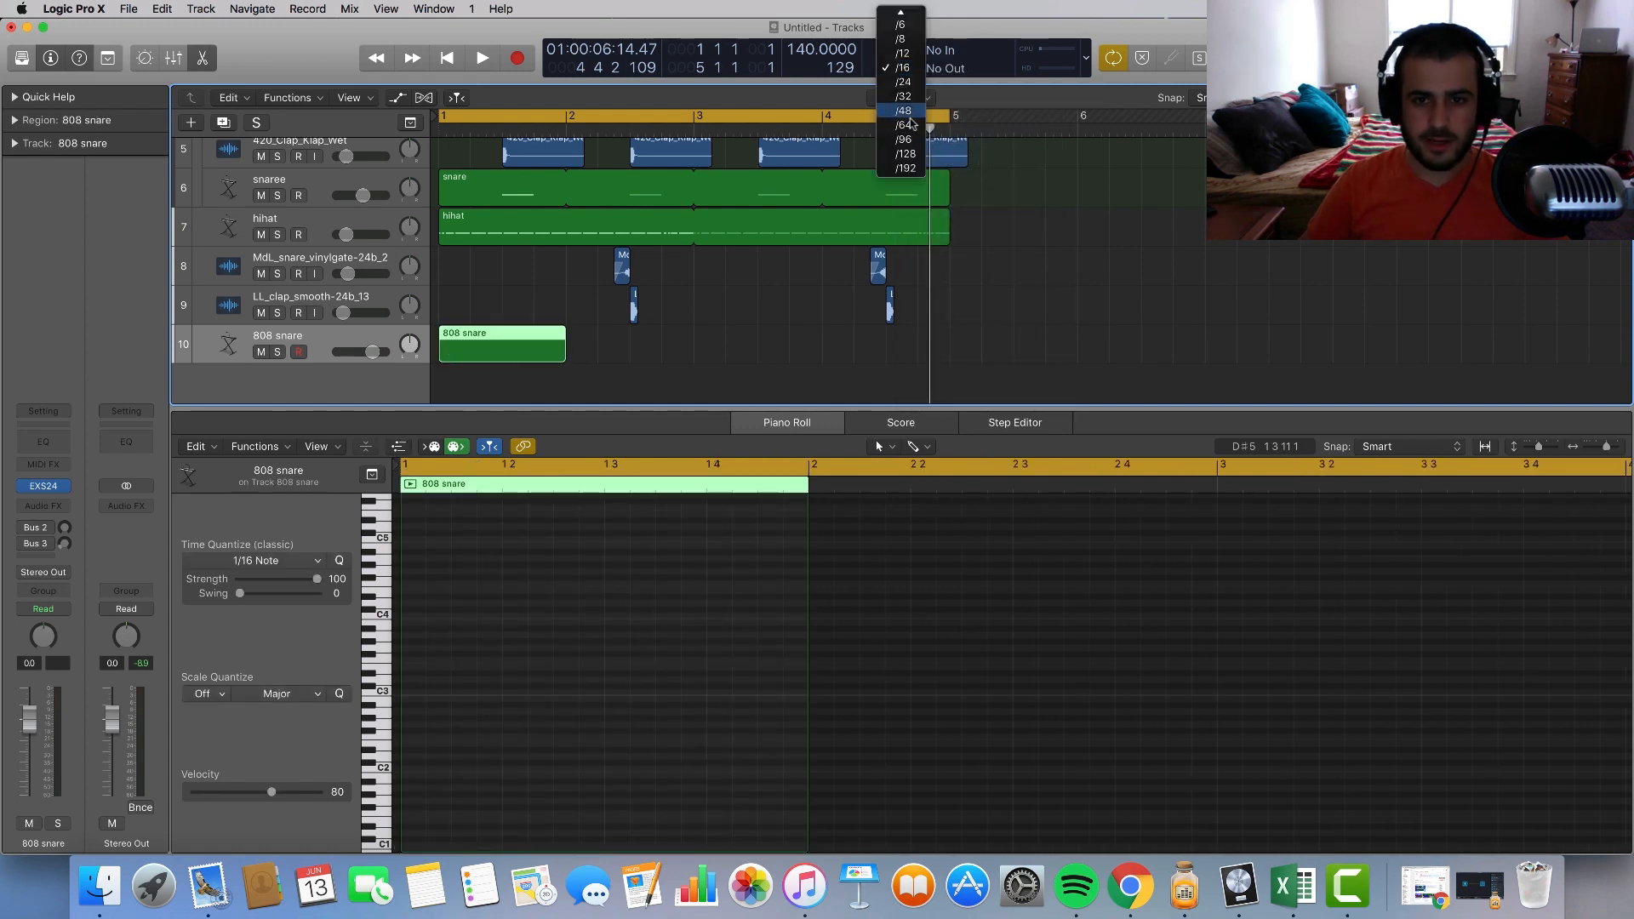
left_click(911, 128)
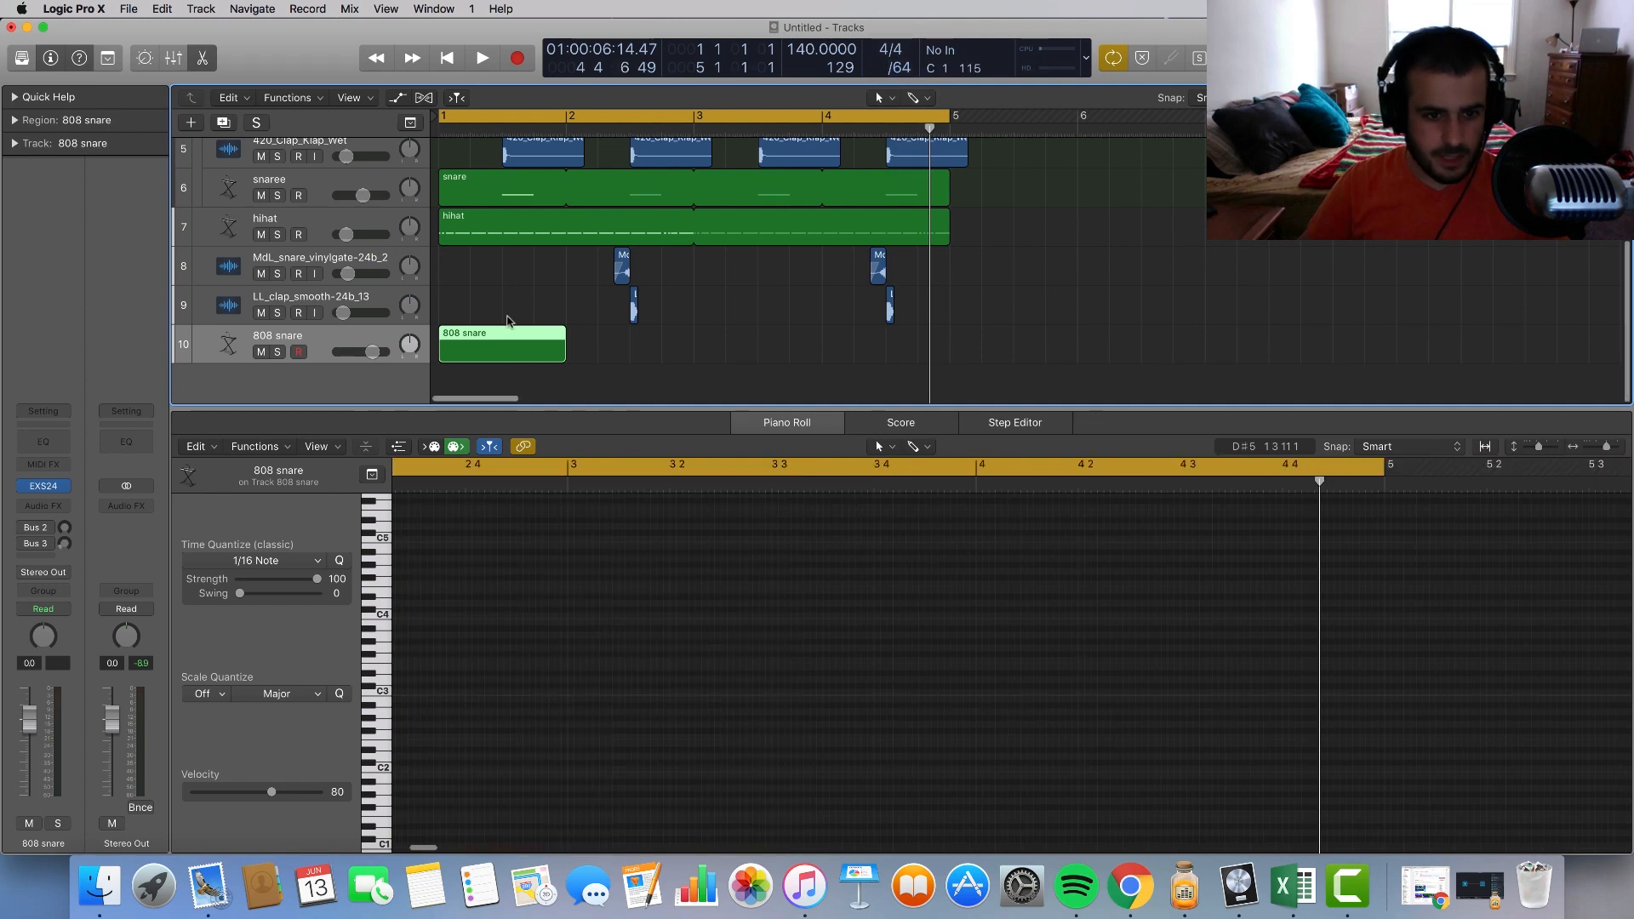
Step: Play the pattern repeatedly from bar 1 to judge where 808 snare hits fit around beat 2
key("super+Right")
key("super+Right")
key("super+Right")
key("super+Right")
key("super+Right")
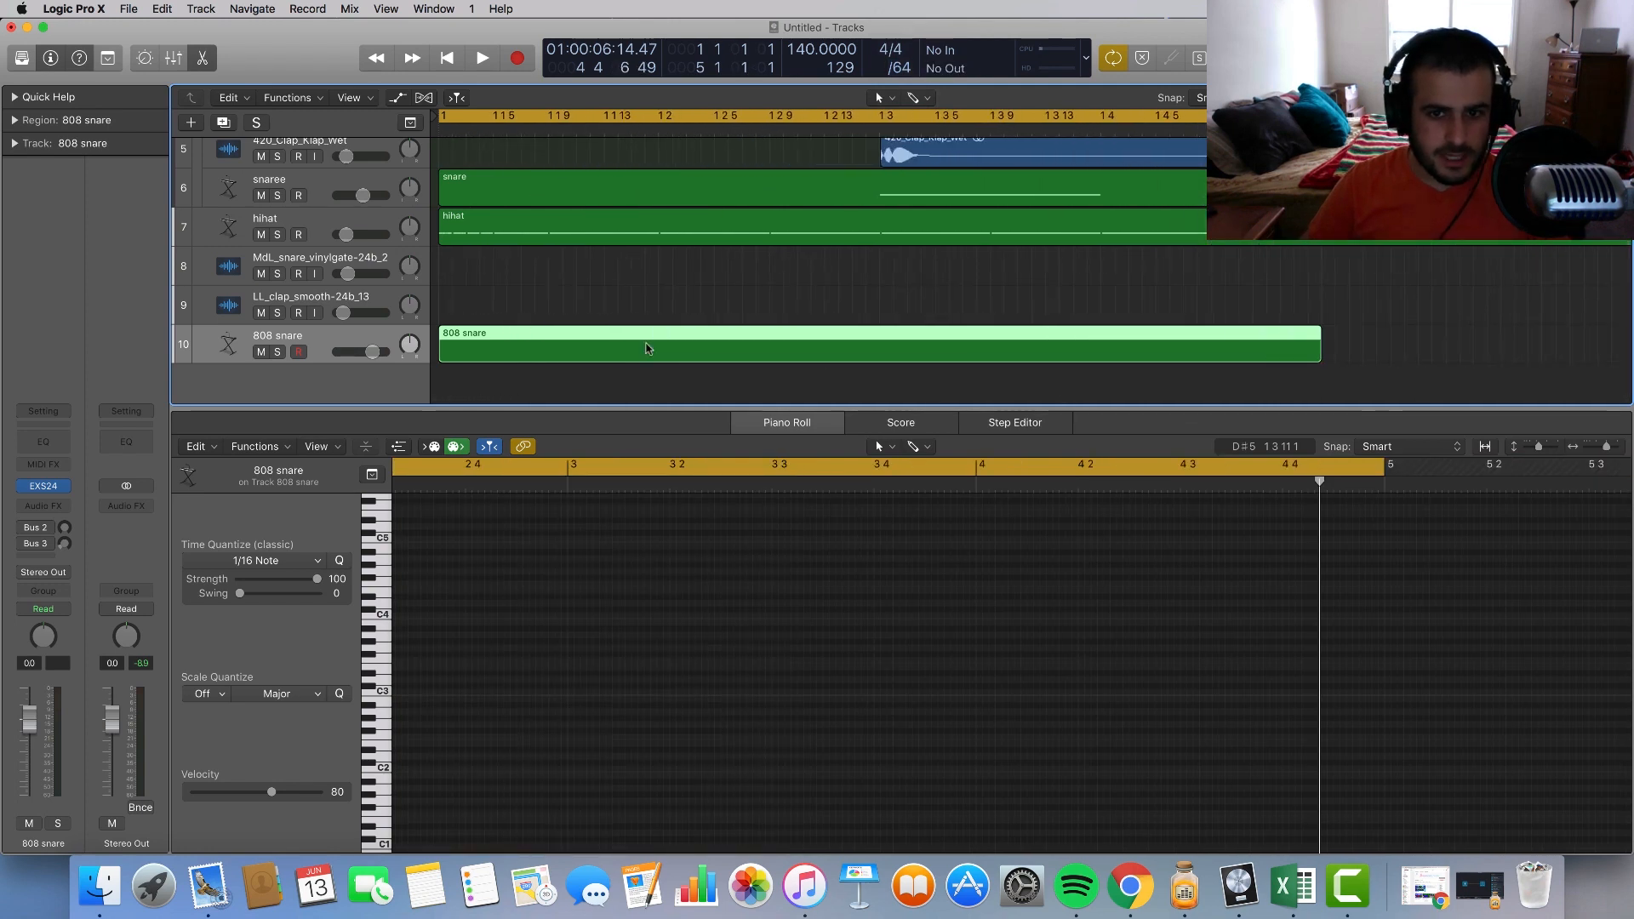
key("space")
key("super+Left")
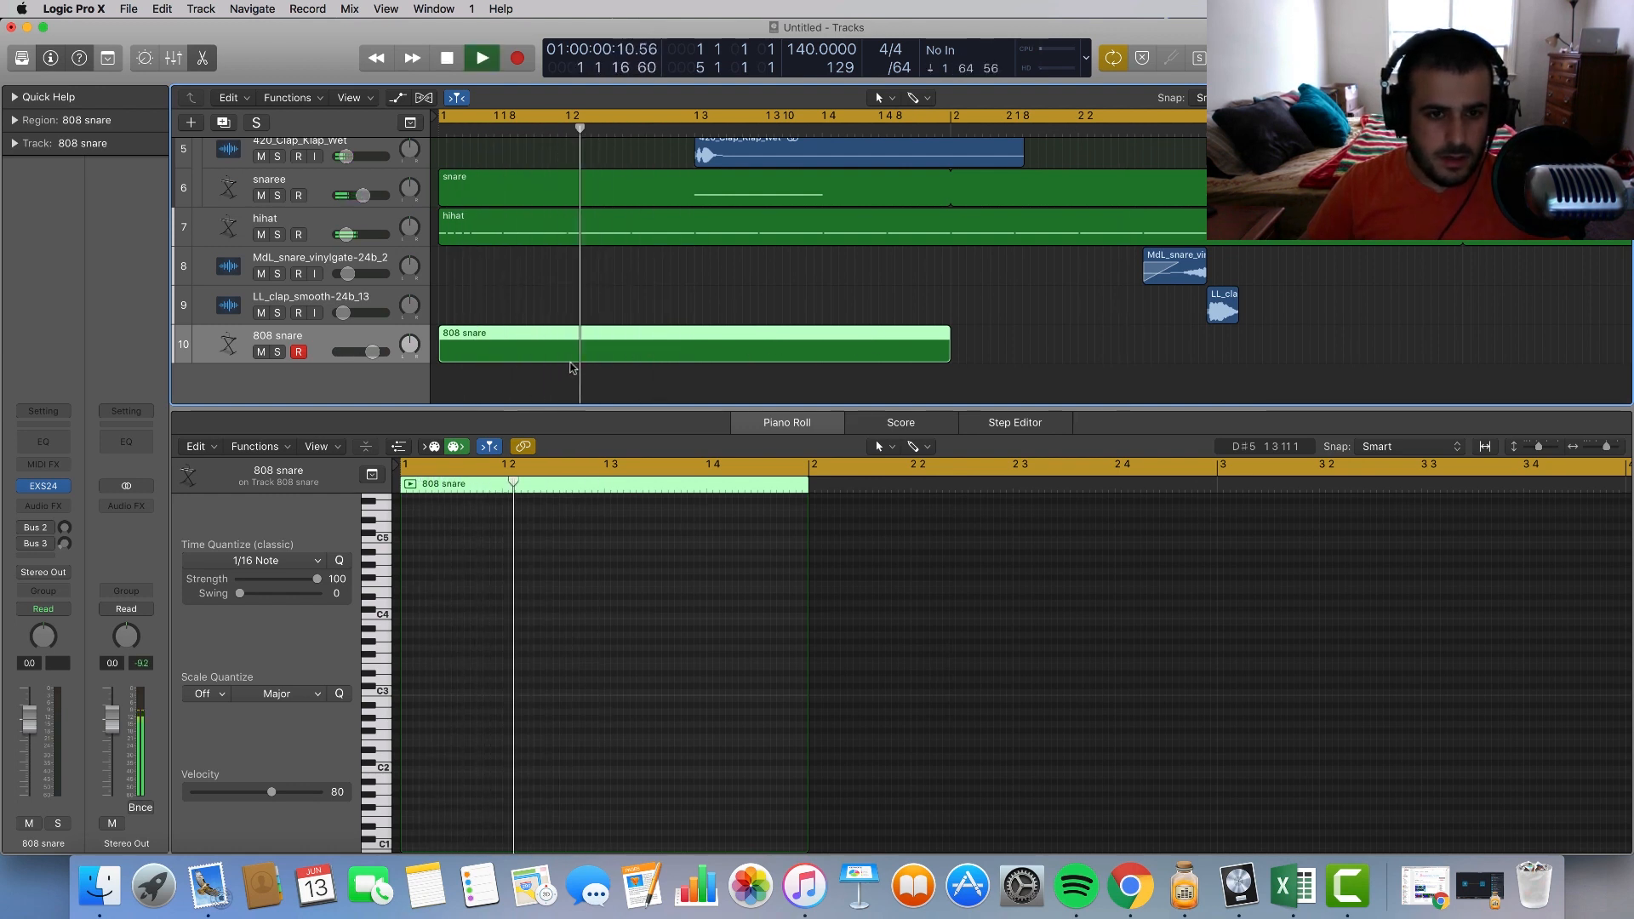
key("space")
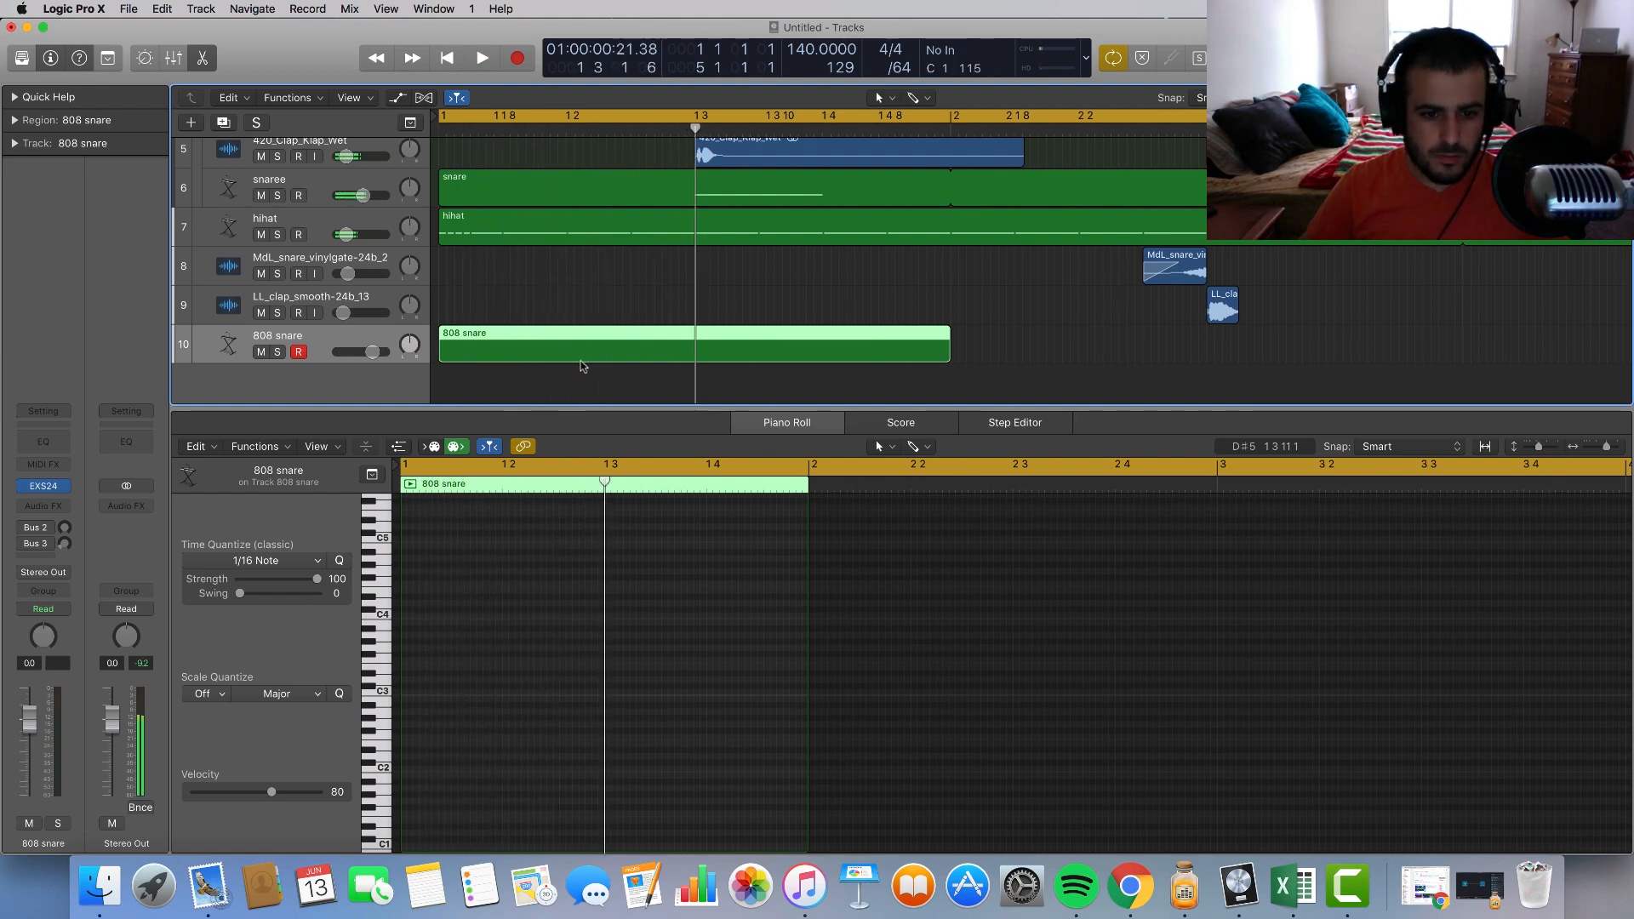
key("space")
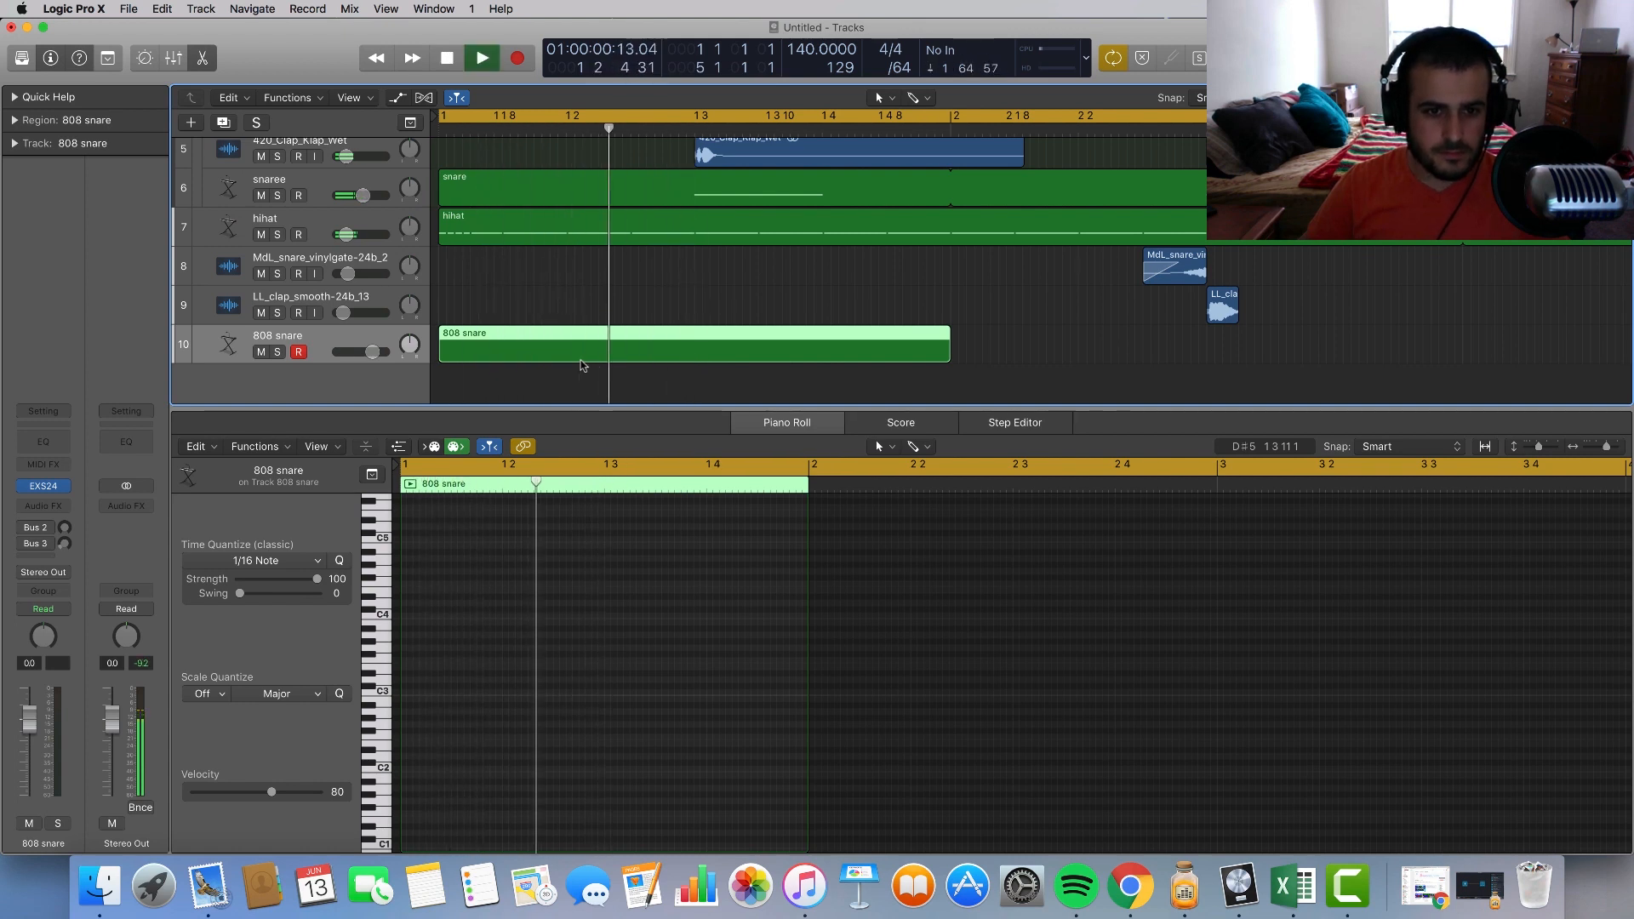
key("space")
key("space")
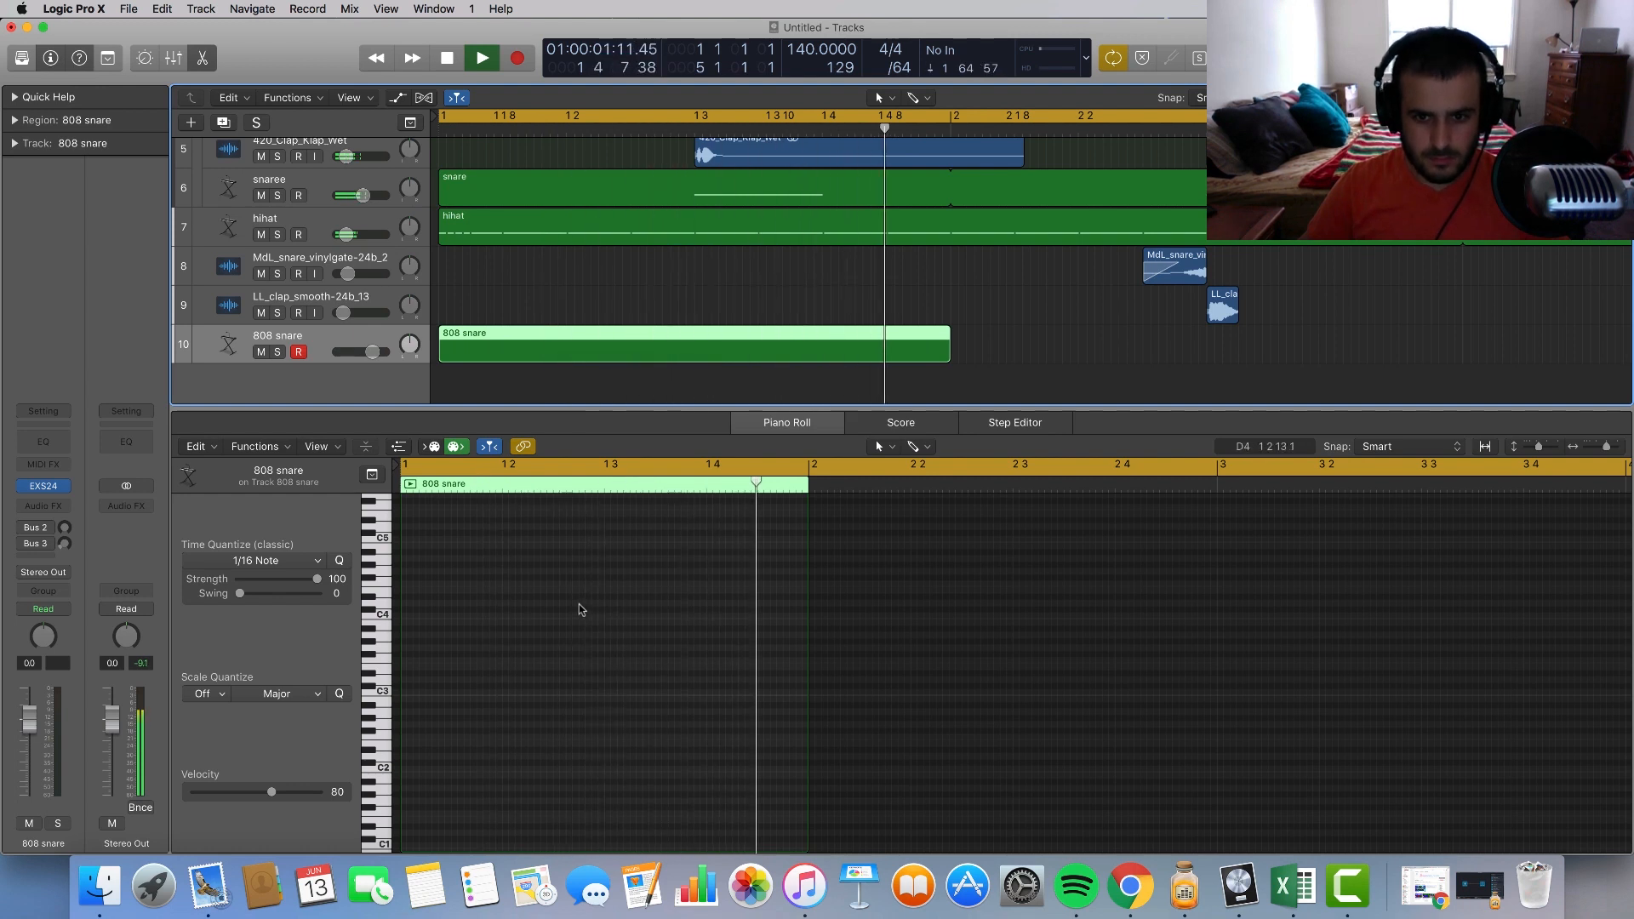
key("space")
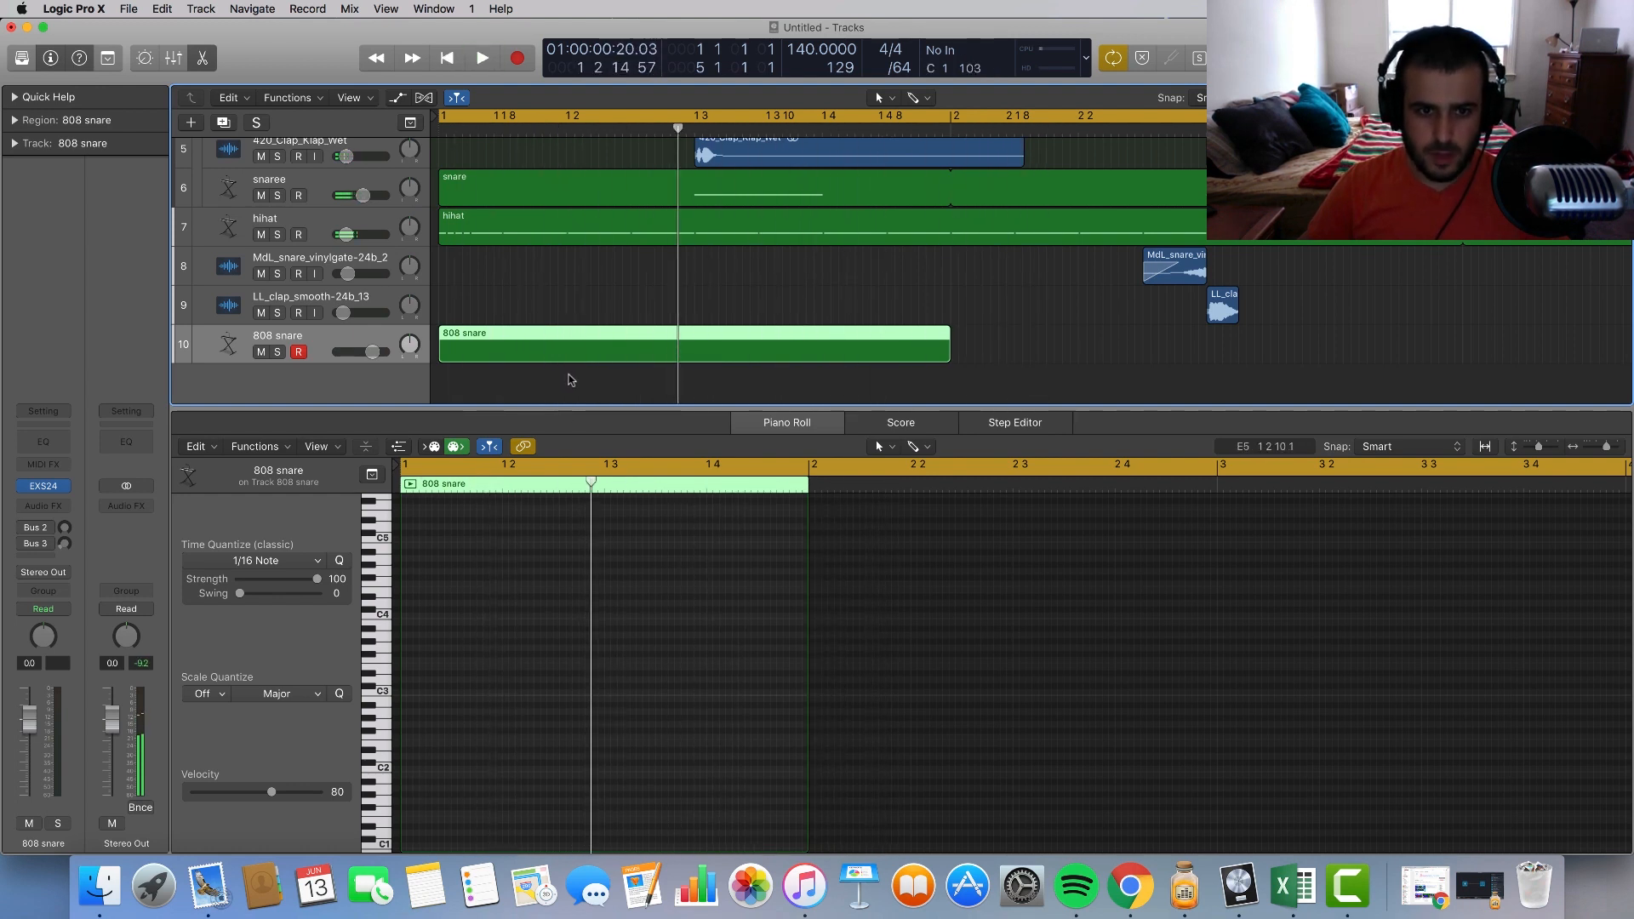
Step: Add two consecutive 1/64 D3 notes from beat 2 of bar 1 and lower the 808 snare track's volume to -15.8 dB
scroll(477, 661, "up", 4)
scroll(477, 667, "down", 4)
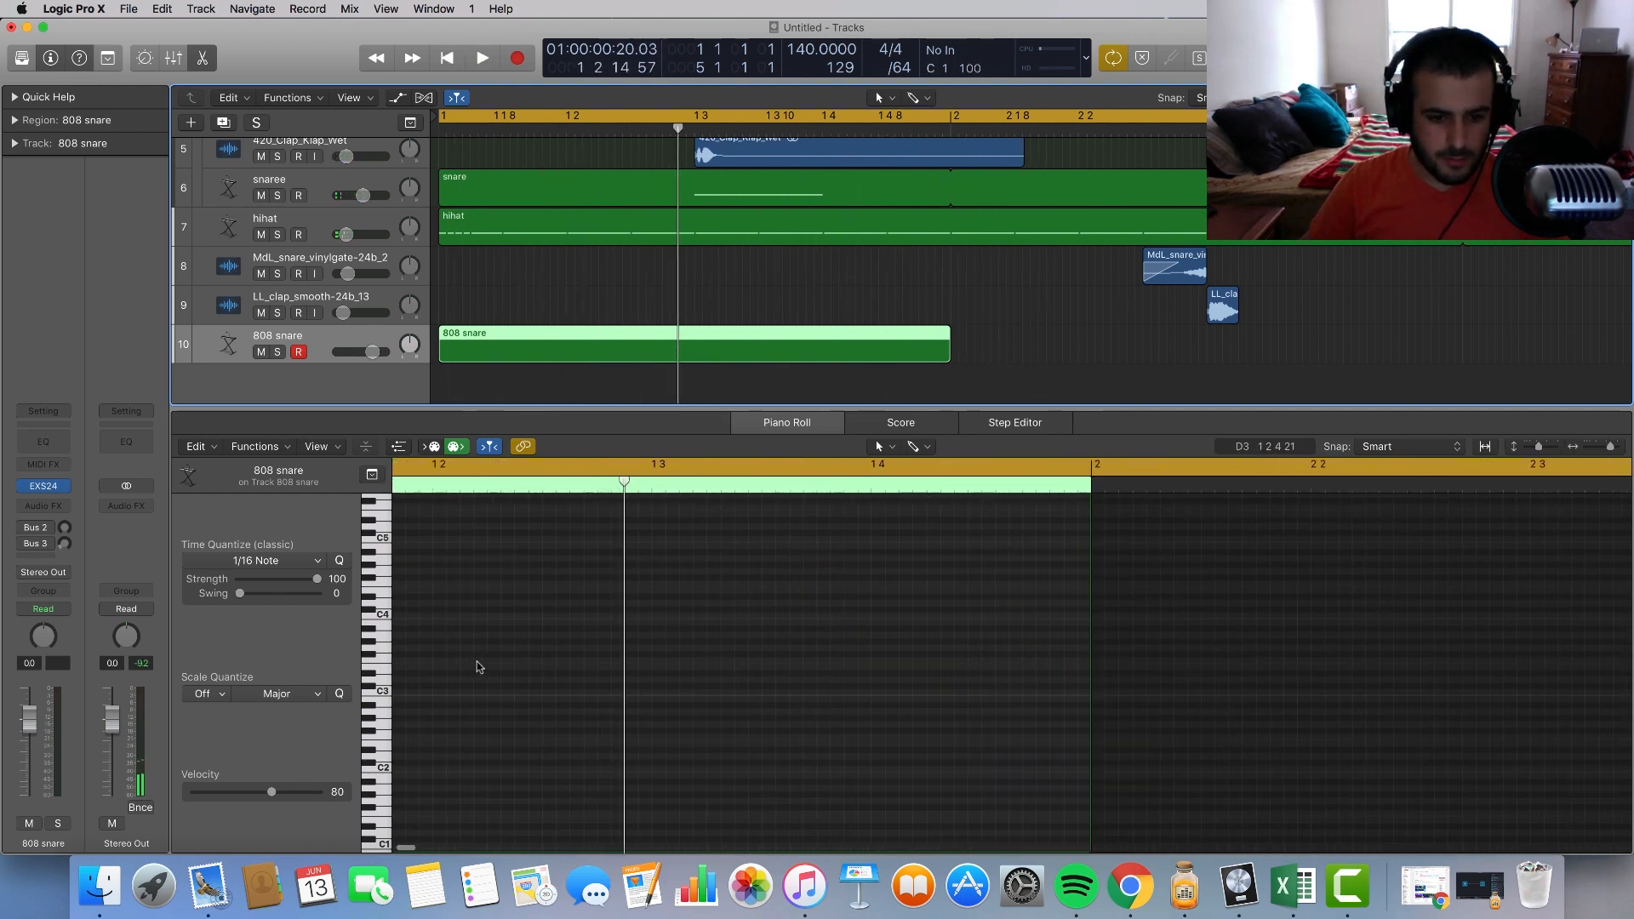
key("space")
left_click(627, 680)
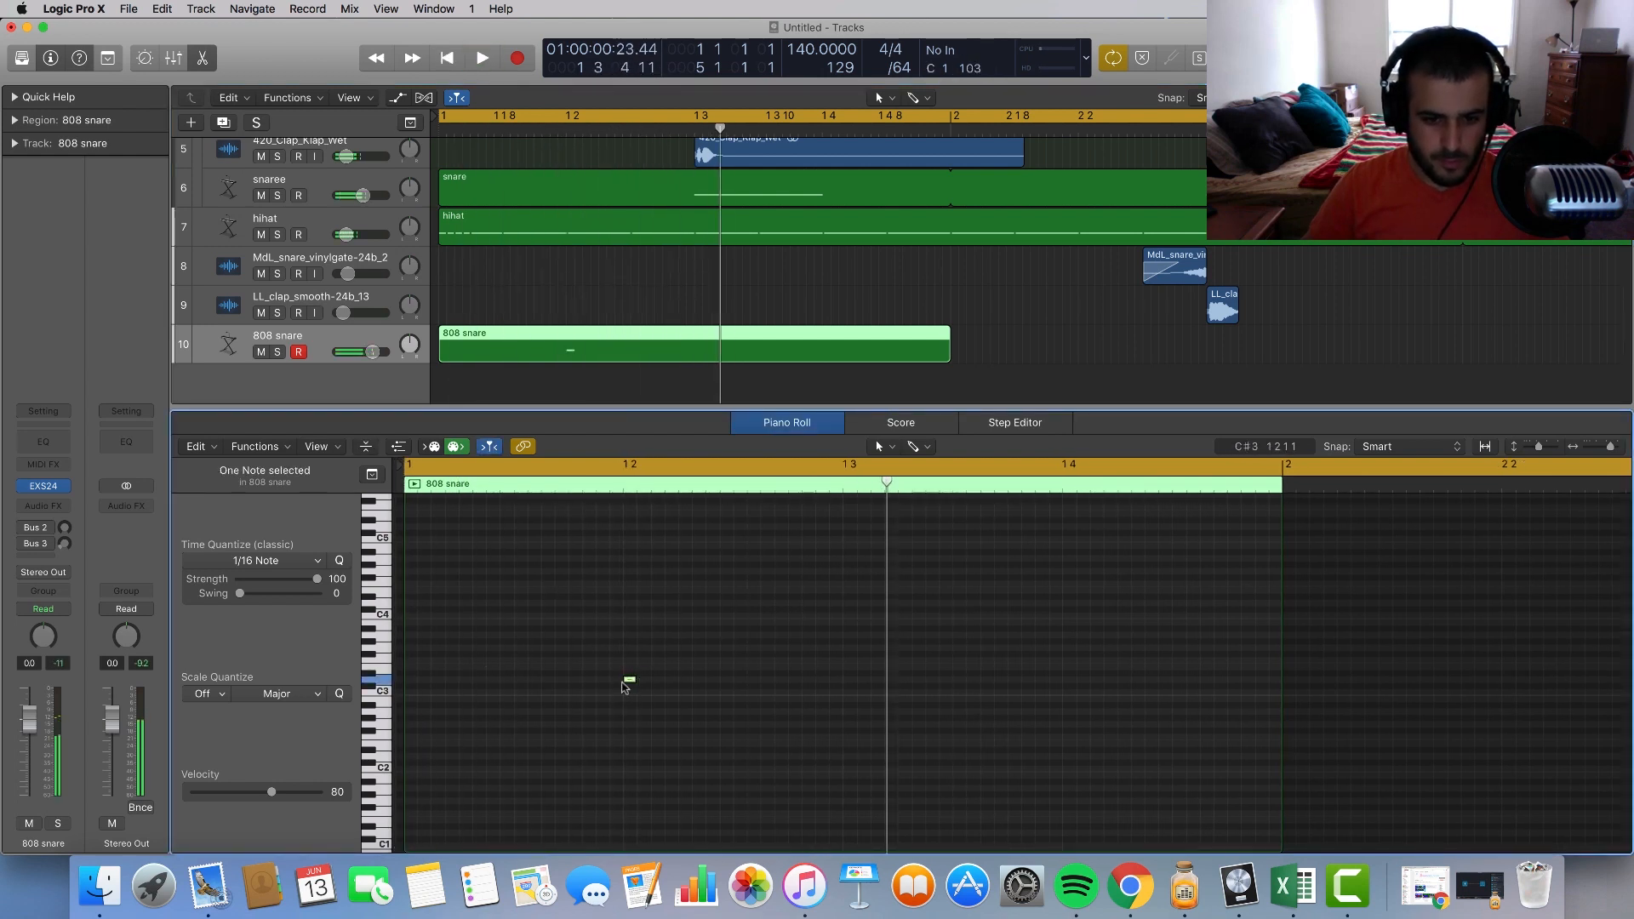
left_click(640, 681)
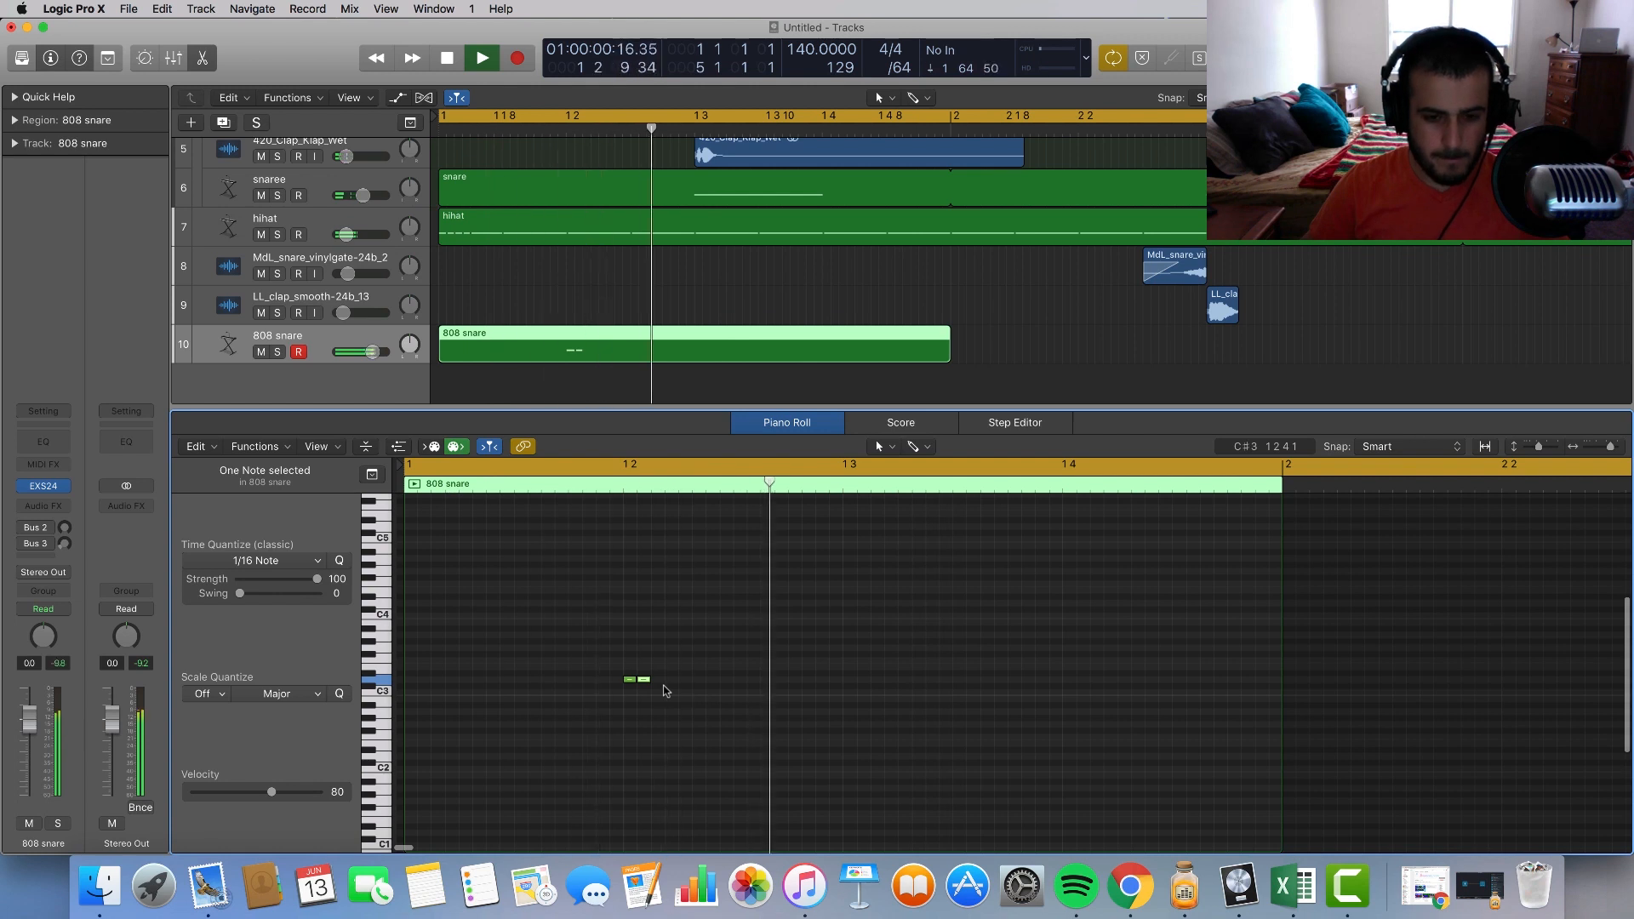
left_click_drag(372, 352, 349, 352)
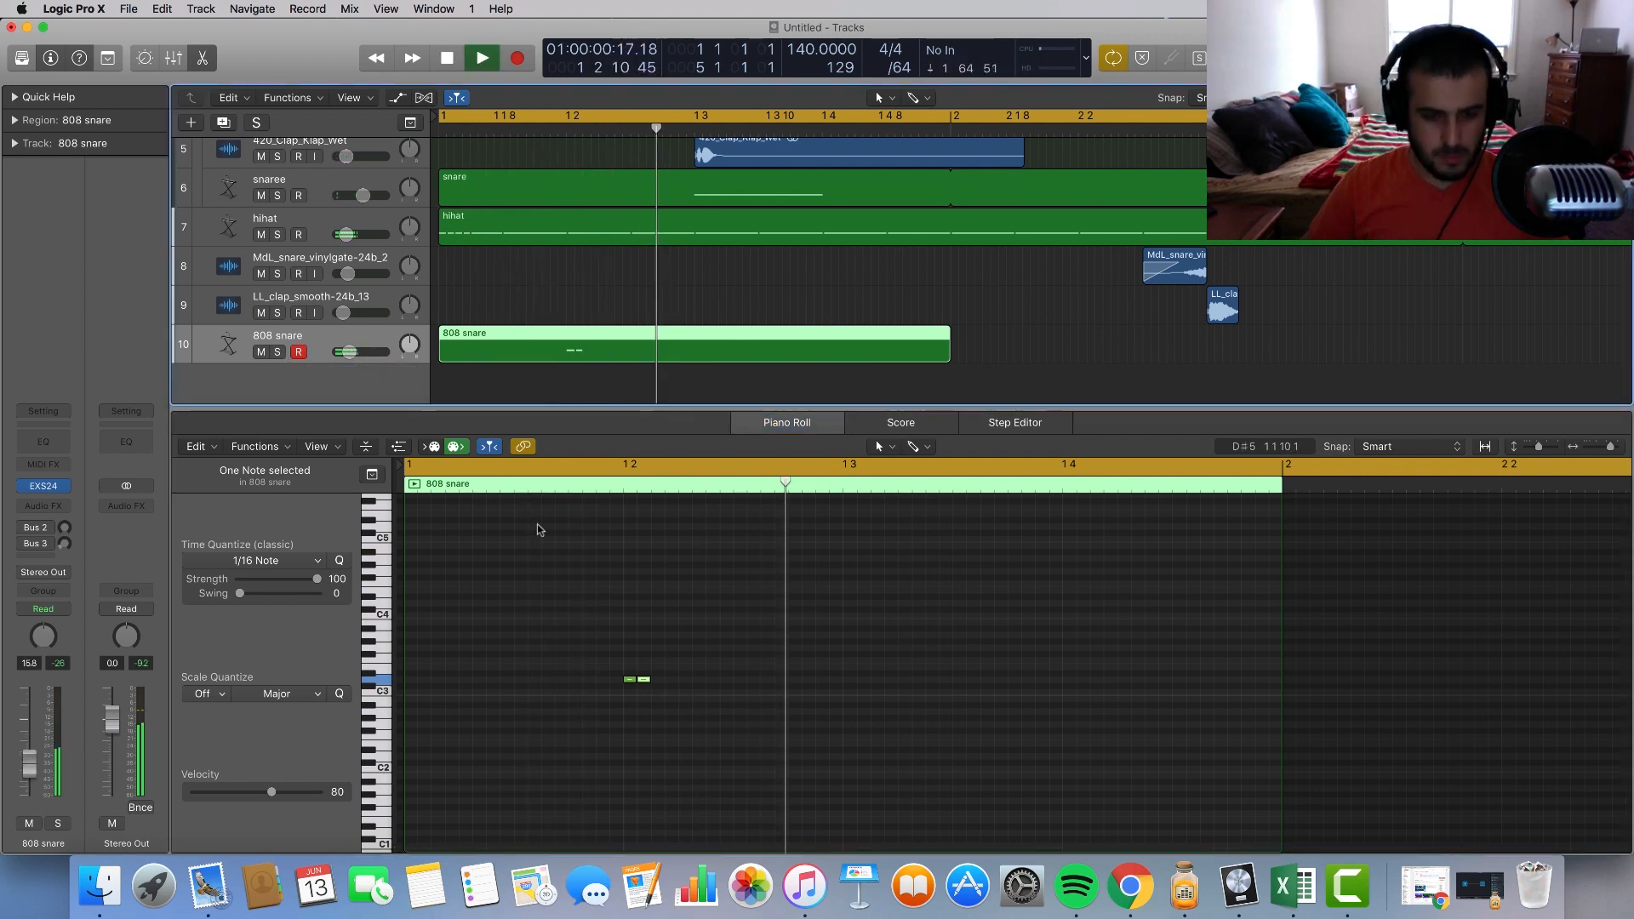
Step: Add a second pair of consecutive D3 notes midway between beats 2 and 3 of bar 1, and play the pattern
left_click(697, 680)
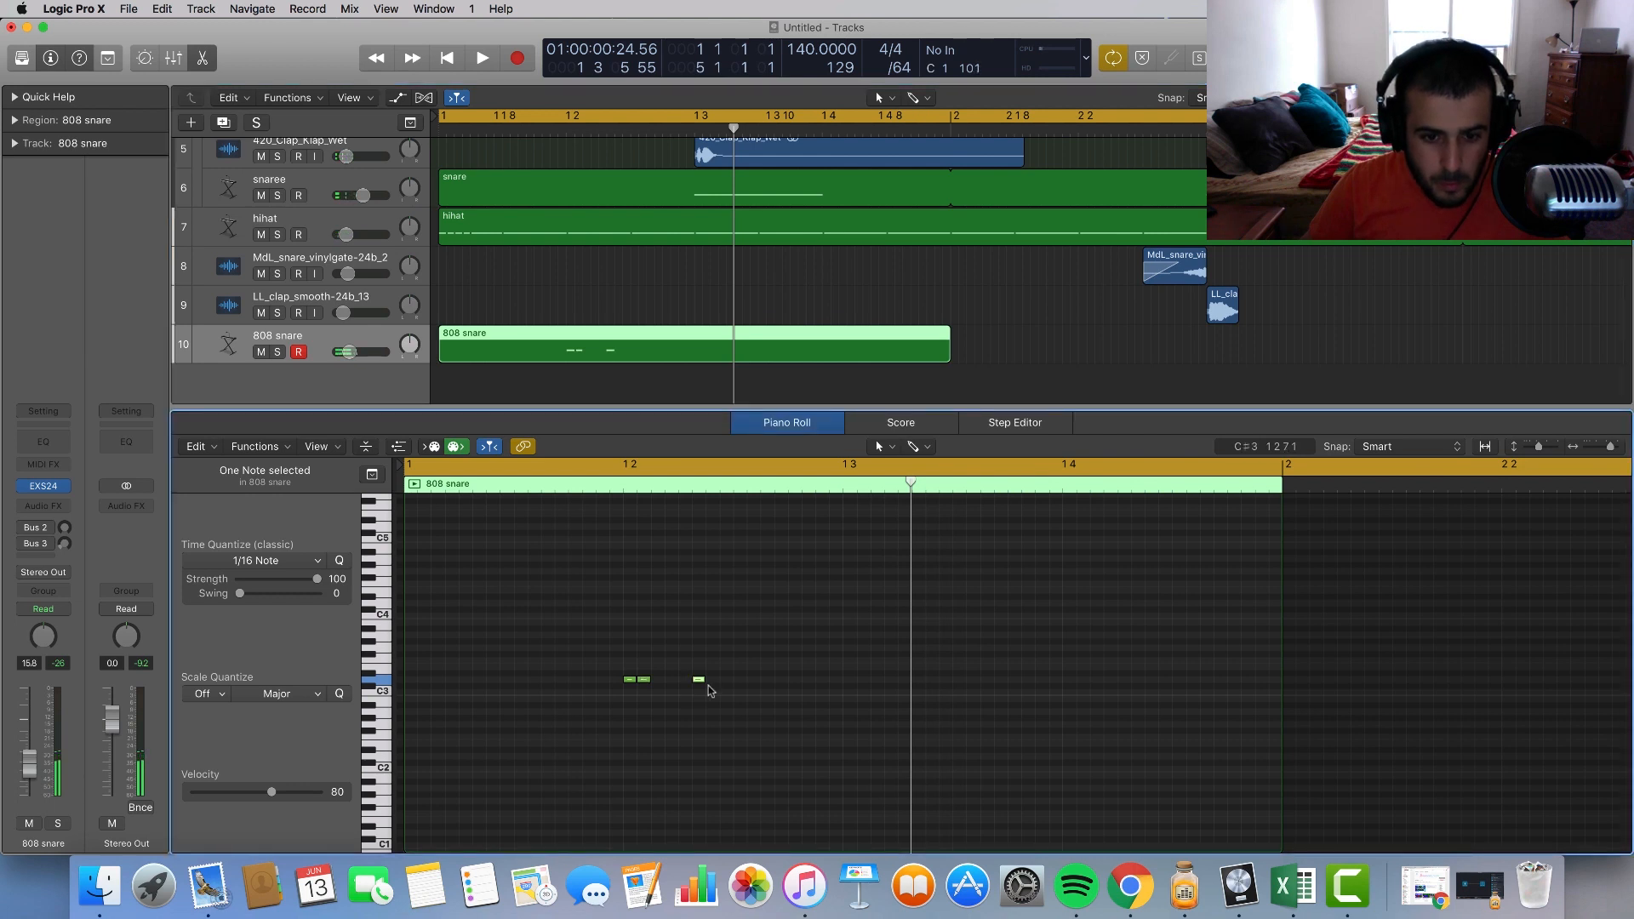
left_click_drag(694, 681, 739, 680)
left_click(749, 680)
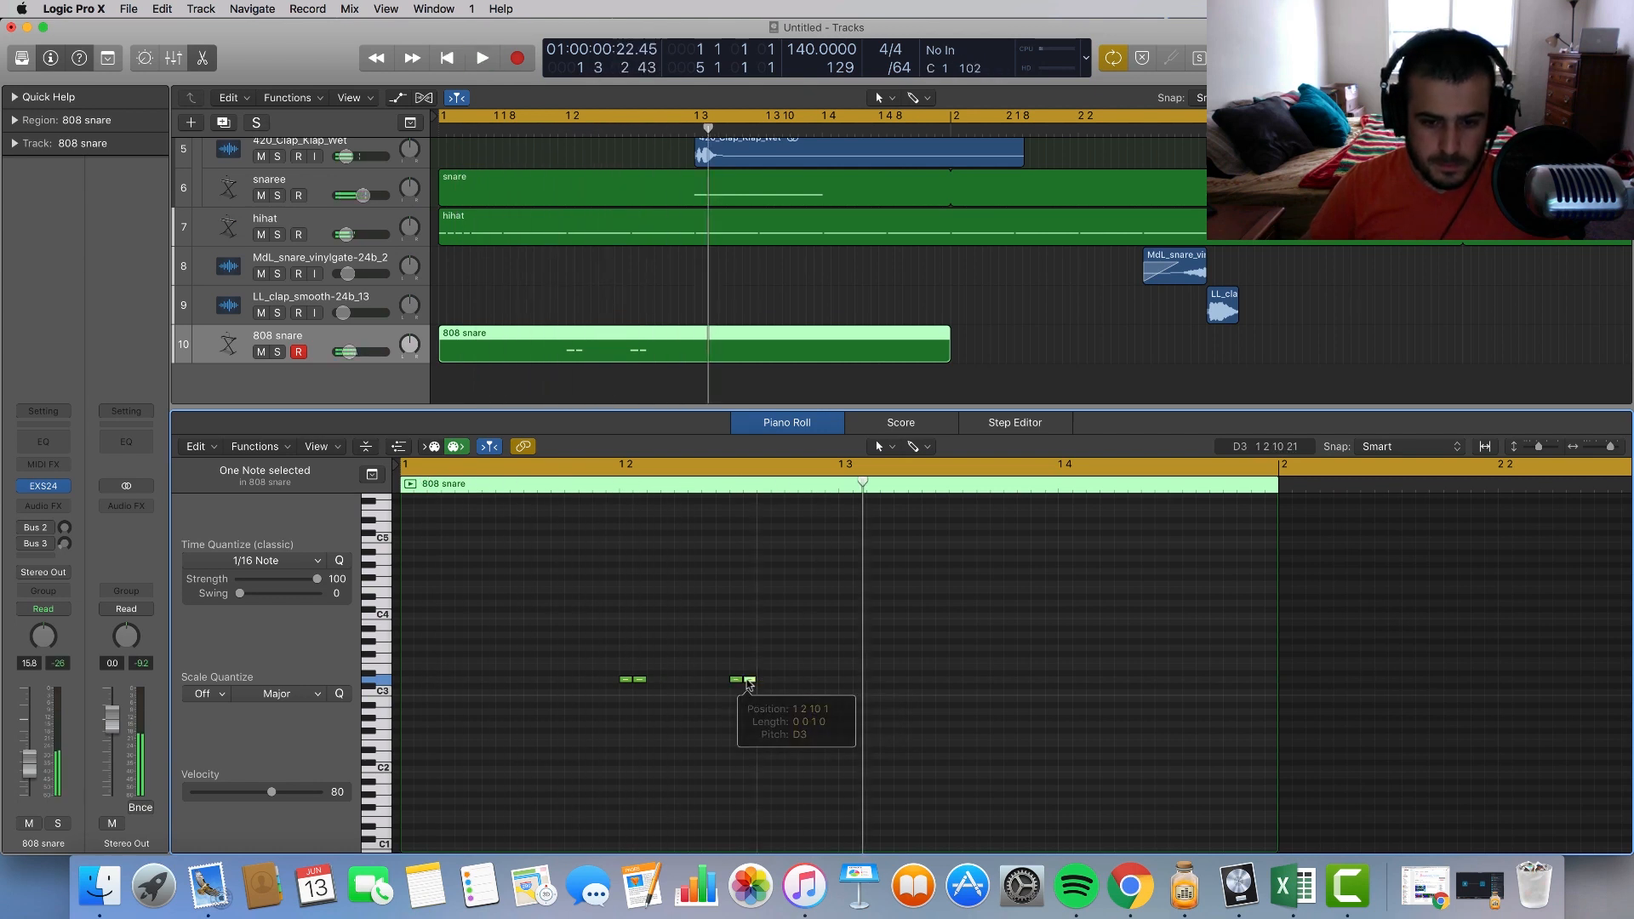
key("space")
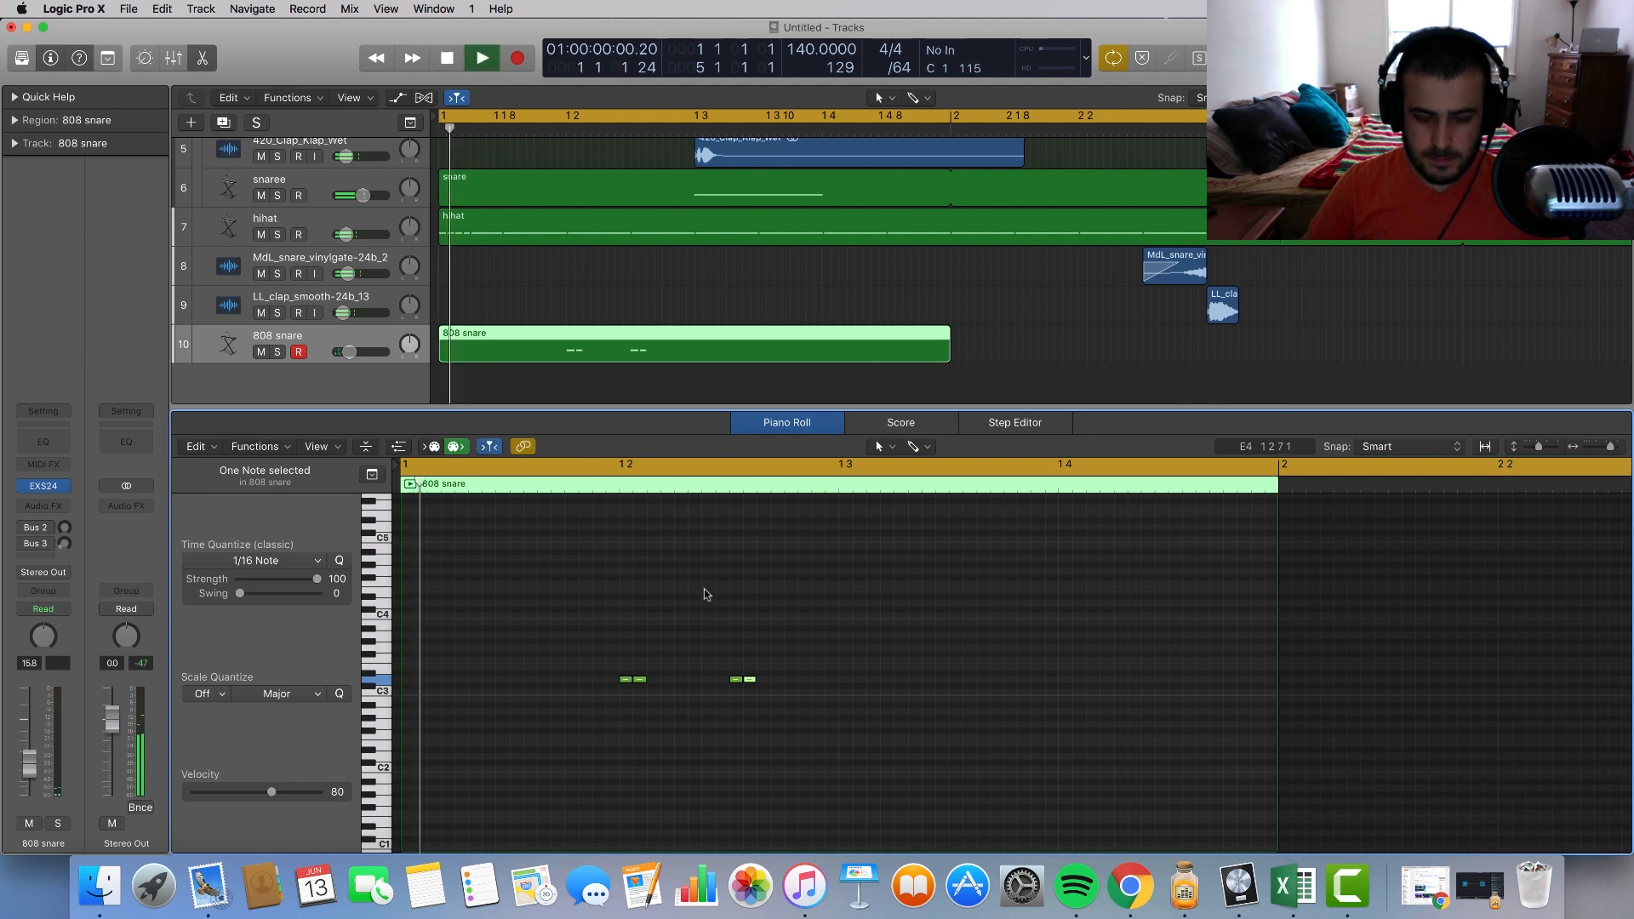
Step: Extend both pairs of 808 snare notes to three notes each and lower the track volume to -16.2 dB during playback
left_click(653, 679)
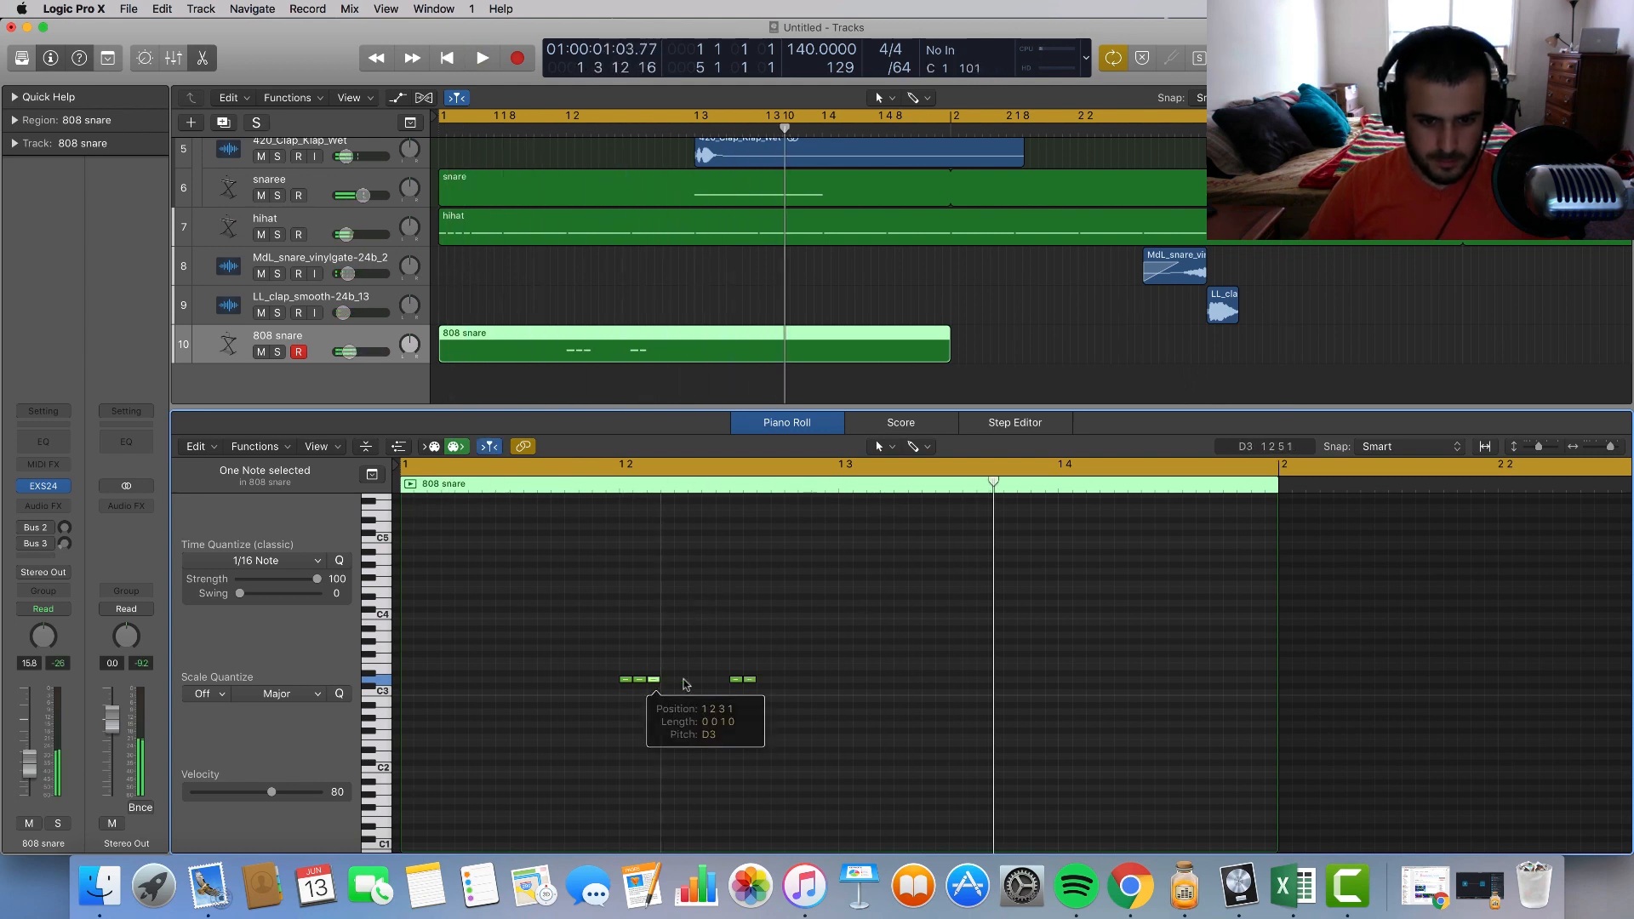
left_click(763, 680)
key("space")
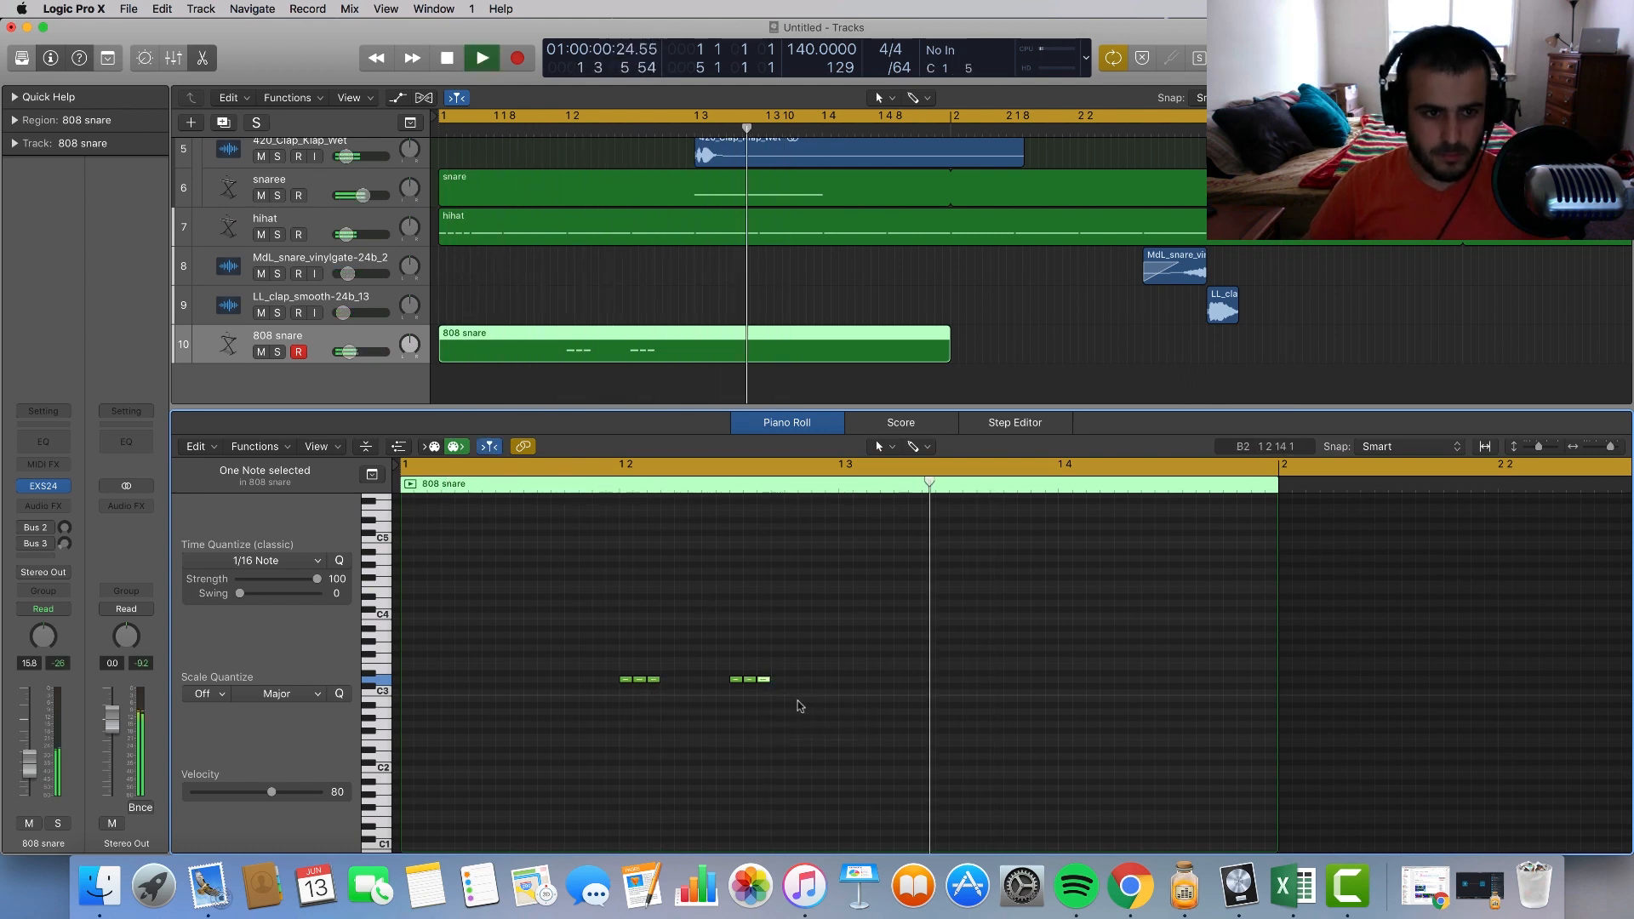
left_click_drag(349, 352, 350, 354)
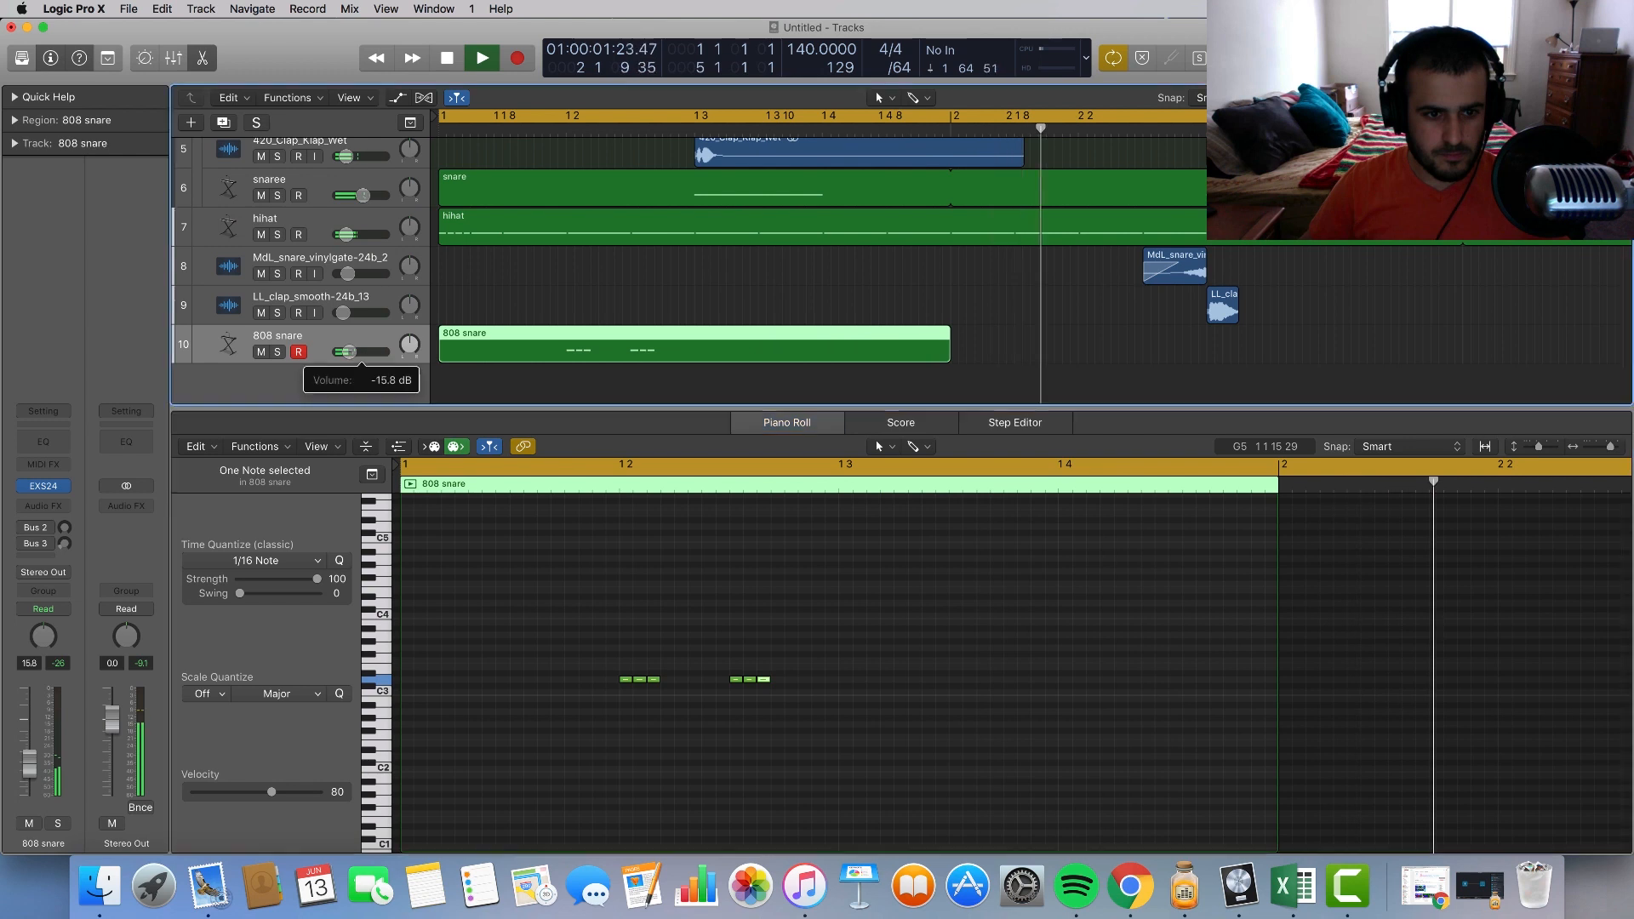
key("space")
Step: Repeat the one-bar 808 snare region so a copy fills bar 2
scroll(846, 350, "up", 1)
left_click(974, 343)
left_click(832, 349)
key("super+r")
scroll(832, 349, "right", 5)
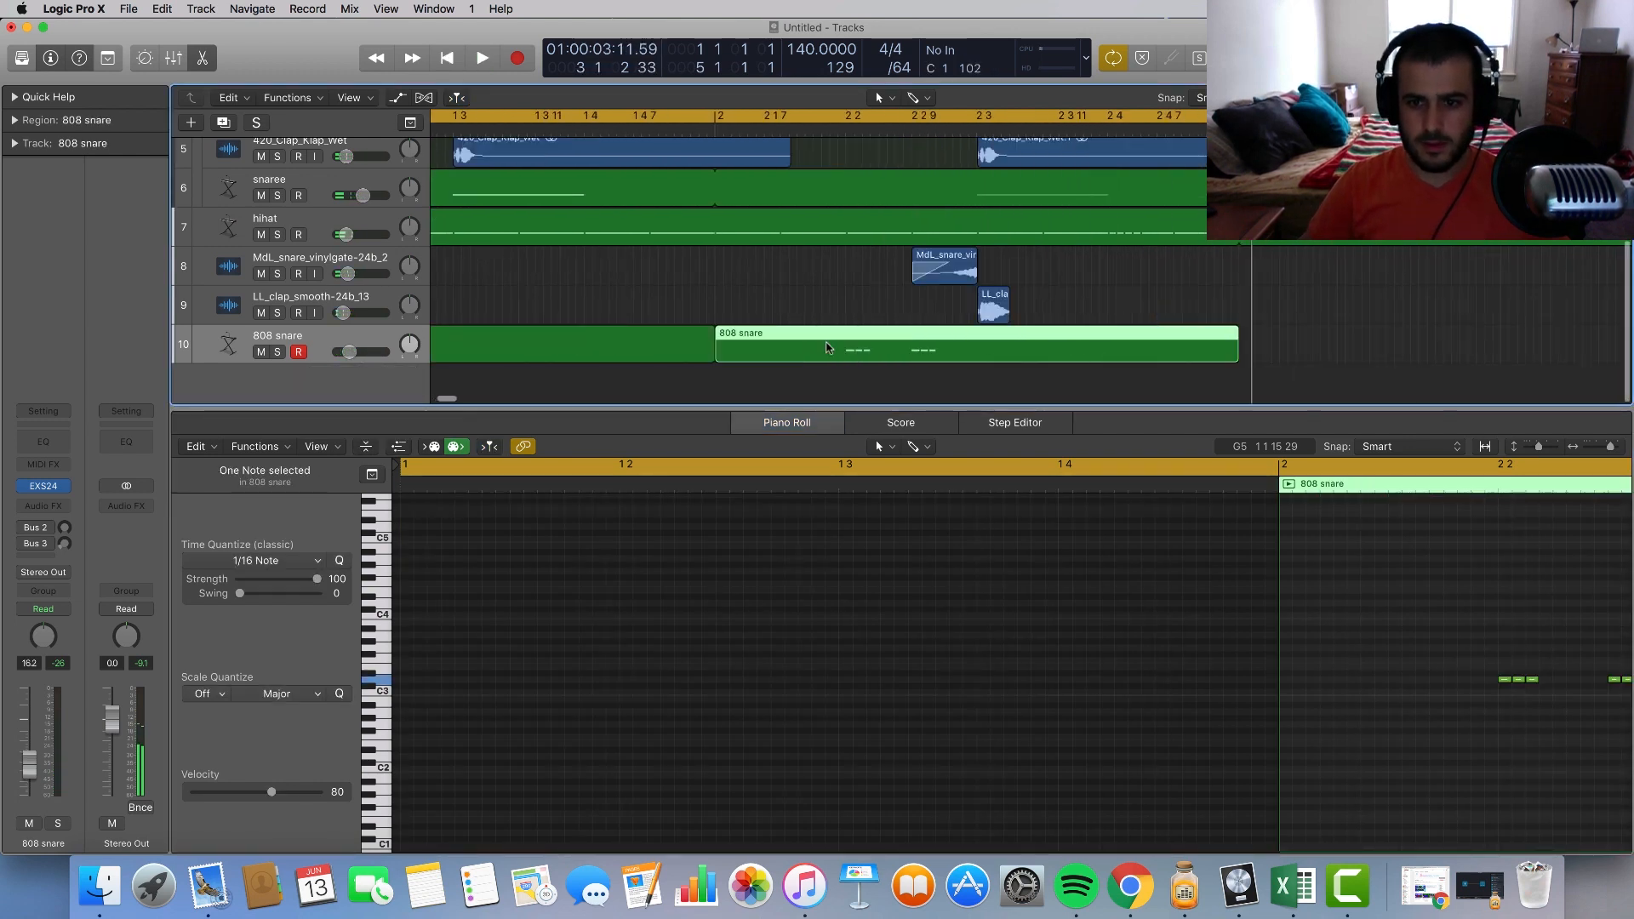
scroll(985, 555, "right", 10)
scroll(630, 628, "left", 1)
scroll(630, 627, "left", 3)
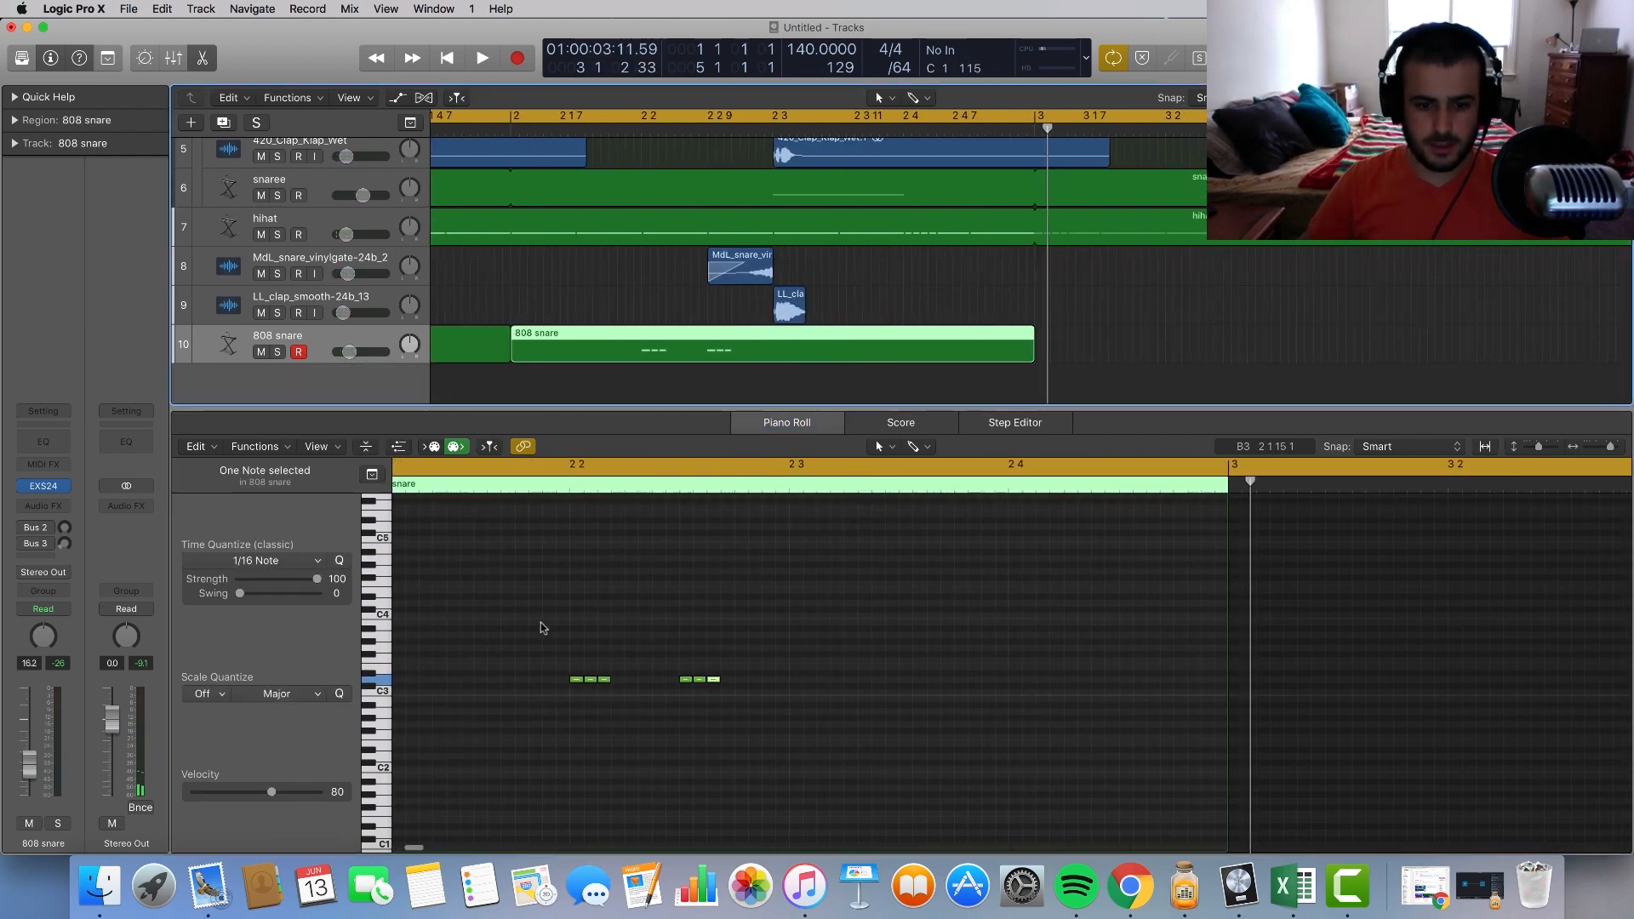
Step: Select all six notes in the bar 2 region, move the cycle start to bar 2 and play it
left_click(719, 638)
key("super+a")
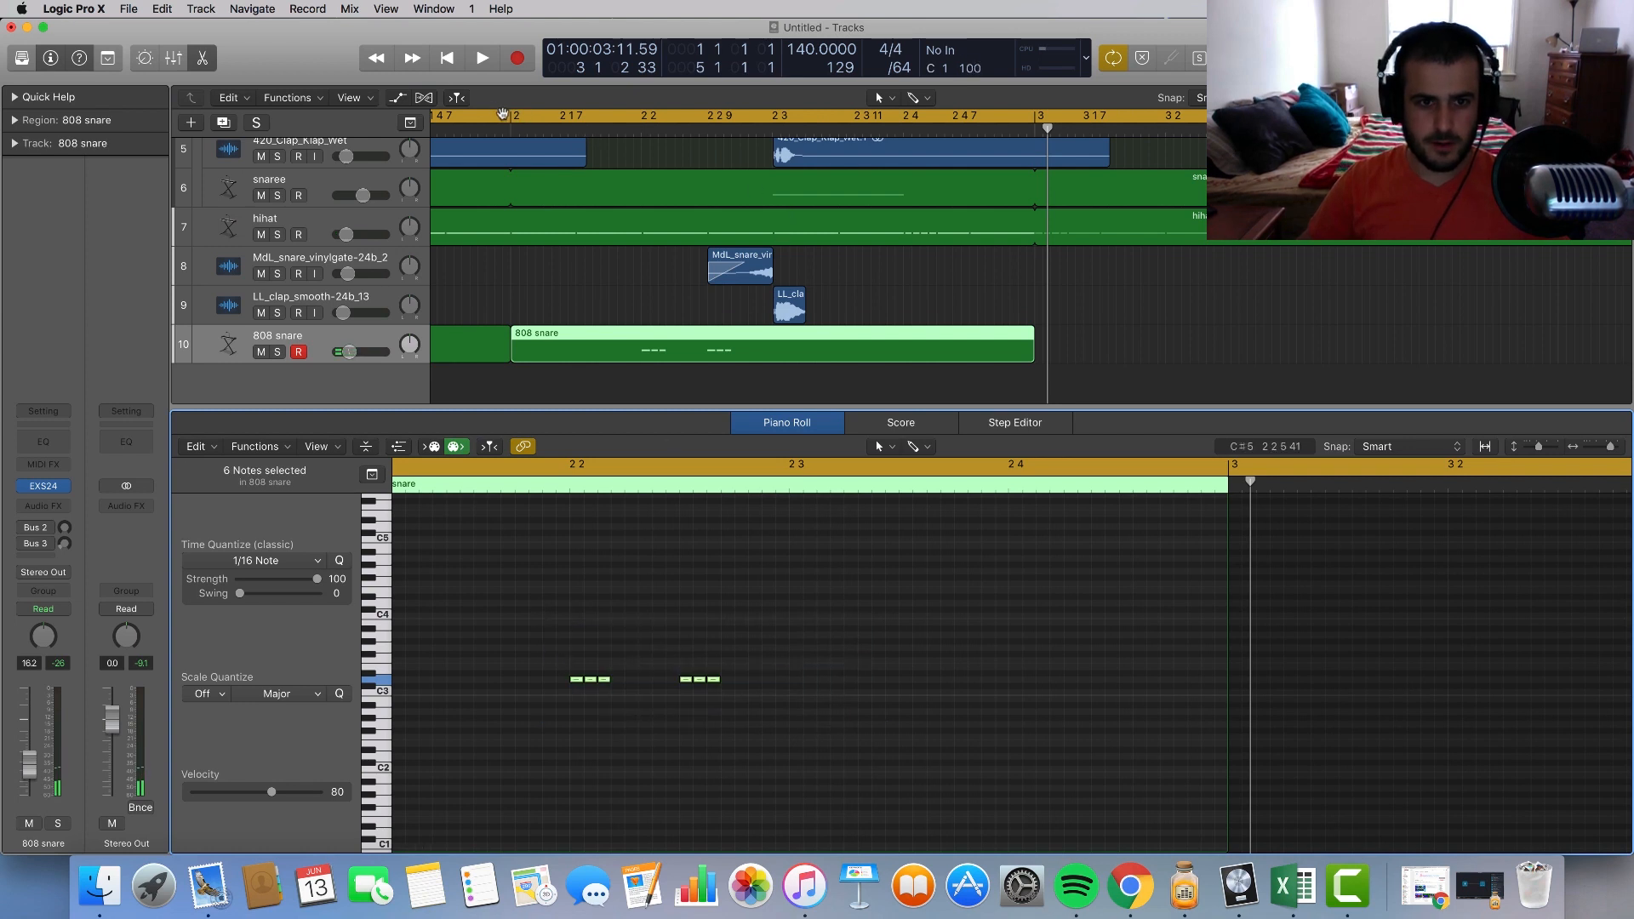
left_click_drag(502, 114, 1559, 115)
key("space")
key("space")
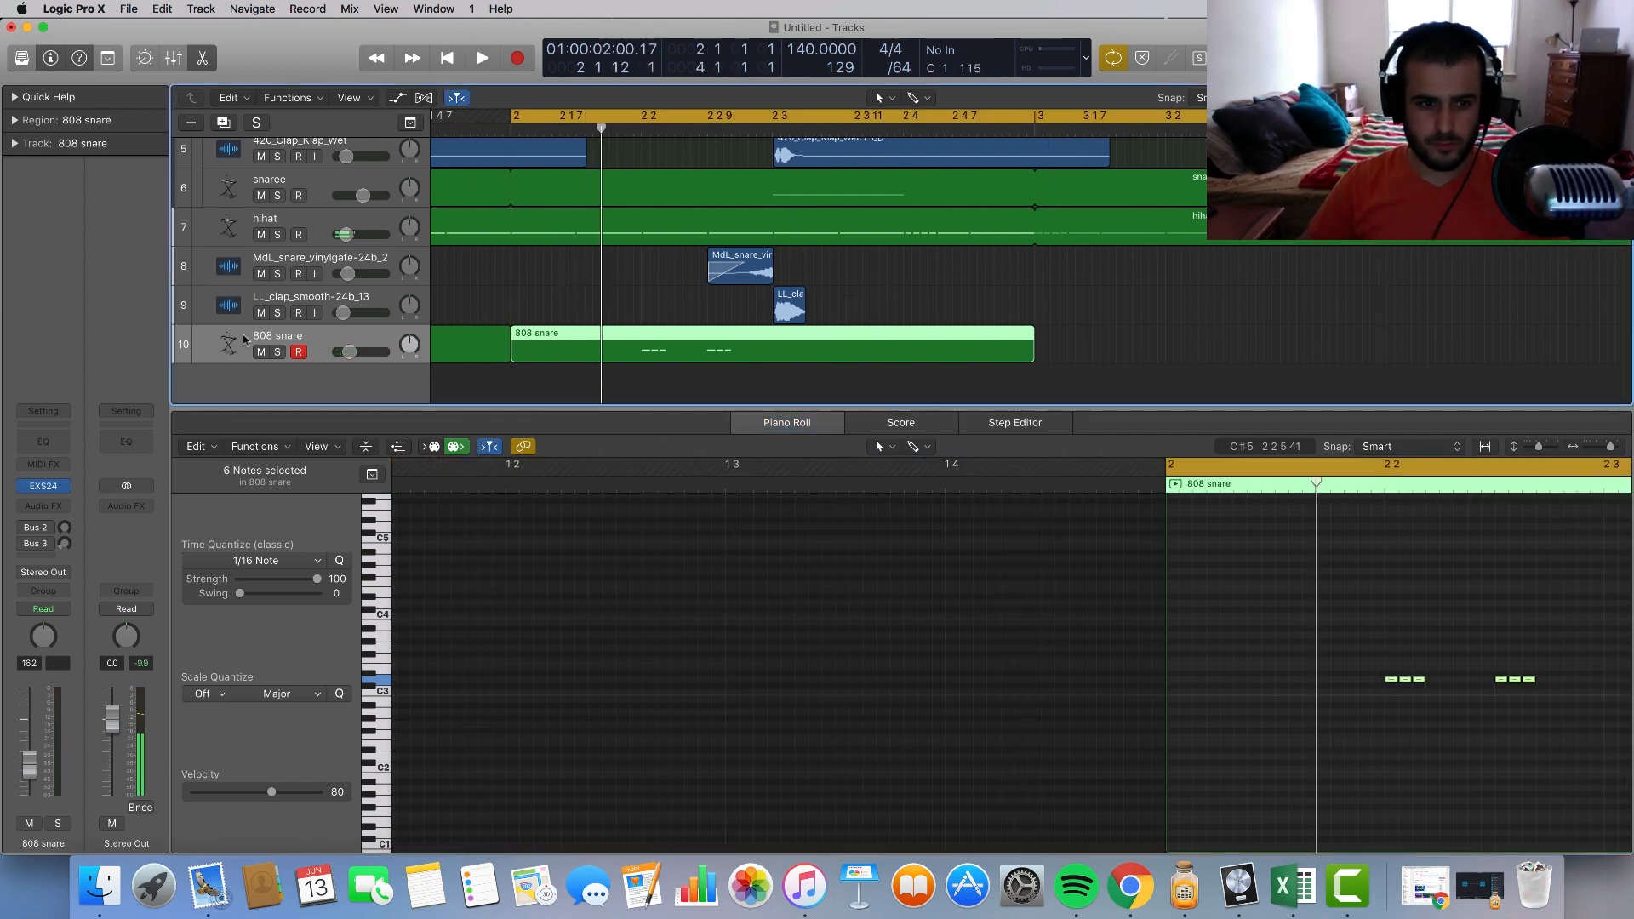
Step: Audition bar 2 with the 808 snare track muted, park the playhead at 2 4 9 1 for the fill, and unmute the track
left_click(260, 351)
key("space")
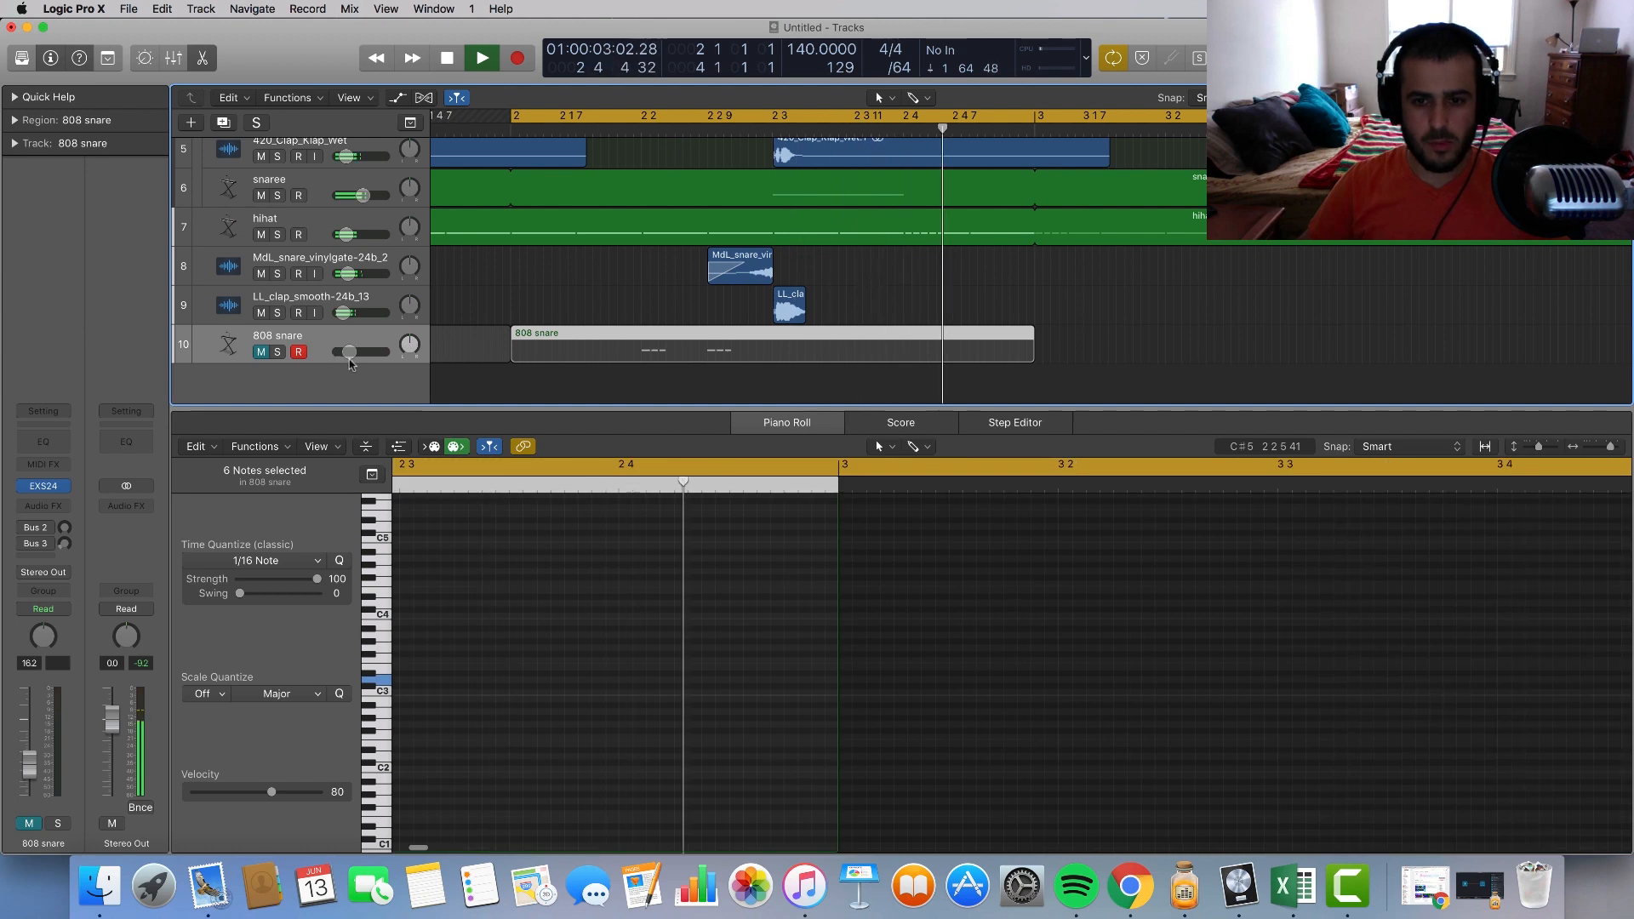
key("space")
key("space")
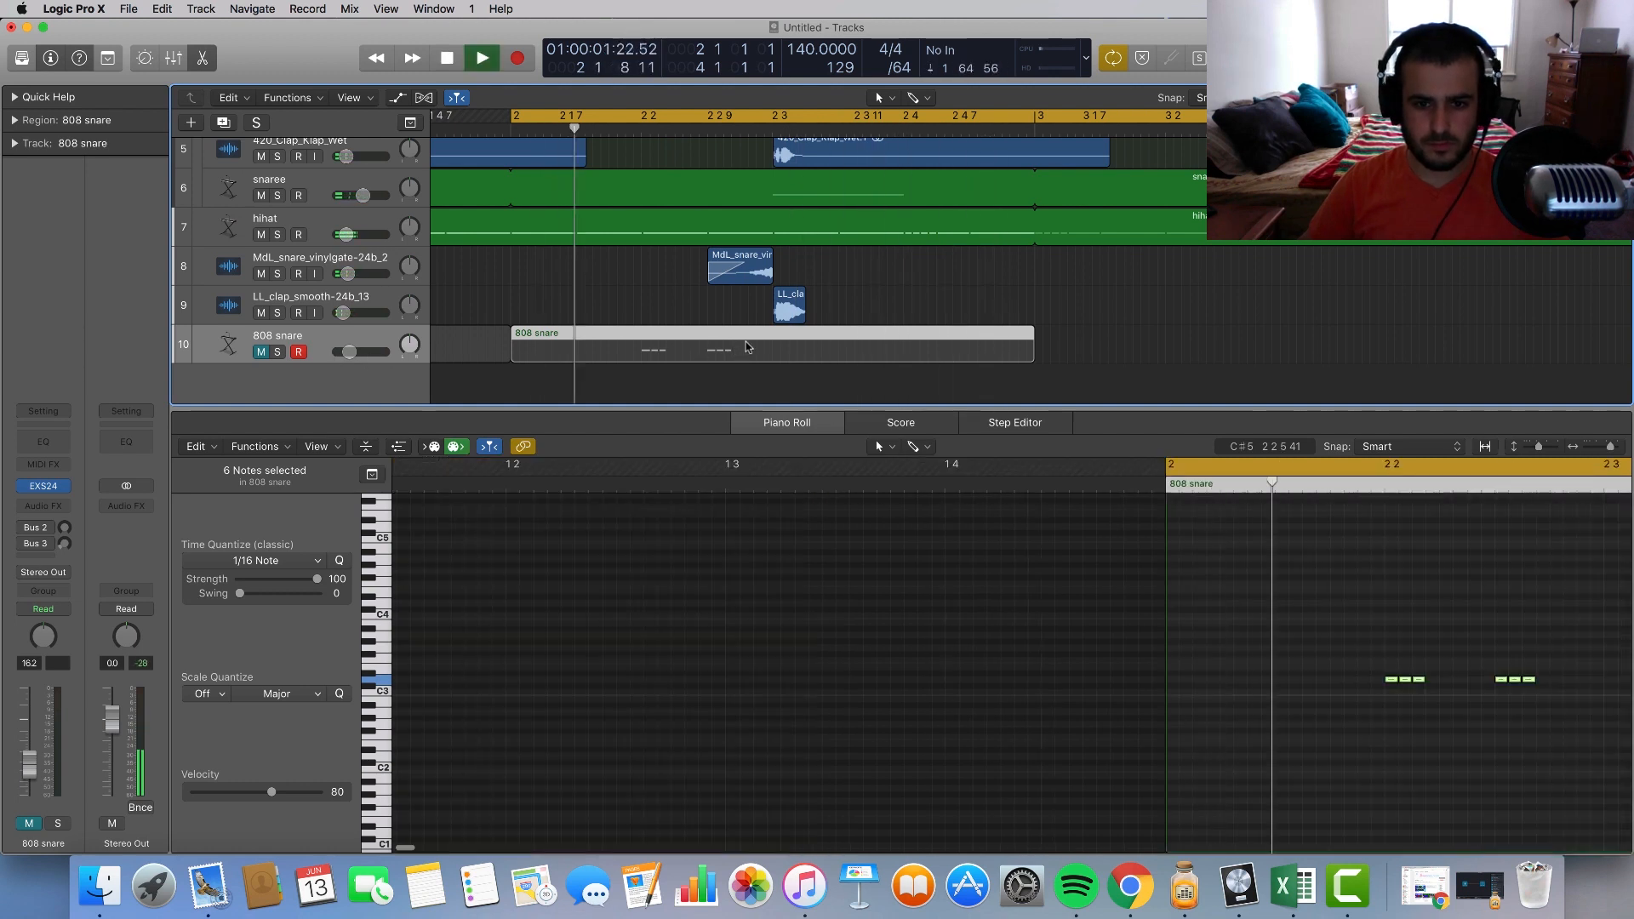
key("space")
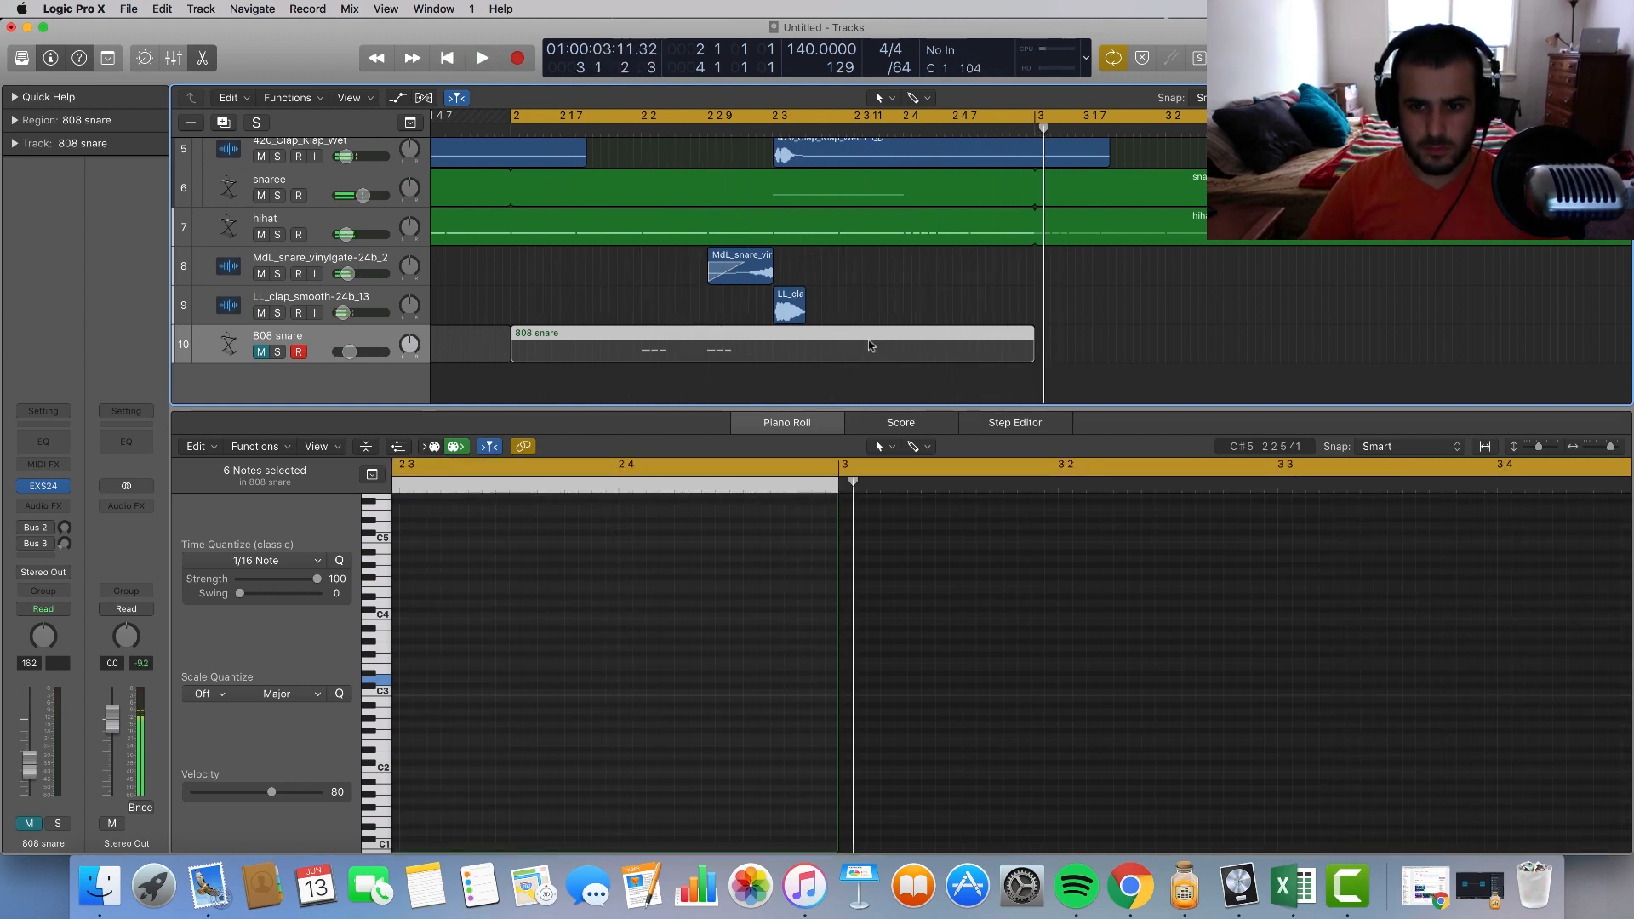
left_click(924, 234)
left_click_drag(987, 137, 970, 133)
left_click(822, 338)
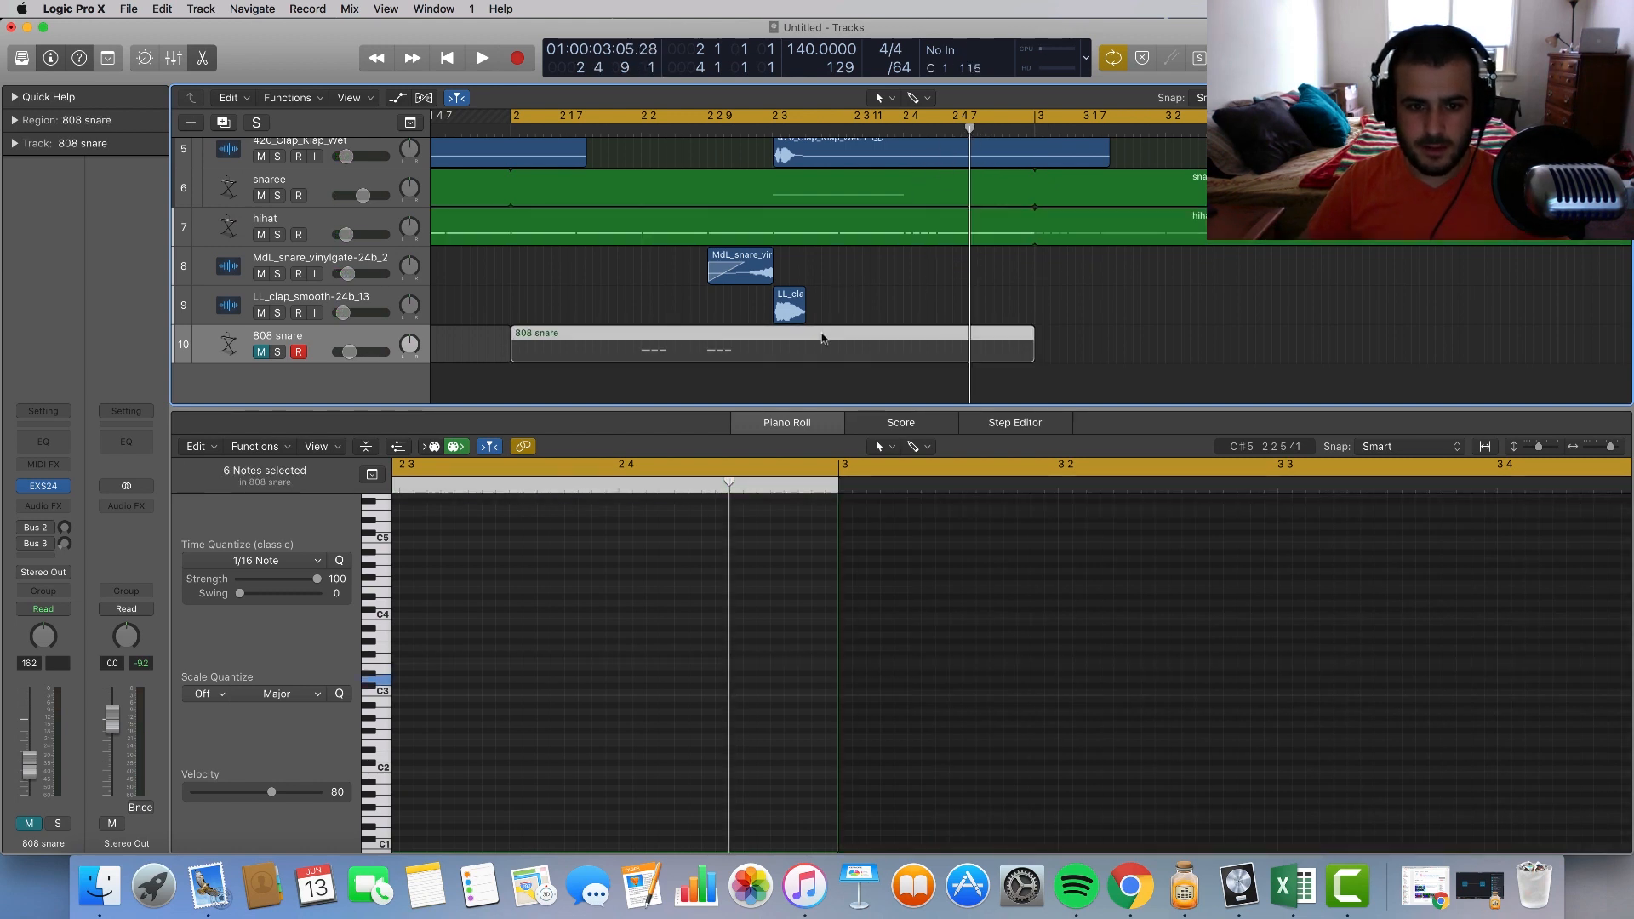
left_click(262, 352)
Step: Move the six 808 snare notes in bar 2 two beats later and delete the first group of three
scroll(626, 717, "left", 5)
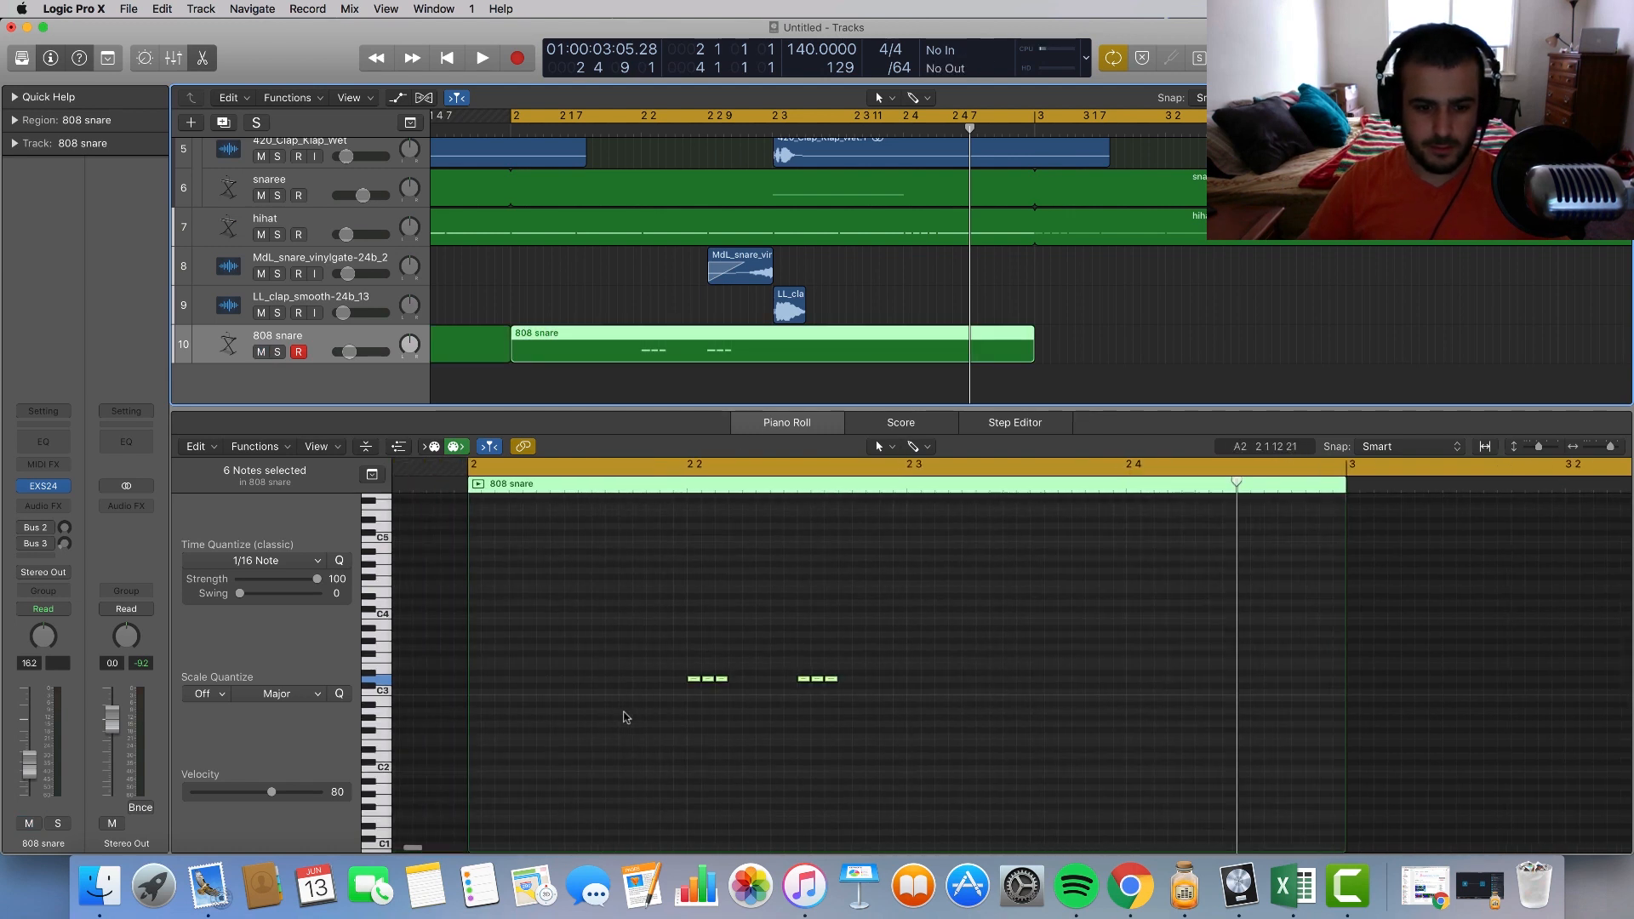
left_click_drag(673, 587, 1241, 683)
left_click_drag(1121, 647, 1166, 717)
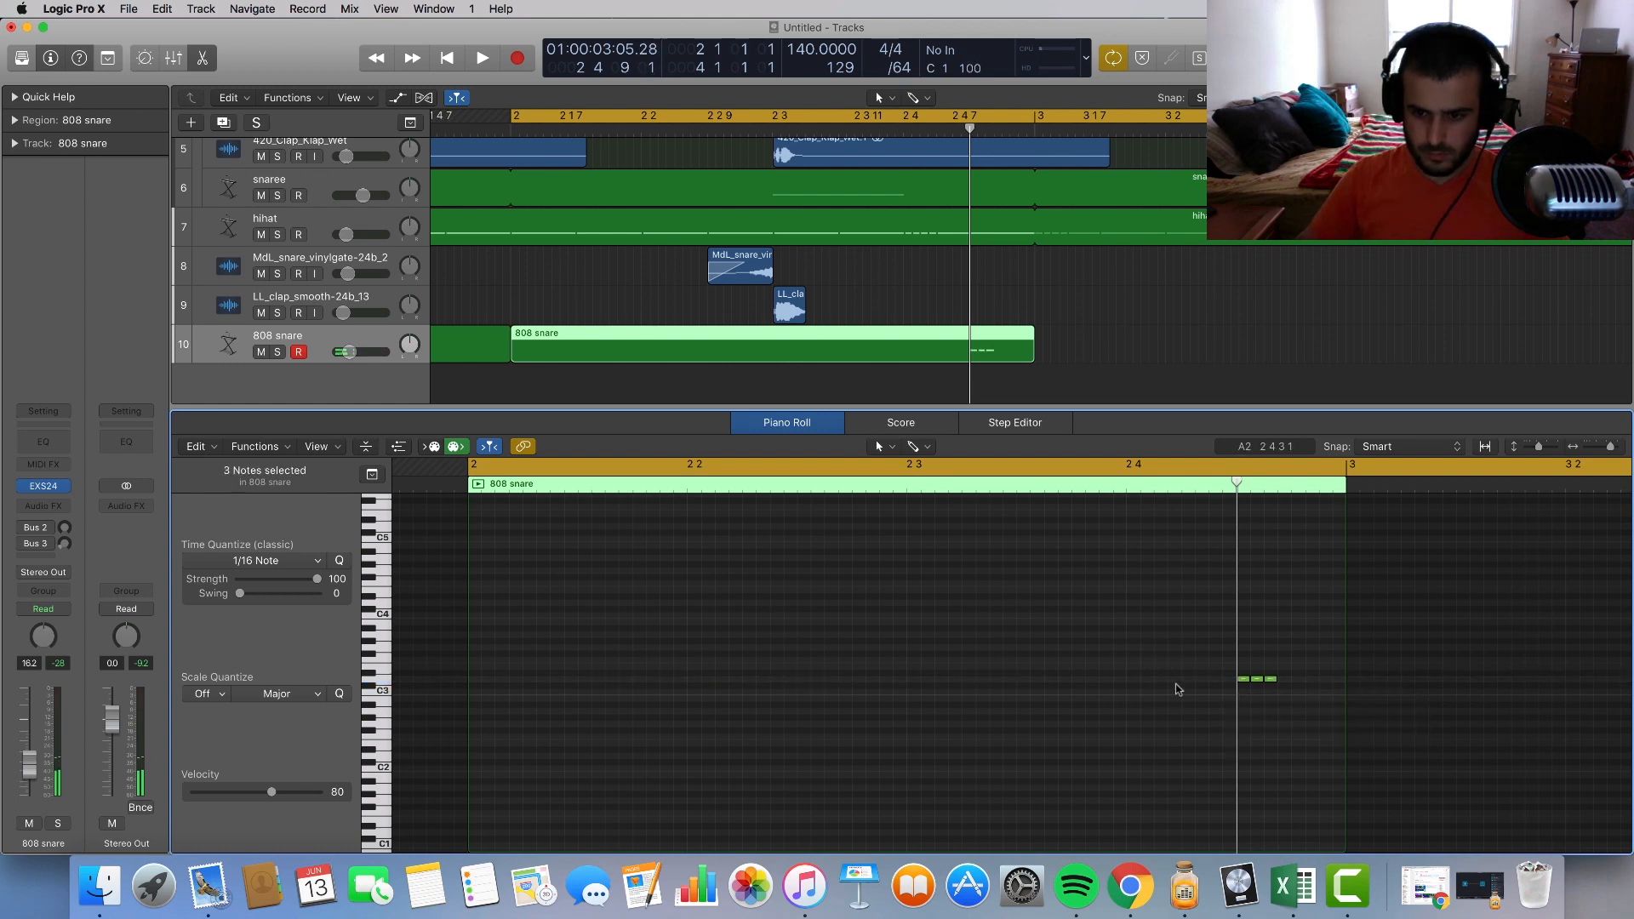
Step: Append a fourth note to the group after beat 4 of bar 2, add a single D3 note on beat 4, and play it back
left_click(1283, 679)
key("space")
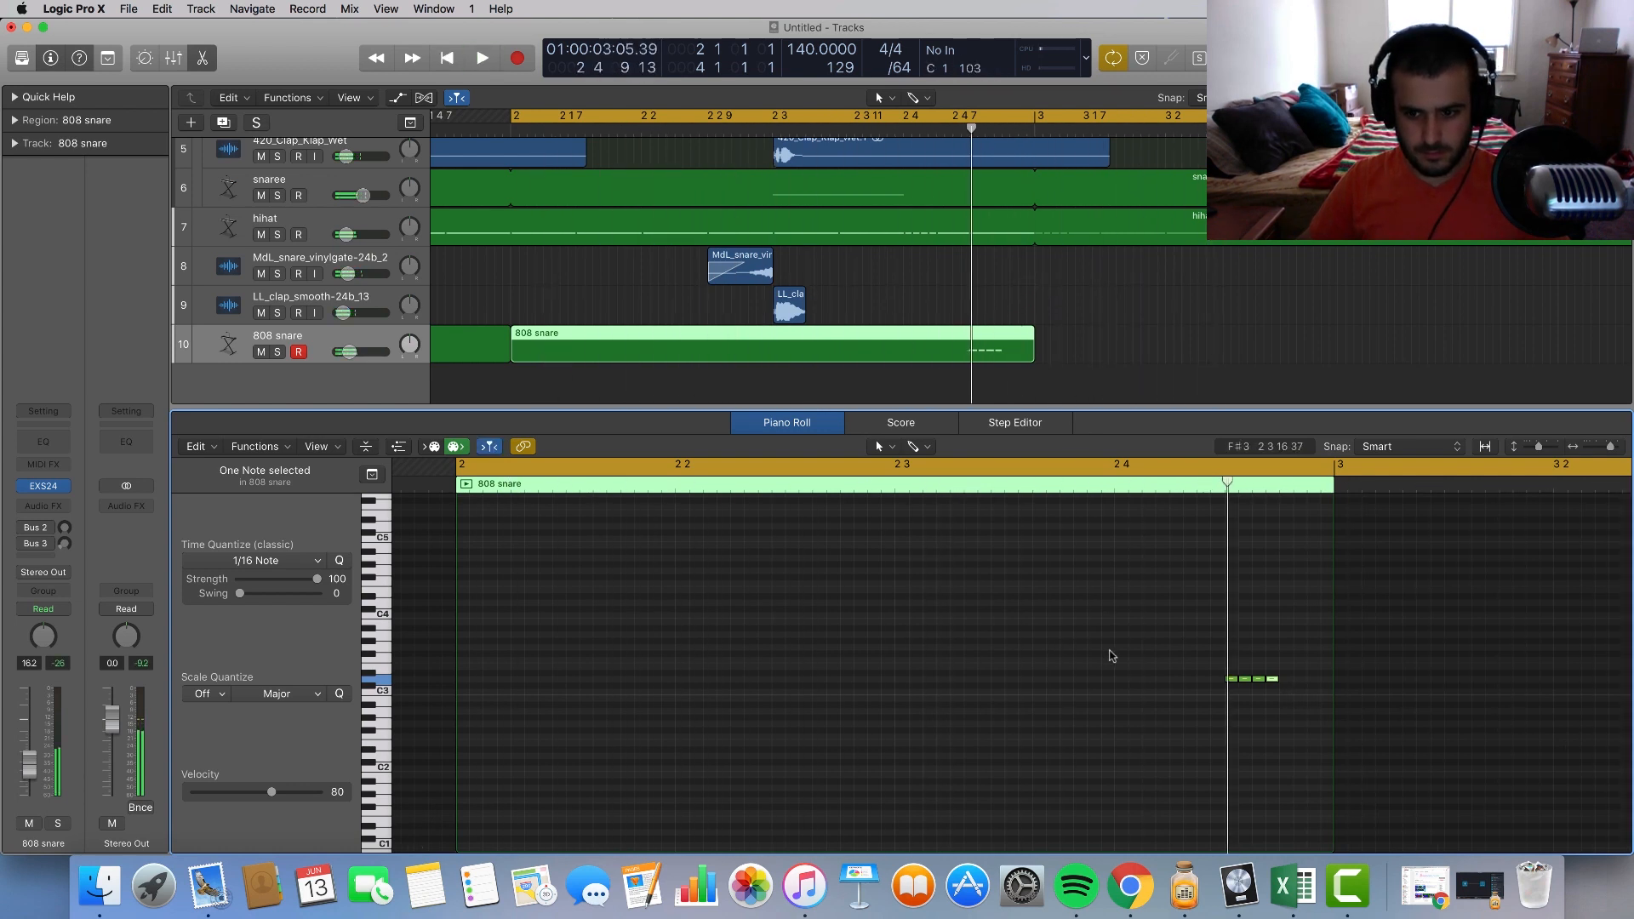
left_click(1121, 679)
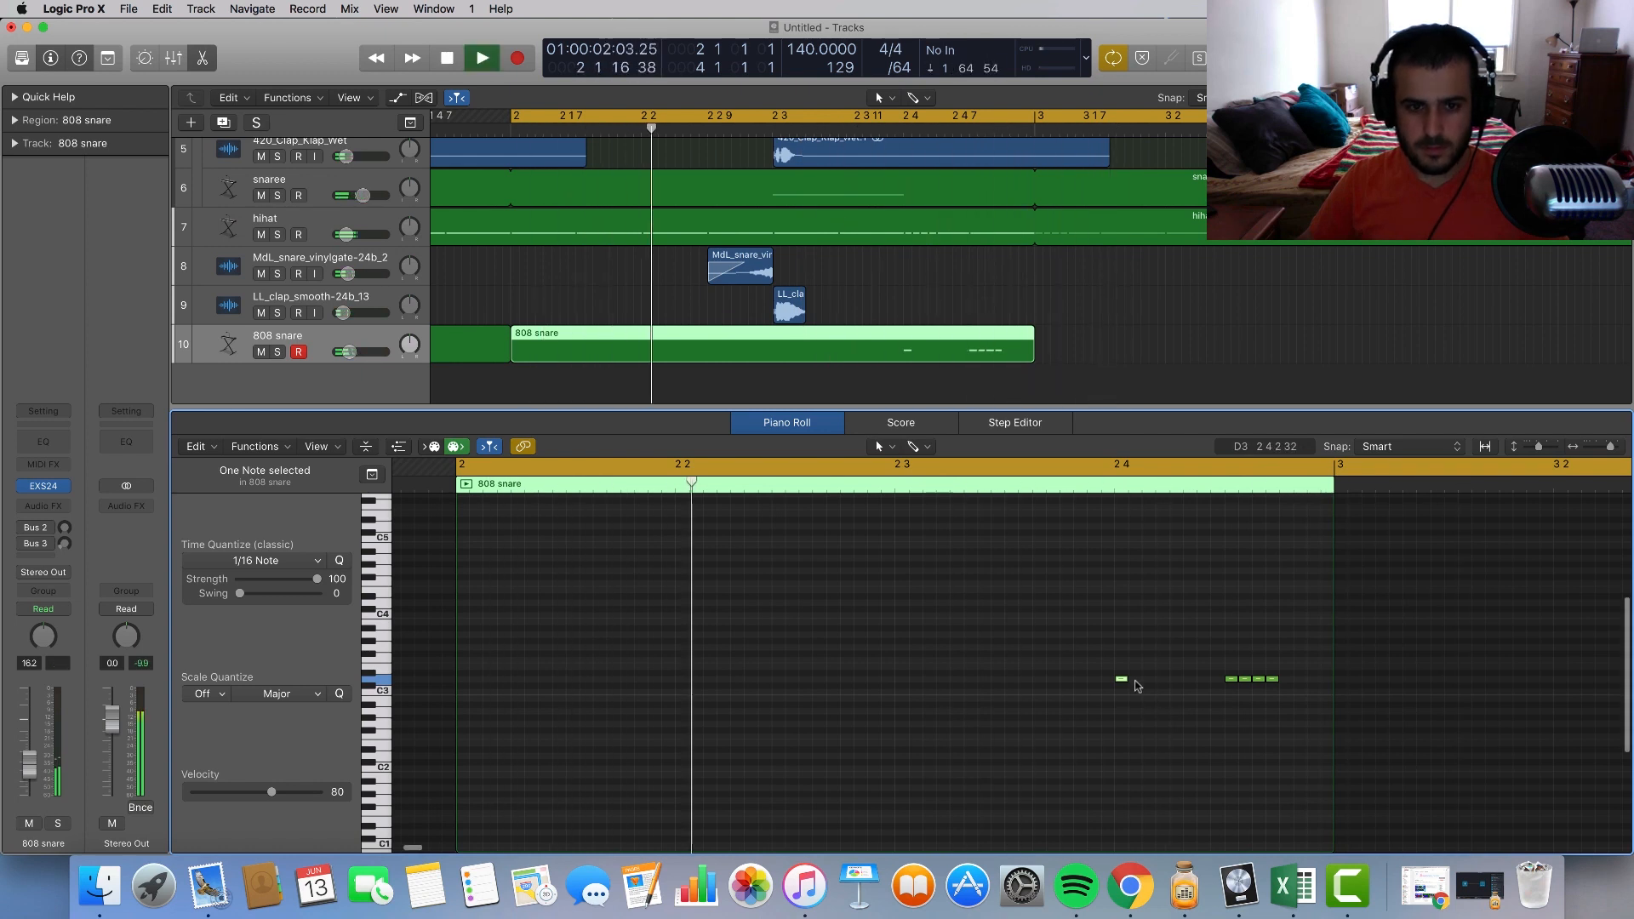
scroll(915, 288, "down", 6)
key("space")
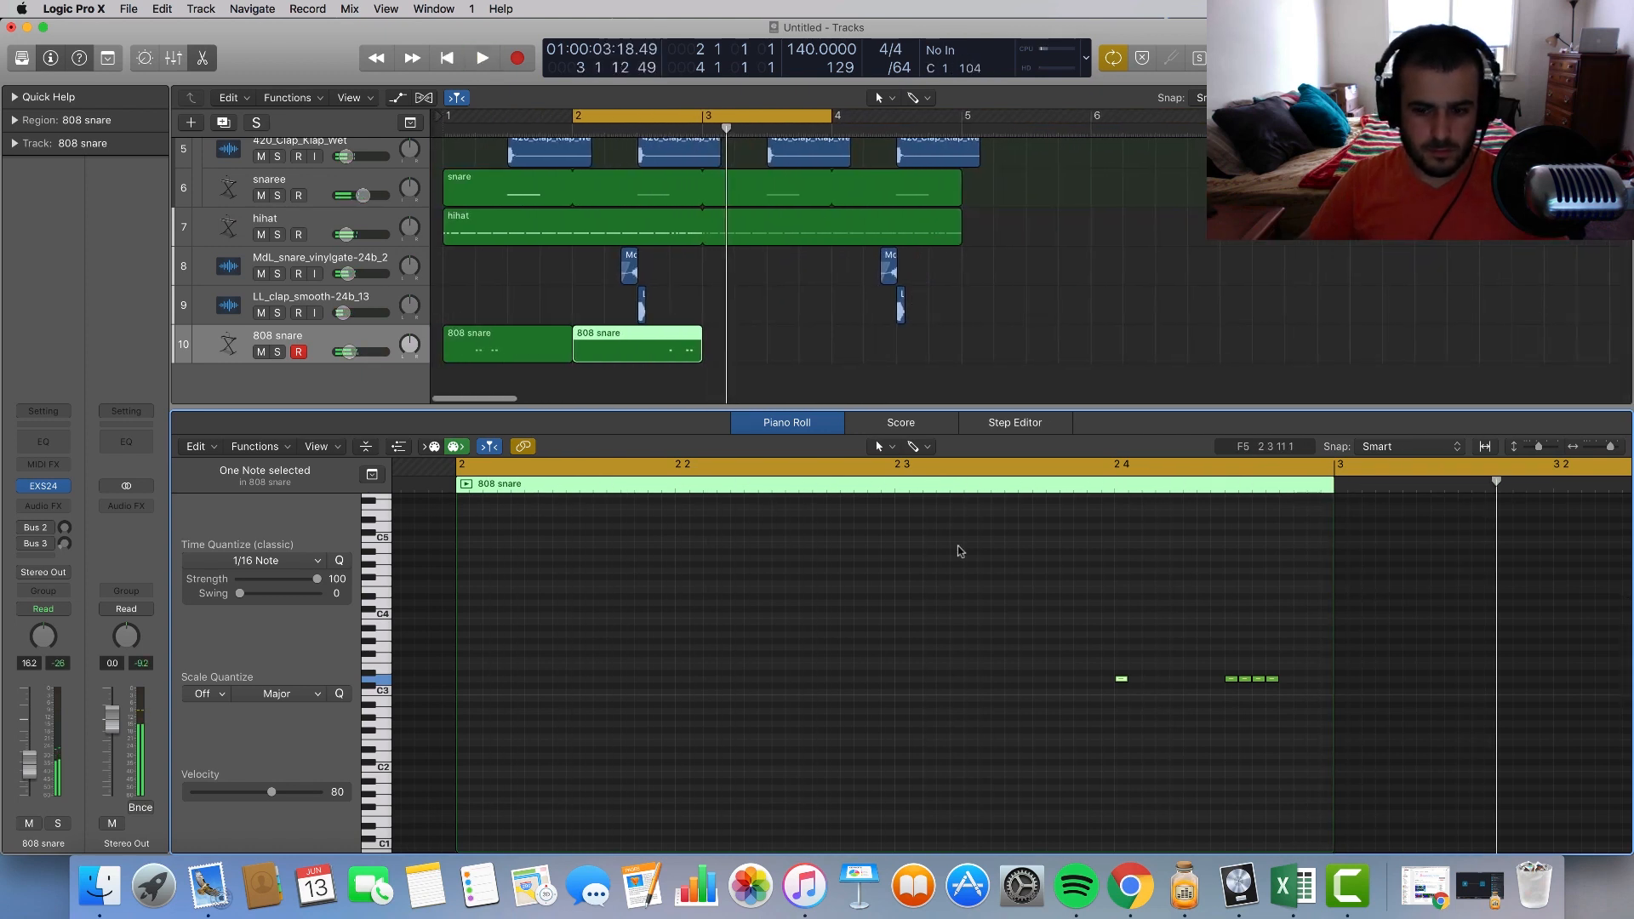
key("space")
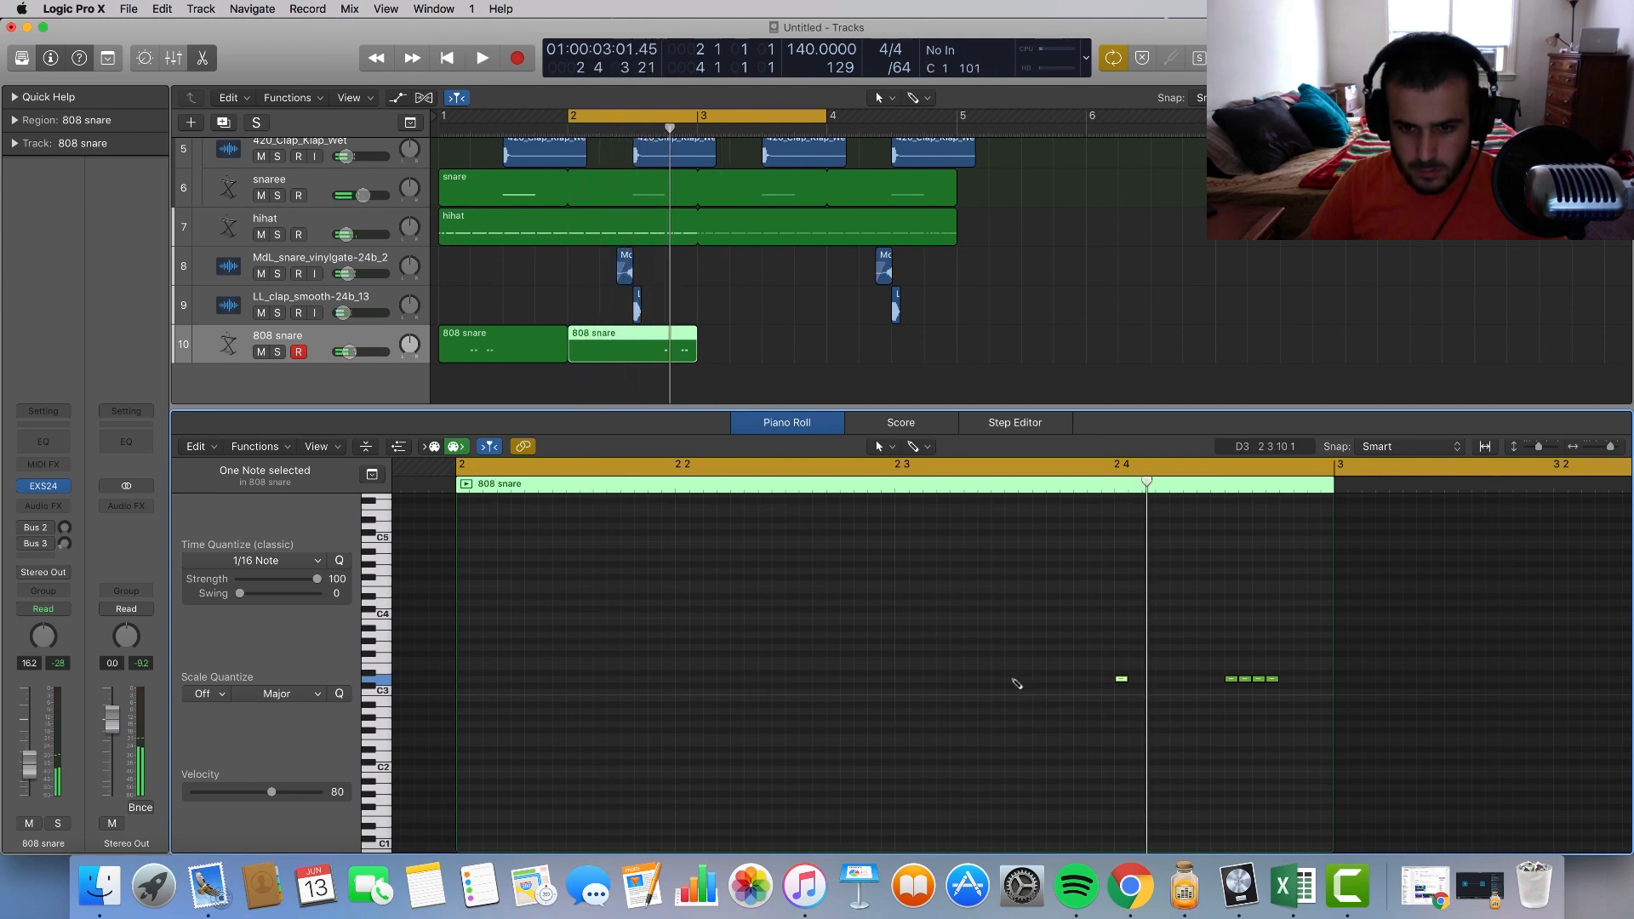
Step: Set the grid division to /16, add a D3 note midway between beats 3 and 4 of bar 2, and play the result
left_click(899, 68)
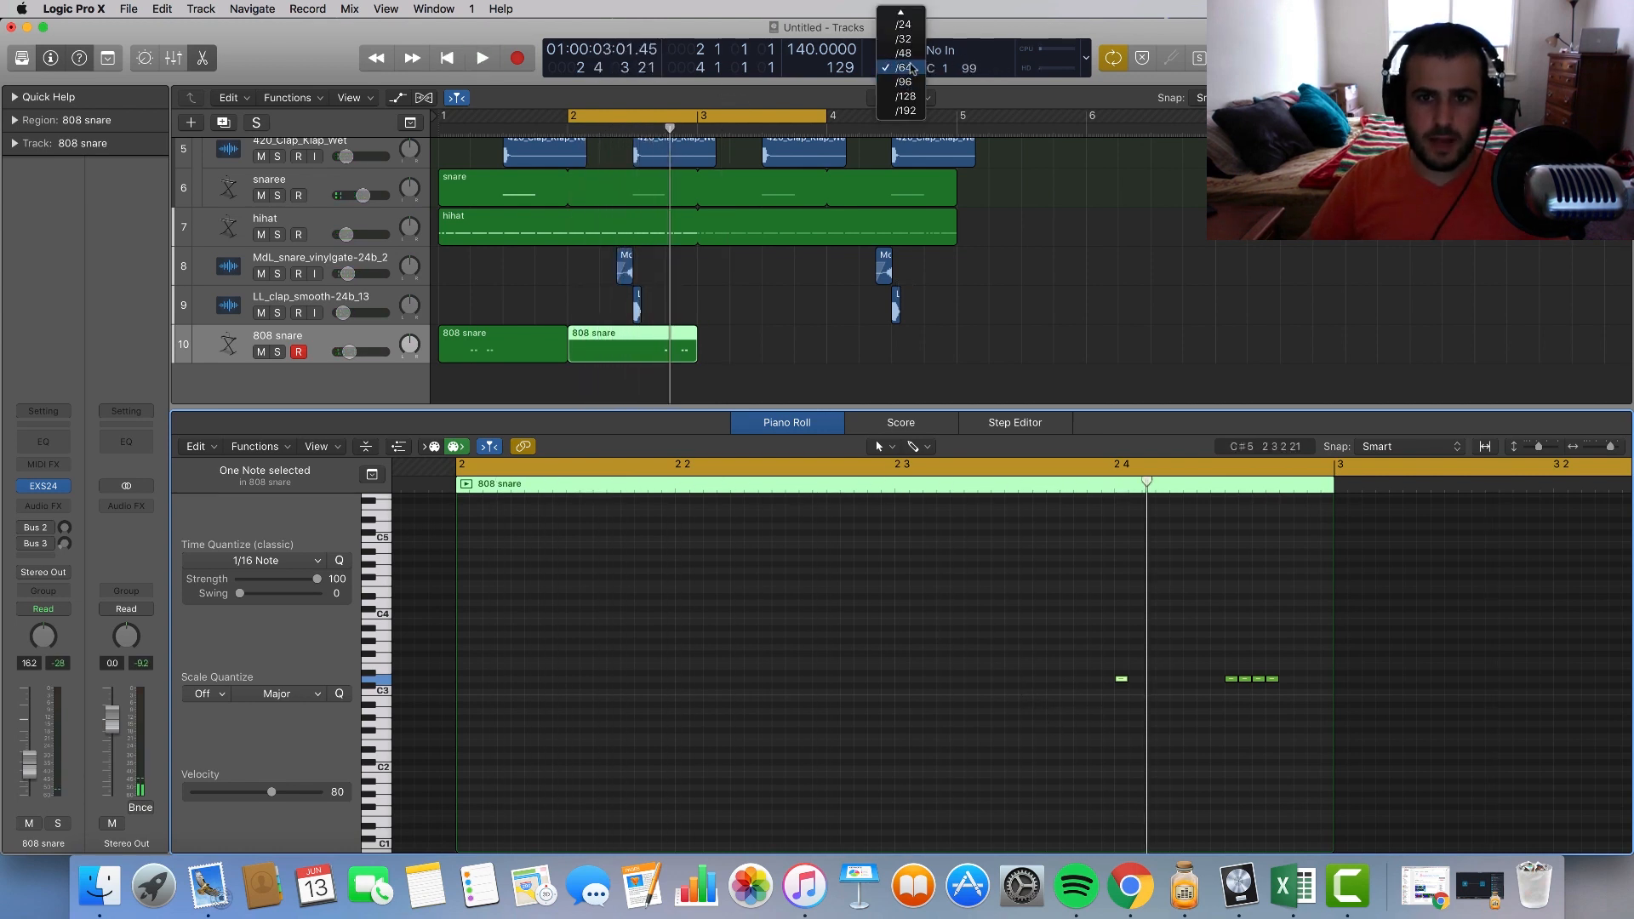
mouse_move(903, 11)
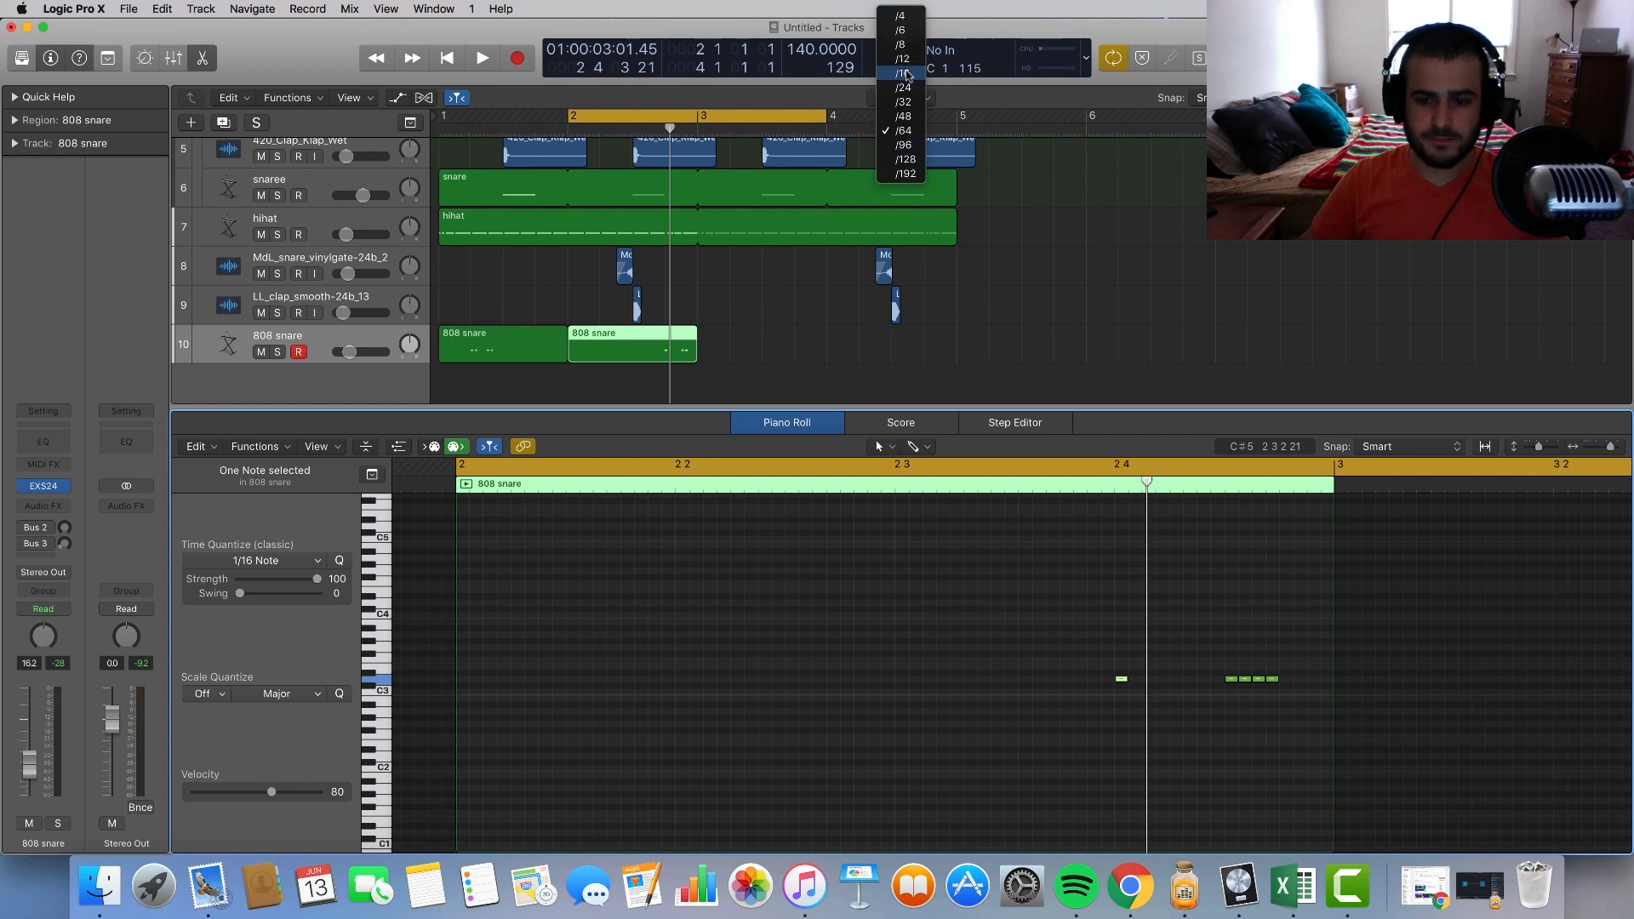
left_click(908, 75)
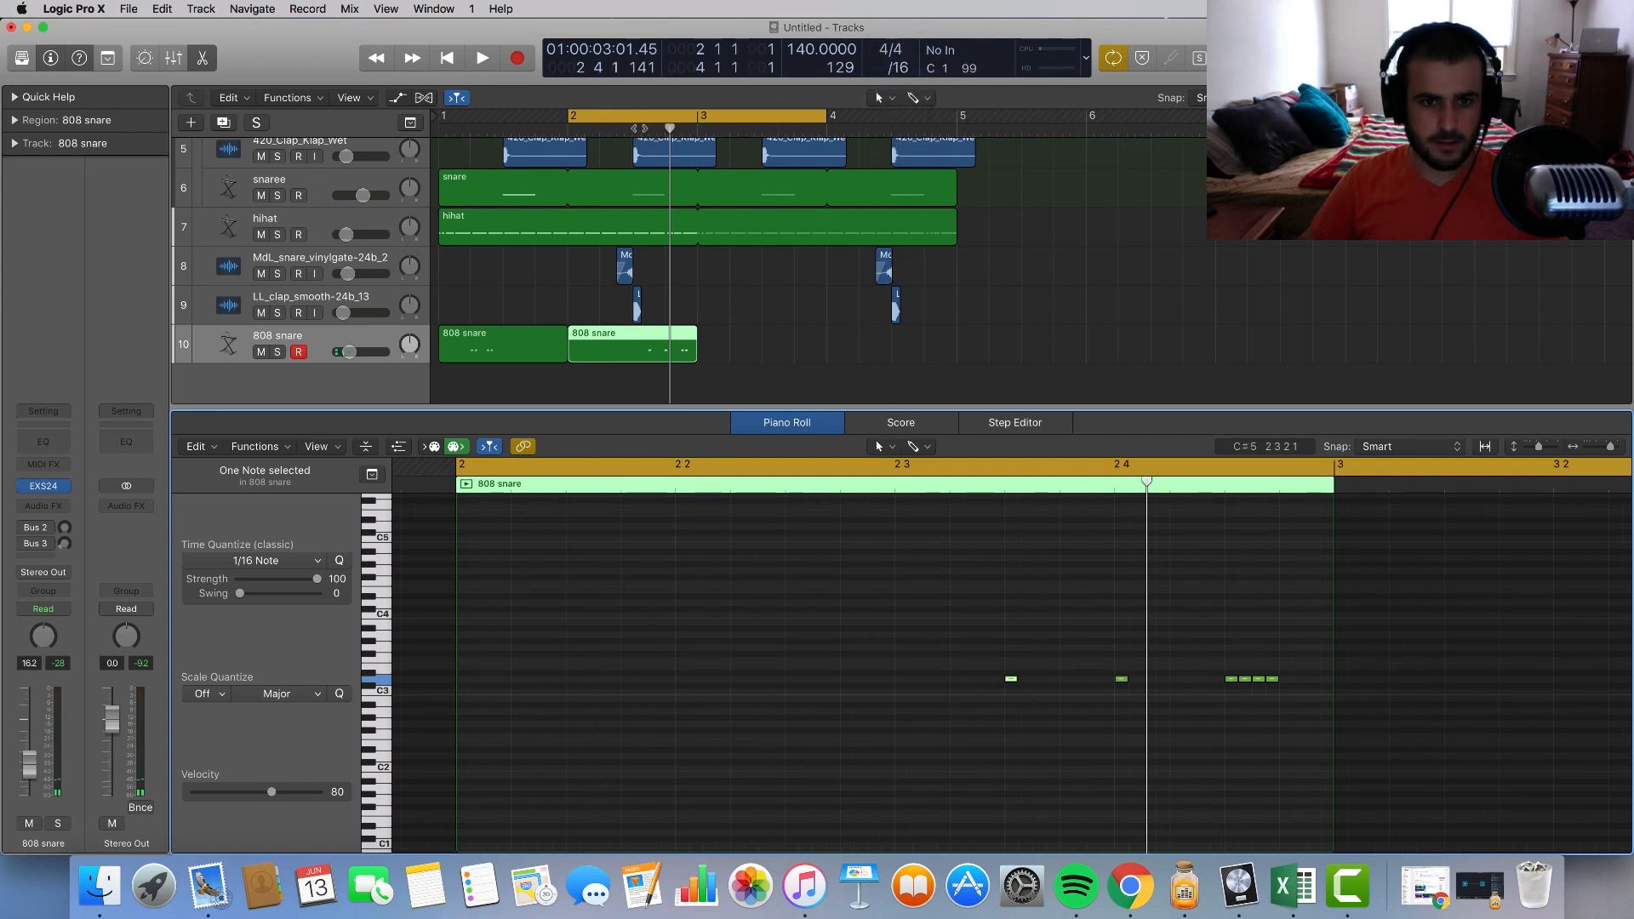
left_click_drag(639, 129, 634, 128)
key("space")
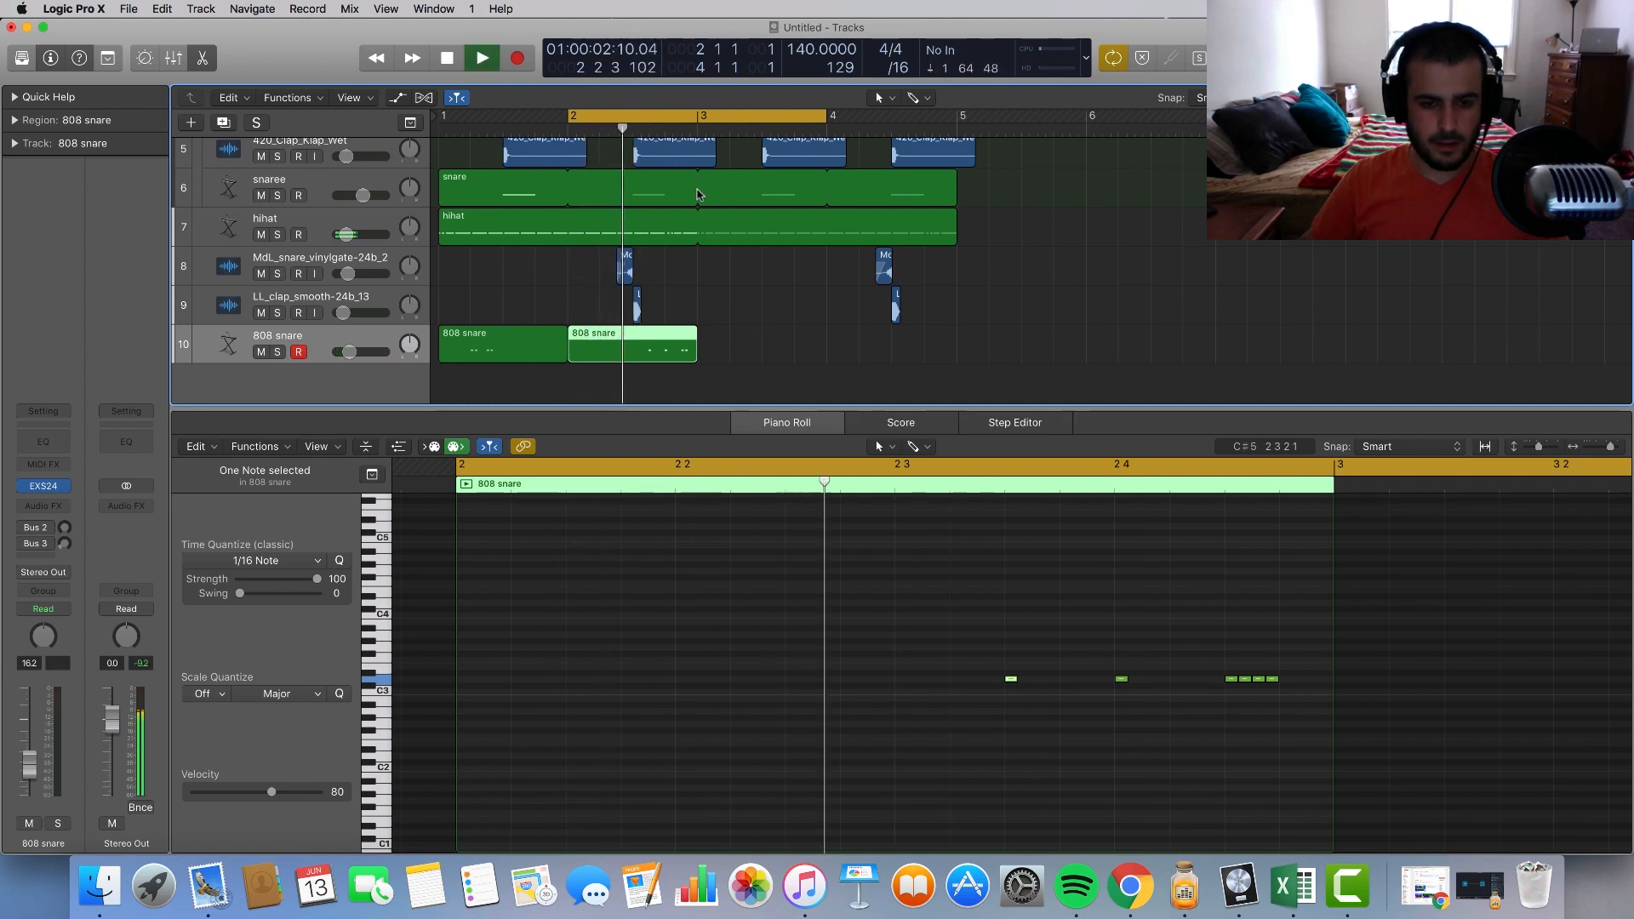
key("space")
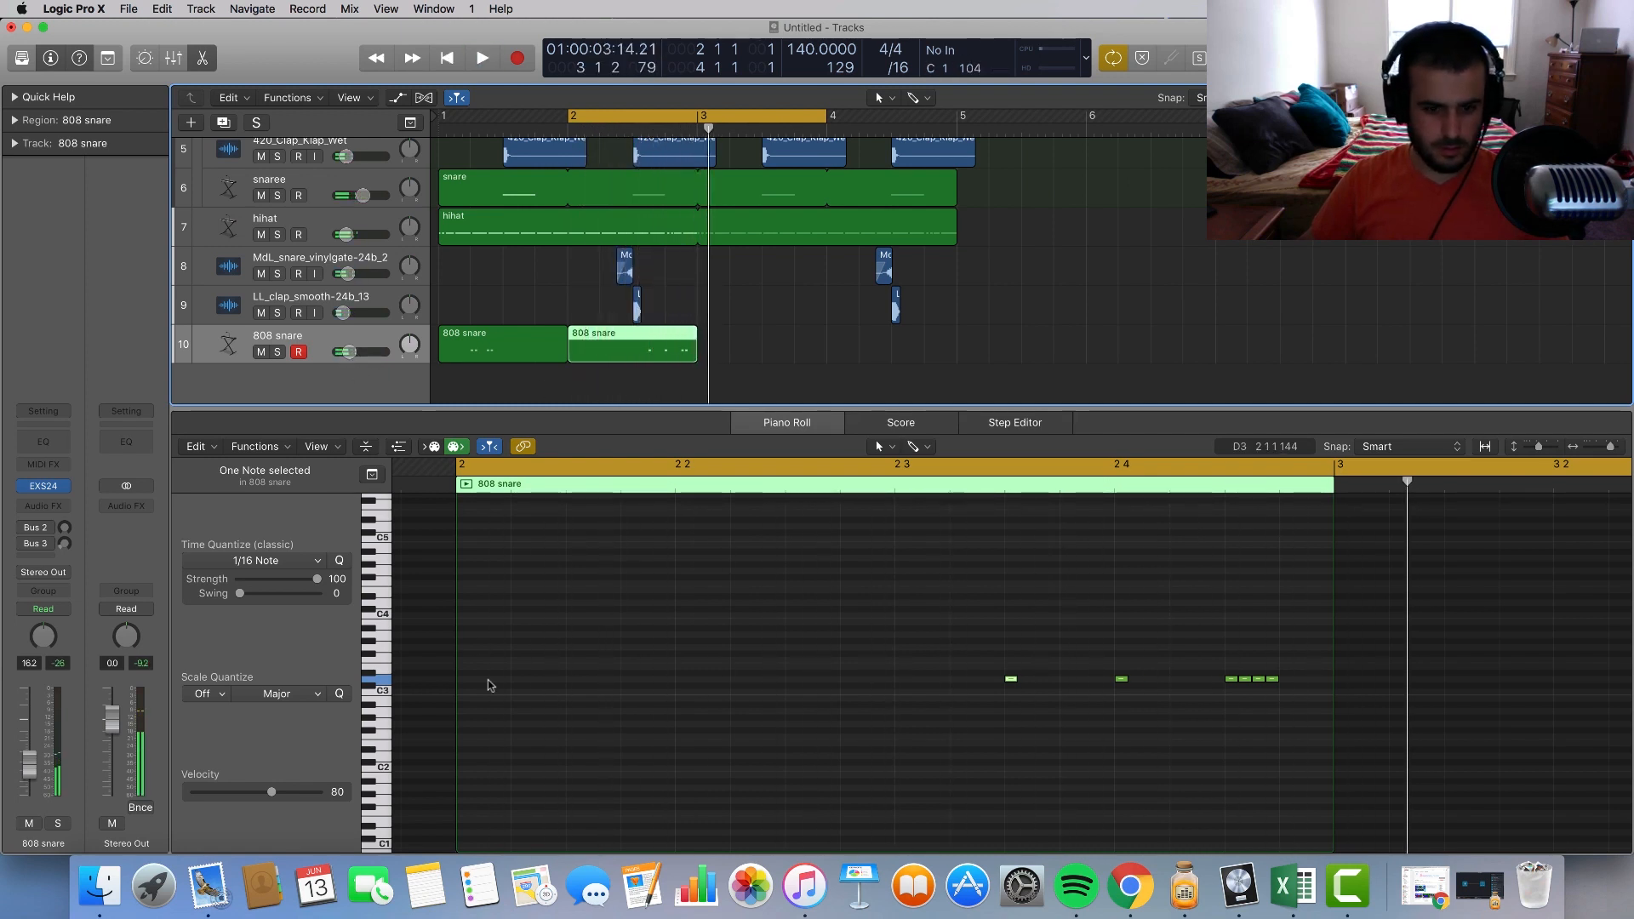
Step: Set the velocity of the note between beats 3 and 4 of bar 2 to 40 and listen to the fill
left_click_drag(987, 559, 1076, 776)
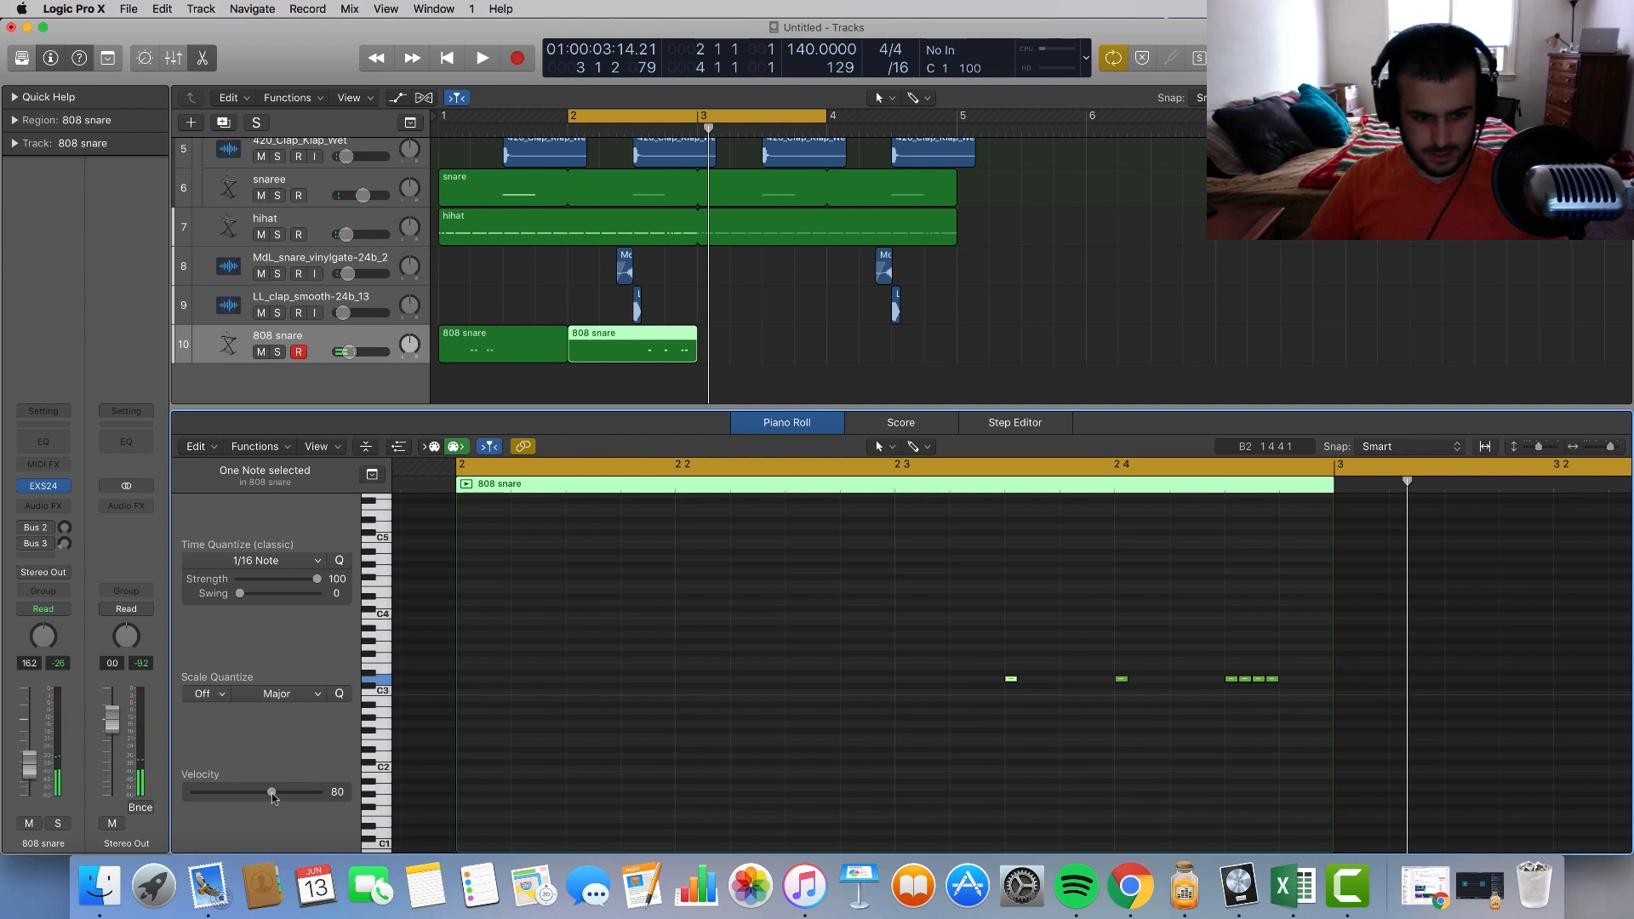
key("space")
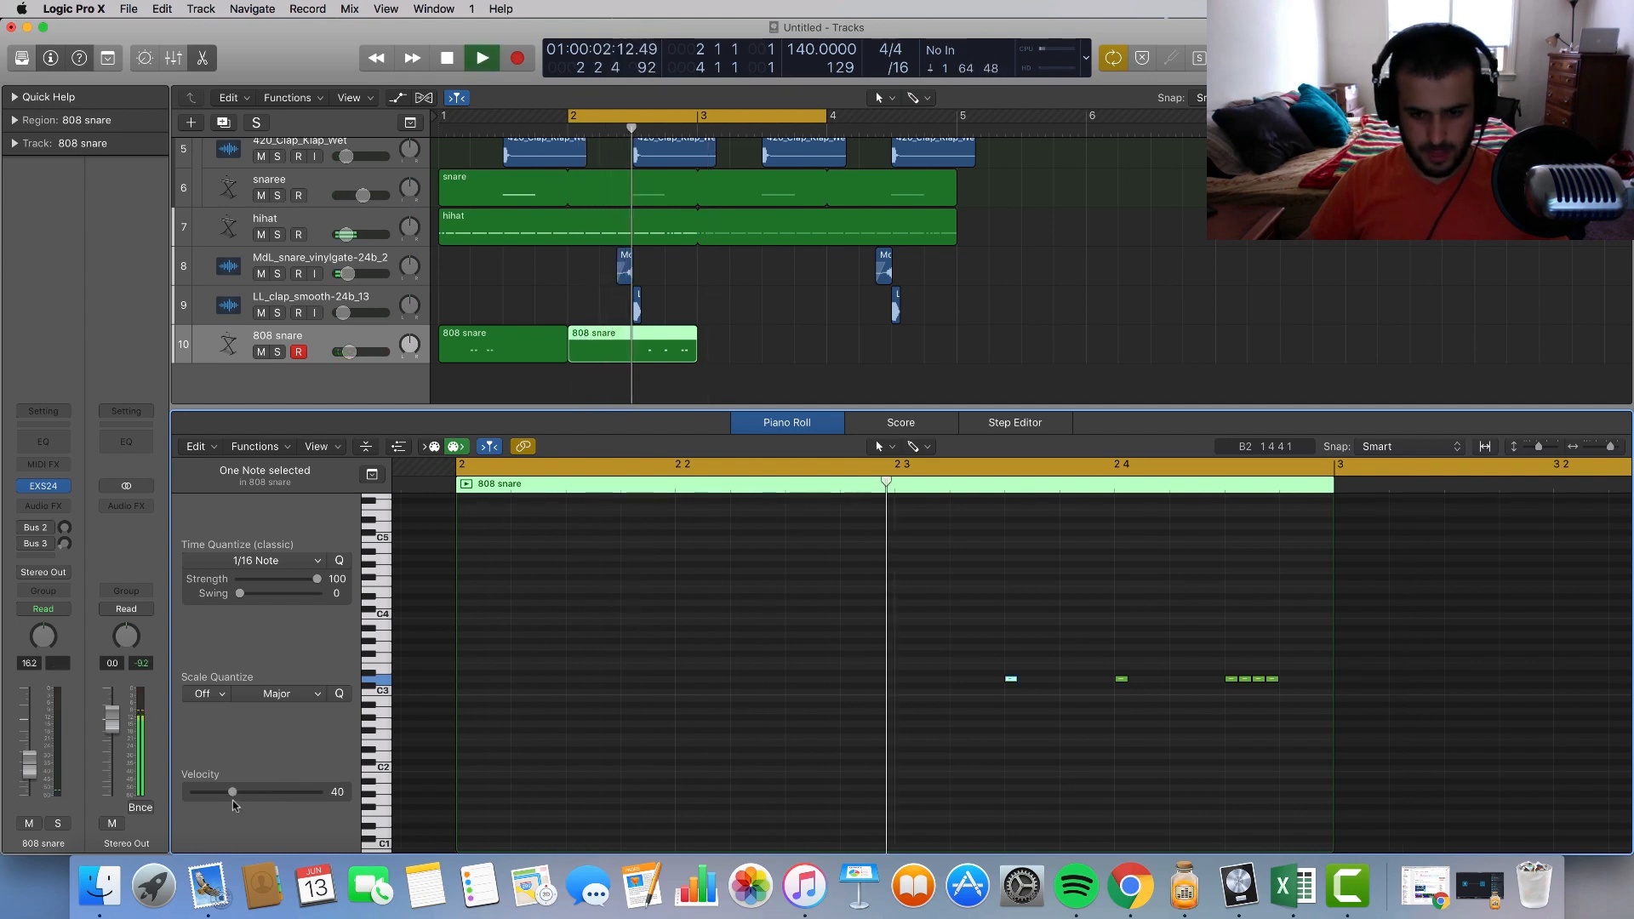
left_click(758, 358)
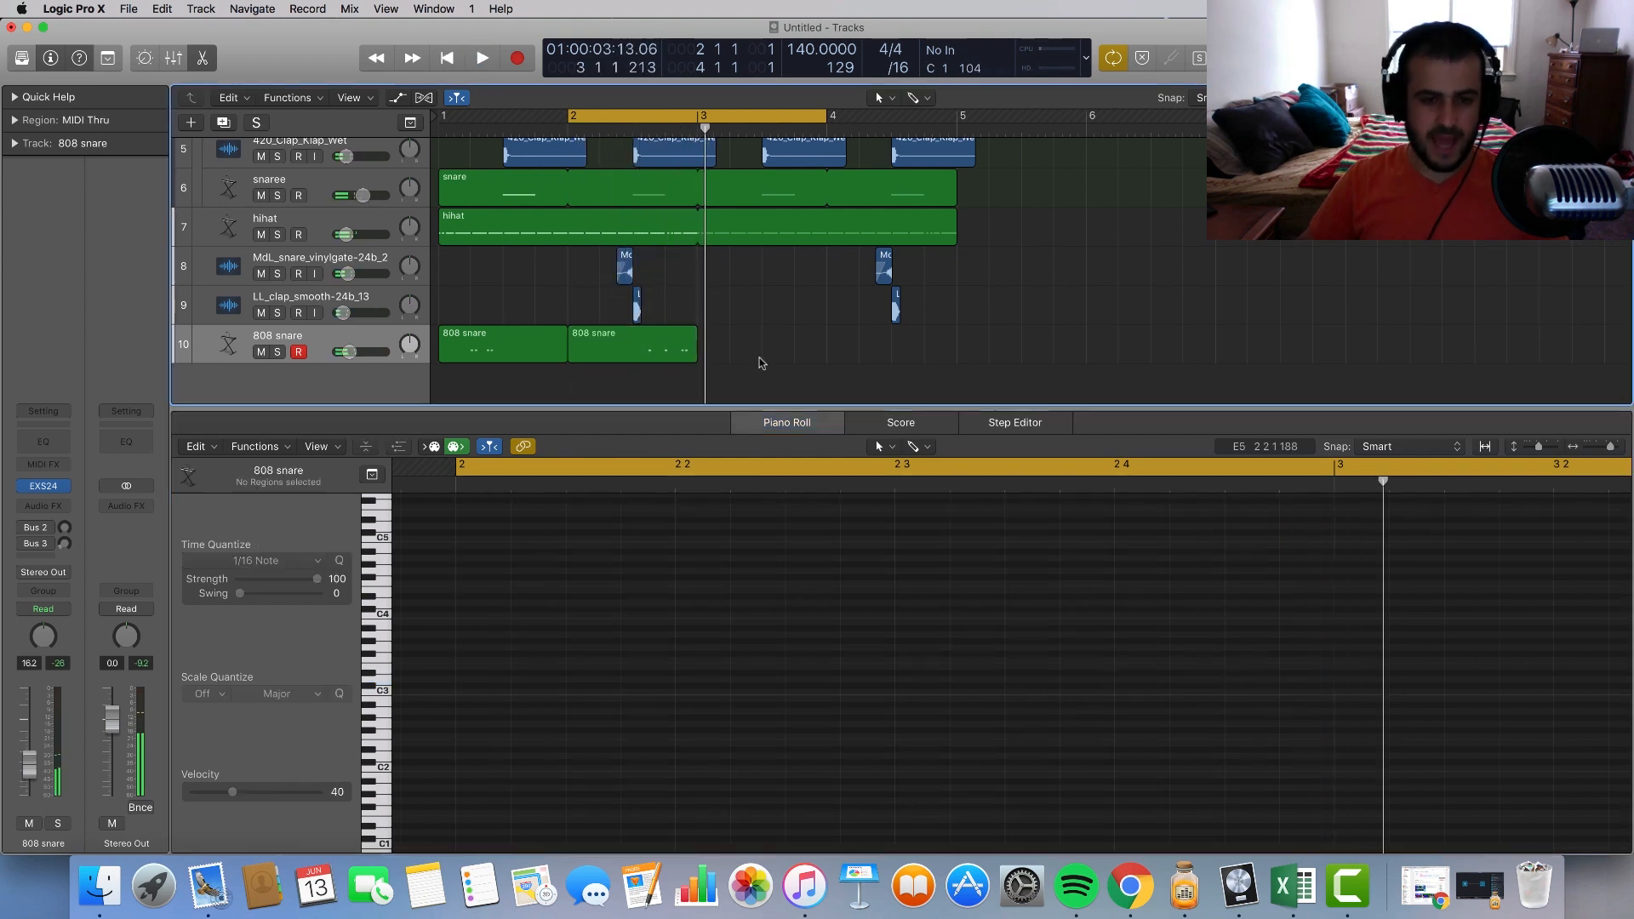
key("space")
Step: Extend the cycle range back to bar 1 and play both 808 snare bars
left_click_drag(566, 115, 440, 115)
key("space")
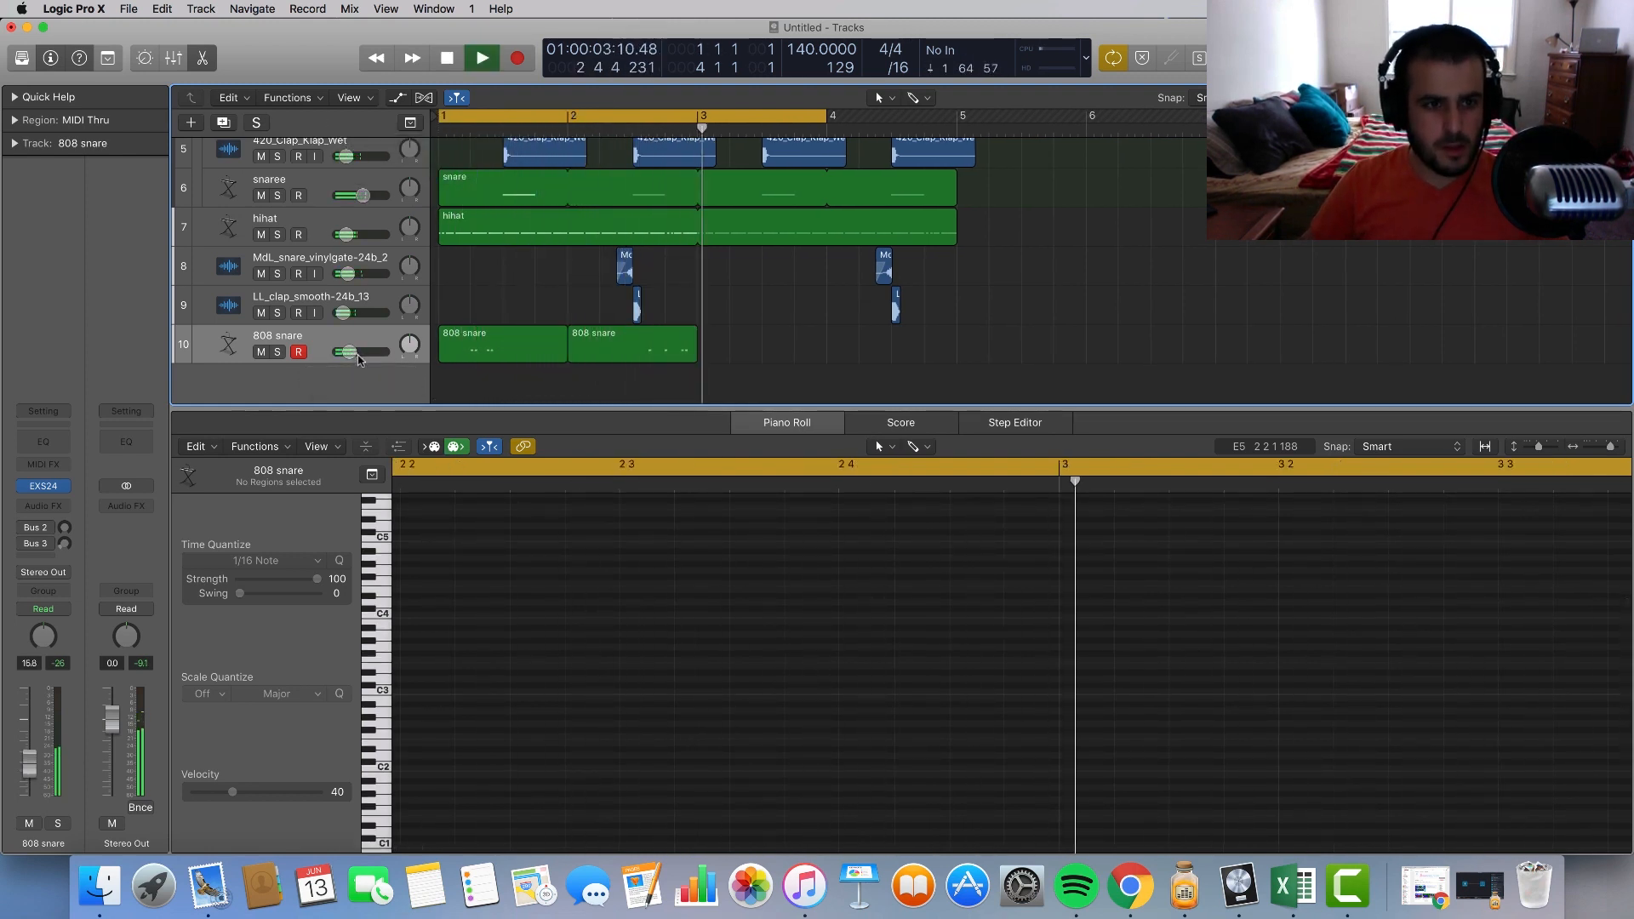
key("space")
Step: Repeat both 808 snare regions across bars 3 and 4 and lower the track volume to -17.6 dB during playback
left_click_drag(723, 337, 545, 339)
left_click_drag(816, 343, 550, 346)
key("super+r")
key("space")
mouse_move(349, 353)
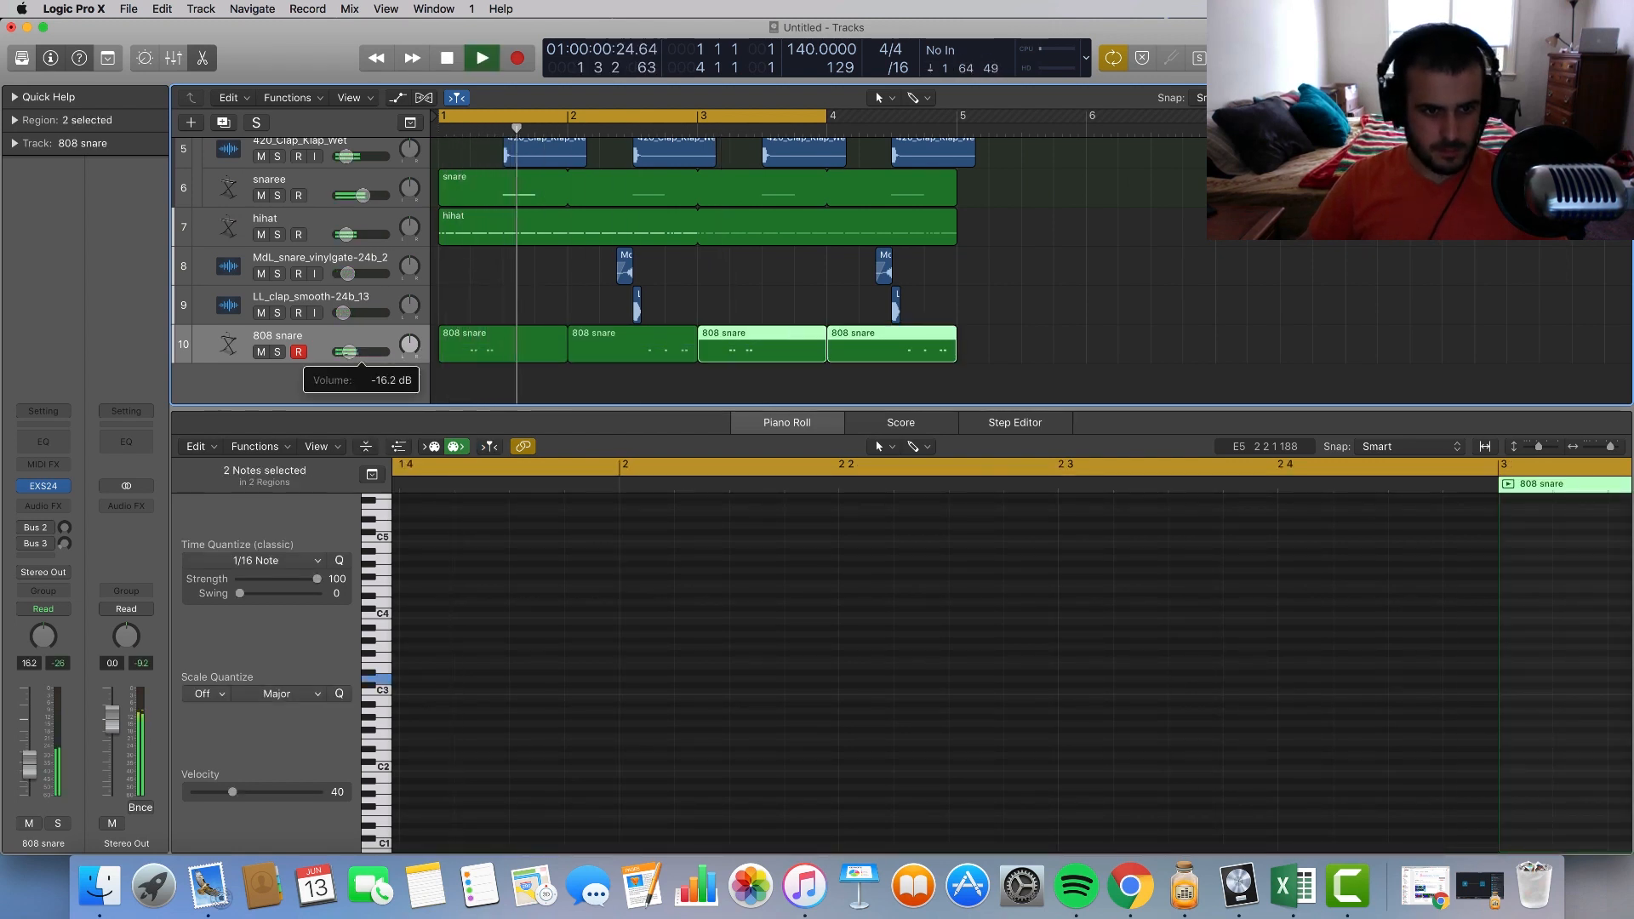
left_click_drag(349, 352, 346, 351)
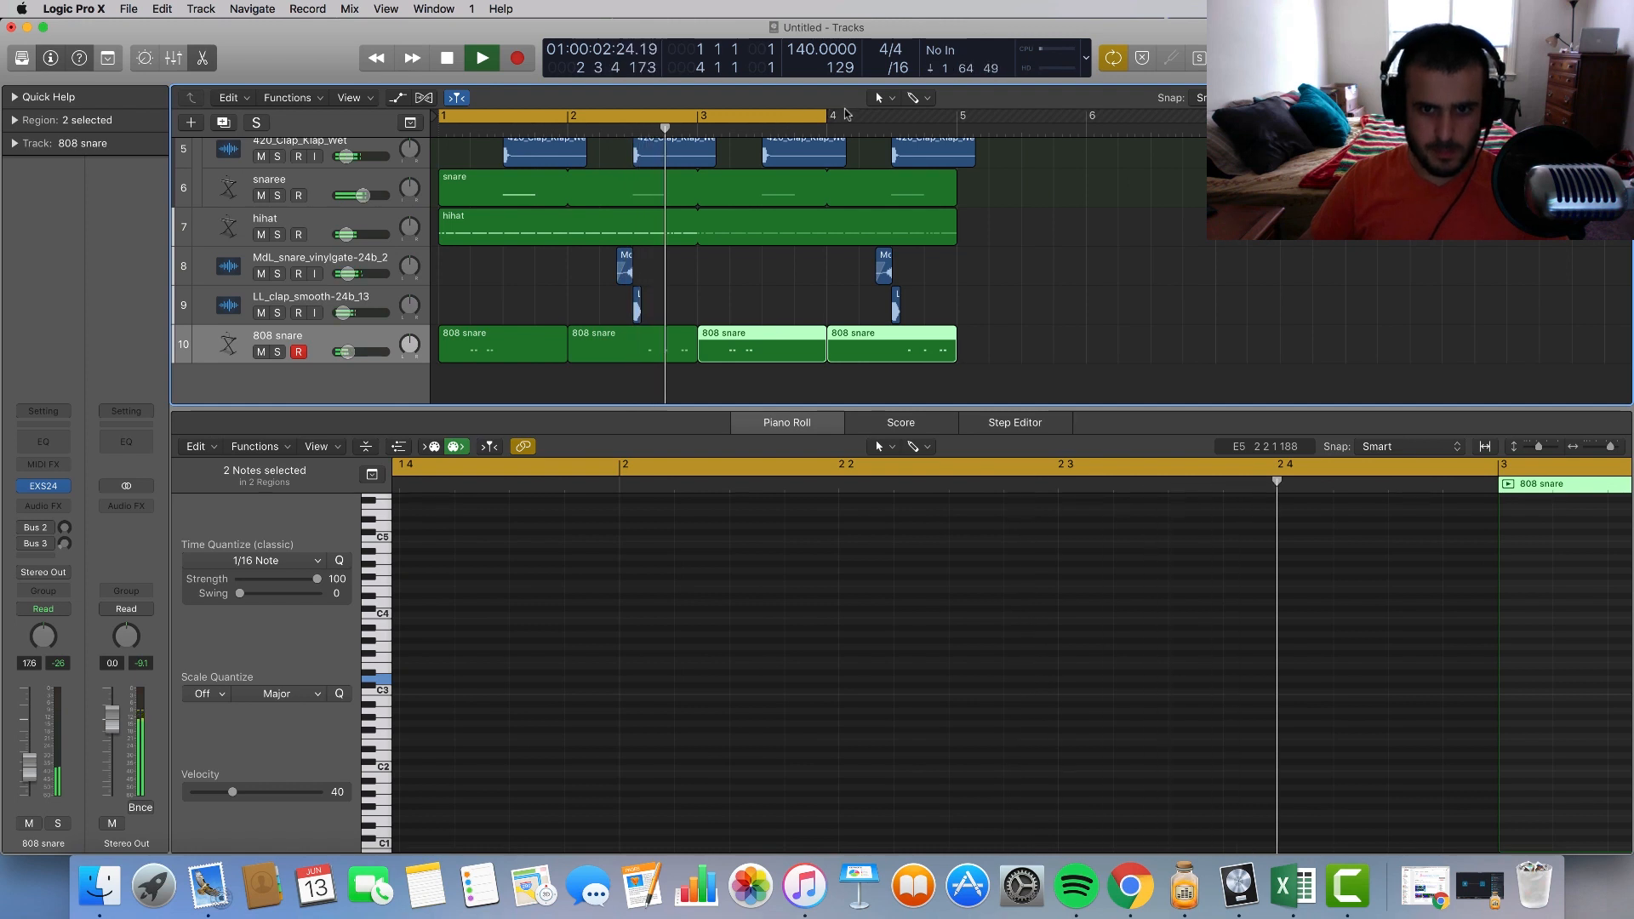
Step: Extend the cycle range to bar 5, play the full four-bar pattern and check the 808 snare track
left_click_drag(847, 113, 955, 126)
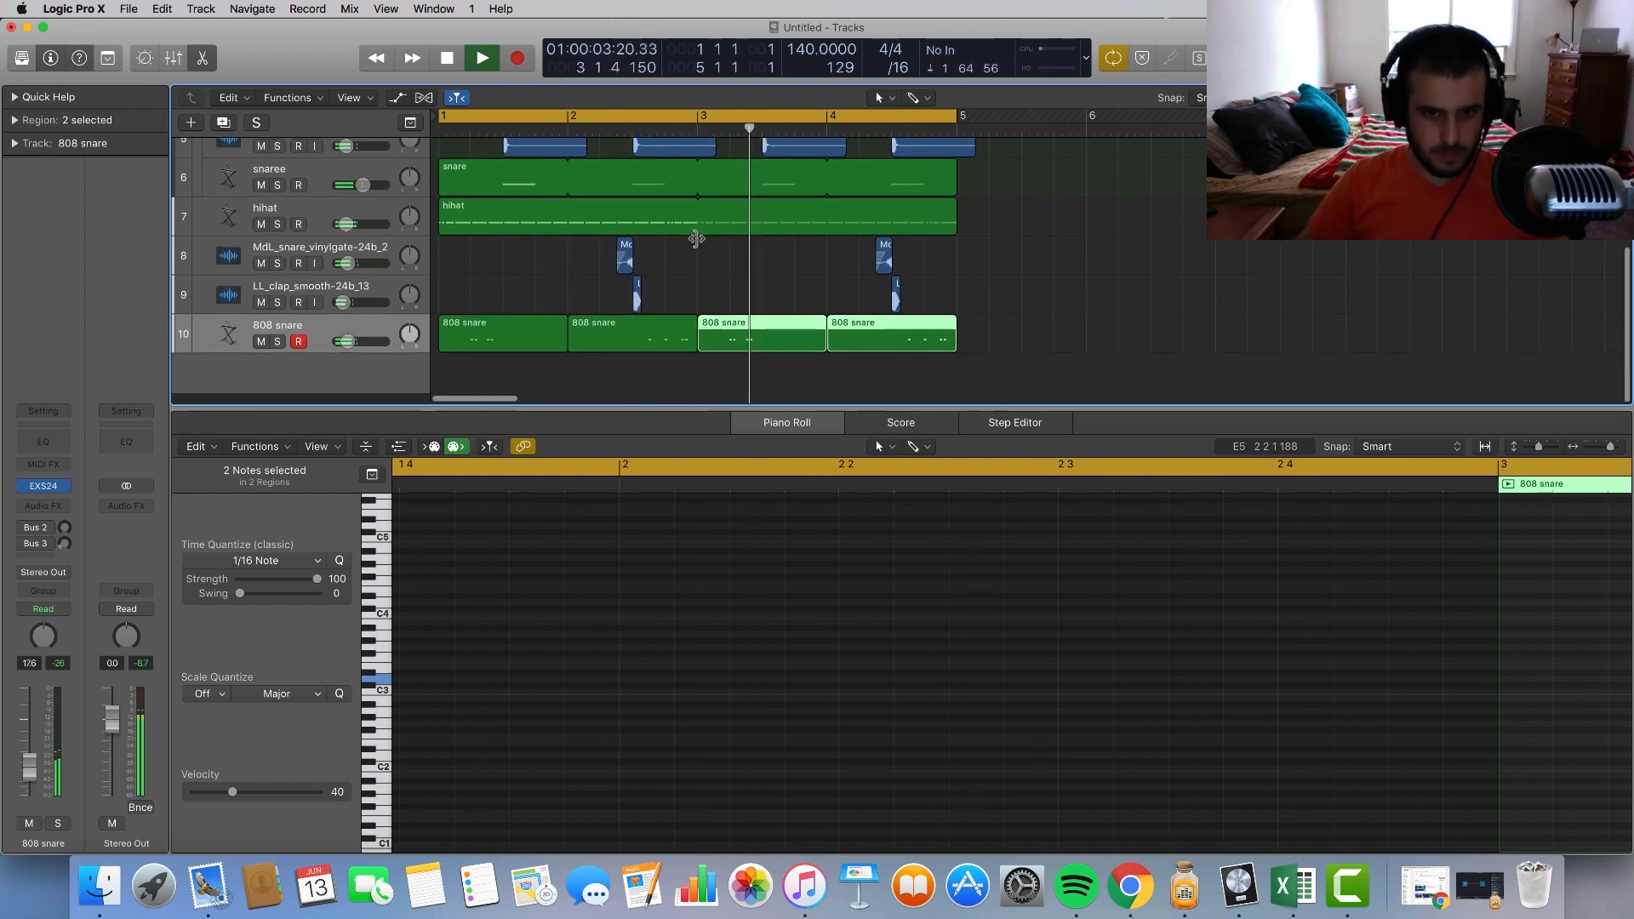
left_click(314, 341)
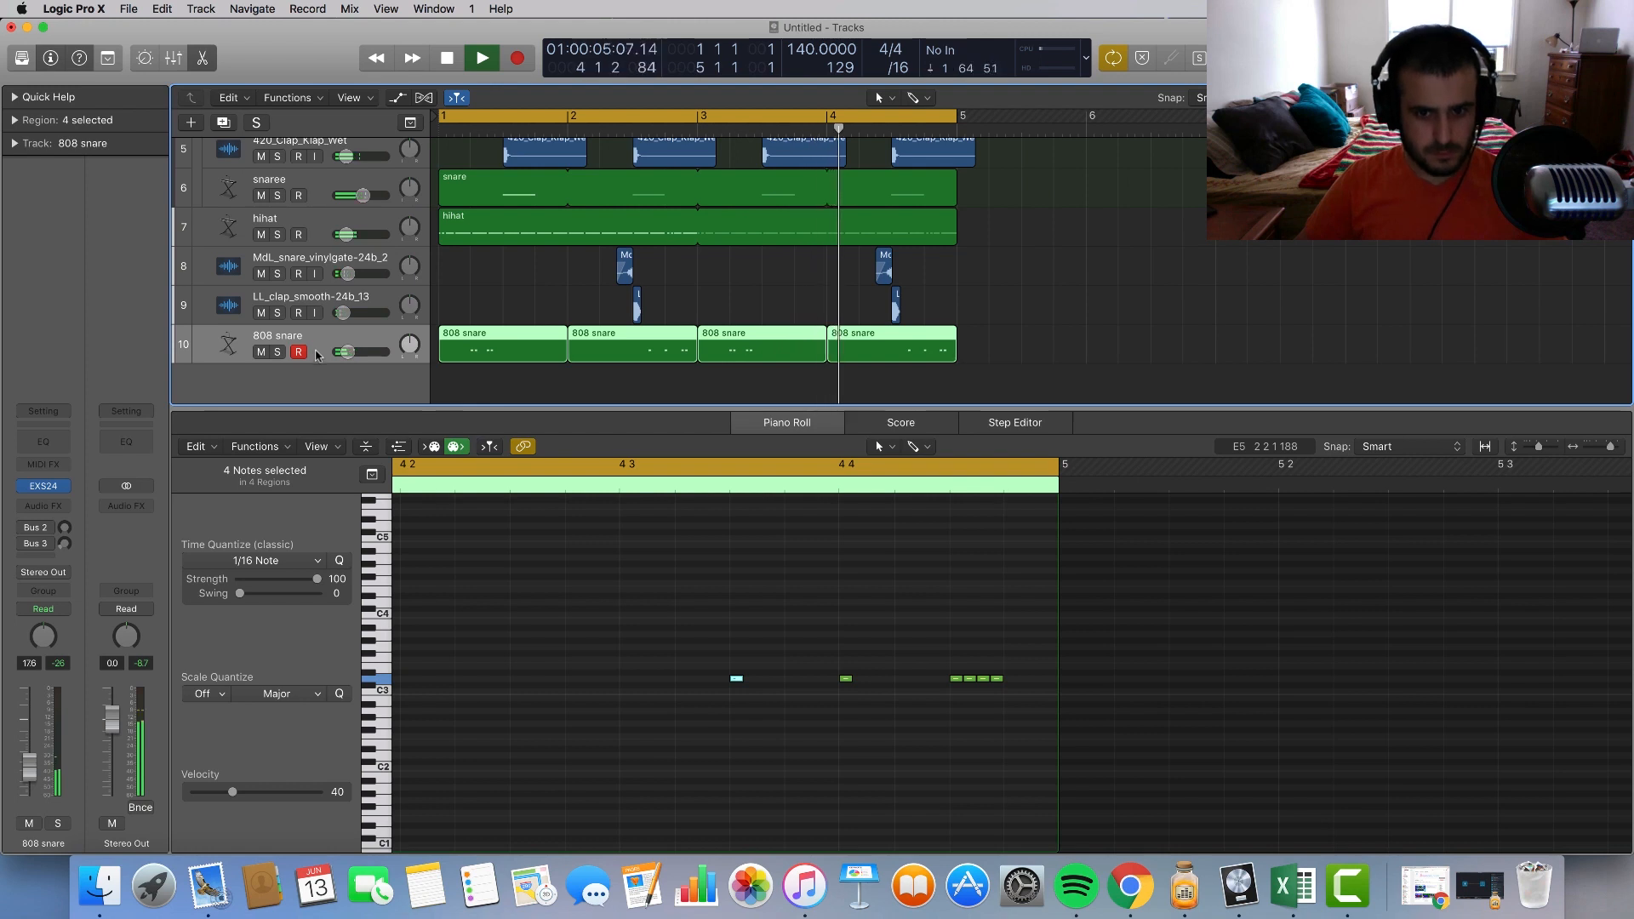
key("space")
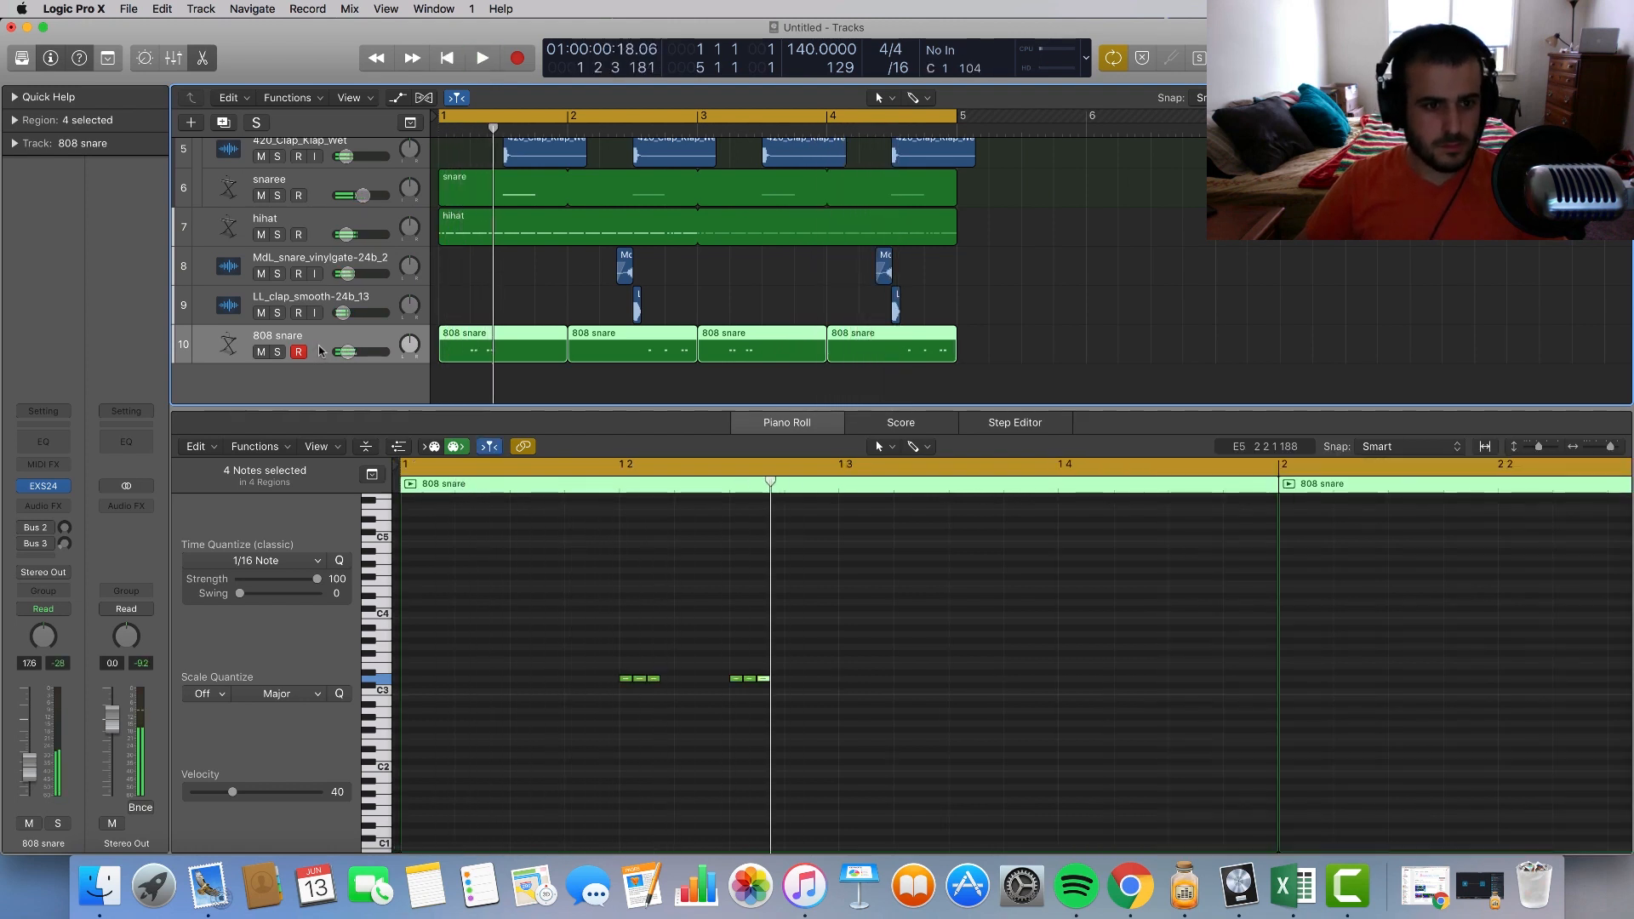
Step: Add a new audio track and place the SS_hihat_open_04 sample from a hi-hat sample search on it at bar 2
left_click(332, 297)
key("alt+super+a")
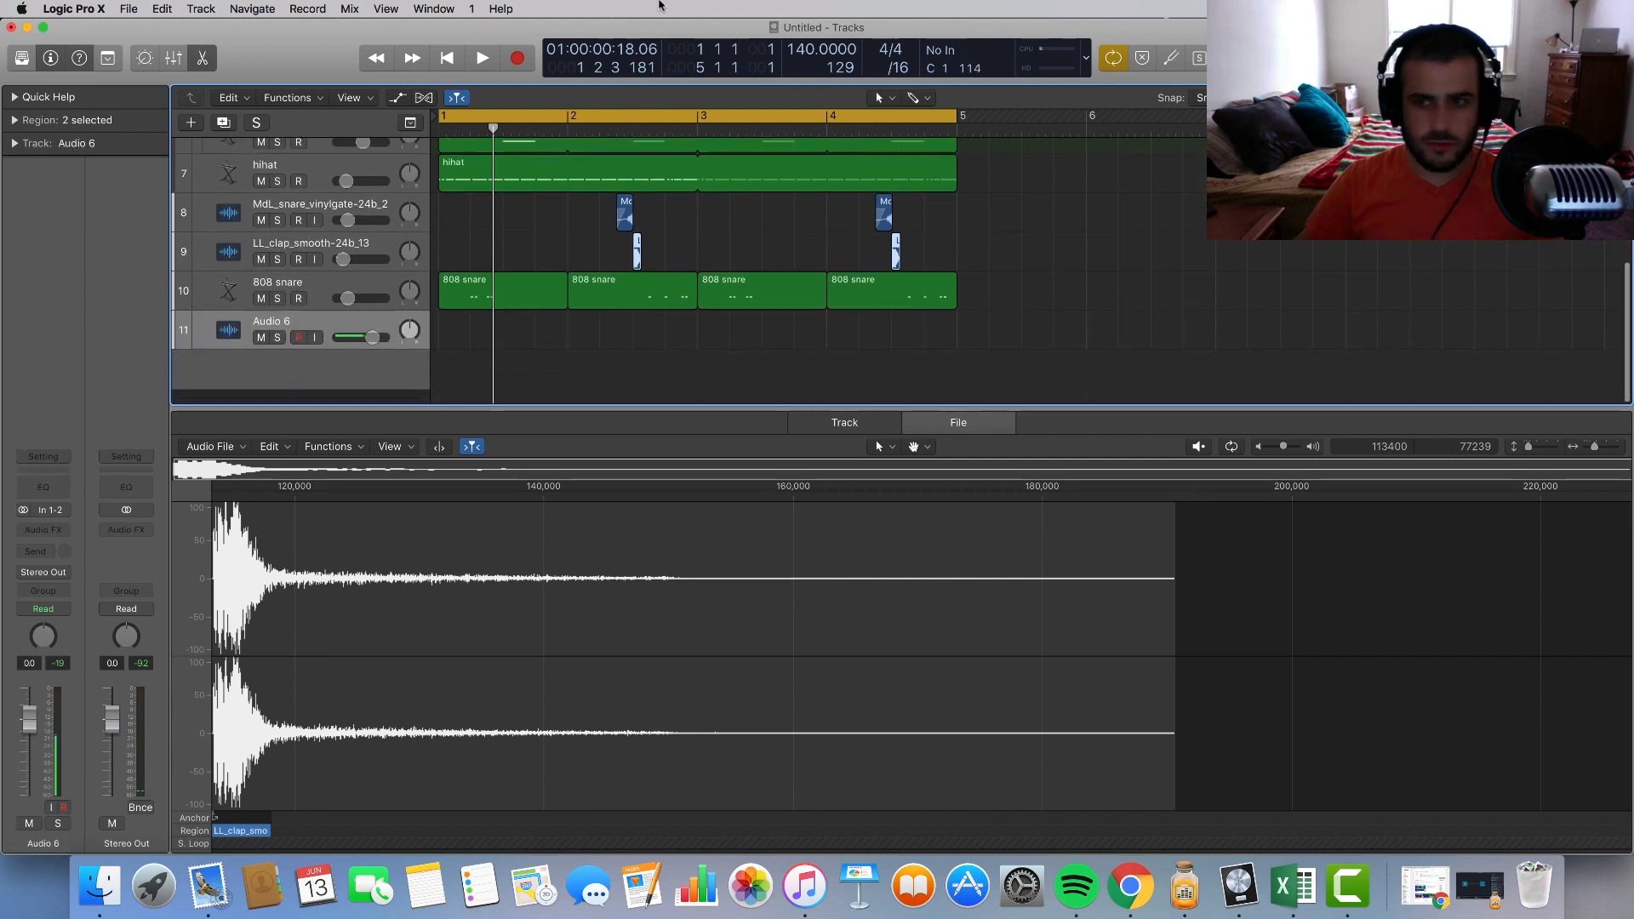
left_click(1377, 8)
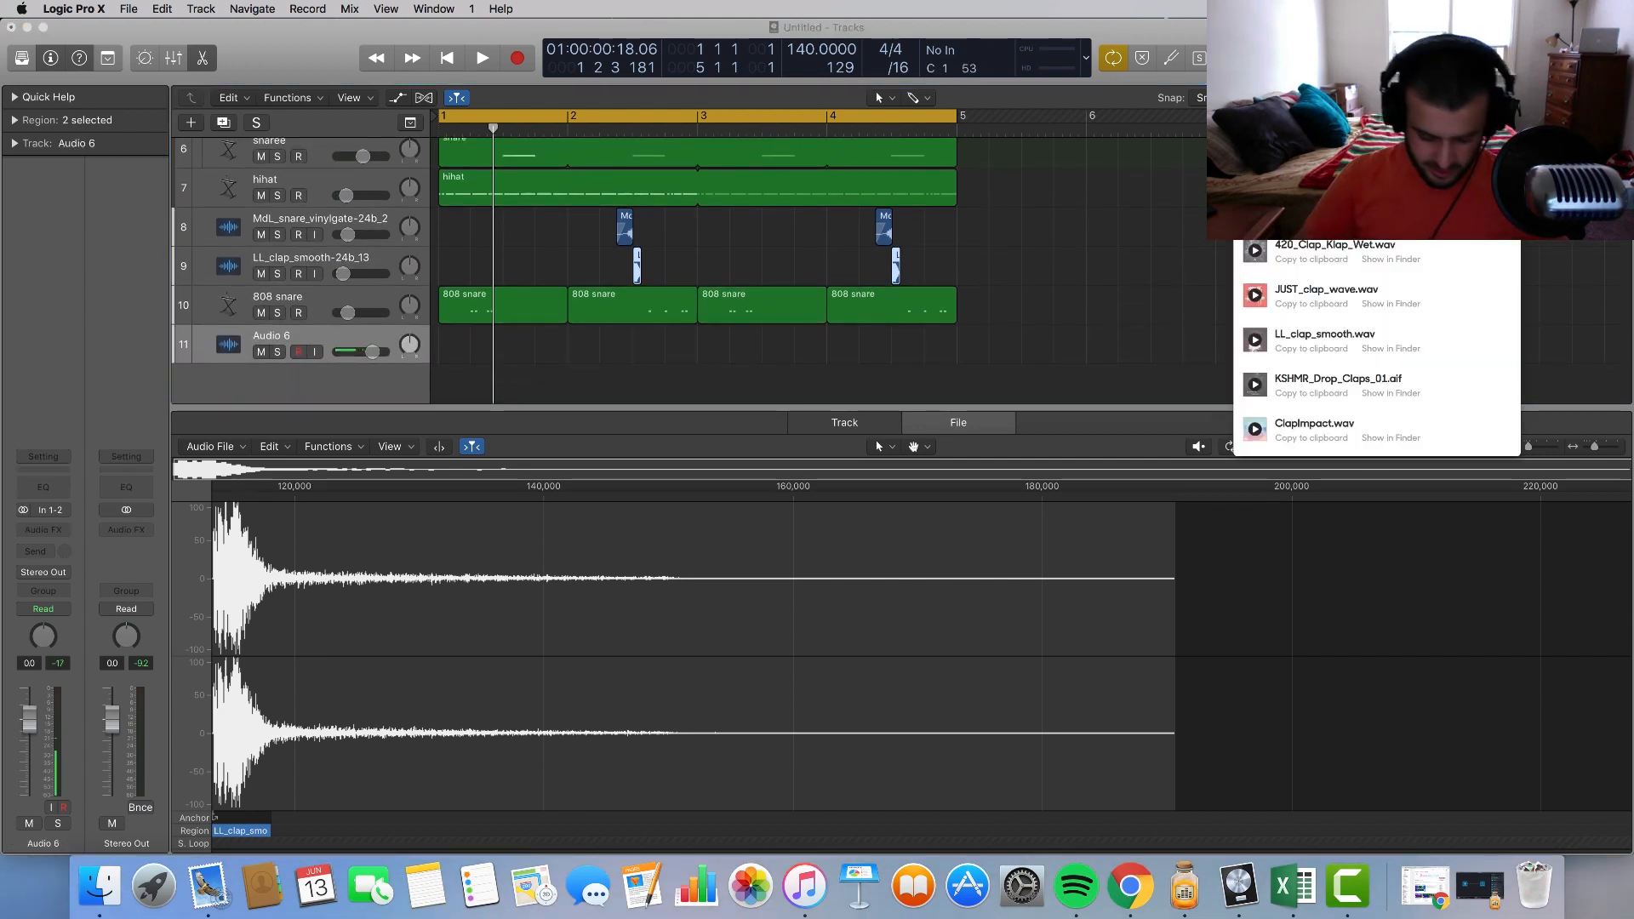
key("BackSpace")
type("hiha")
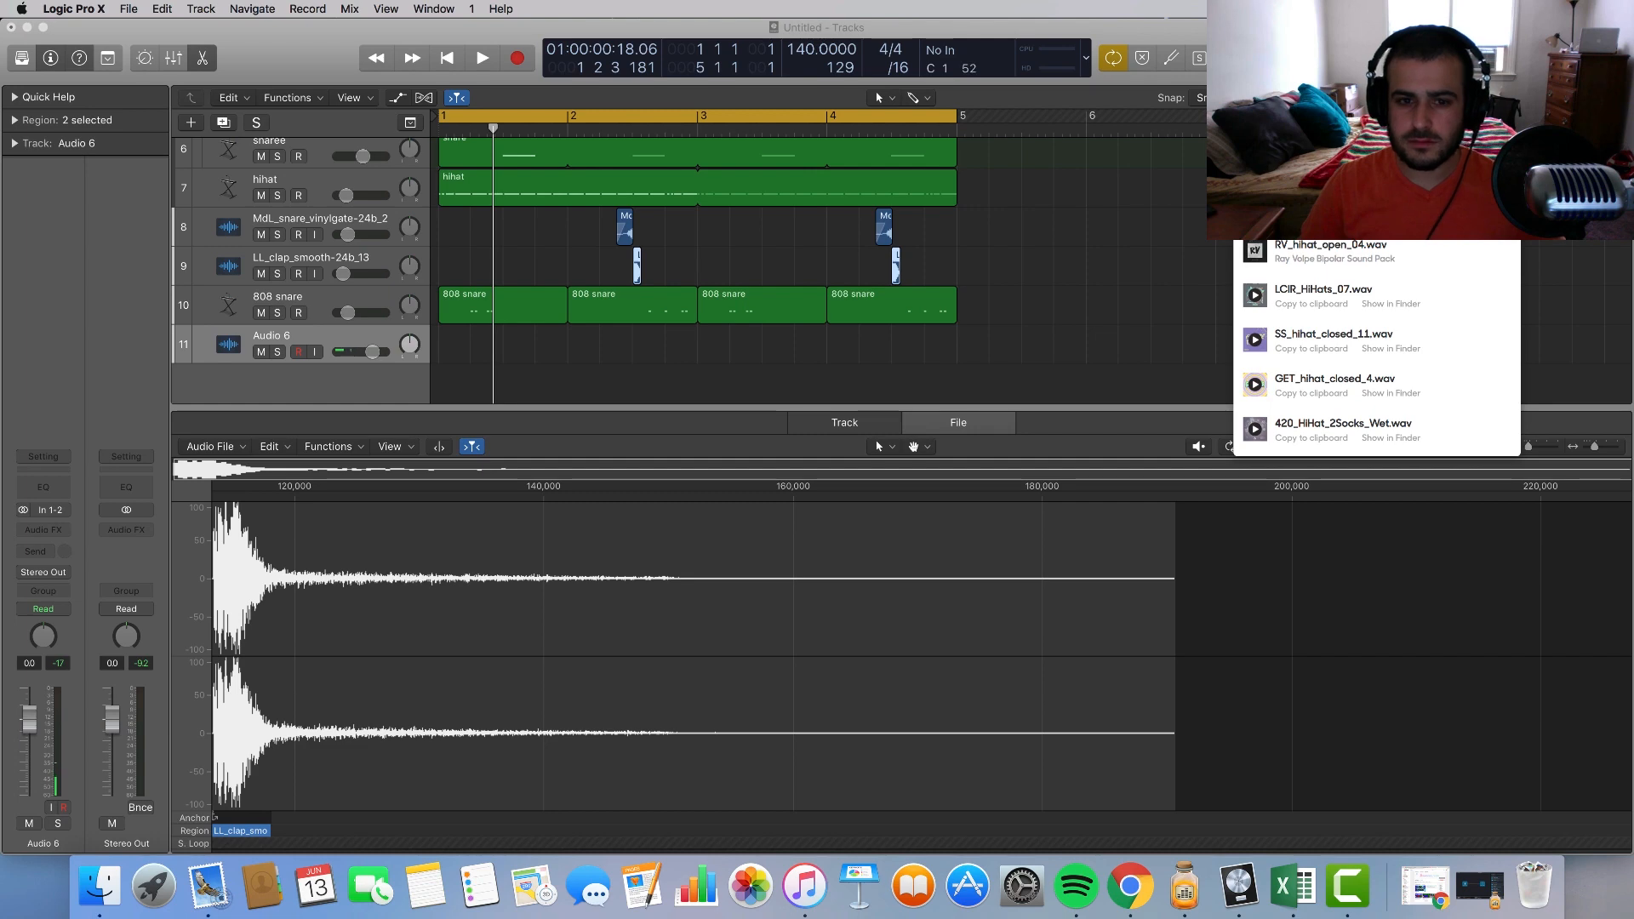
left_click_drag(1303, 201, 543, 354)
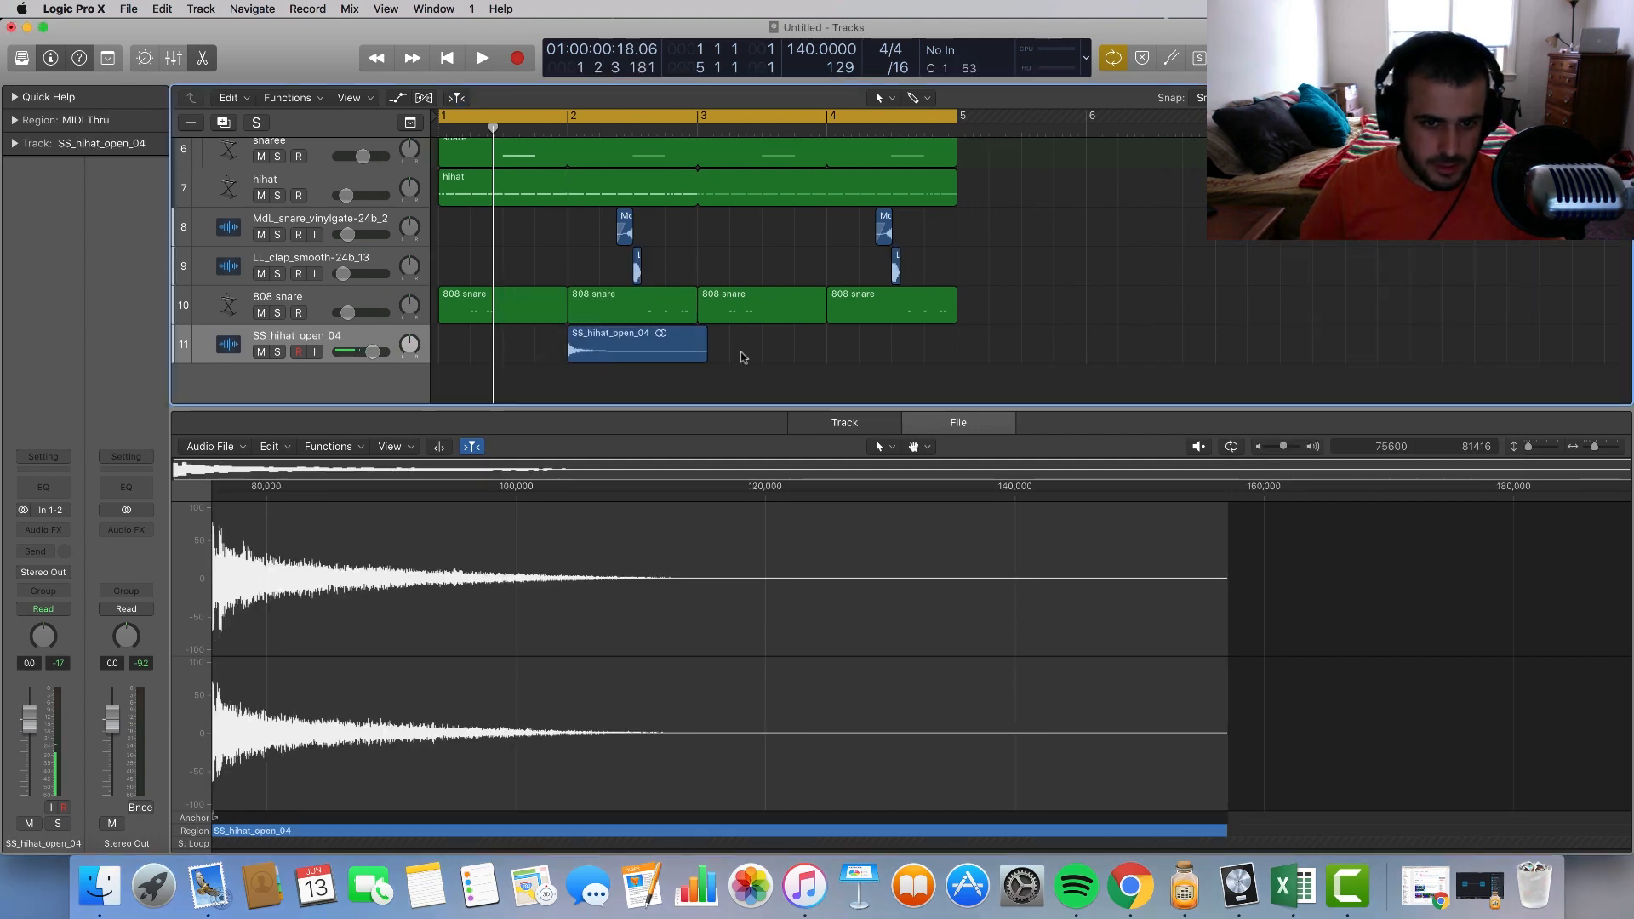
Step: Move the open hi-hat region to just after beat 3 of bar 2 and compare its placement with the other drum tracks
left_click_drag(673, 353, 746, 356)
scroll(712, 322, "up", 5)
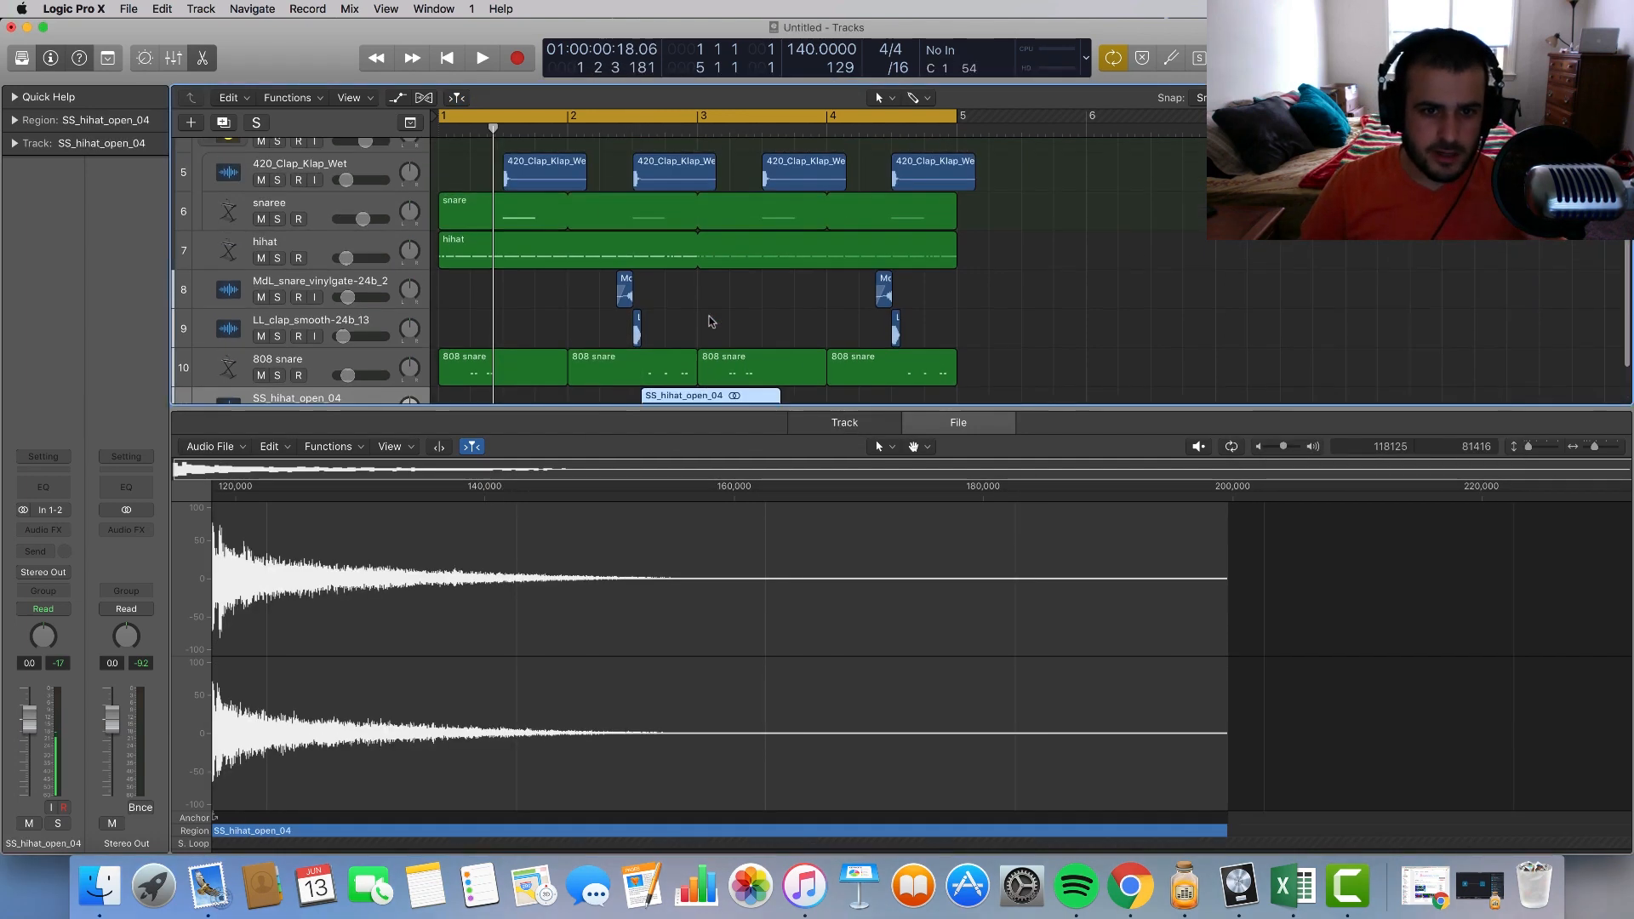
scroll(712, 321, "up", 2)
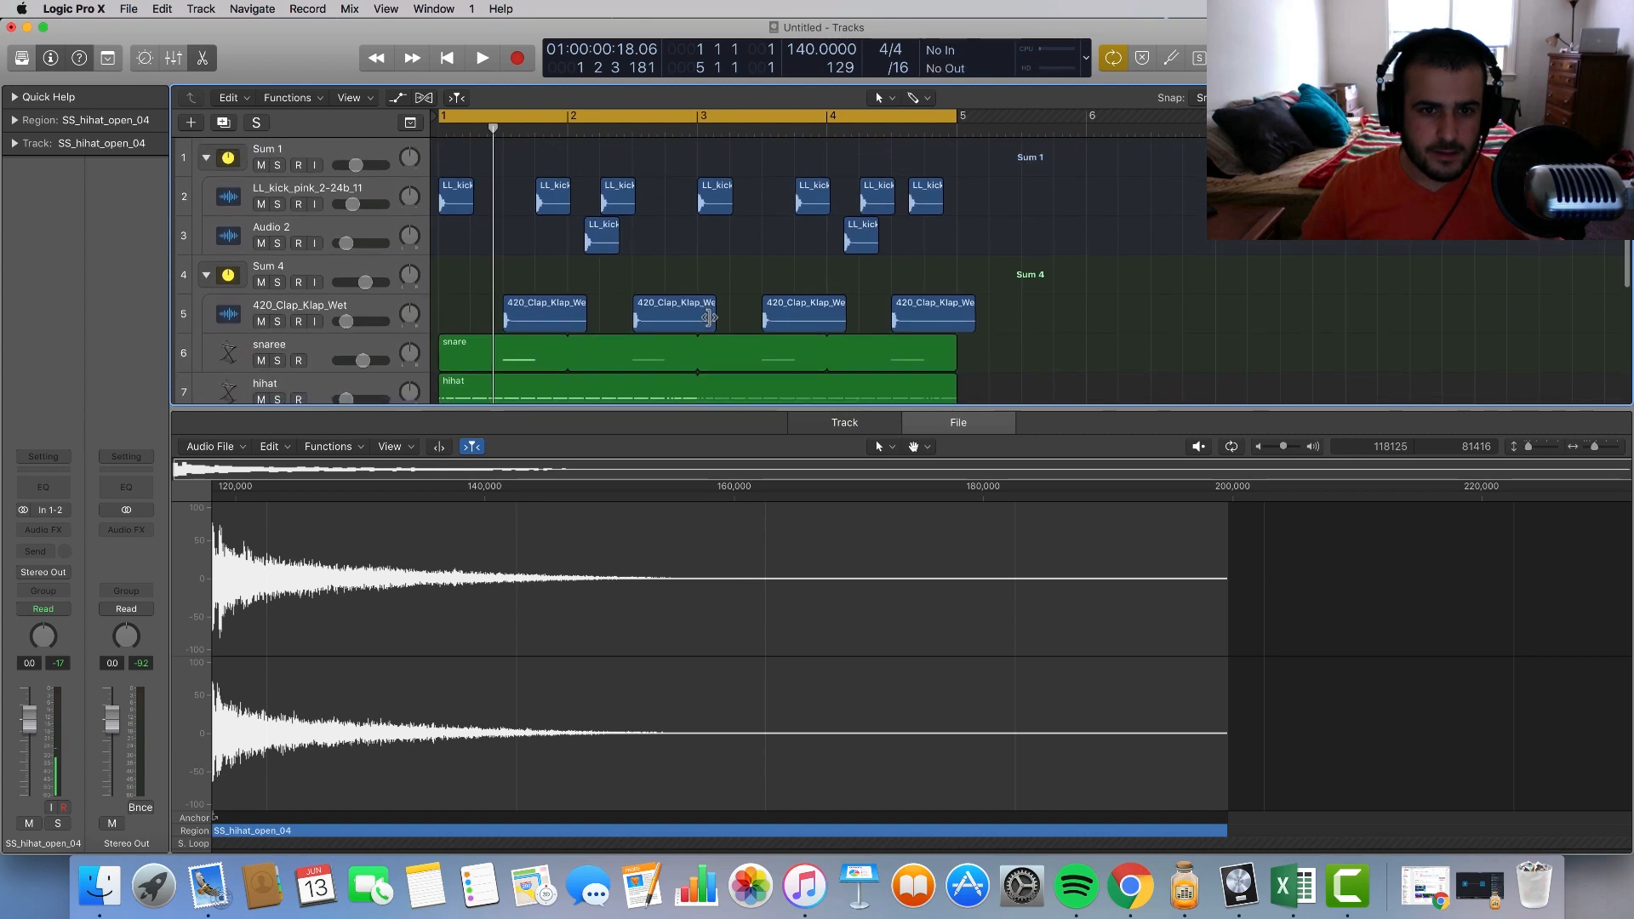
scroll(709, 318, "down", 3)
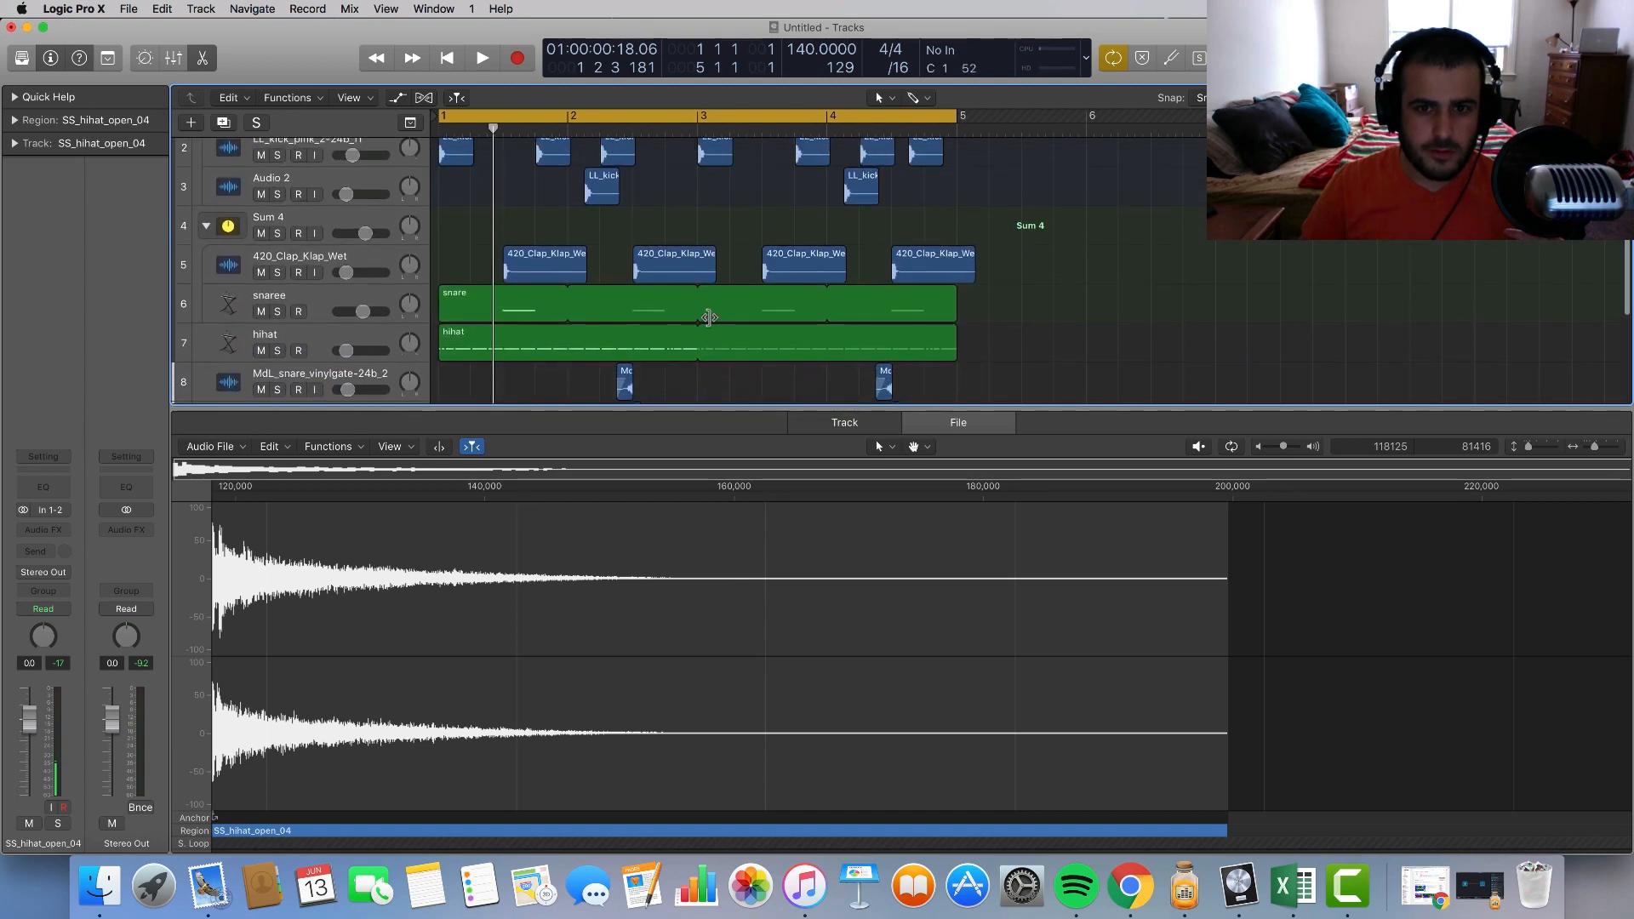
scroll(709, 318, "up", 2)
scroll(712, 322, "down", 1)
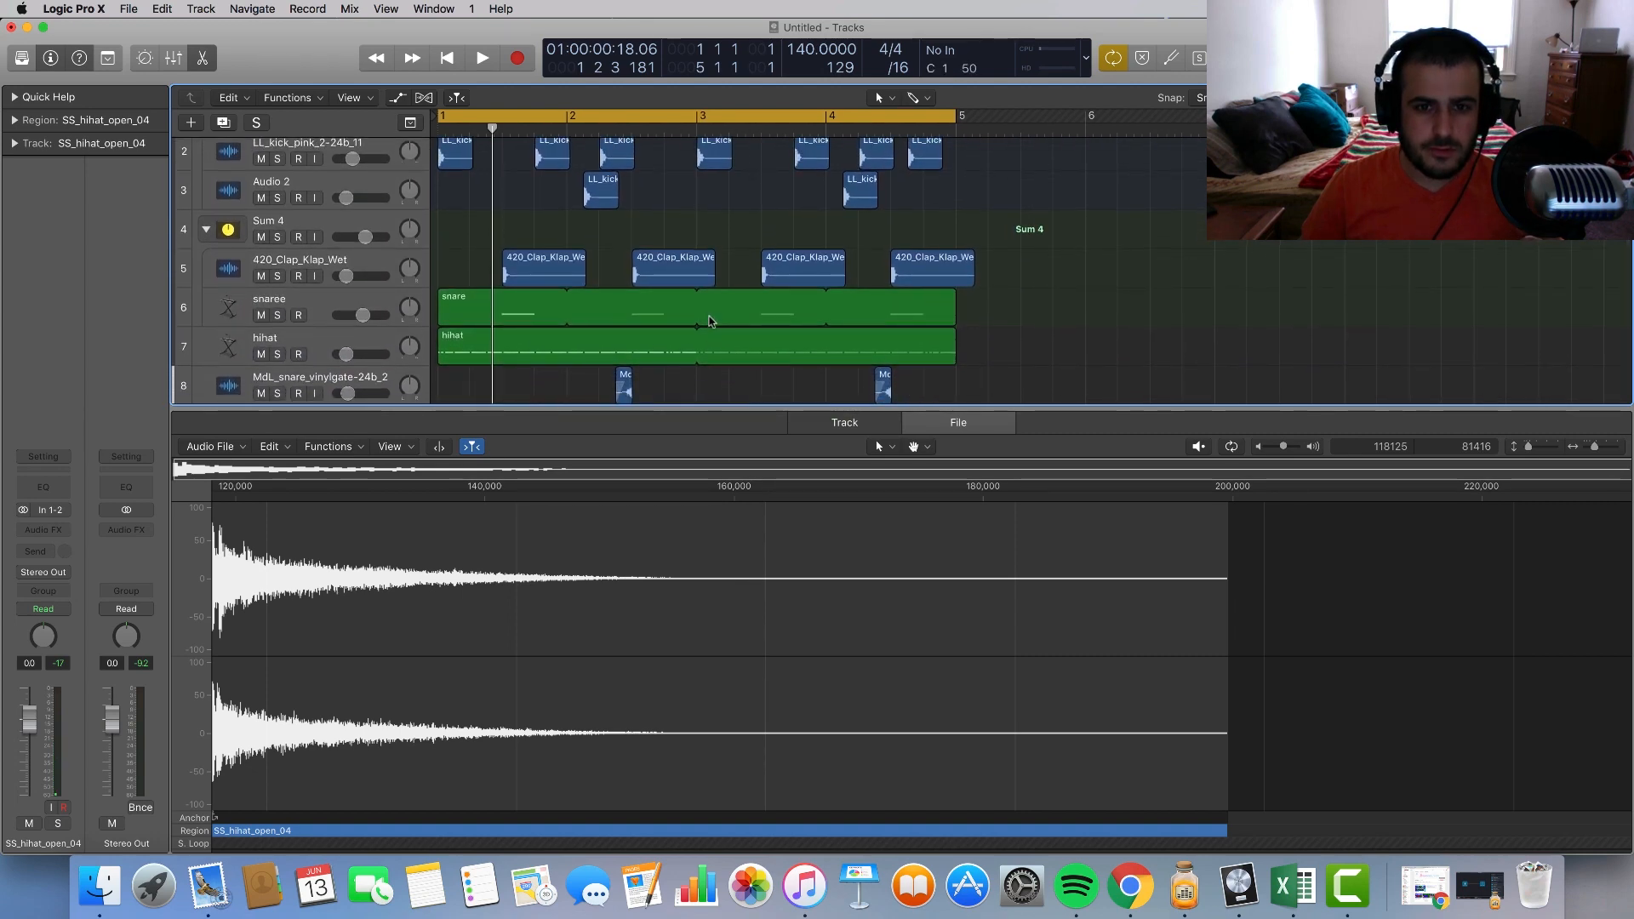
scroll(711, 321, "down", 2)
scroll(653, 197, "up", 3)
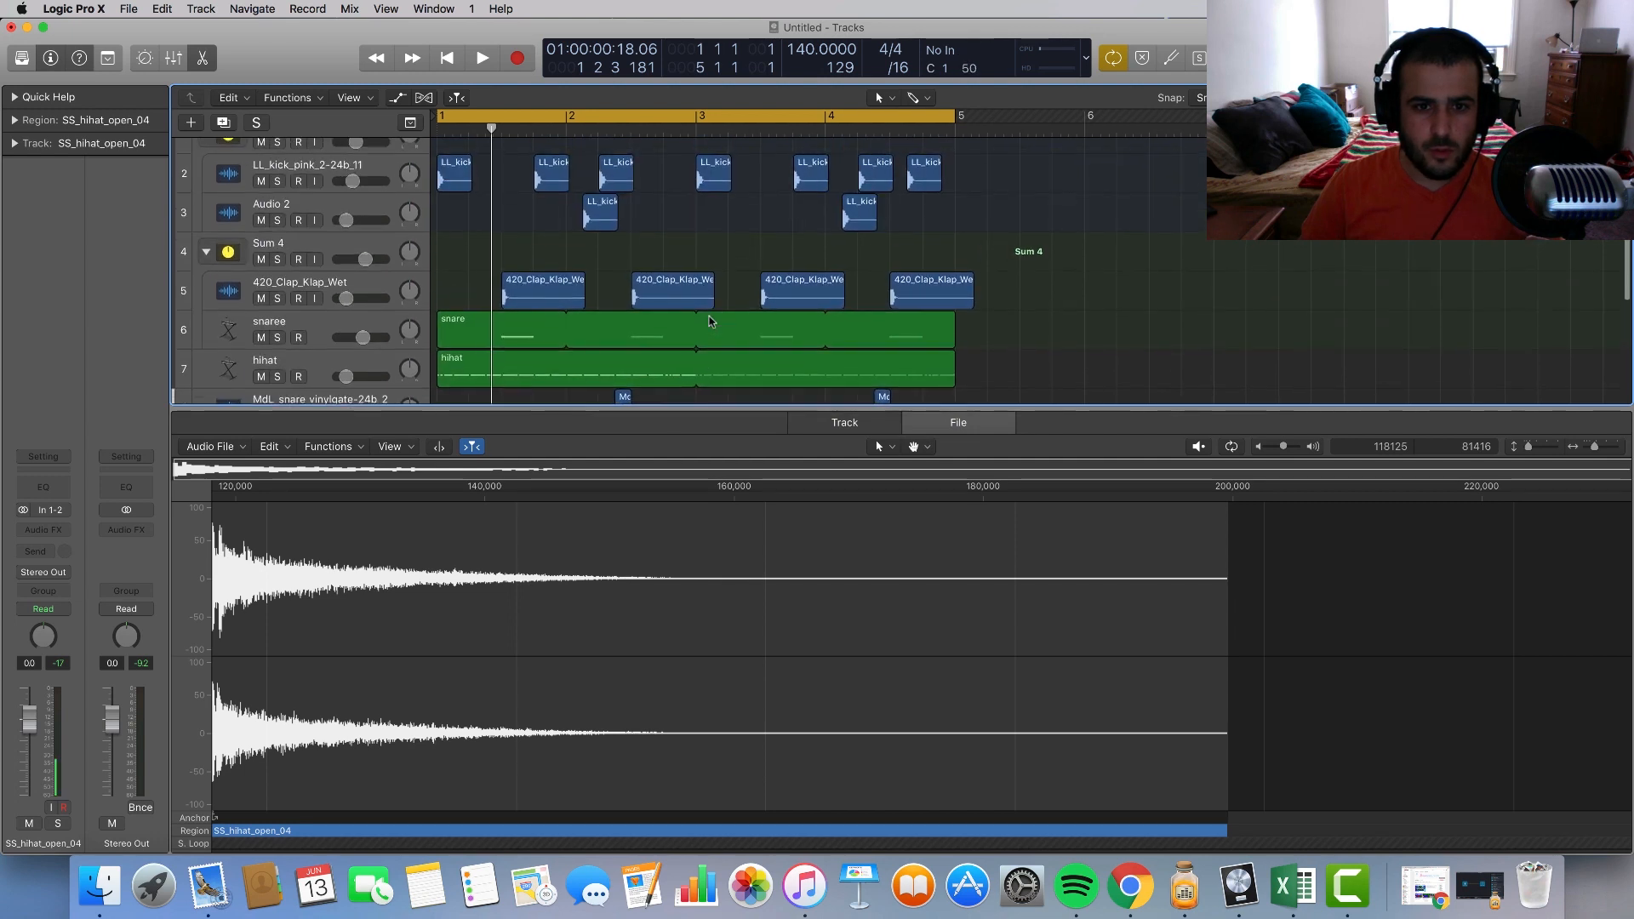
scroll(654, 197, "down", 10)
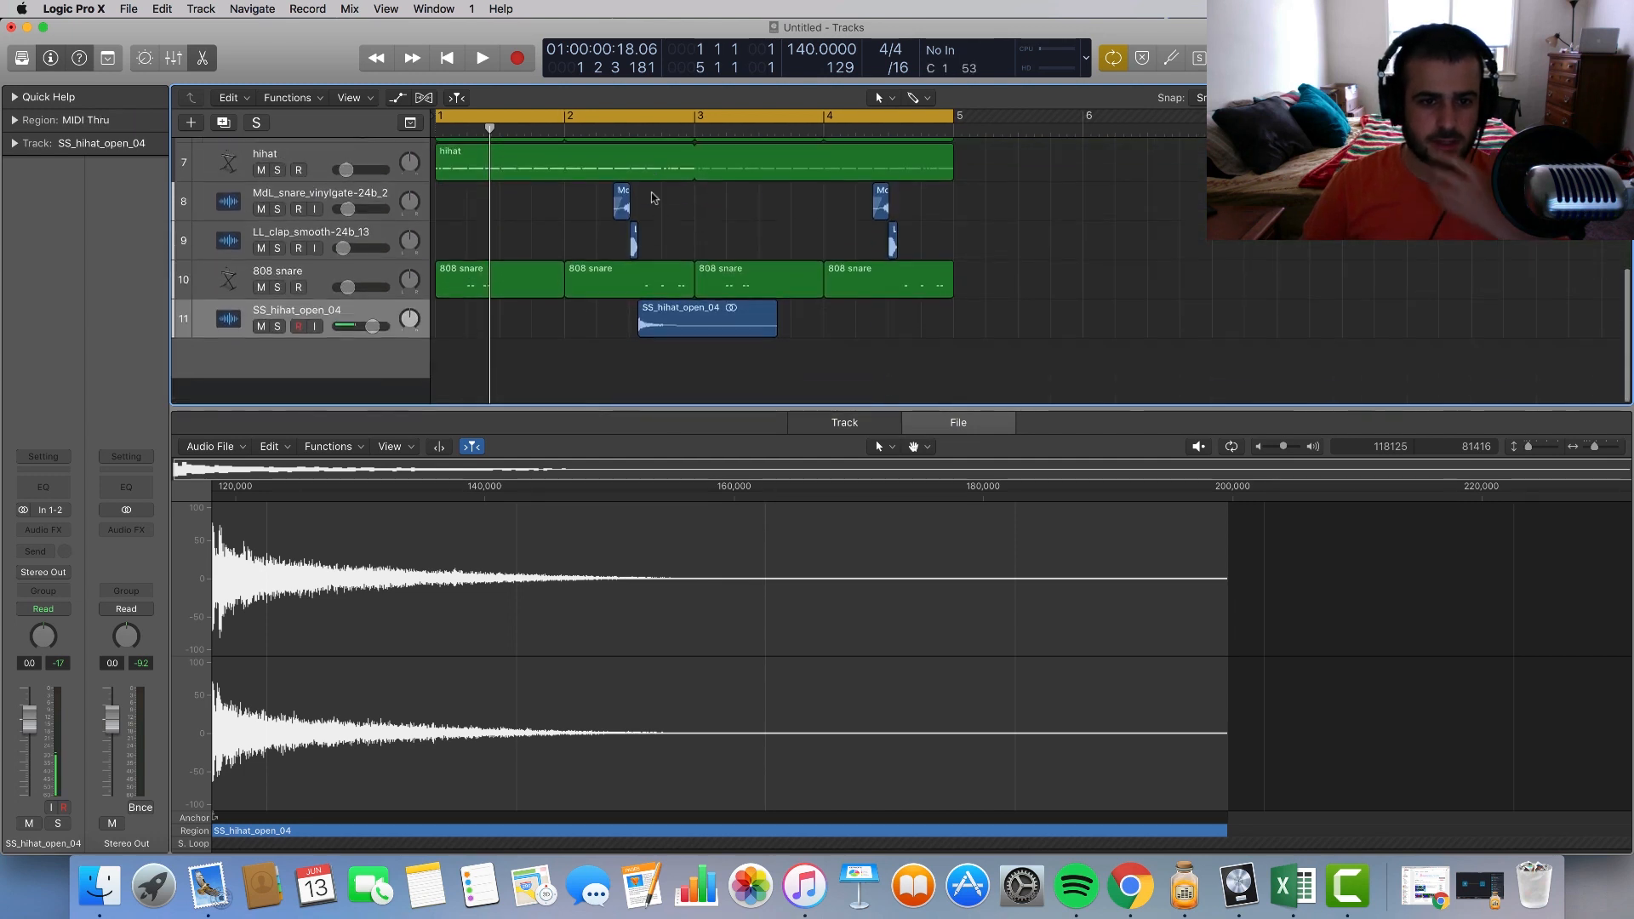
Step: Try the open hi-hat region on beat 3 of bar 2 and play the start of the loop
left_click(671, 350)
left_click_drag(672, 350, 665, 356)
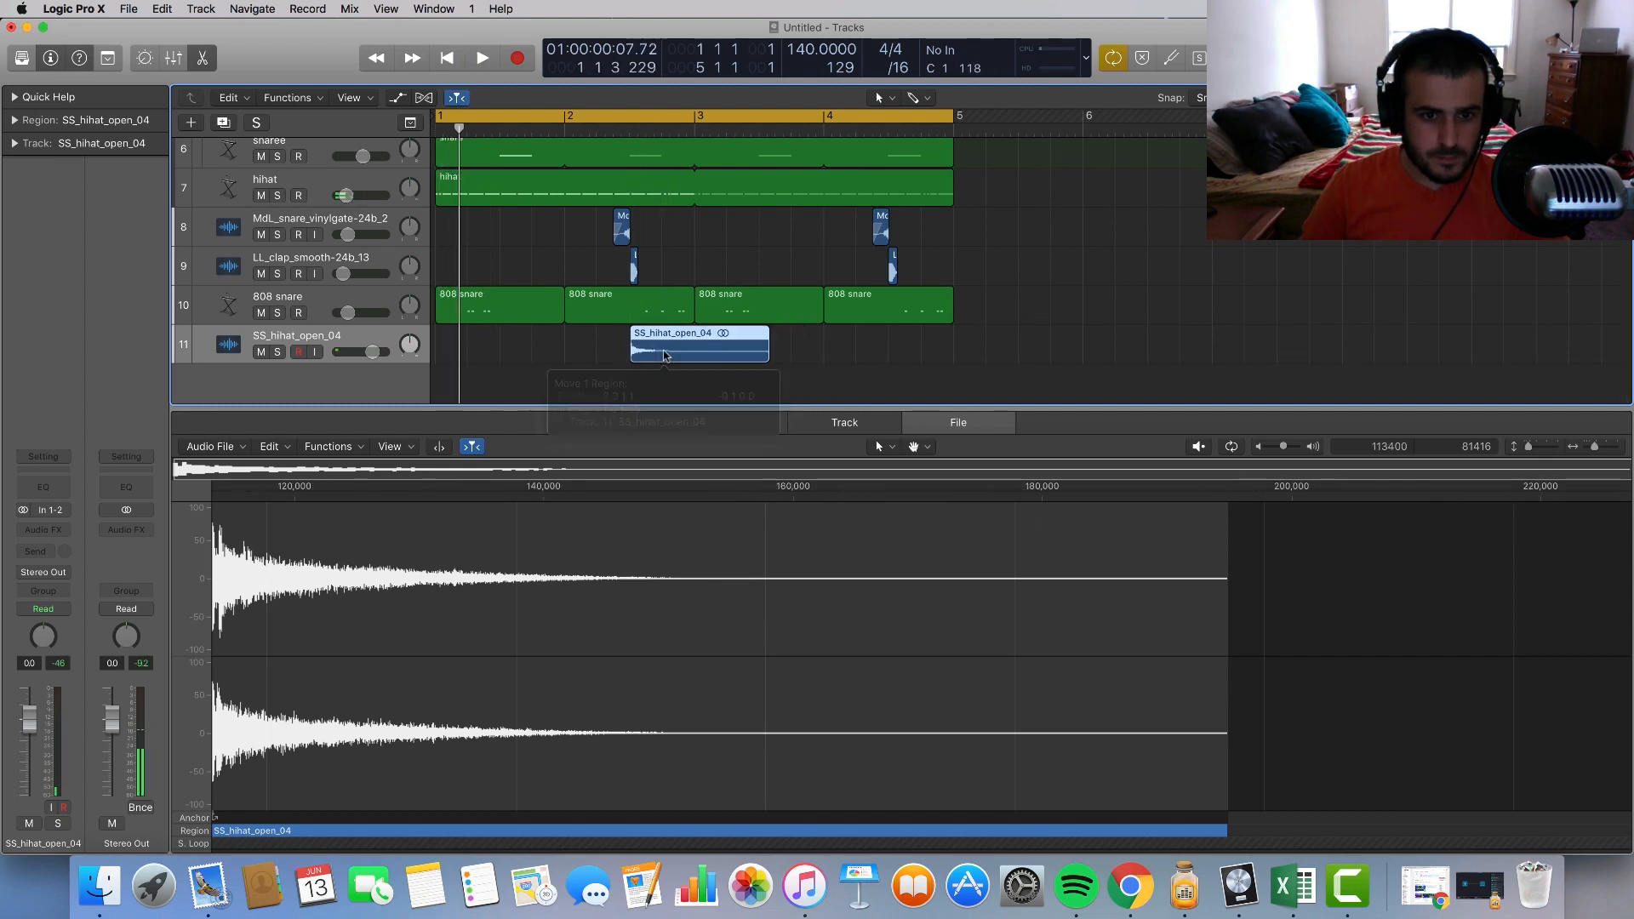
key("space")
key("space")
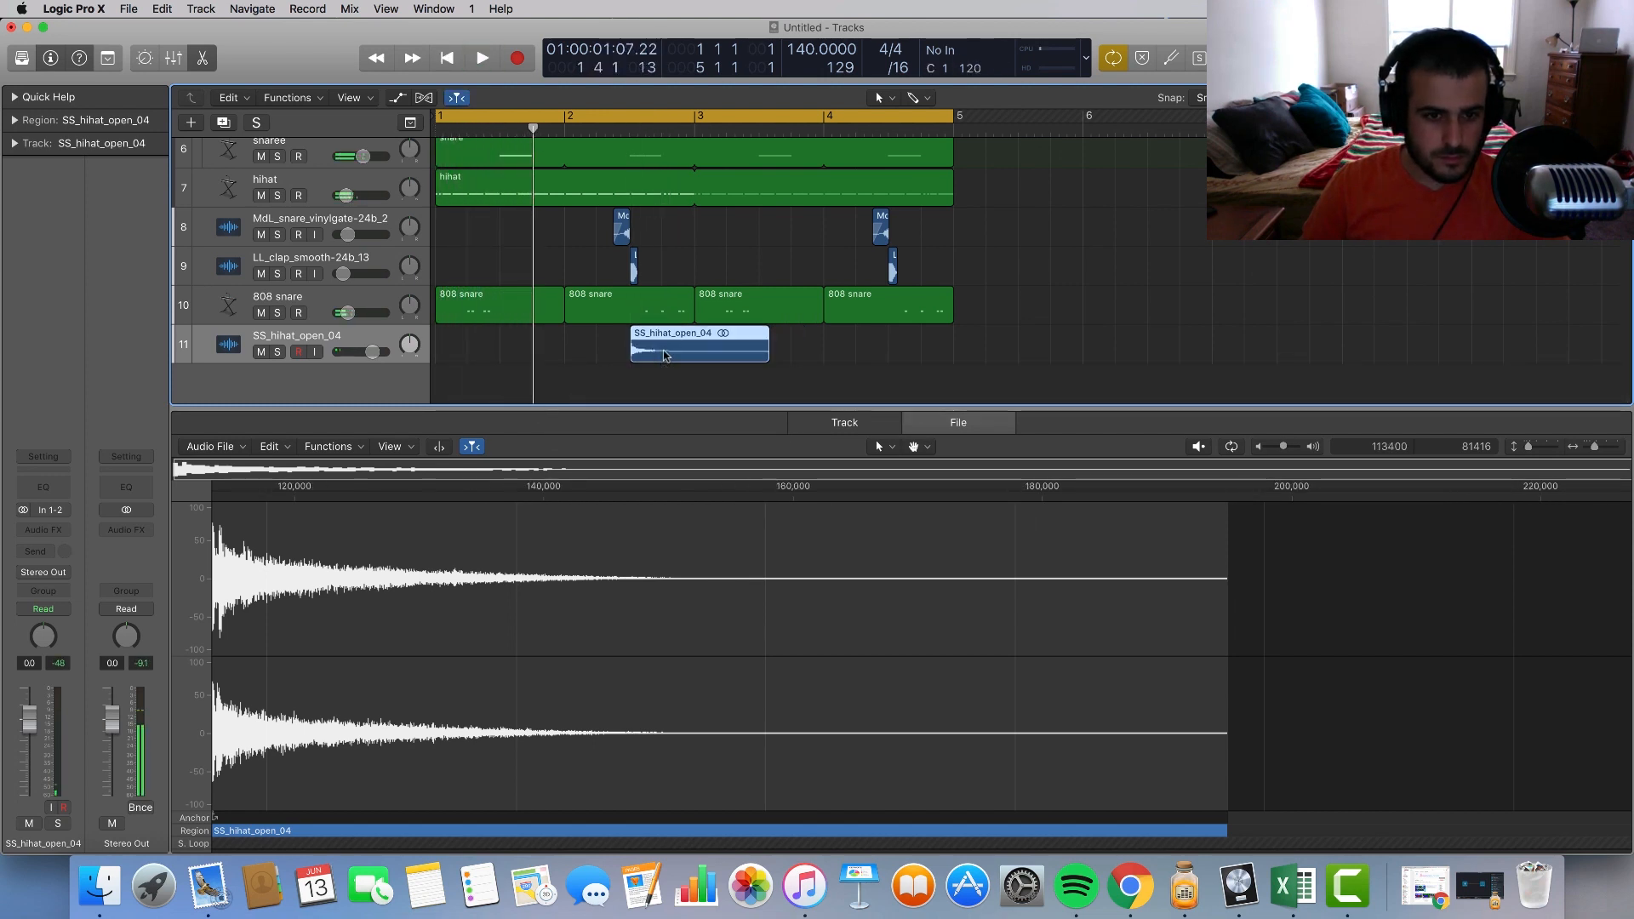
key("space")
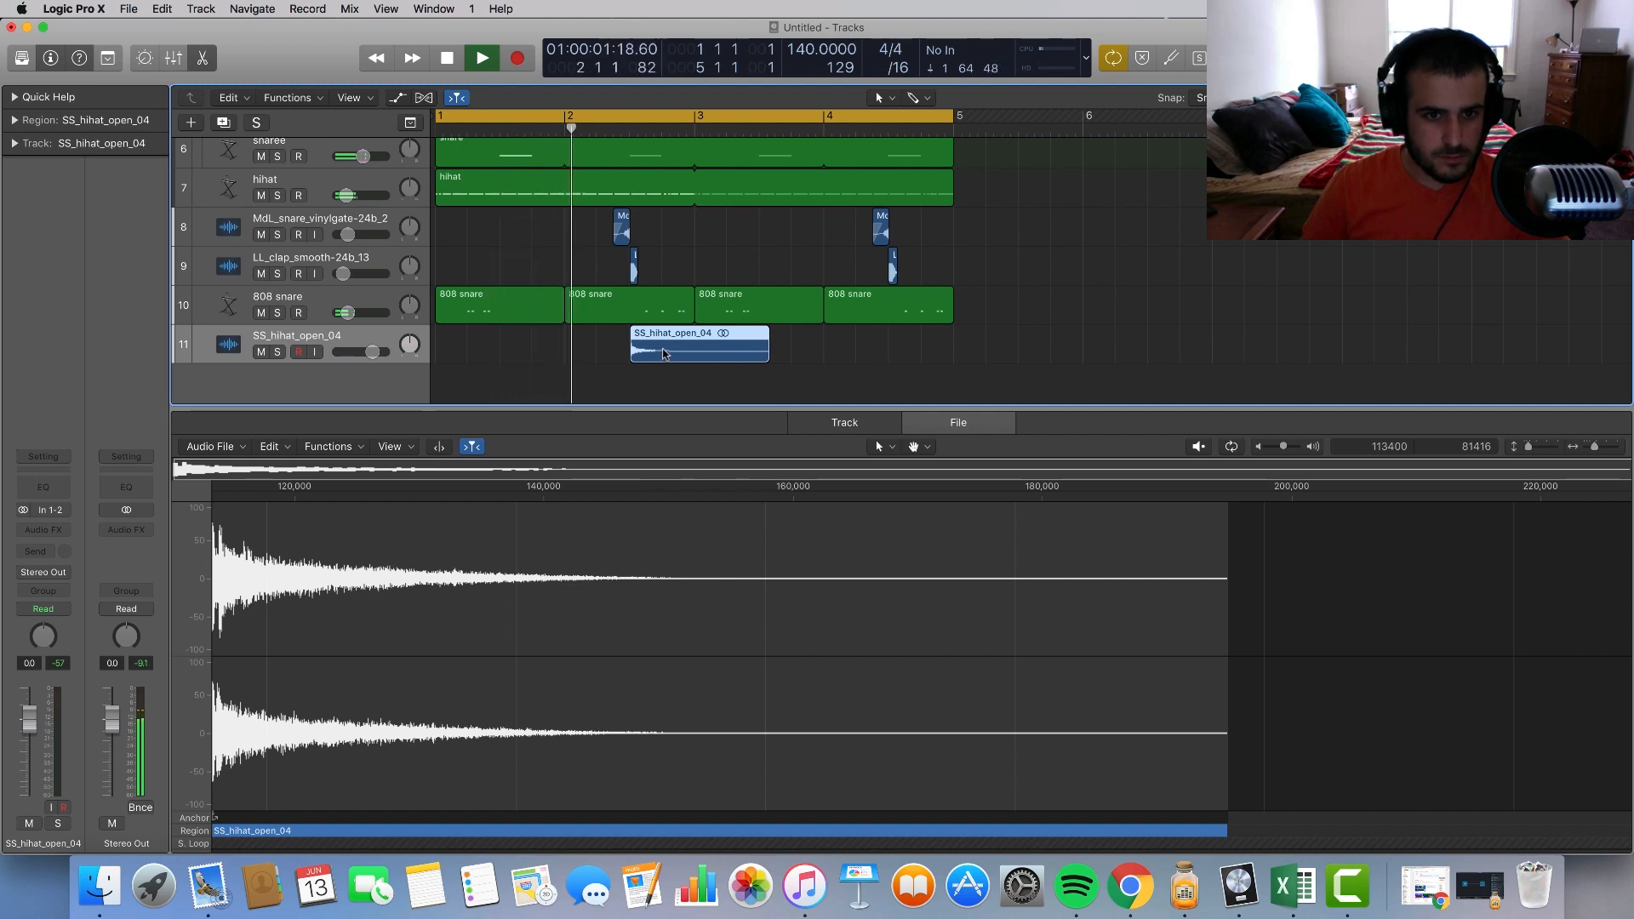
key("space")
Step: Move the open hi-hat region to beat 2 of bar 2 and lower its track volume to -18.5 dB during playback
left_click_drag(665, 354, 632, 351)
key("space")
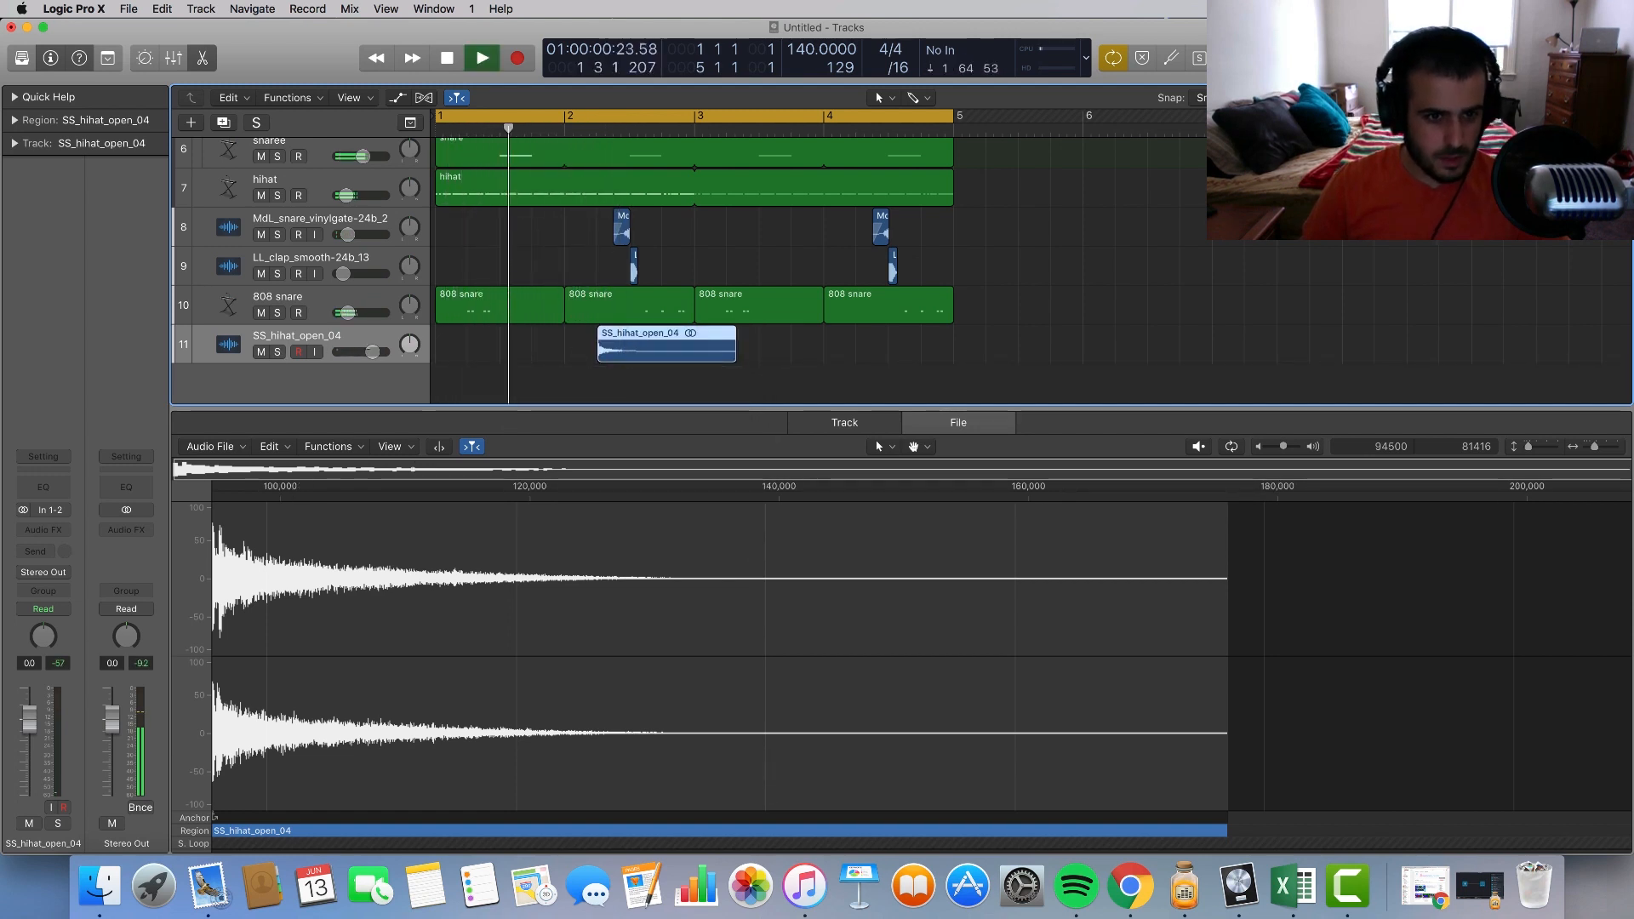
left_click_drag(372, 351, 346, 351)
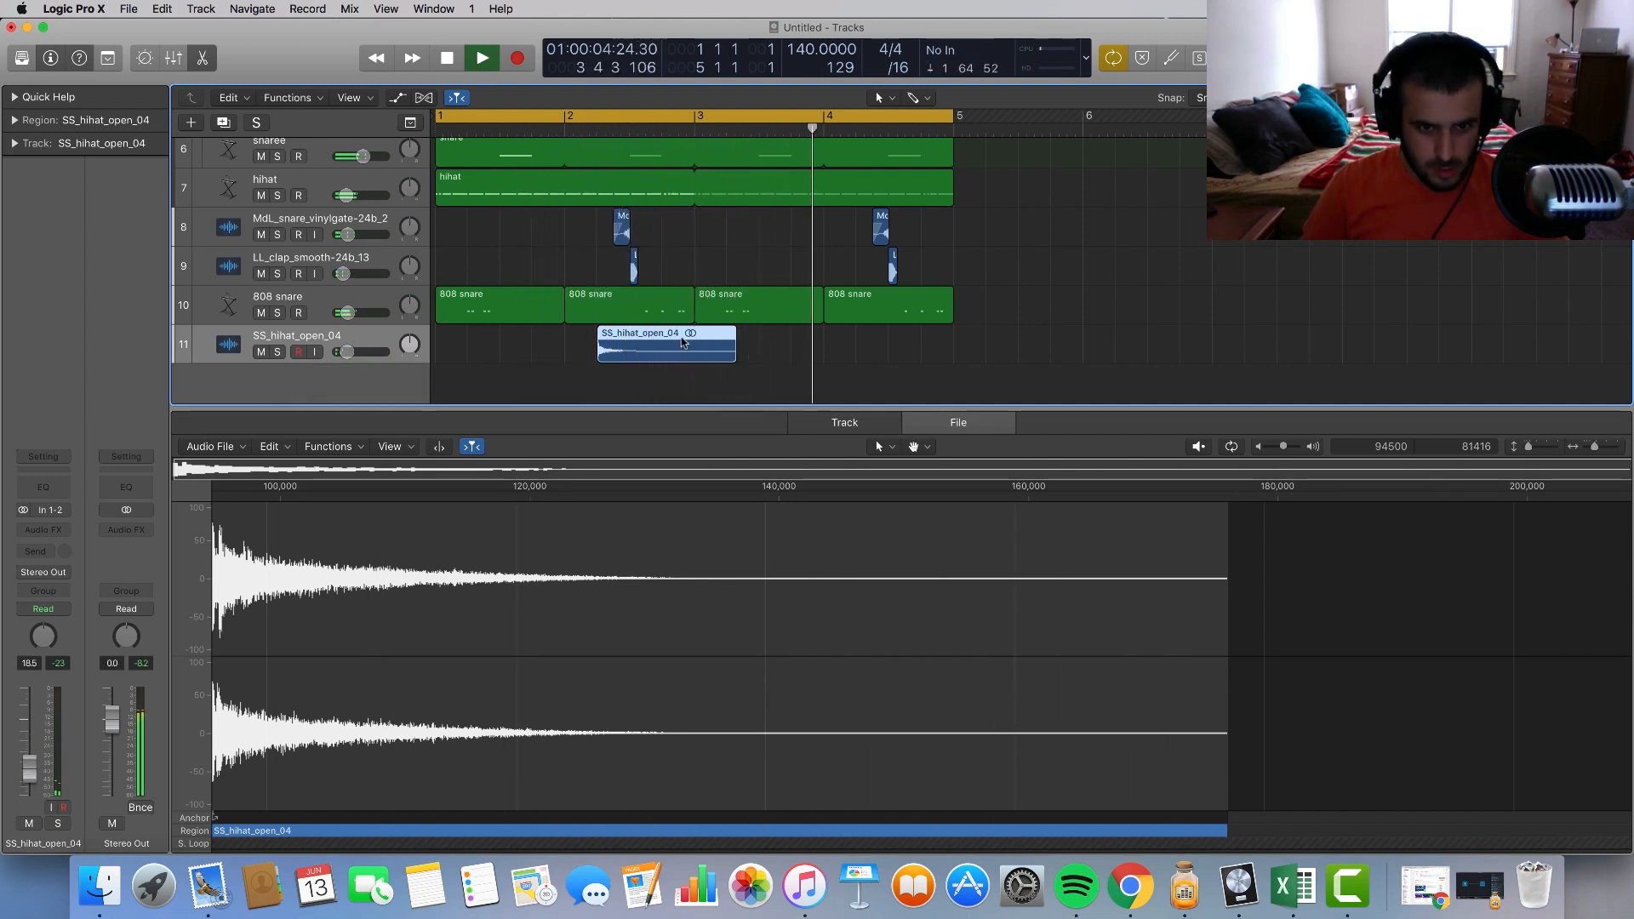
key("space")
Step: Repeat the open hi-hat region and move the copy to beat 2 of bar 4
left_click_drag(809, 356, 702, 359)
key("super+r")
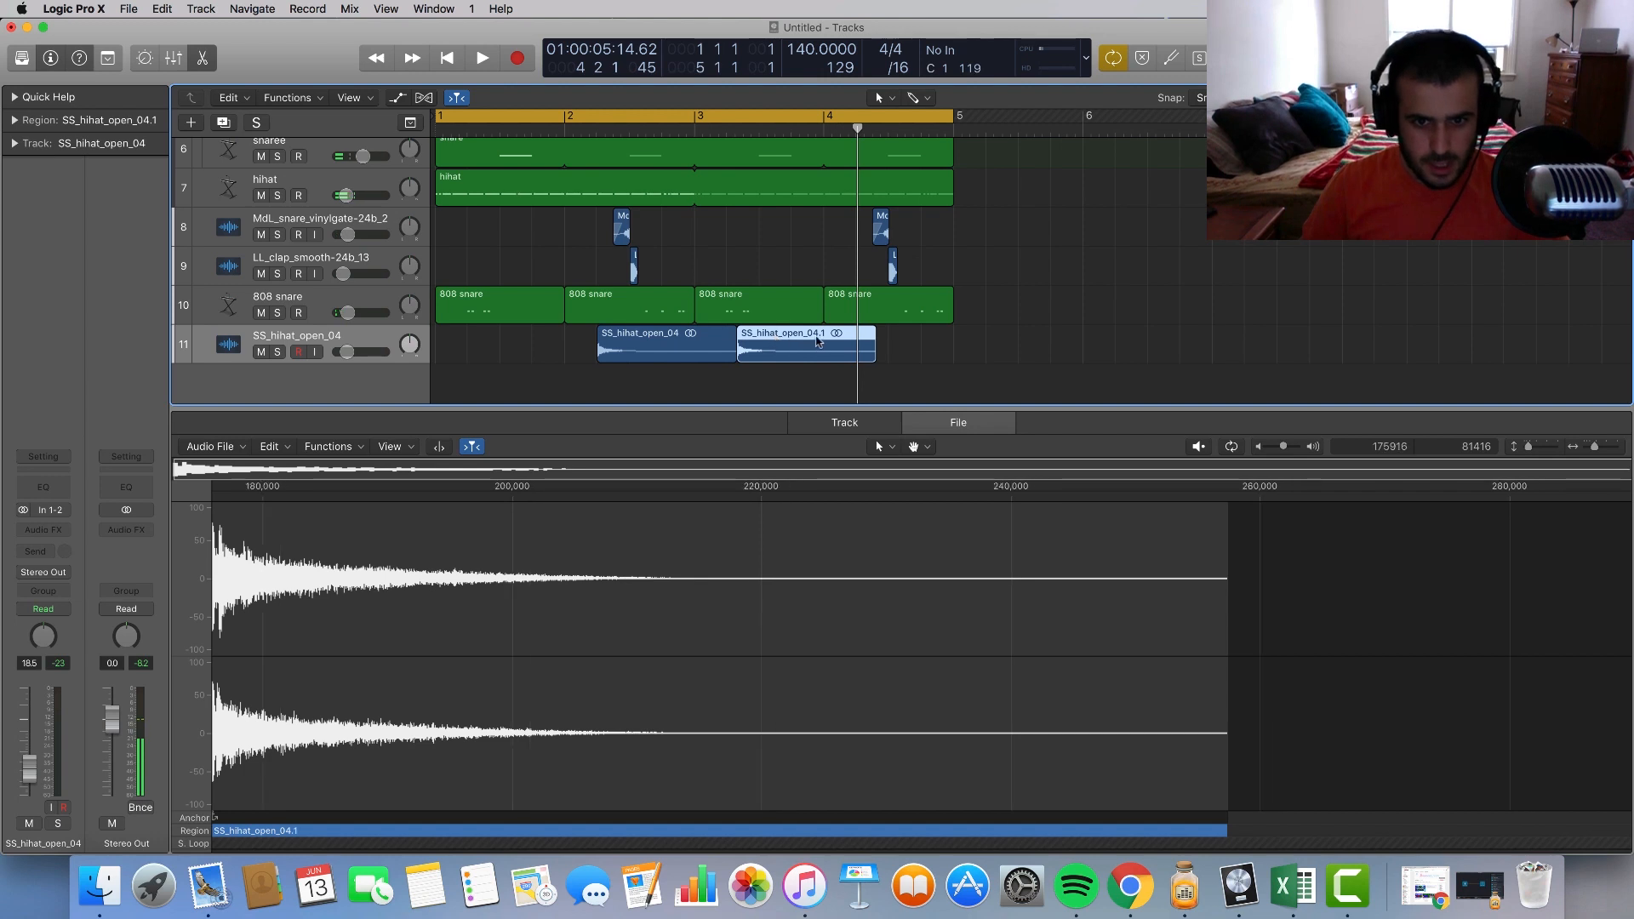
left_click_drag(817, 340, 896, 340)
left_click(874, 341)
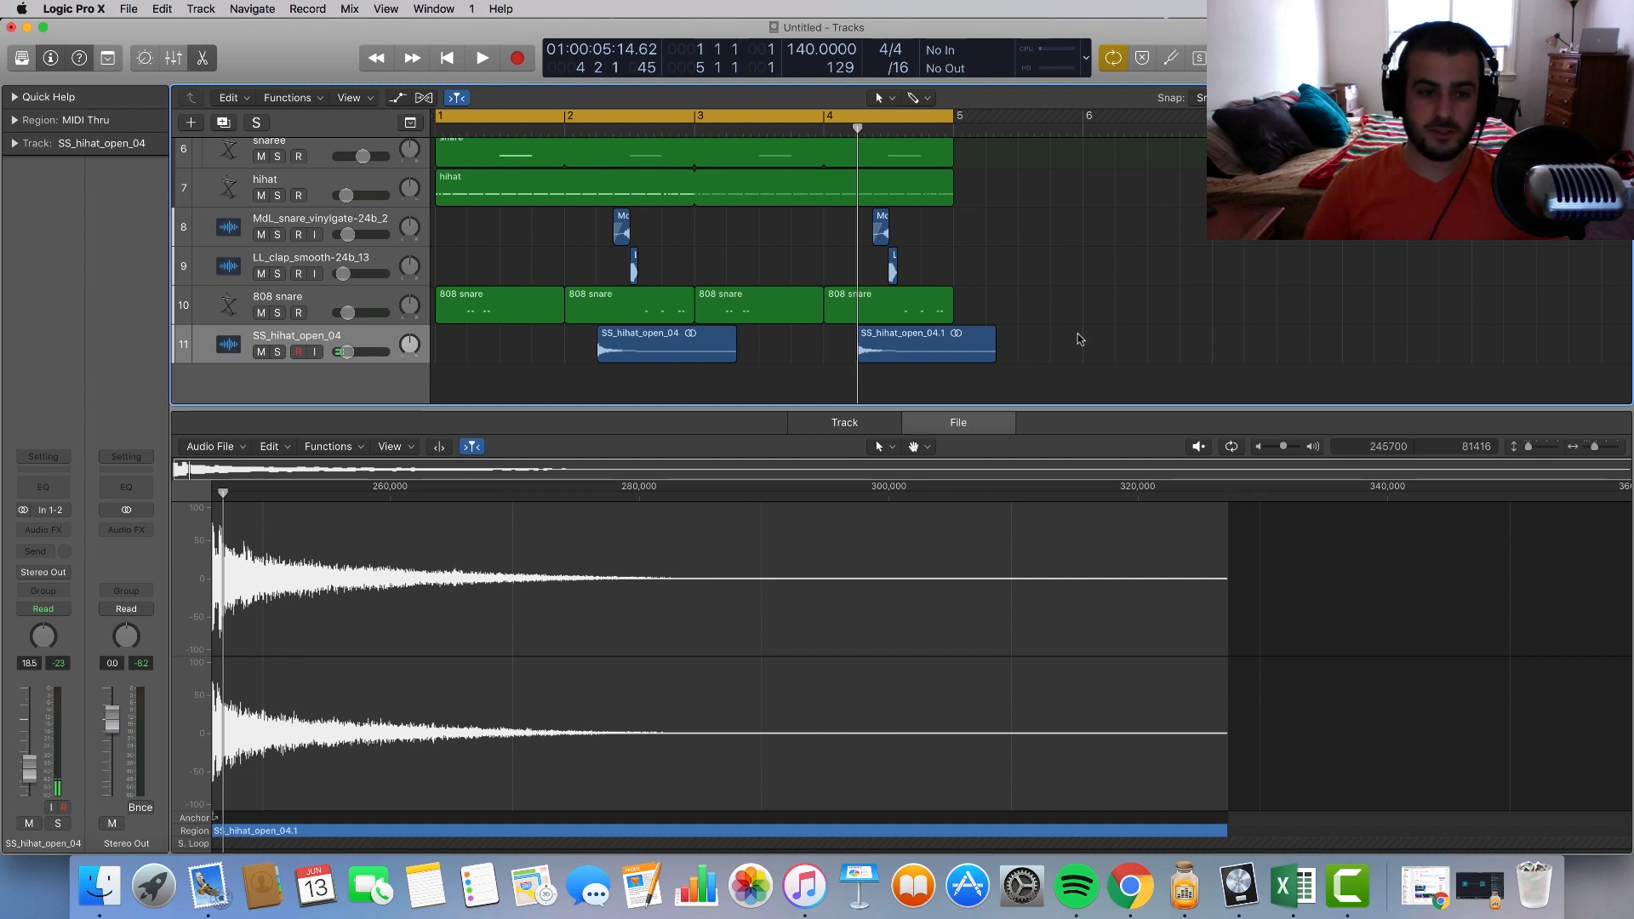
Step: Play the pattern and lower the open hi-hat track volume to -19.5 dB
key("space")
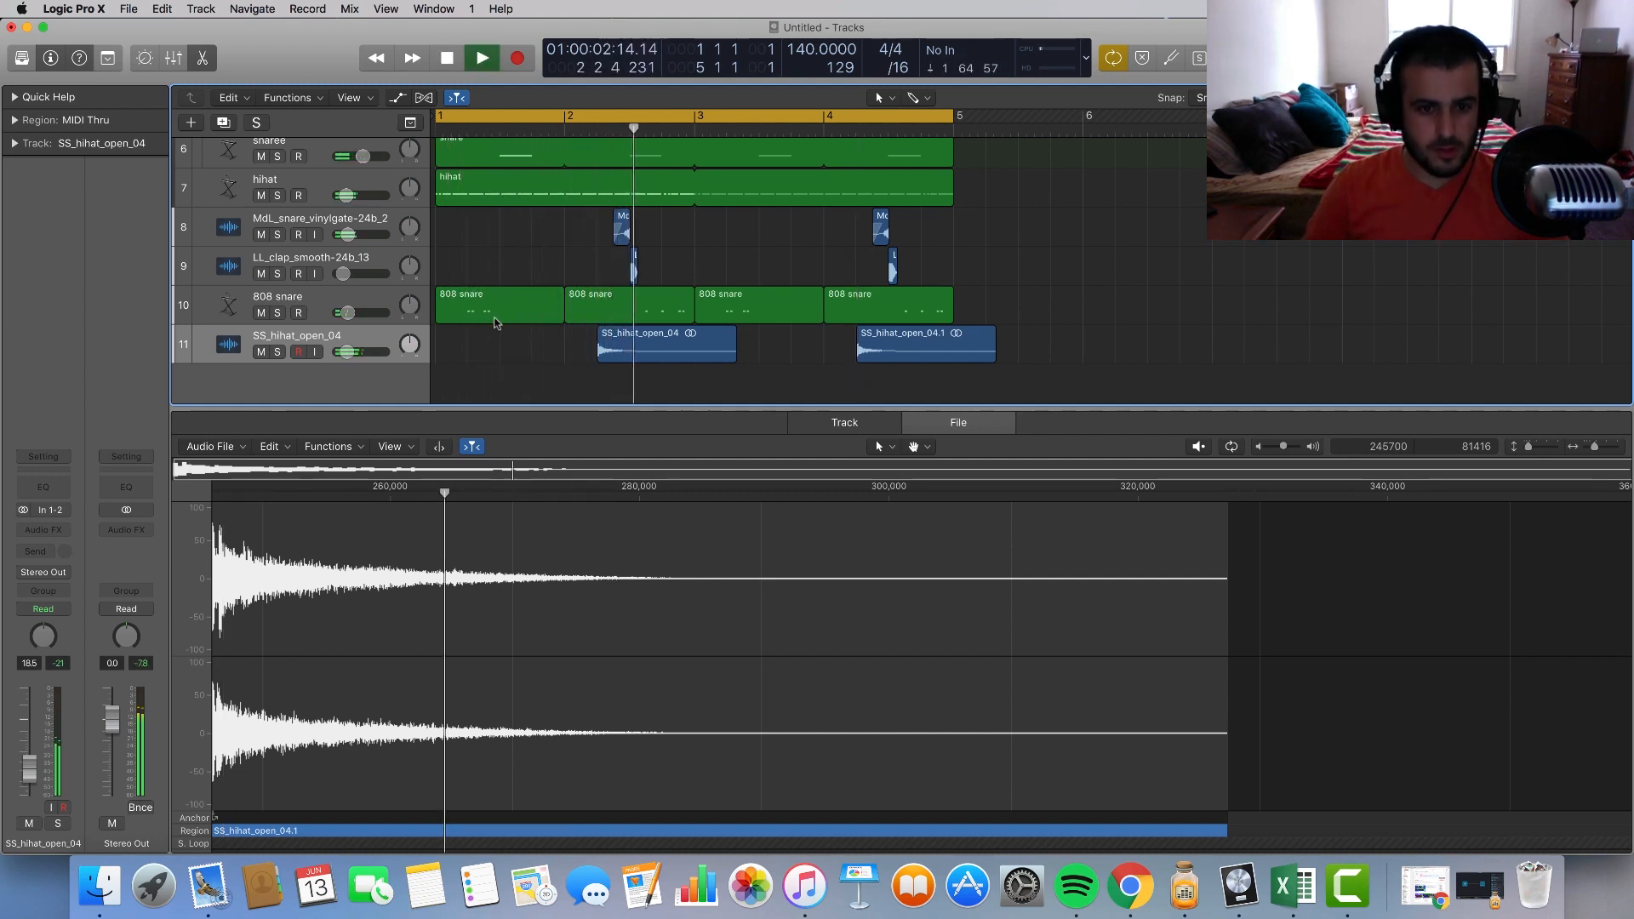
left_click_drag(348, 351, 346, 354)
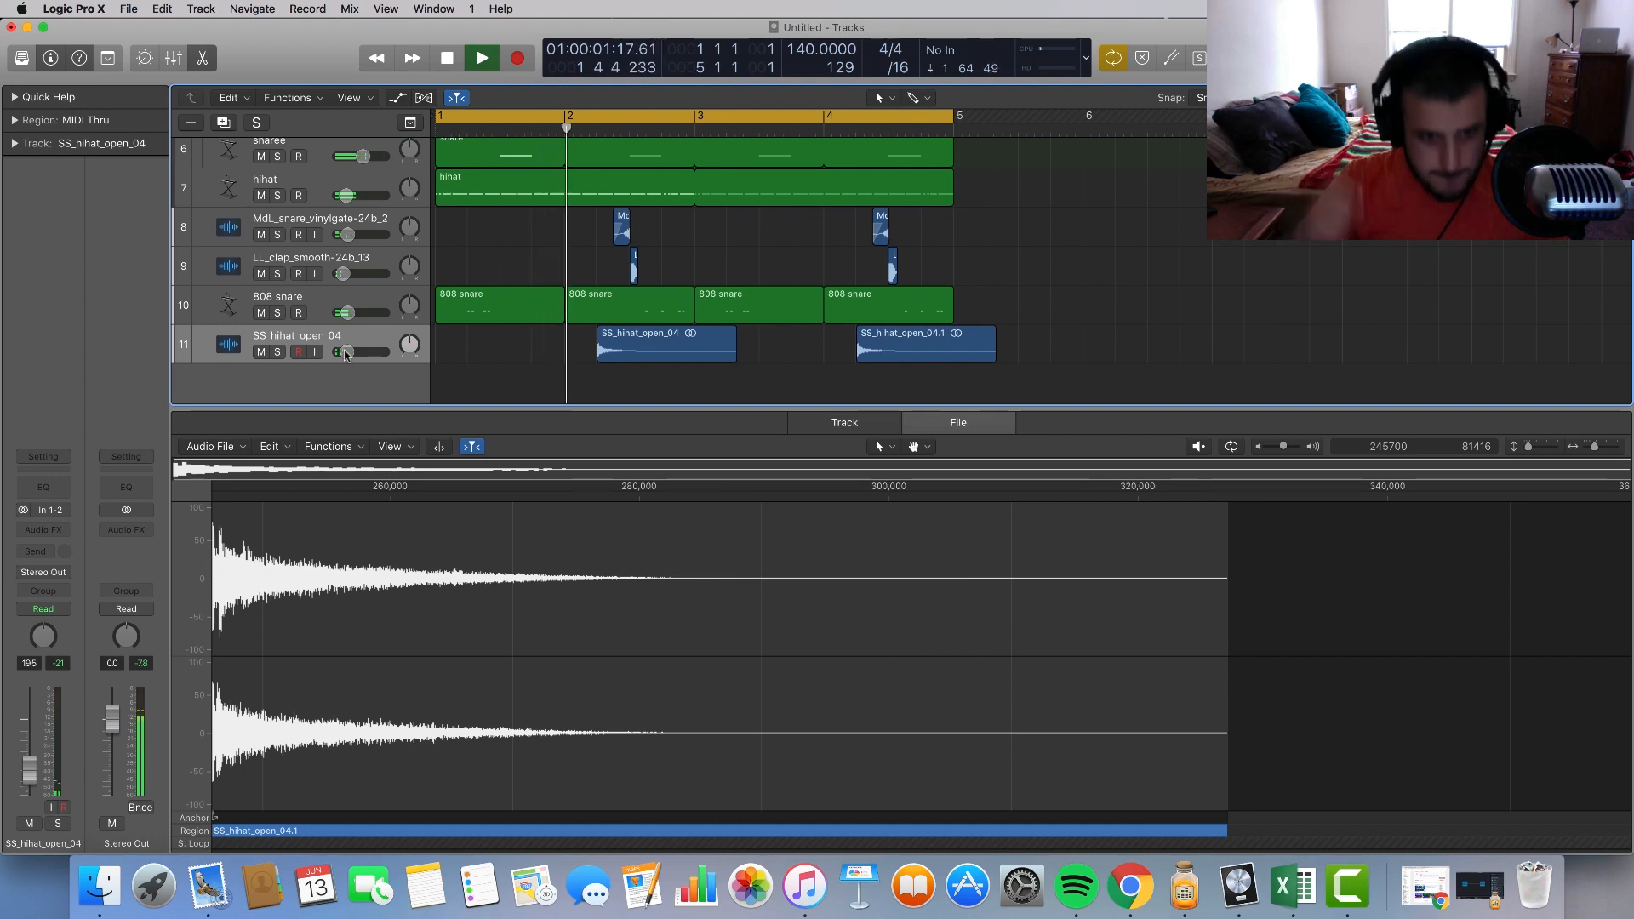
key("space")
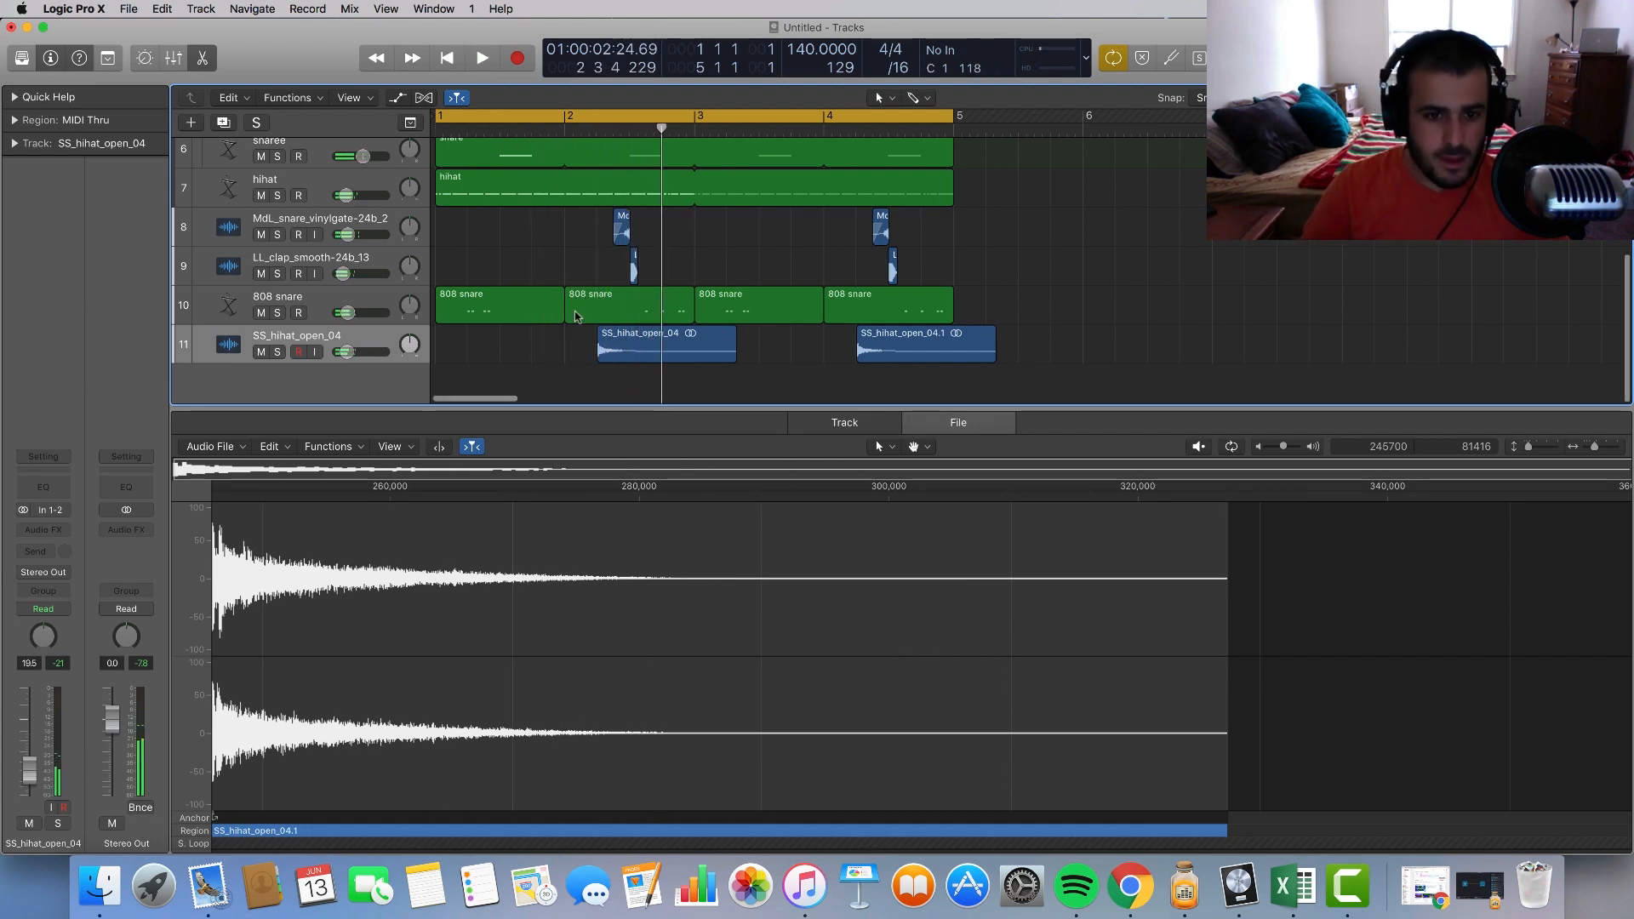
Step: Use the Fade tool on the start of both open hi-hat regions in bars 2 and 4
scroll(575, 317, "up", 5)
left_click(917, 98)
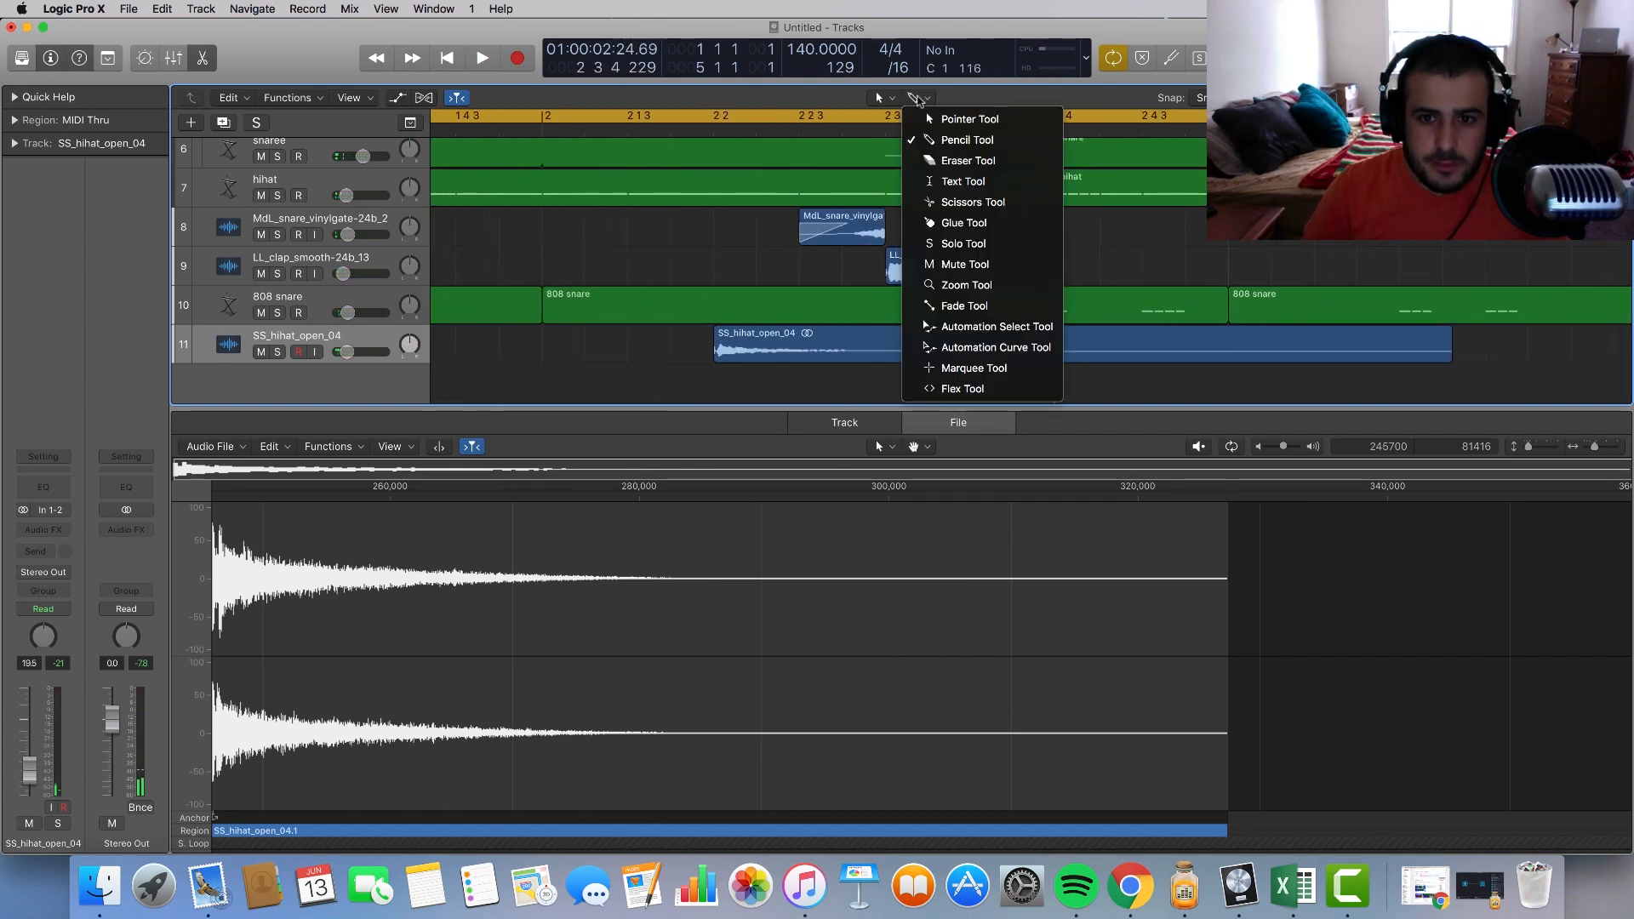
left_click(964, 305)
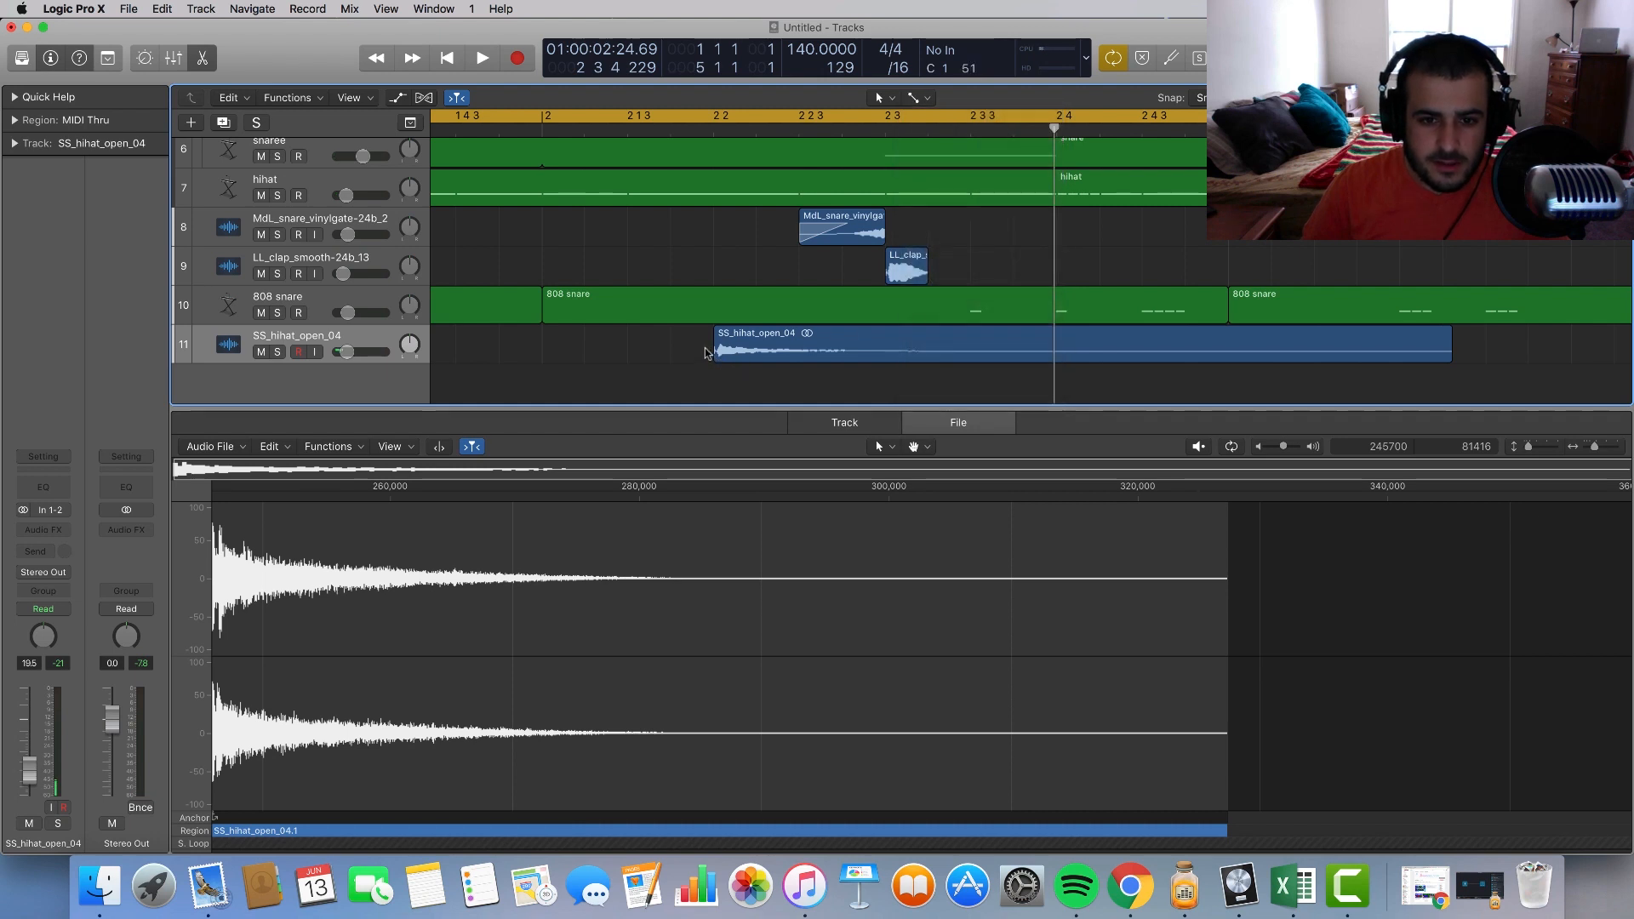
left_click(720, 352)
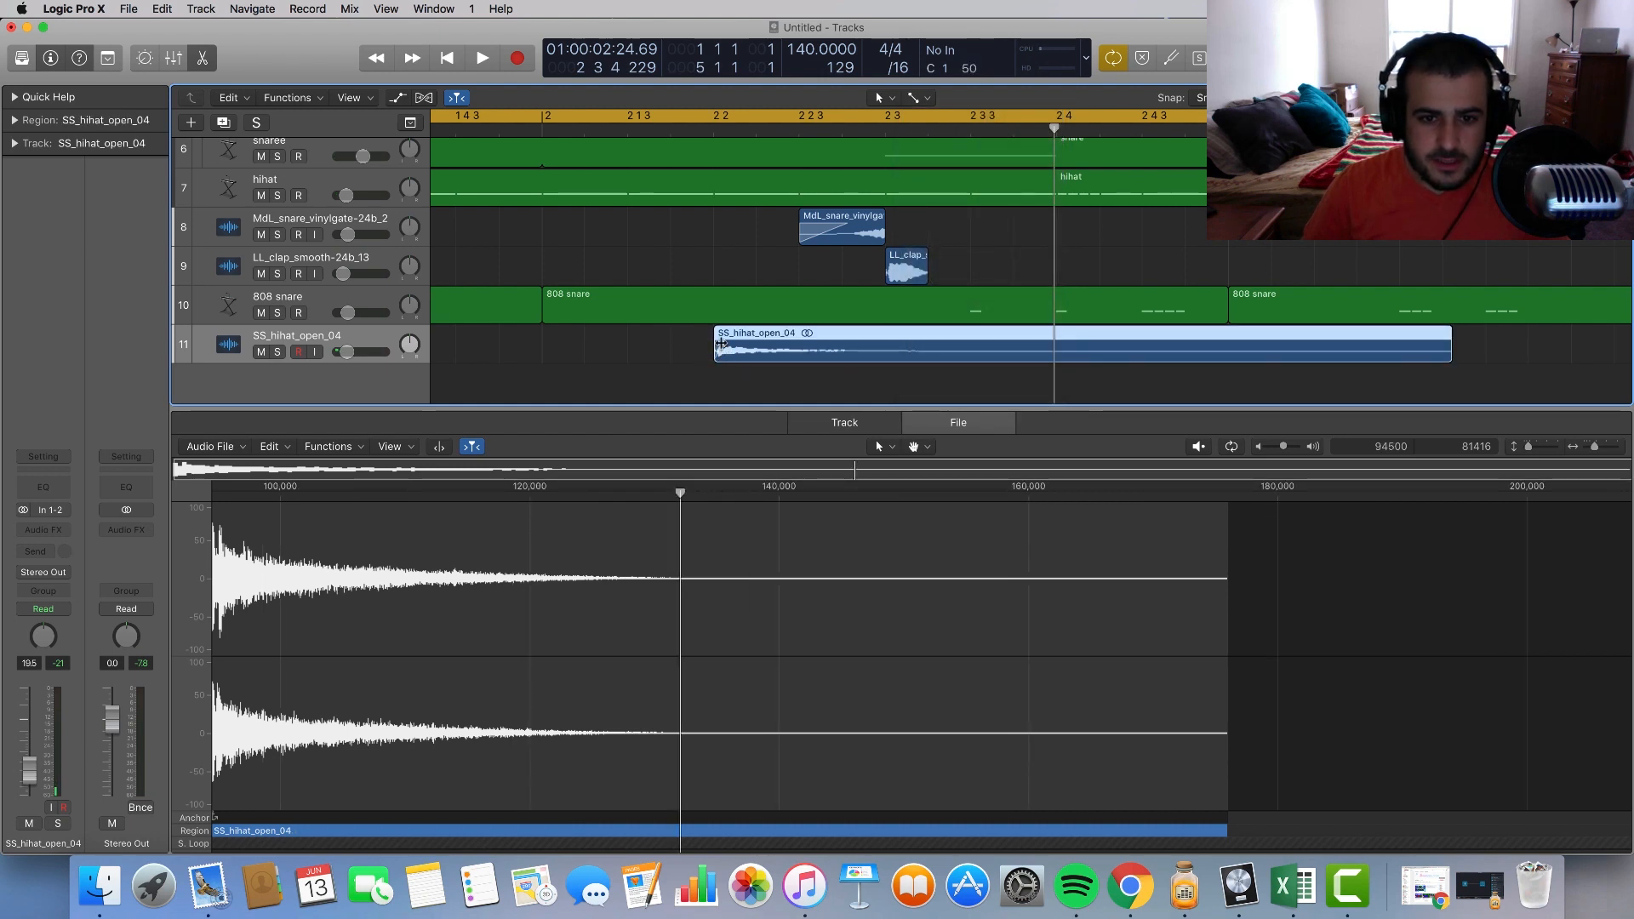
scroll(930, 343, "right", 10)
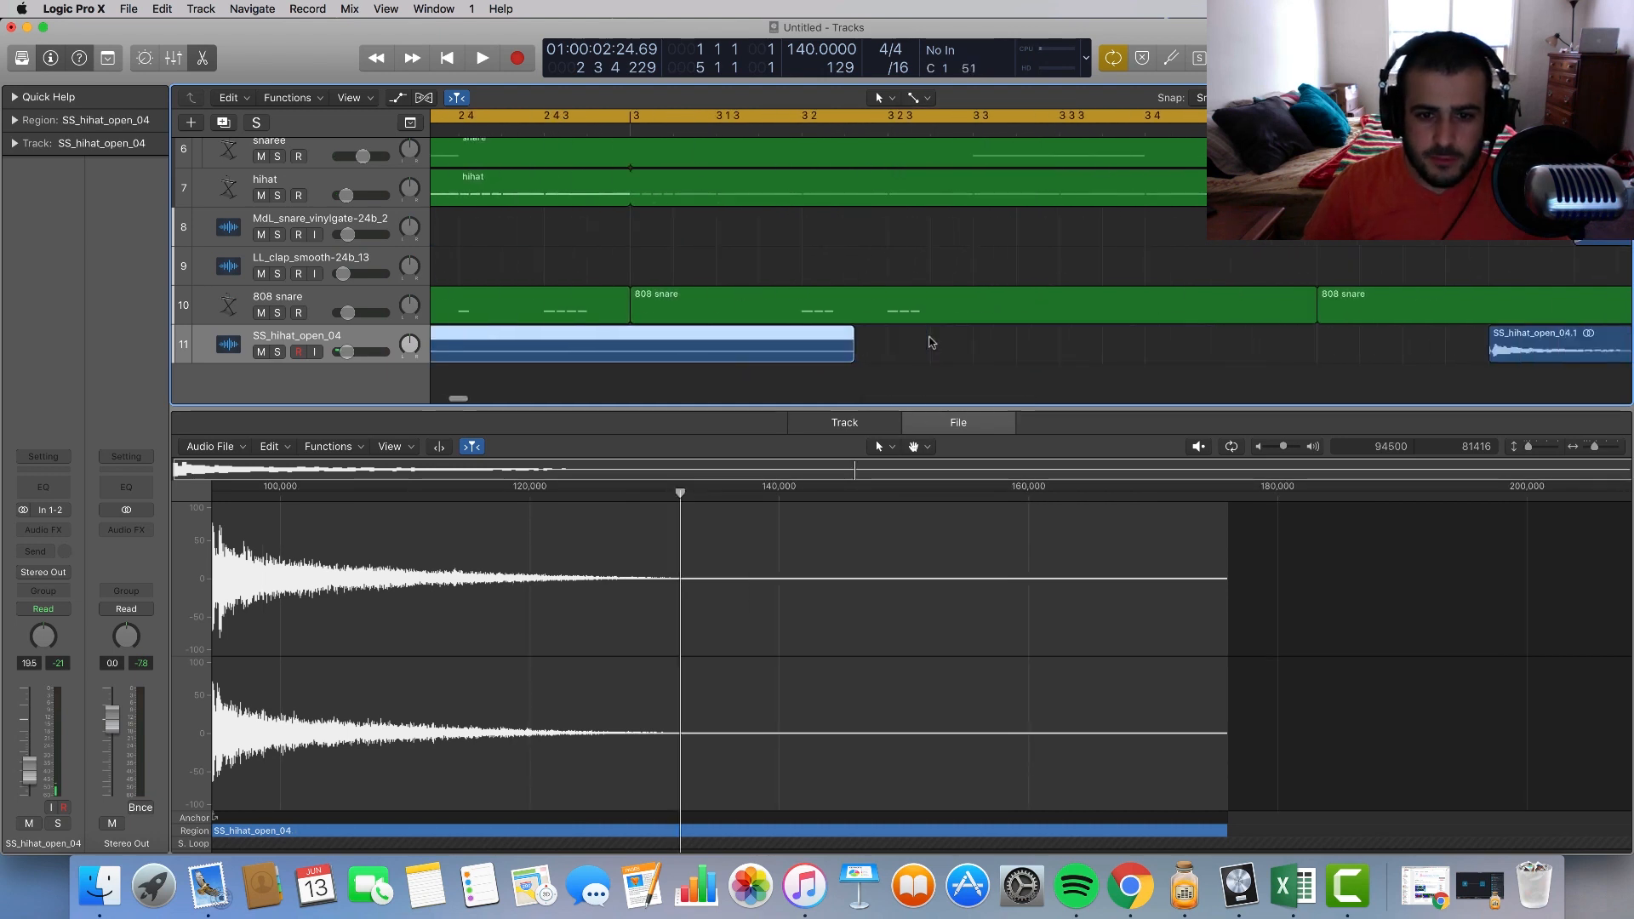
left_click(1106, 352)
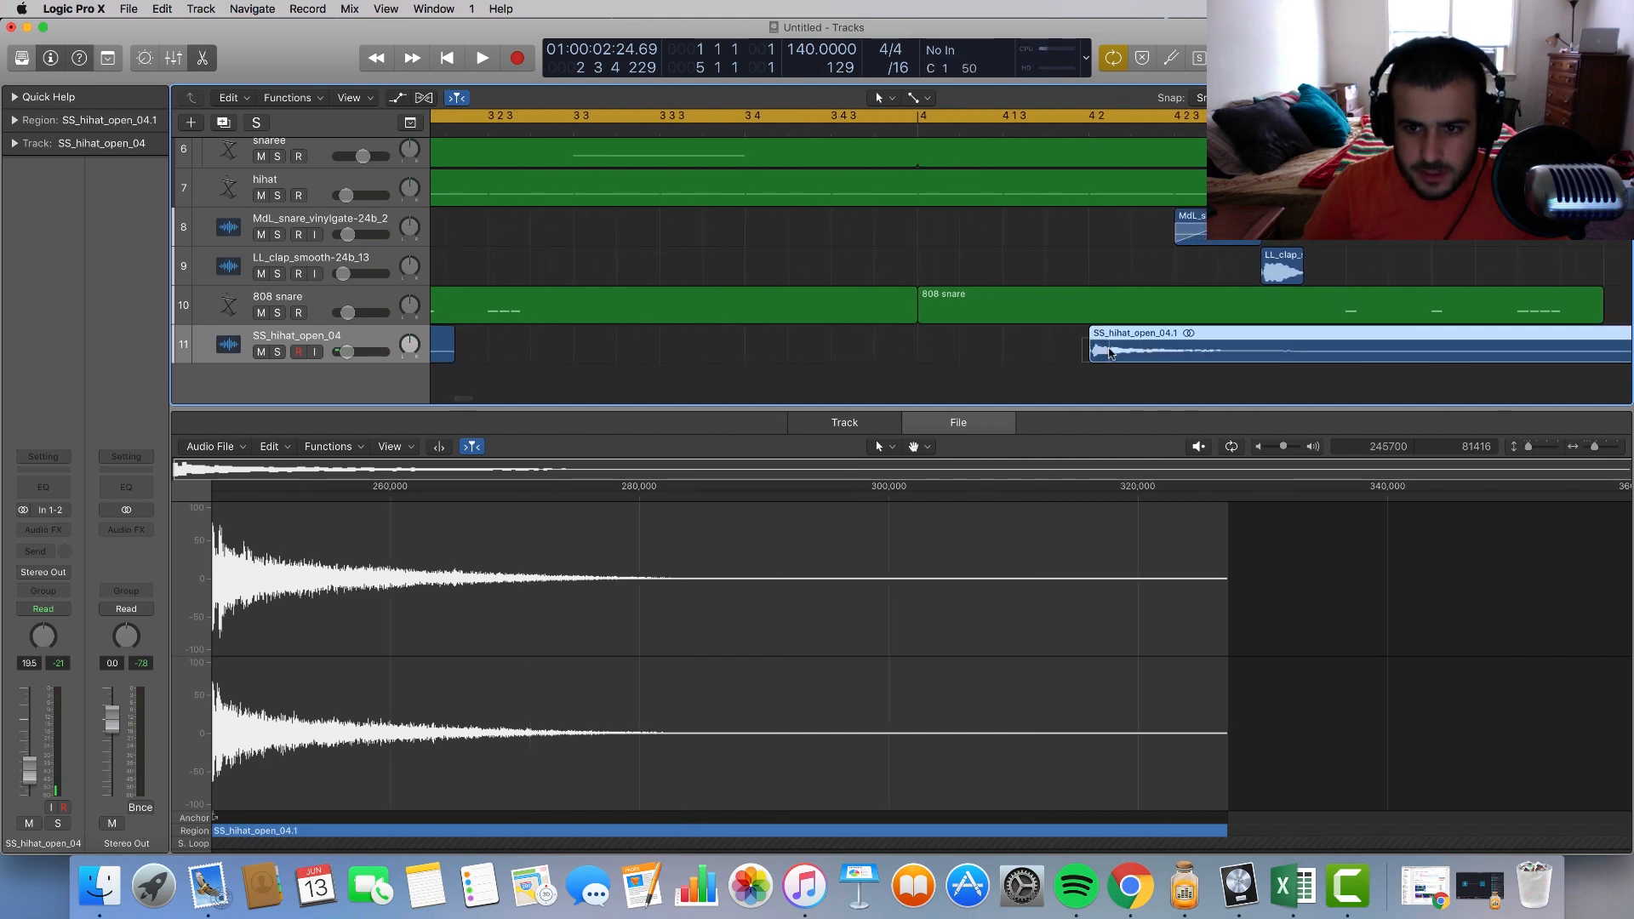
Step: Play the four-bar pattern again and listen to how both open hi-hats sit with the other drums
key("super+Left")
key("super+Left")
key("super+Left")
key("space")
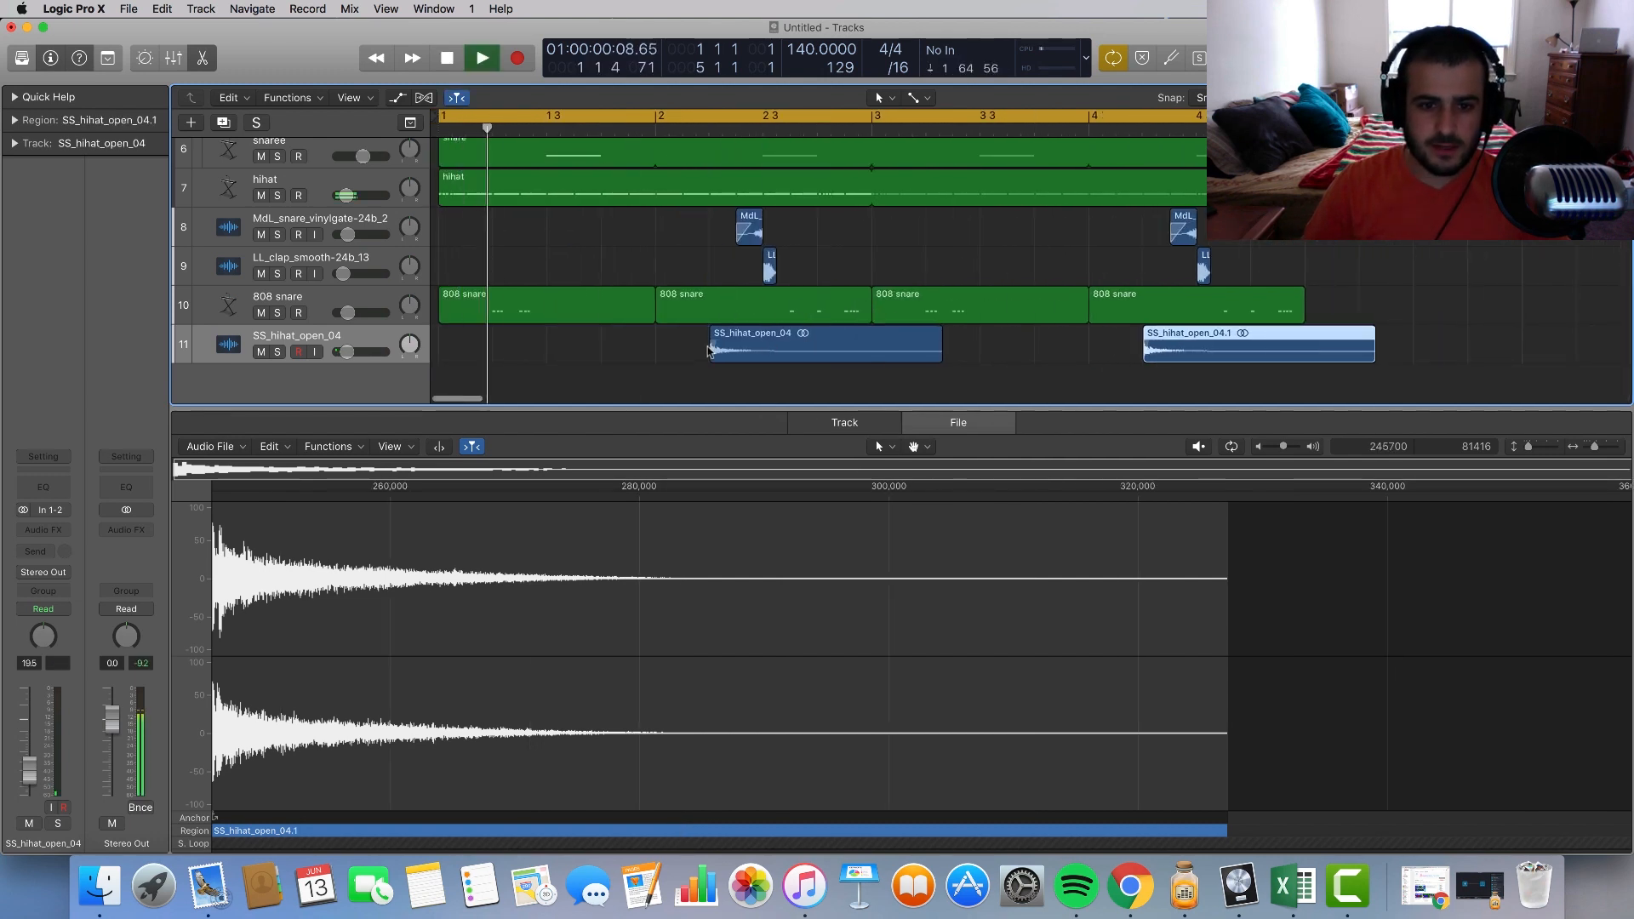
left_click(631, 360)
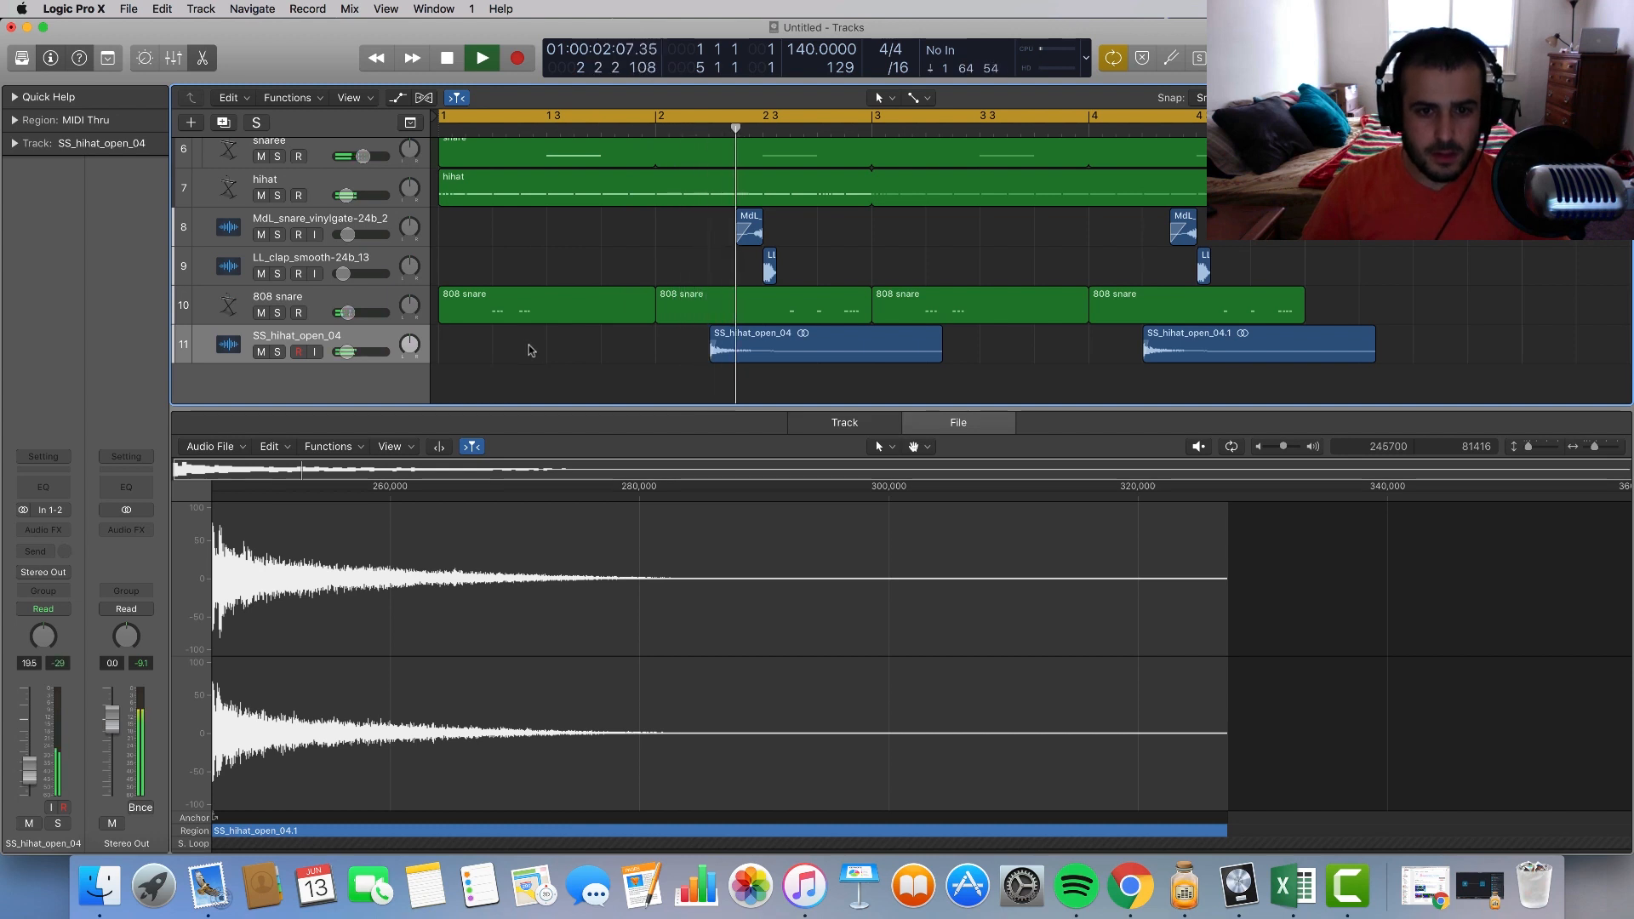
key("space")
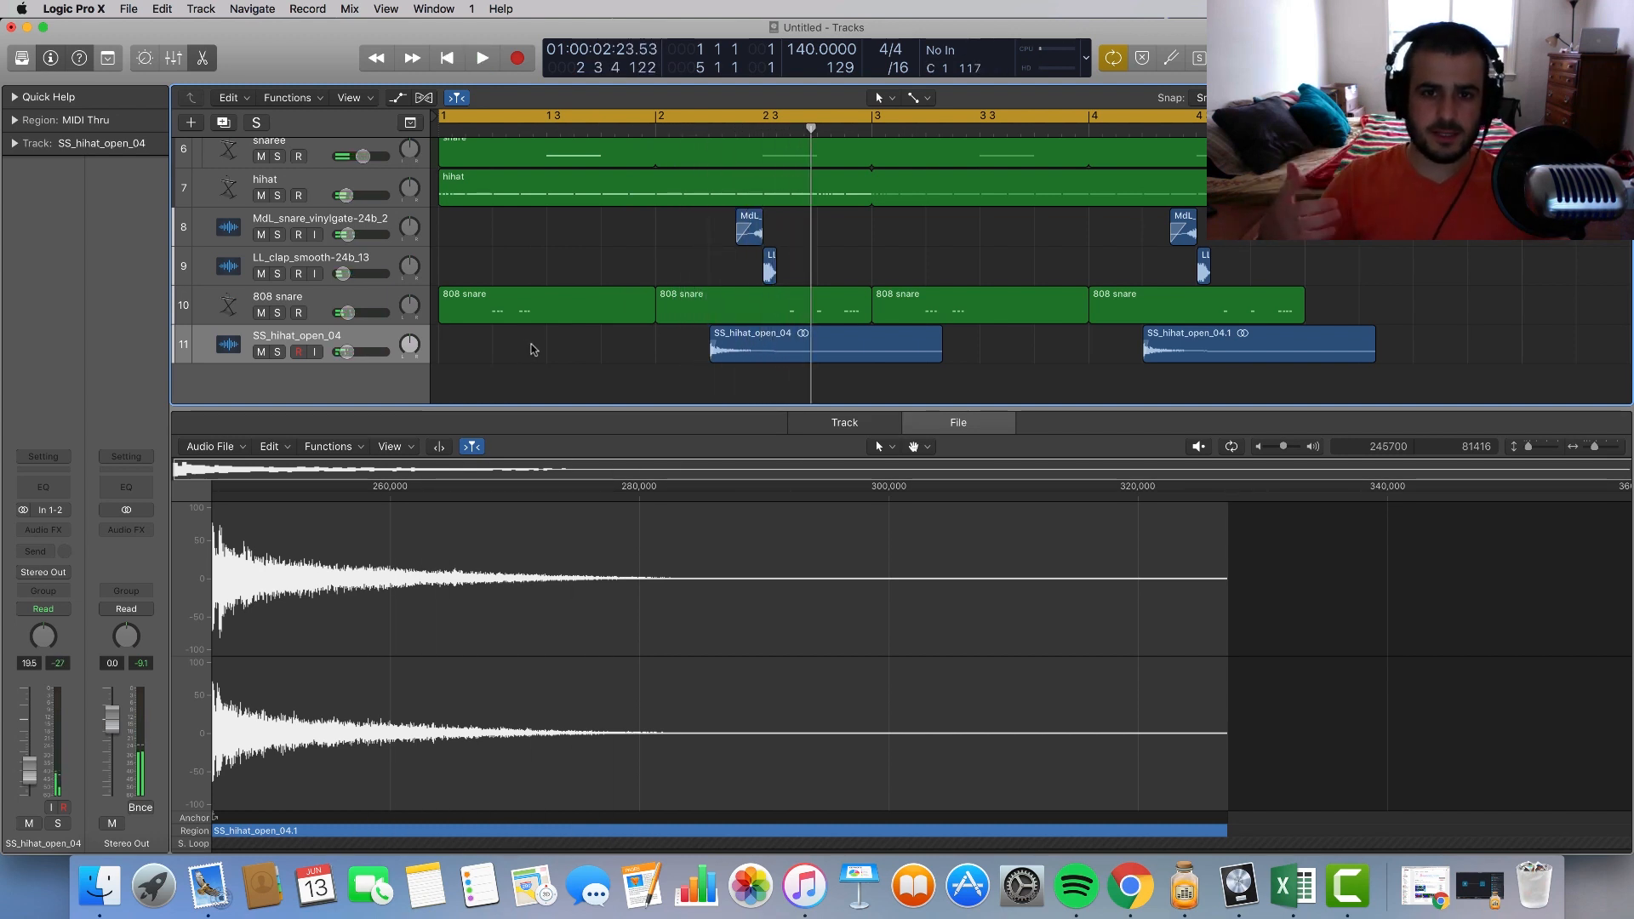
left_click(770, 349)
left_click(1206, 337, "shift")
left_click(996, 364)
key("space")
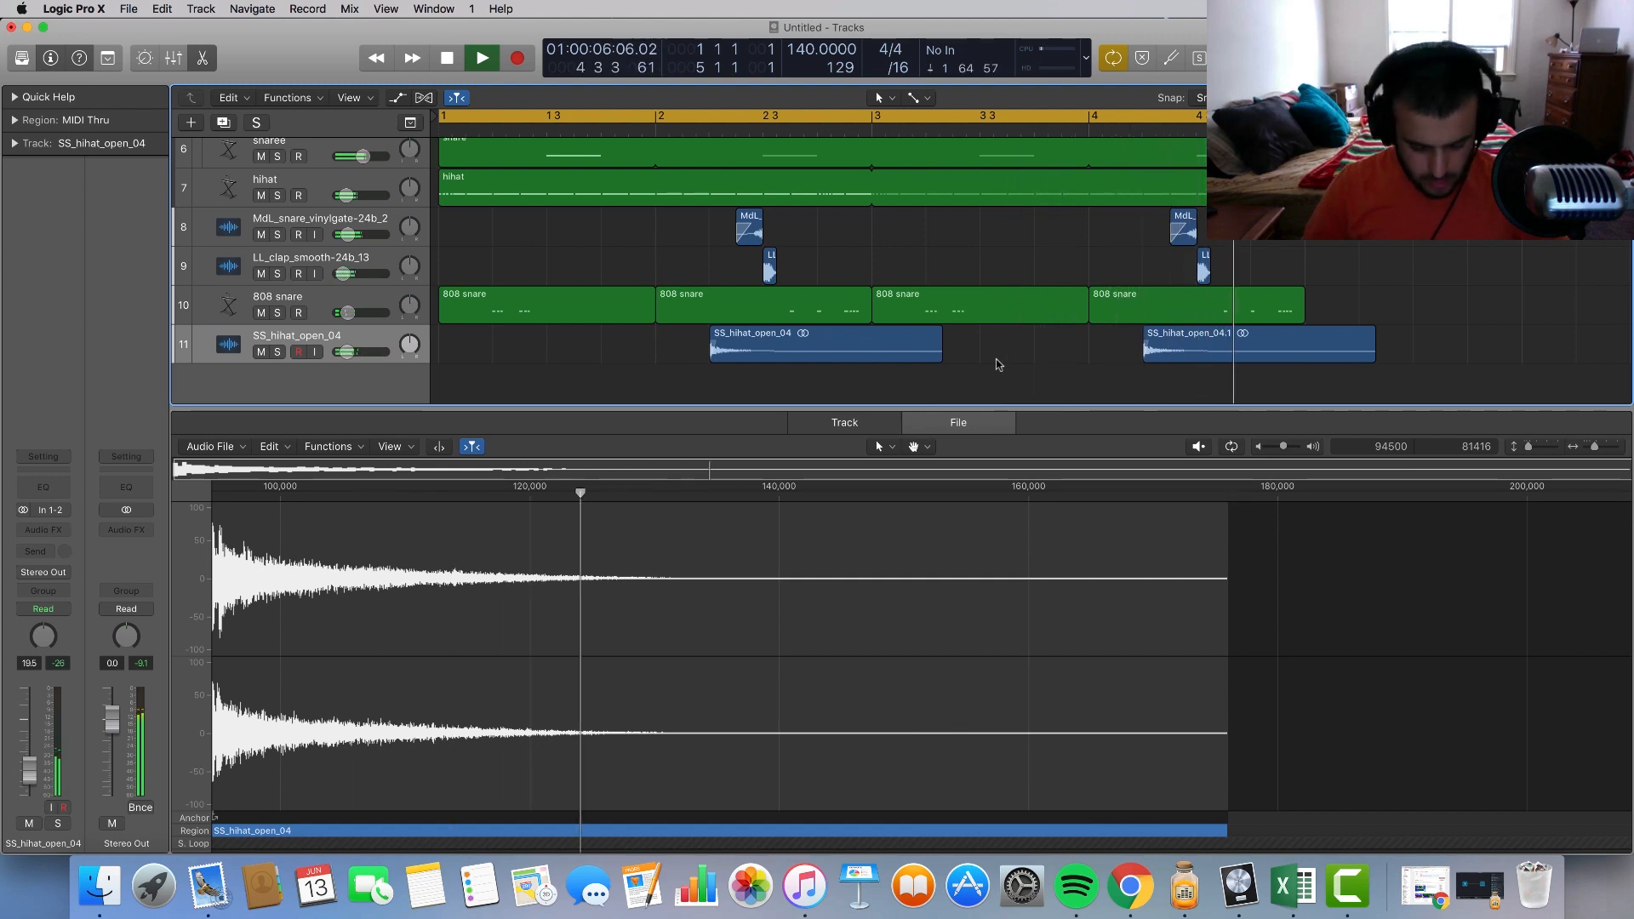
key("space")
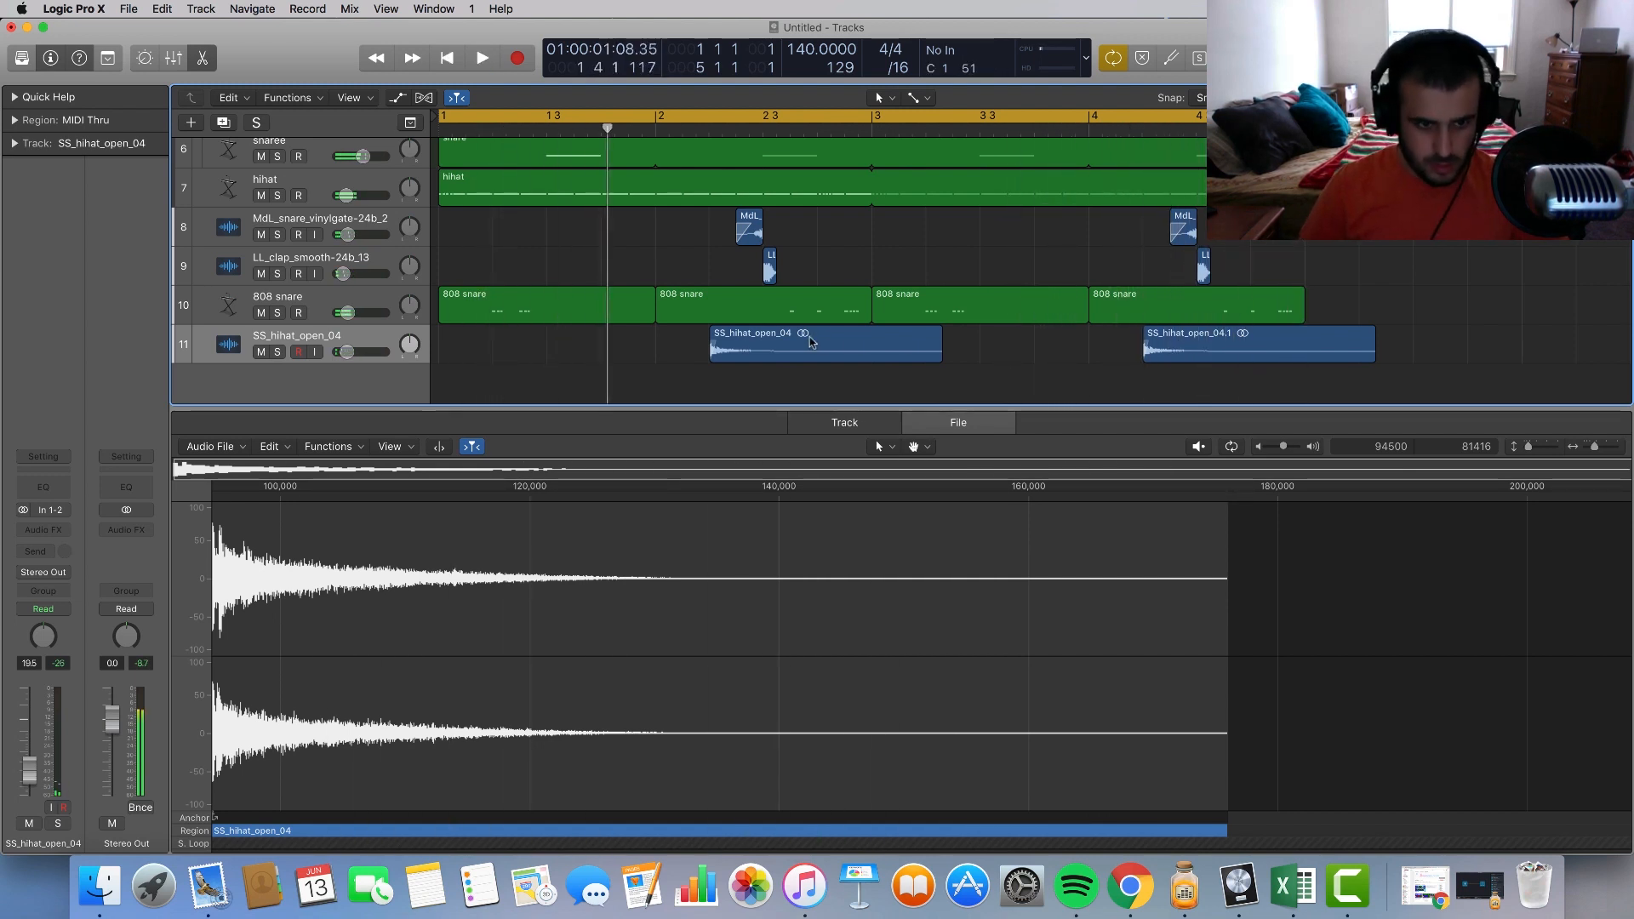
Step: Add a new software instrument track below the open hi-hat track
left_click(304, 299)
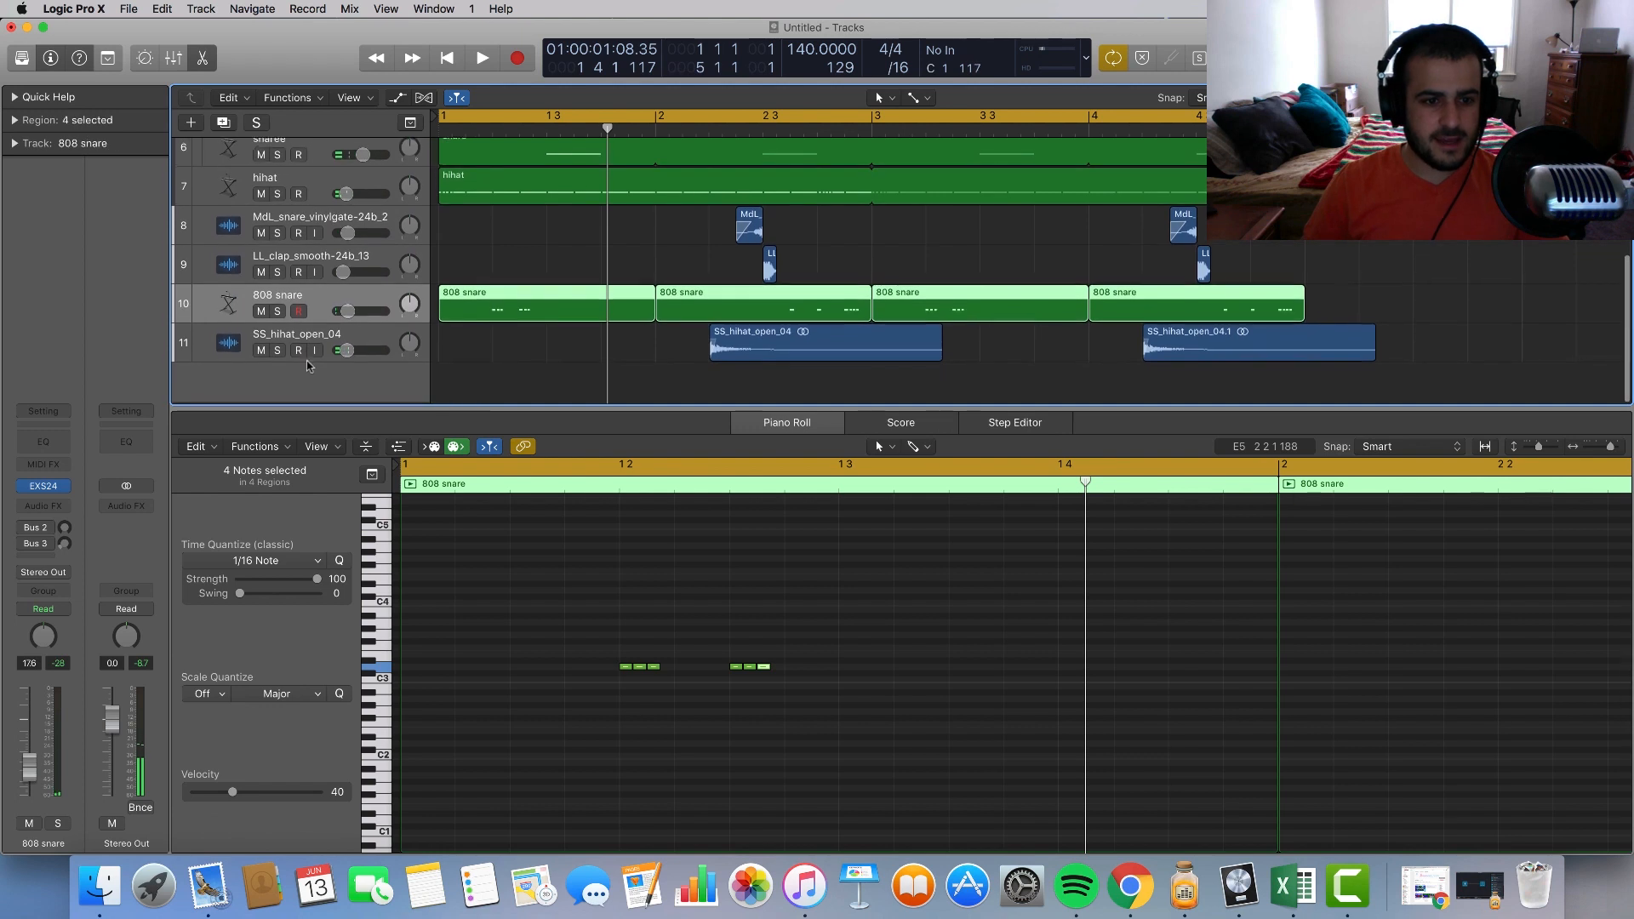
double_click(314, 379)
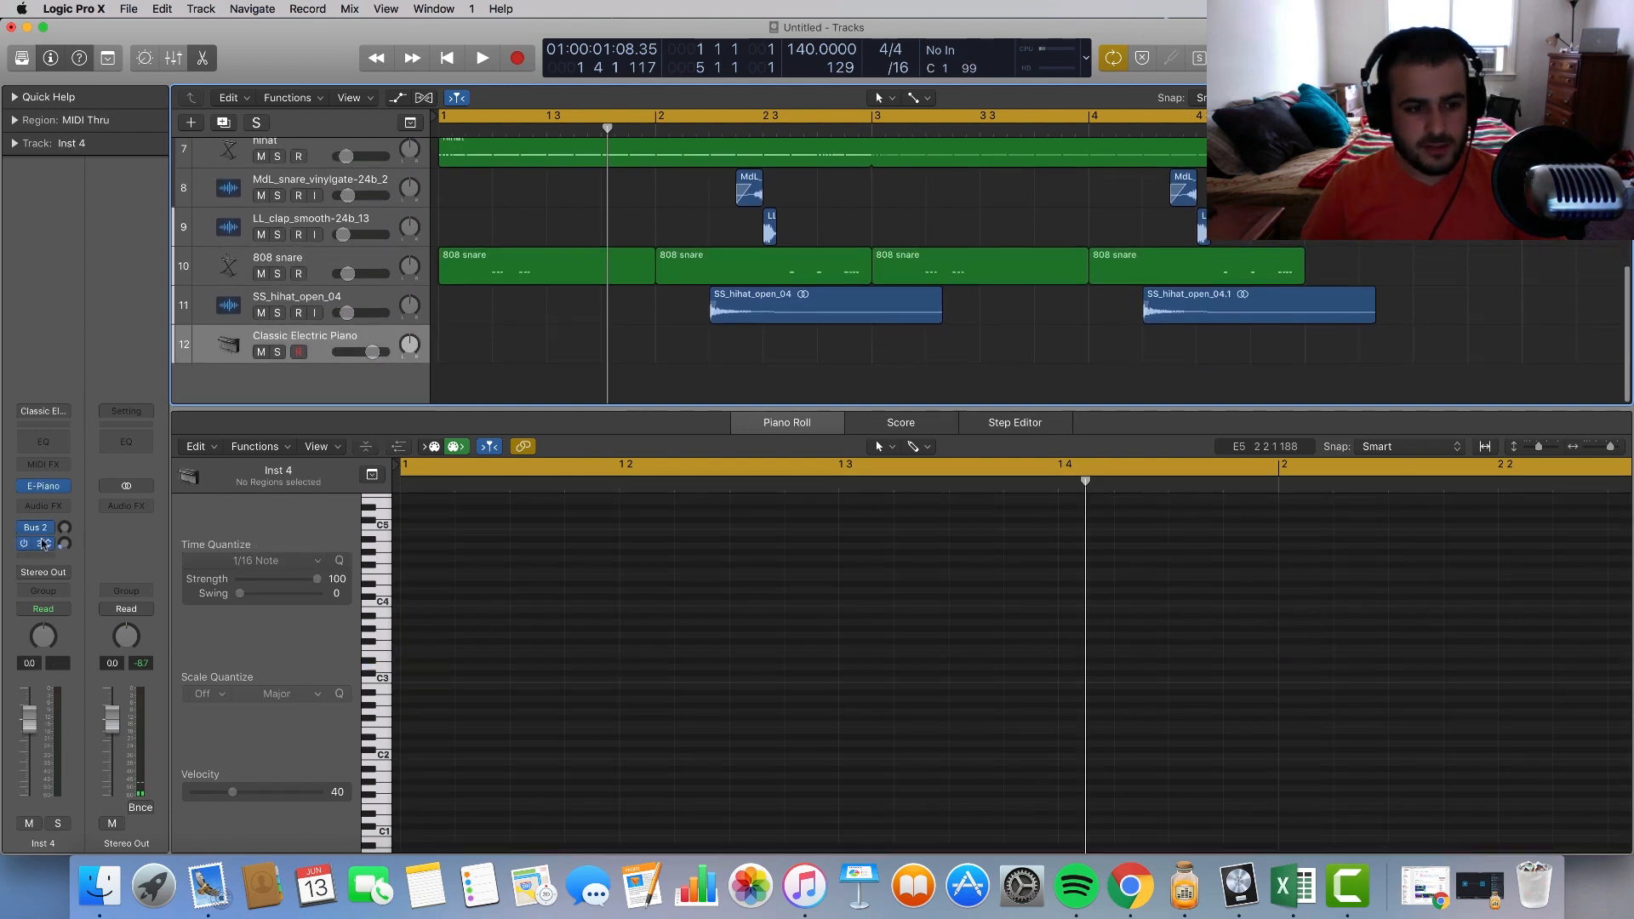
Step: Replace the new track's electric piano with the stereo Xfer Records Serum instrument and switch off its oscillator A
left_click(67, 488)
mouse_move(110, 828)
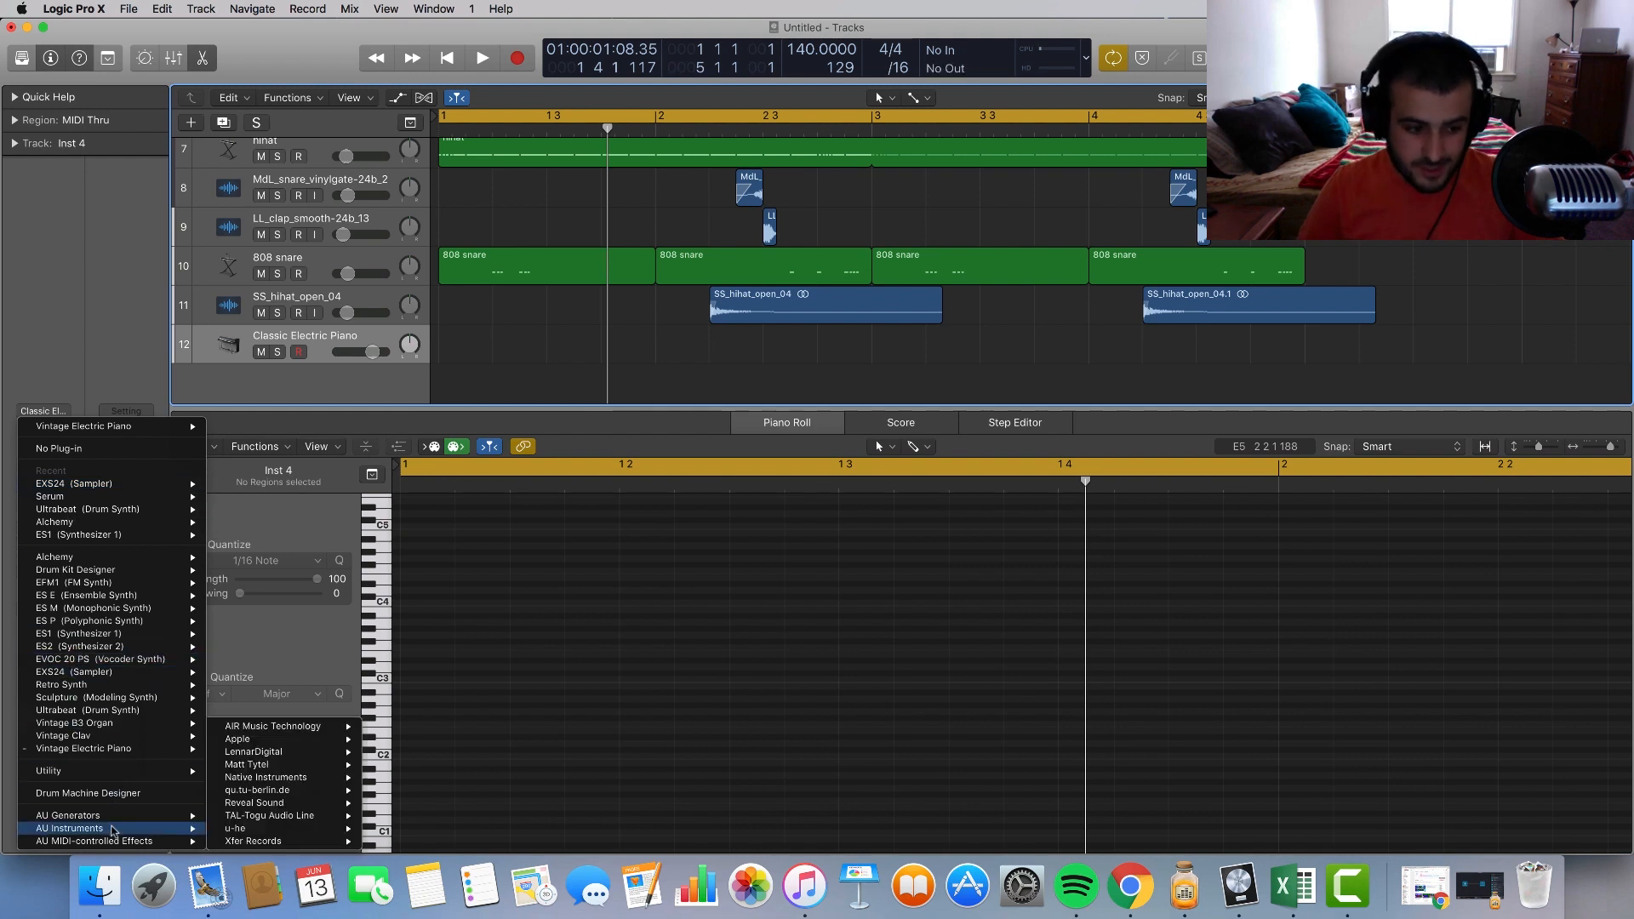
mouse_move(345, 778)
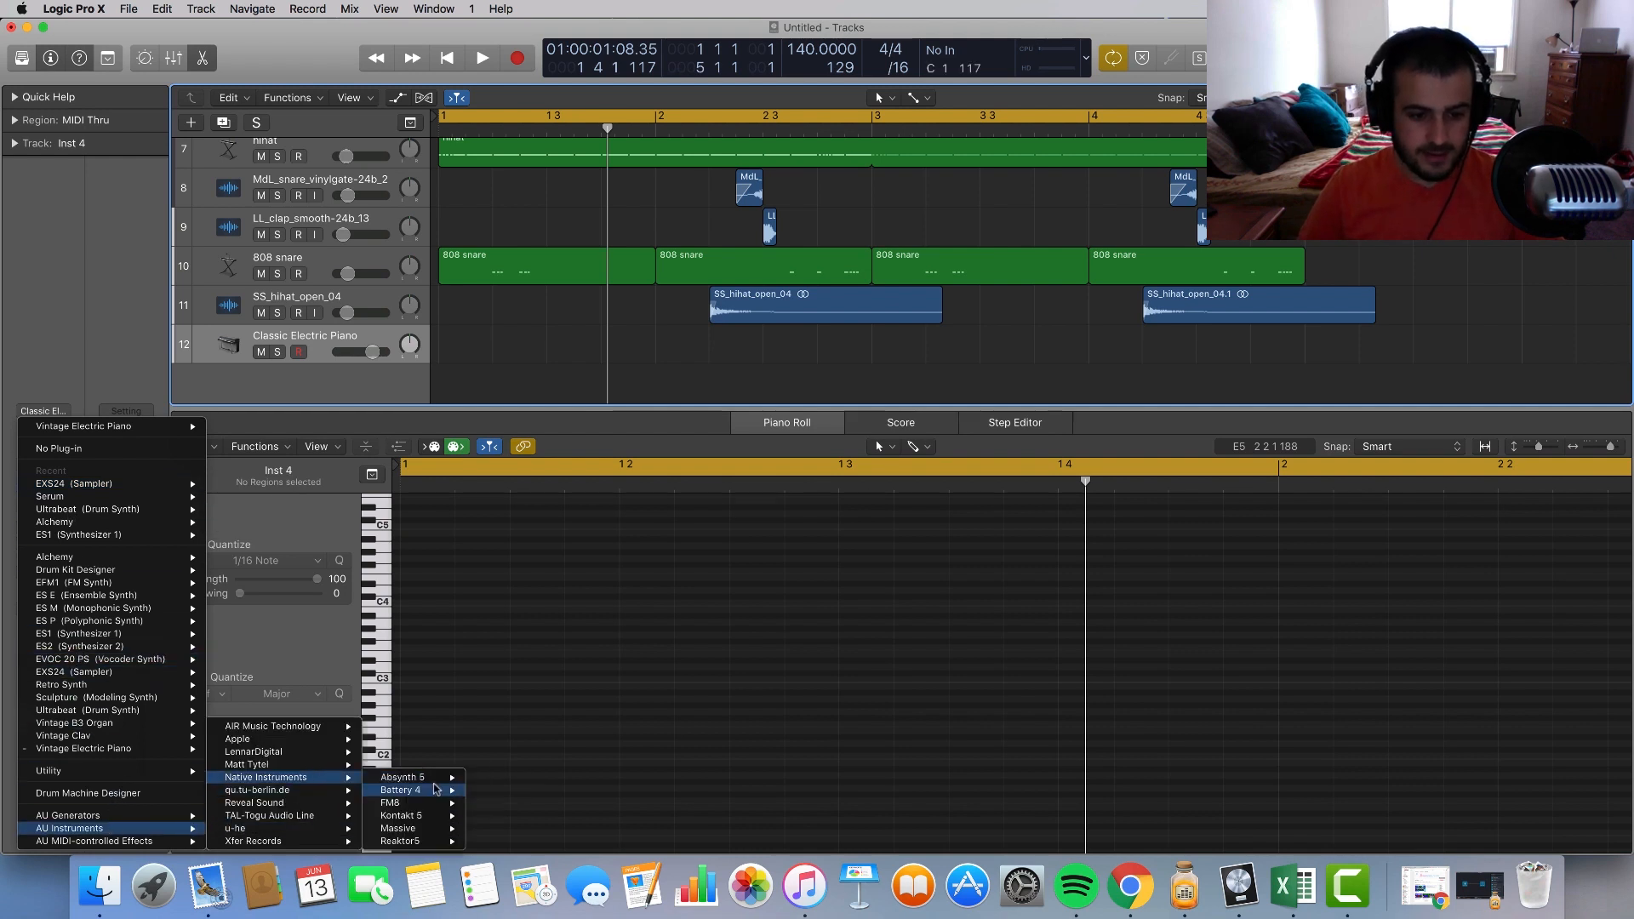
mouse_move(425, 841)
mouse_move(356, 843)
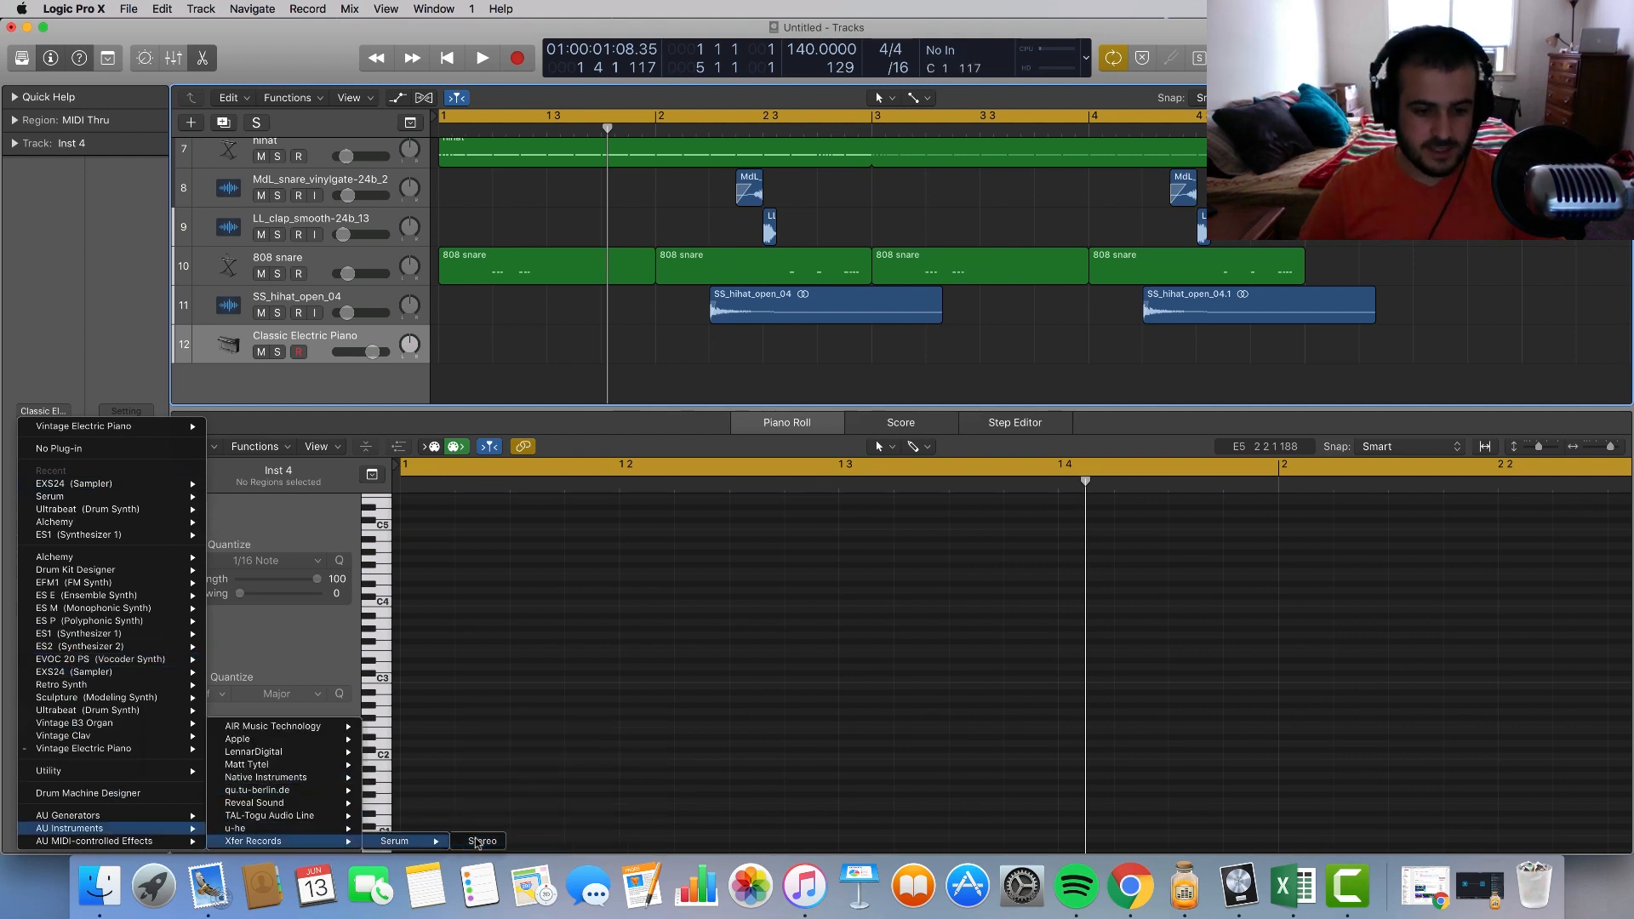
left_click(478, 841)
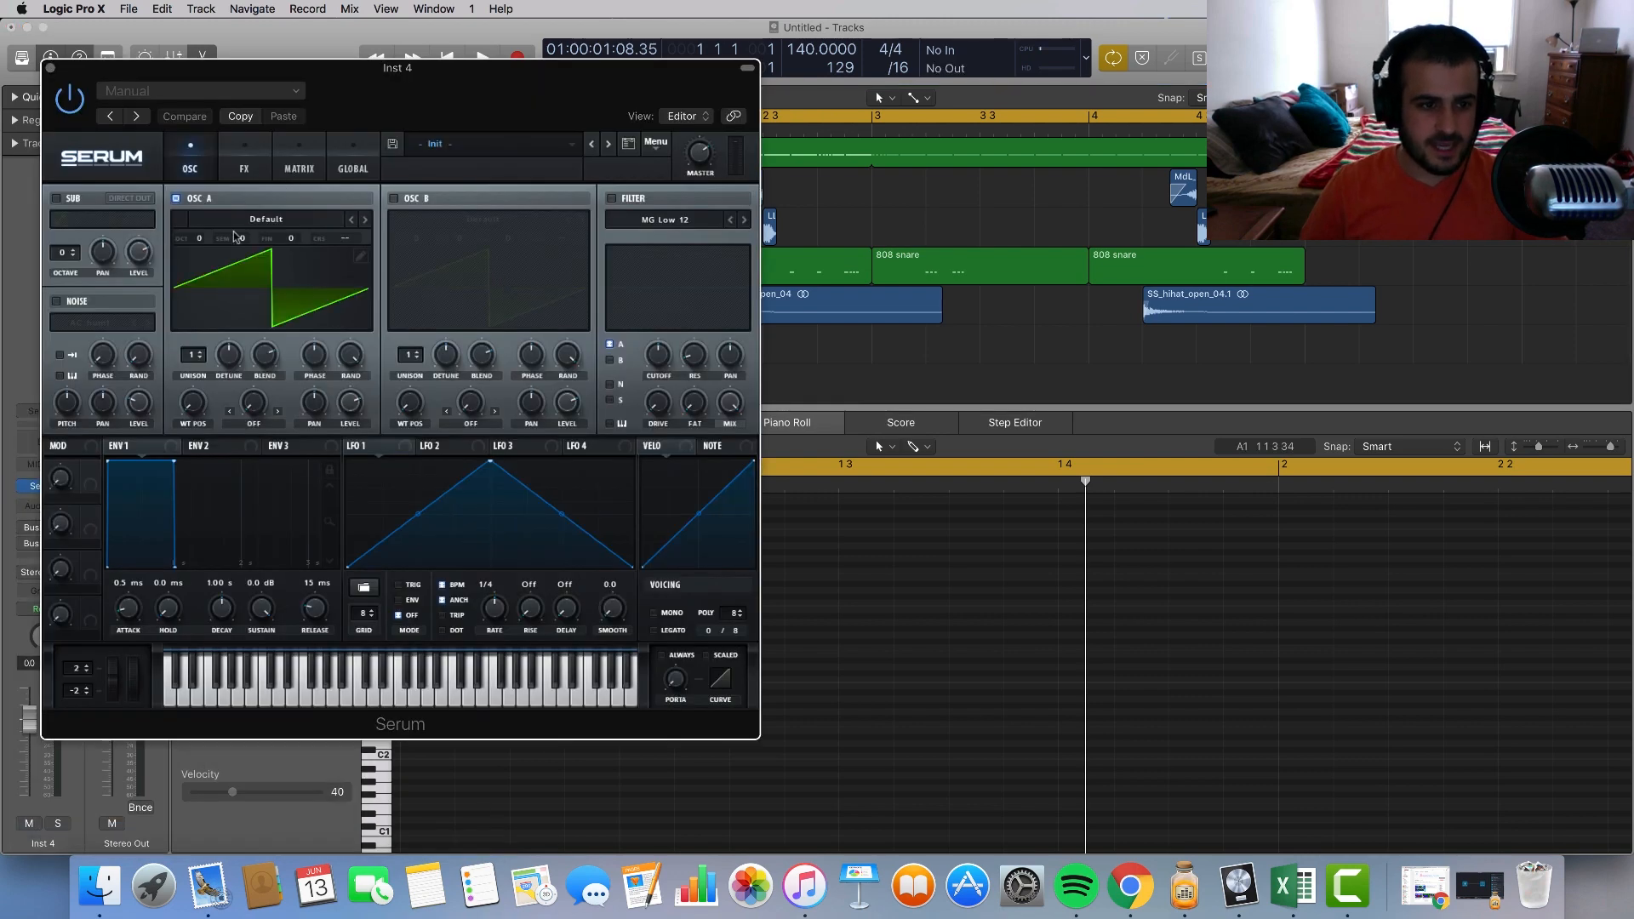
left_click(177, 199)
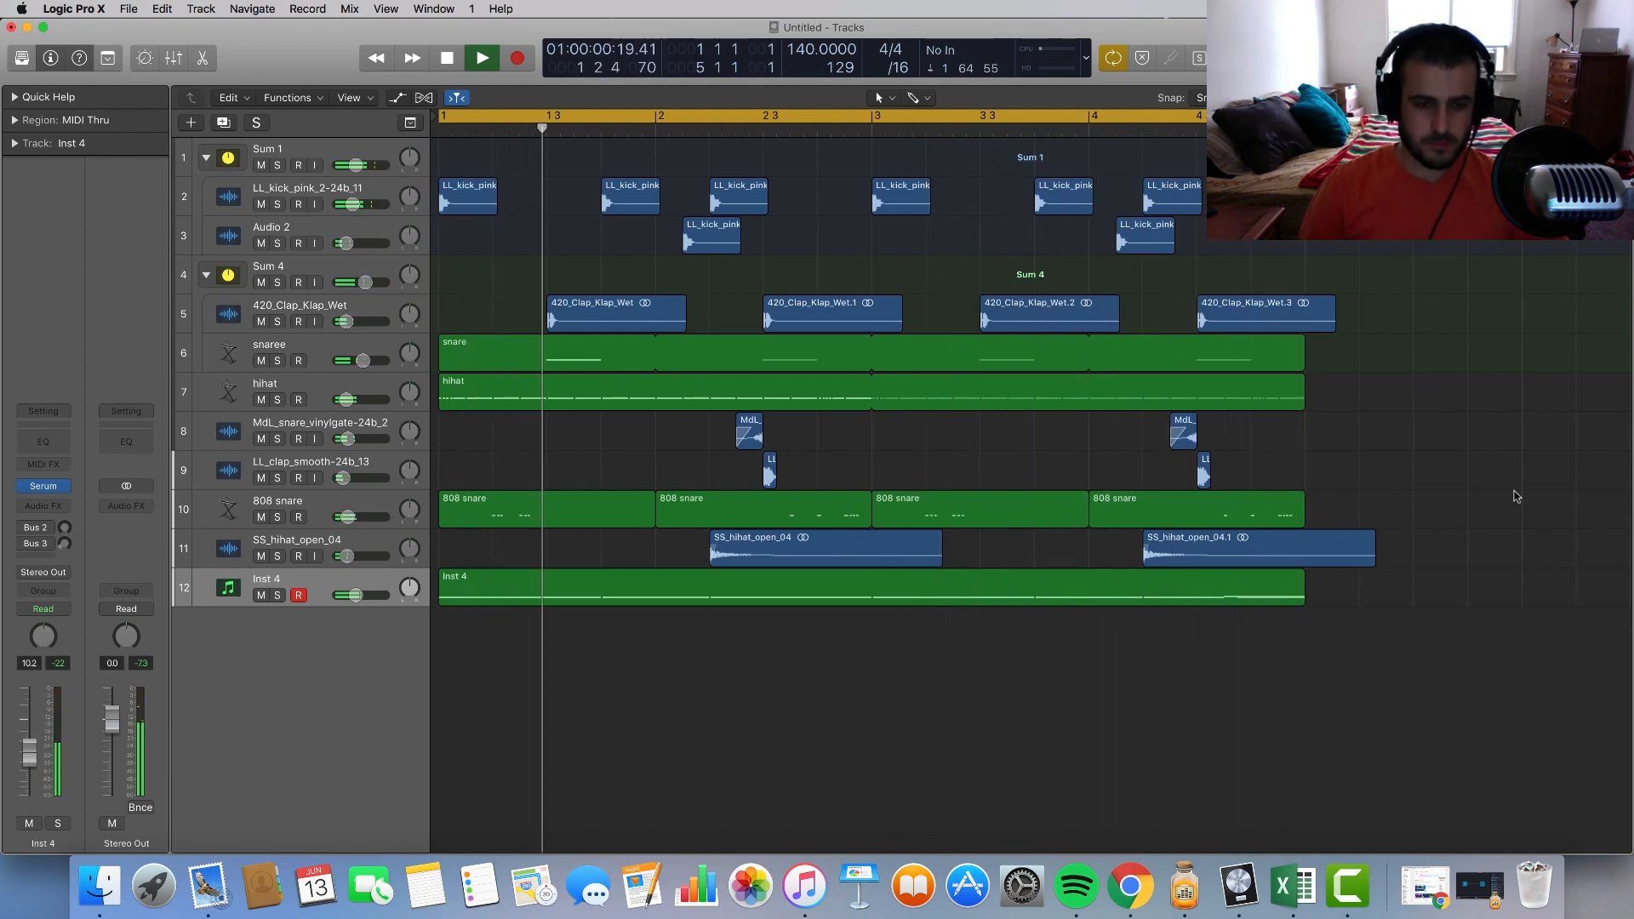
Step: Stop playback of the four-bar pattern with the Serum track
key("space")
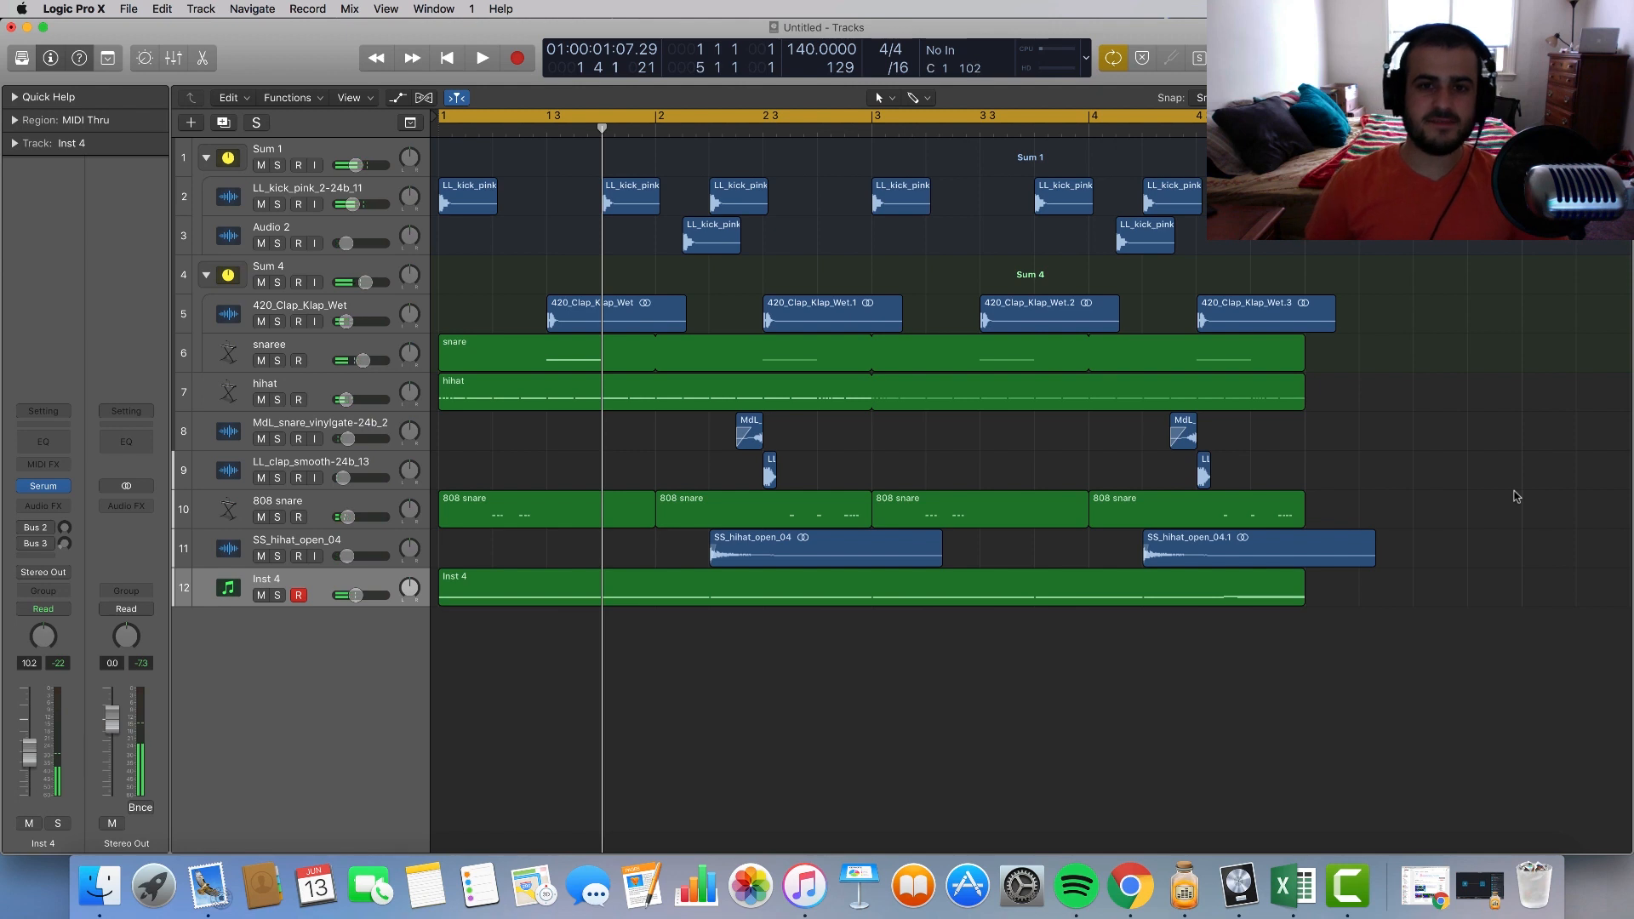